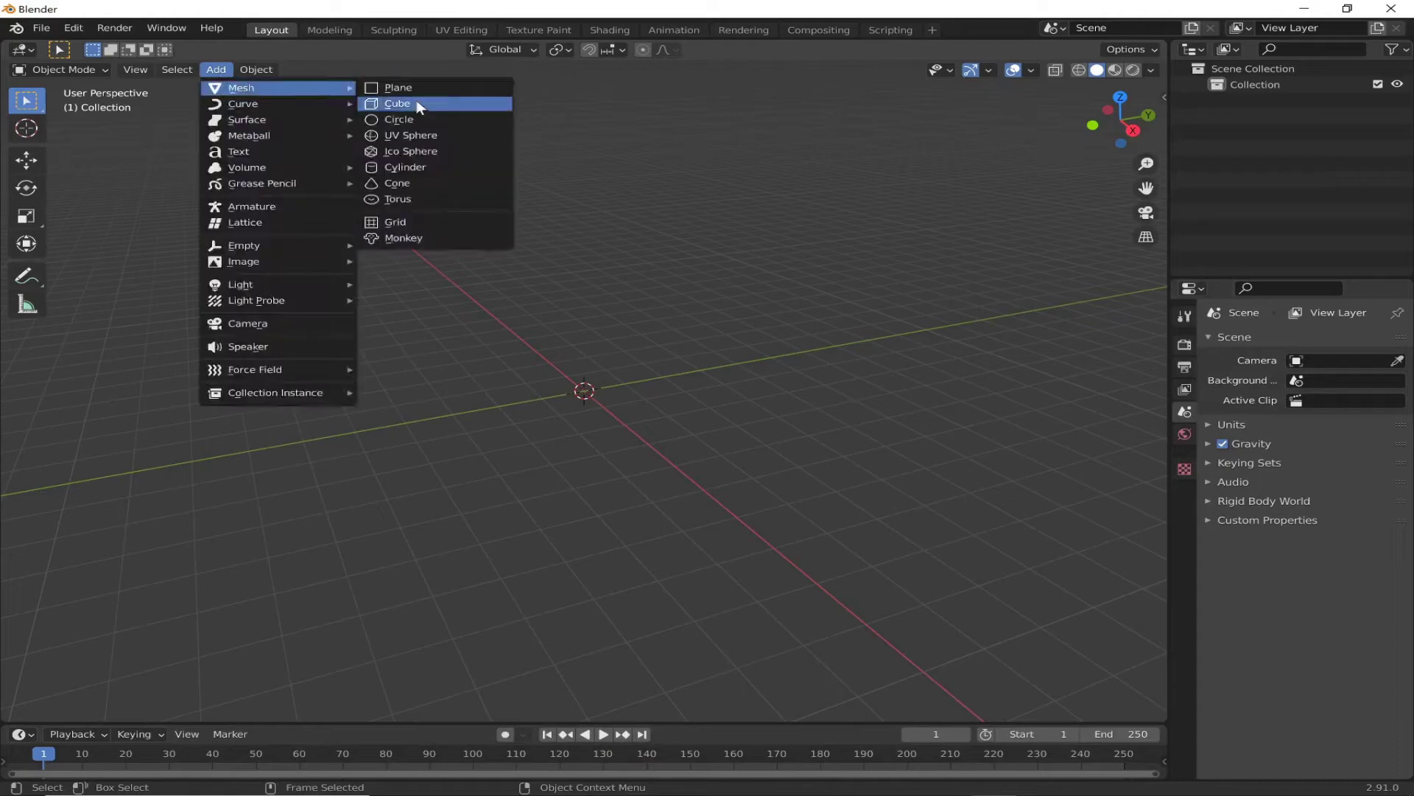
Step: Add a cube and stretch it lengthwise along Y (scale 1.893) for the chest body
click(409, 101)
click(26, 216)
drag(615, 366, 959, 514)
middle_drag(960, 514, 279, 192)
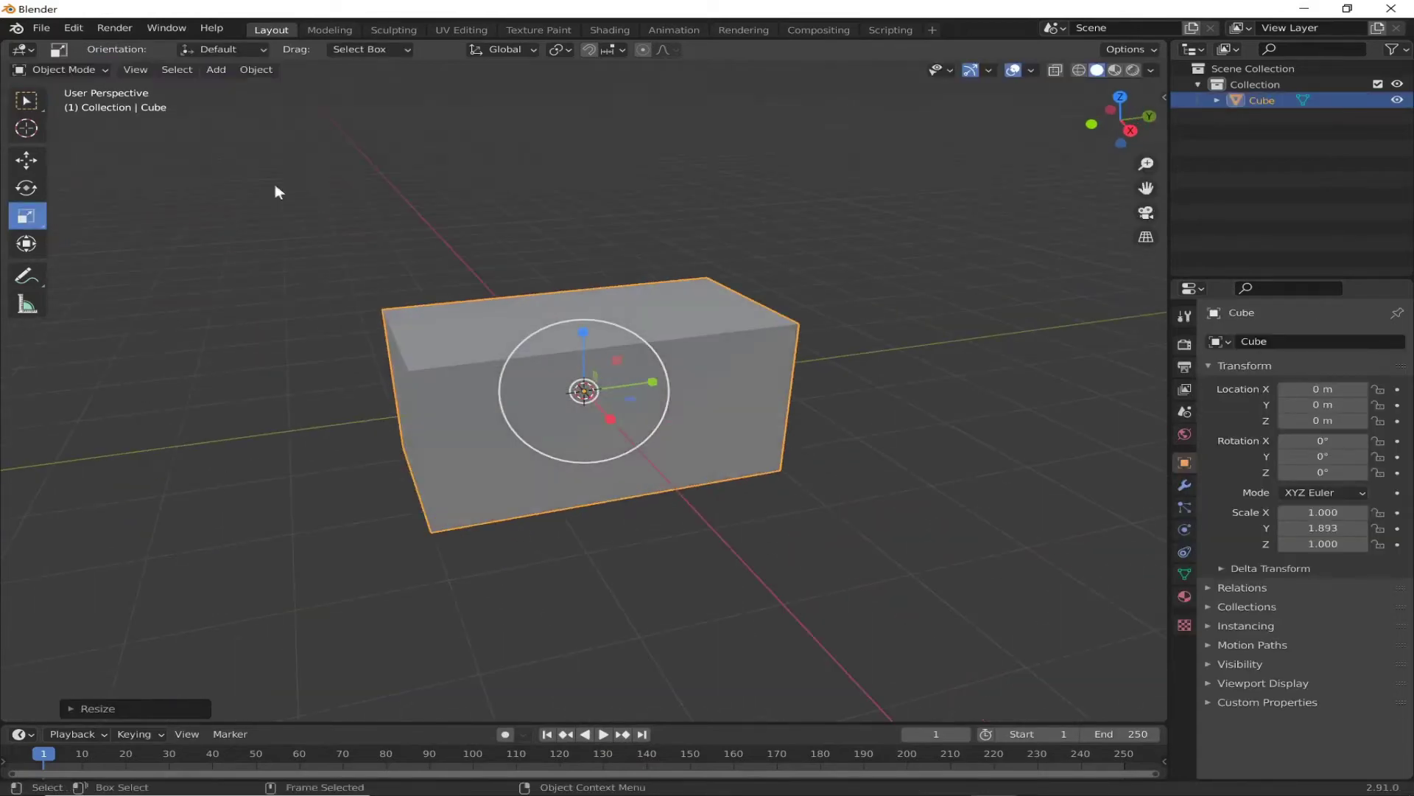
Step: Duplicate the box and move the copy straight up to Z 2.1656 m
key(shift+d)
key(z)
click(475, 287)
click(26, 159)
click(59, 69)
Step: In Edit Mode, flatten the copy vertically into a thinner lid
click(91, 99)
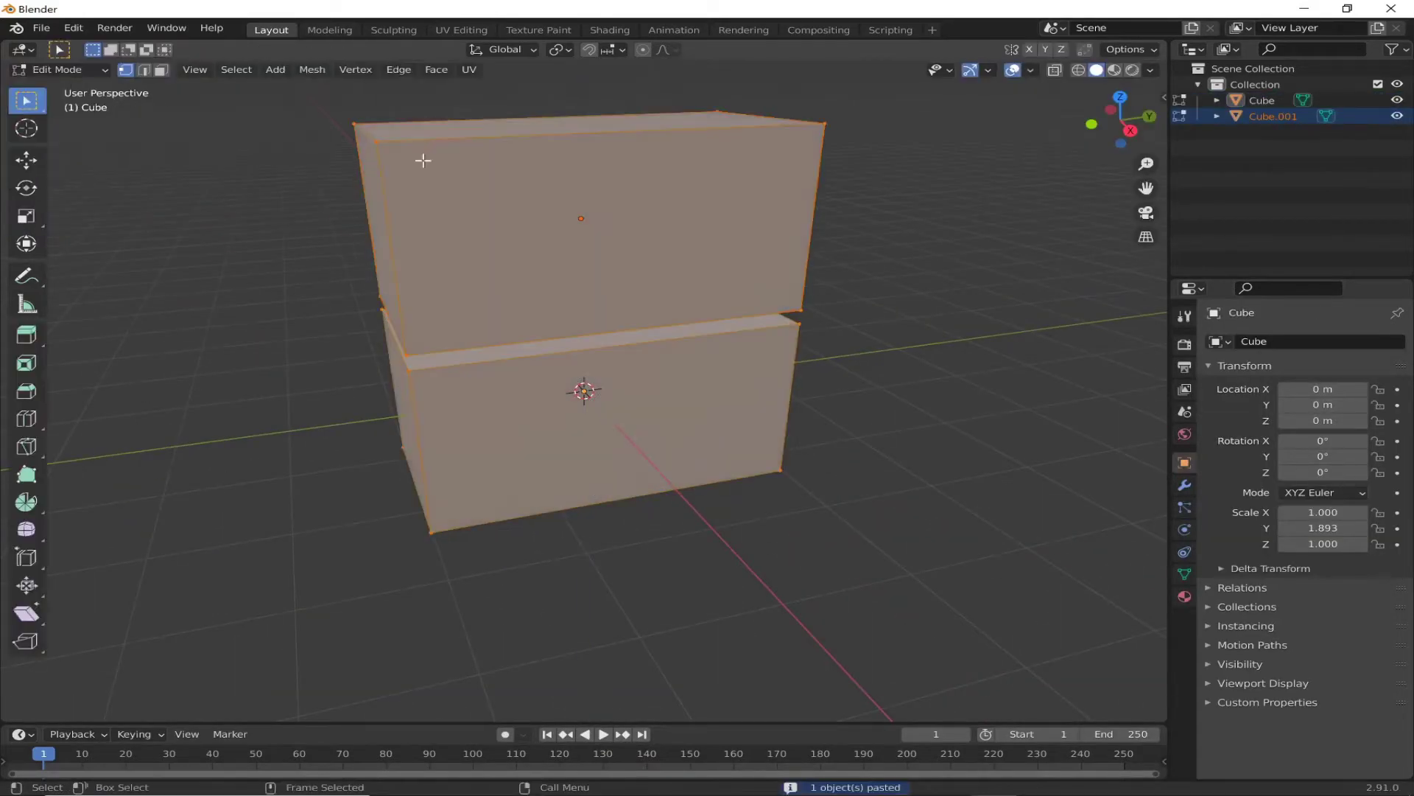
key(Tab)
key(Tab)
drag(581, 155, 578, 166)
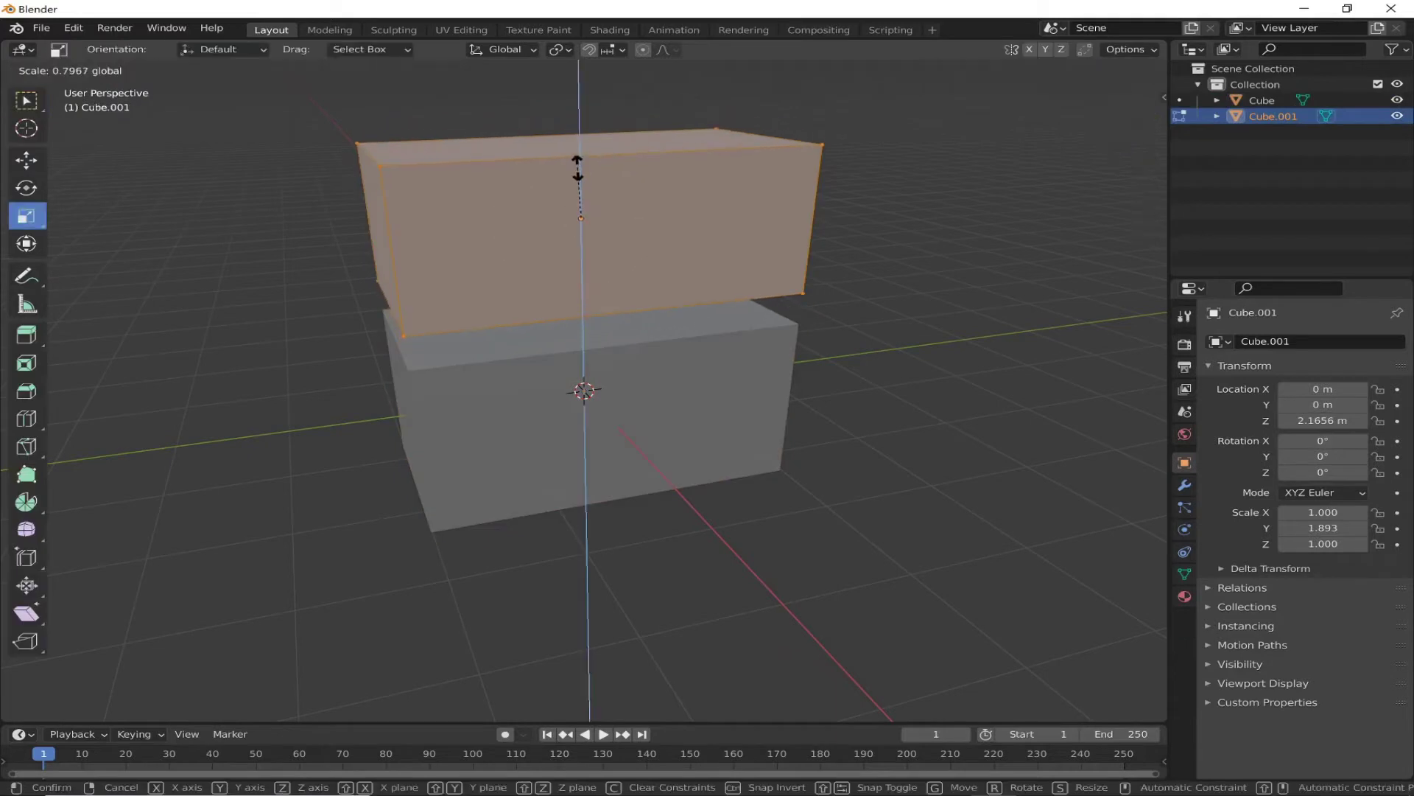
click(572, 95)
click(26, 160)
Step: In front orthographic X-ray view, select the lid's top vertices and narrow them slightly
key(KP_1)
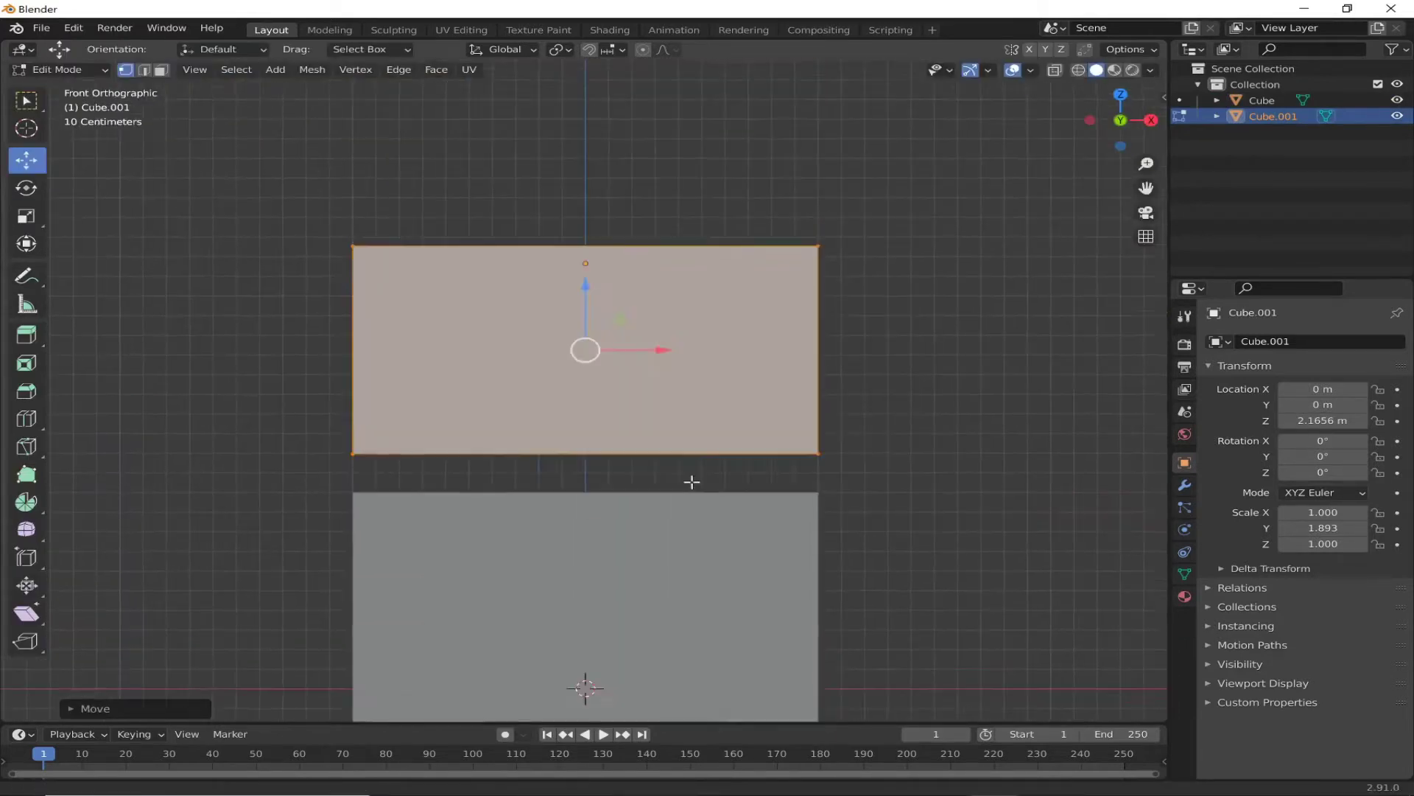
key(alt+z)
drag(295, 196, 1112, 373)
drag(585, 214, 586, 394)
click(26, 216)
drag(671, 425, 654, 424)
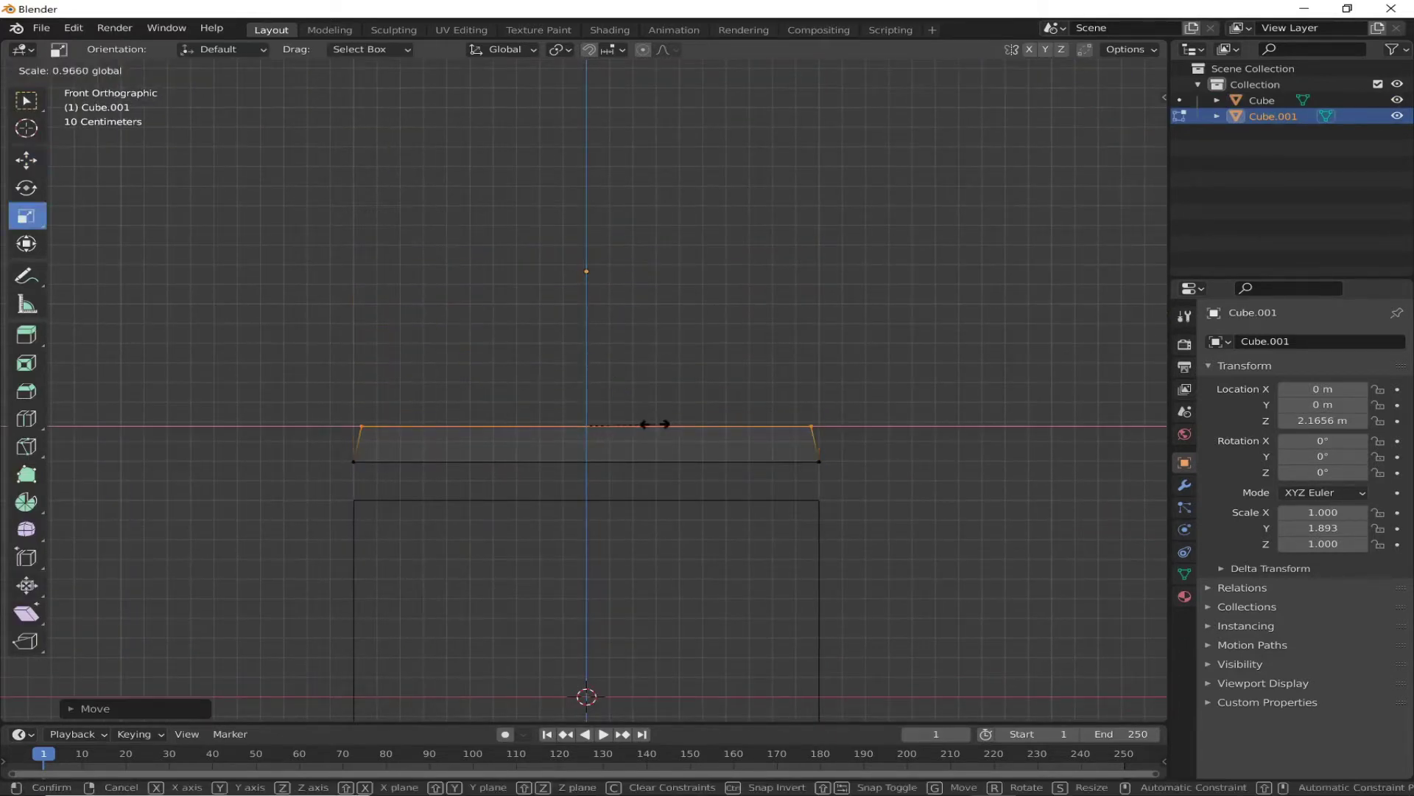
Step: Extrude and taper the lid's top three times to begin the arch
key(Return)
key(e)
key(Return)
key(s)
key(Return)
key(e)
key(Return)
key(s)
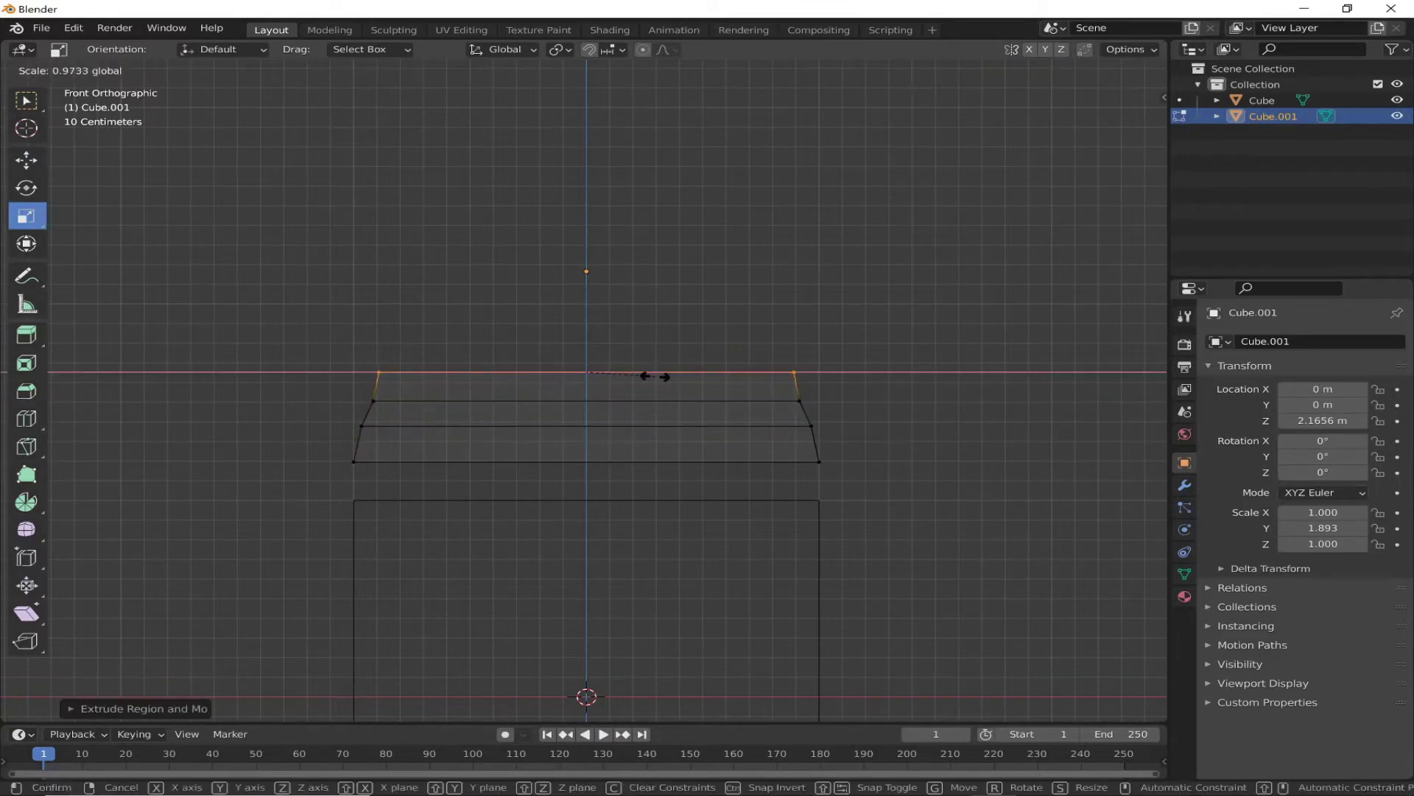
key(Return)
key(e)
key(Return)
key(s)
Step: Add two more extrude-and-taper rings and collapse the top ring nearly to a point
key(Return)
key(e)
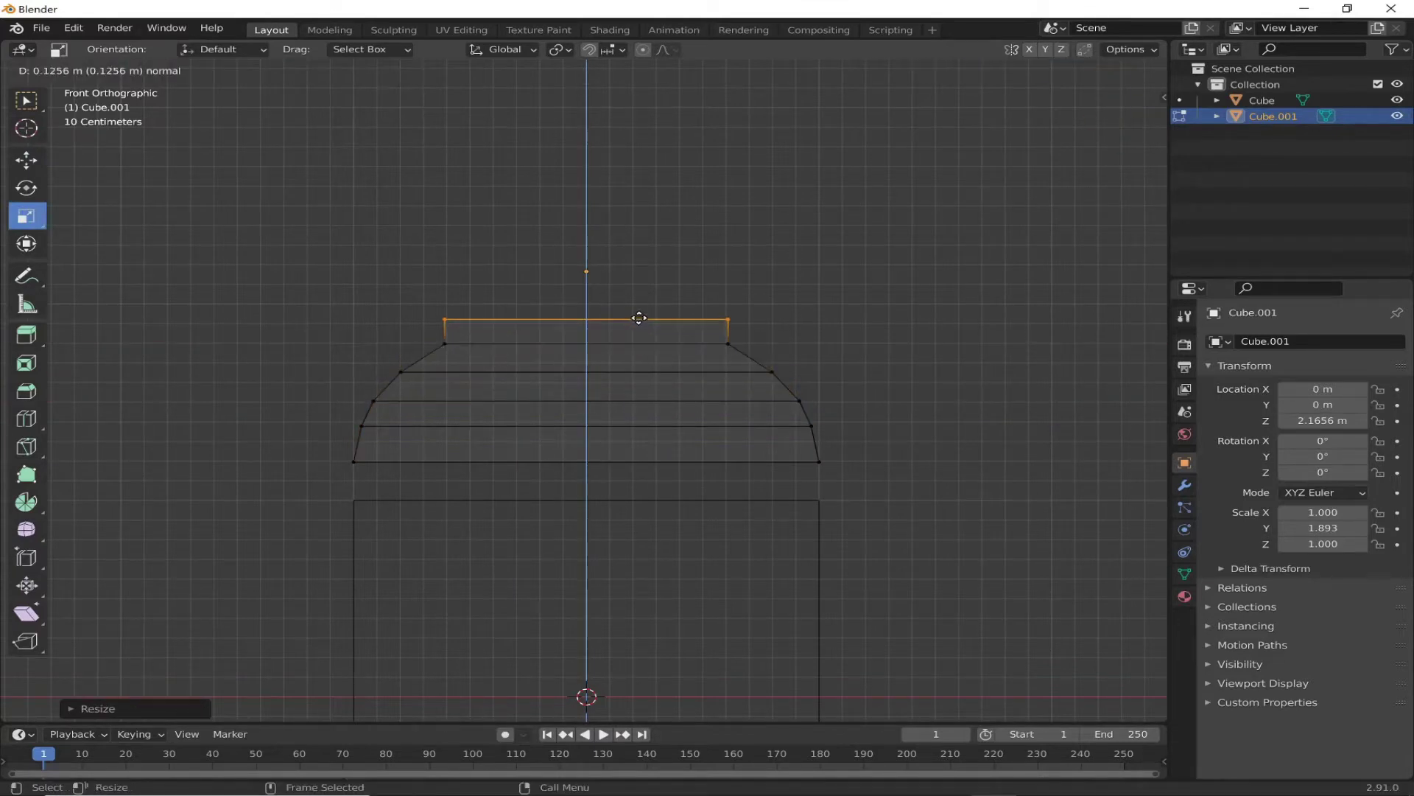
key(Return)
key(s)
key(Return)
key(e)
key(Return)
key(s)
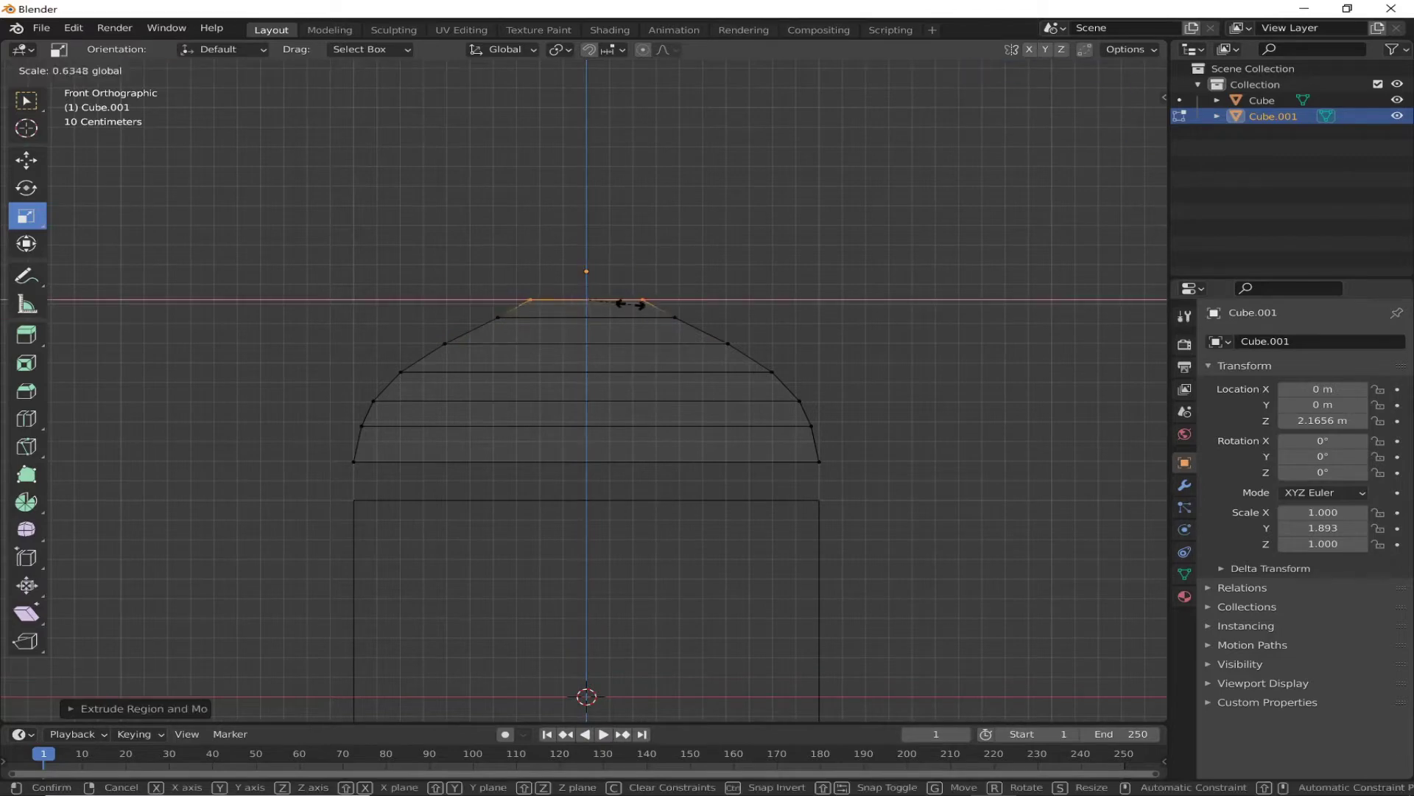
key(Return)
key(s)
key(Return)
Step: Reposition the top vertices and give the peak a small final extrusion
scroll(587, 285, up, 5)
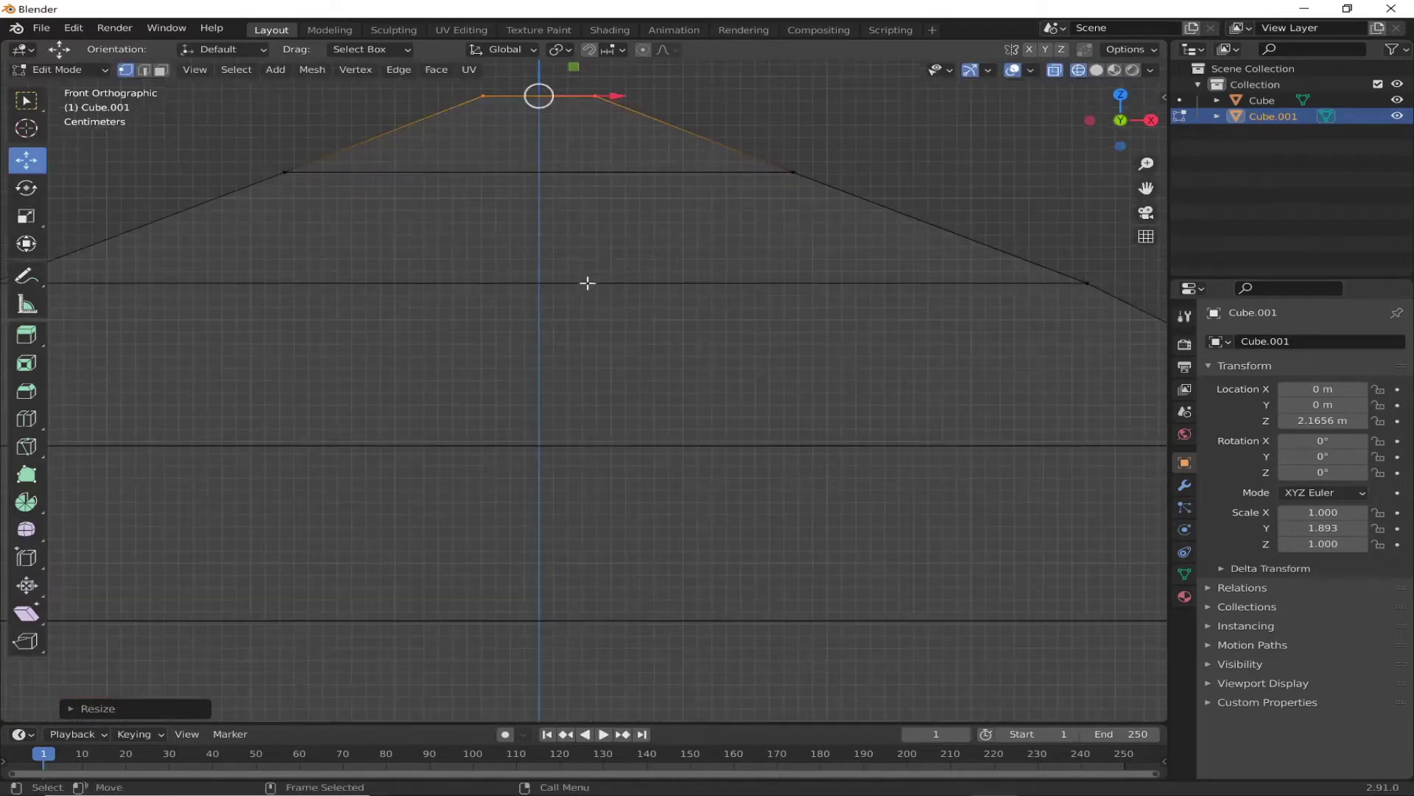
key(g)
key(Return)
key(e)
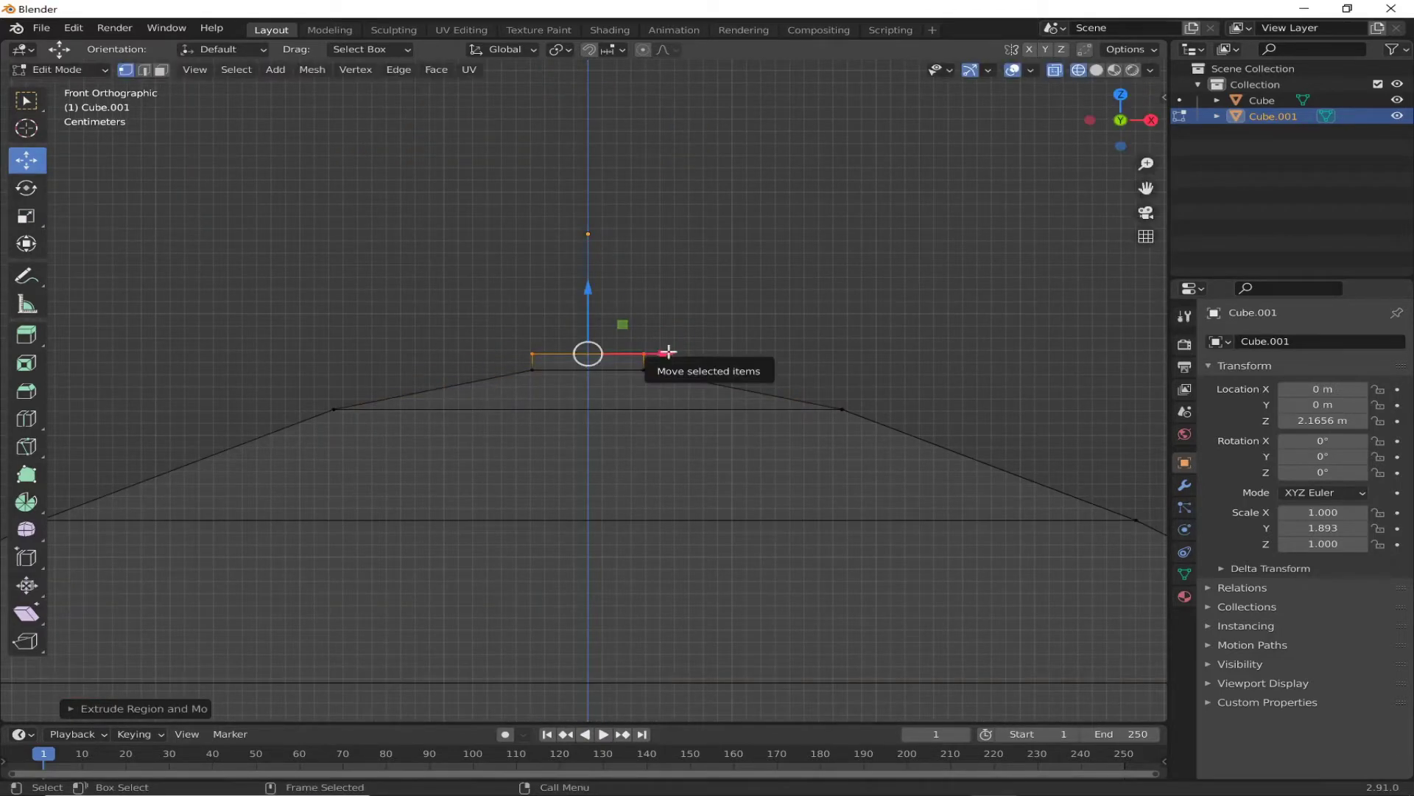
key(g)
key(Return)
scroll(826, 441, down, 3)
Step: Switch to solid shading and select the lid's bottom face
middle_drag(825, 441, 1098, 71)
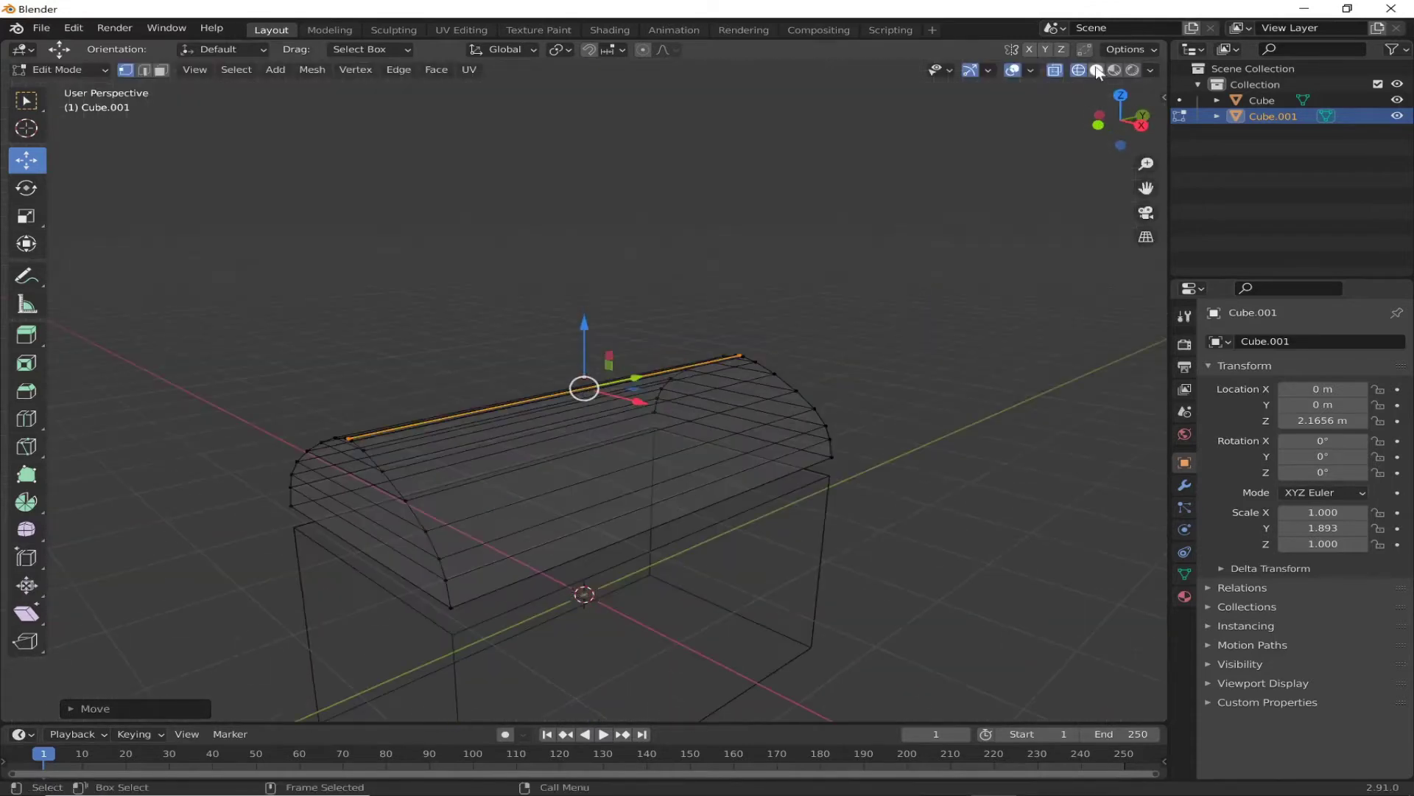
click(1097, 71)
middle_drag(975, 356, 599, 290)
scroll(599, 290, up, 3)
click(445, 346)
scroll(445, 346, down, 3)
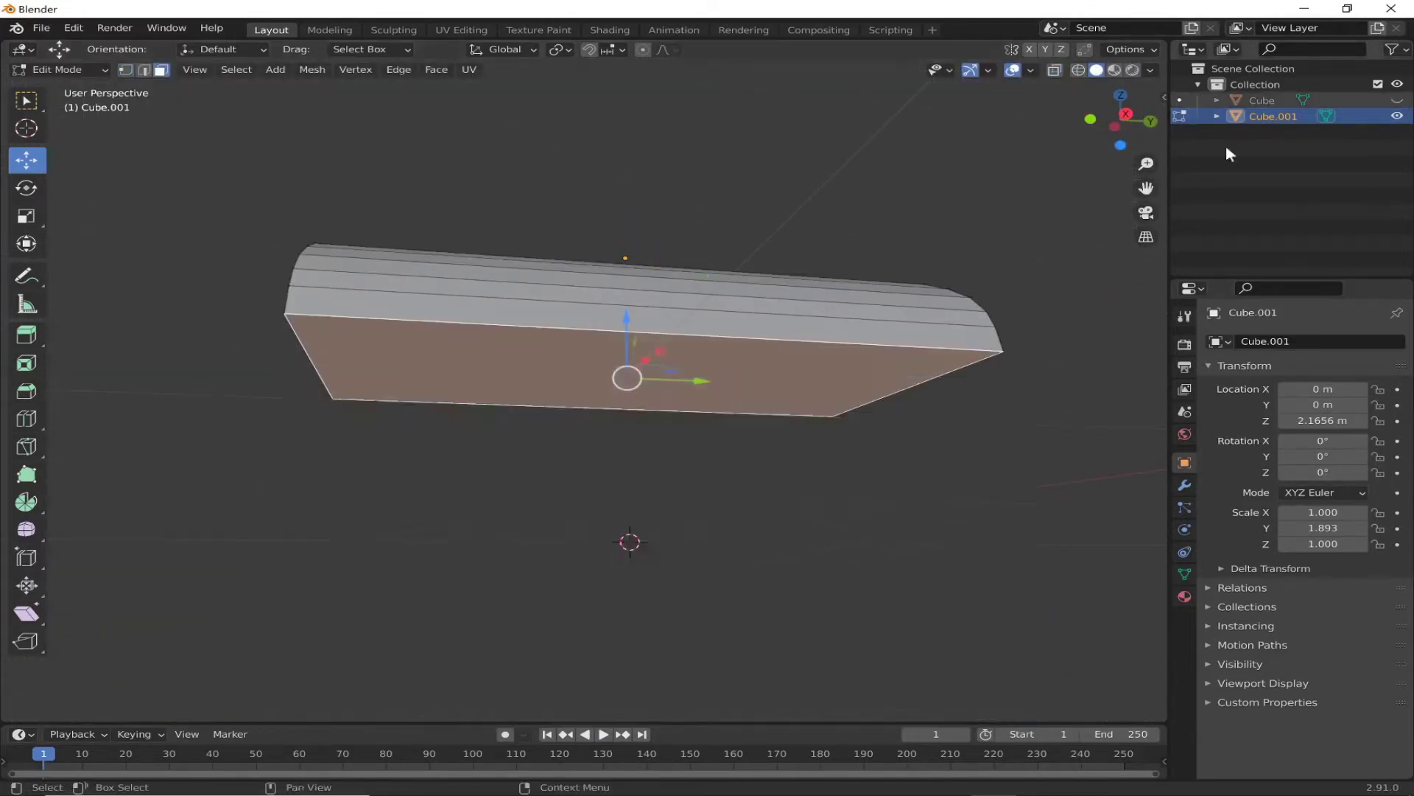
middle_drag(446, 346, 62, 435)
Step: Inset the lid's bottom face and scale the inset down
mouse_move(592, 469)
mouse_down()
mouse_move(597, 457)
mouse_move(582, 472)
mouse_up()
click(1123, 139)
key(shift+space)
key(s)
click(582, 472)
middle_drag(779, 246, 858, 305)
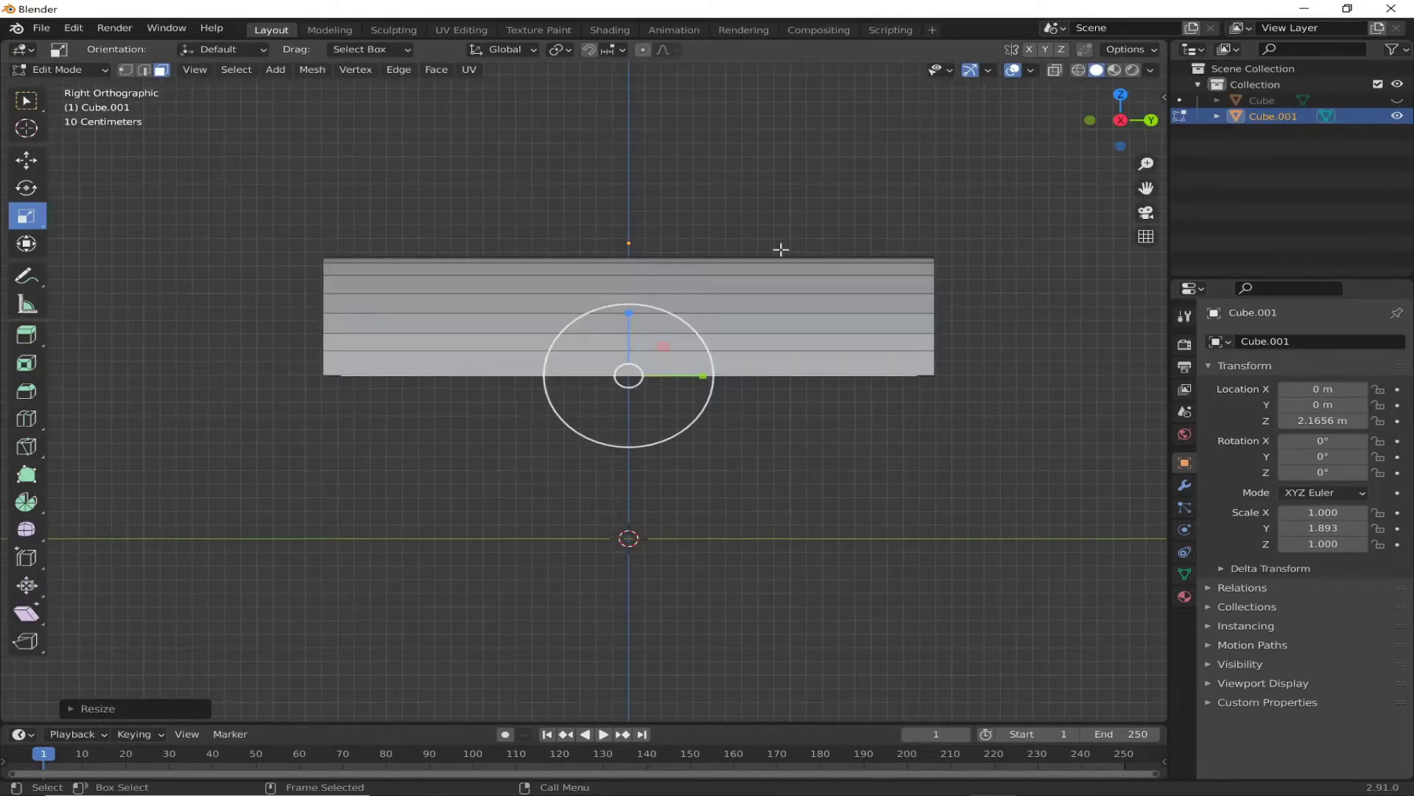
Step: Extrude the inset face up into the lid and narrow the ring along X
key(e)
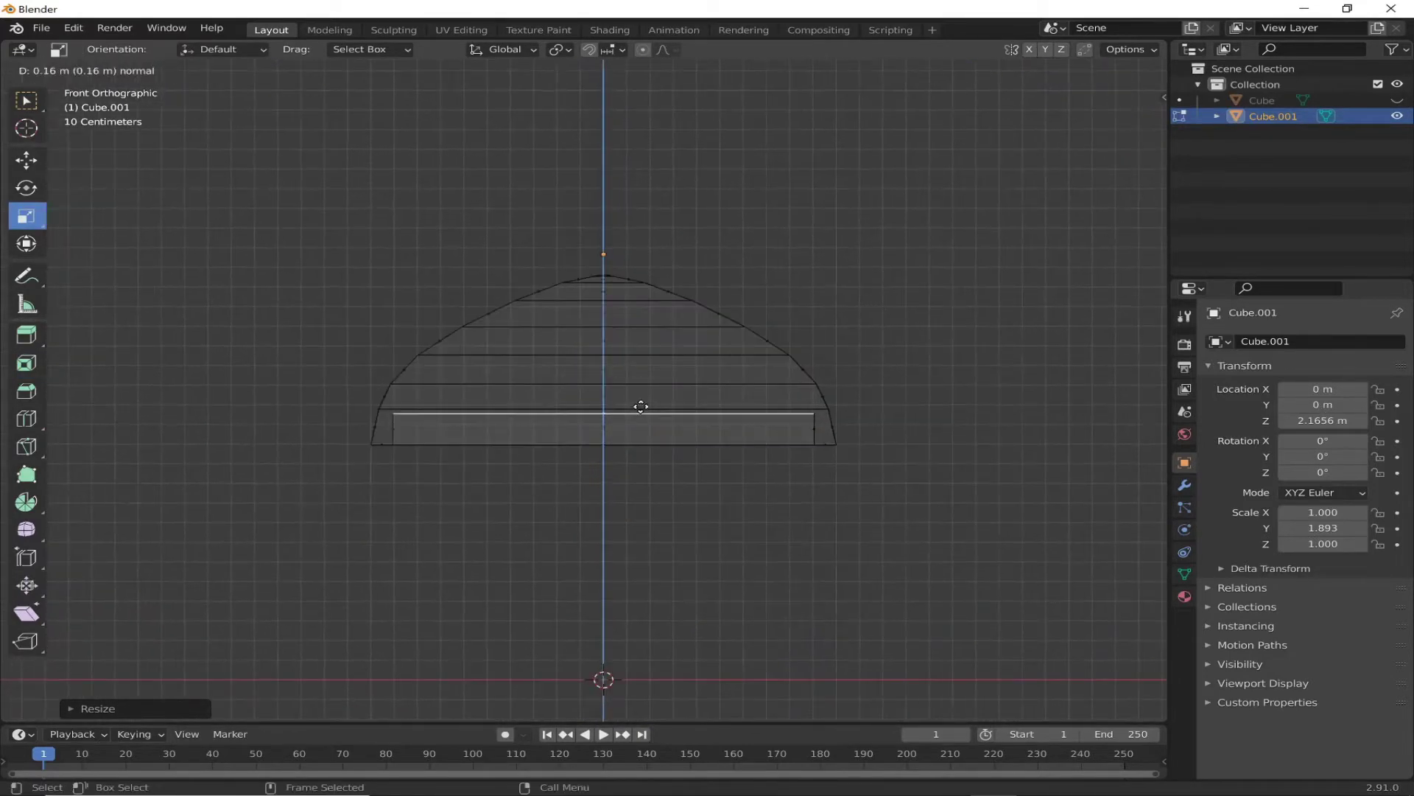
click(641, 404)
scroll(642, 404, up, 2)
drag(682, 417, 669, 393)
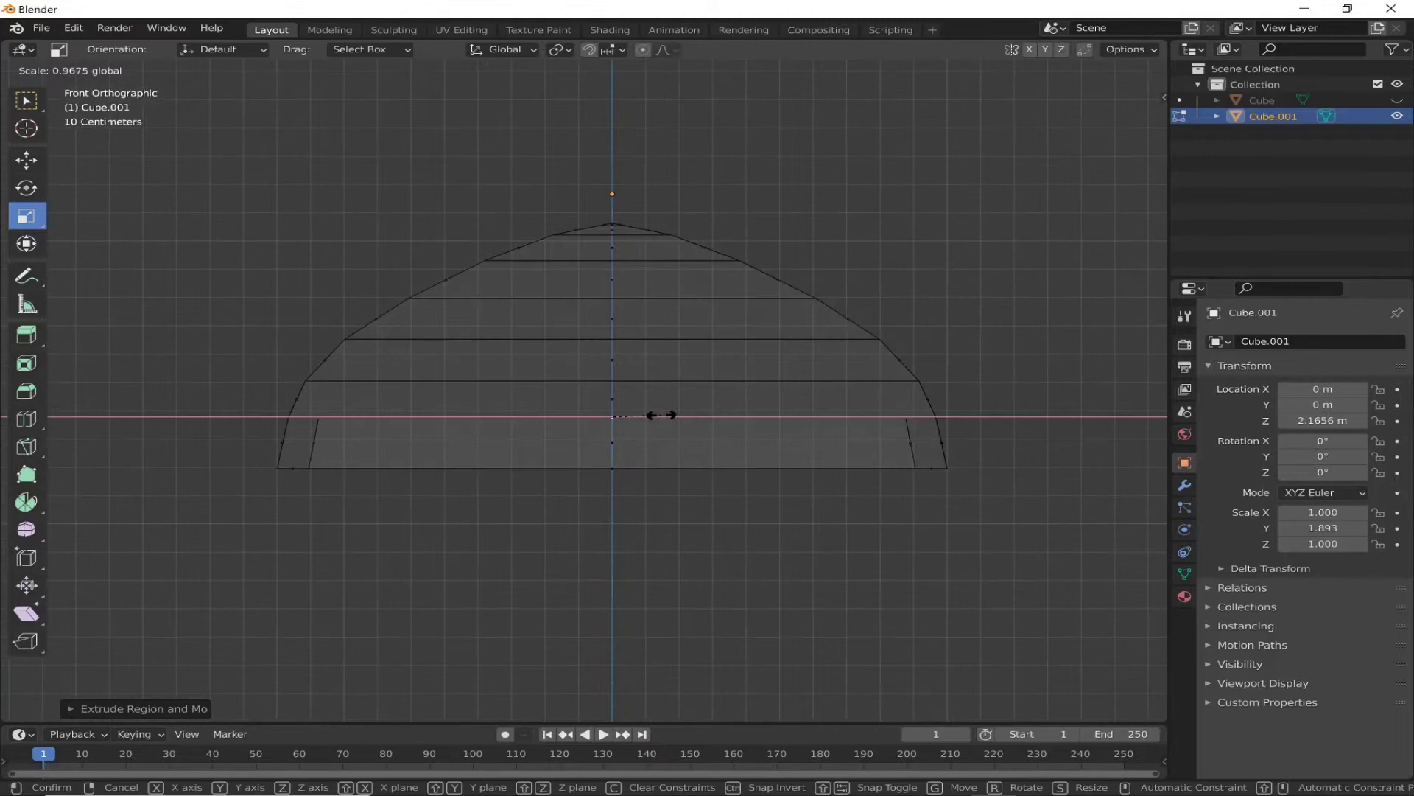
click(677, 379)
key(s)
key(x)
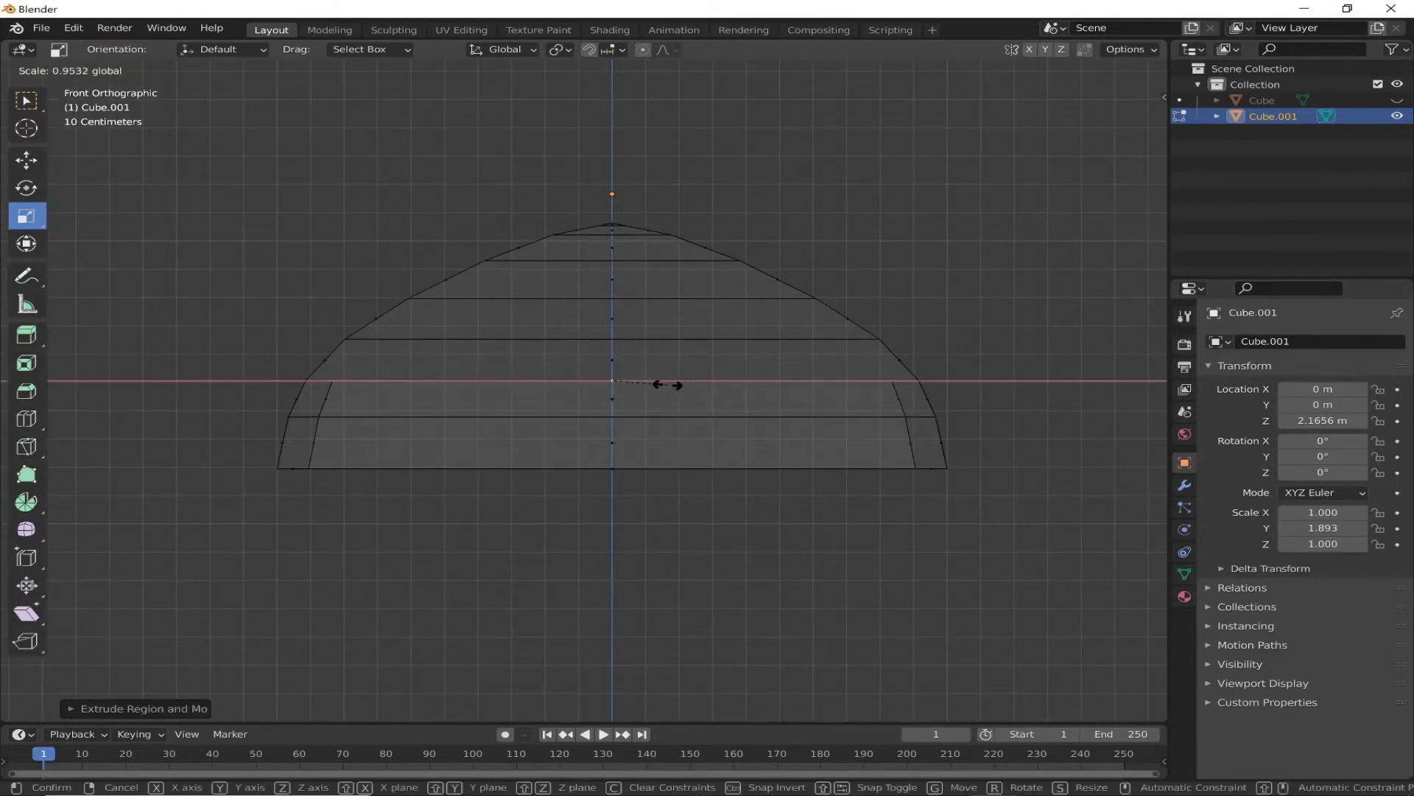
click(667, 385)
Step: Add two more inward extrusions, each scaled narrower along X
key(e)
click(680, 343)
key(s)
key(x)
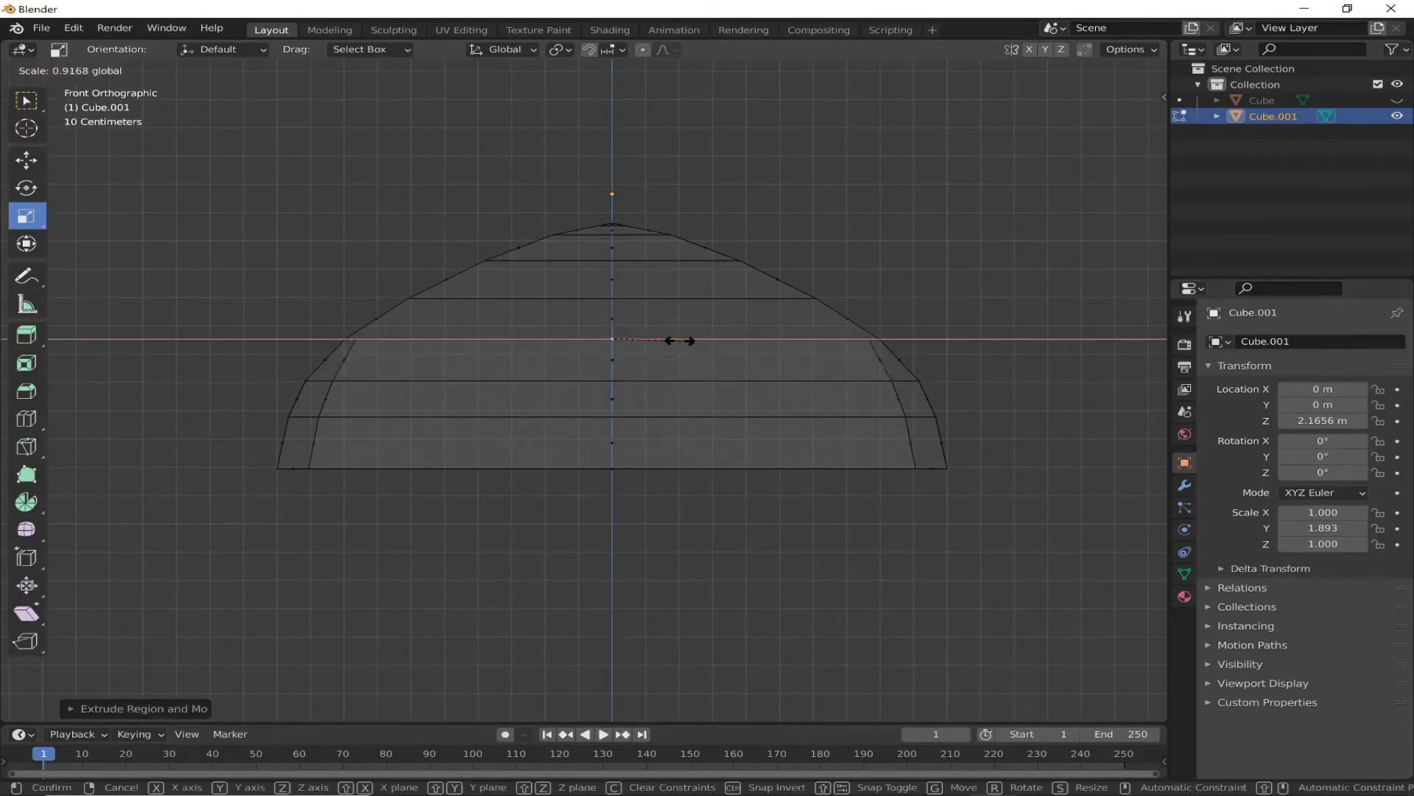
click(651, 341)
key(e)
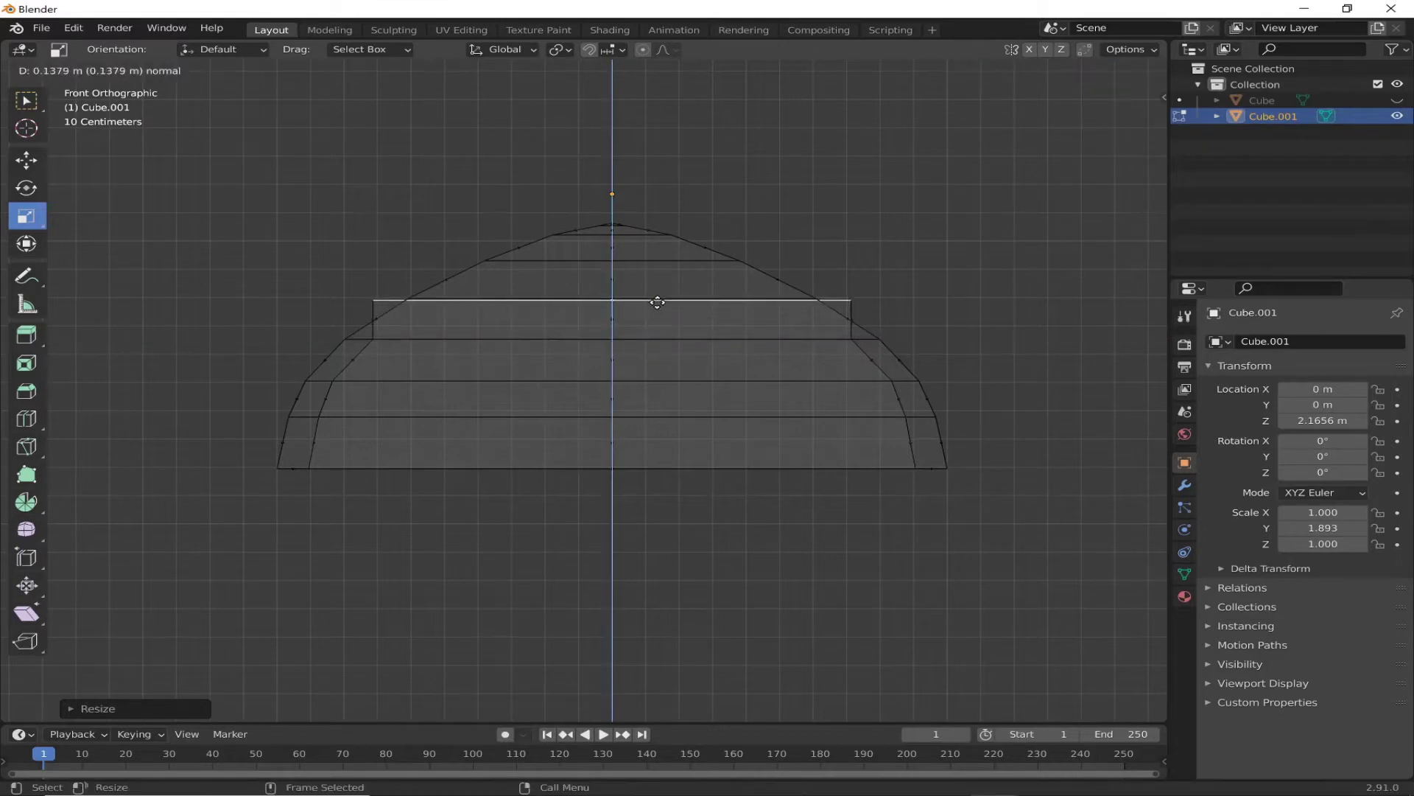
click(668, 300)
key(s)
key(x)
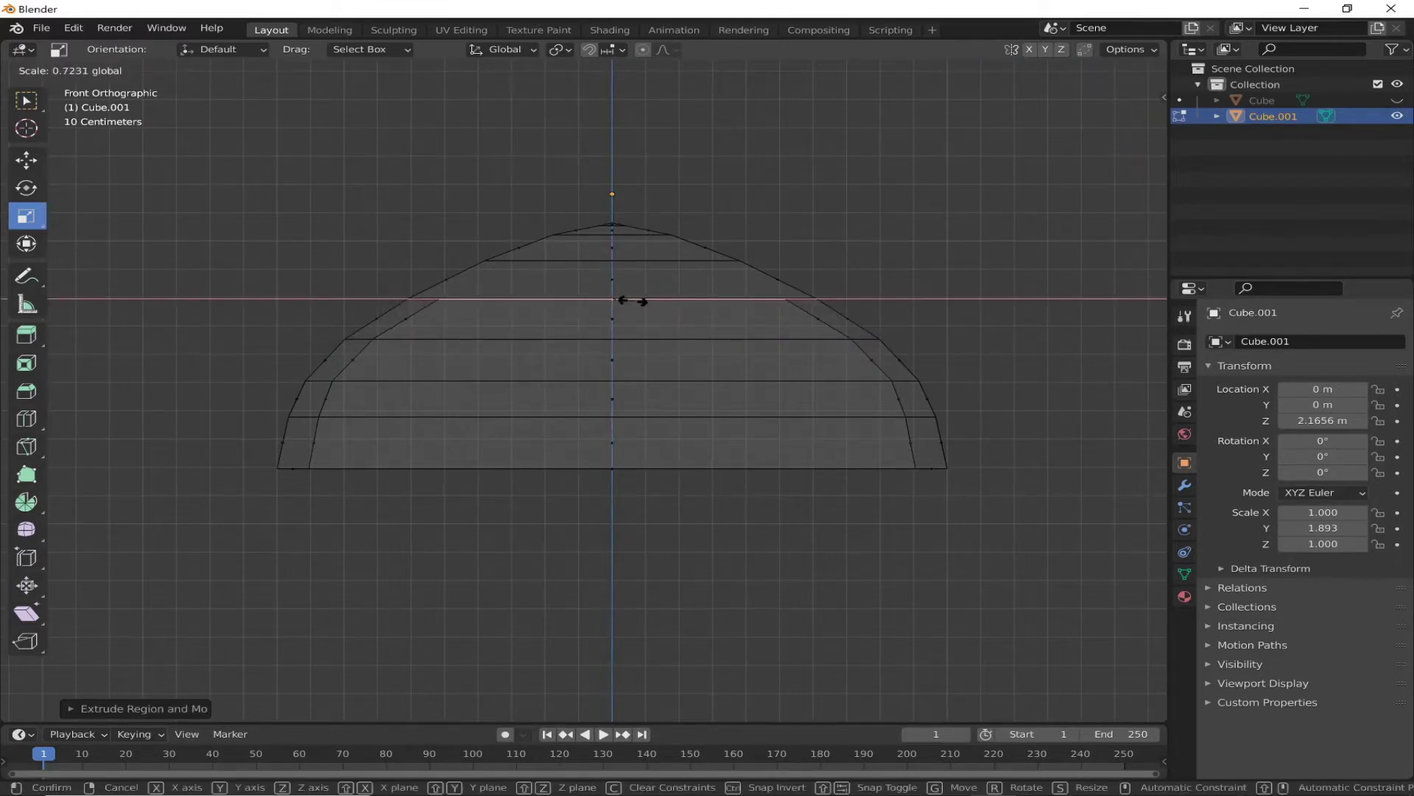
click(616, 293)
Step: Continue extruding toward the arch top with X narrowing, cancelling one extra extrusion
key(e)
click(646, 269)
key(s)
key(x)
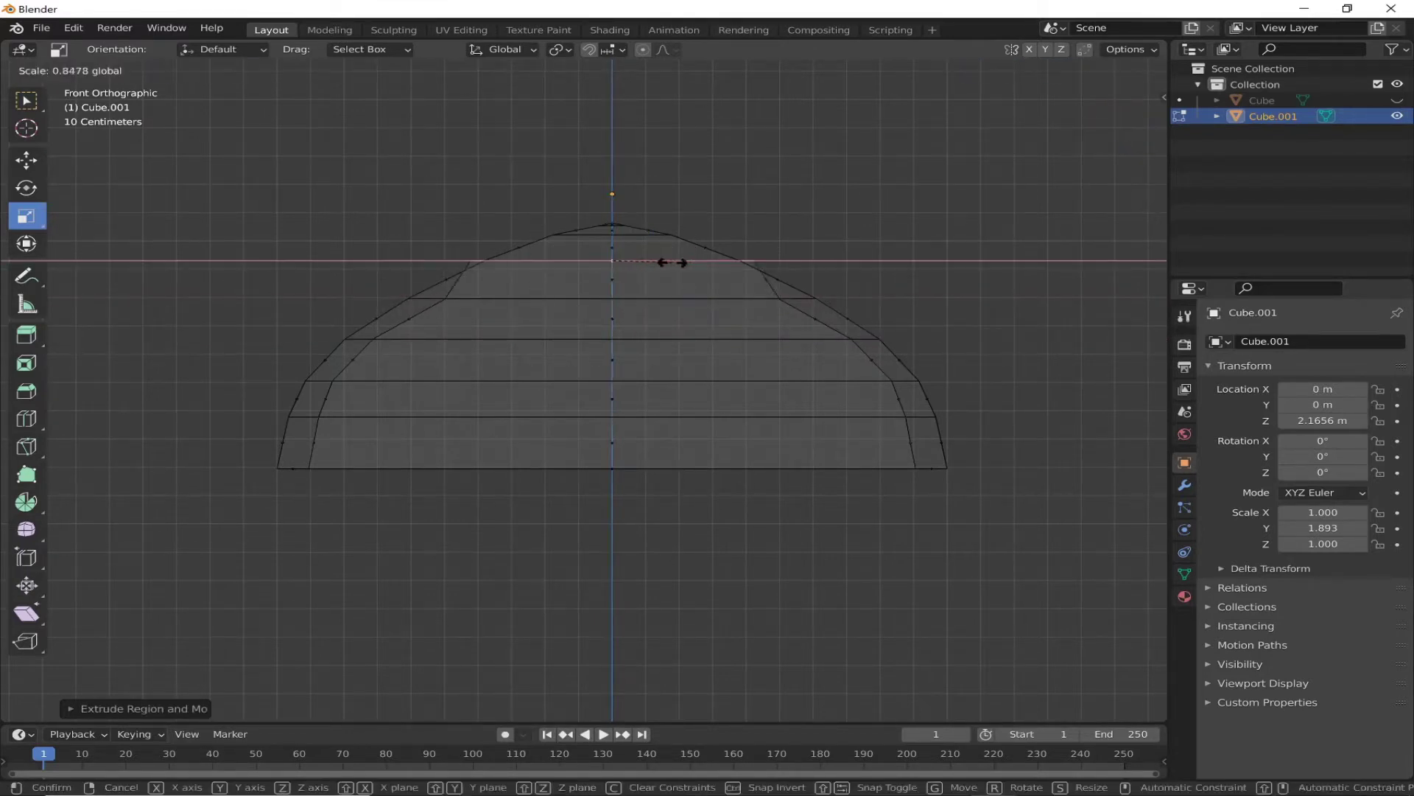
click(558, 266)
scroll(635, 348, up, 6)
key(e)
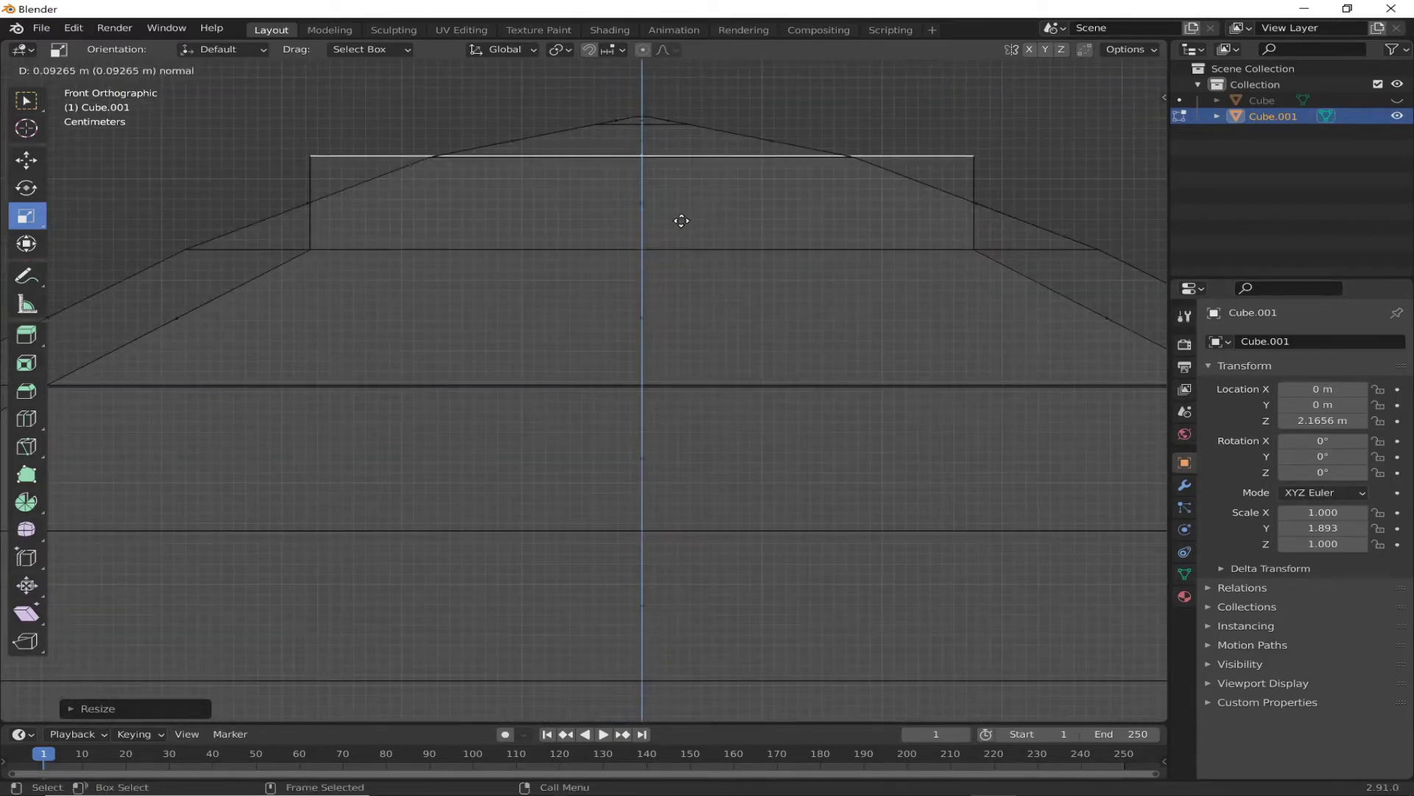
click(677, 215)
drag(714, 156, 673, 165)
key(e)
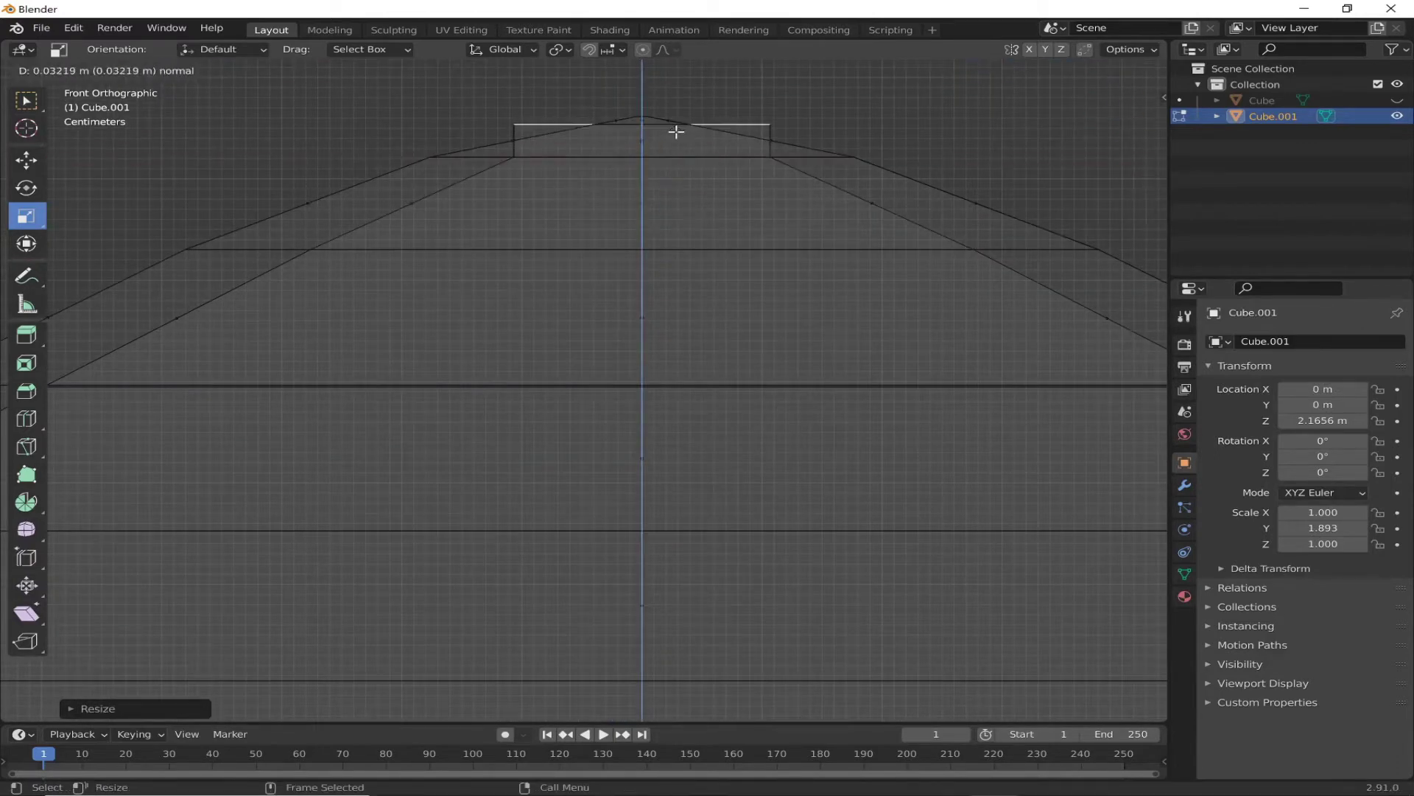
right_click(676, 131)
scroll(743, 319, down, 4)
Step: Inspect the hollowed lid from the front and underneath, cancelling a stray scale
middle_drag(742, 318, 846, 394)
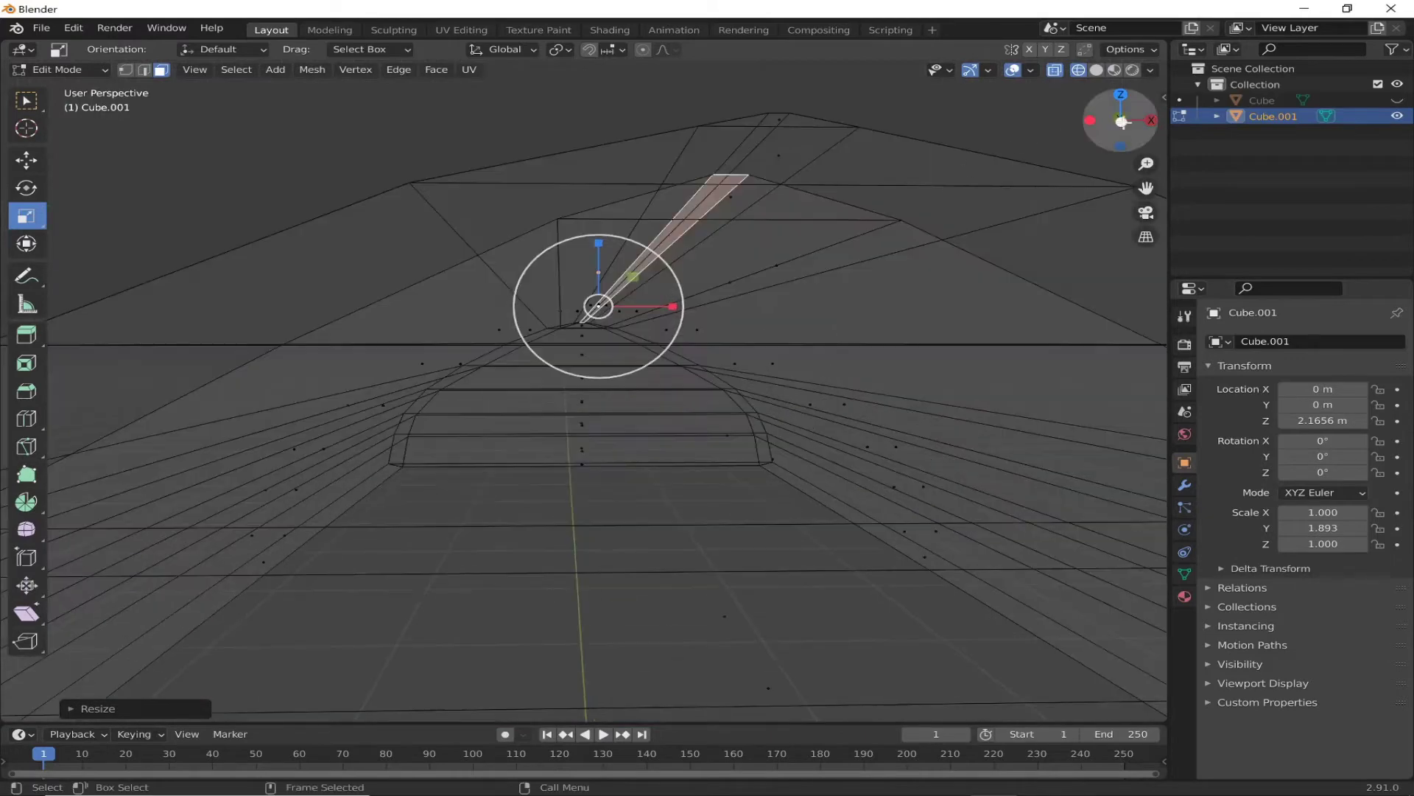
key(KP_1)
shift+scroll(718, 369, up, 4)
key(s)
right_click(684, 358)
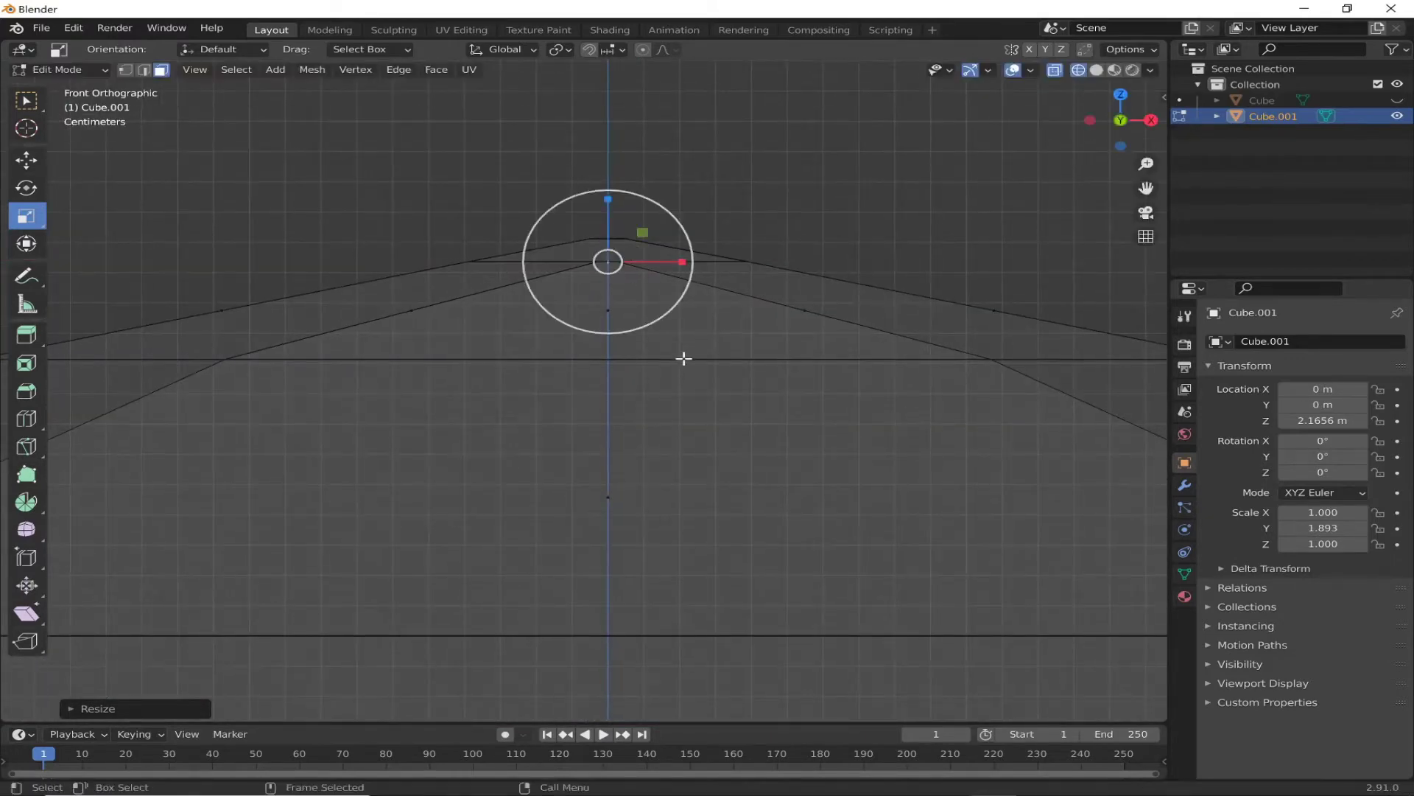
mouse_move(684, 358)
middle_down()
mouse_move(789, 395)
mouse_move(580, 526)
middle_up()
scroll(814, 411, up, 5)
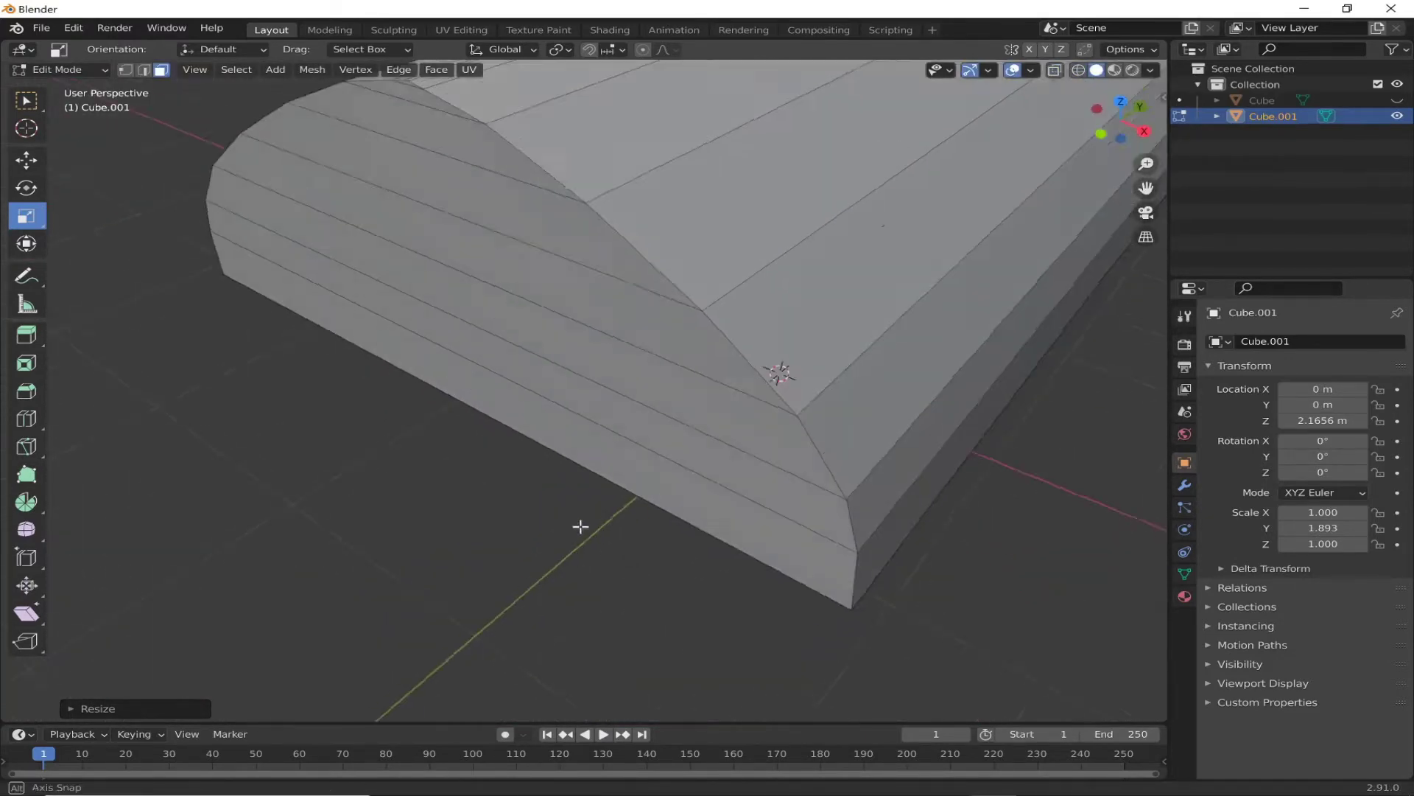
scroll(581, 526, down, 3)
Step: Cut loops across the lid slid toward its ends, then inset one arched end's faces into a border
middle_drag(325, 394, 451, 512)
click(26, 418)
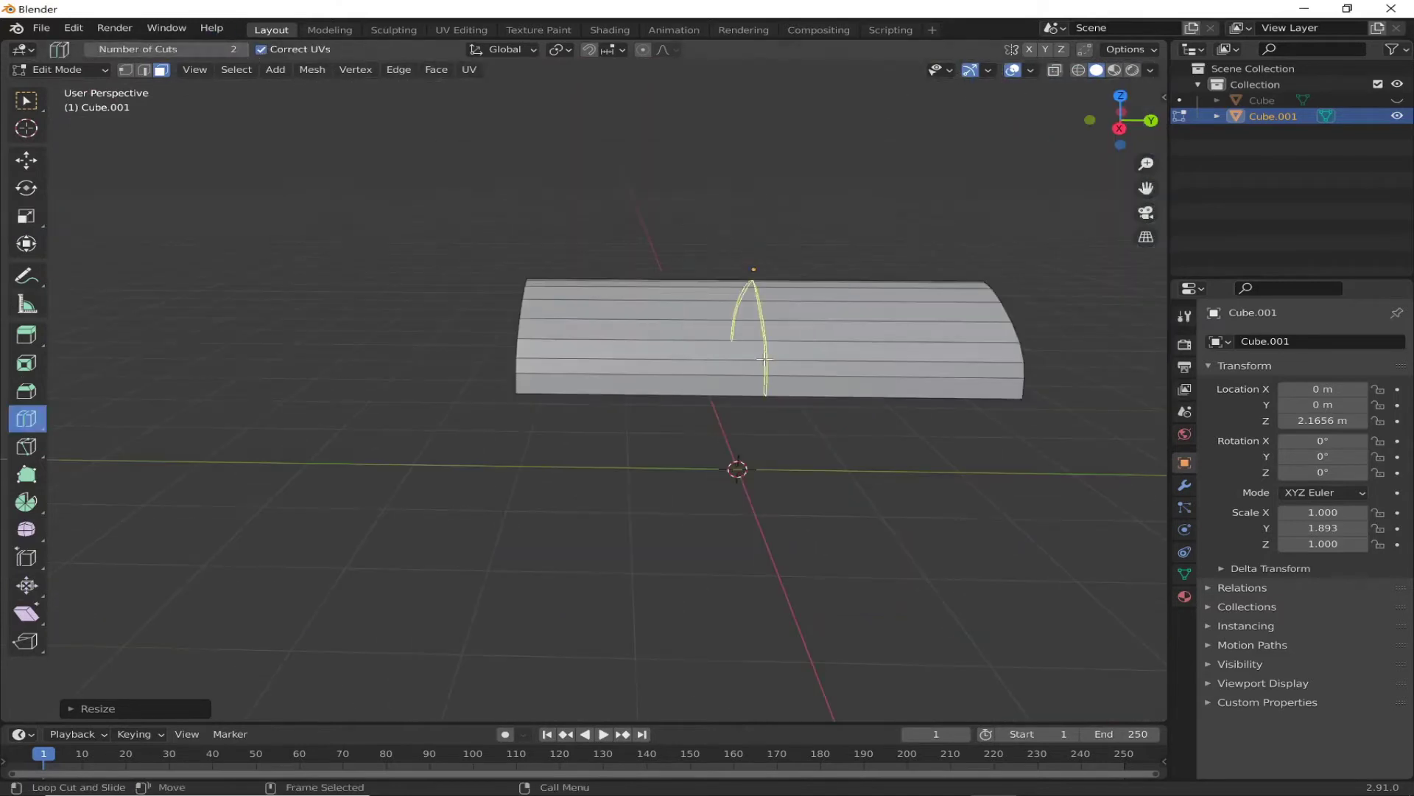
drag(825, 315, 980, 325)
middle_drag(810, 412, 543, 470)
click(576, 326)
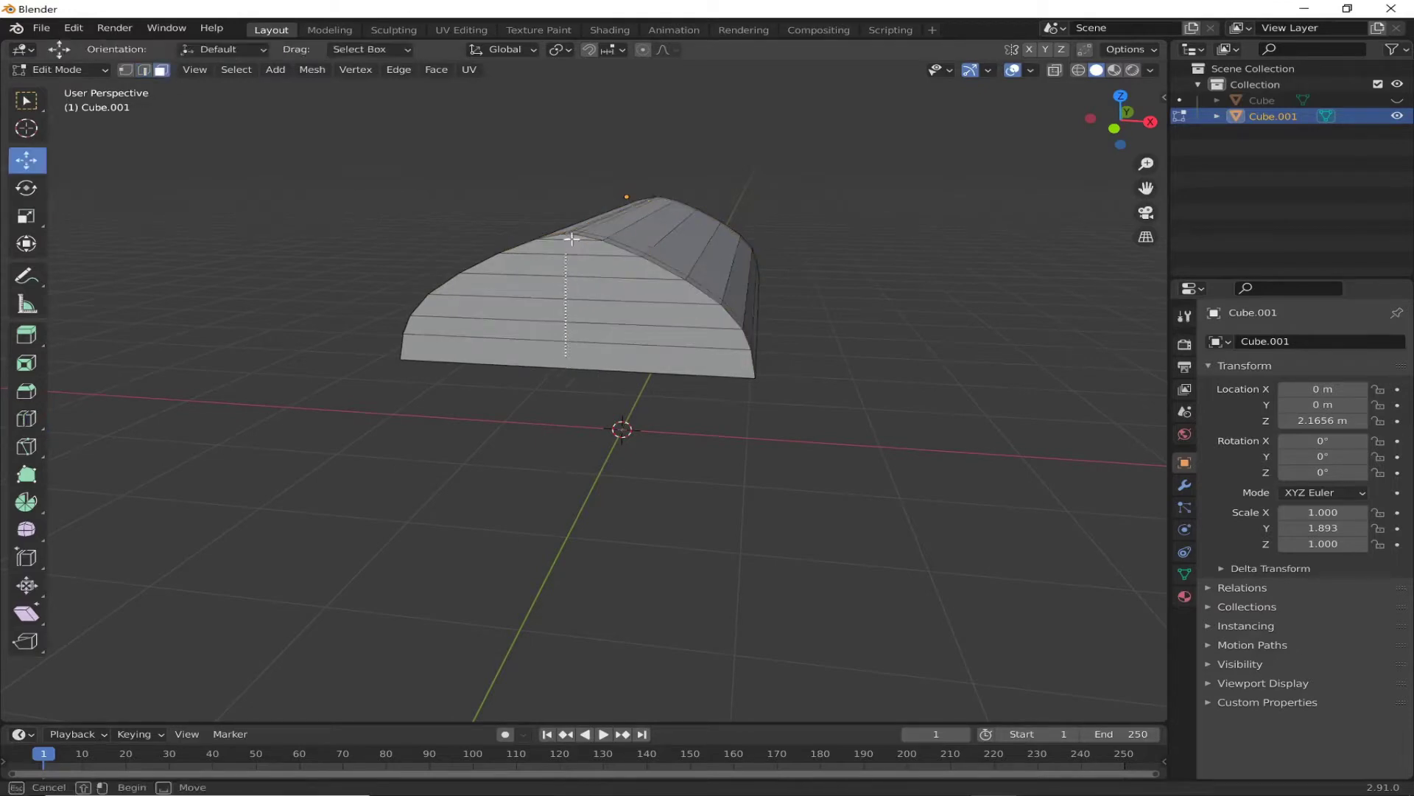
mouse_move(572, 238)
mouse_down()
mouse_move(549, 285)
mouse_move(556, 309)
mouse_up()
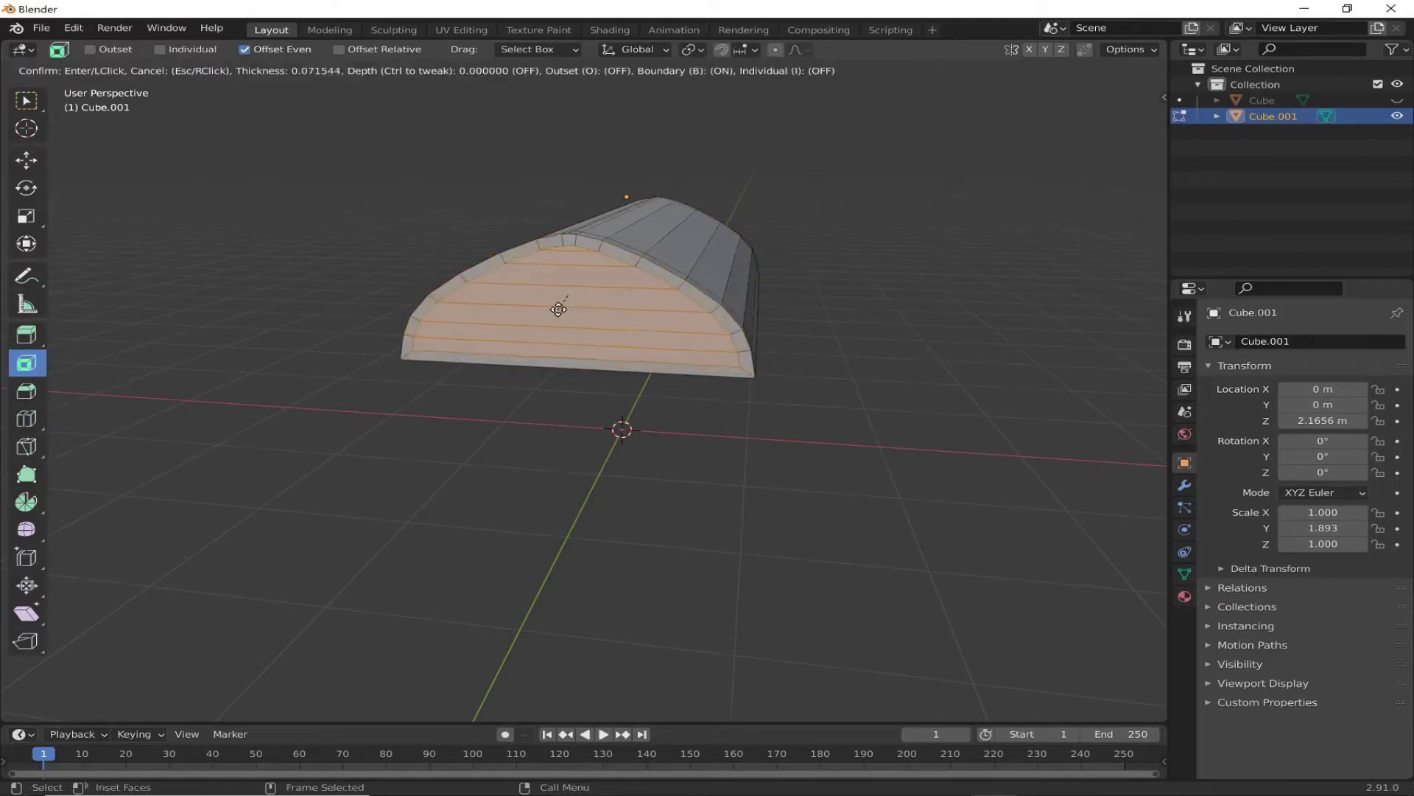
middle_drag(564, 306, 252, 147)
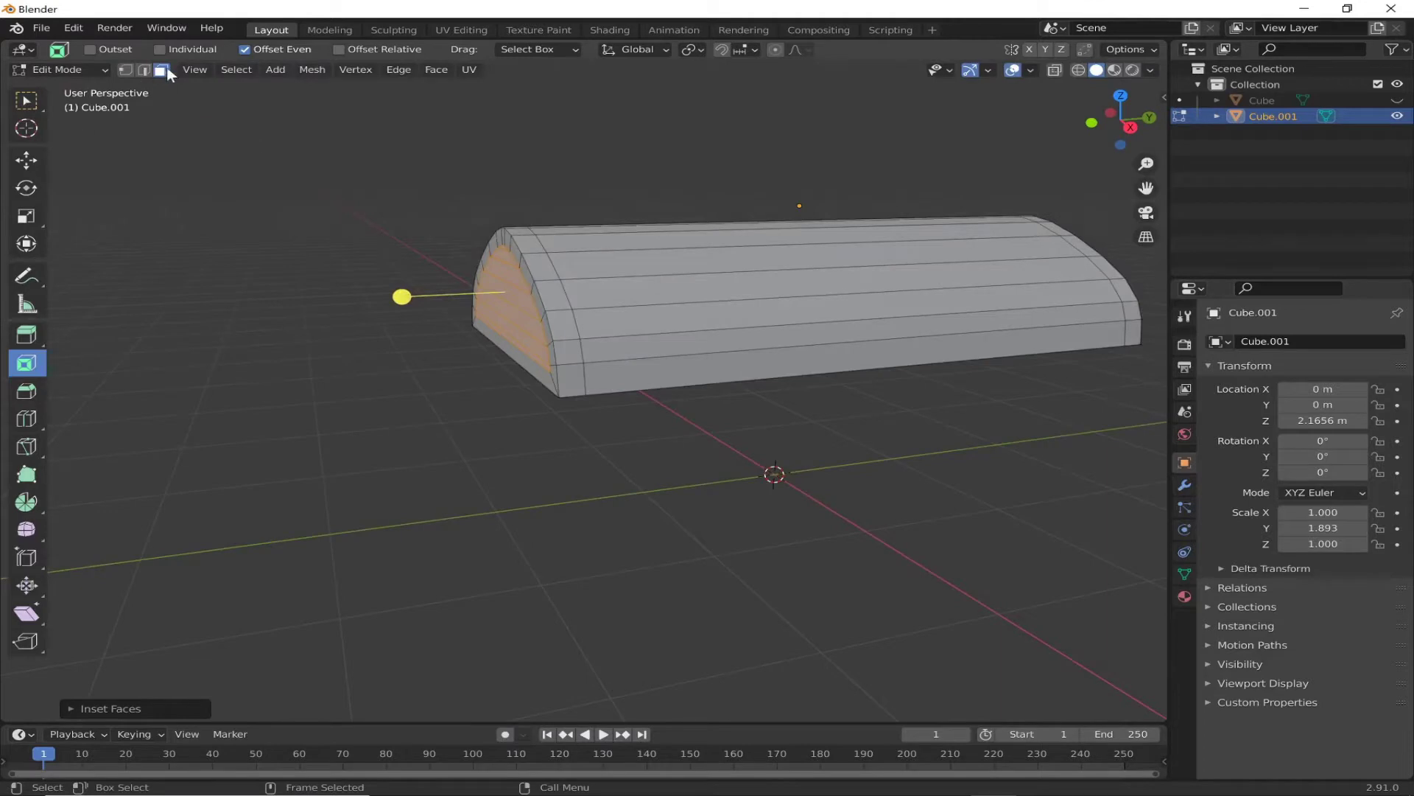
Step: Select the lid's bottom edge loop and zoom in on its rounded end
alt+click(571, 375)
alt+click(571, 370)
middle_drag(571, 370, 649, 275)
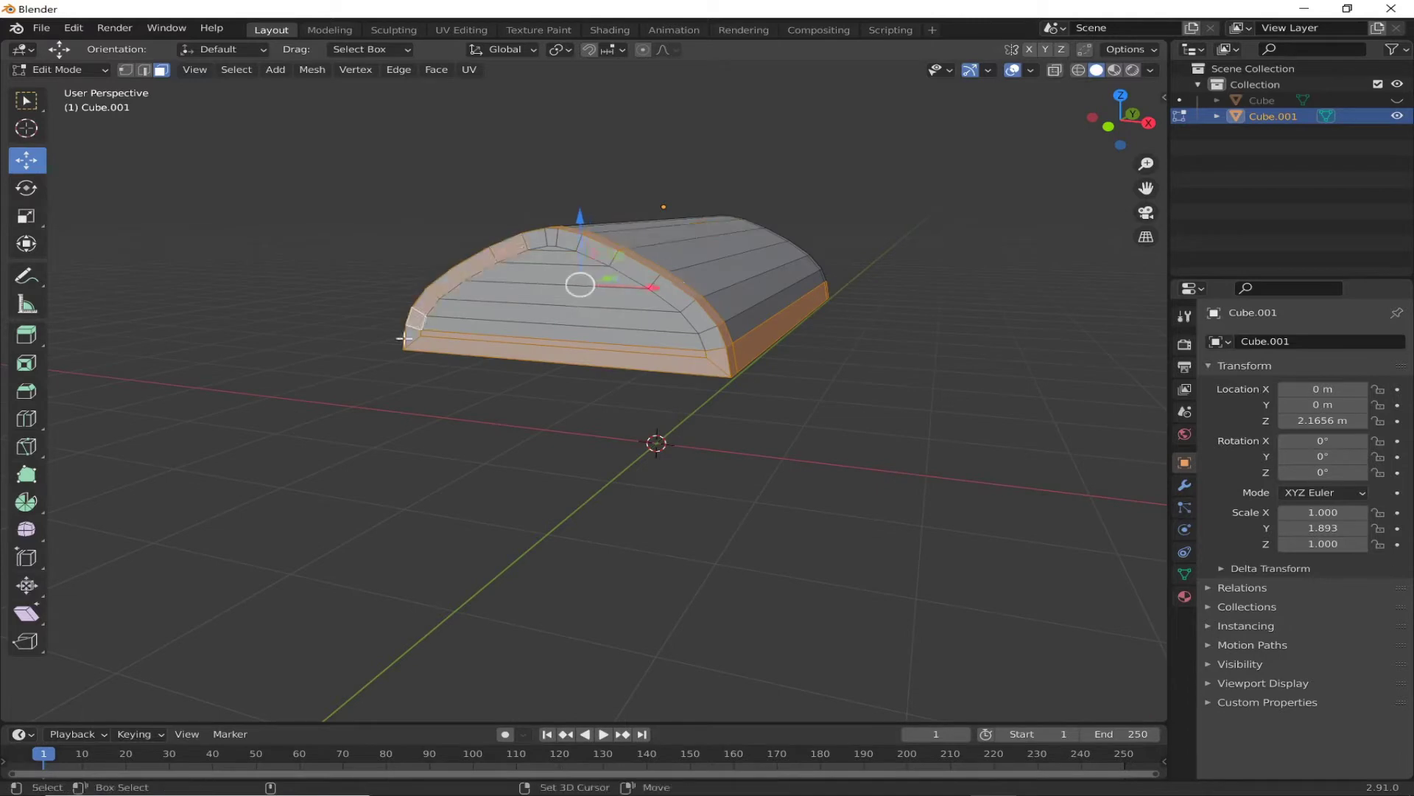
middle_drag(587, 249, 565, 406)
scroll(565, 406, up, 4)
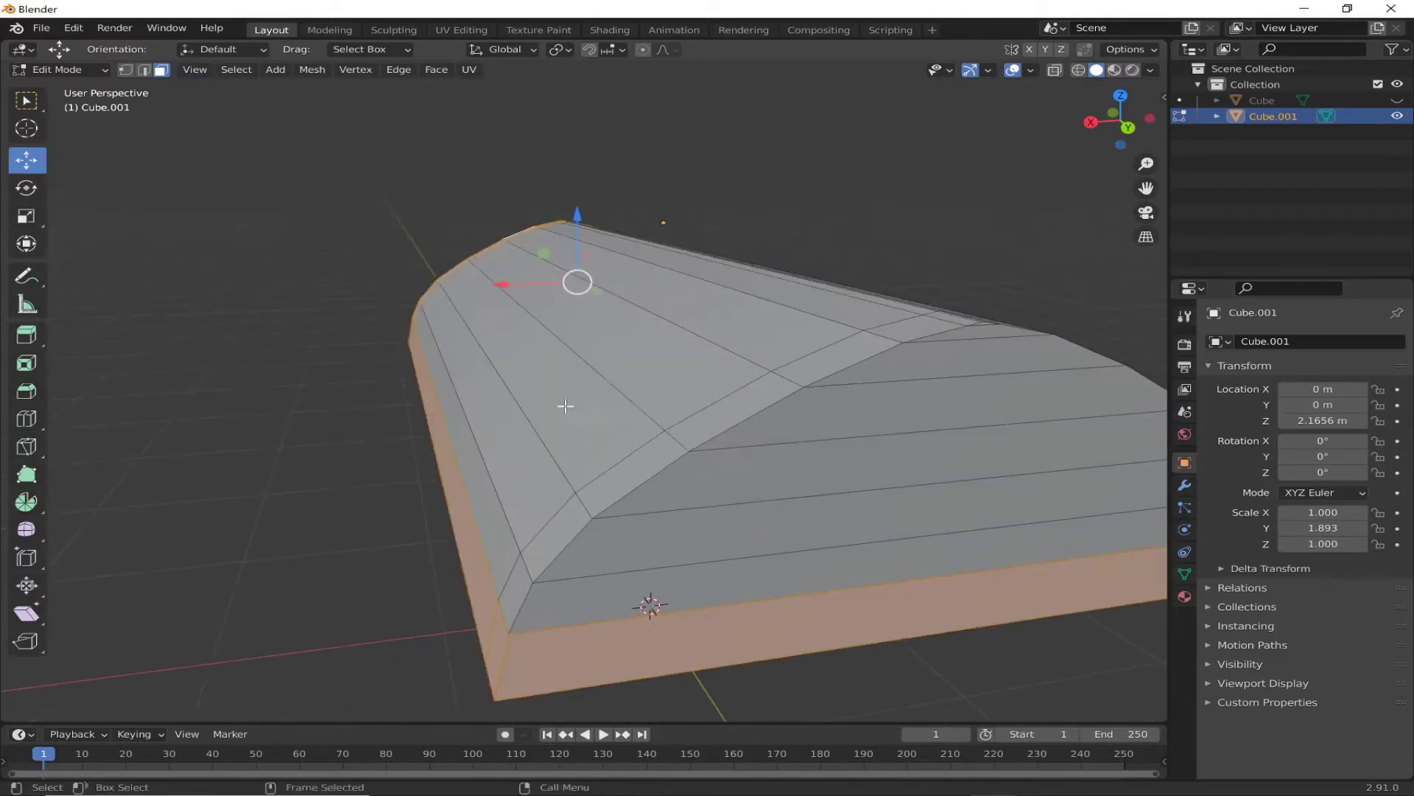
scroll(632, 549, down, 3)
middle_drag(287, 507, 653, 549)
Step: Reselect the arched rim faces around the lid's end and check the selection from below
click(819, 503)
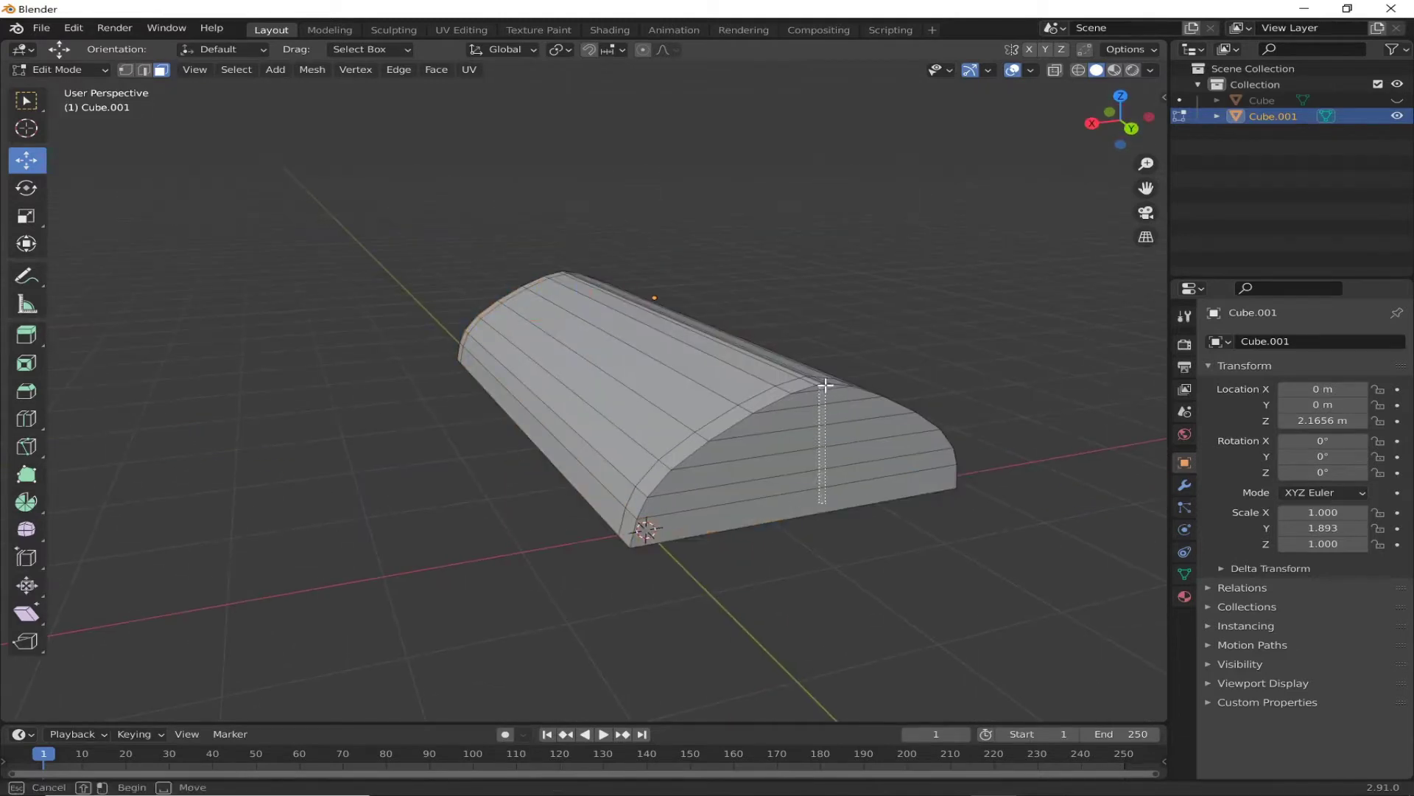
drag(825, 385, 825, 386)
key(Left)
mouse_move(142, 527)
middle_down()
mouse_move(457, 572)
mouse_move(575, 563)
mouse_move(535, 529)
middle_up()
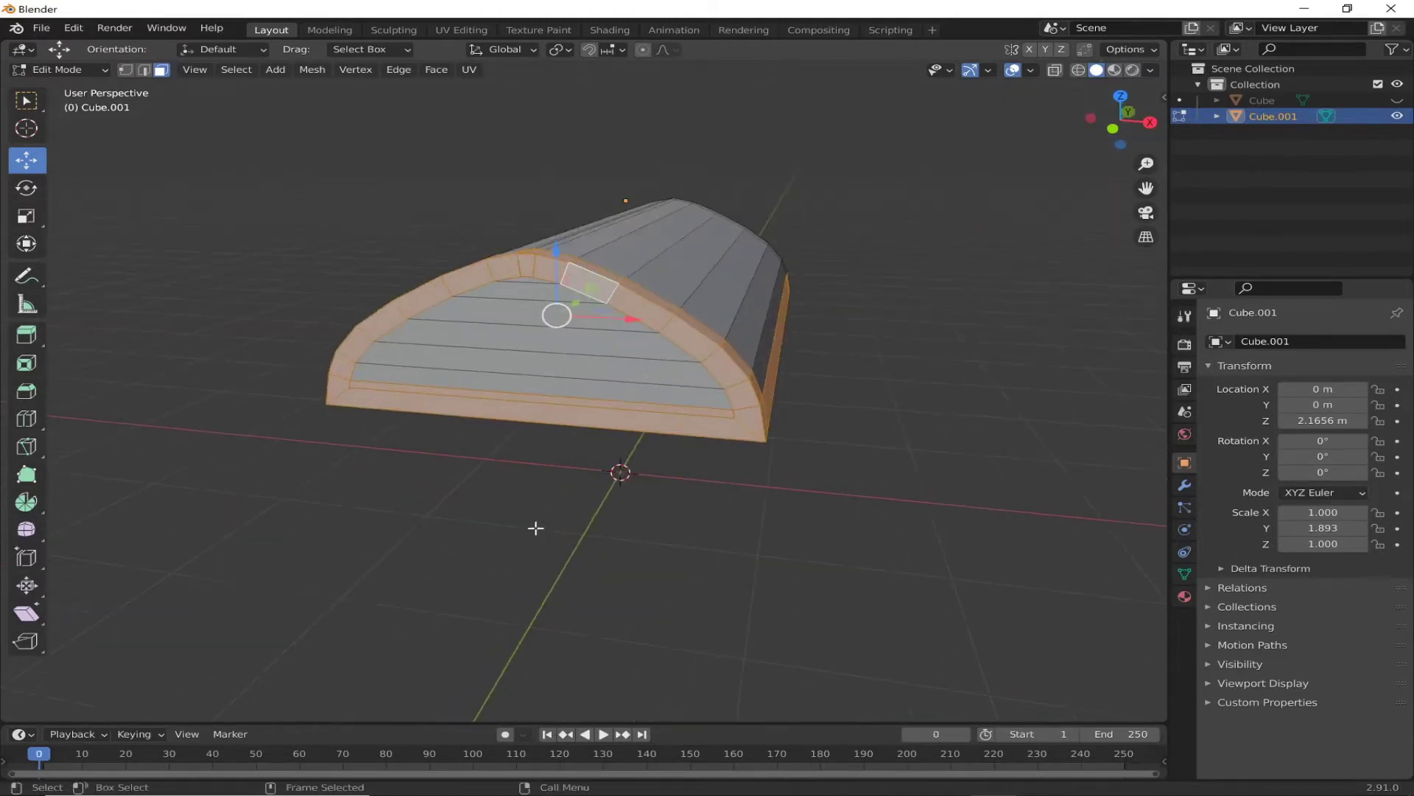
drag(547, 380, 555, 396)
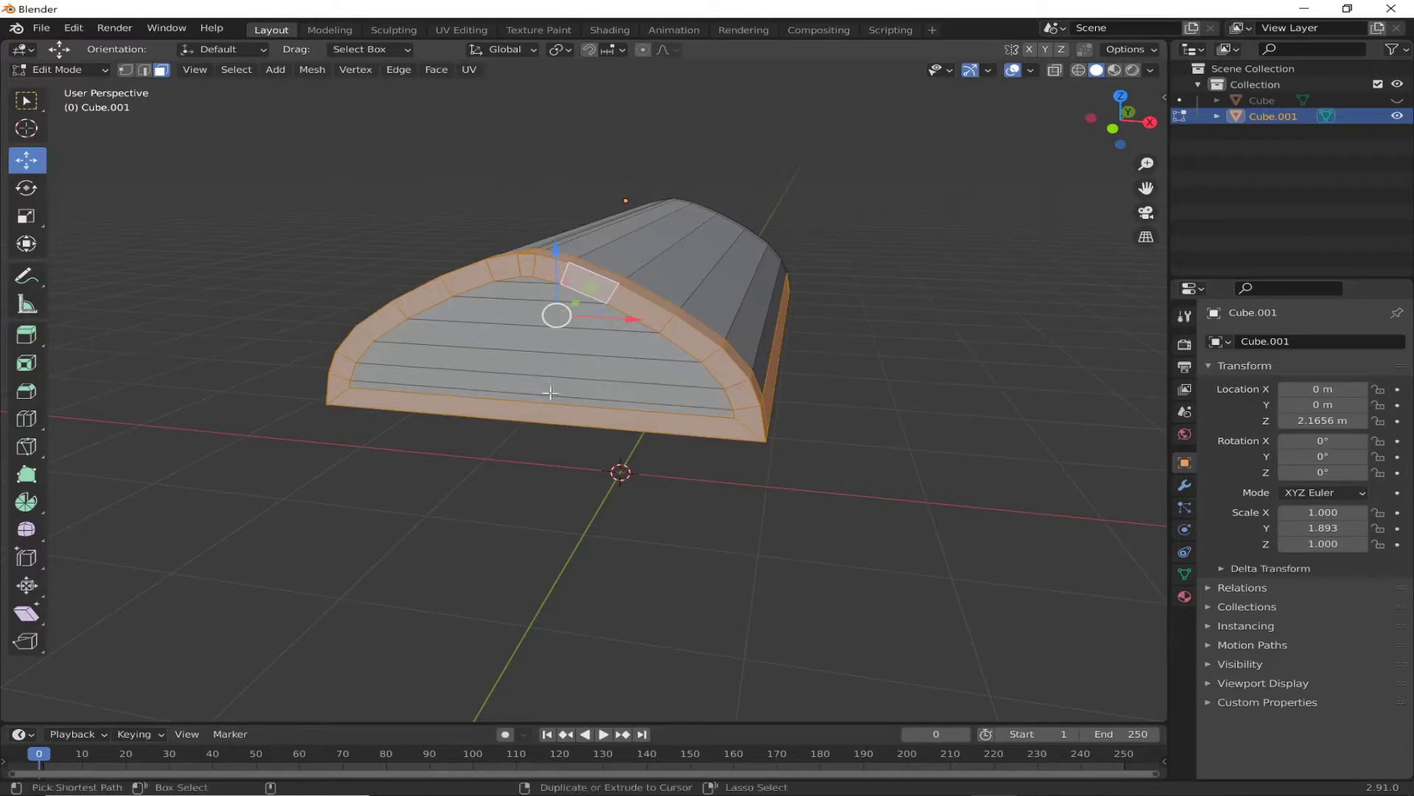
mouse_move(550, 393)
middle_down()
mouse_move(783, 511)
mouse_move(616, 515)
mouse_move(436, 414)
middle_up()
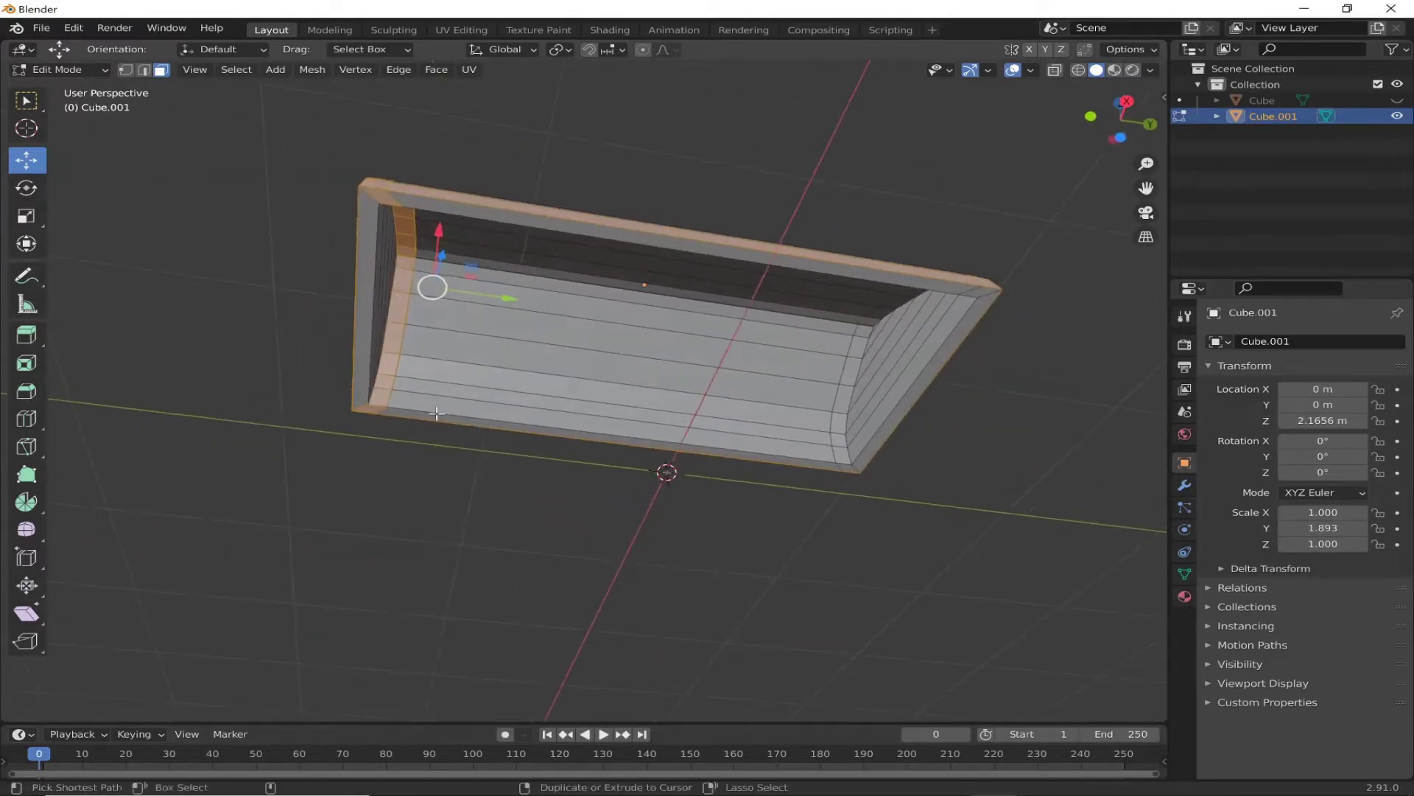
mouse_move(415, 269)
middle_down()
mouse_move(208, 465)
mouse_move(493, 435)
mouse_move(648, 449)
mouse_move(763, 504)
middle_up()
Step: Extrude the lid's arched rim outward along its normals to thicken the border
click(26, 335)
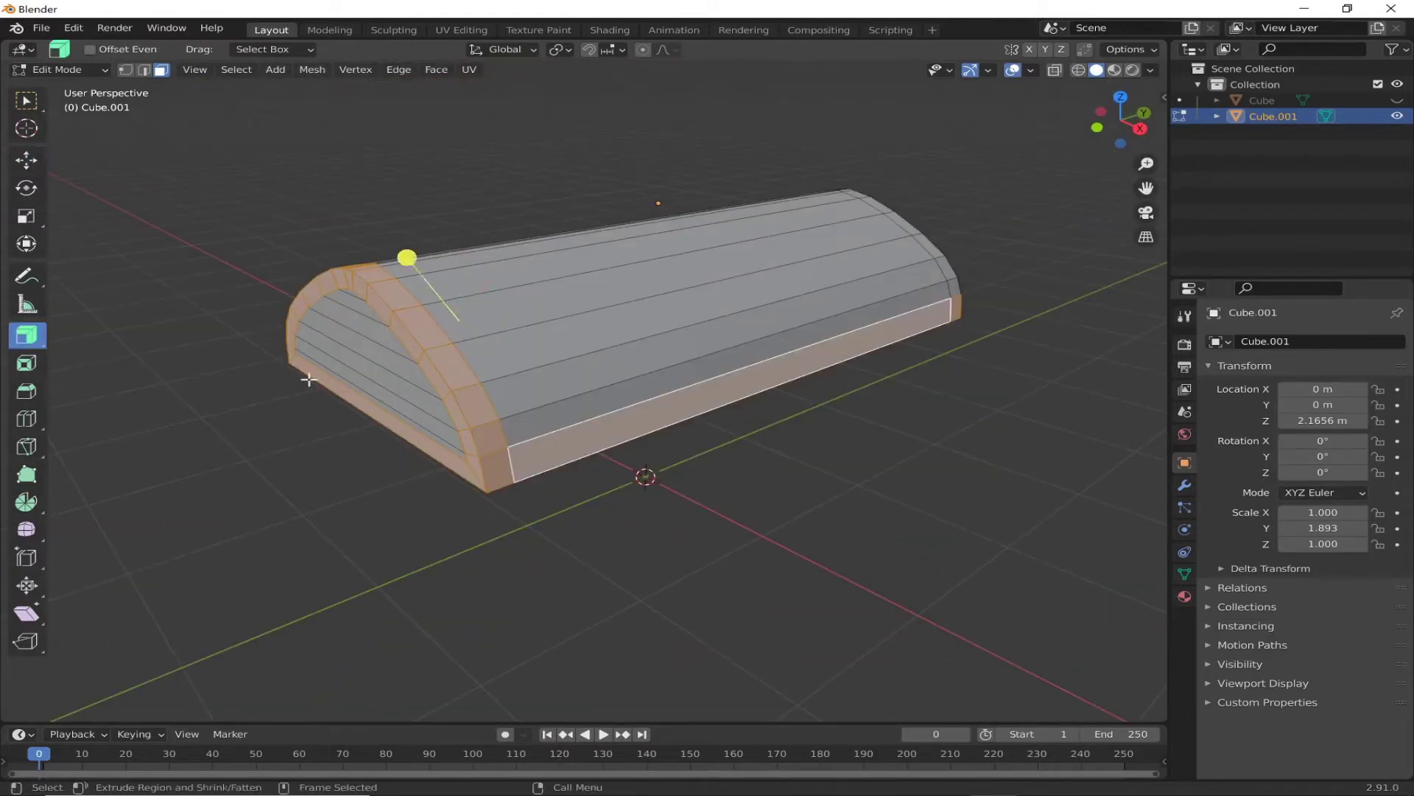
drag(404, 256, 410, 253)
drag(441, 315, 442, 314)
scroll(665, 302, up, 5)
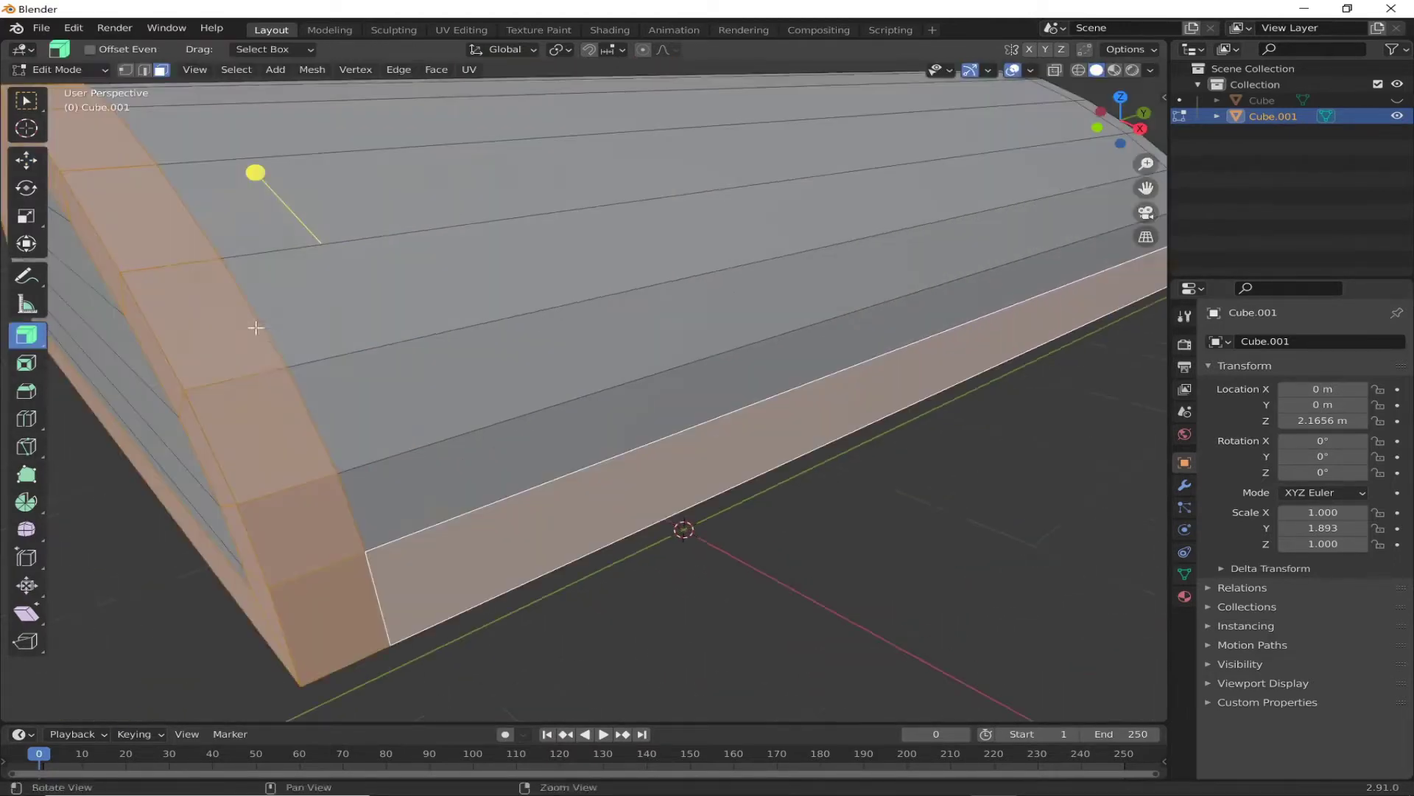
drag(768, 375, 764, 410)
mouse_move(764, 410)
middle_down()
mouse_move(807, 568)
mouse_move(641, 549)
mouse_move(881, 540)
mouse_move(847, 556)
middle_up()
Step: Cut an edge loop across the middle of the lid and switch to the side orthographic view
click(26, 418)
click(774, 383)
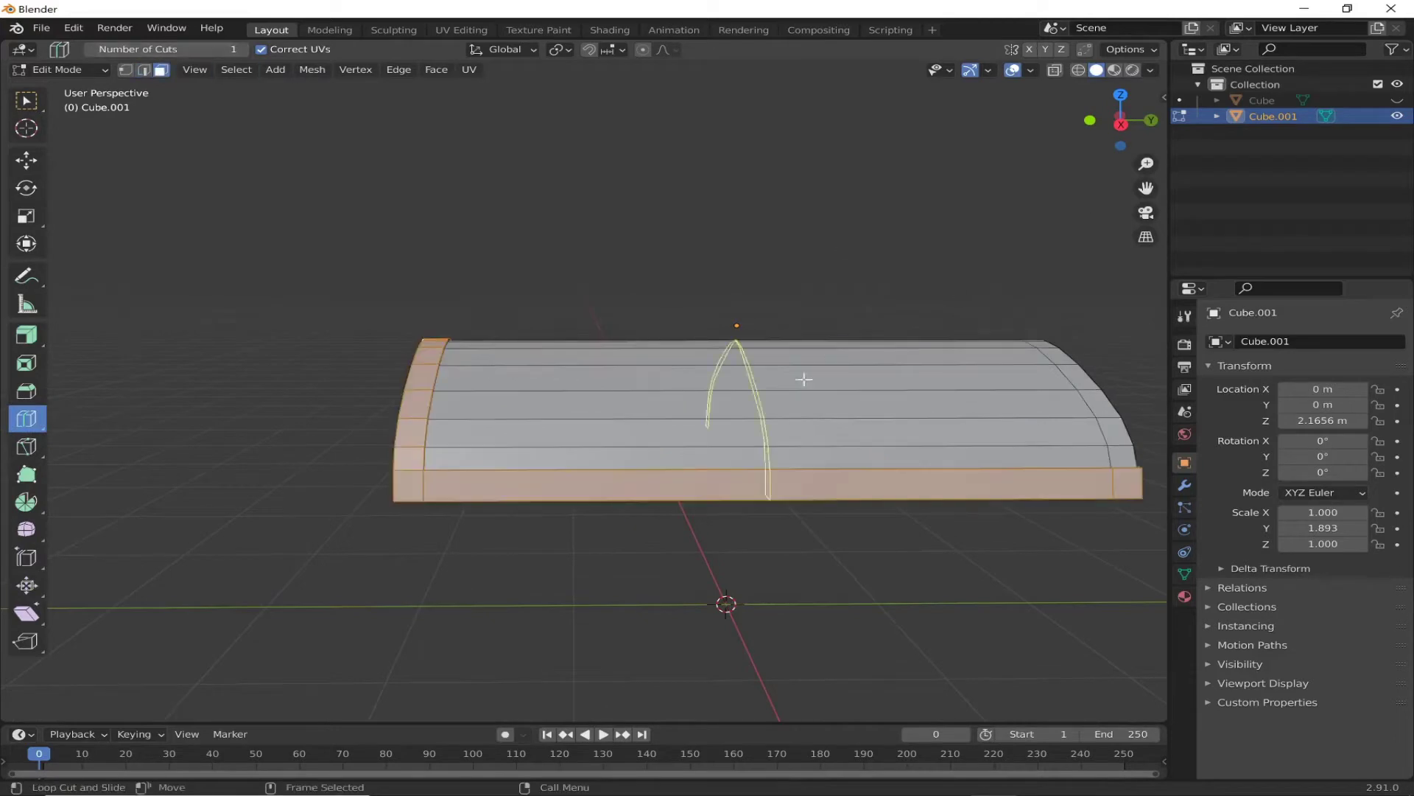
key(KP_3)
key(shift+space)
key(g)
Step: Box-select one half of the lid and delete it, then undo to restore the full lid
mouse_move(1076, 452)
mouse_down()
mouse_move(913, 310)
mouse_move(703, 439)
mouse_up()
key(x)
click(929, 449)
key(alt+z)
mouse_move(1008, 476)
middle_down()
mouse_move(726, 448)
mouse_move(666, 474)
mouse_move(739, 552)
mouse_move(496, 464)
mouse_move(553, 483)
middle_up()
key(ctrl+z)
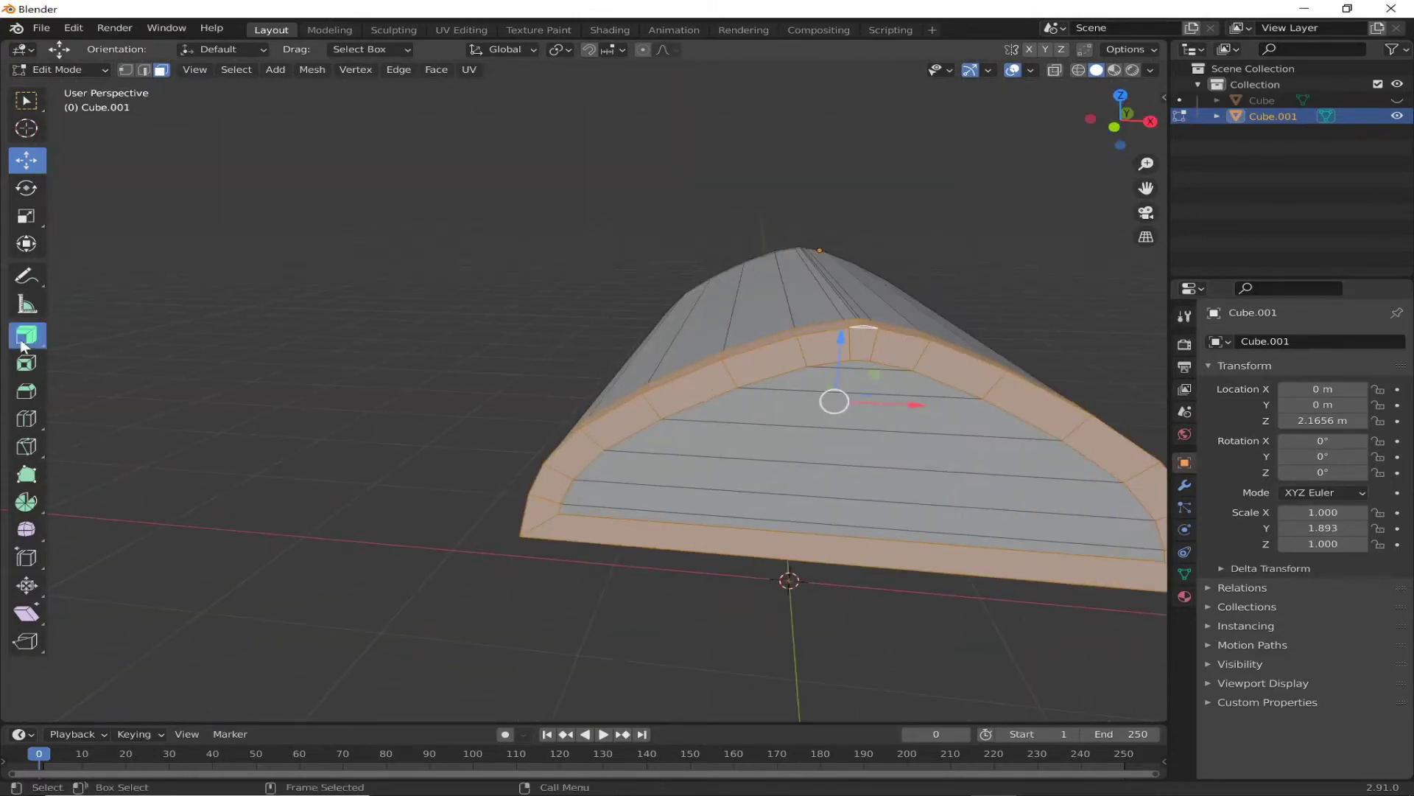
Step: Fatten the lid's arched rim outward again and adjust its thickness
click(22, 346)
middle_drag(515, 412, 585, 322)
drag(584, 322, 584, 319)
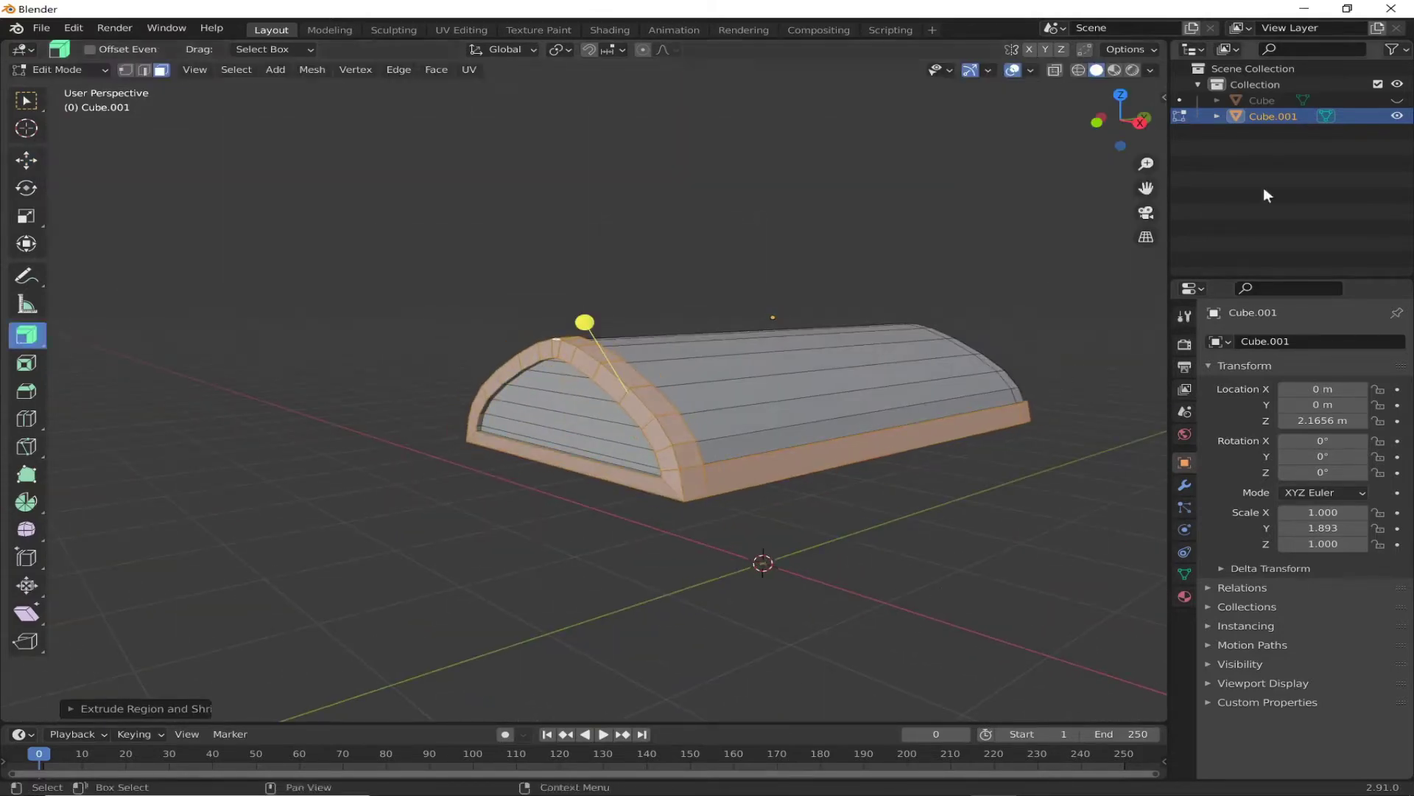
key(KP_3)
Step: Add a centre edge loop, delete the lid's right-half vertices, and return to Object Mode
click(26, 419)
click(708, 383)
click(26, 160)
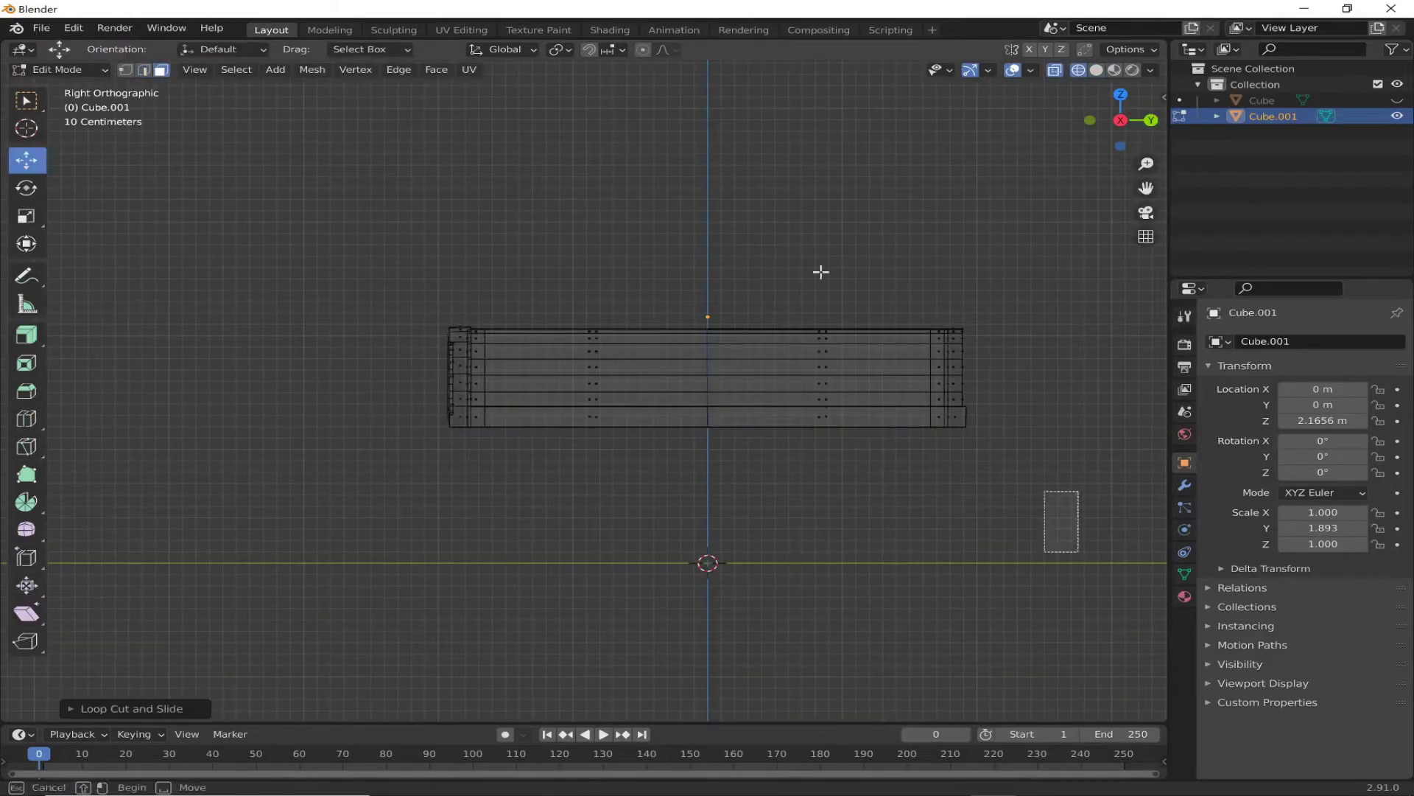
drag(821, 272, 987, 441)
key(x)
click(744, 259)
key(Tab)
Step: Add a Mirror modifier on the Y axis and a Subdivision Surface modifier to the half lid
click(1184, 484)
click(1304, 341)
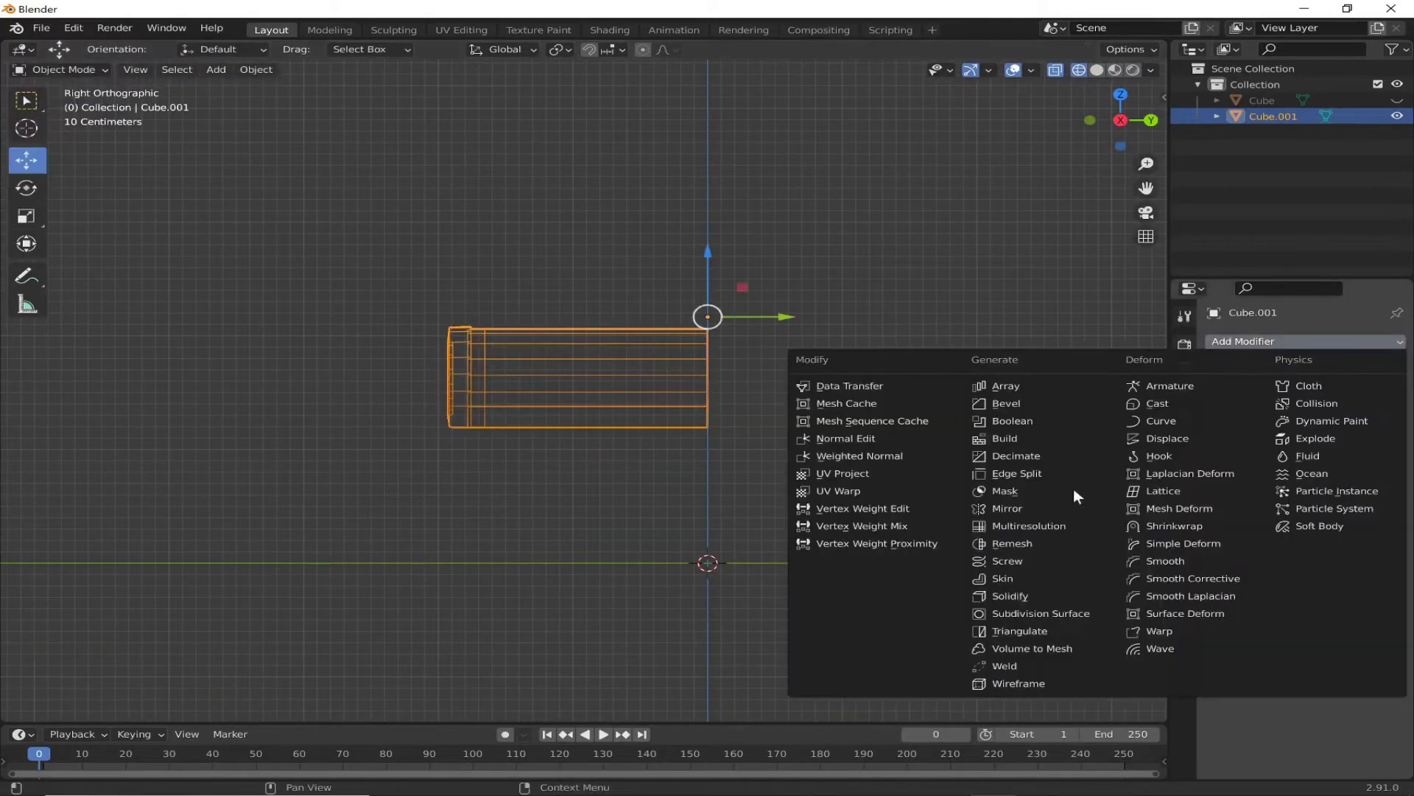
click(1067, 492)
click(1330, 392)
middle_drag(1069, 545, 766, 489)
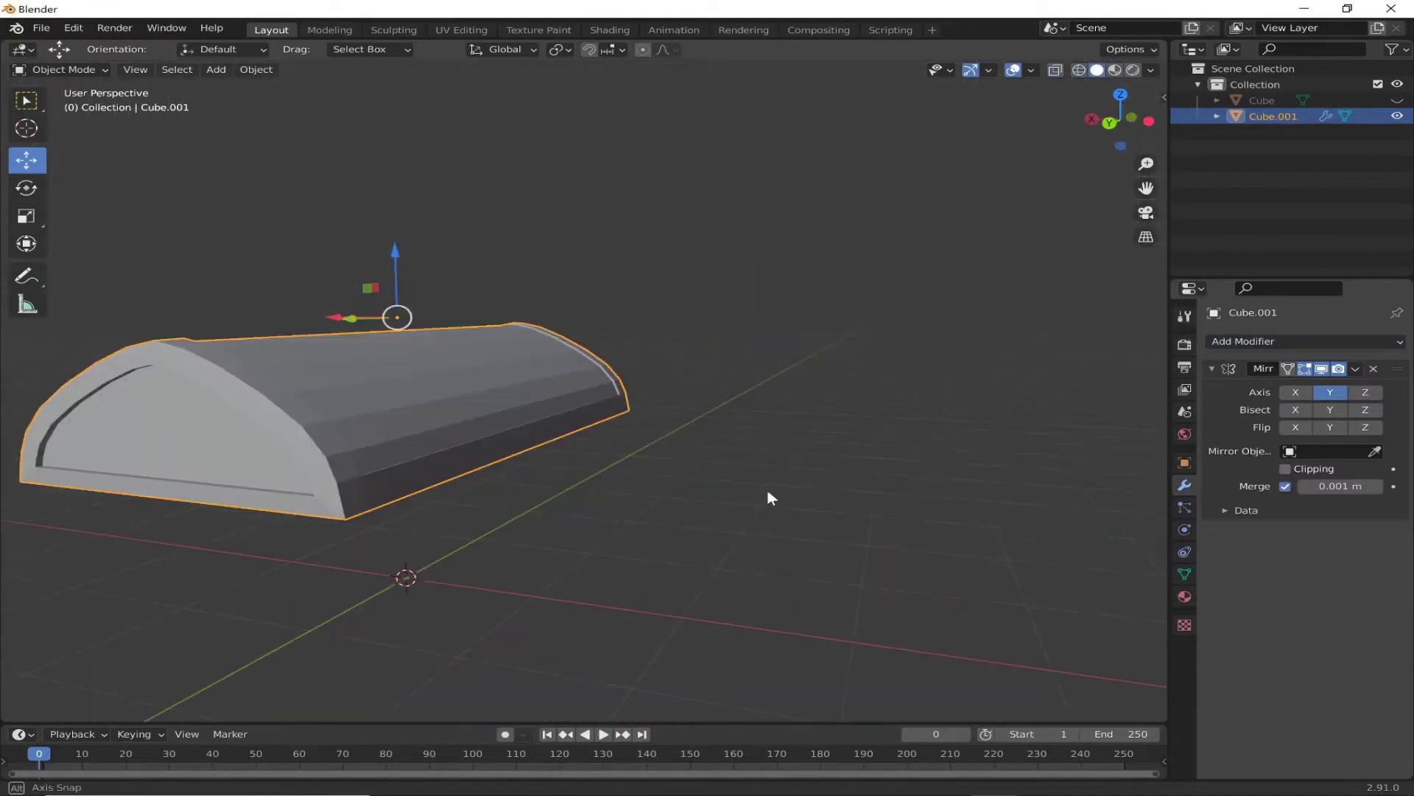
click(1303, 342)
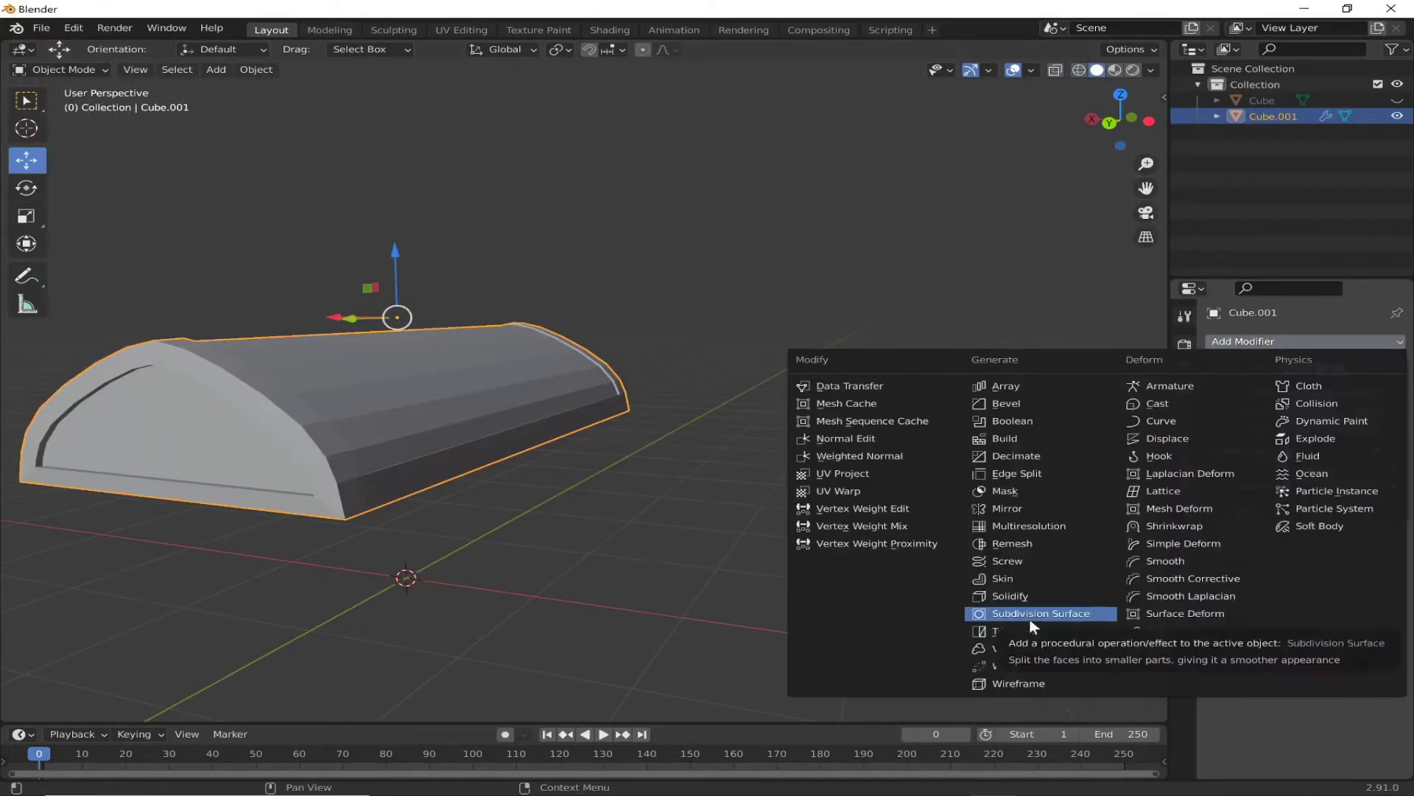
click(1041, 612)
Step: In Edit Mode, add an edge loop near the lid's arched end to sharpen it
click(59, 70)
middle_drag(677, 555, 755, 409)
scroll(755, 409, up, 5)
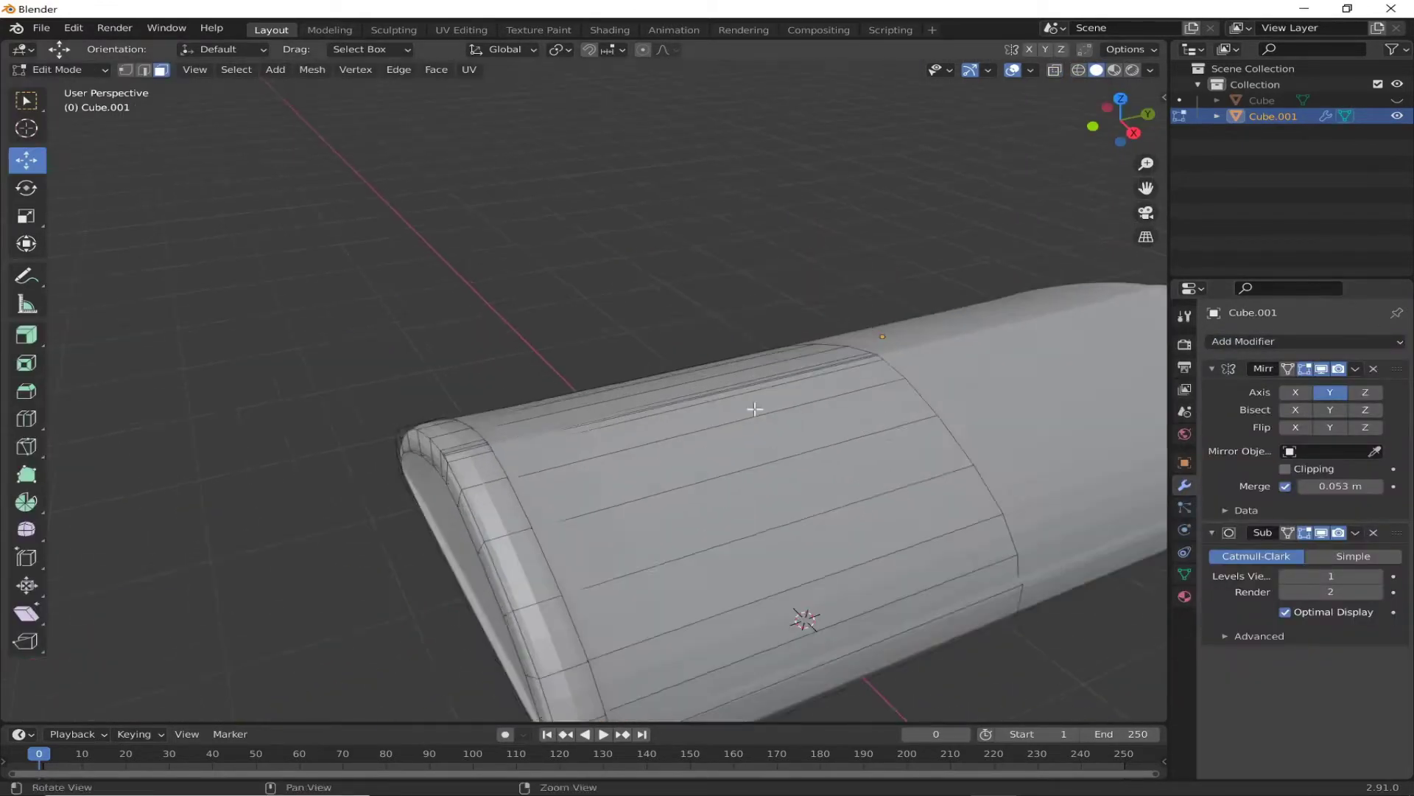
scroll(755, 409, down, 5)
click(27, 418)
middle_drag(688, 537, 811, 412)
click(814, 379)
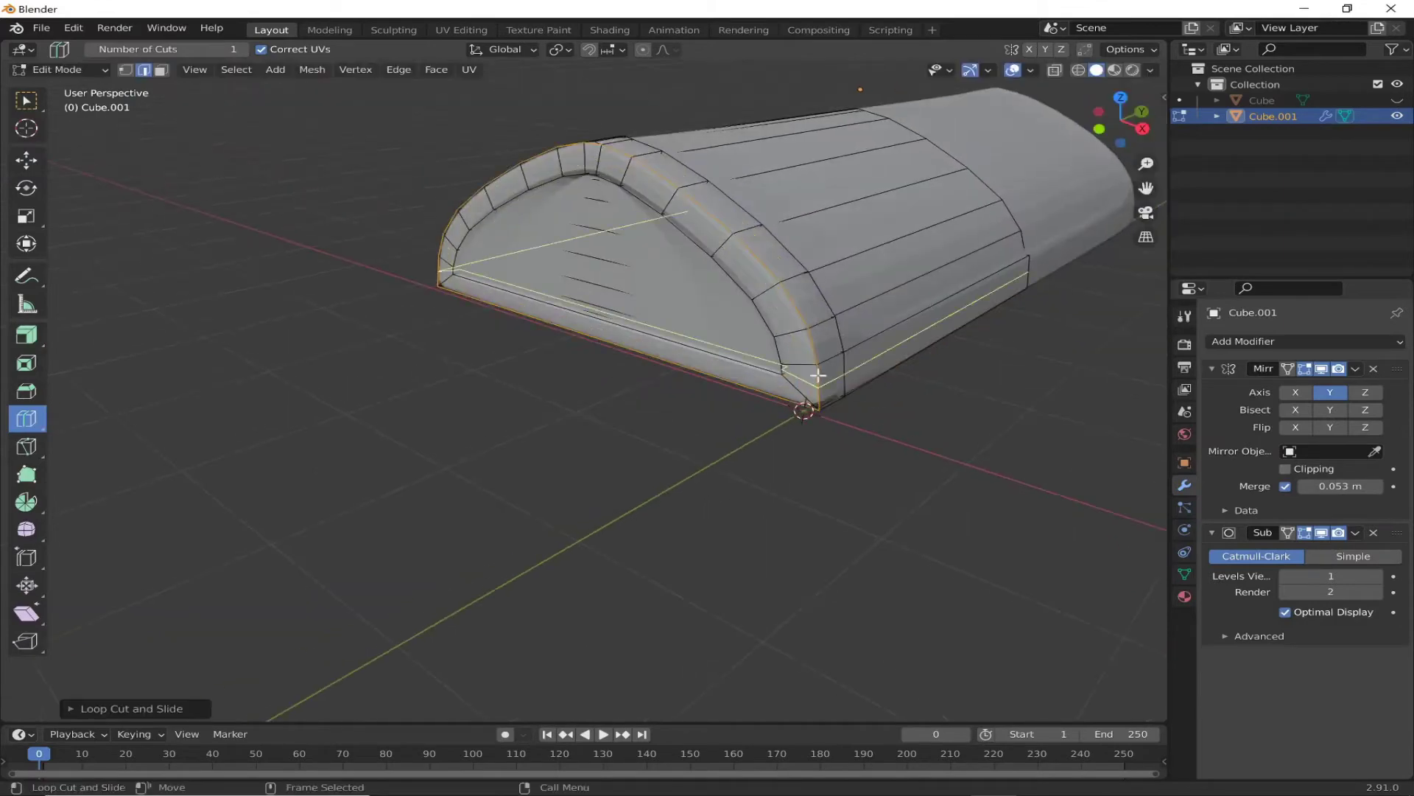
Step: Orbit around the lid to check the new loop, then return to Object Mode and deselect it
mouse_move(705, 459)
middle_down()
mouse_move(379, 101)
mouse_move(559, 417)
middle_up()
scroll(559, 417, up, 3)
middle_drag(404, 130, 490, 101)
scroll(645, 490, down, 5)
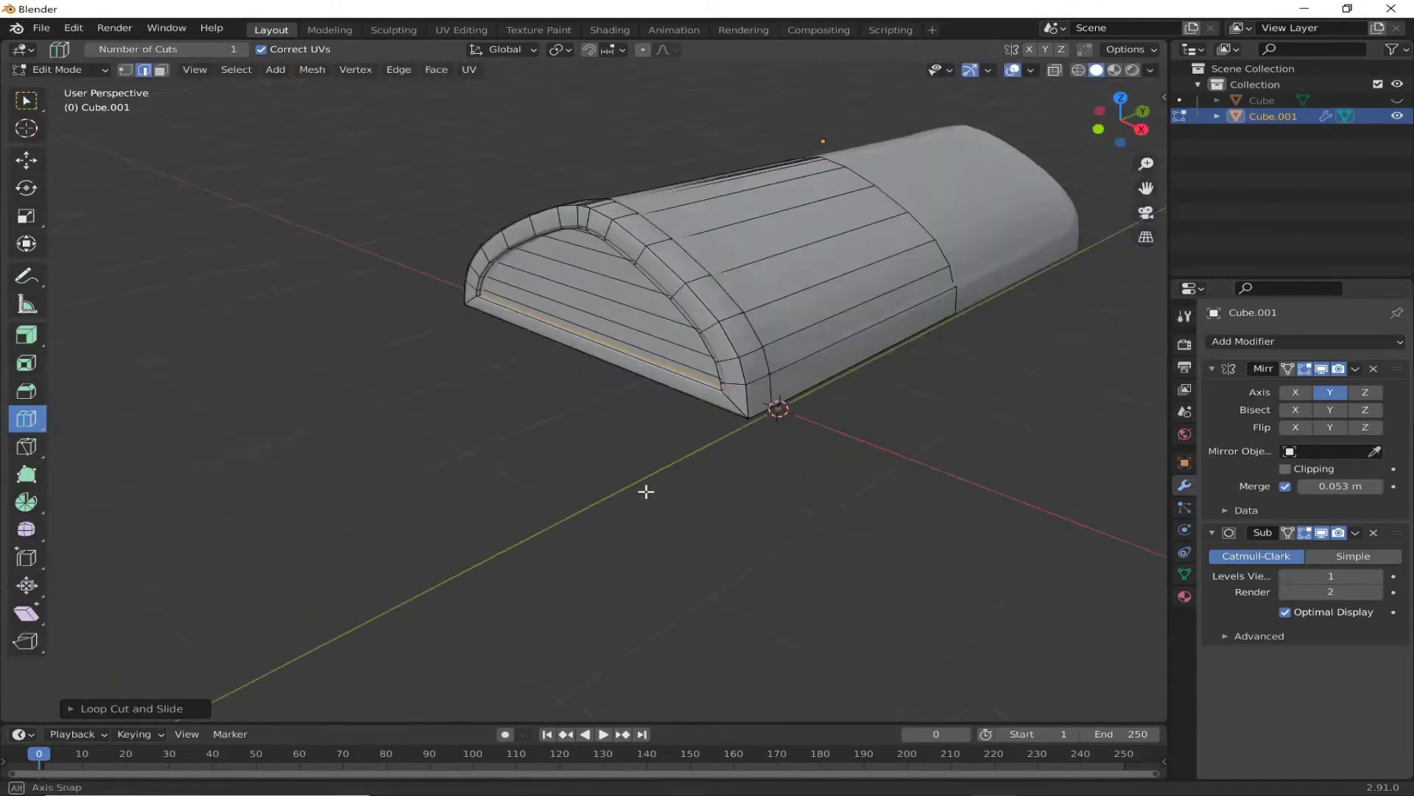
scroll(645, 490, up, 5)
mouse_move(629, 269)
middle_down()
mouse_move(987, 562)
mouse_move(663, 369)
mouse_move(312, 291)
middle_up()
mouse_move(203, 281)
middle_down()
mouse_move(228, 451)
mouse_move(221, 378)
mouse_move(368, 527)
mouse_move(612, 575)
mouse_move(719, 560)
mouse_move(723, 474)
mouse_move(483, 431)
mouse_move(721, 501)
middle_up()
key(Tab)
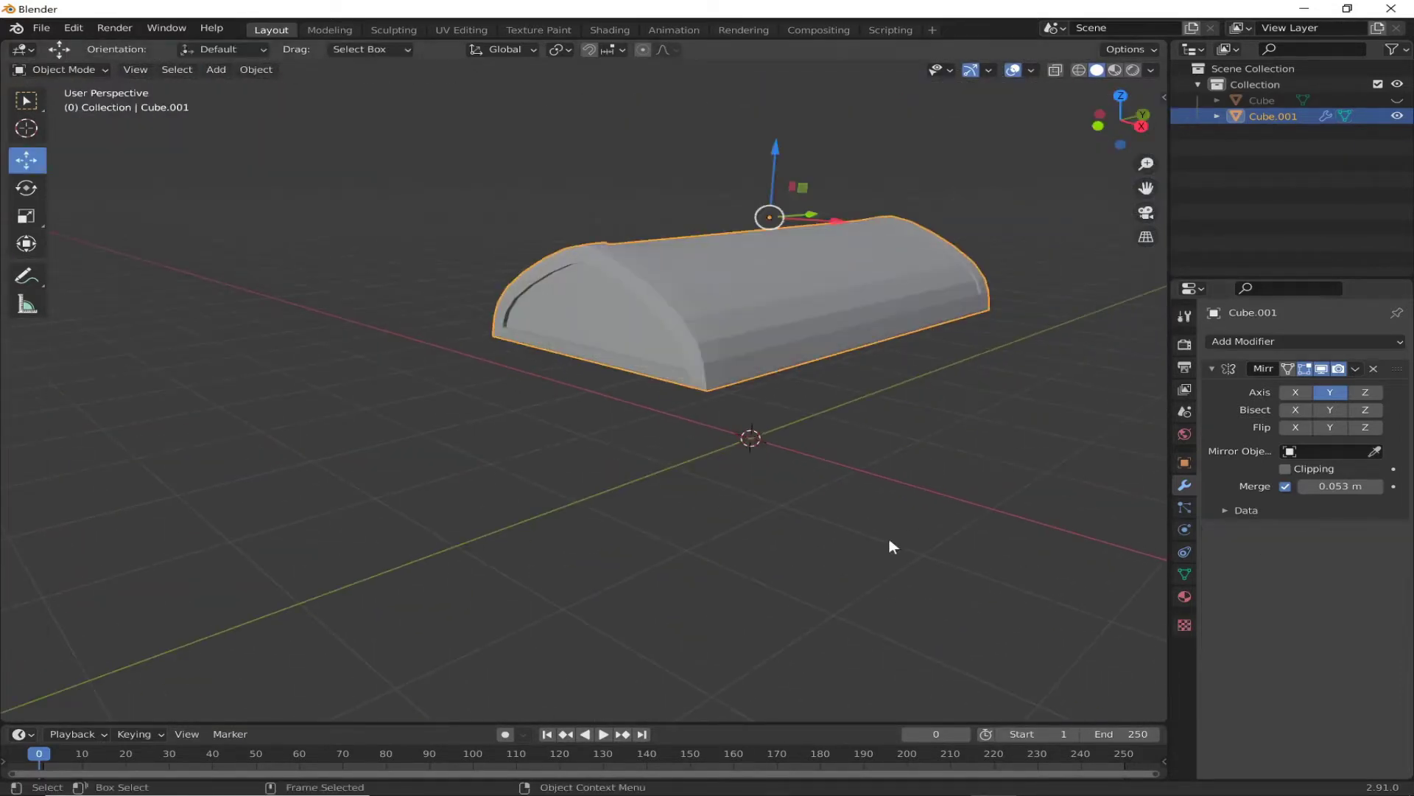
key(alt+a)
middle_drag(890, 538, 713, 467)
Step: Show the box body, hide the lid, and start editing the box mesh
click(1397, 100)
click(1398, 117)
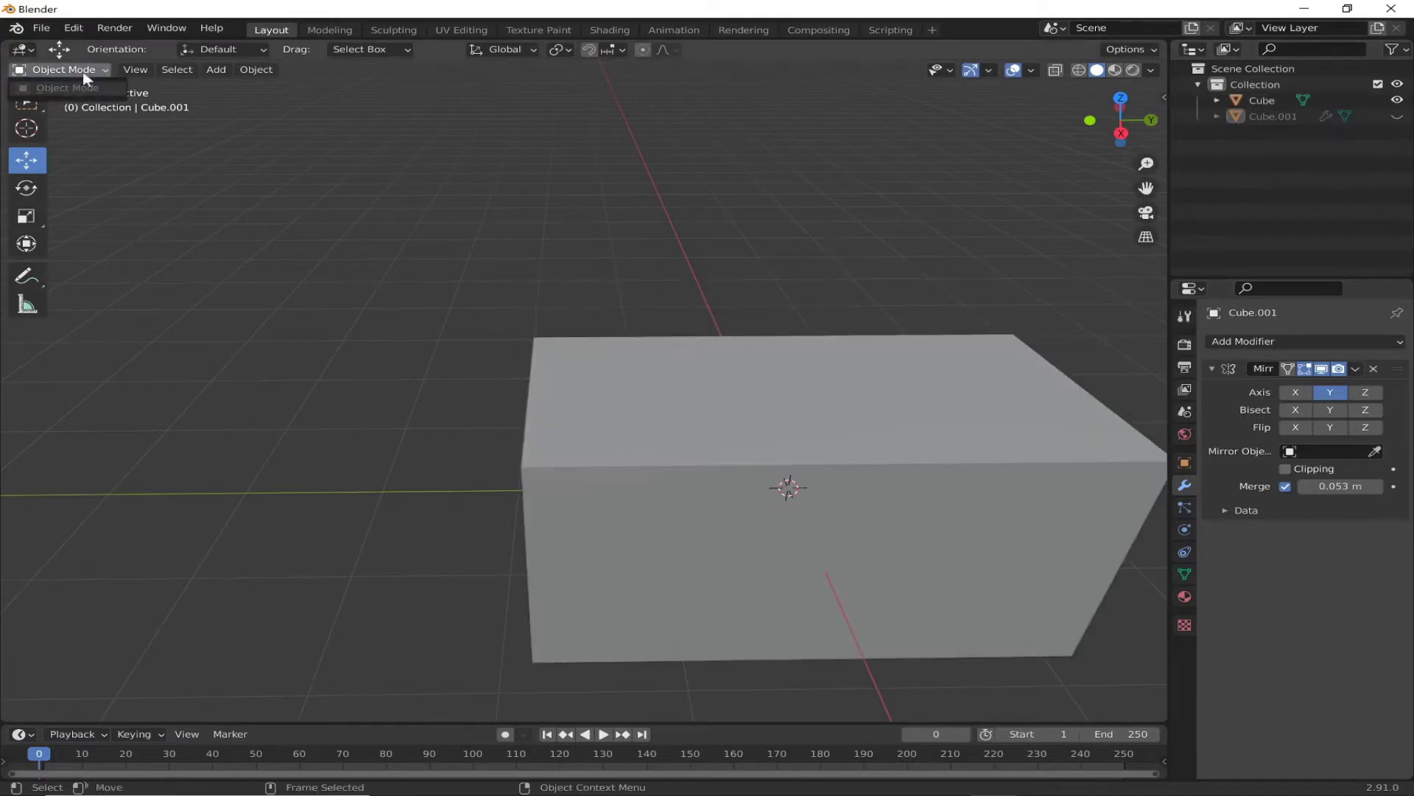
click(661, 540)
key(Tab)
middle_drag(662, 541, 515, 442)
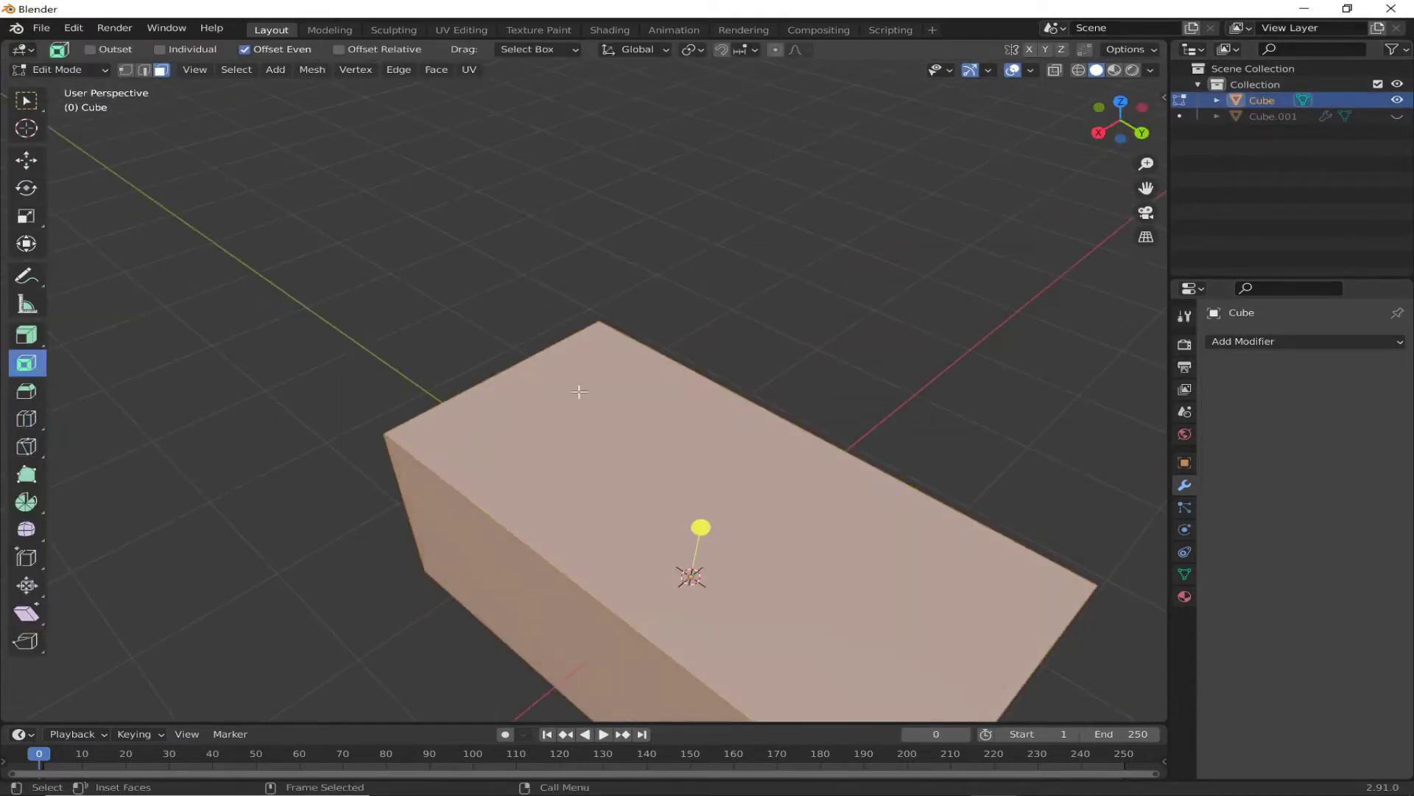
Step: Inset the box's top face
drag(579, 391, 717, 450)
click(715, 461)
key(KP_7)
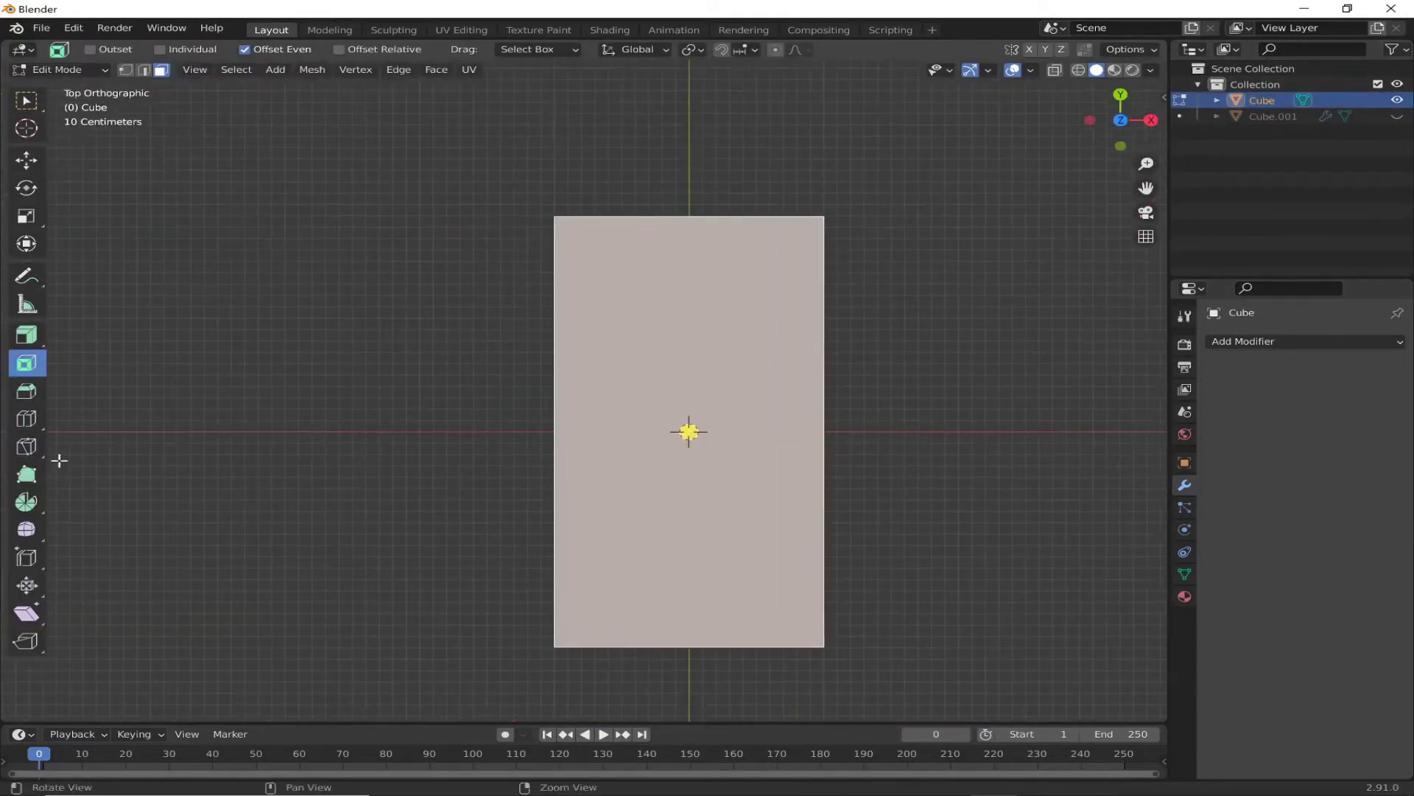
middle_drag(407, 418, 420, 531)
Step: Add edge loops across the box and scale them out toward its ends and long sides
click(420, 530)
click(26, 215)
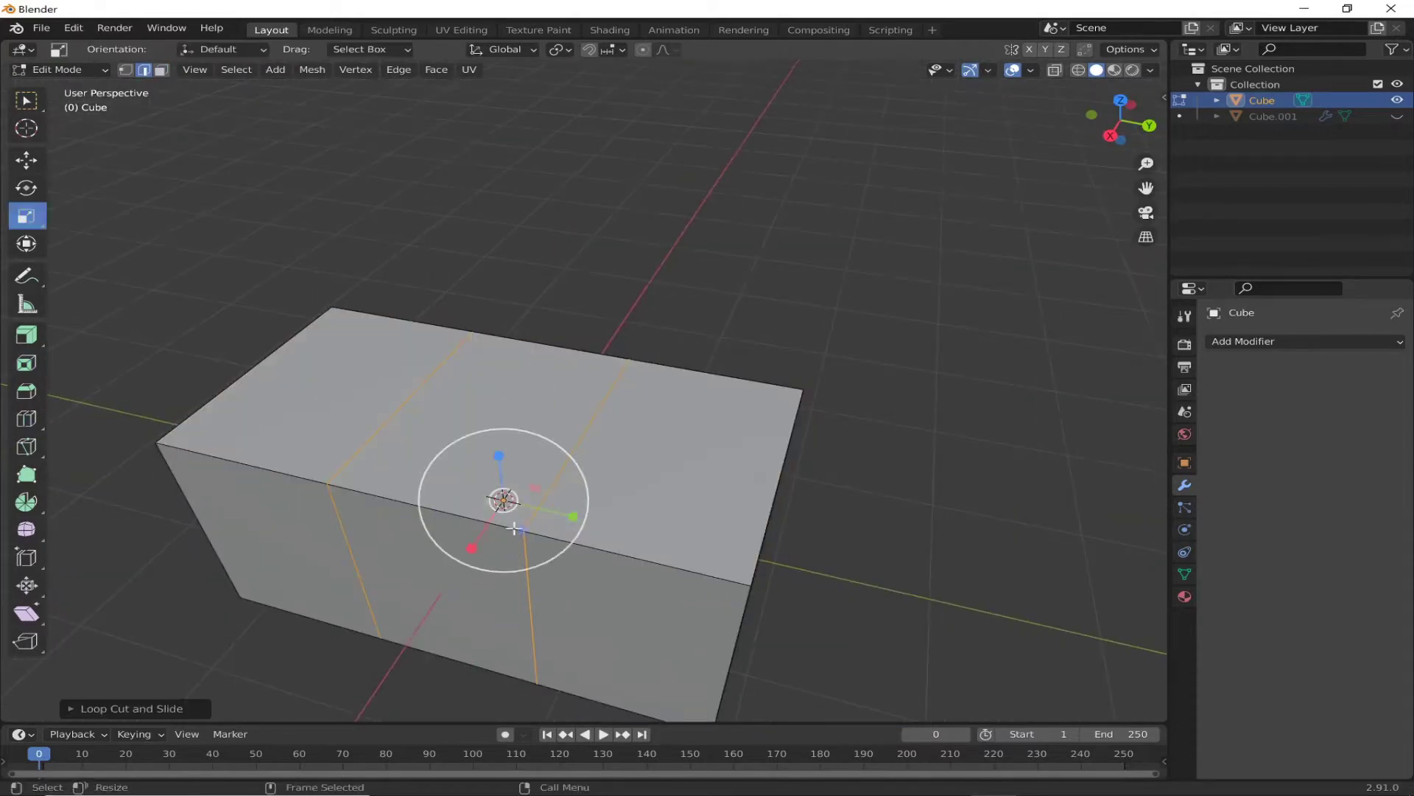
key(KP_7)
drag(689, 345, 686, 256)
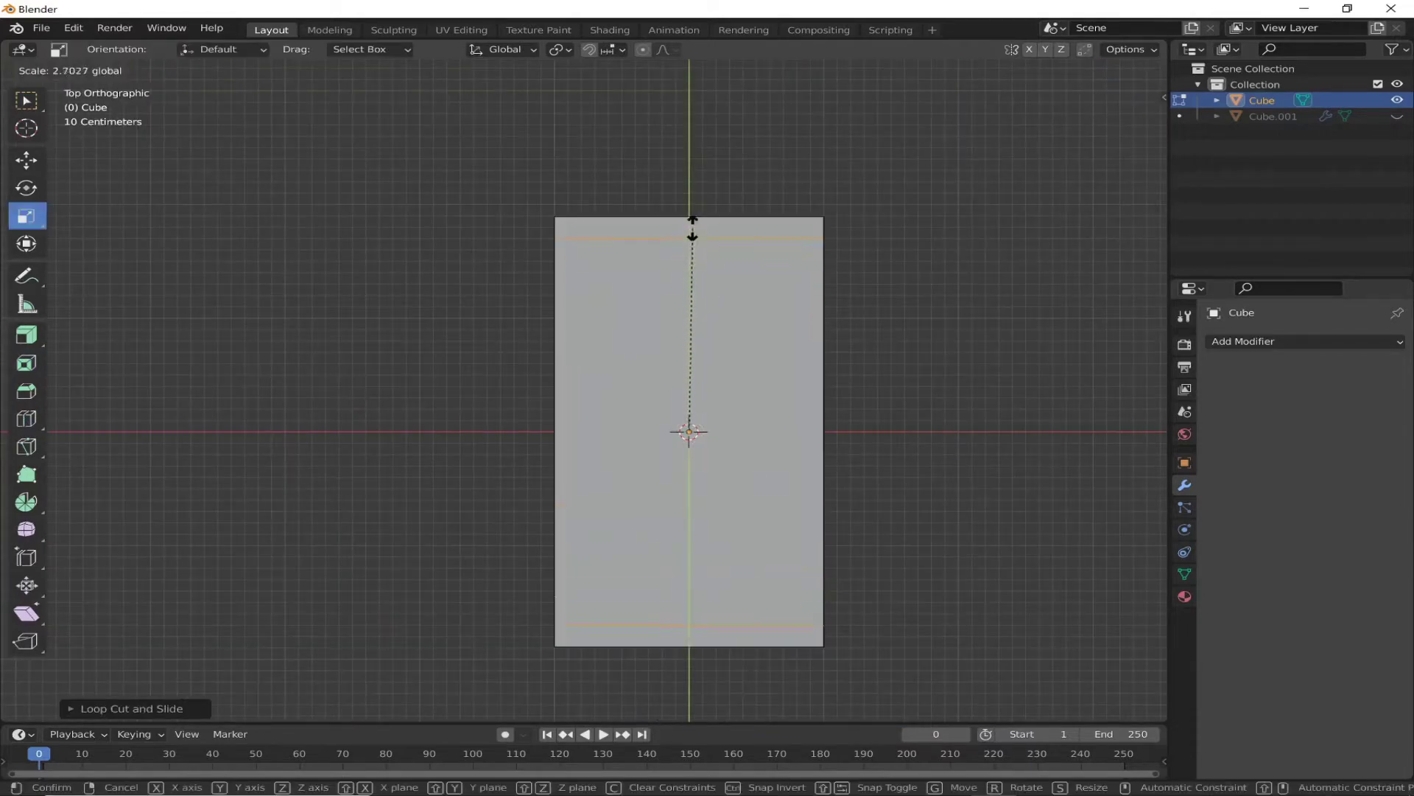
drag(689, 204, 688, 203)
key(ctrl+r)
drag(764, 433, 656, 431)
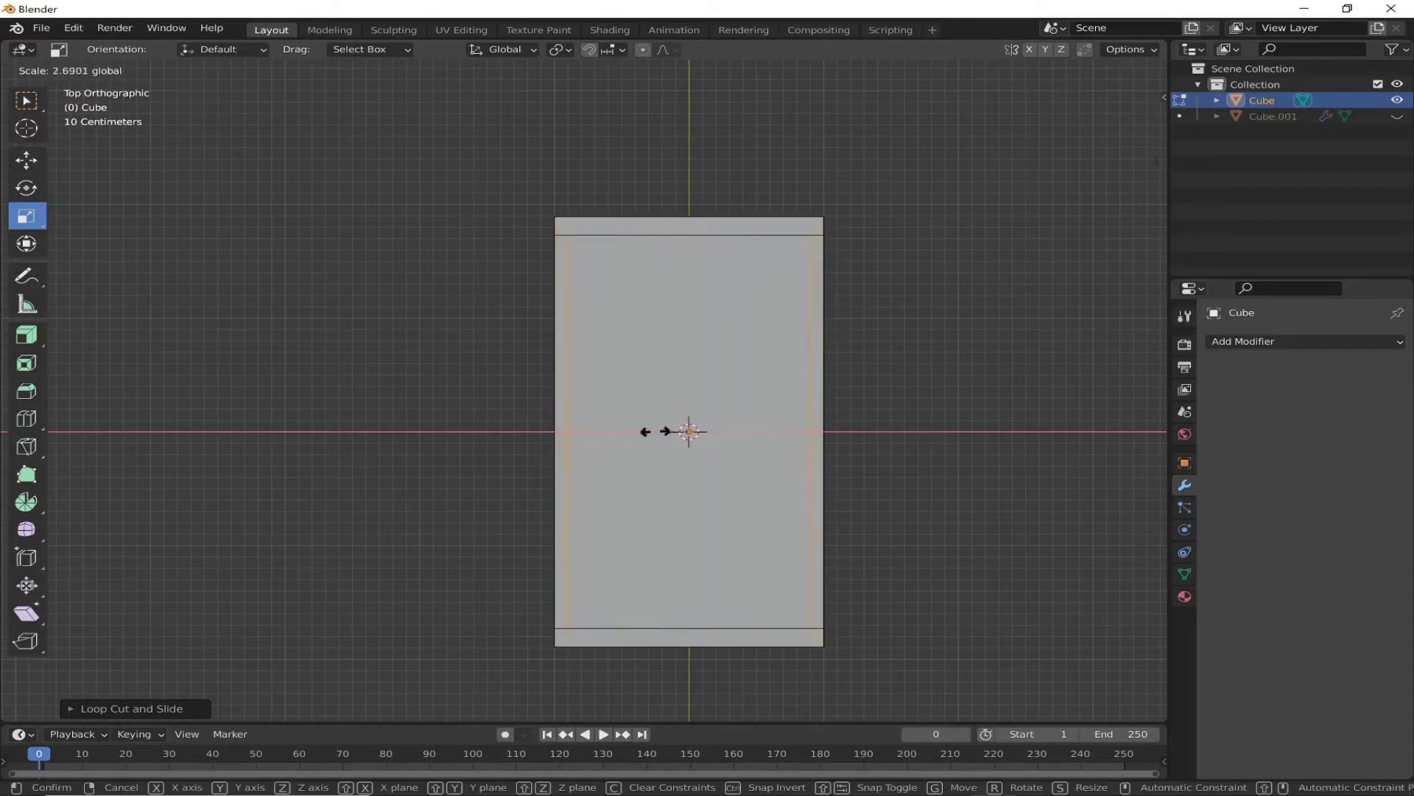
click(546, 424)
middle_drag(546, 423, 544, 309)
Step: Extrude the inset top face down into the box to hollow it into a tray
key(i)
key(e)
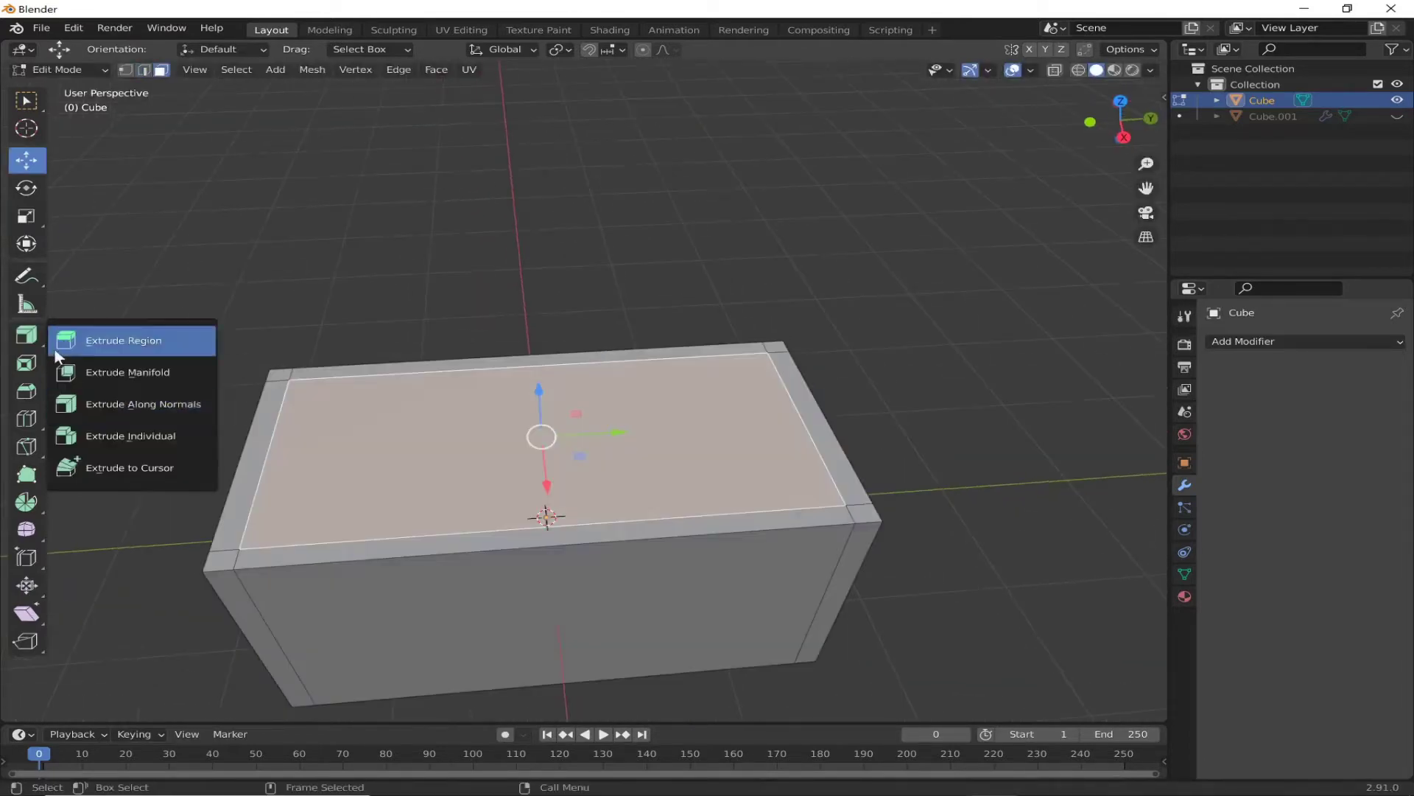
click(125, 338)
drag(544, 355, 543, 442)
key(alt+z)
key(KP_1)
key(g)
key(z)
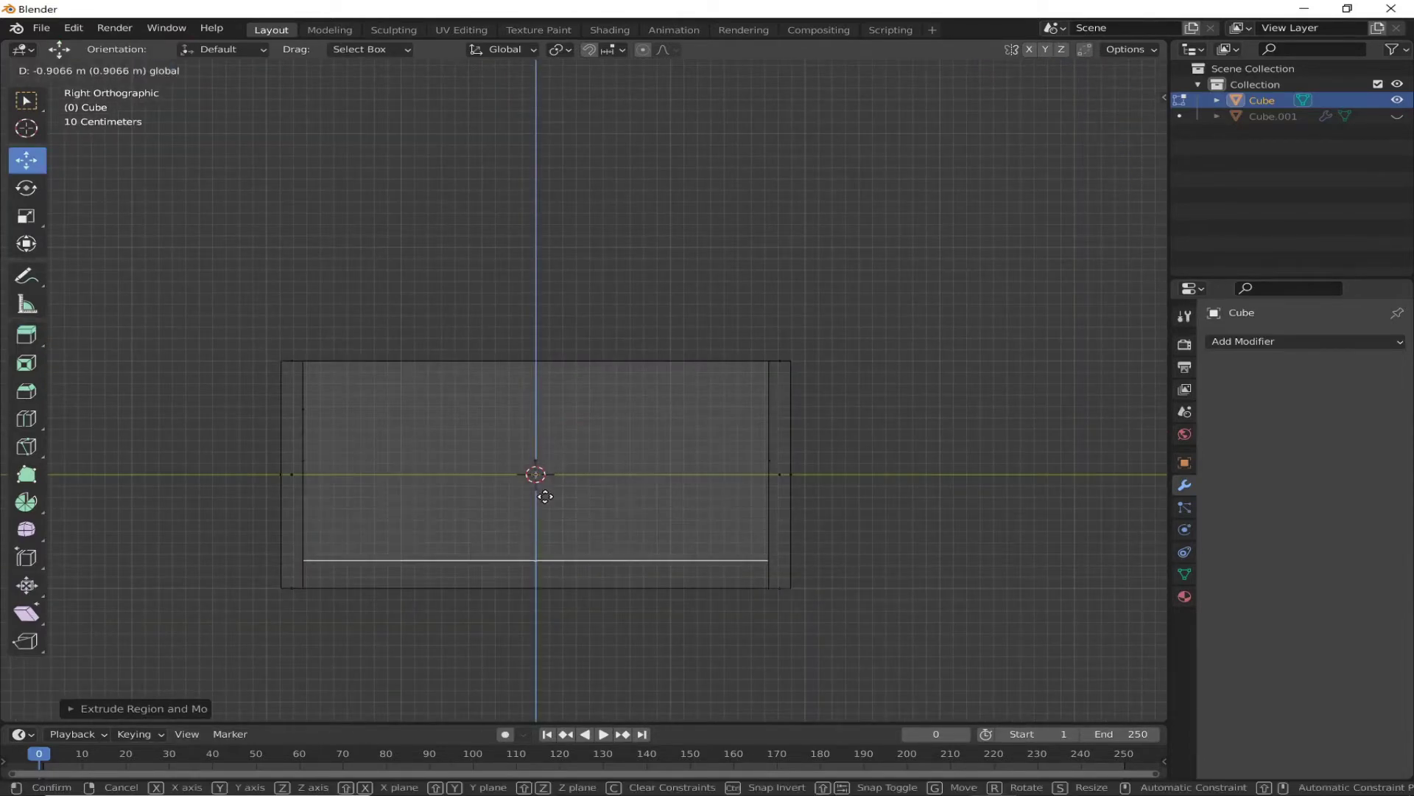
mouse_move(847, 472)
middle_down()
mouse_move(997, 441)
mouse_move(787, 518)
middle_up()
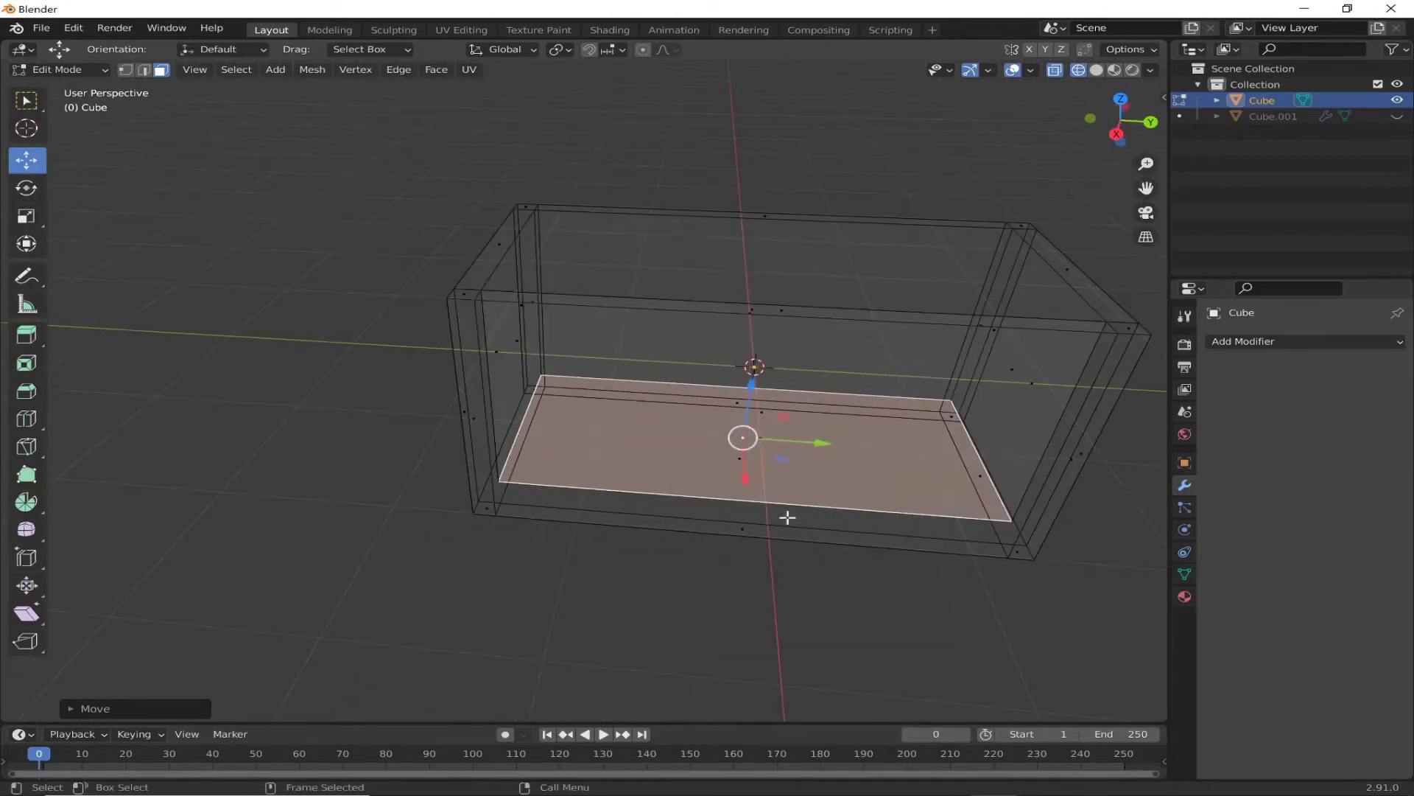
click(1097, 71)
middle_drag(1098, 75, 4, 294)
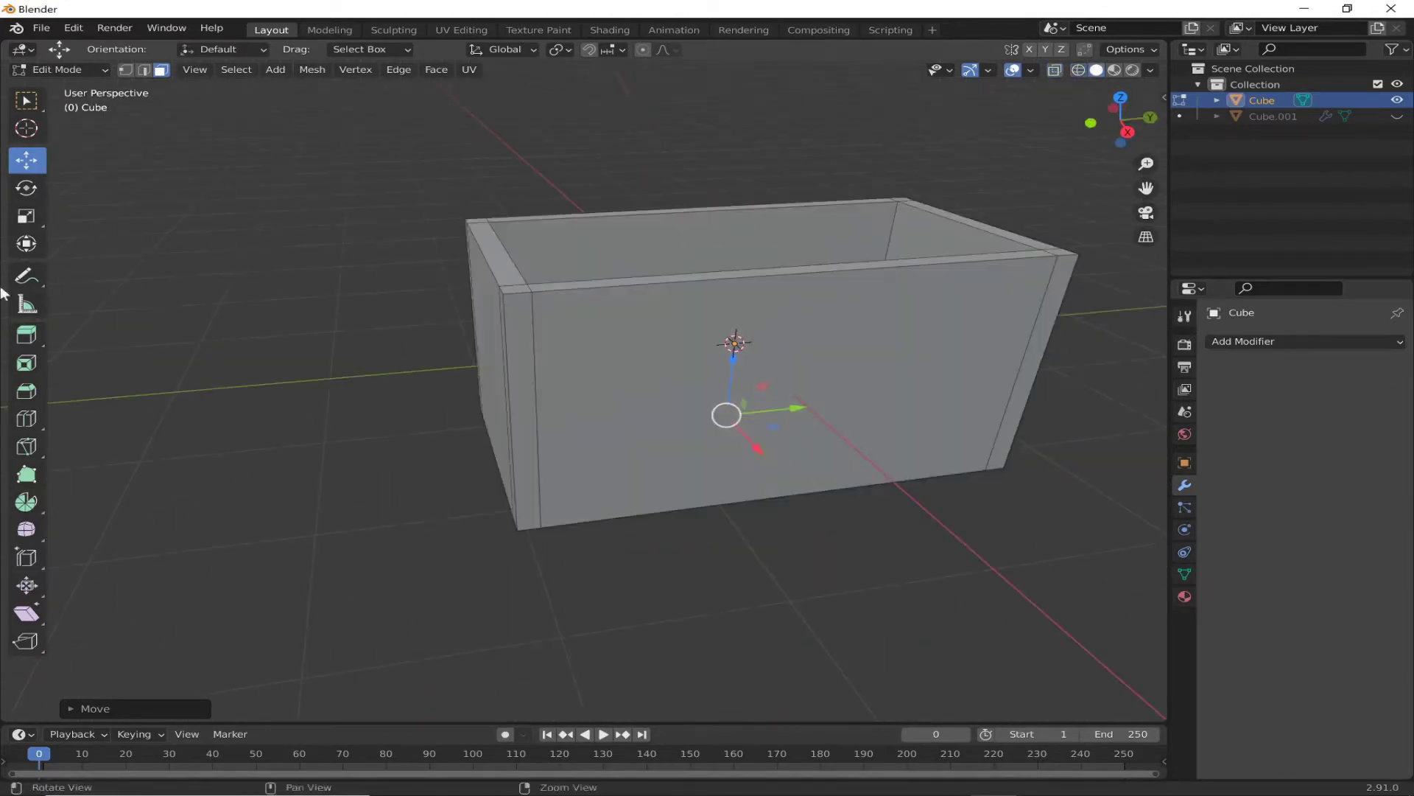
Step: Place an edge loop near the box's bottom edge and switch to face selection
right_click(560, 317)
mouse_move(559, 318)
middle_down()
mouse_move(432, 422)
mouse_move(827, 430)
mouse_move(718, 463)
middle_up()
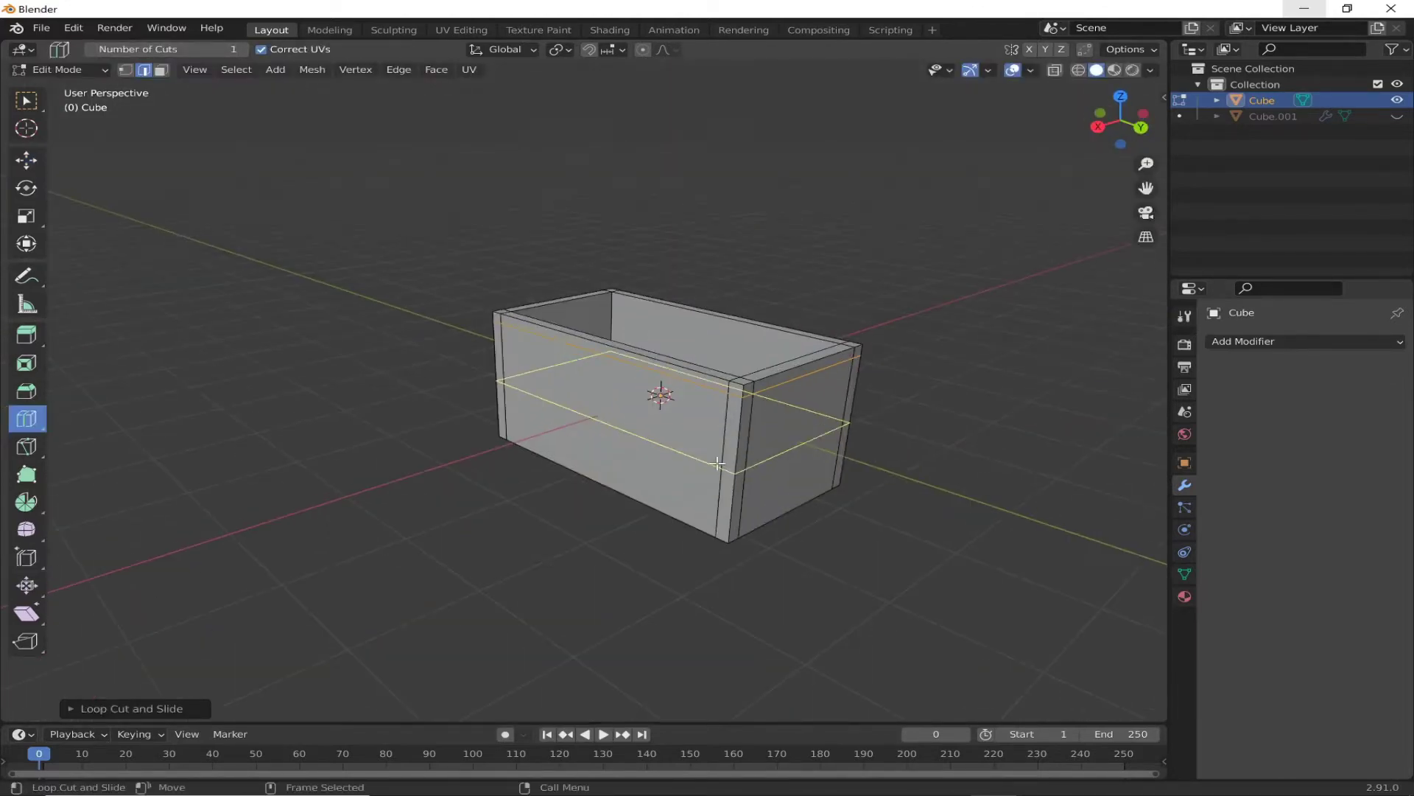
click(735, 524)
scroll(761, 397, up, 5)
mouse_move(761, 398)
middle_down()
mouse_move(786, 373)
mouse_move(957, 439)
mouse_move(733, 375)
middle_up()
key(3)
scroll(732, 375, up, 2)
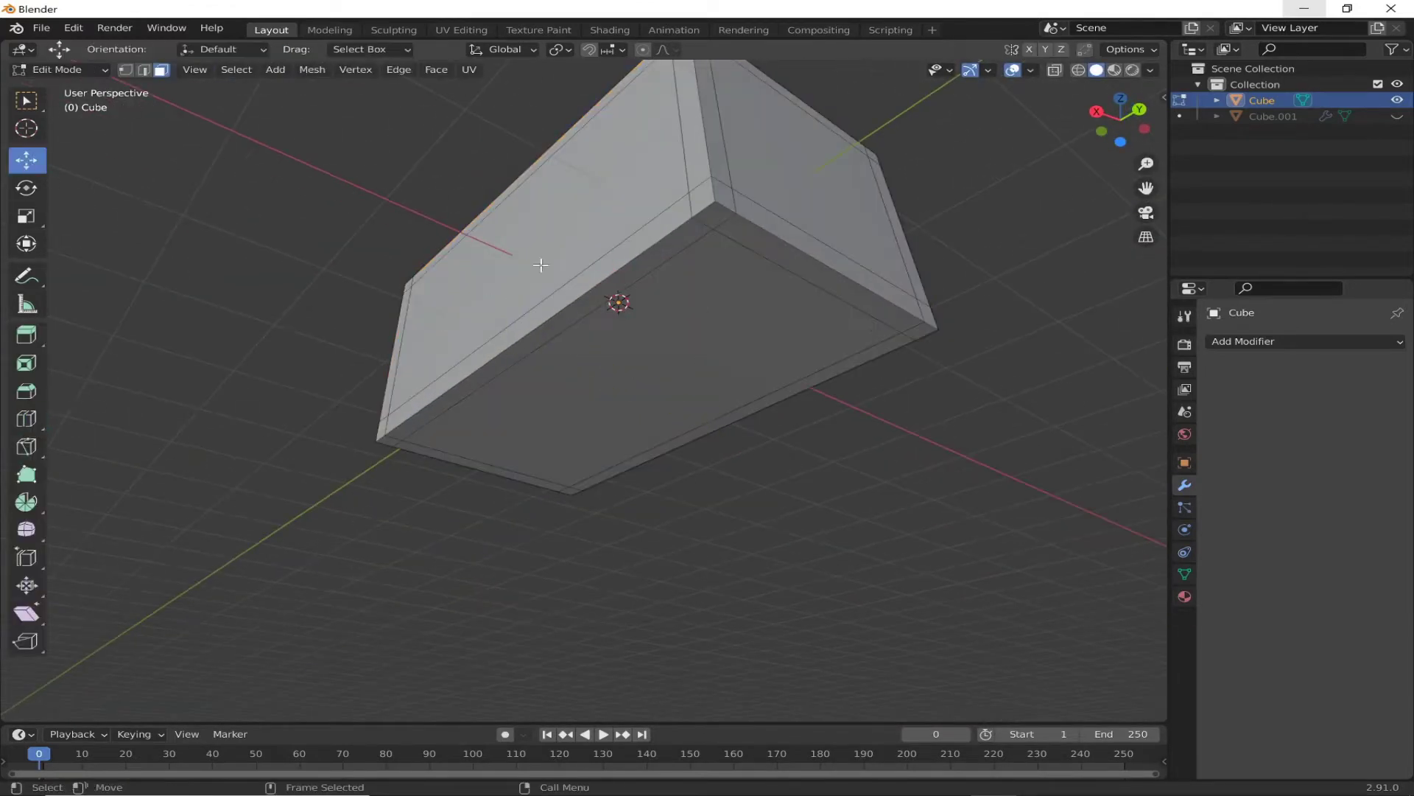
Step: Select the narrow bottom strip and scale it inward to taper the box
ctrl+click(581, 282)
middle_drag(700, 160, 899, 278)
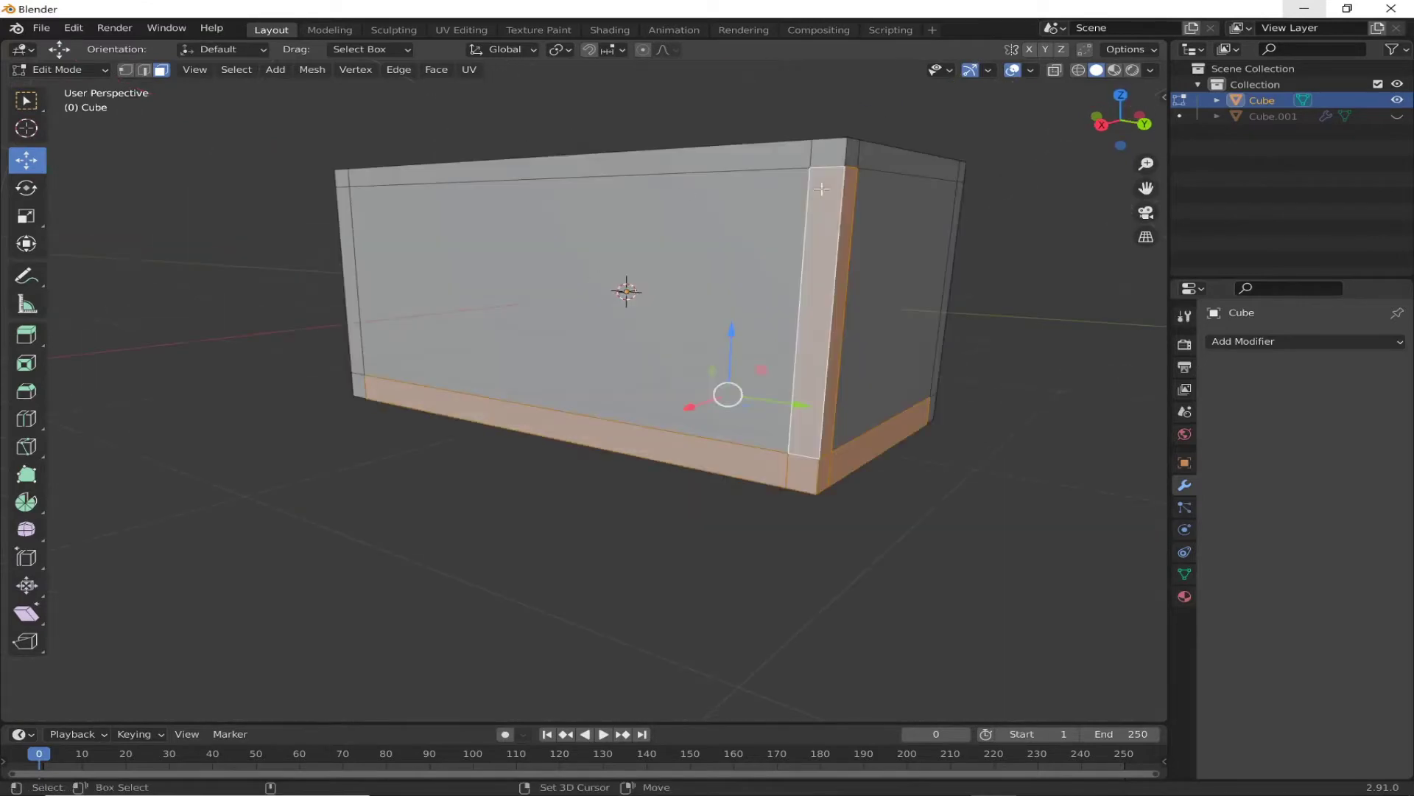
key(KP_3)
scroll(899, 278, up, 3)
key(shift+space)
key(s)
mouse_move(571, 413)
mouse_down()
mouse_move(578, 398)
mouse_move(600, 405)
mouse_up()
key(Escape)
Step: Scale the box's bottom edge row inward and return to solid display
click(479, 418)
key(s)
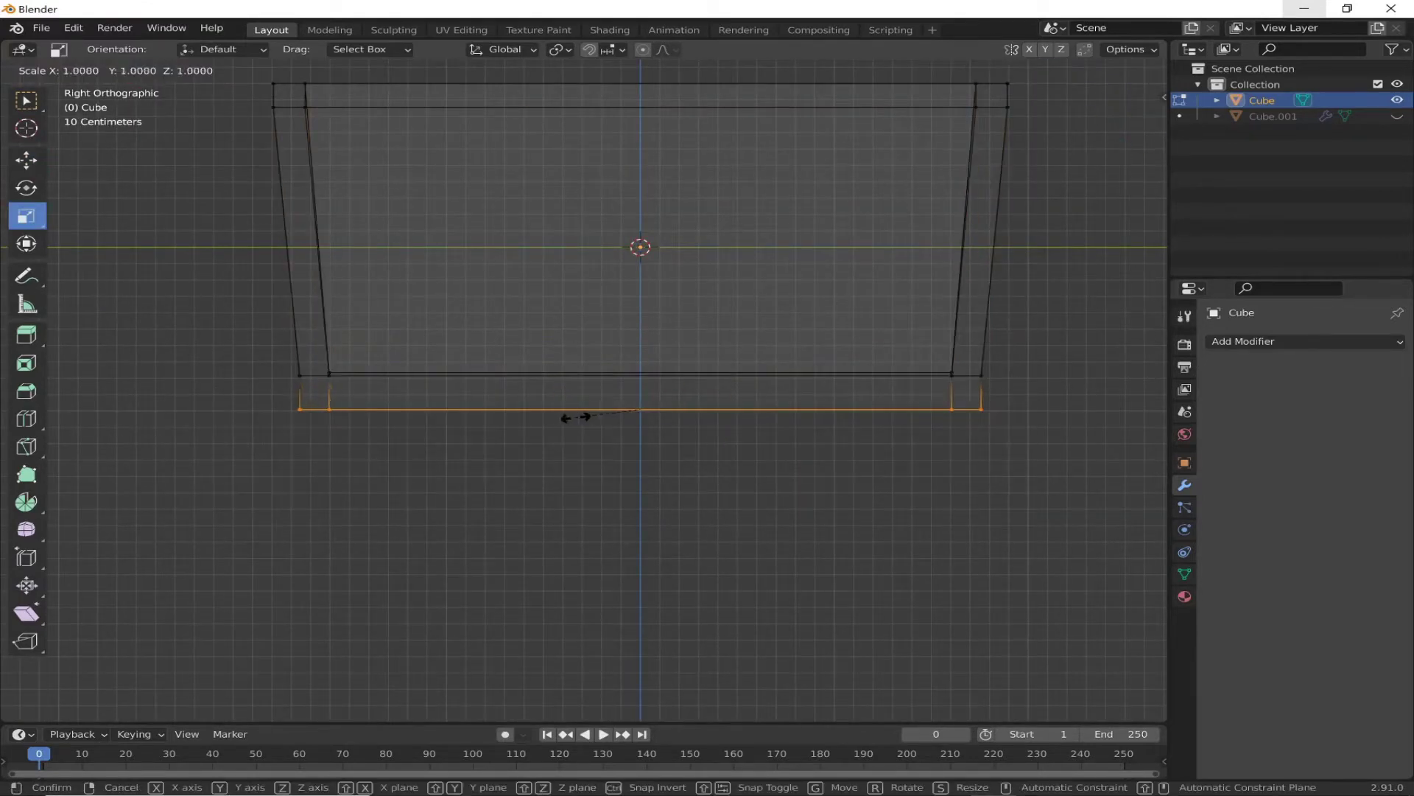
click(504, 414)
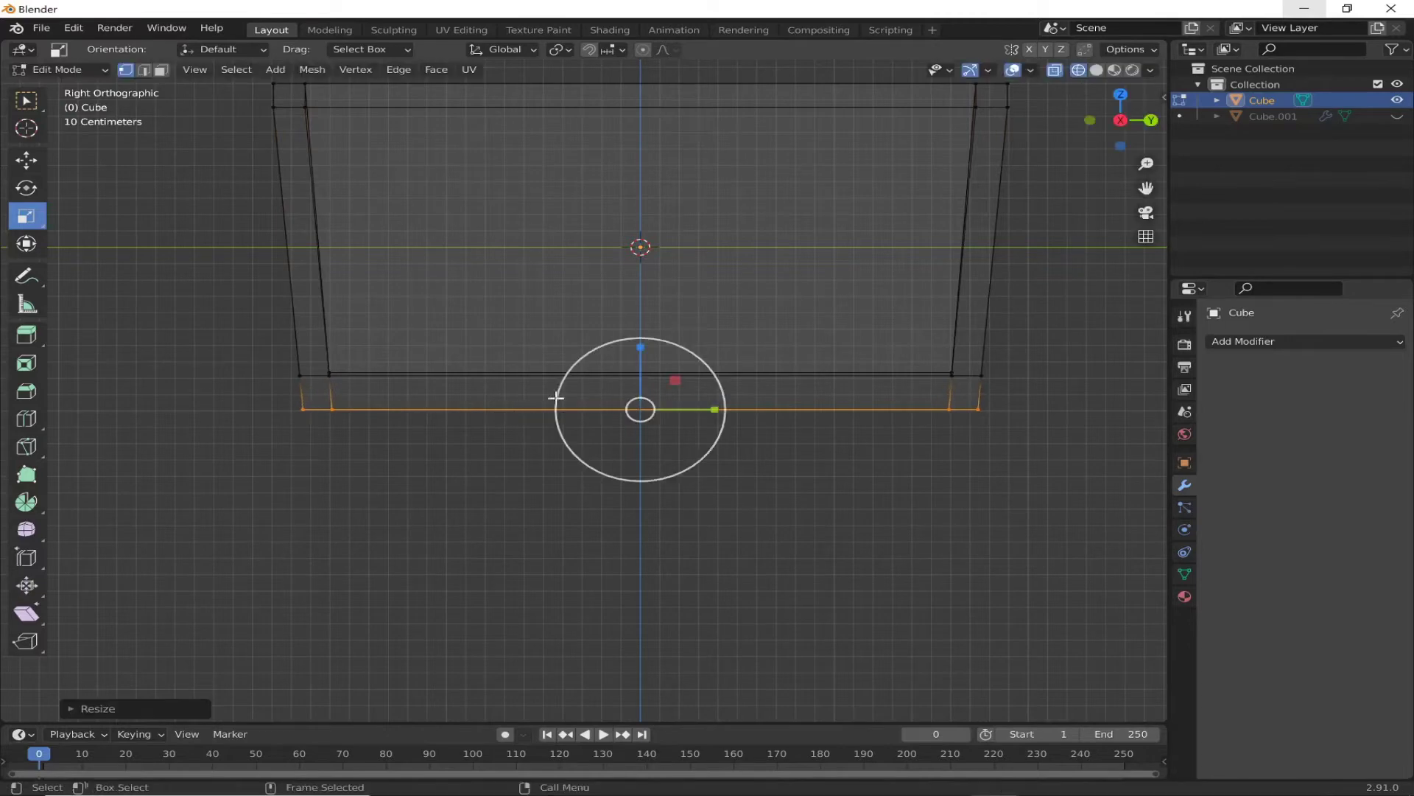
key(alt+z)
Step: Select the ring of border faces, including the top and bottom strips, around the box
alt+click(309, 372)
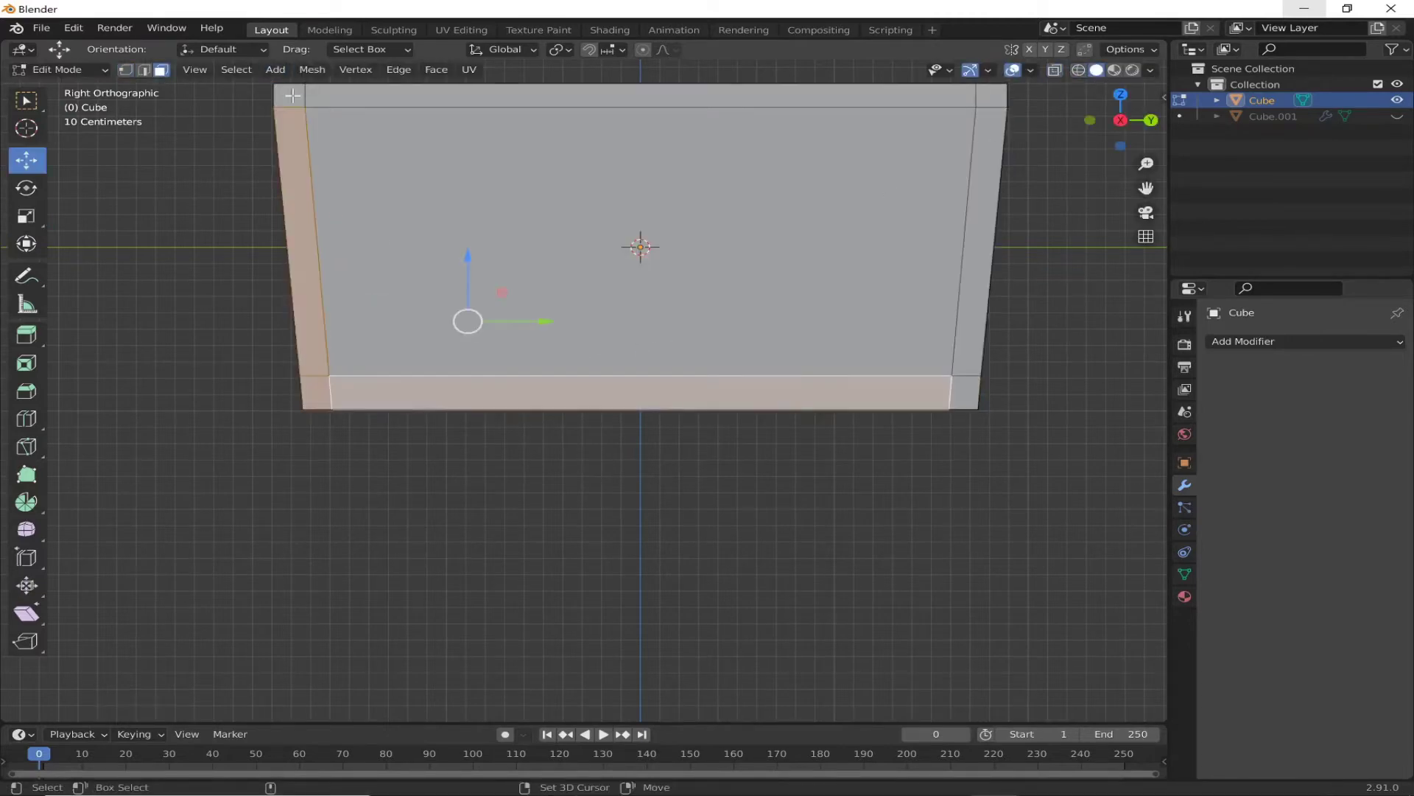
alt+shift+click(299, 96)
mouse_move(298, 95)
middle_down()
mouse_move(478, 221)
mouse_move(779, 387)
mouse_move(480, 313)
middle_up()
alt+shift+click(780, 387)
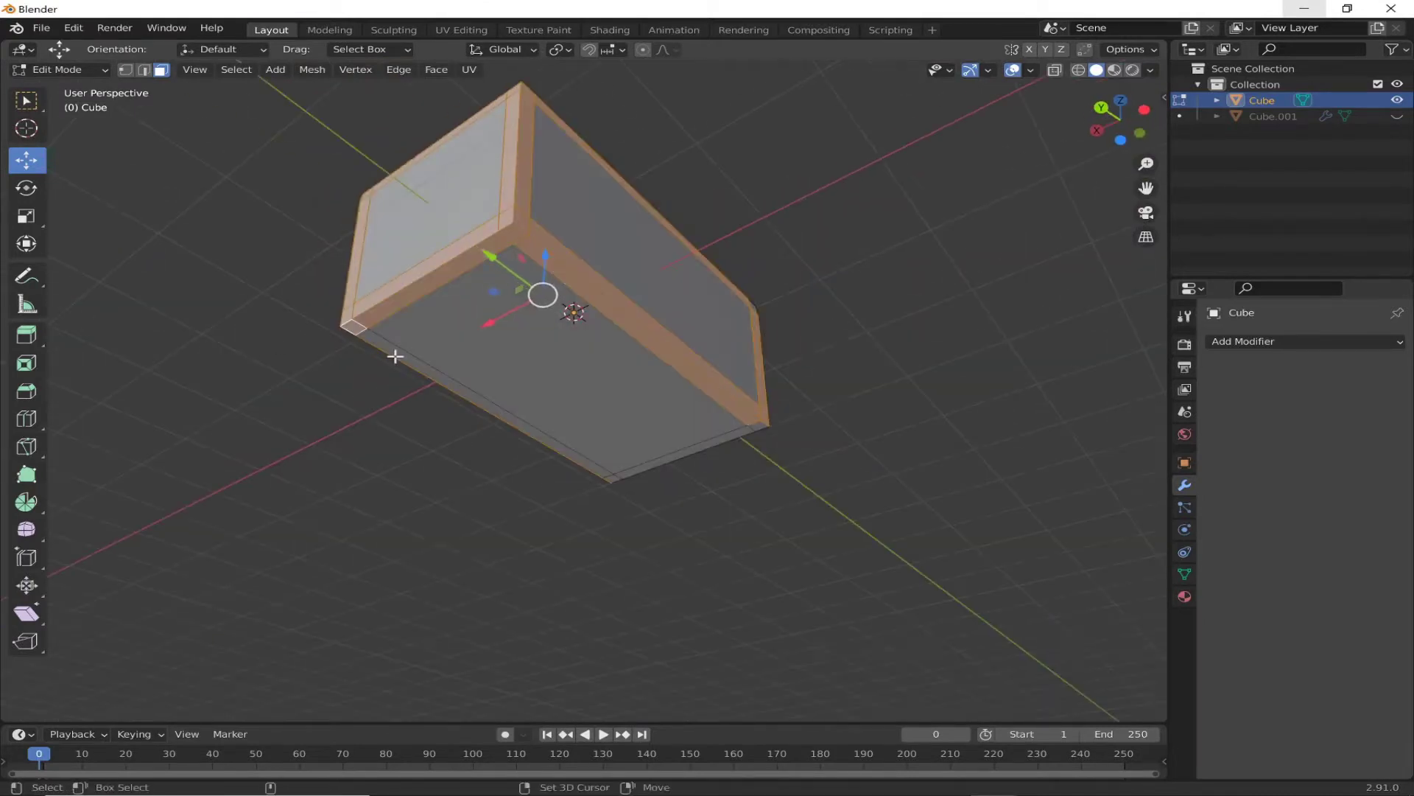
scroll(395, 357, up, 3)
middle_drag(999, 467, 668, 335)
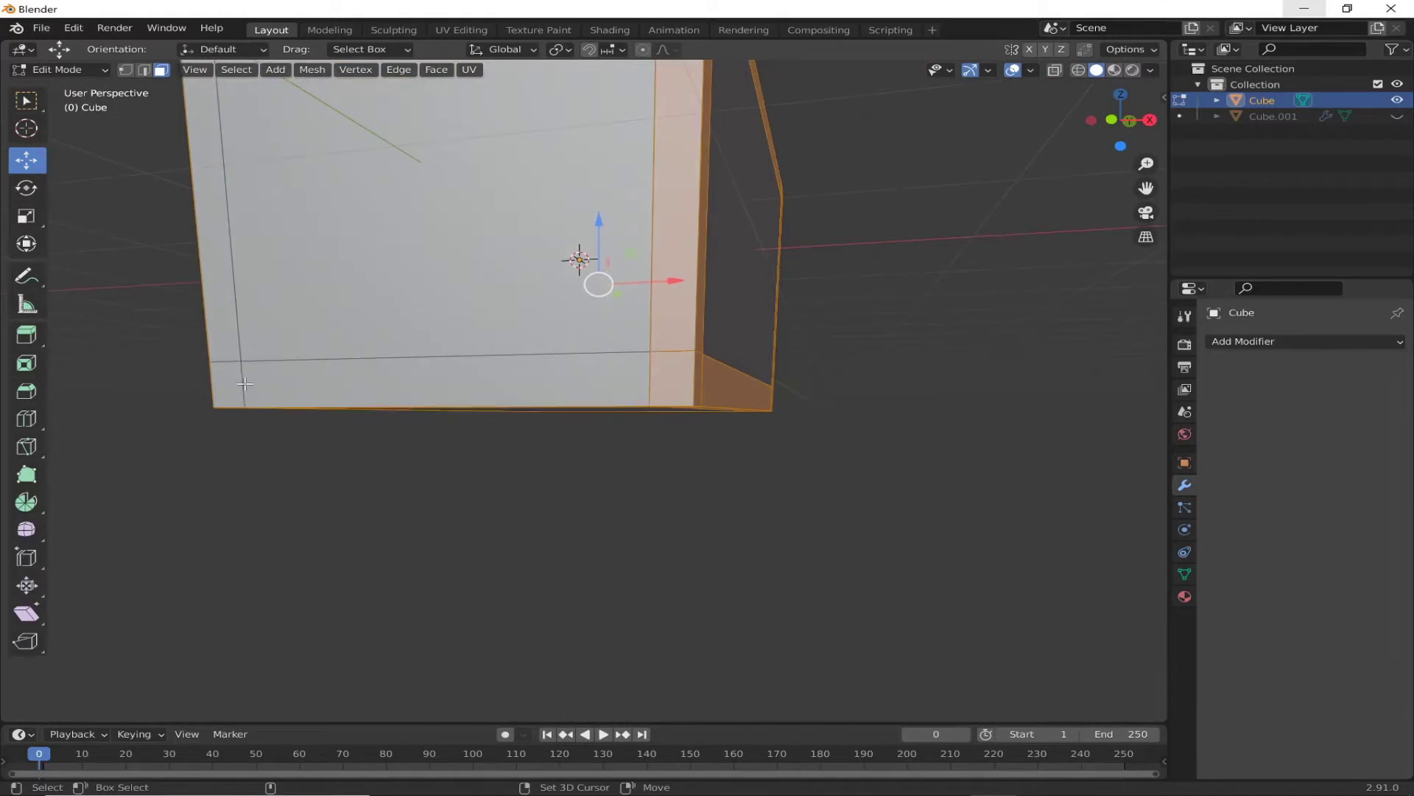
shift+middle_drag(245, 383, 262, 199)
scroll(129, 325, down, 5)
mouse_move(129, 324)
middle_down()
mouse_move(290, 395)
mouse_move(221, 368)
middle_up()
Step: Push the border faces outward along their normals into a raised frame
click(26, 335)
mouse_move(537, 564)
middle_down()
mouse_move(544, 528)
mouse_move(354, 543)
mouse_move(520, 641)
mouse_move(953, 448)
mouse_move(792, 354)
middle_up()
scroll(543, 527, up, 3)
key(alt+s)
click(545, 495)
scroll(953, 448, up, 4)
scroll(900, 414, down, 4)
key(KP_1)
Step: Resize the dome lid and lower it along Z until it sits right on the box
key(Tab)
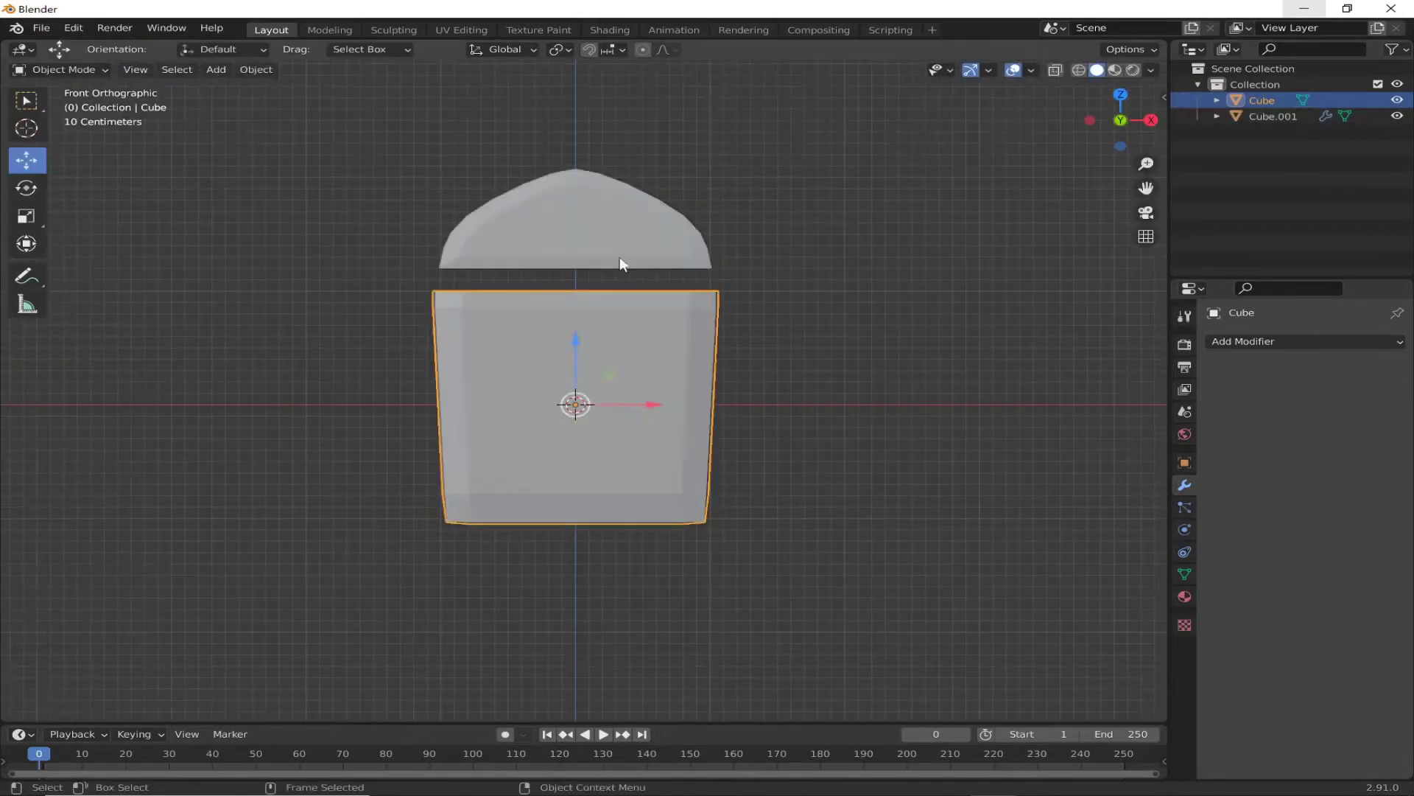
click(620, 257)
scroll(621, 256, up, 2)
mouse_move(554, 177)
mouse_down()
mouse_move(554, 214)
mouse_move(541, 214)
mouse_up()
key(shift+space)
key(s)
key(shift+space)
key(g)
drag(582, 129, 581, 122)
mouse_move(580, 123)
middle_down()
mouse_move(348, 319)
mouse_move(325, 449)
mouse_move(427, 436)
mouse_move(989, 600)
middle_up()
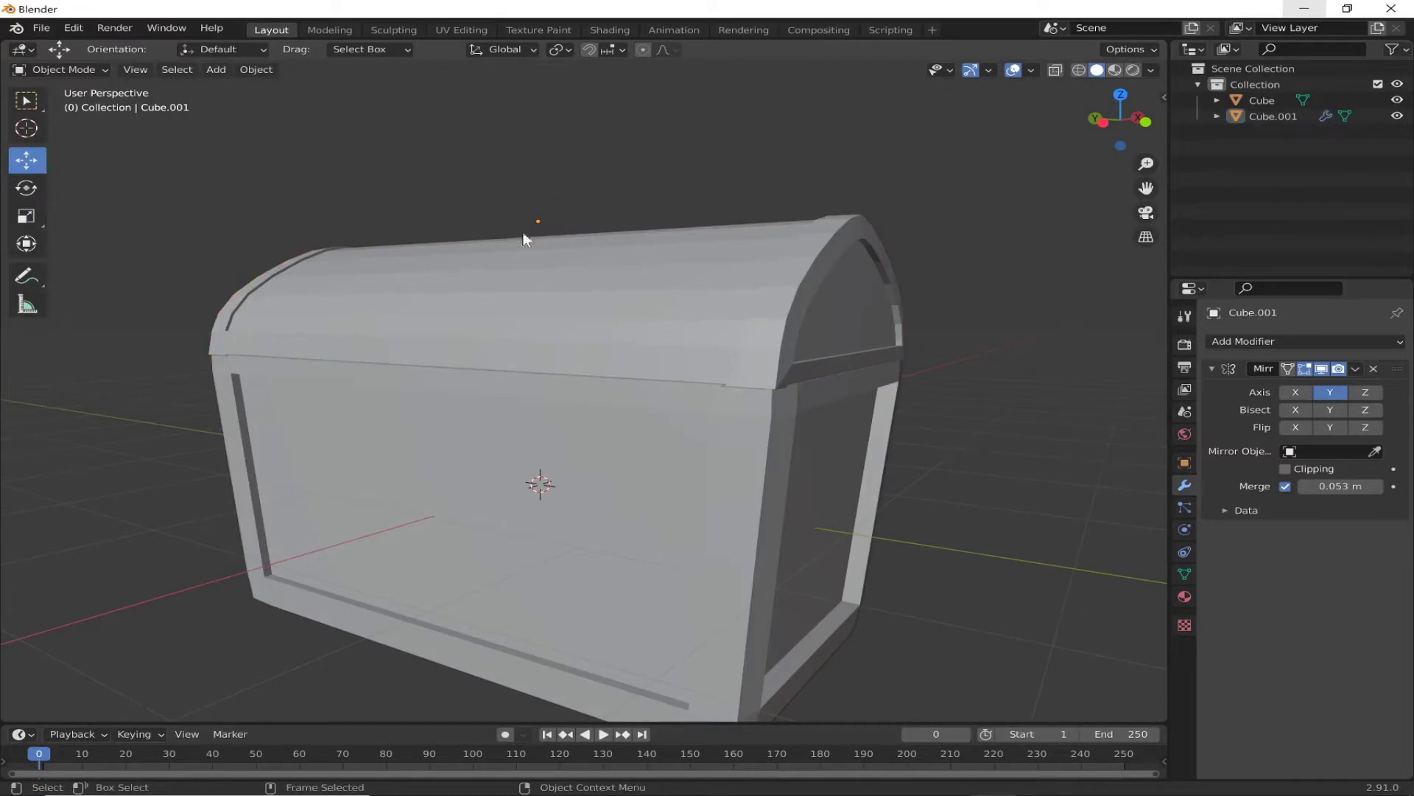
Step: Box-select the chest body's top vertex row in Edit Mode, using Right Ortho with X-ray
click(526, 442)
middle_drag(526, 442, 287, 446)
key(Tab)
click(243, 442)
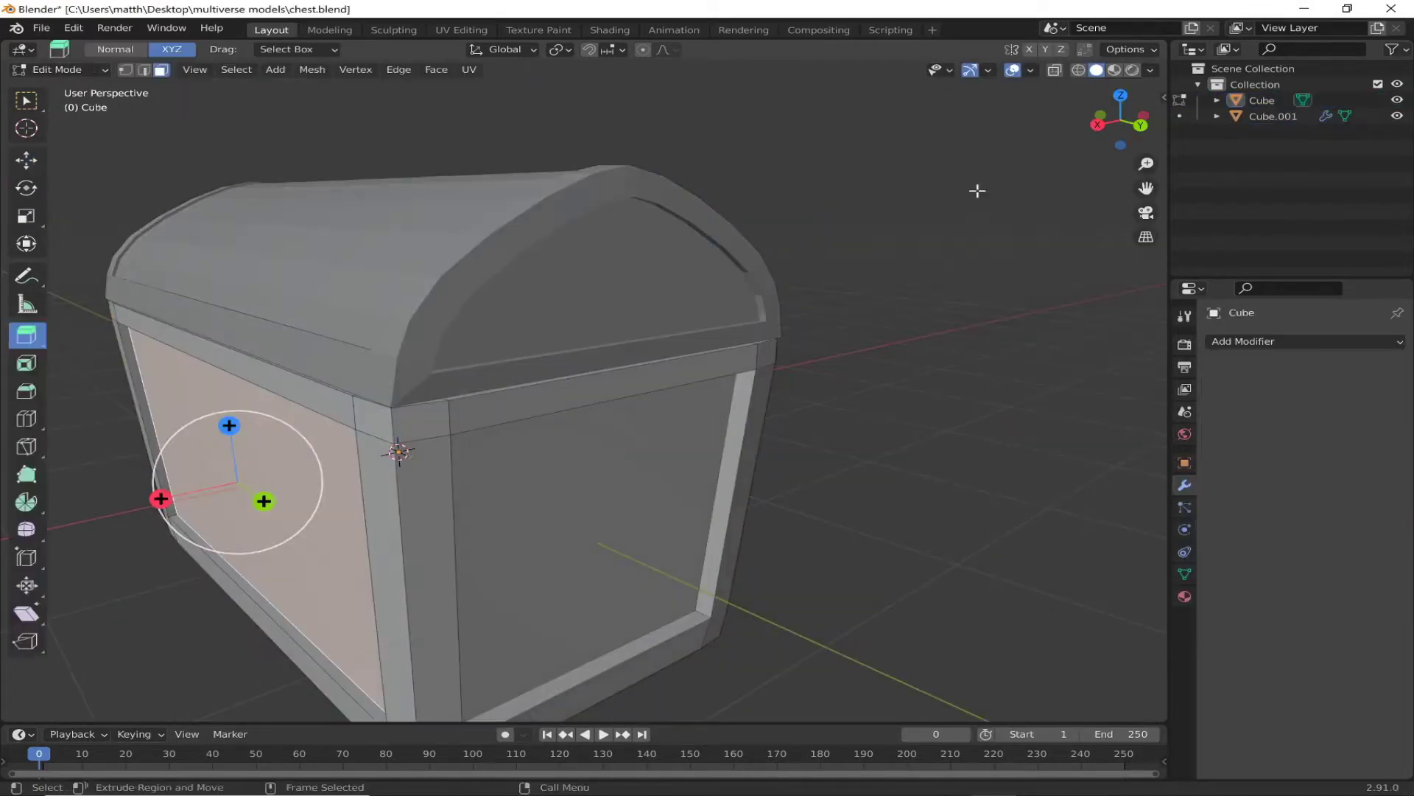
key(KP_3)
key(KP_Decimal)
key(alt+z)
key(1)
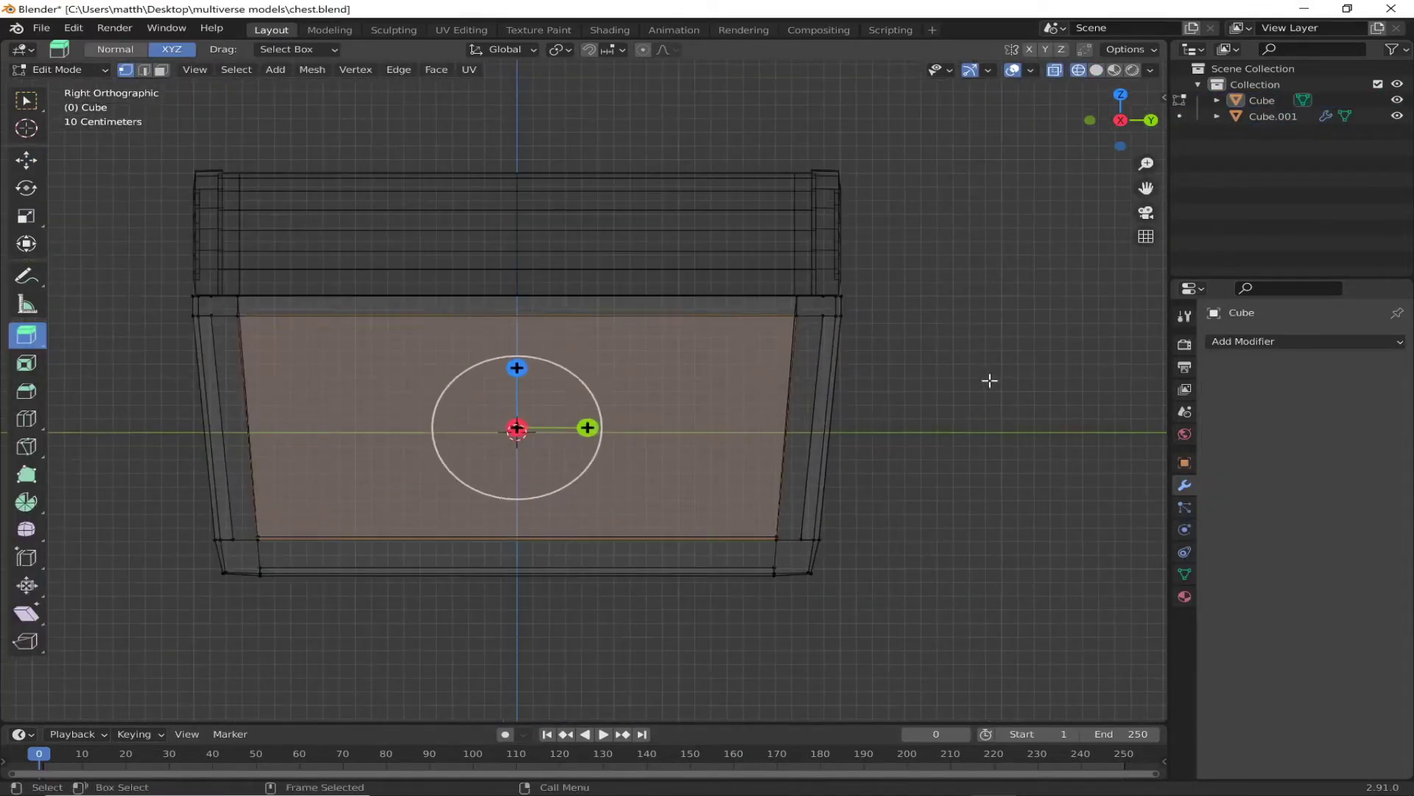
drag(989, 380, 121, 308)
Step: Lower the top vertex row along Z and scale it narrower to follow the taper
key(shift+space)
key(g)
drag(518, 253, 518, 263)
key(shift+space)
key(s)
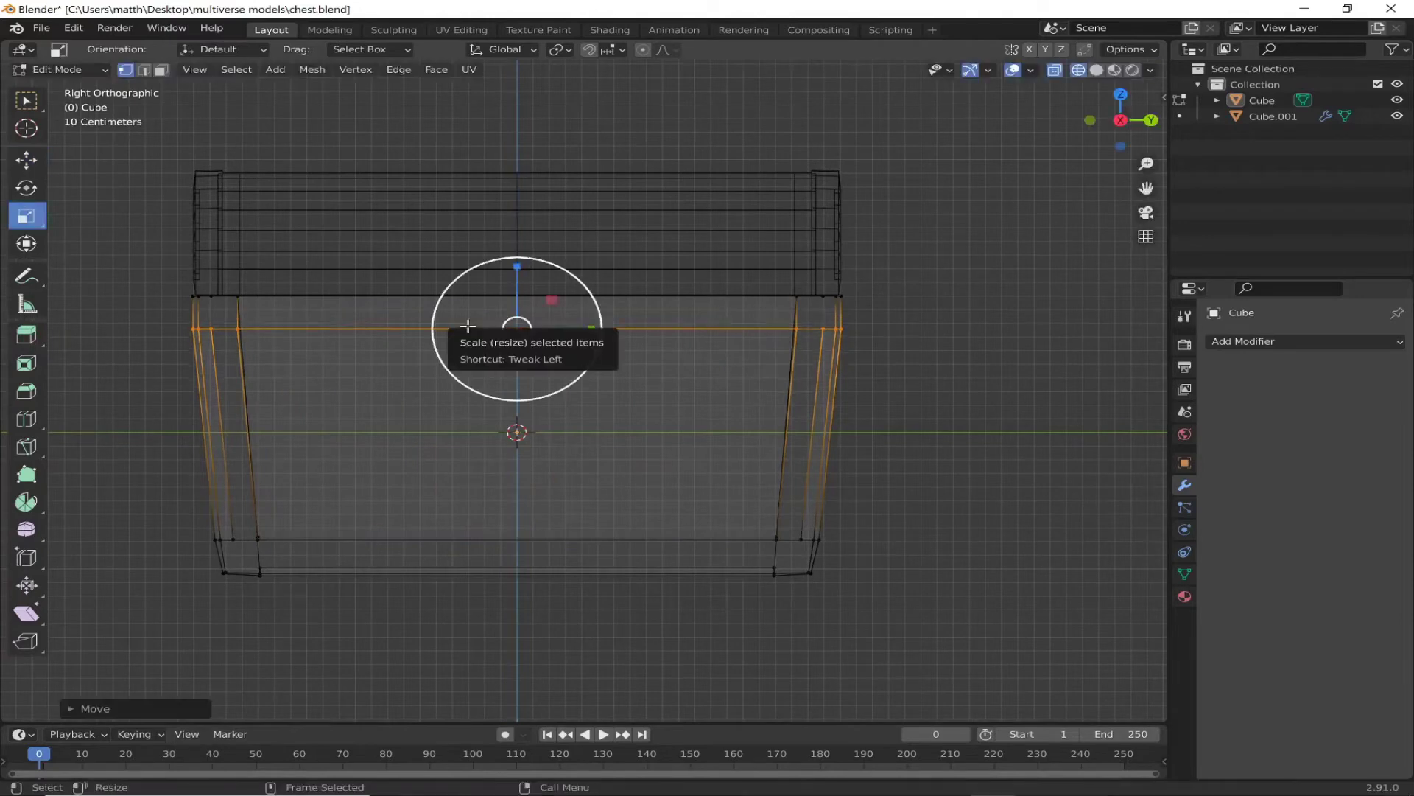
drag(479, 325, 471, 325)
click(466, 325)
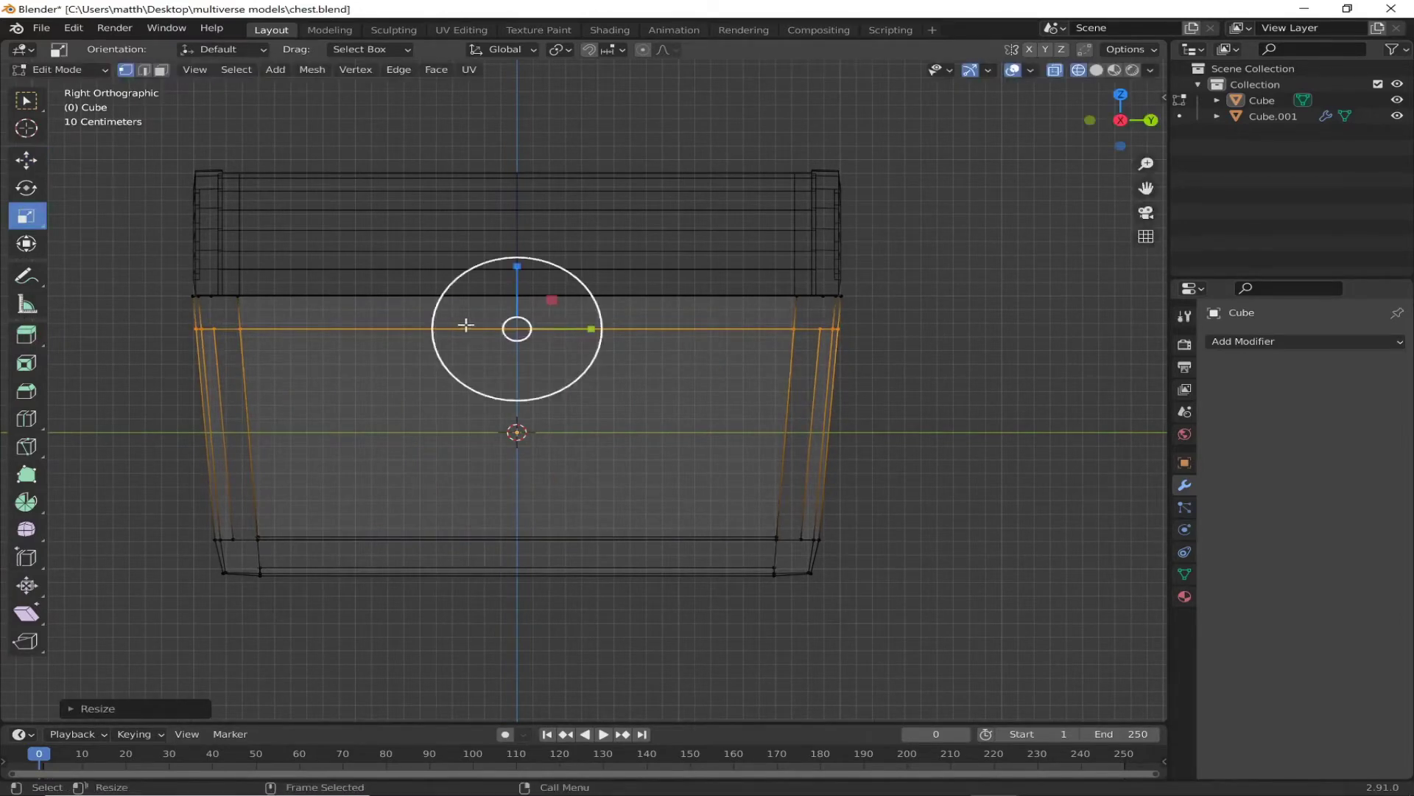
Step: Nudge the edge loop slightly lower, then return to solid shading and Object Mode
scroll(879, 628, up, 1)
key(shift+space)
key(g)
drag(515, 266, 505, 316)
middle_drag(505, 316, 907, 477)
scroll(907, 477, down, 5)
key(shift+z)
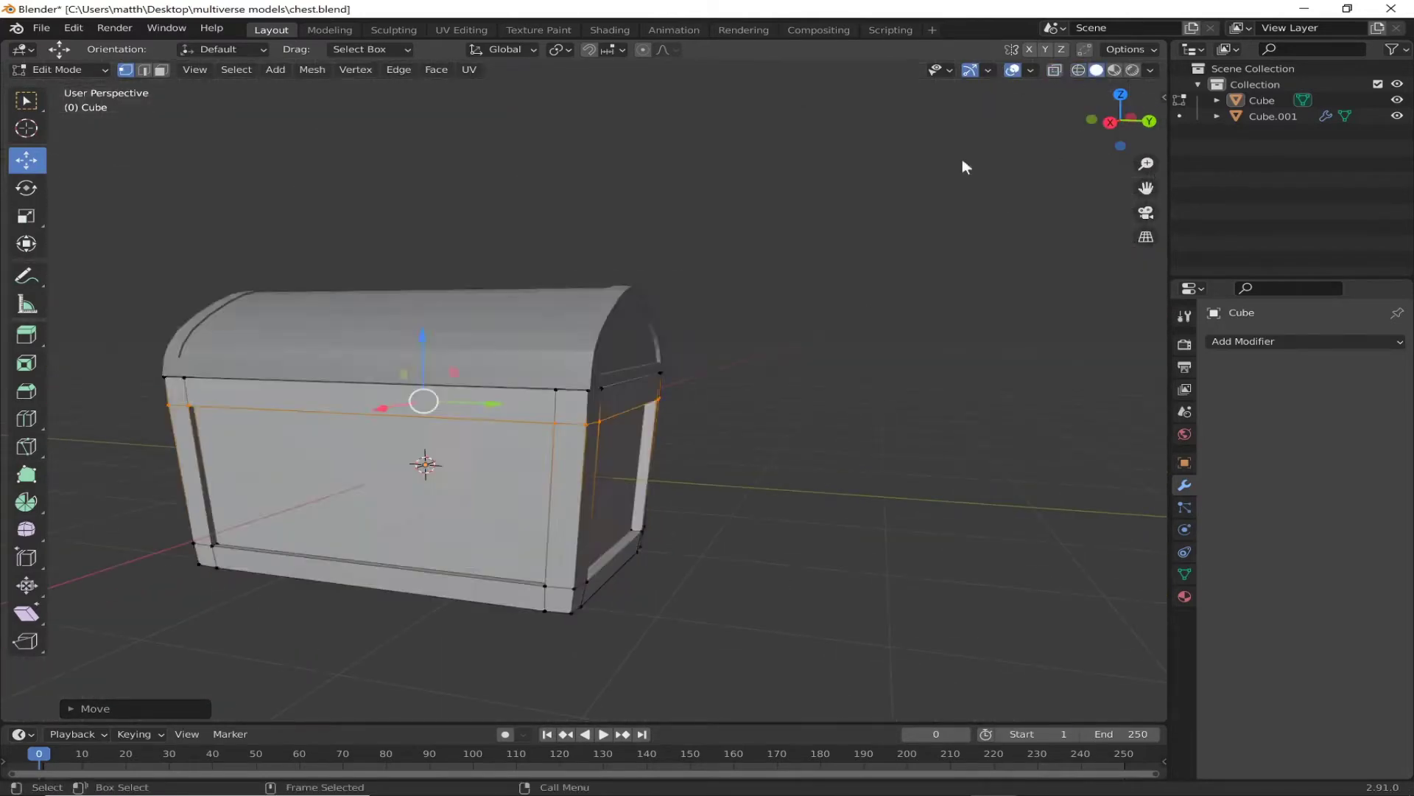
key(KP_Decimal)
key(Tab)
middle_drag(373, 317, 458, 361)
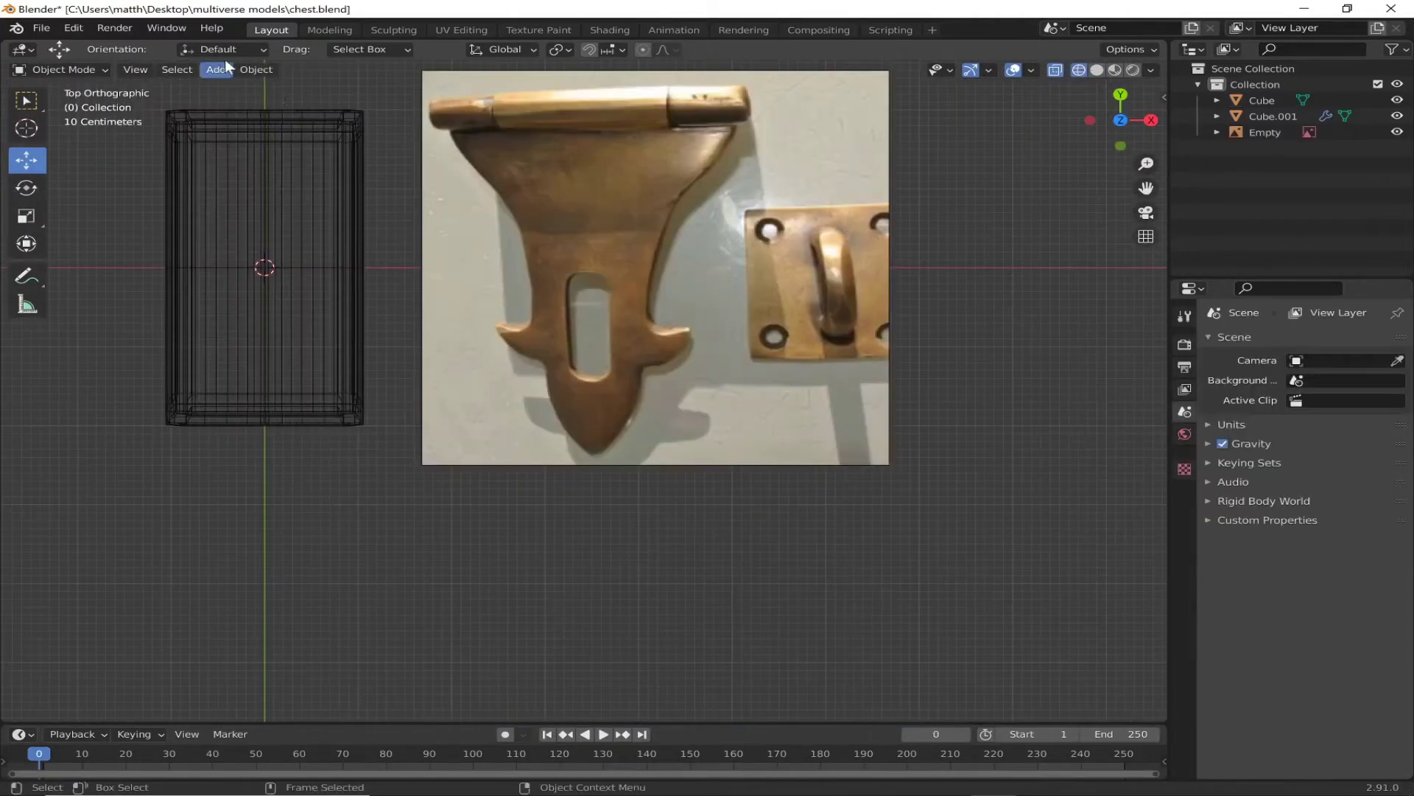
Step: Add a new cube over the hasp reference image and enter Edit Mode
click(227, 68)
click(442, 107)
key(g)
click(607, 290)
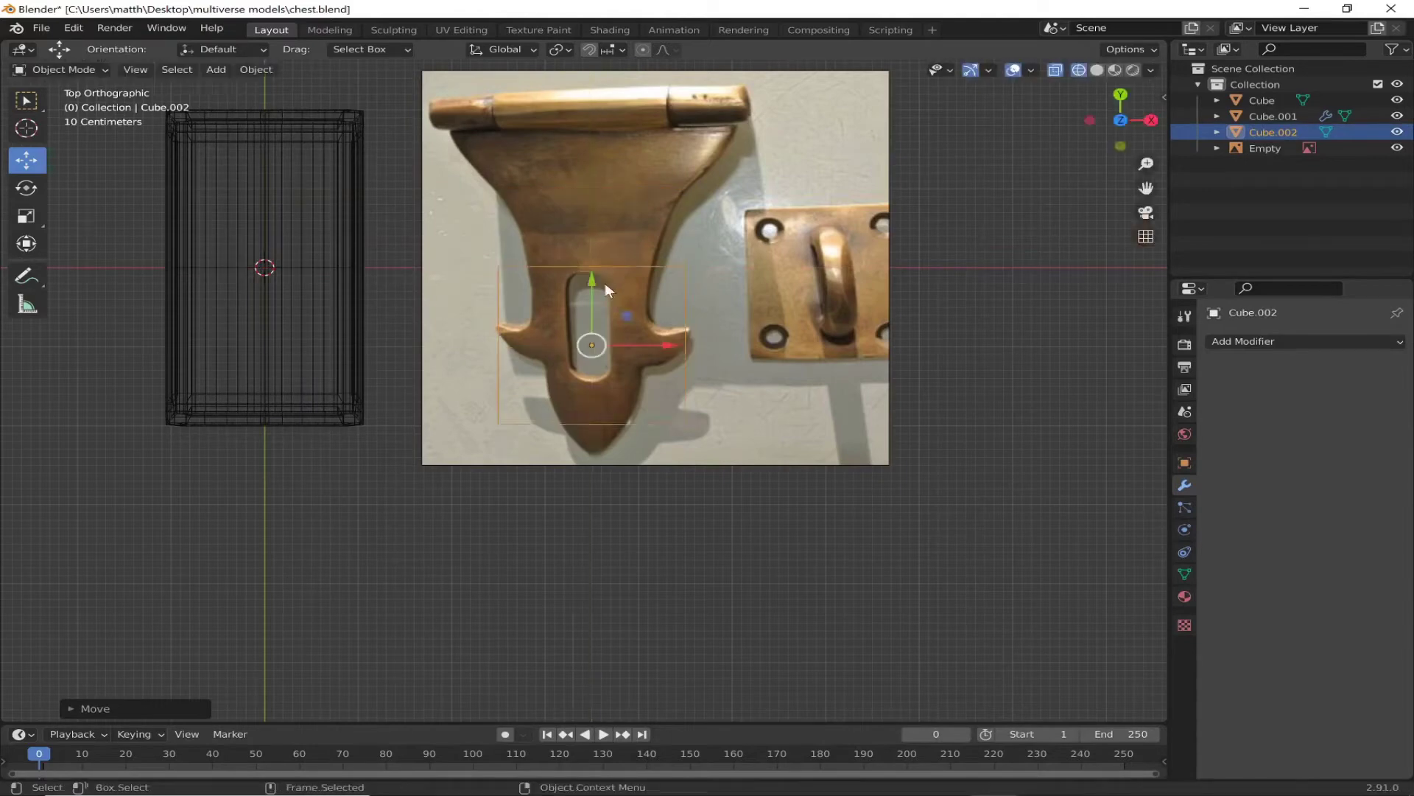
scroll(608, 289, up, 4)
key(Tab)
Step: Narrow the cube's bottom edge toward the hasp tip
click(599, 458)
key(s)
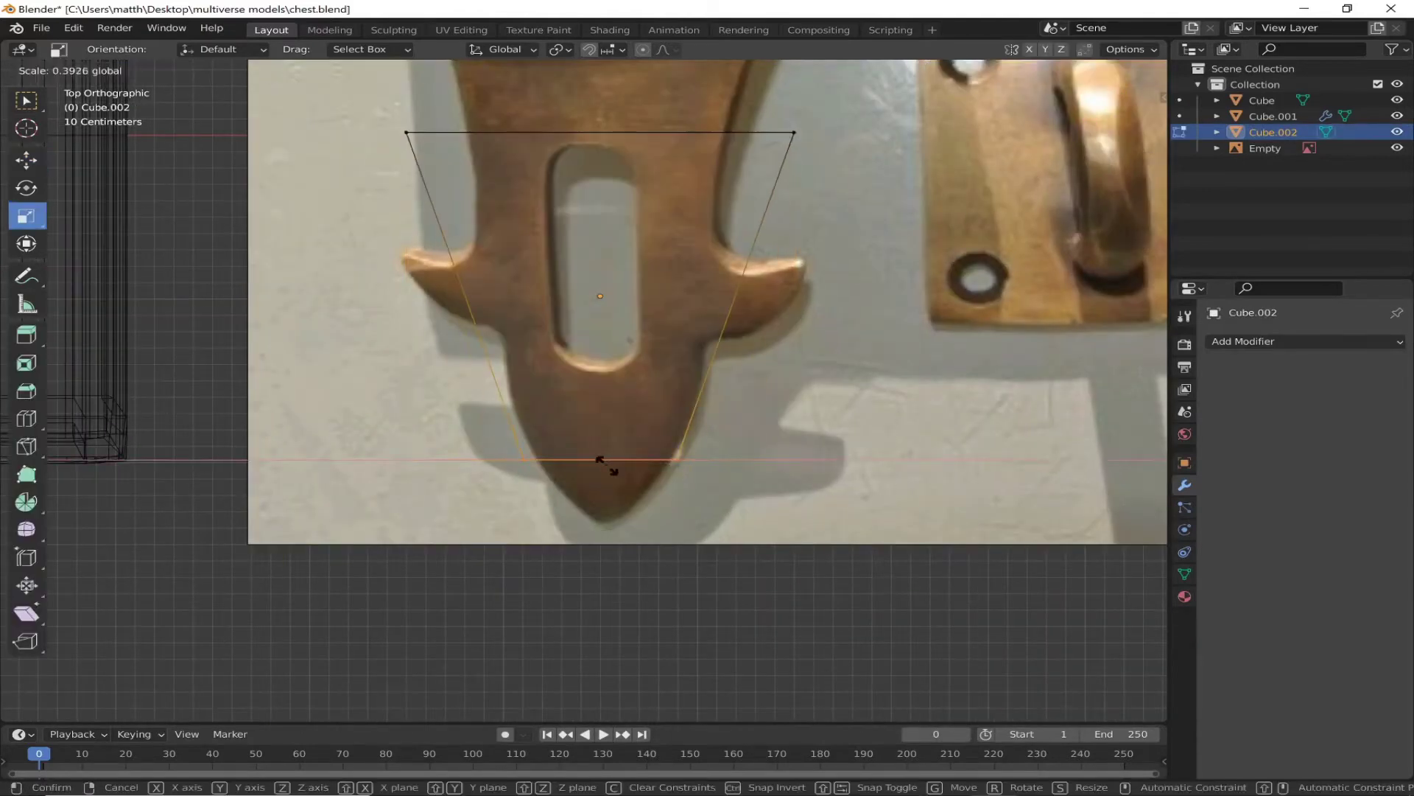
click(558, 471)
scroll(558, 471, up, 3)
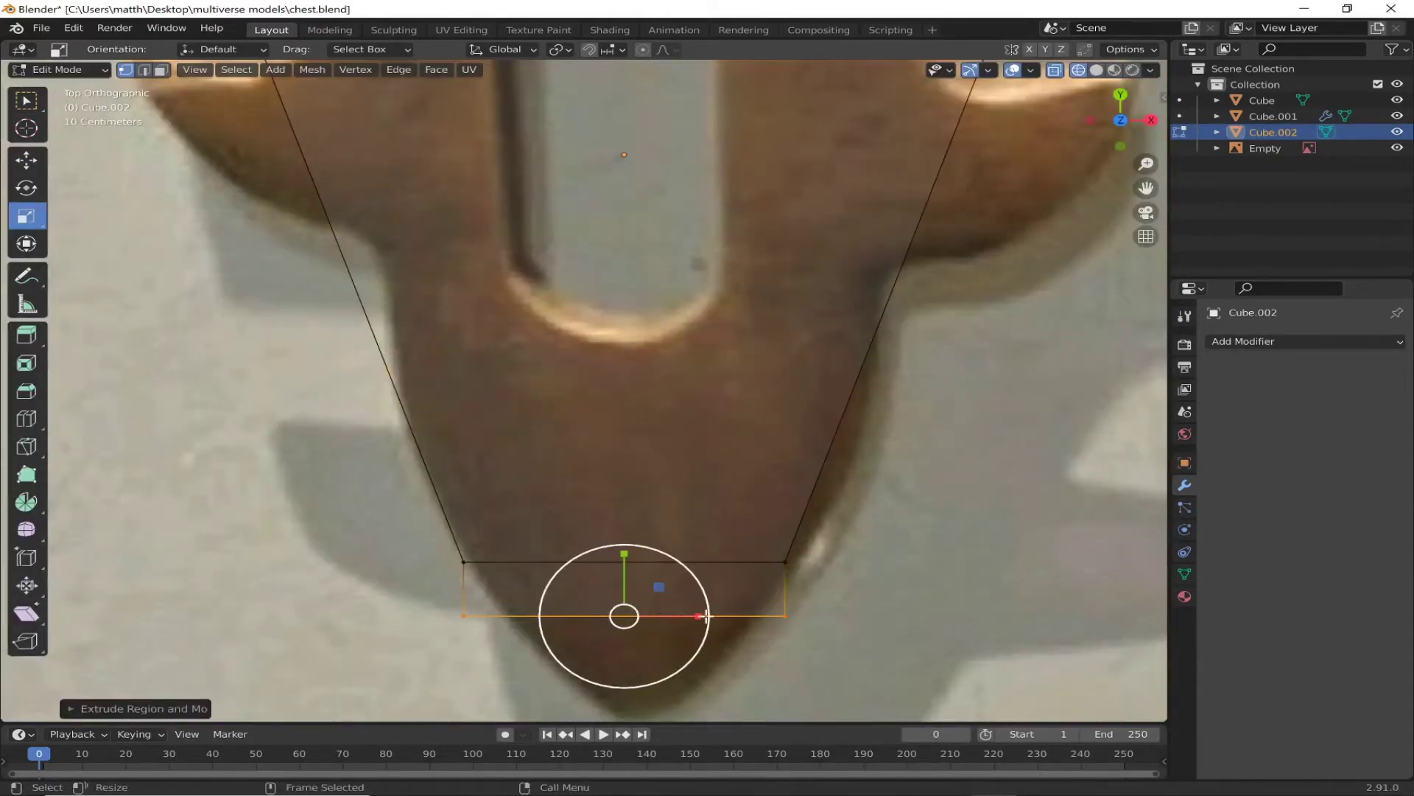
scroll(611, 369, down, 3)
click(736, 346)
scroll(613, 239, up, 2)
click(604, 506)
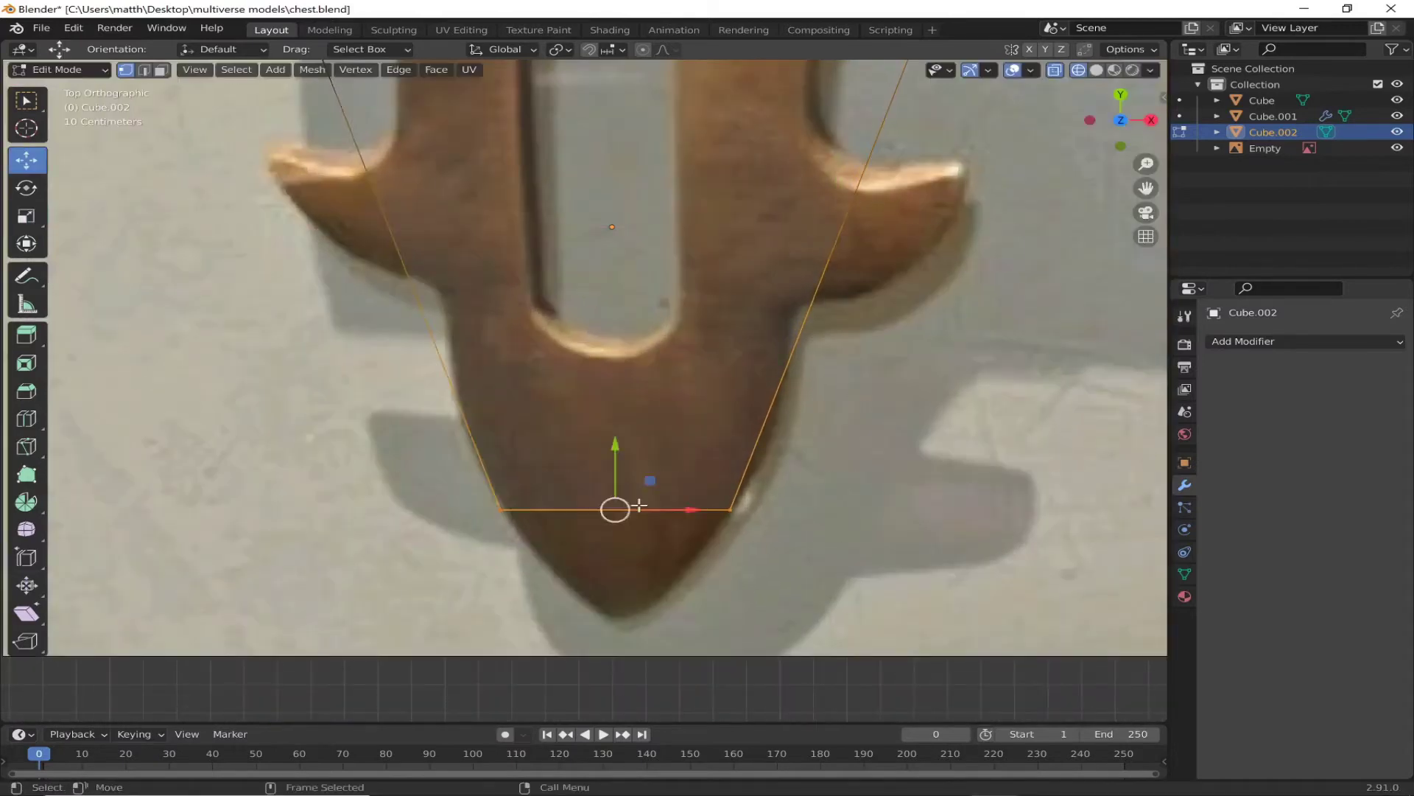
Step: Extrude the bottom edge downward in several rows, narrowing each toward the tip
key(e)
click(622, 549)
key(s)
click(666, 546)
key(e)
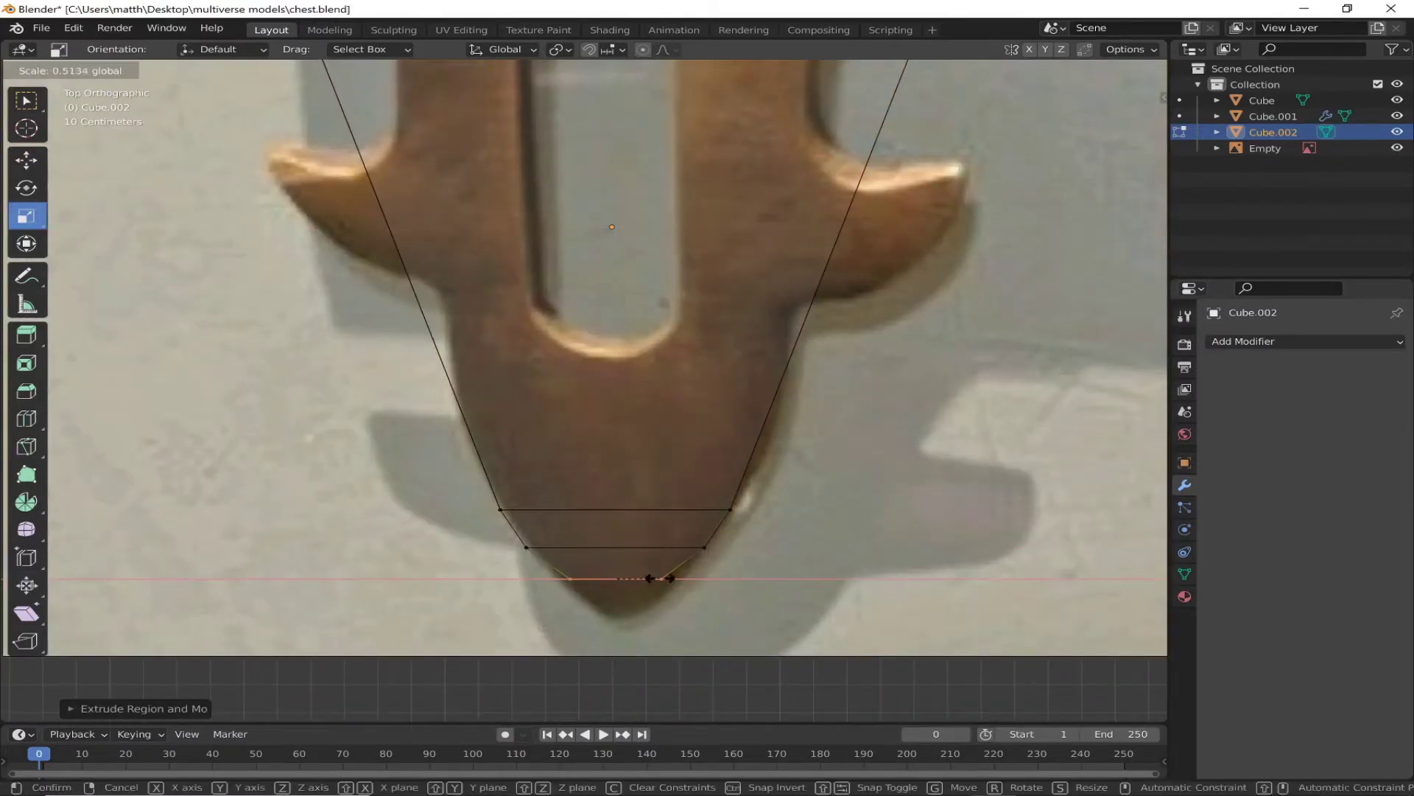
click(667, 578)
key(e)
click(698, 601)
key(s)
click(644, 600)
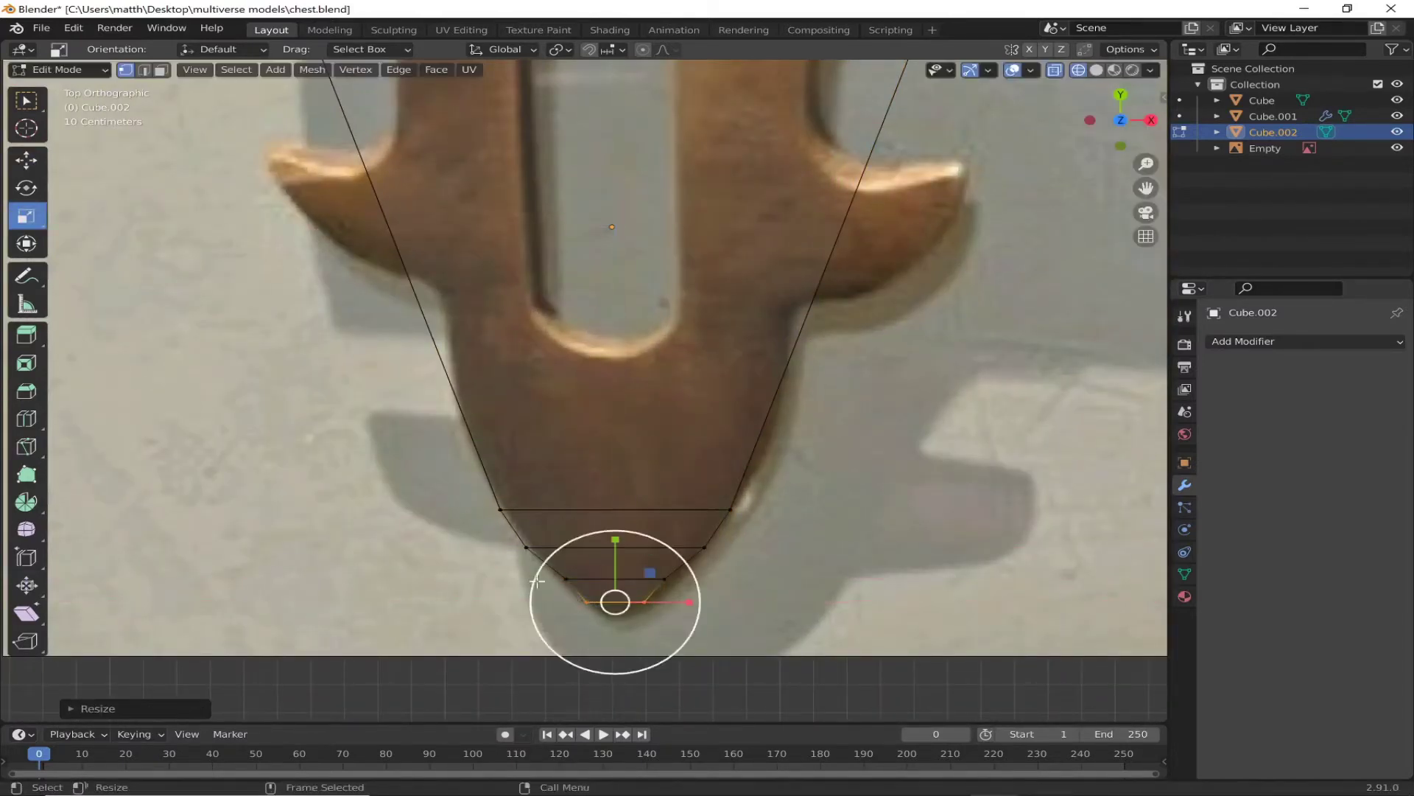
key(s)
click(700, 577)
Step: Narrow the face above the tip along X and extrude a final narrow tip edge
click(663, 528)
key(s)
key(x)
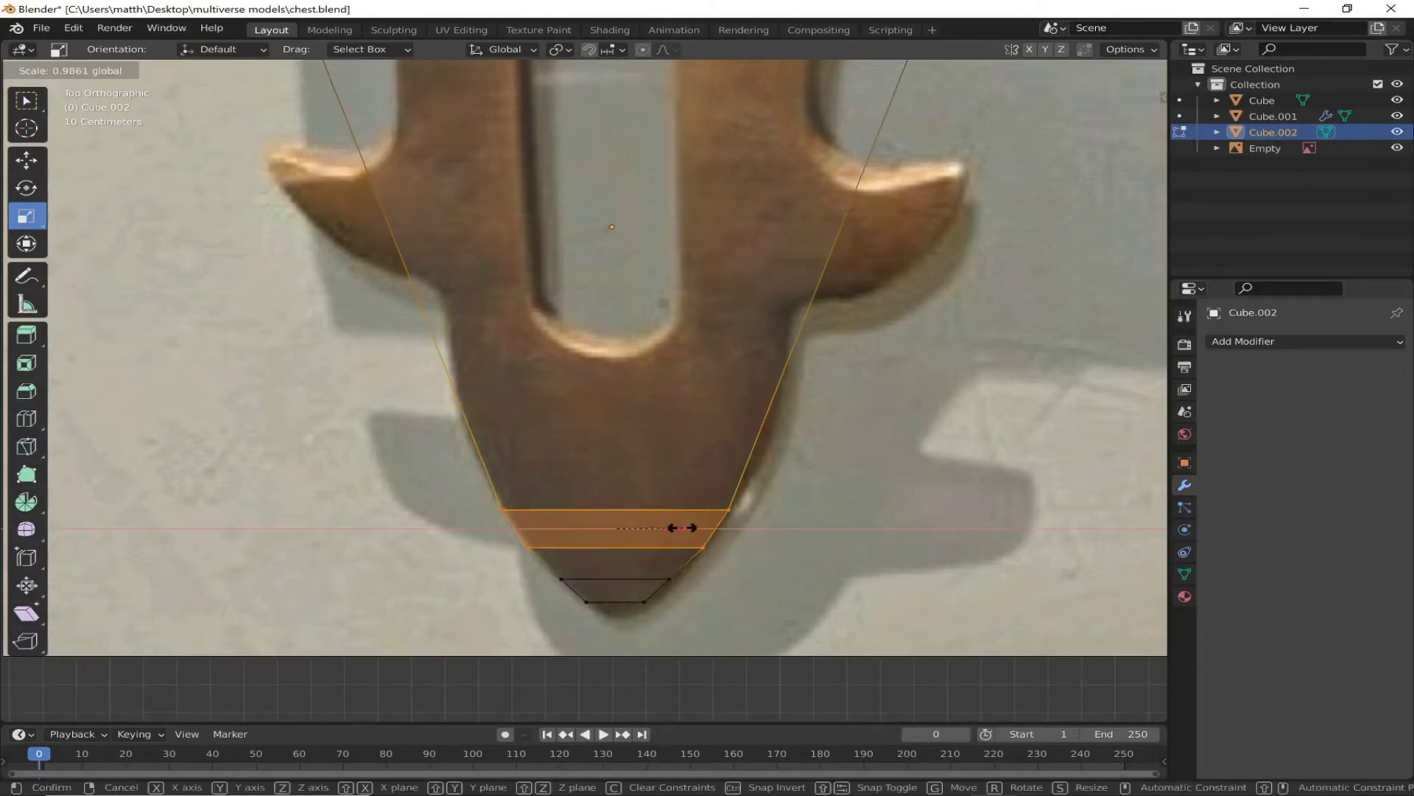
click(687, 530)
scroll(648, 560, up, 3)
click(626, 584)
key(e)
click(663, 582)
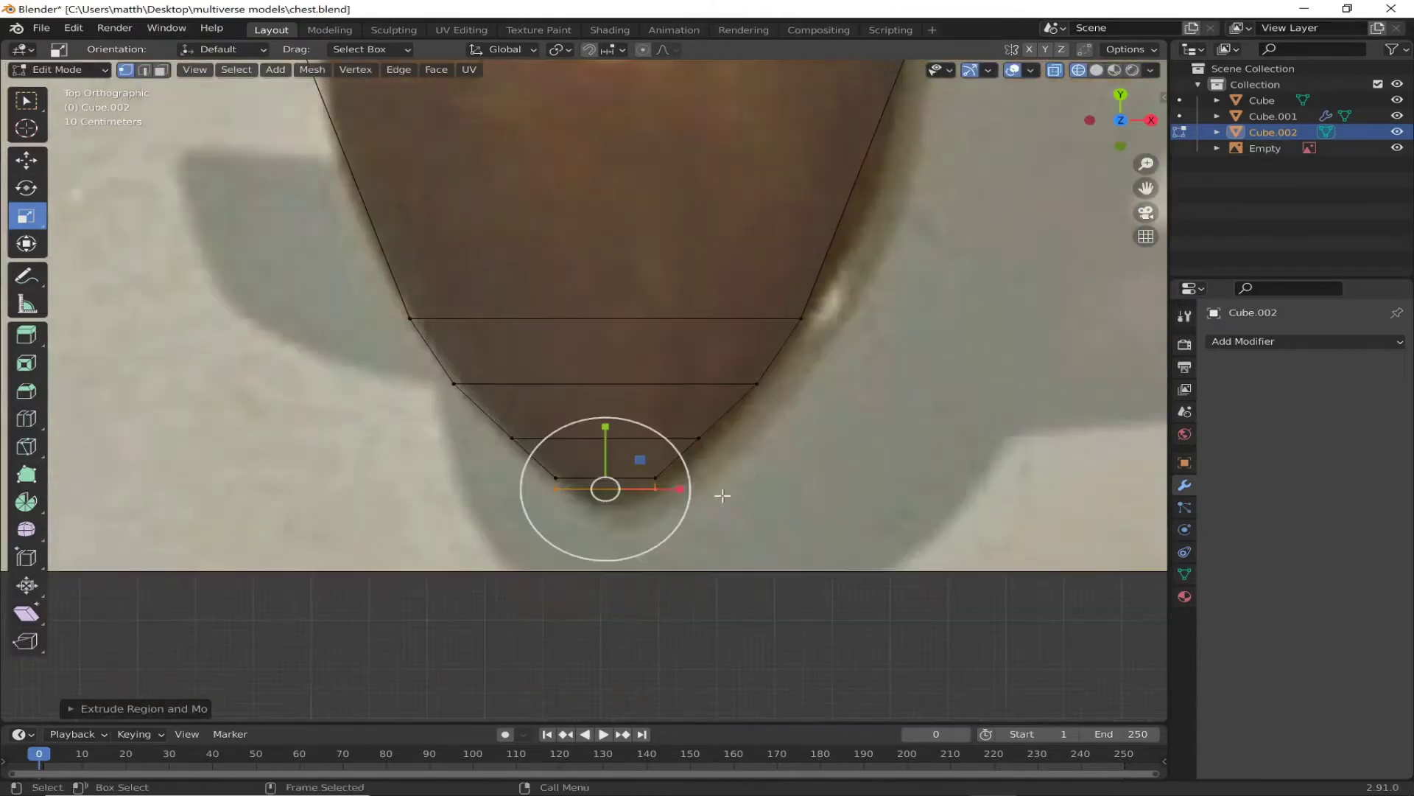
key(s)
click(663, 585)
scroll(648, 589, down, 3)
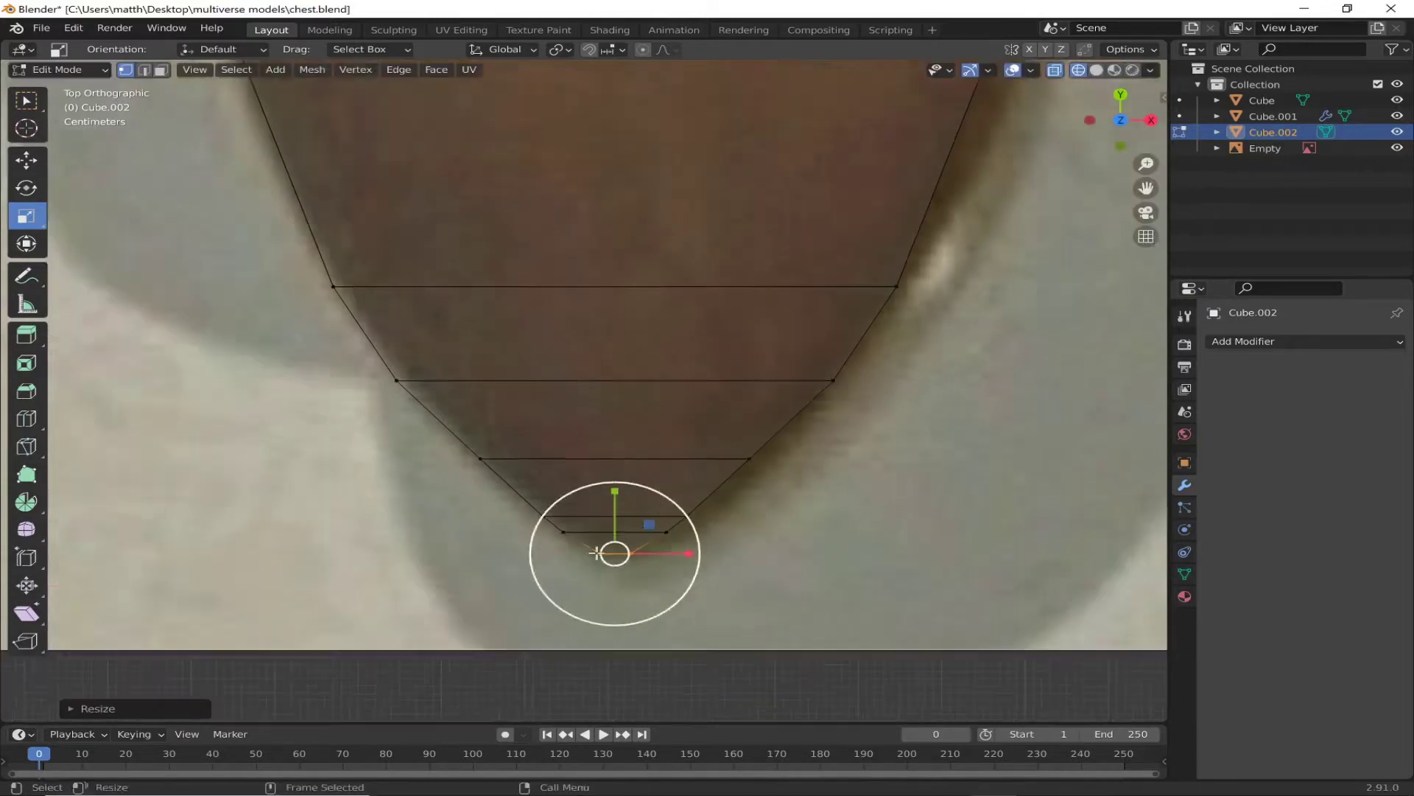
scroll(737, 368, down, 2)
Step: Lower and narrow the shape's top edge, then extrude it upward
click(825, 168)
key(g)
key(y)
click(685, 479)
scroll(685, 480, up, 3)
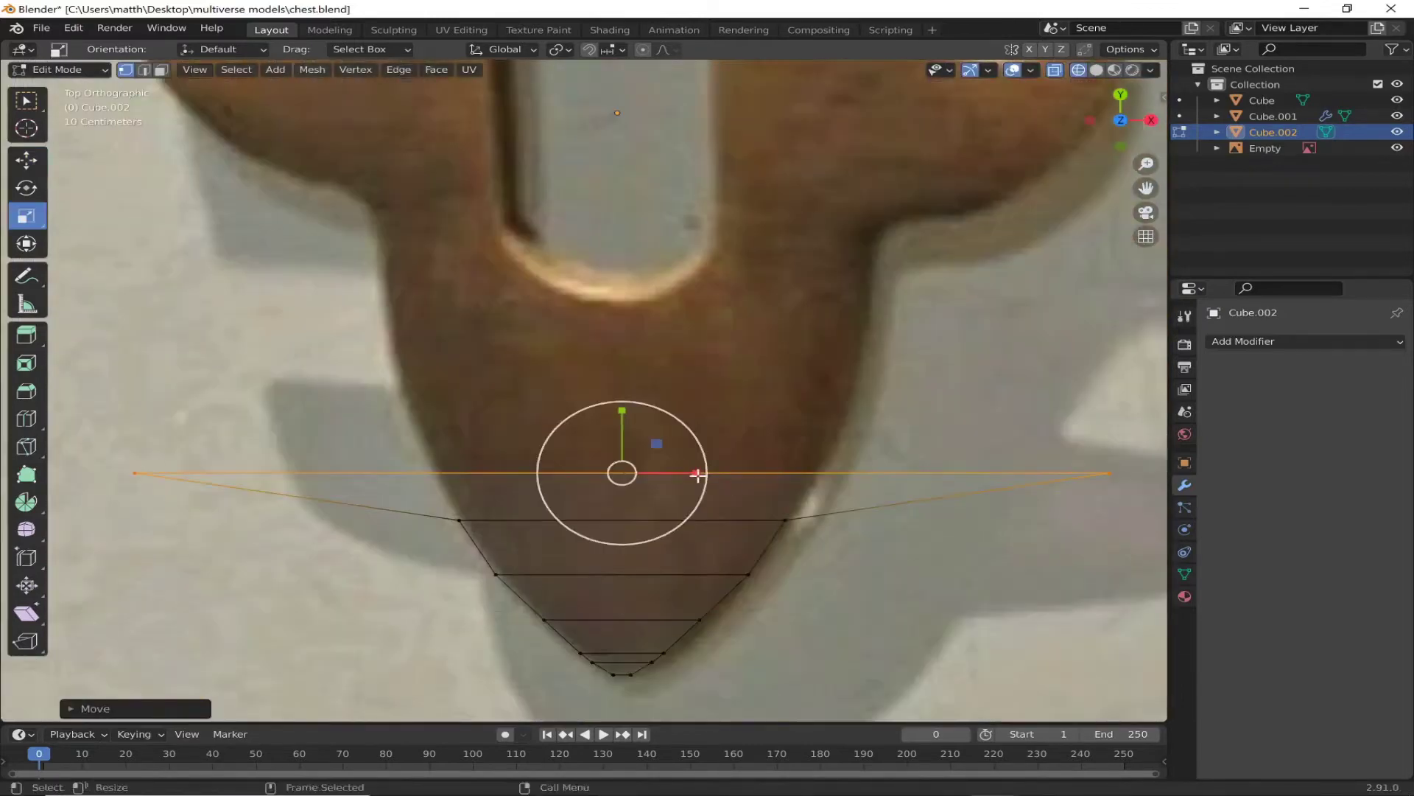
key(s)
click(642, 479)
key(e)
click(622, 410)
Step: Extrude several rows up toward the hasp's neck, widening them horizontally
key(s)
key(x)
click(729, 410)
key(e)
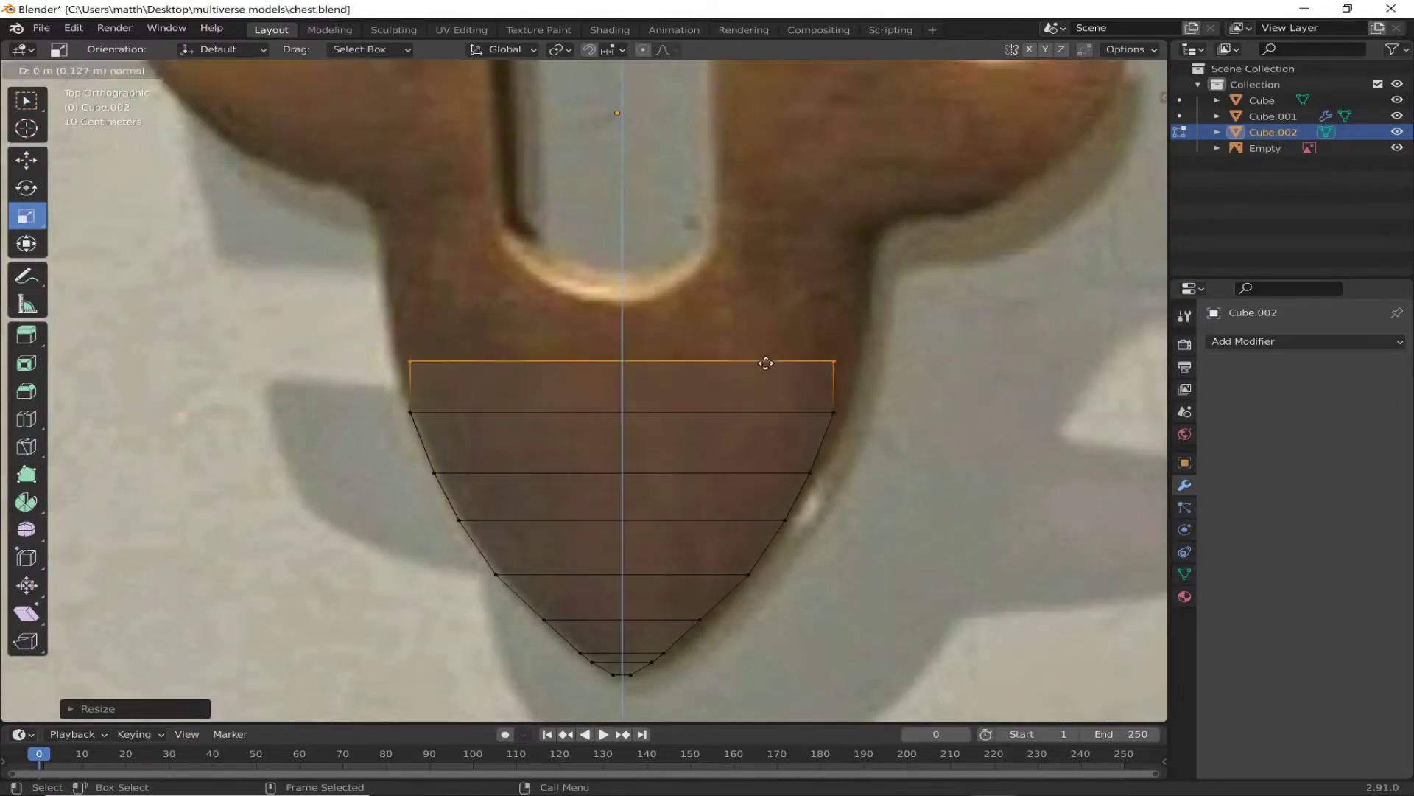
key(e)
click(701, 304)
key(s)
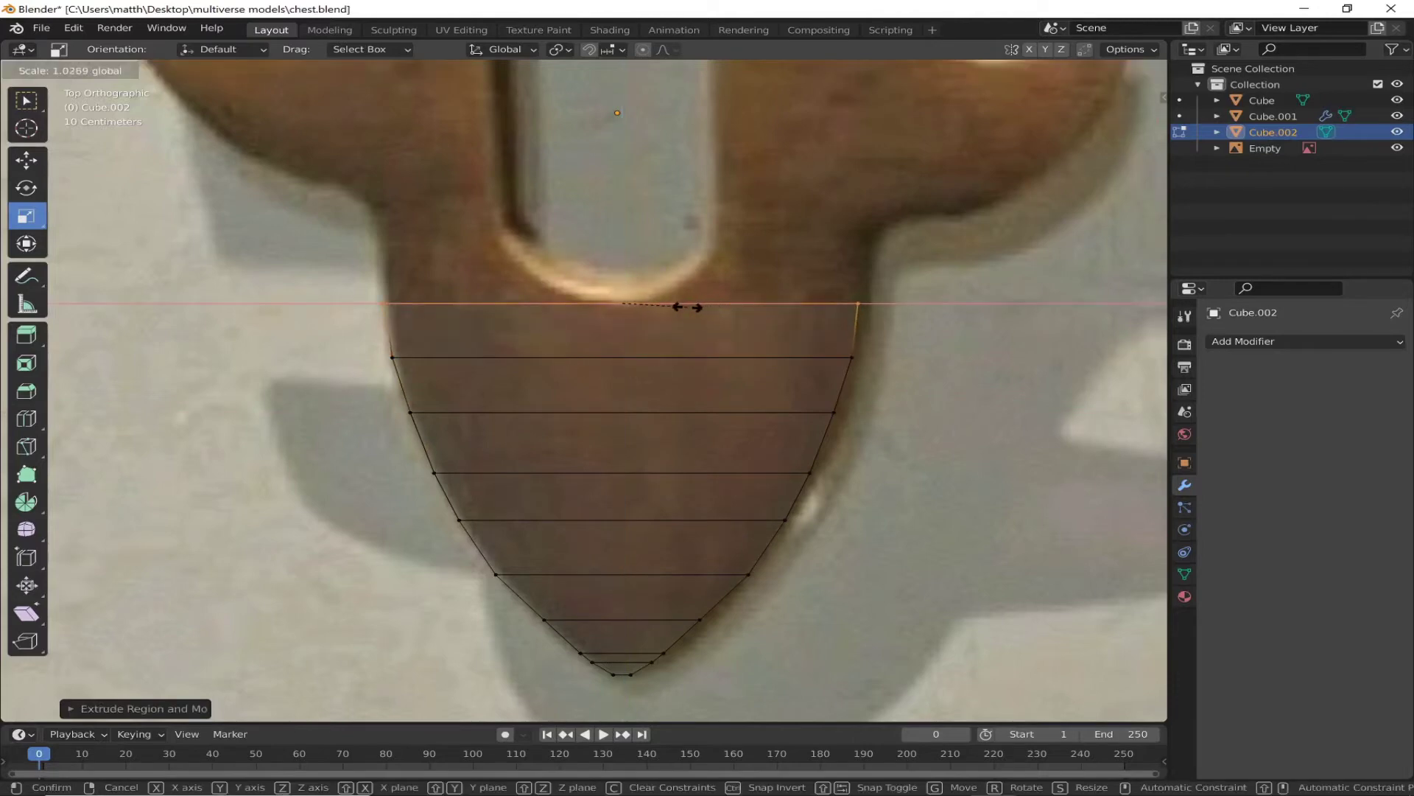
click(688, 308)
key(e)
click(690, 236)
key(e)
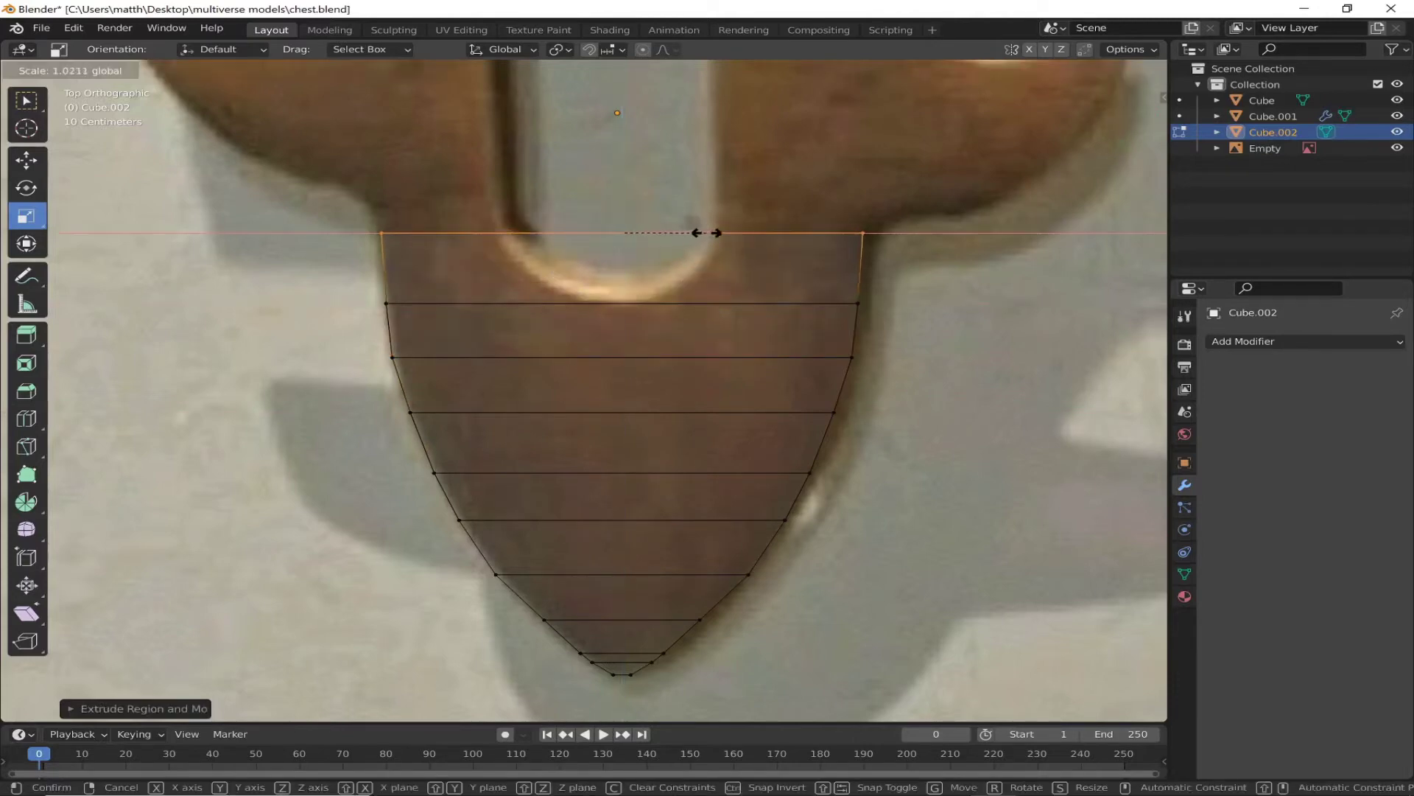
click(701, 214)
Step: Continue extruding the top edge upward, widening it toward the hasp's arms
key(s)
click(700, 212)
key(e)
key(s)
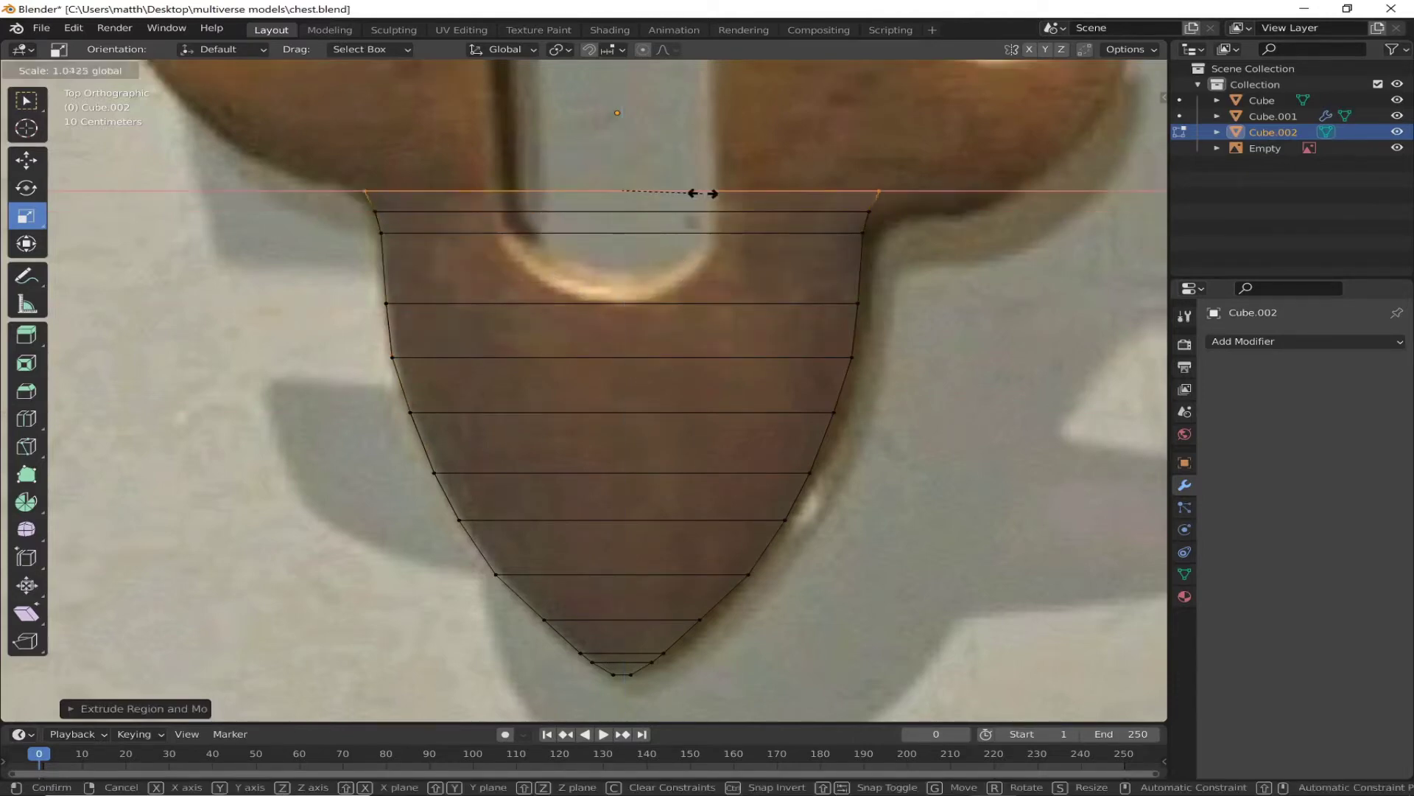
click(711, 192)
click(710, 182)
key(s)
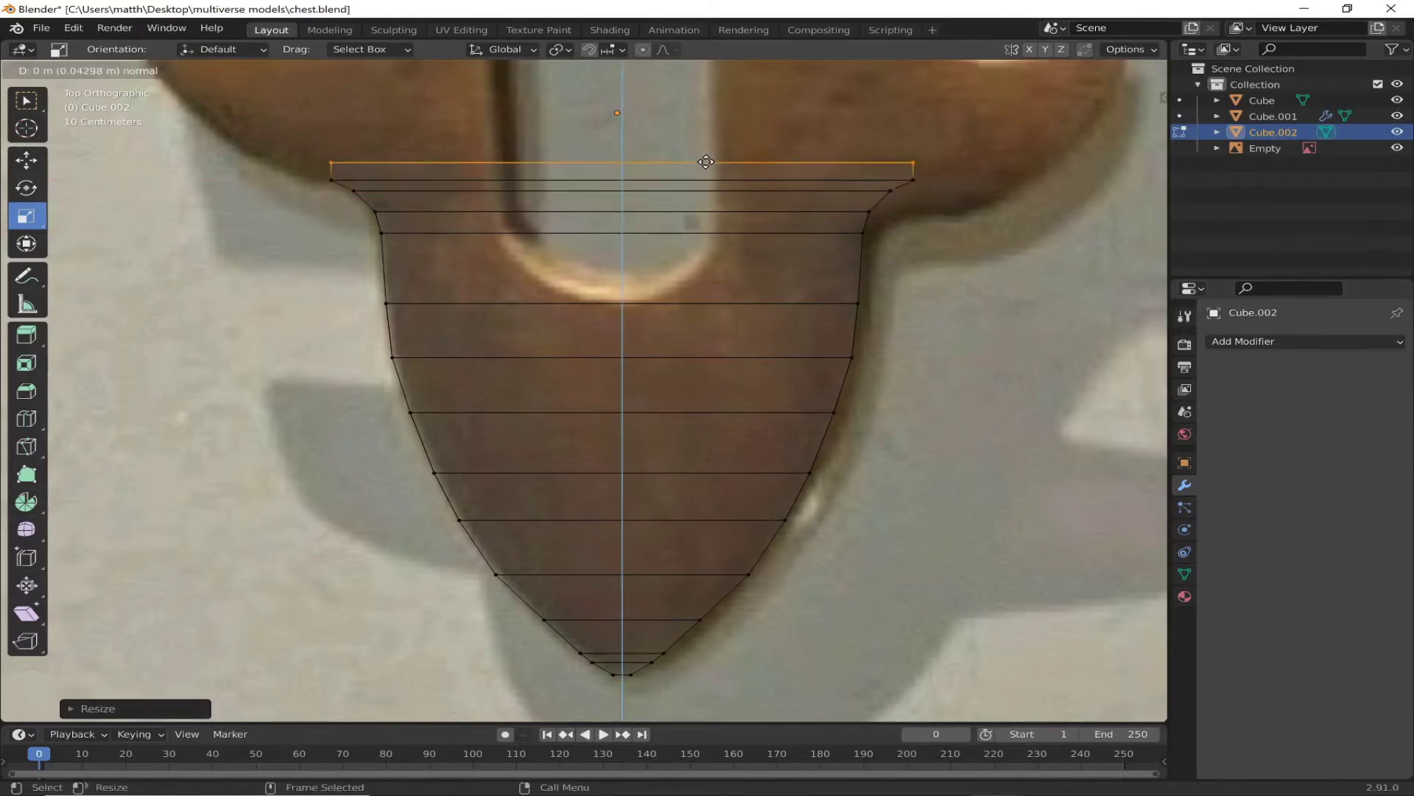
click(711, 169)
key(e)
mouse_move(546, 387)
shift+middle_down()
mouse_move(590, 491)
mouse_move(711, 640)
shift+middle_up()
Step: Stack more extruded rows upward, scaling each wider to match the reference flare
key(e)
click(865, 380)
key(s)
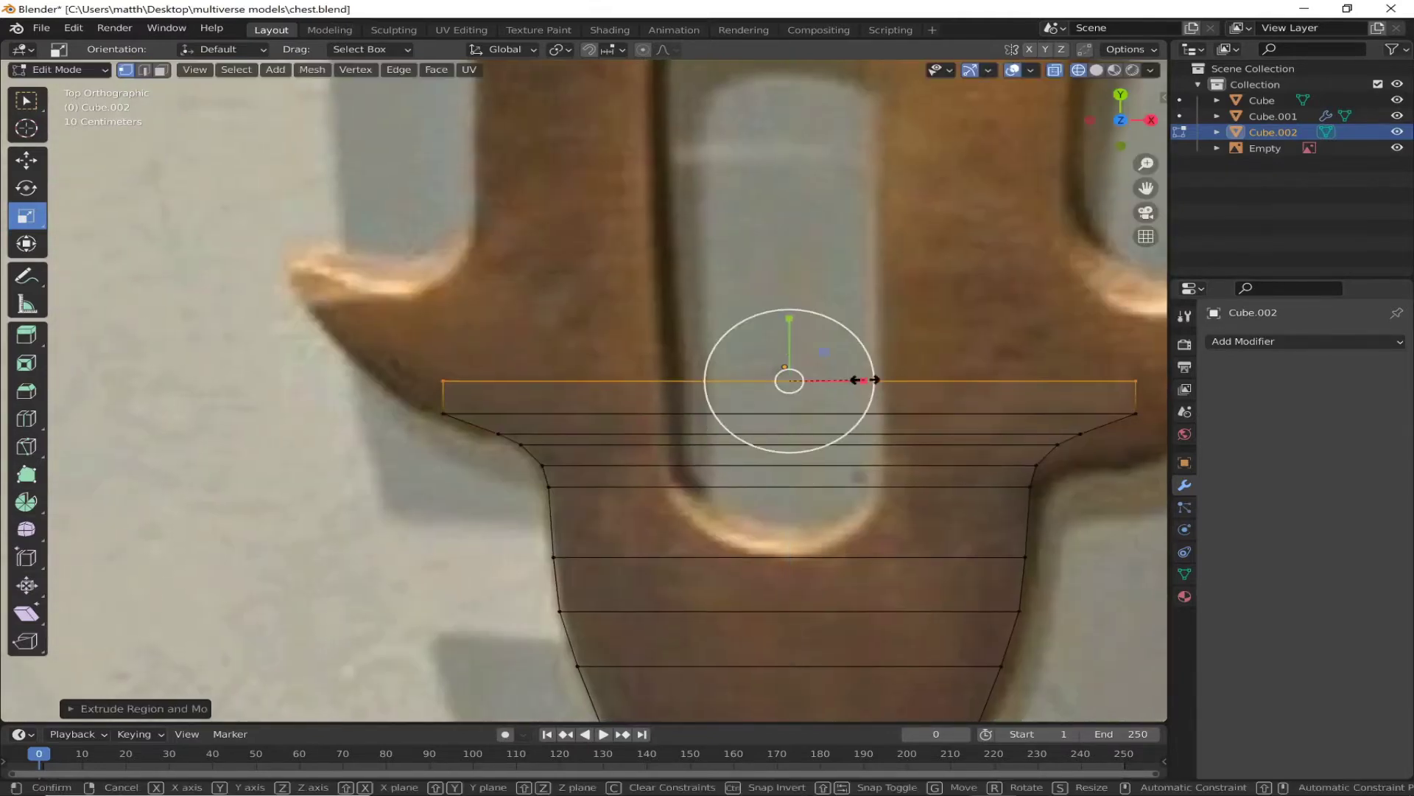
click(916, 366)
key(e)
click(869, 347)
key(s)
key(e)
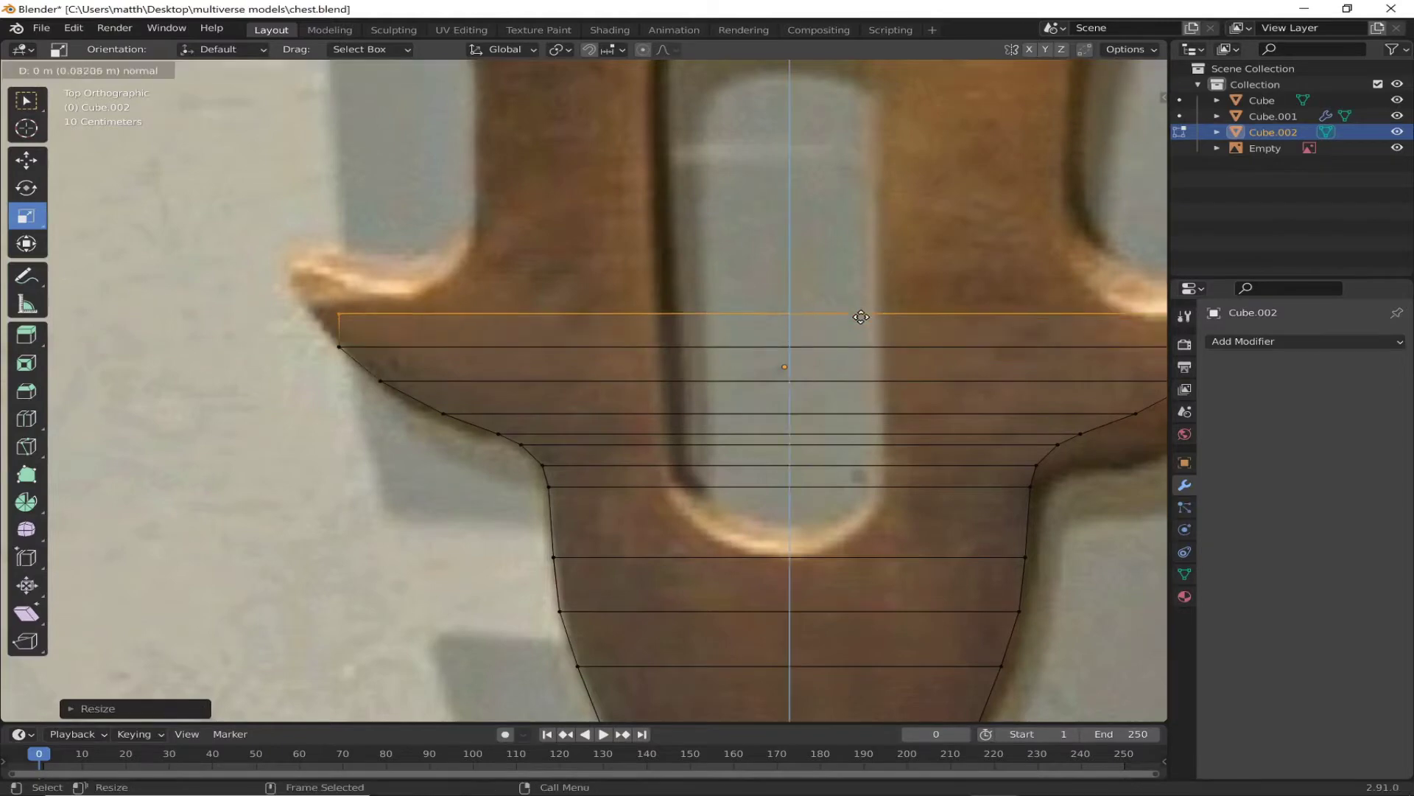
click(861, 318)
key(e)
click(870, 288)
key(s)
click(870, 288)
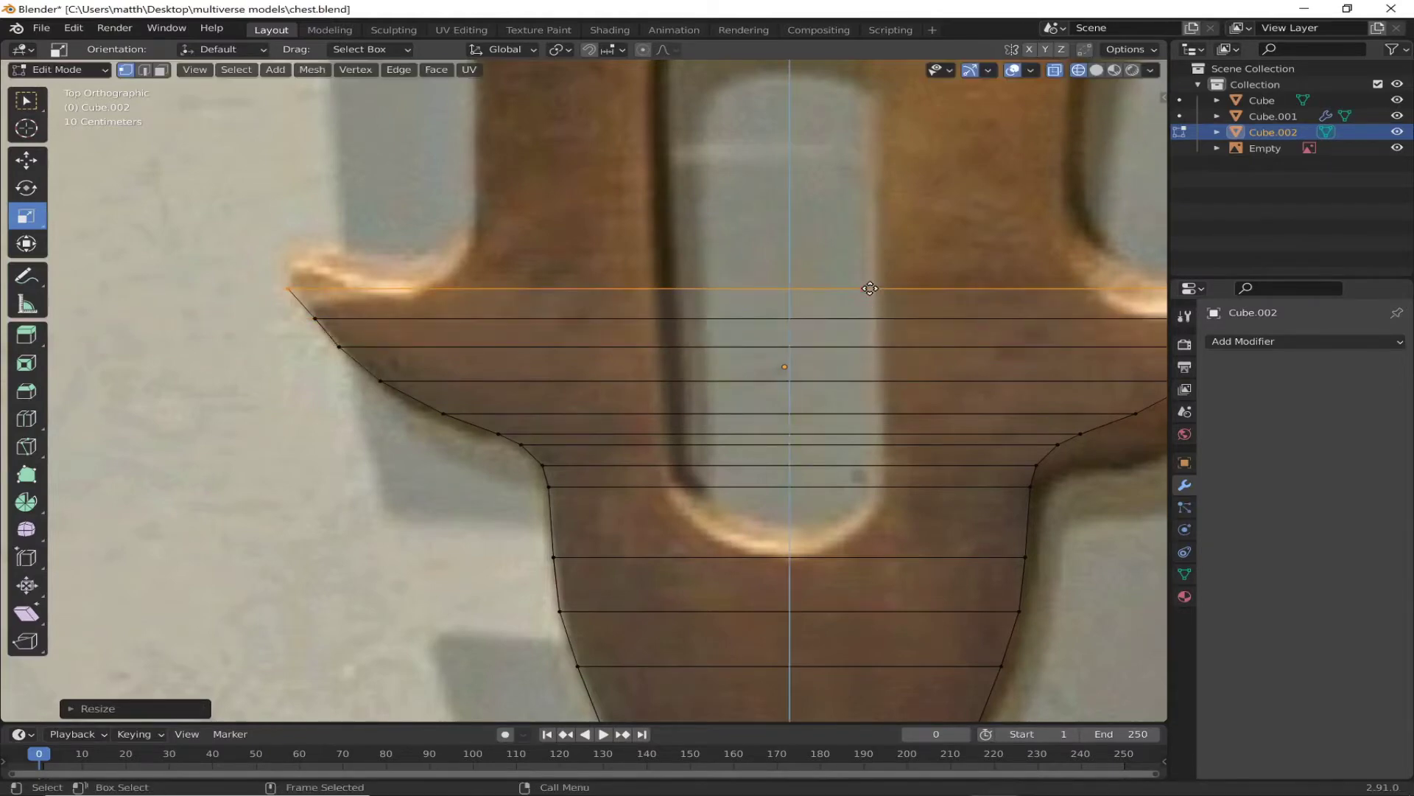
click(875, 270)
Step: Extrude the final top rows, narrowing then widening them to match the flared top
key(e)
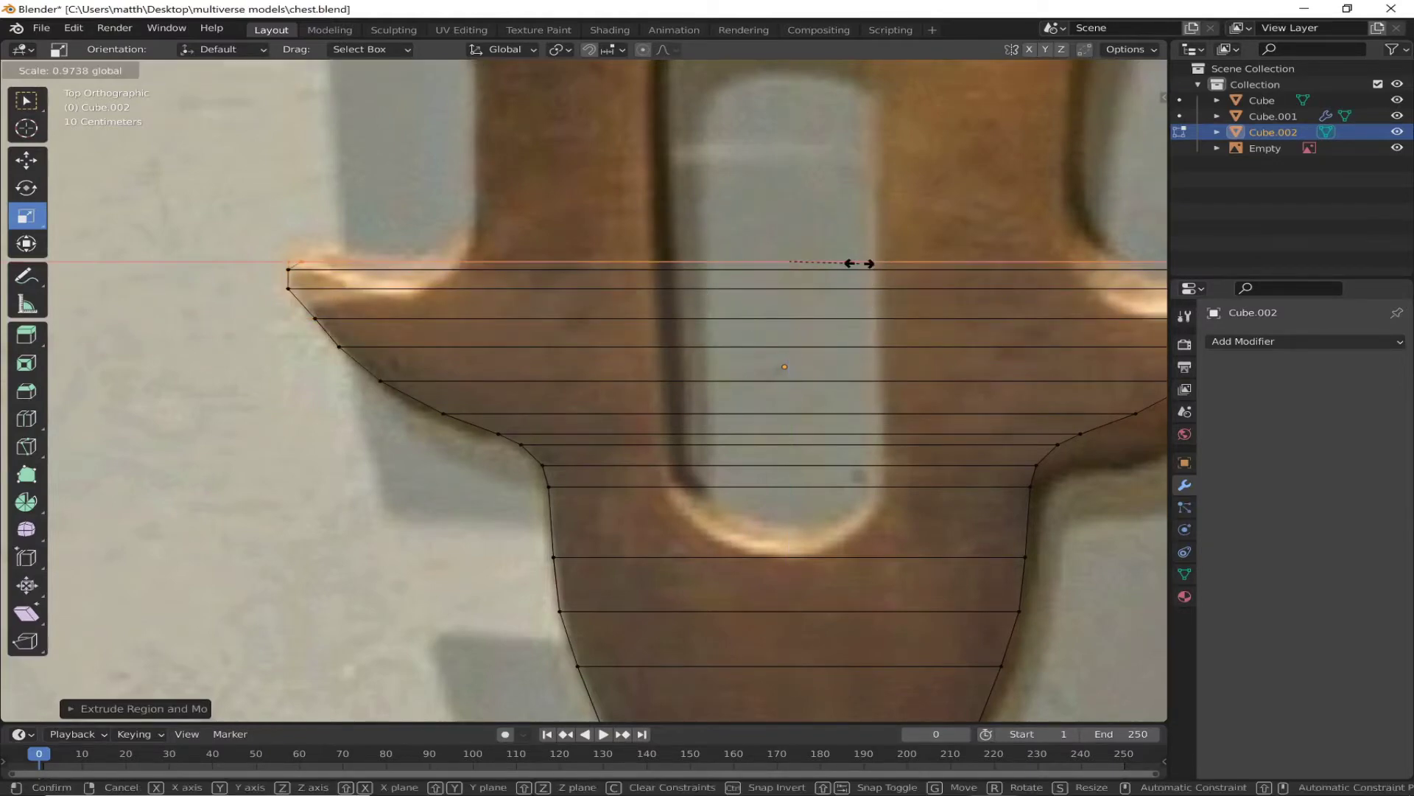
click(857, 268)
key(e)
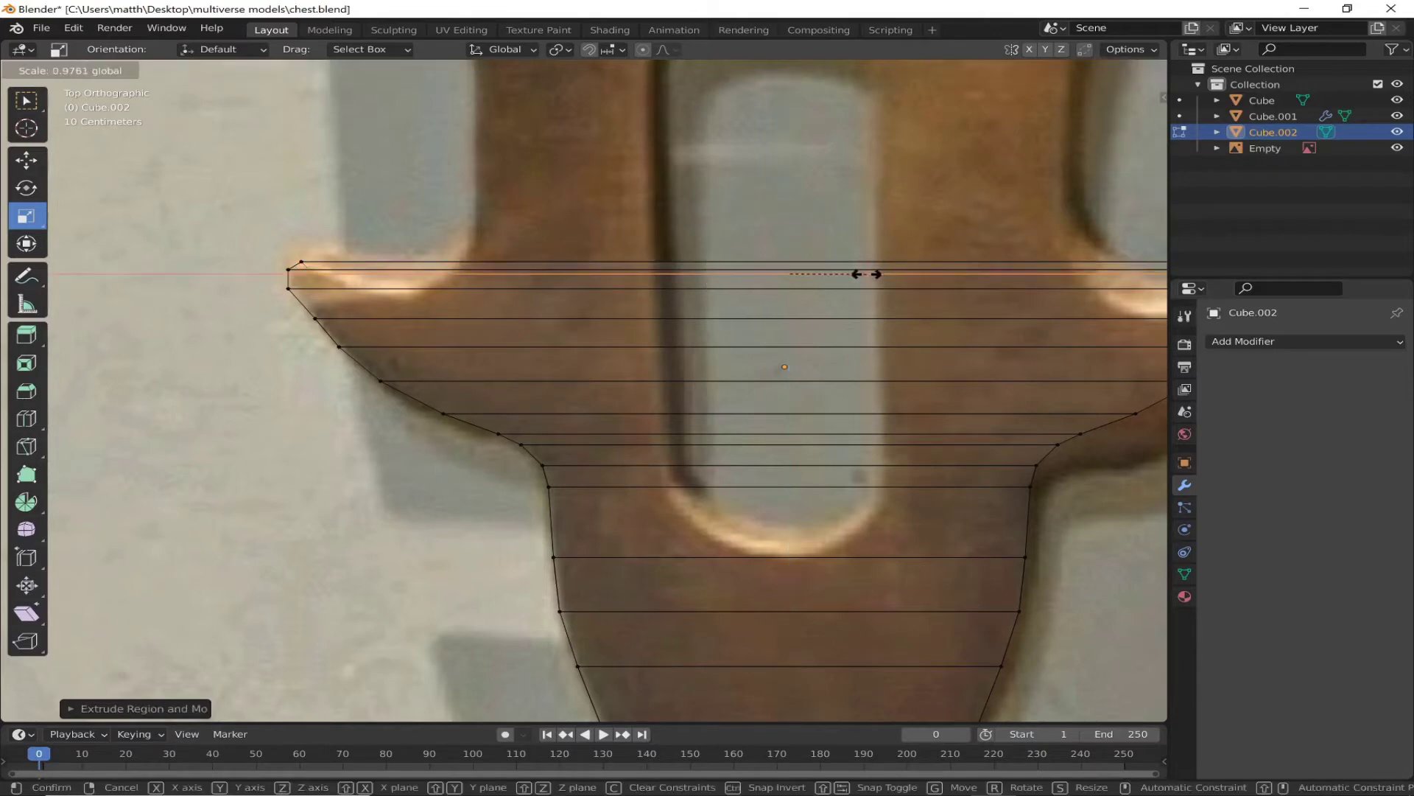
click(861, 288)
key(s)
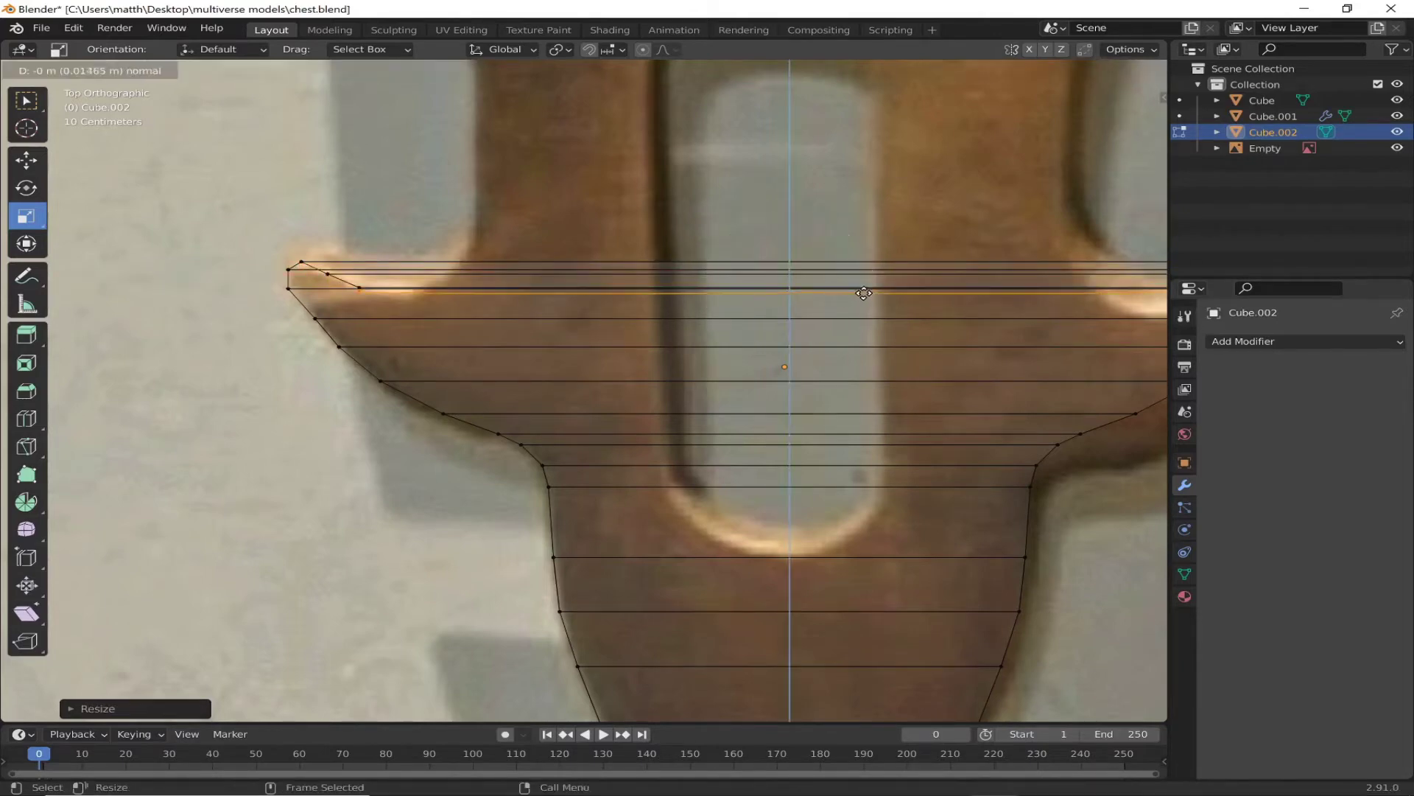
click(856, 296)
key(e)
key(e)
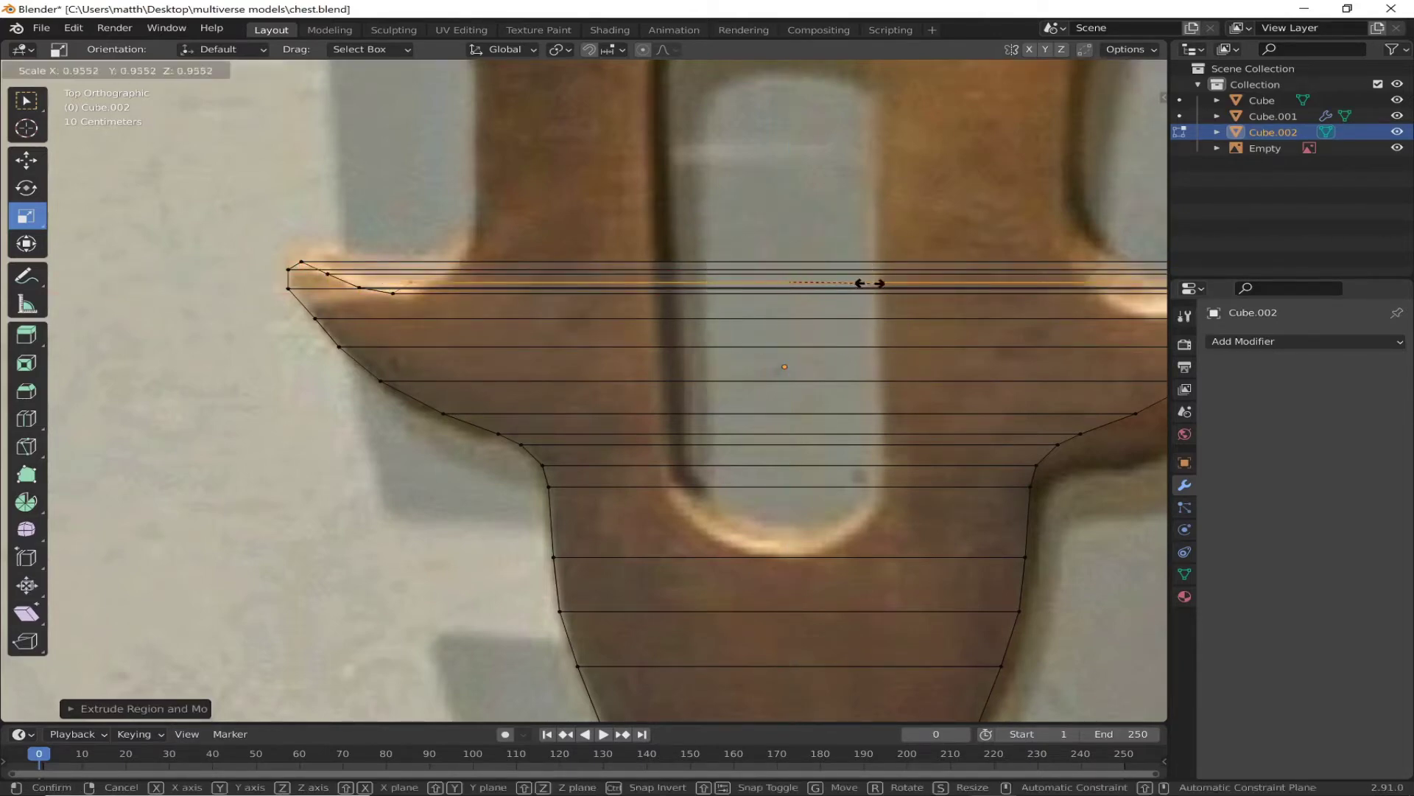
click(871, 265)
key(s)
click(833, 262)
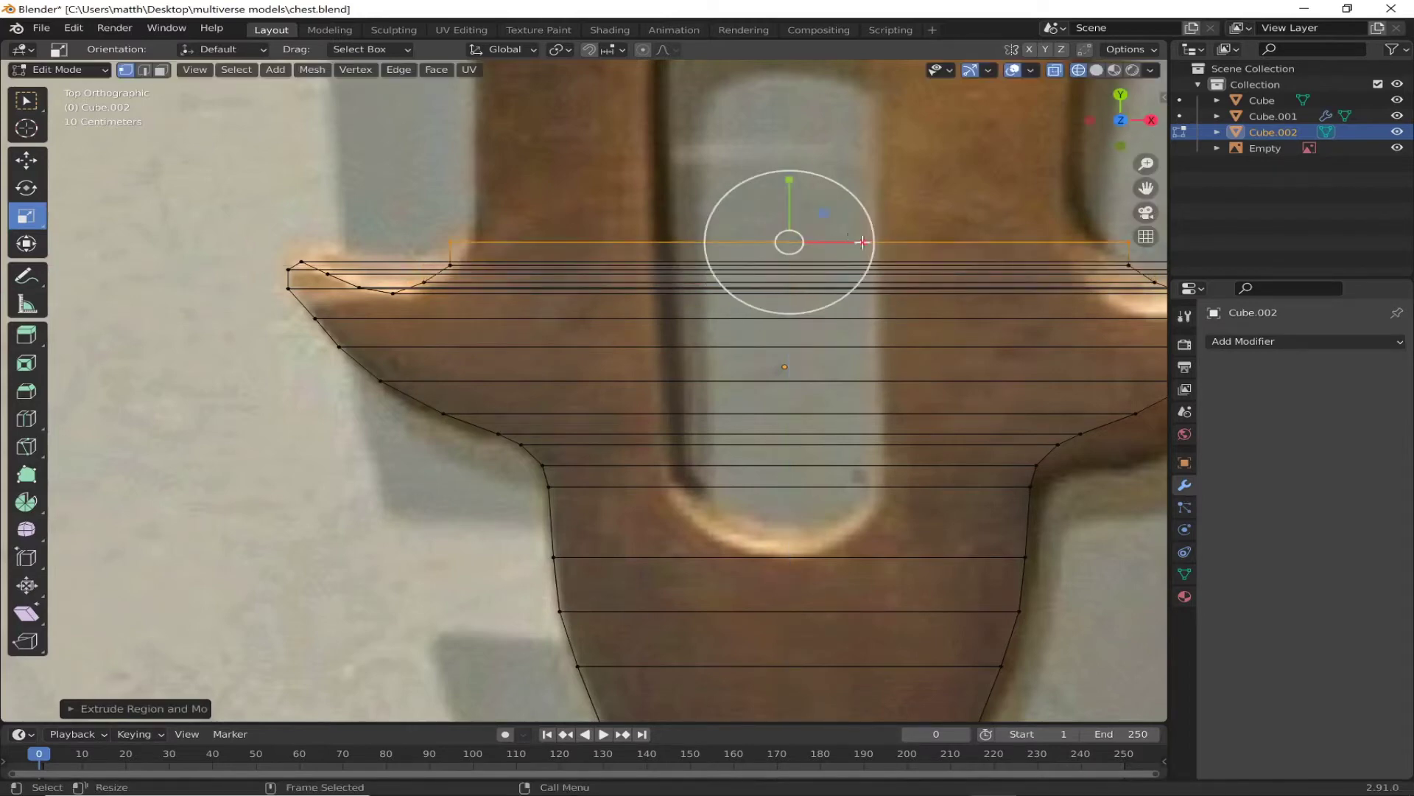
Step: Add a new edge loop across the hasp's flared top and select the mesh
key(s)
click(868, 243)
click(26, 418)
click(768, 307)
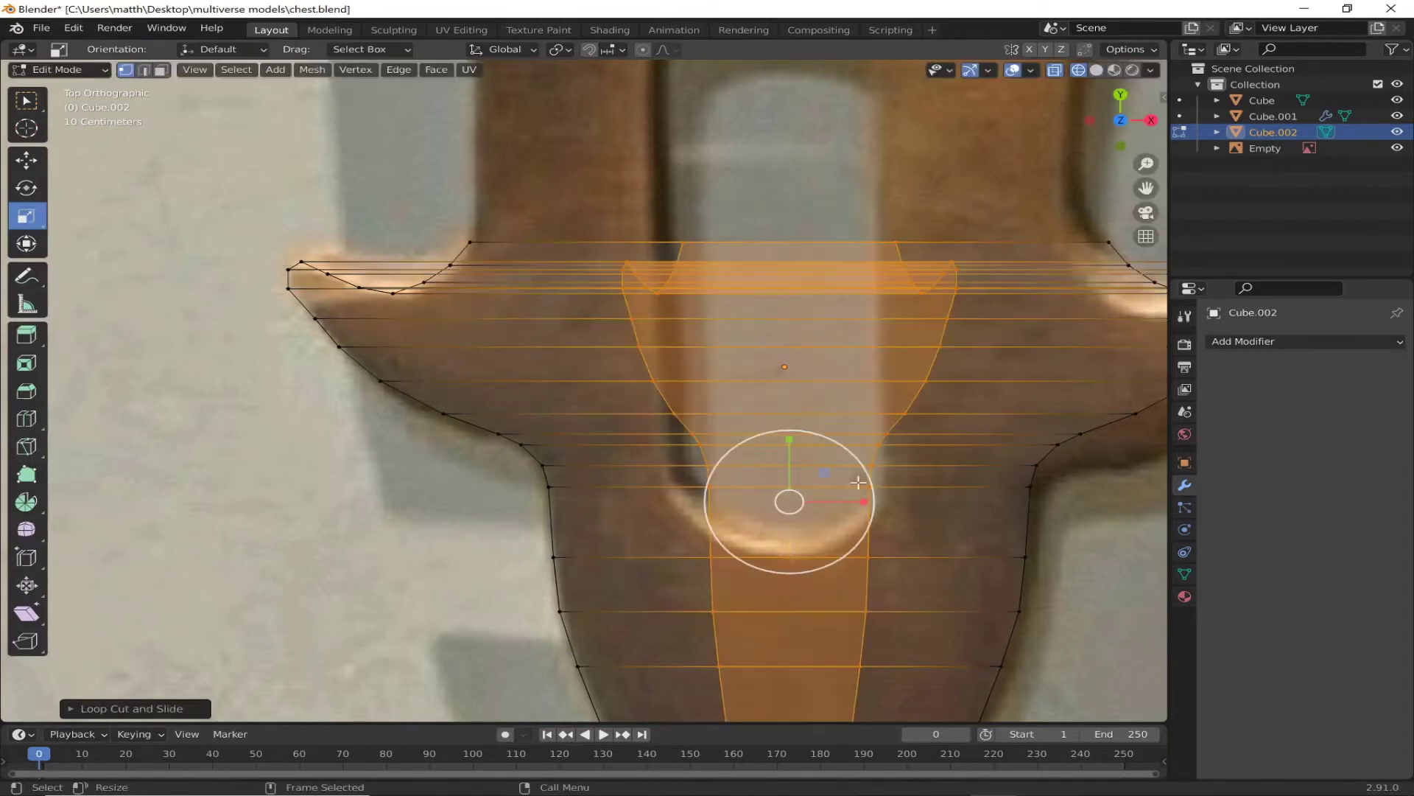
key(a)
scroll(291, 238, up, 3)
Step: Box-select the flange's top-row vertices from left to right ends and nudge them along Y
click(248, 244)
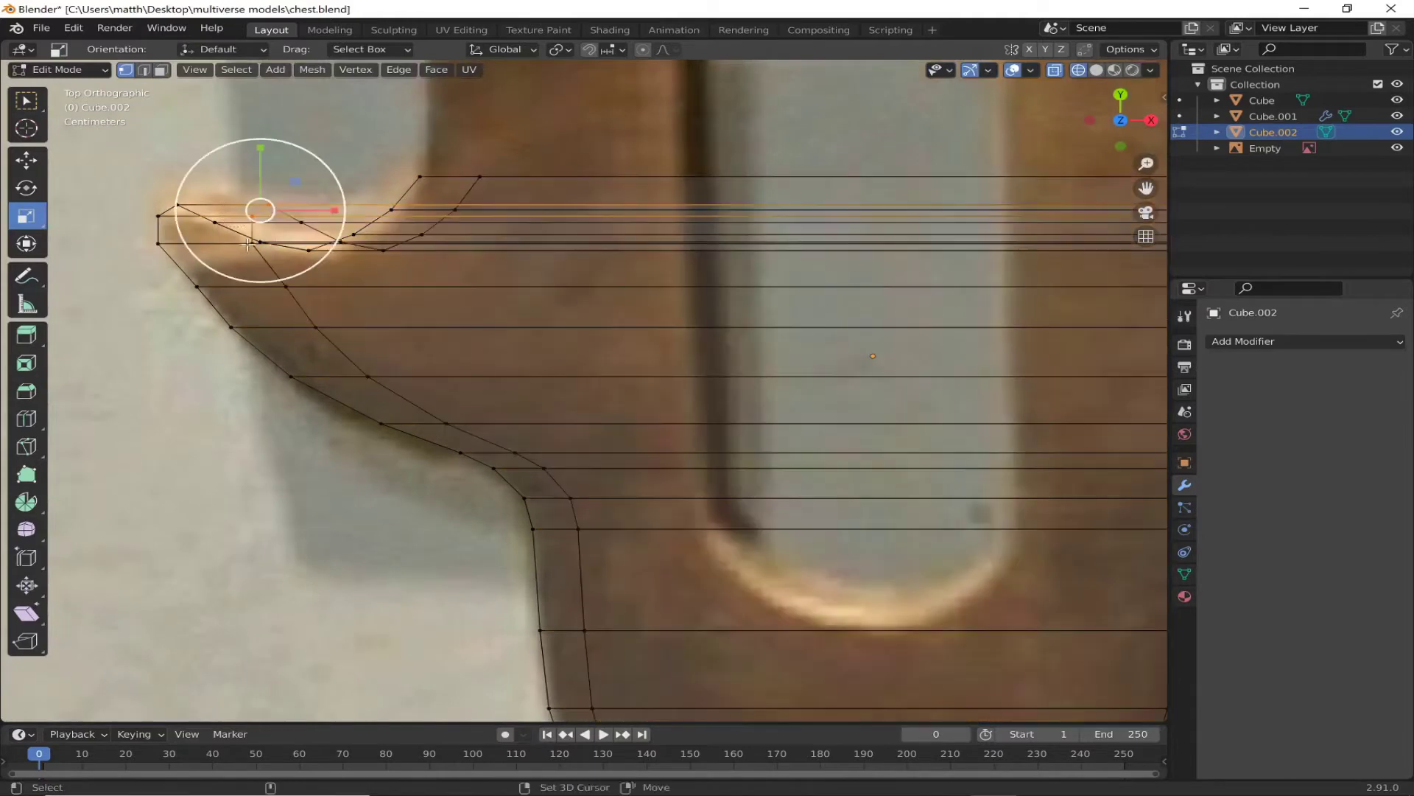
mouse_move(304, 221)
shift+middle_down()
mouse_move(518, 360)
mouse_move(865, 266)
shift+middle_up()
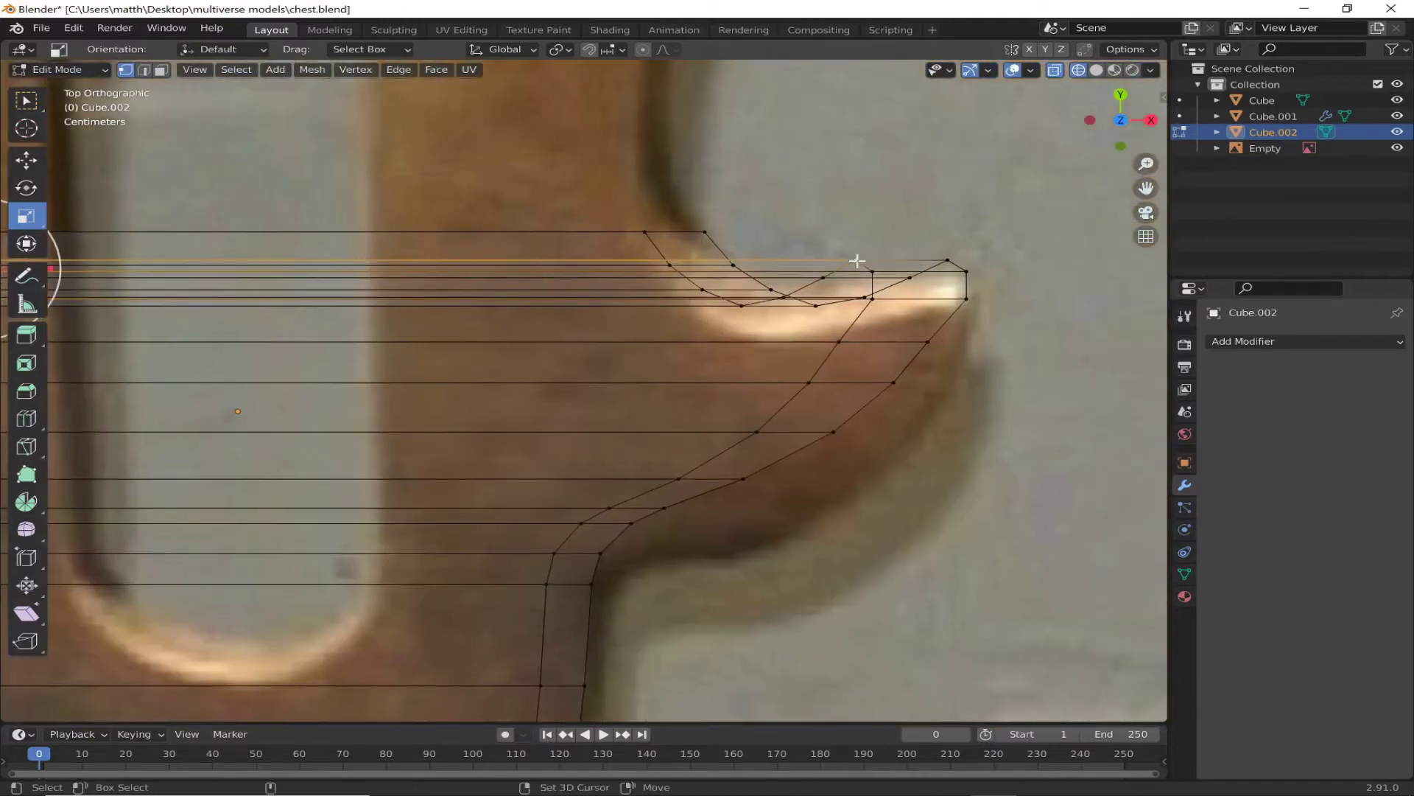
shift+middle_drag(426, 307, 133, 334)
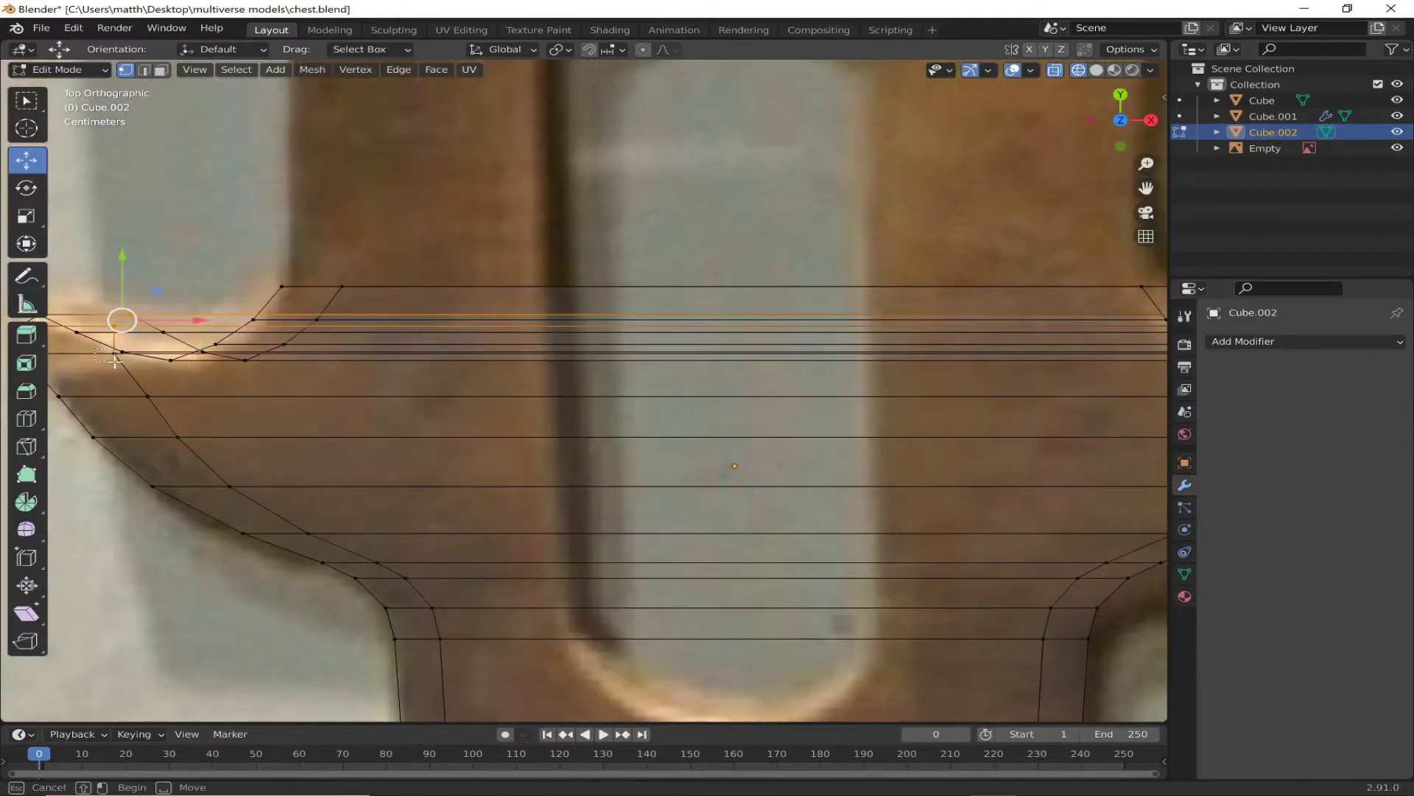
drag(126, 370, 126, 370)
shift+middle_drag(126, 370, 600, 382)
shift+drag(737, 294, 958, 353)
scroll(552, 353, down, 3)
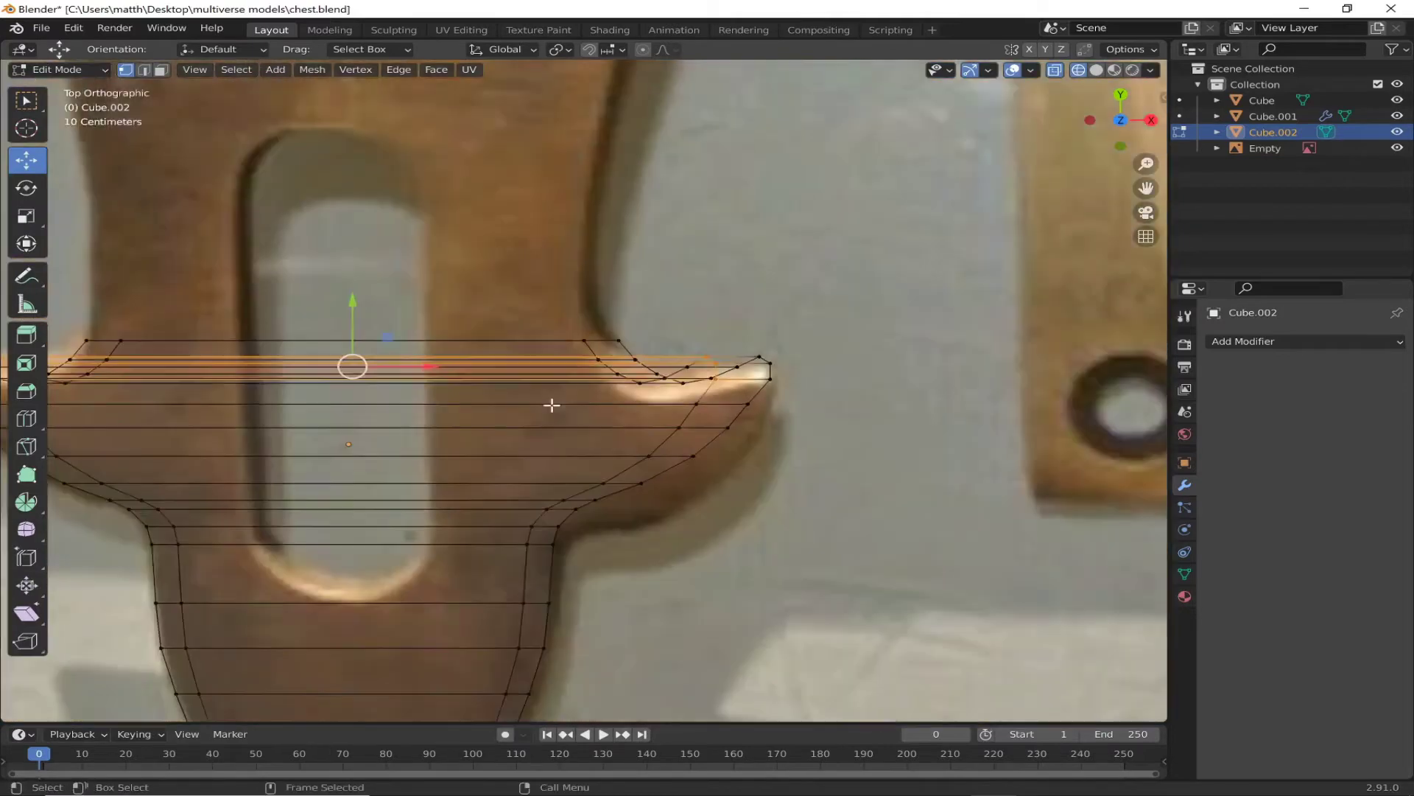
scroll(452, 283, down, 1)
key(g)
key(y)
key(Return)
Step: Lower the flange's lower face strip and edge row vertically along Y
ctrl+alt+click(117, 395)
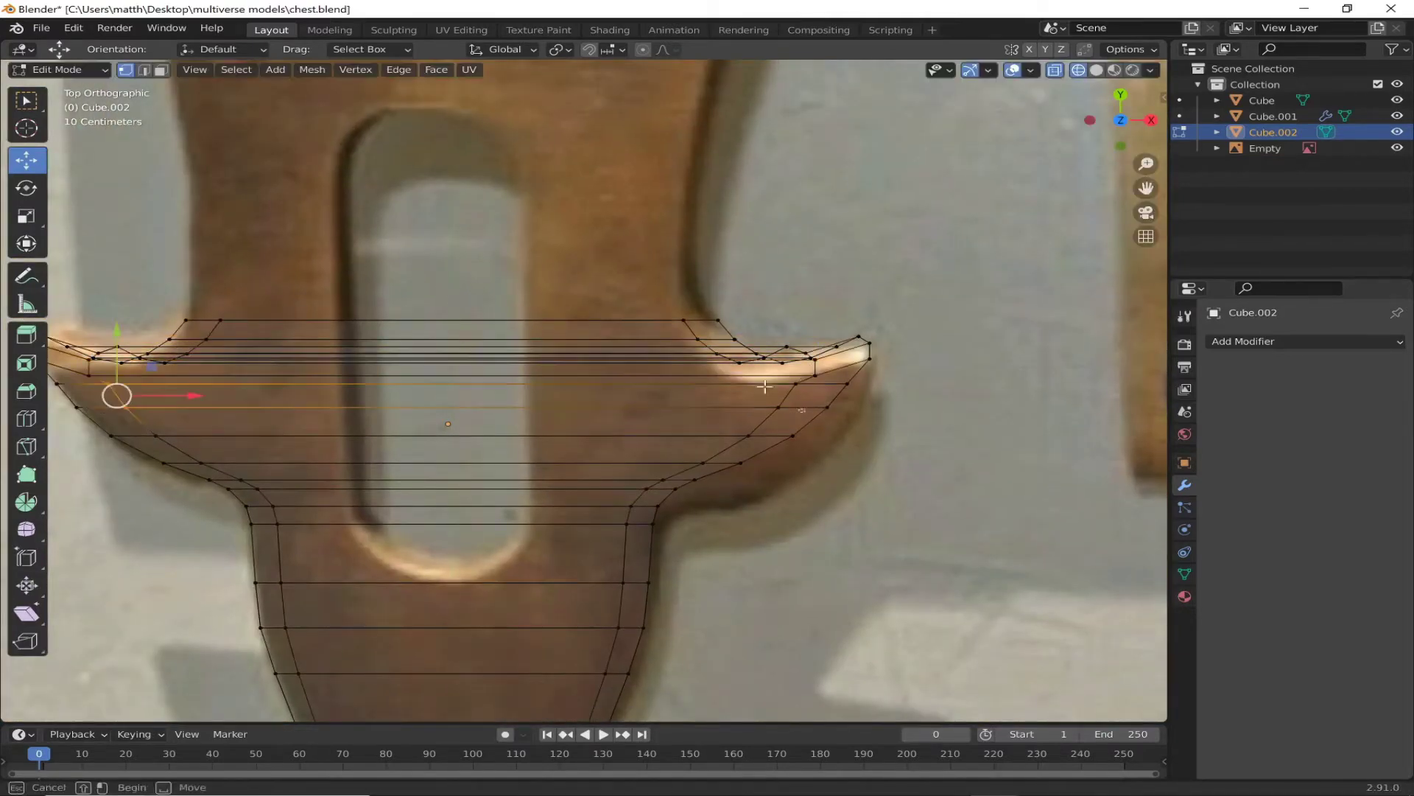
drag(448, 331, 448, 348)
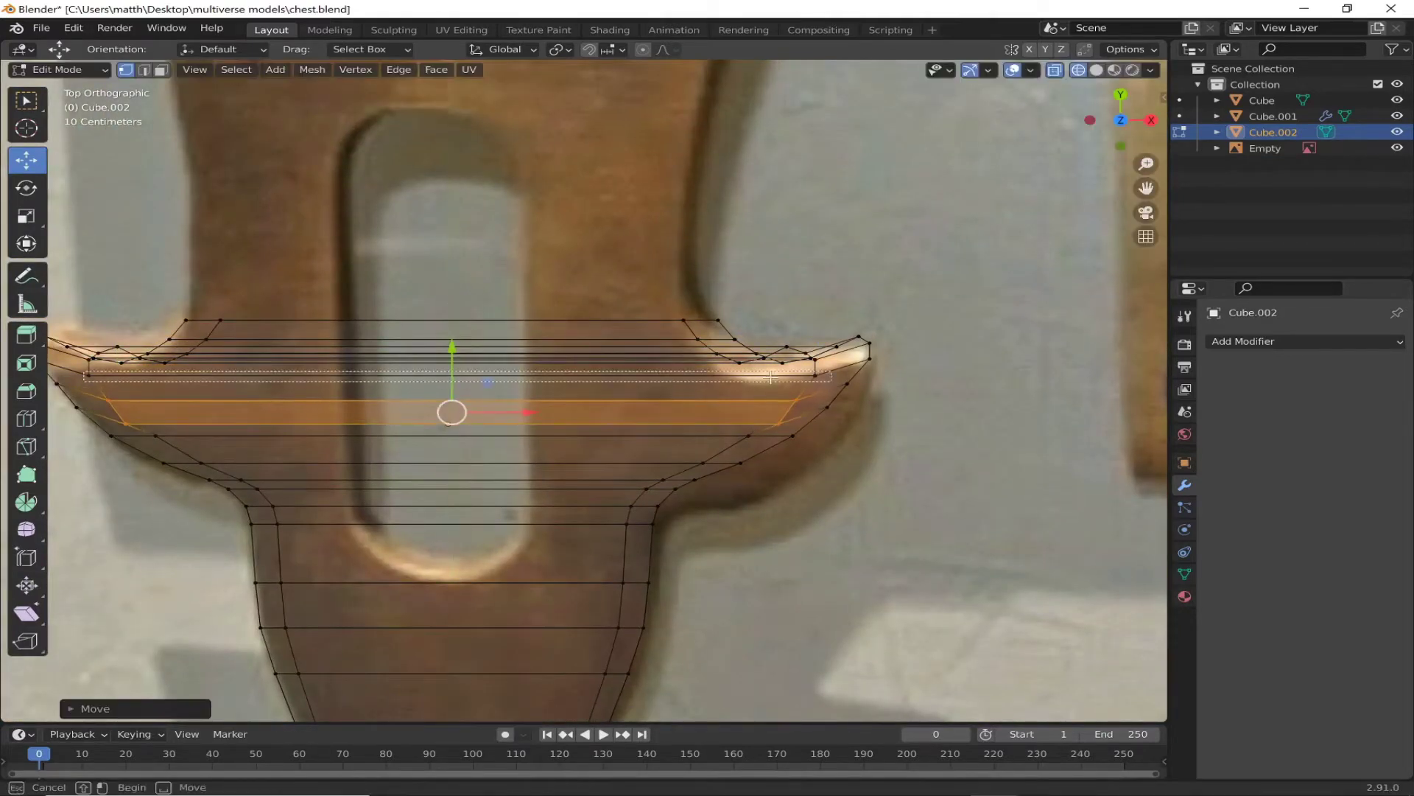
drag(770, 377, 831, 381)
key(g)
key(y)
click(78, 357)
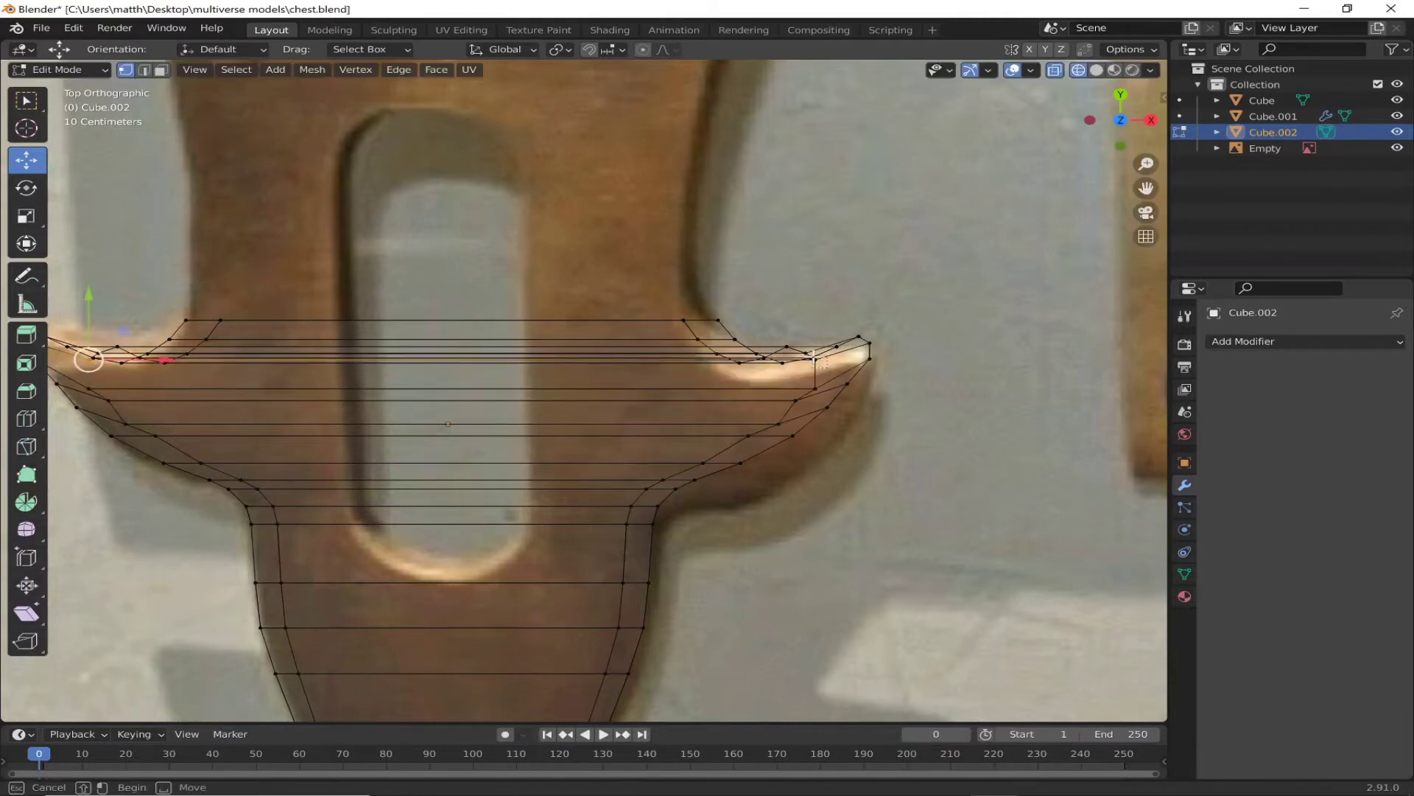
key(g)
key(y)
click(452, 319)
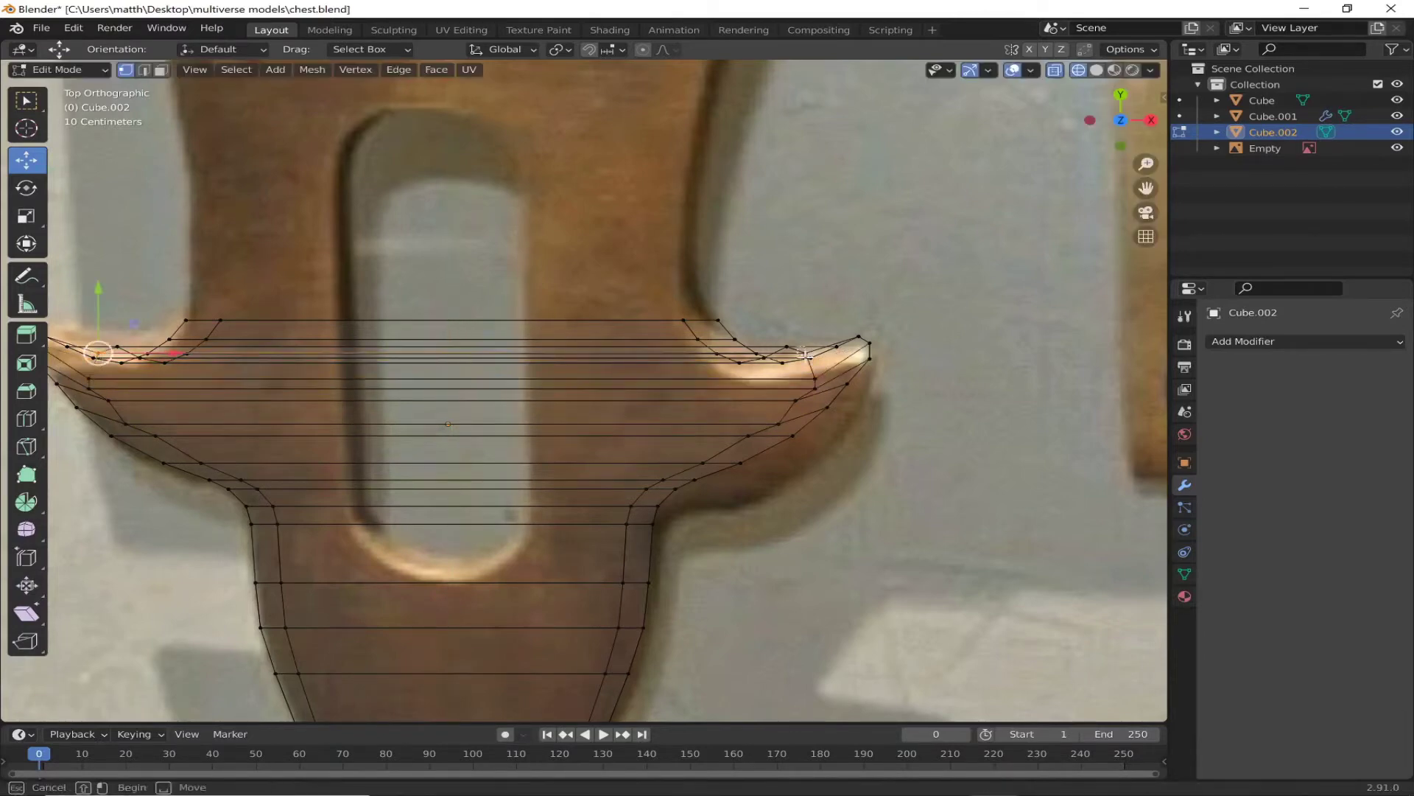
key(y)
click(455, 327)
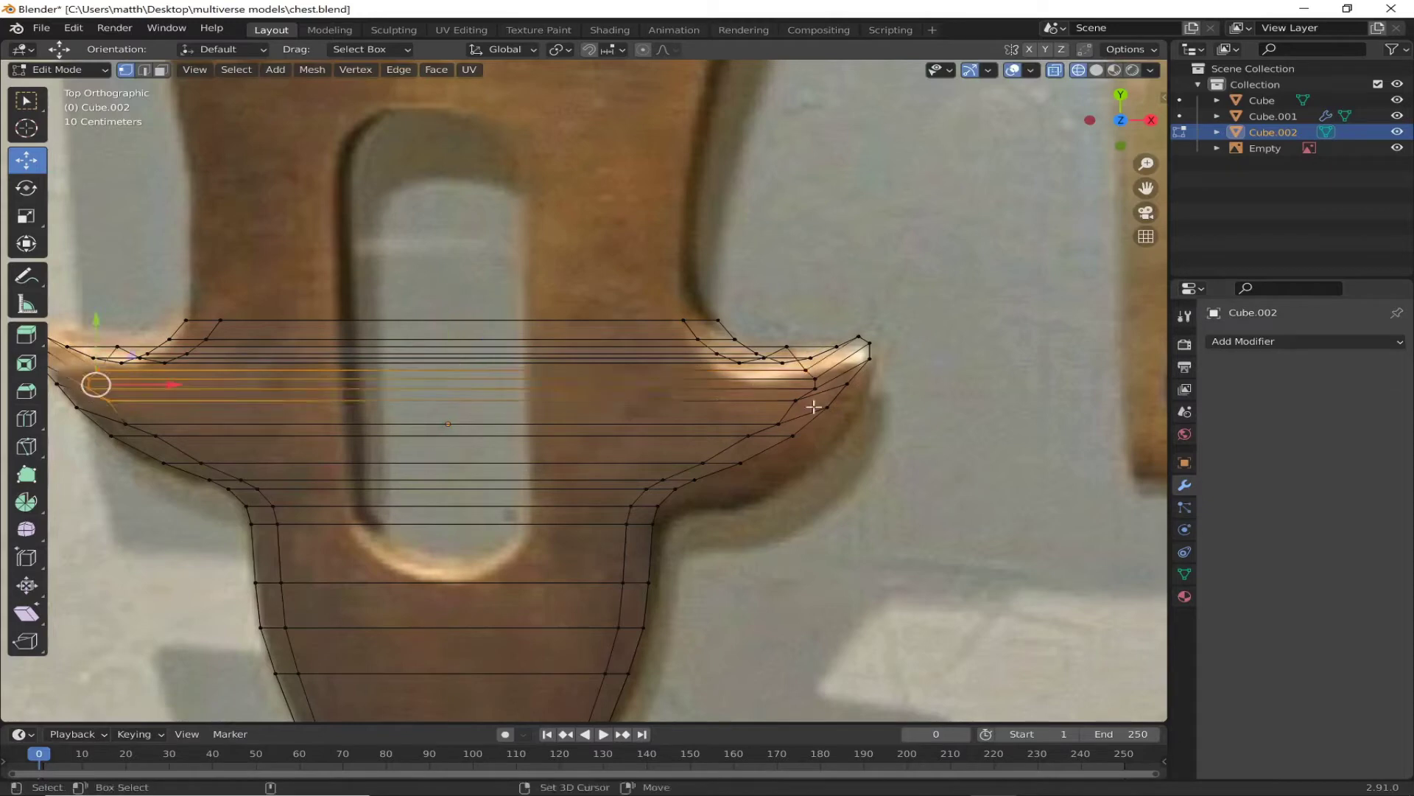
Step: Select the next edge row and lower it vertically along Y in two moves
drag(94, 390, 780, 366)
key(g)
key(y)
click(784, 344)
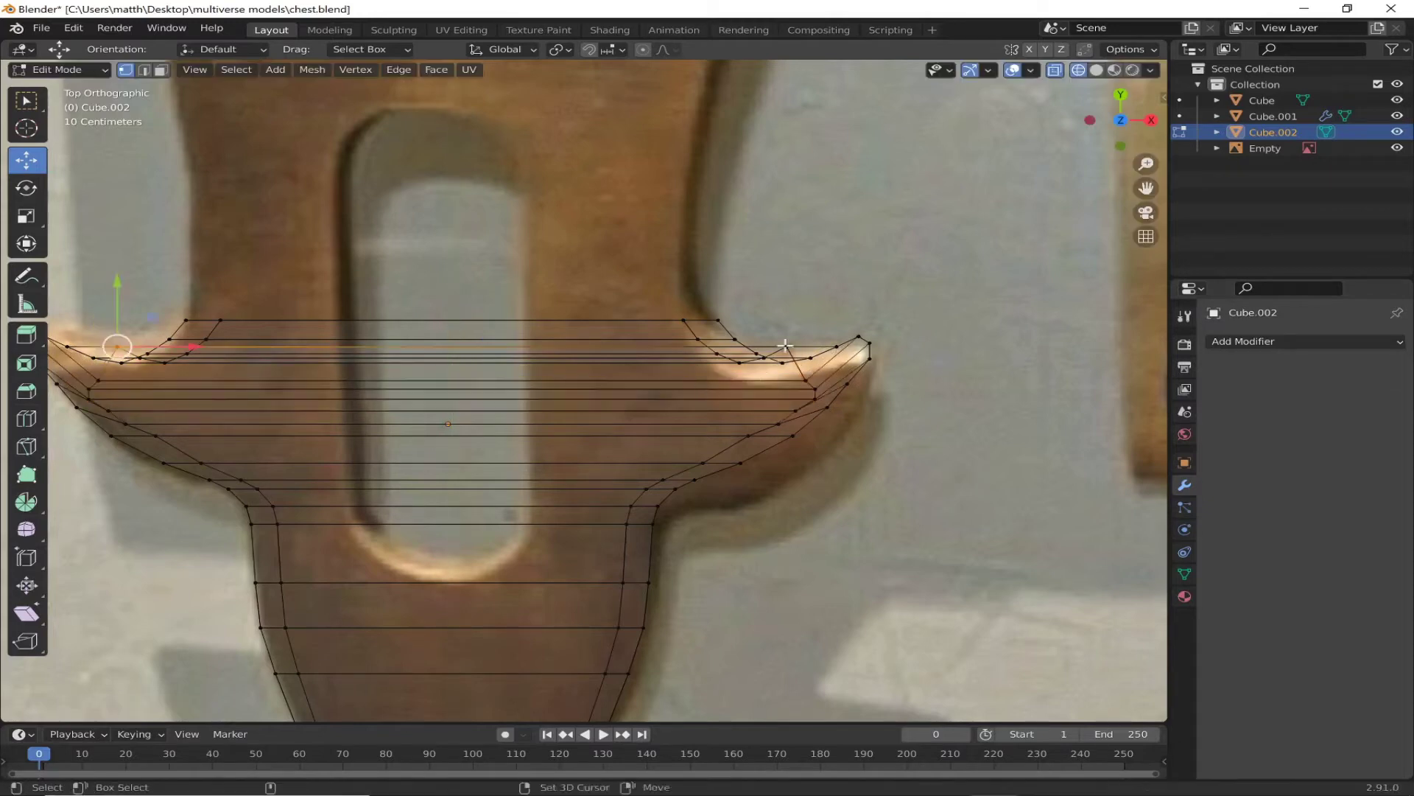
key(g)
key(y)
click(480, 417)
scroll(480, 417, up, 3)
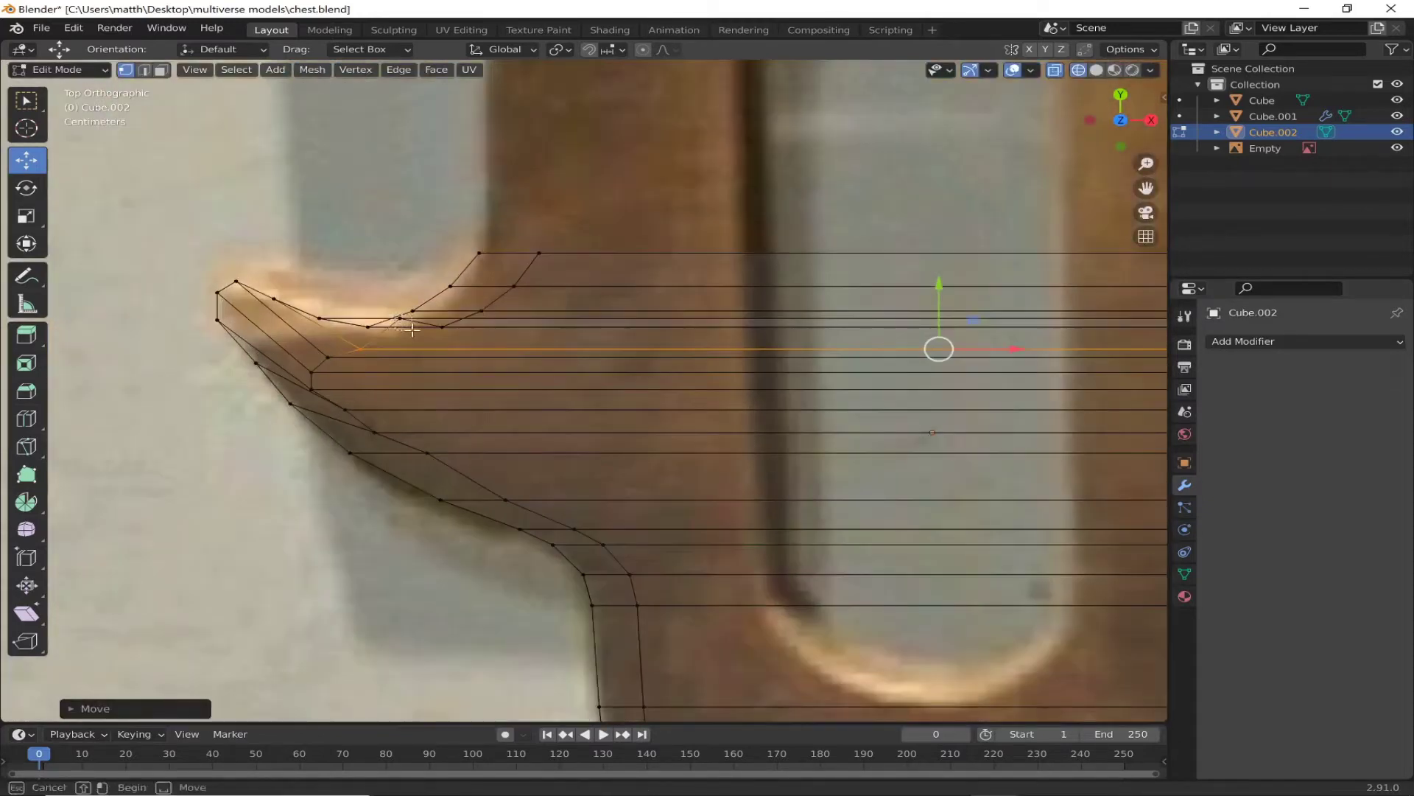
scroll(829, 367, up, 2)
scroll(829, 366, down, 4)
Step: Move the selected row down along Y and widen it along X
key(g)
key(y)
click(432, 324)
key(s)
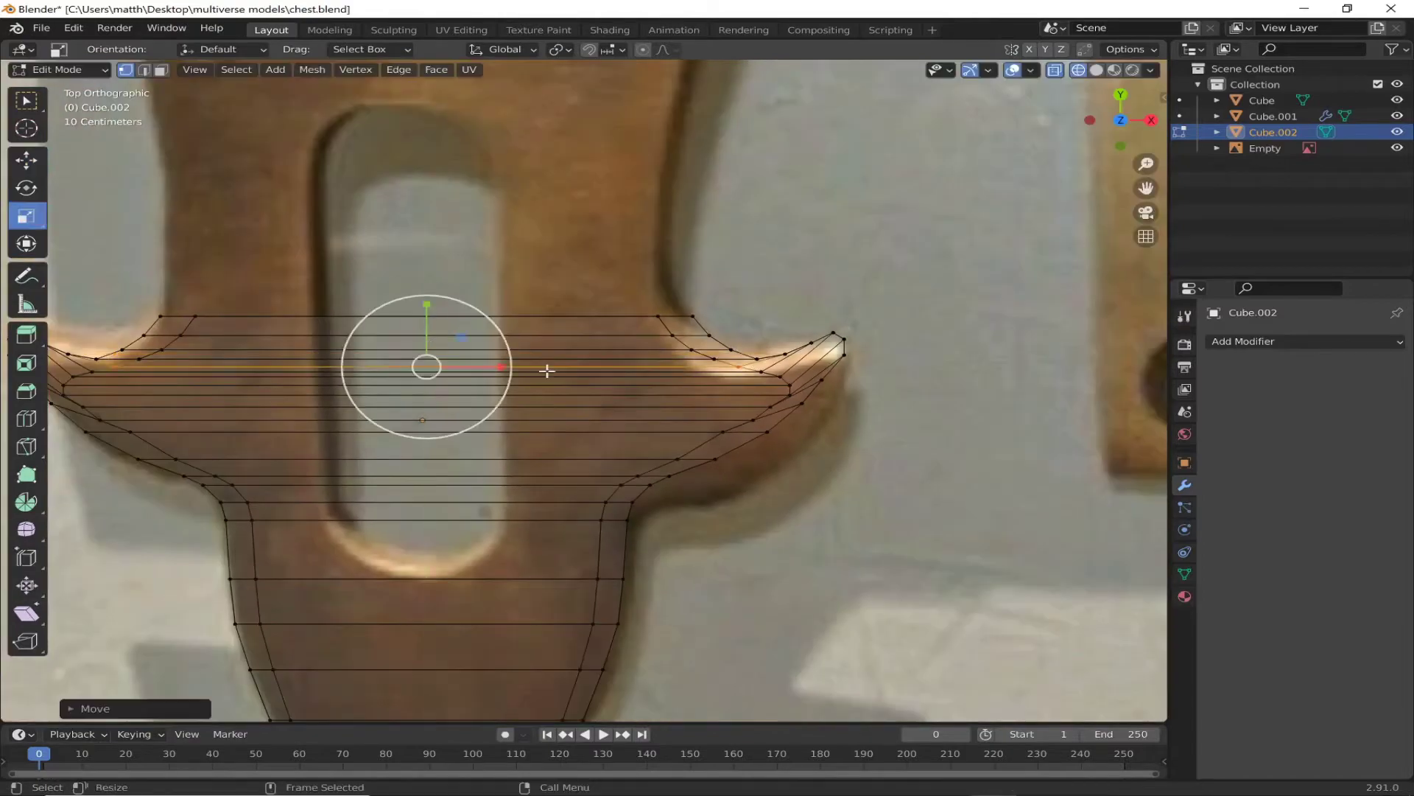
key(x)
click(476, 376)
Step: Select the hasp's side edge loop and stretch it slightly along Z in X-ray Left view, returning to Top view
mouse_move(476, 376)
middle_down()
mouse_move(877, 350)
mouse_move(815, 467)
mouse_move(579, 372)
mouse_move(467, 562)
mouse_move(526, 541)
middle_up()
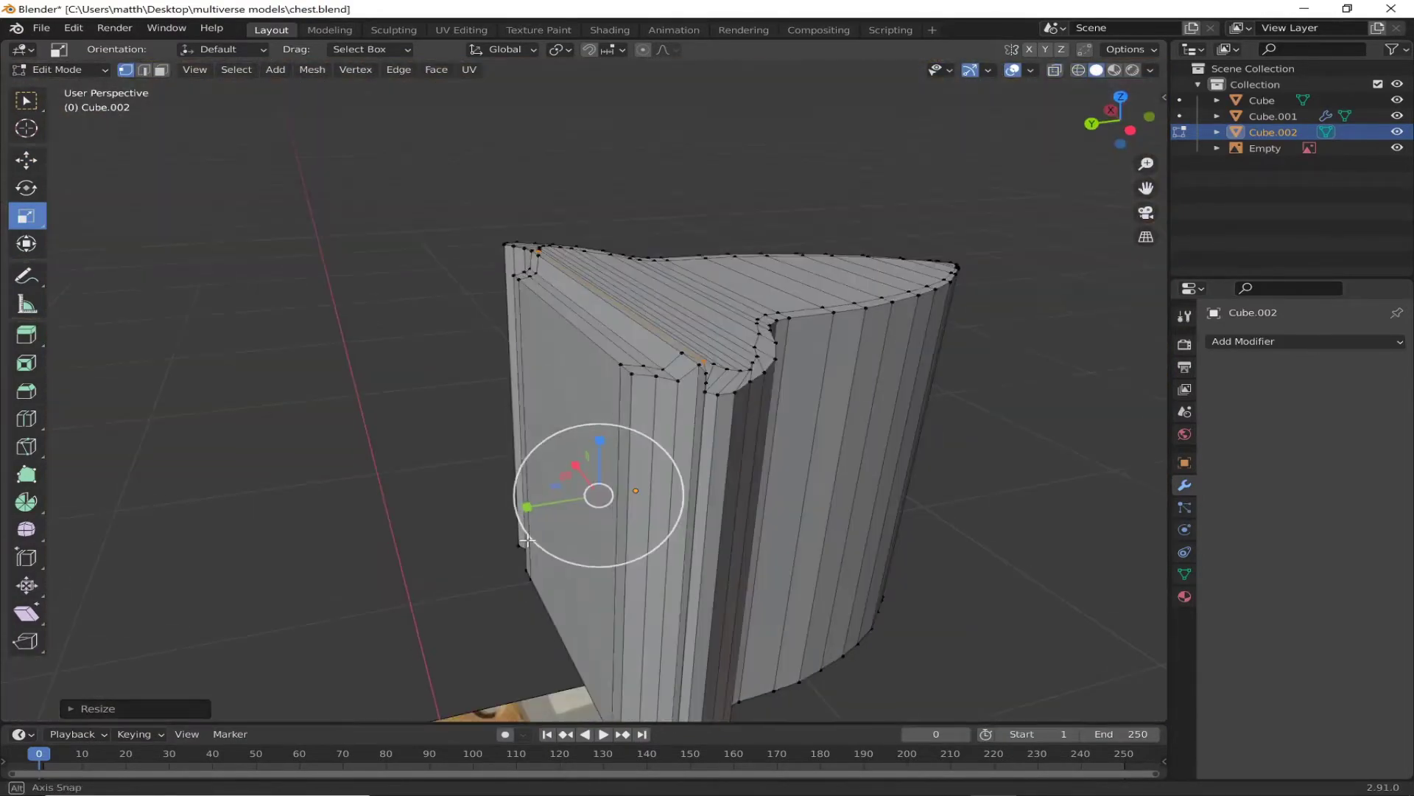
scroll(726, 380, up, 3)
key(2)
click(606, 314)
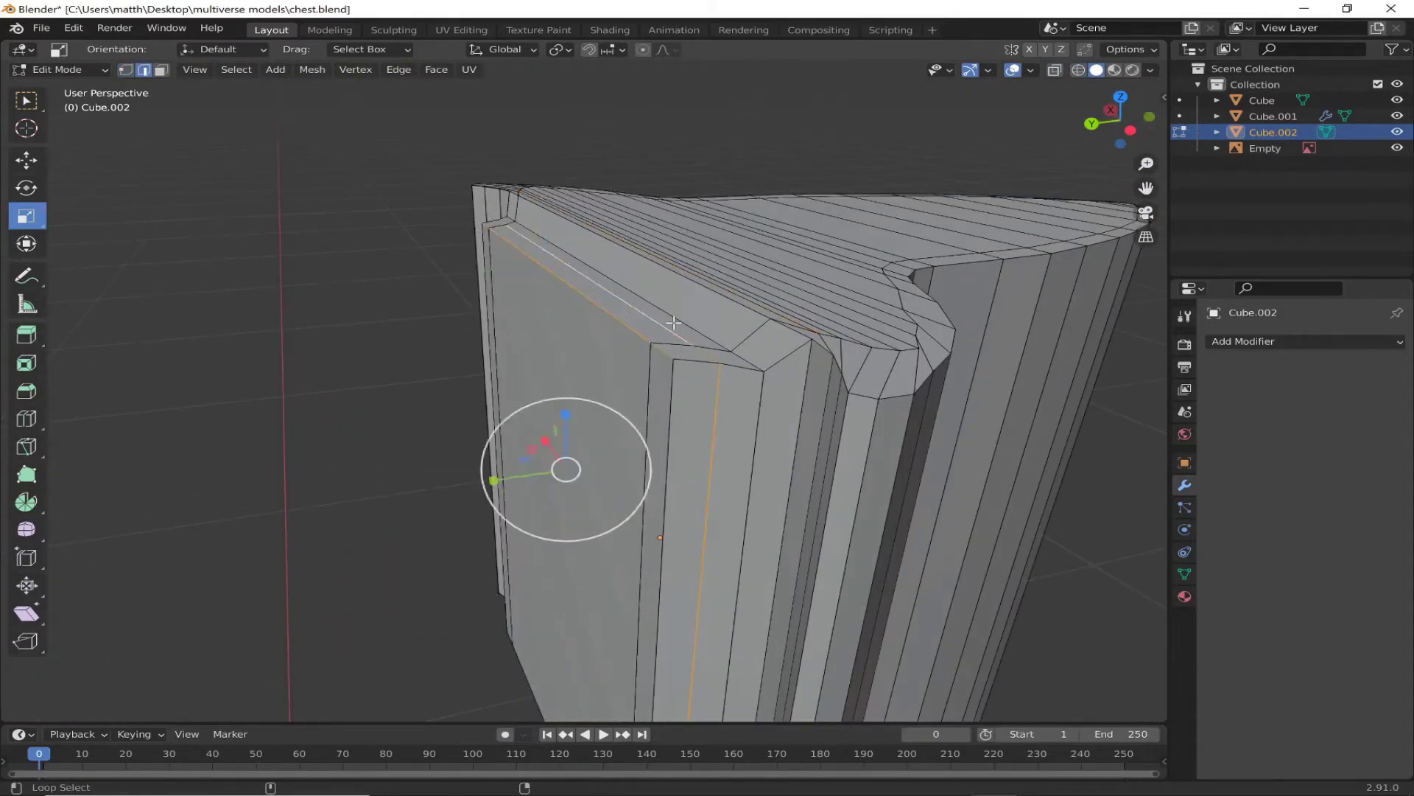
mouse_move(672, 402)
middle_down()
mouse_move(549, 385)
mouse_move(627, 537)
mouse_move(423, 489)
mouse_move(395, 527)
middle_up()
key(ctrl+KP_3)
key(alt+z)
scroll(549, 418, up, 5)
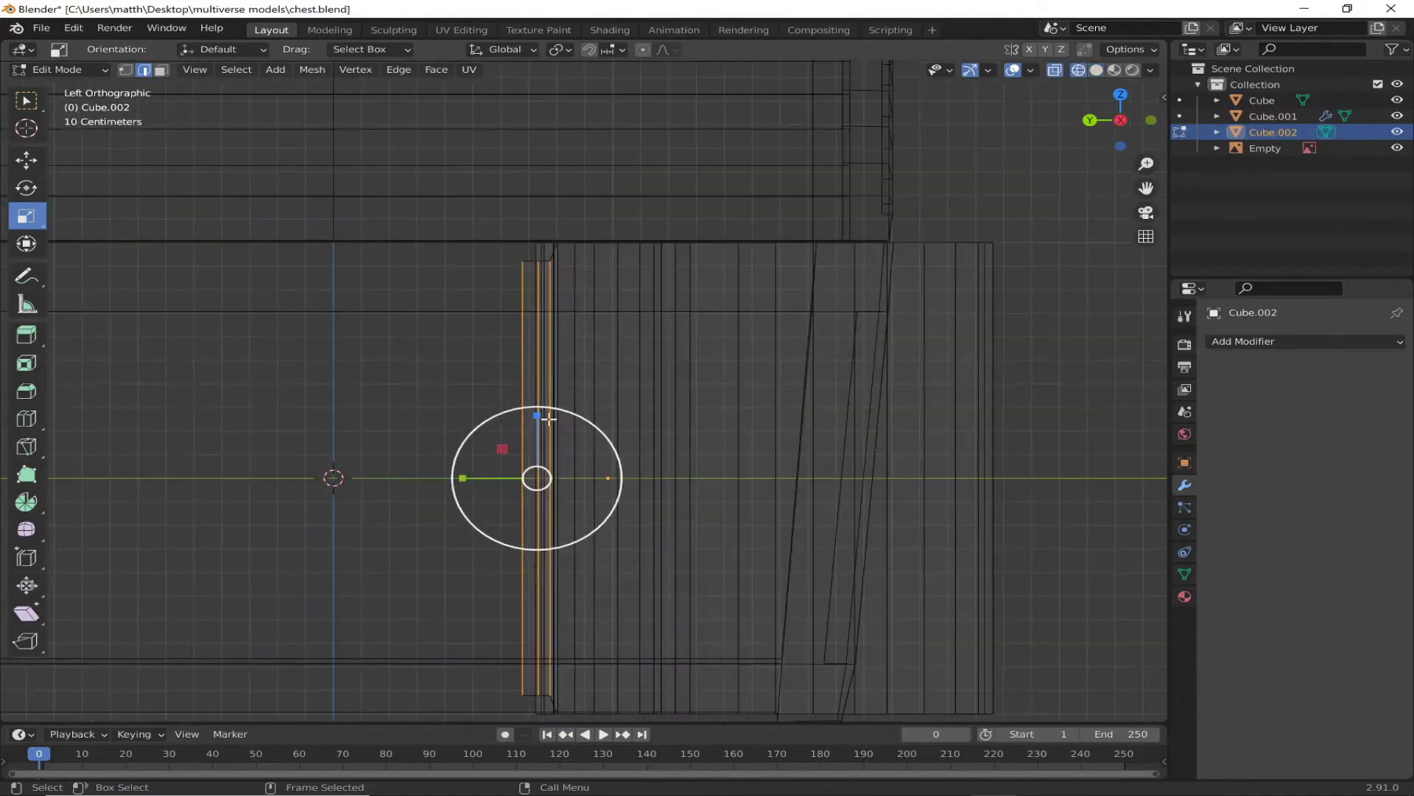
drag(548, 418, 552, 406)
middle_drag(552, 406, 372, 467)
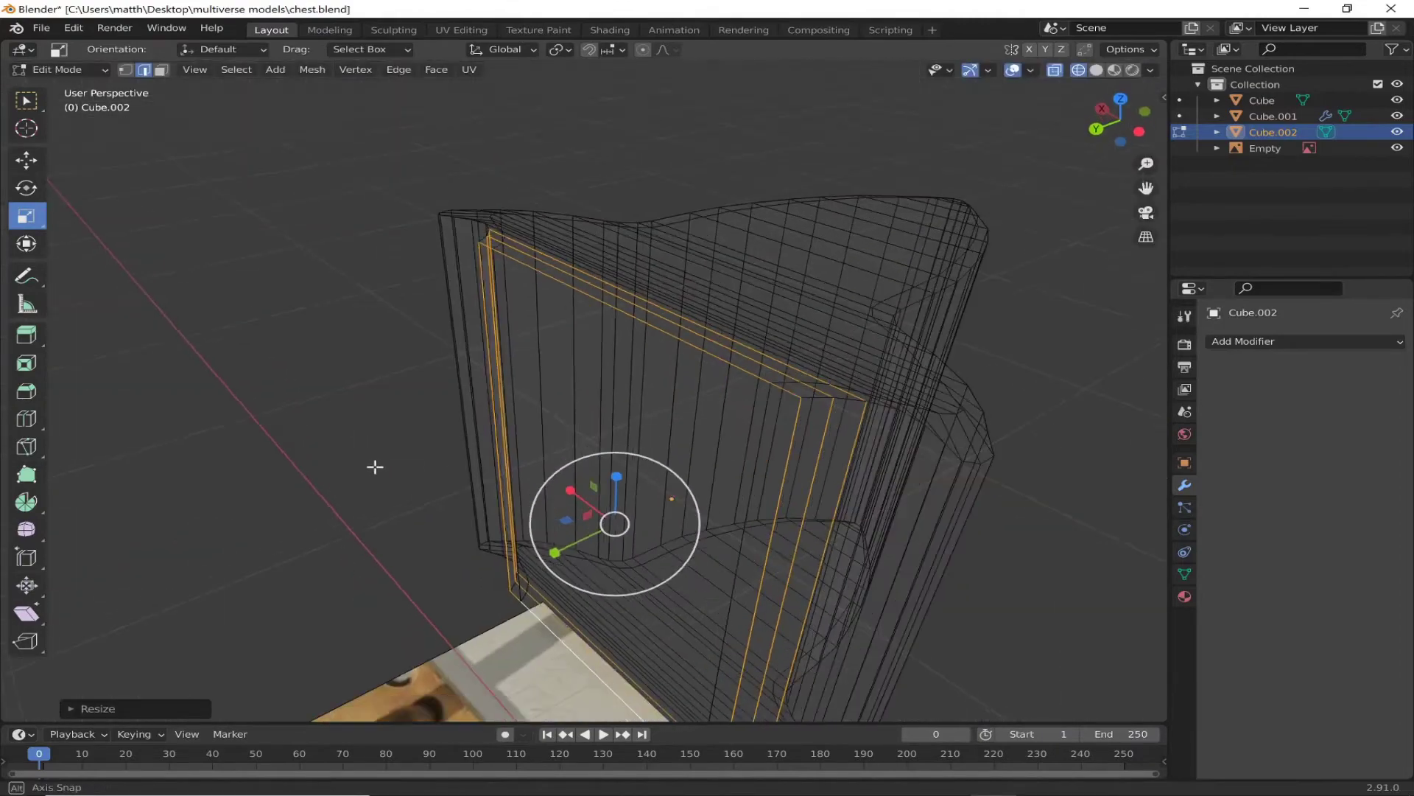
key(alt+z)
key(KP_7)
Step: Extrude the hasp's top edge upward, flatten it on Y, and widen the new top loop
key(e)
key(s)
key(y)
key(0)
key(Return)
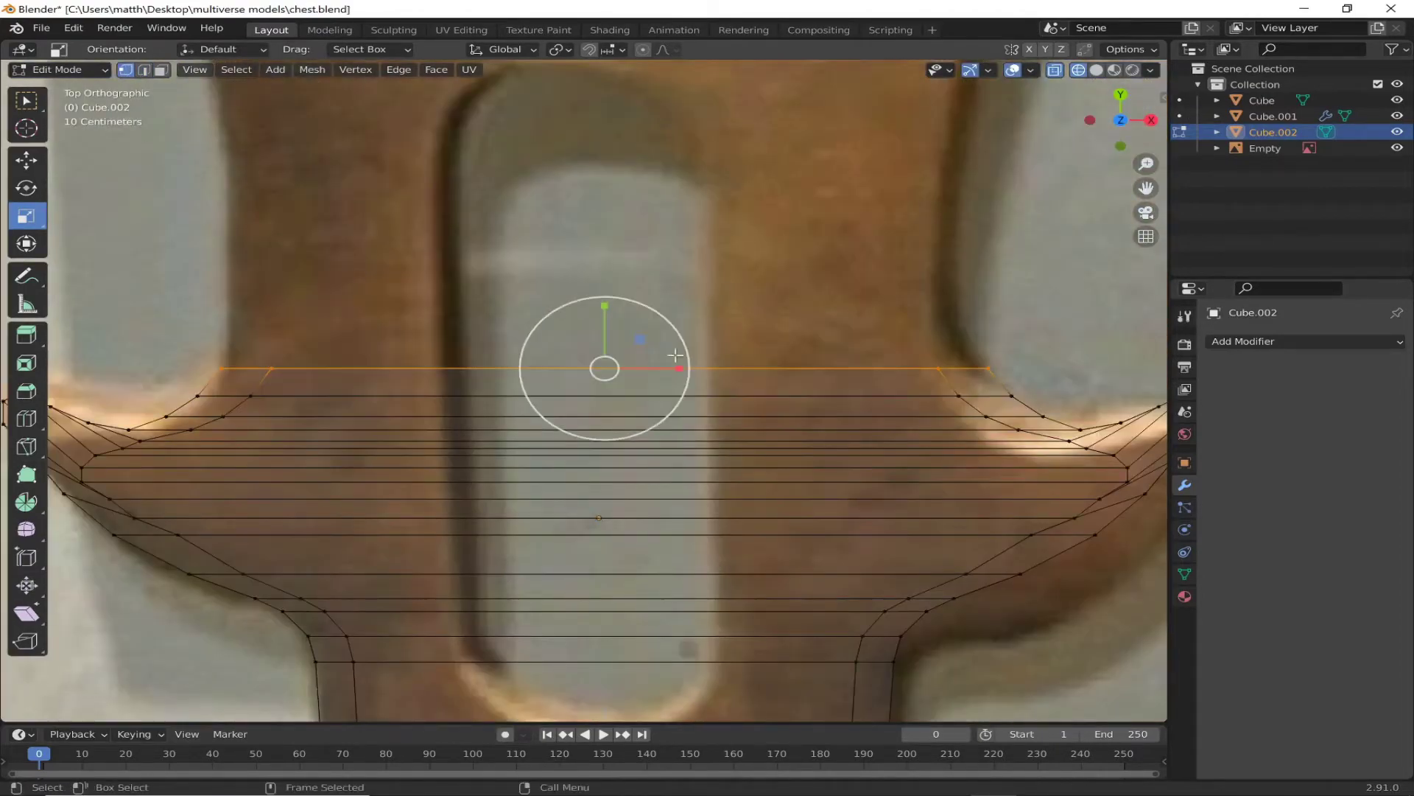
key(e)
click(715, 163)
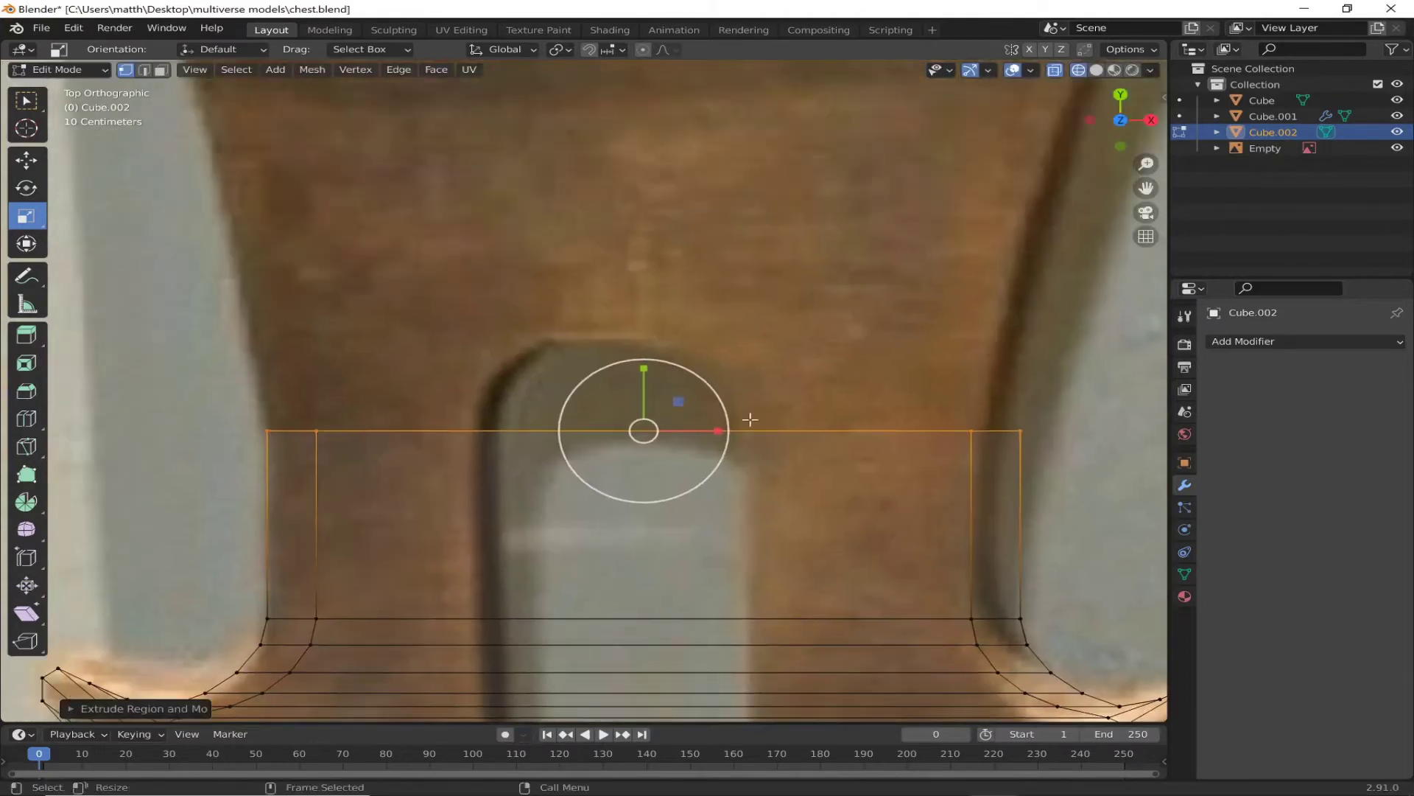
key(s)
click(561, 346)
Step: Extrude further rows upward and widen the top edge to follow the photo outline
shift+middle_drag(561, 346, 561, 506)
key(e)
click(729, 389)
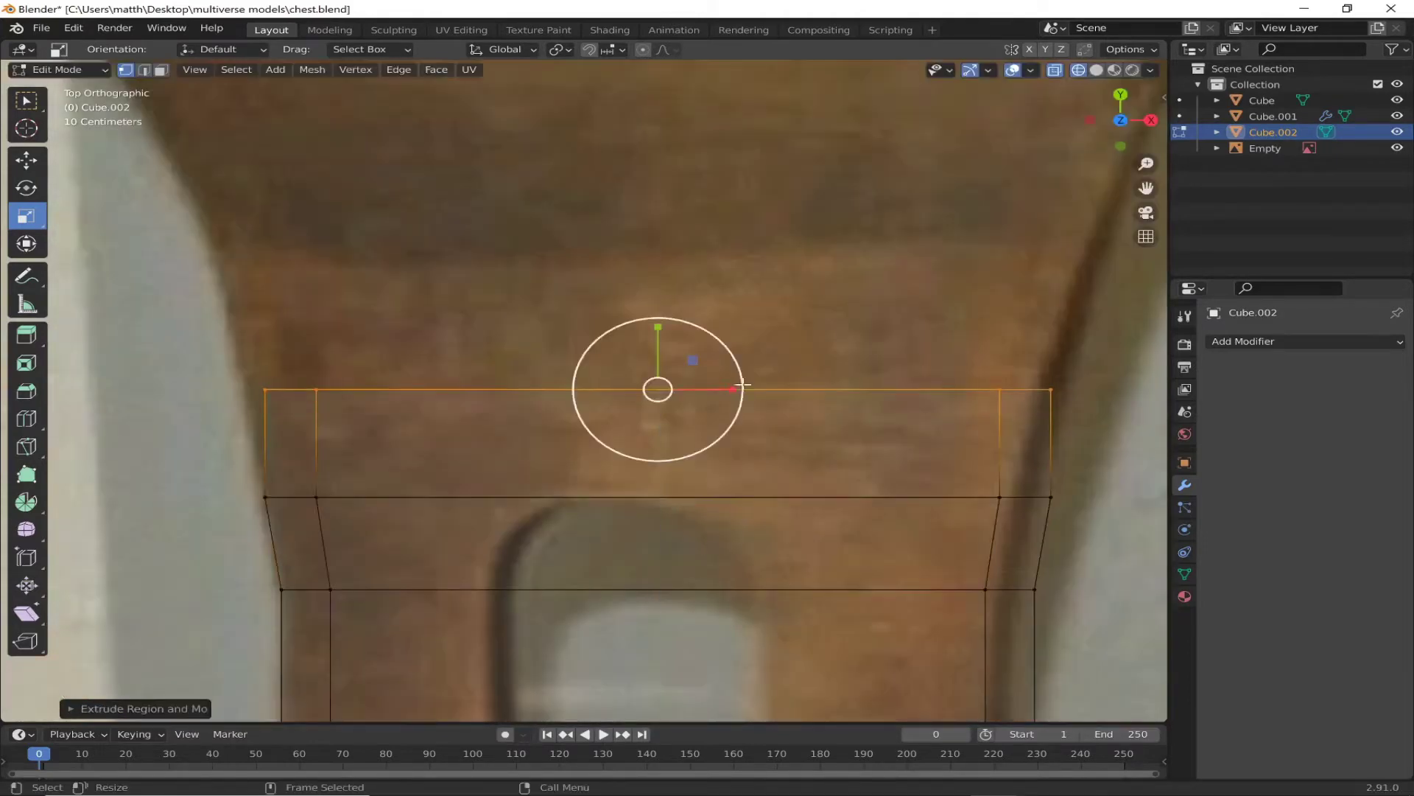
key(e)
click(730, 307)
key(e)
click(733, 234)
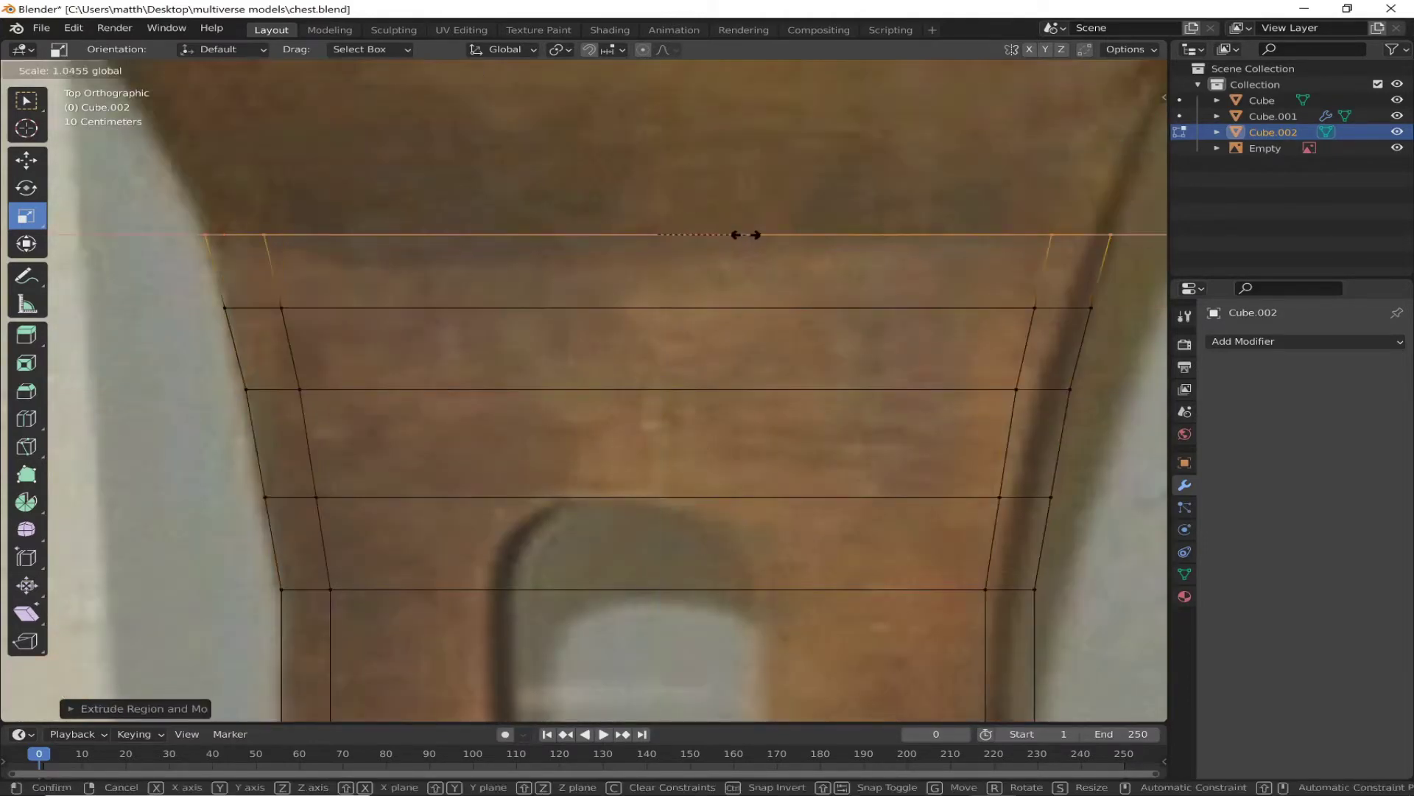
shift+middle_drag(733, 234, 767, 420)
key(s)
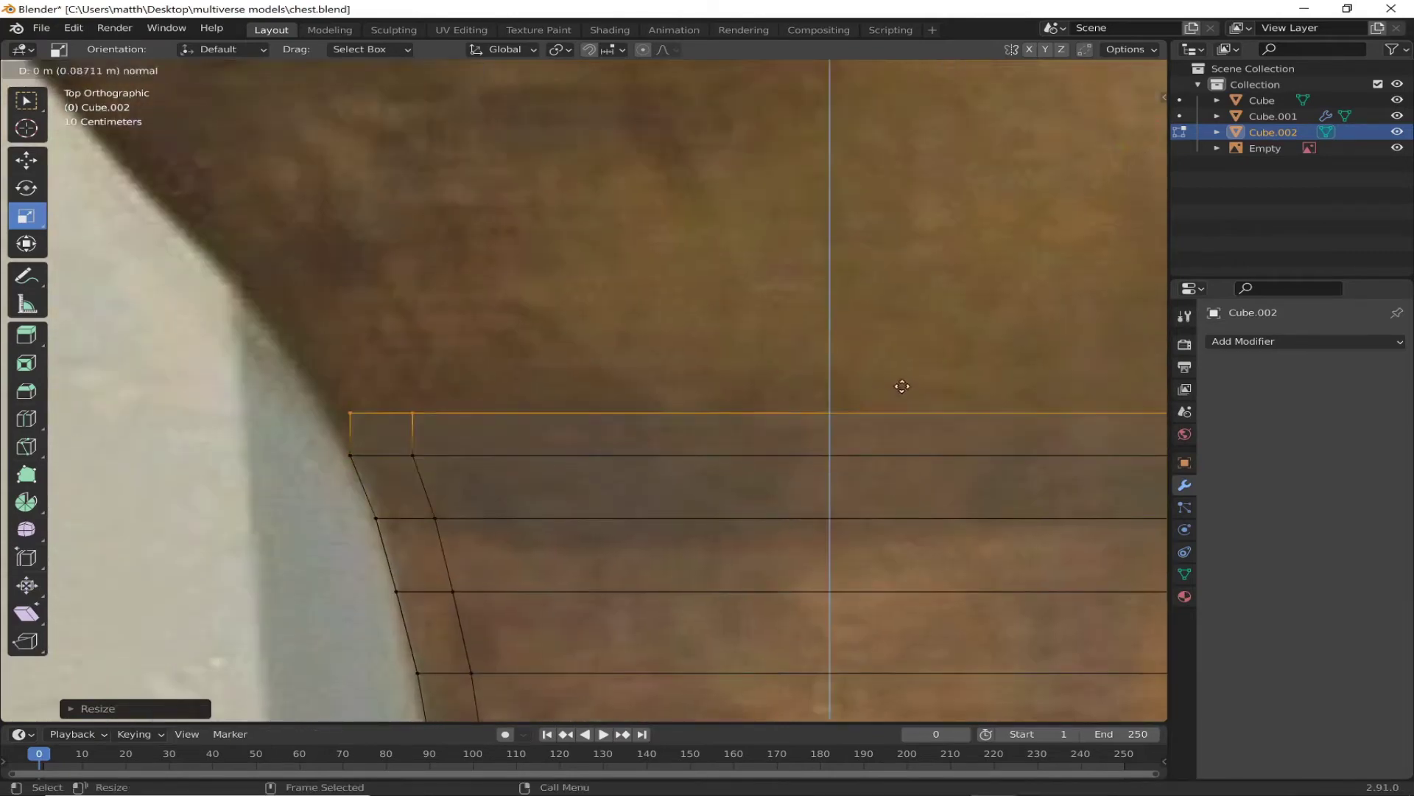
click(907, 363)
scroll(805, 531, up, 2)
Step: Keep extruding the top edge upward toward the hinge barrel in the photo
key(e)
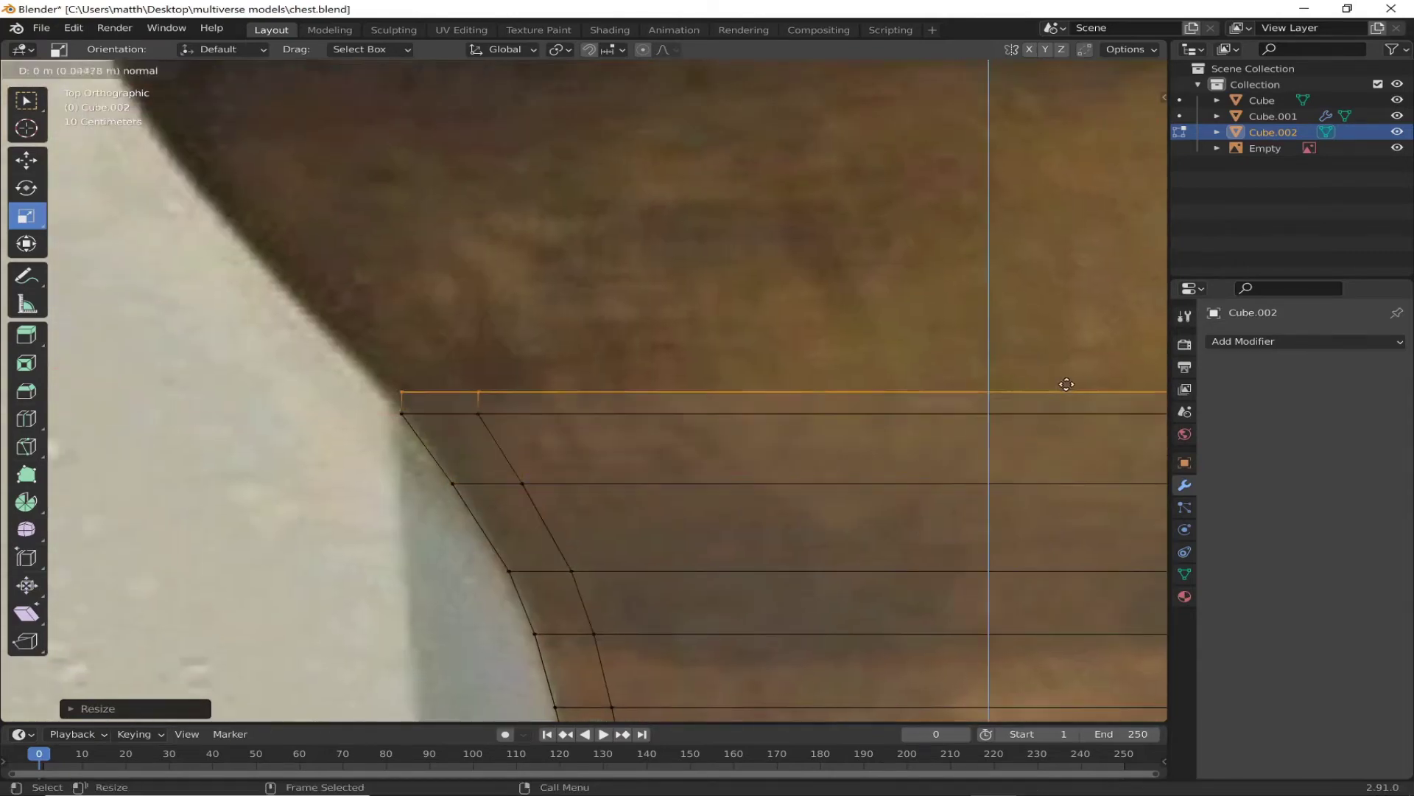
click(1074, 350)
scroll(837, 478, up, 1)
key(e)
click(970, 366)
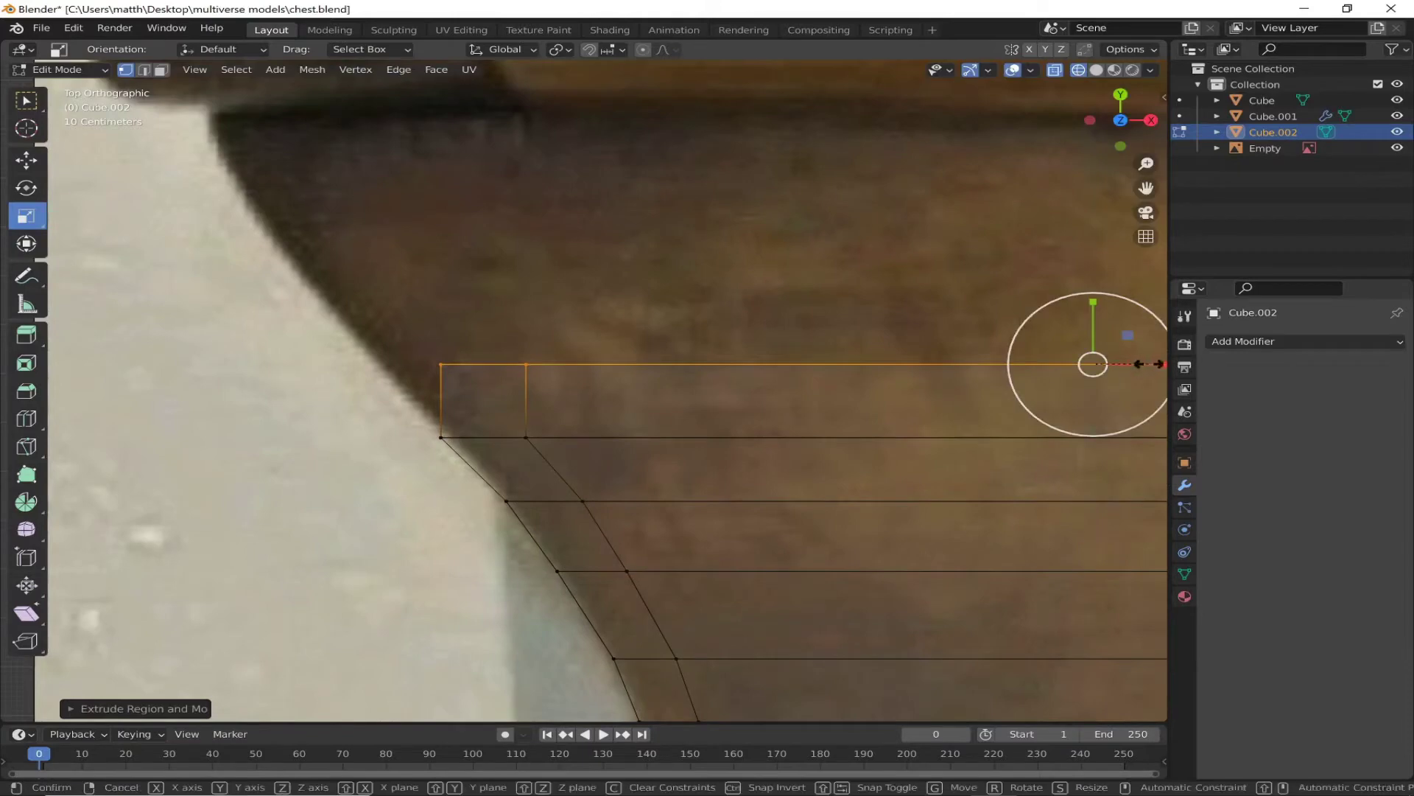
click(11, 366)
key(e)
click(10, 294)
shift+middle_drag(647, 403, 512, 448)
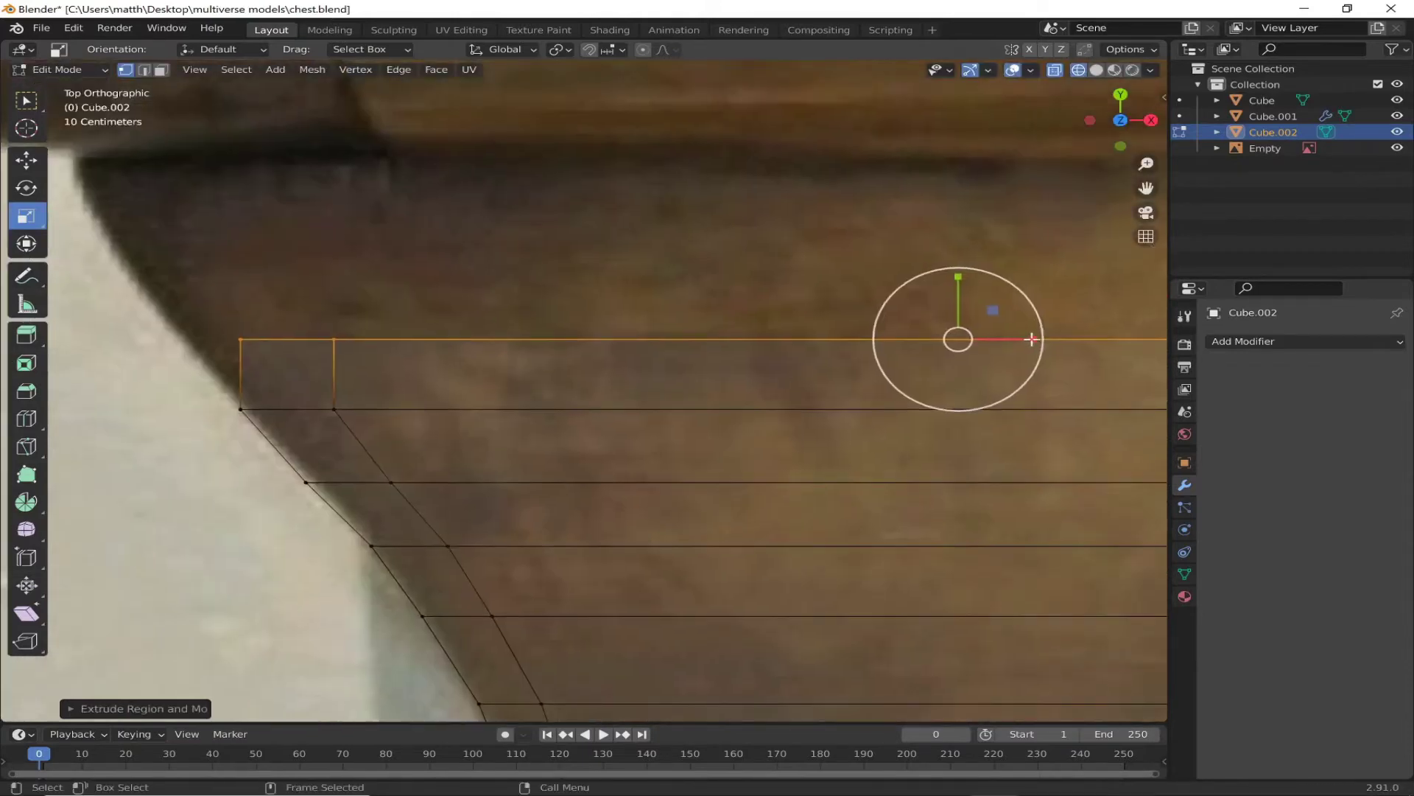
Step: Extrude more top rows and stretch the top edge wider to match the photo
key(e)
click(1033, 277)
drag(1031, 276, 1042, 276)
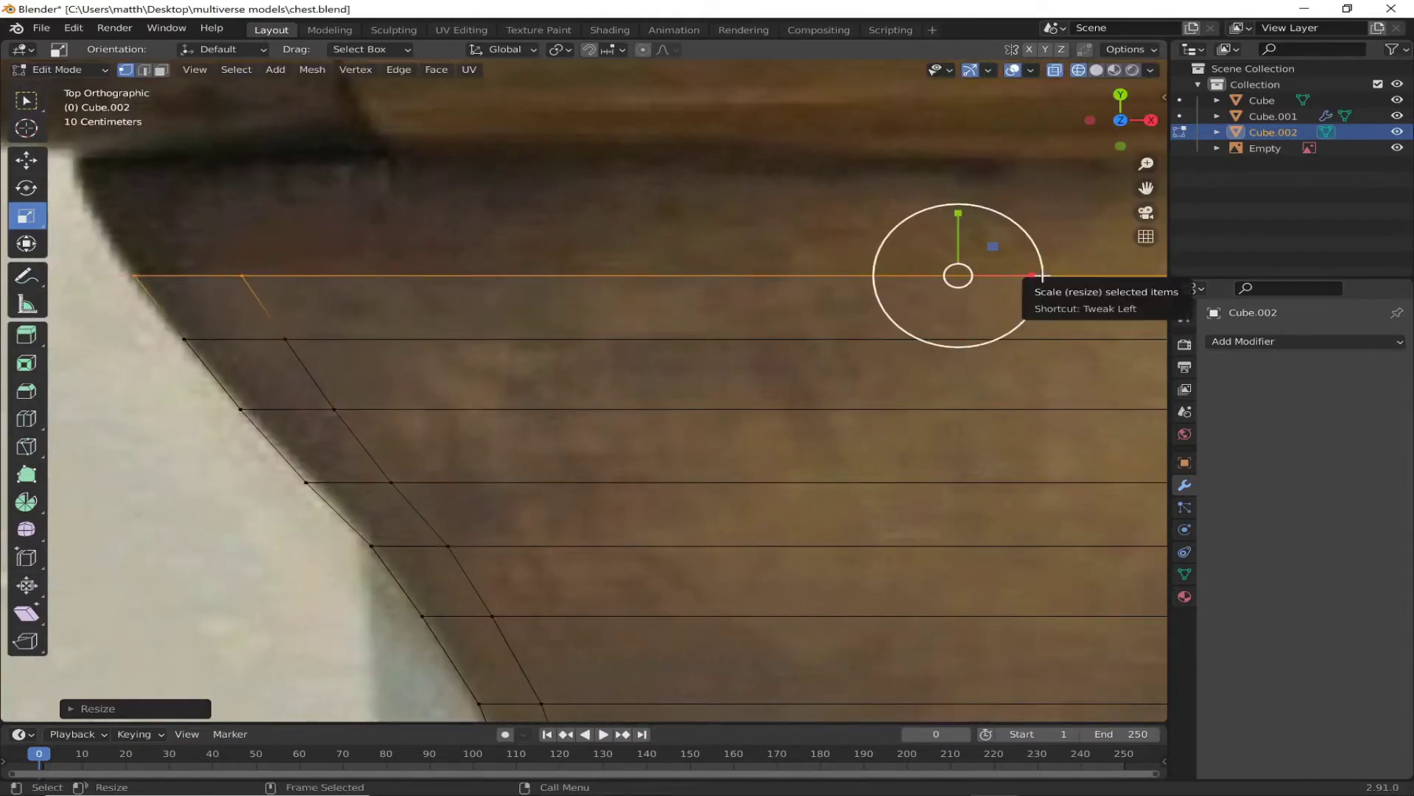
key(e)
click(1032, 215)
key(e)
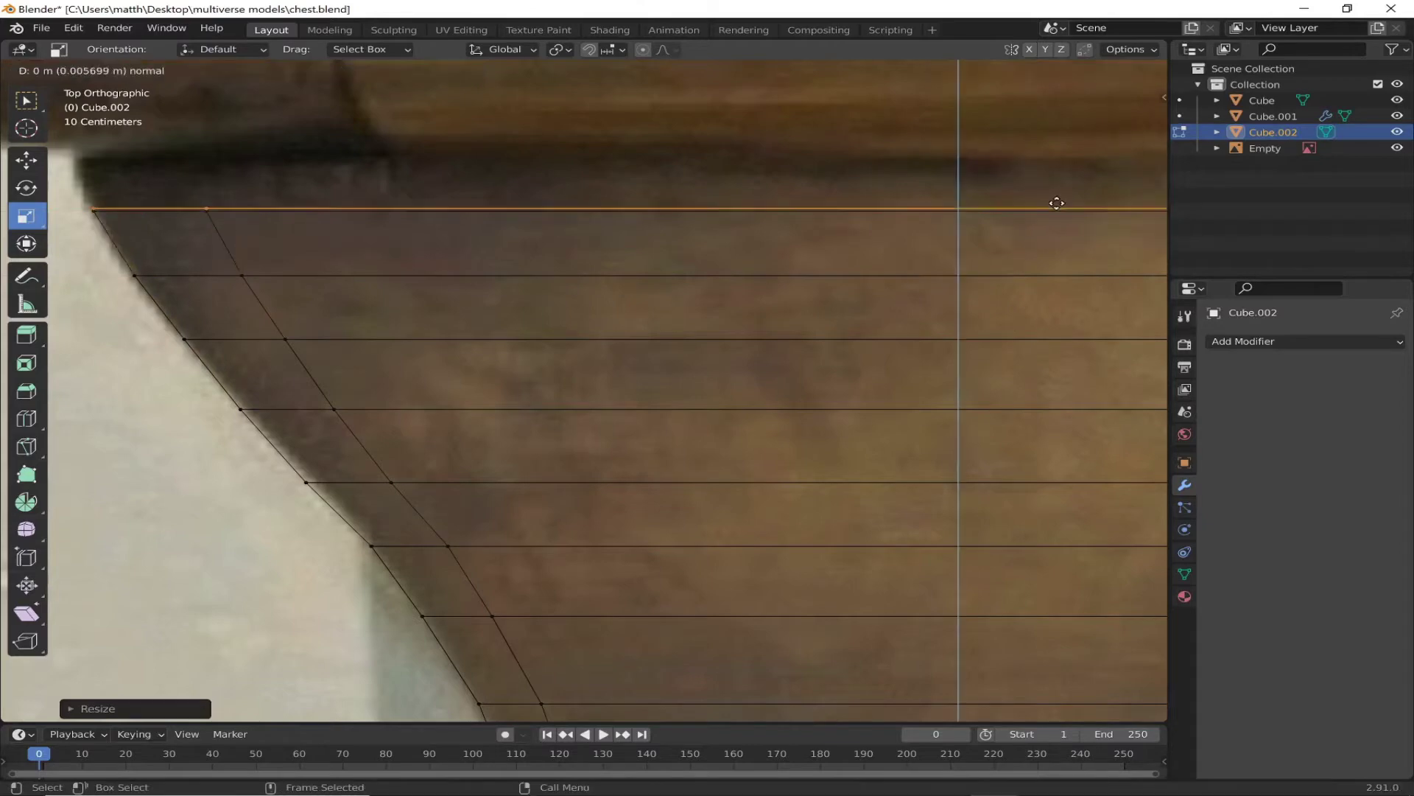
click(1053, 184)
Step: Extrude the final top rows and narrow the topmost edge
key(e)
click(1017, 157)
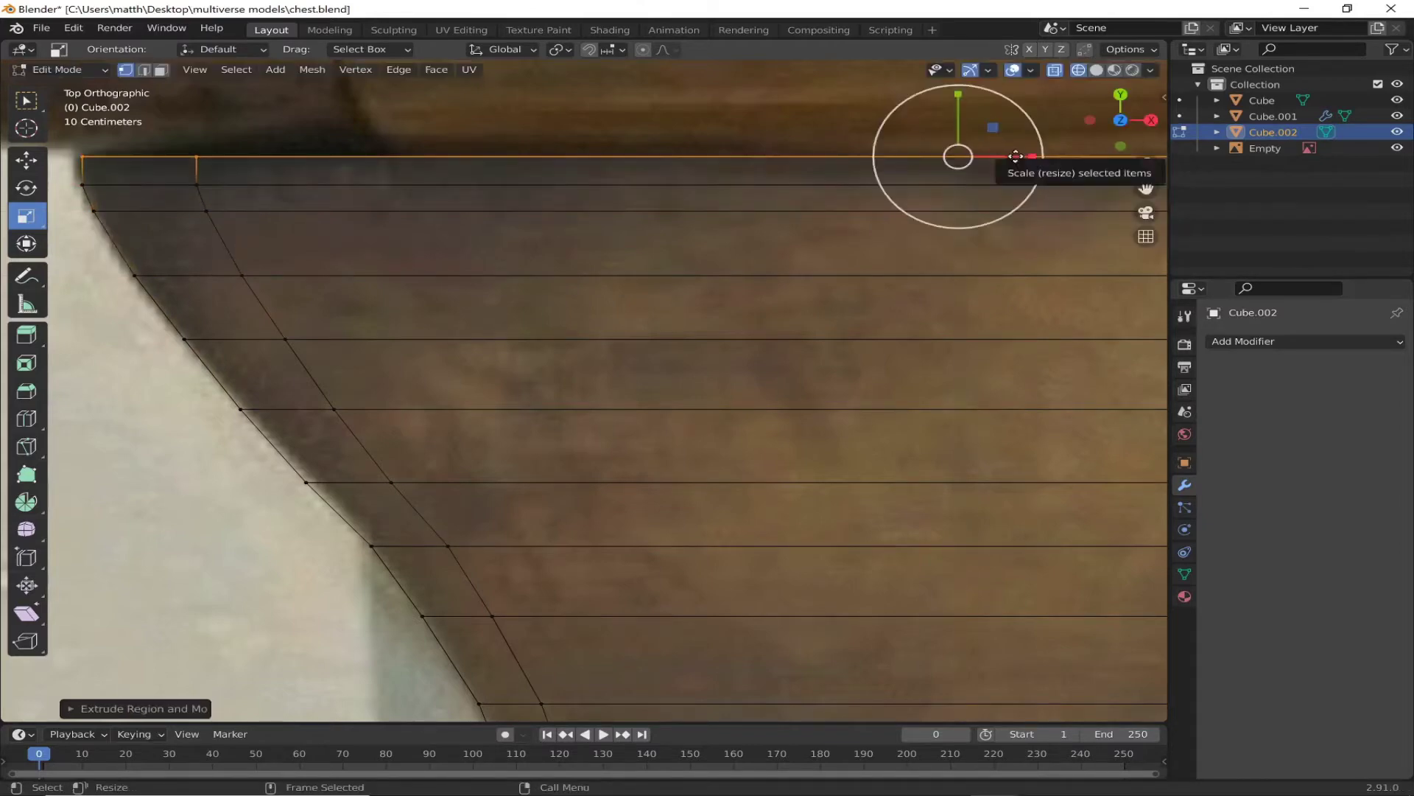
key(e)
key(s)
click(1045, 171)
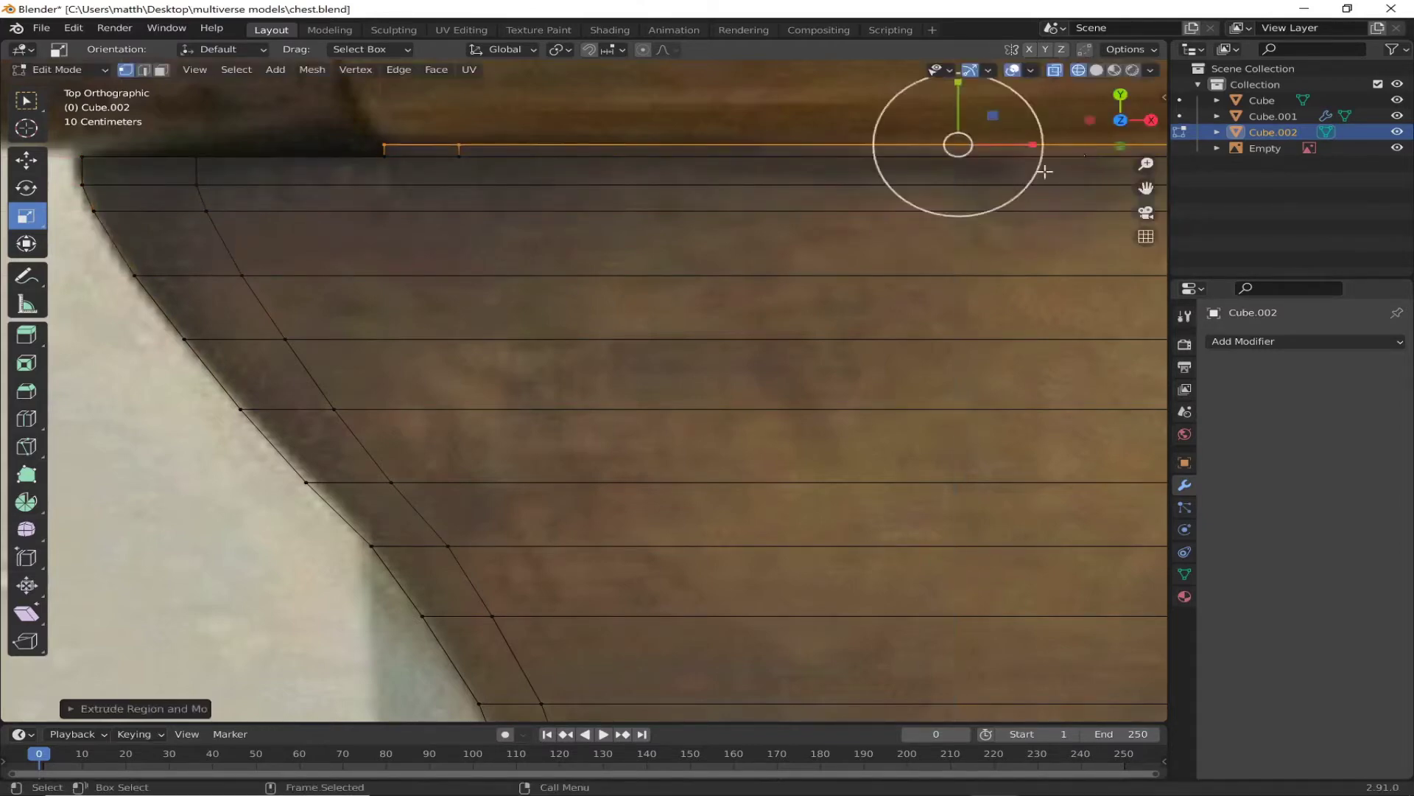
scroll(1045, 170, down, 5)
middle_drag(1045, 171, 720, 489)
Step: Select the whole hasp and scale it along Z into a thin plate
key(a)
key(ctrl+KP_3)
key(s)
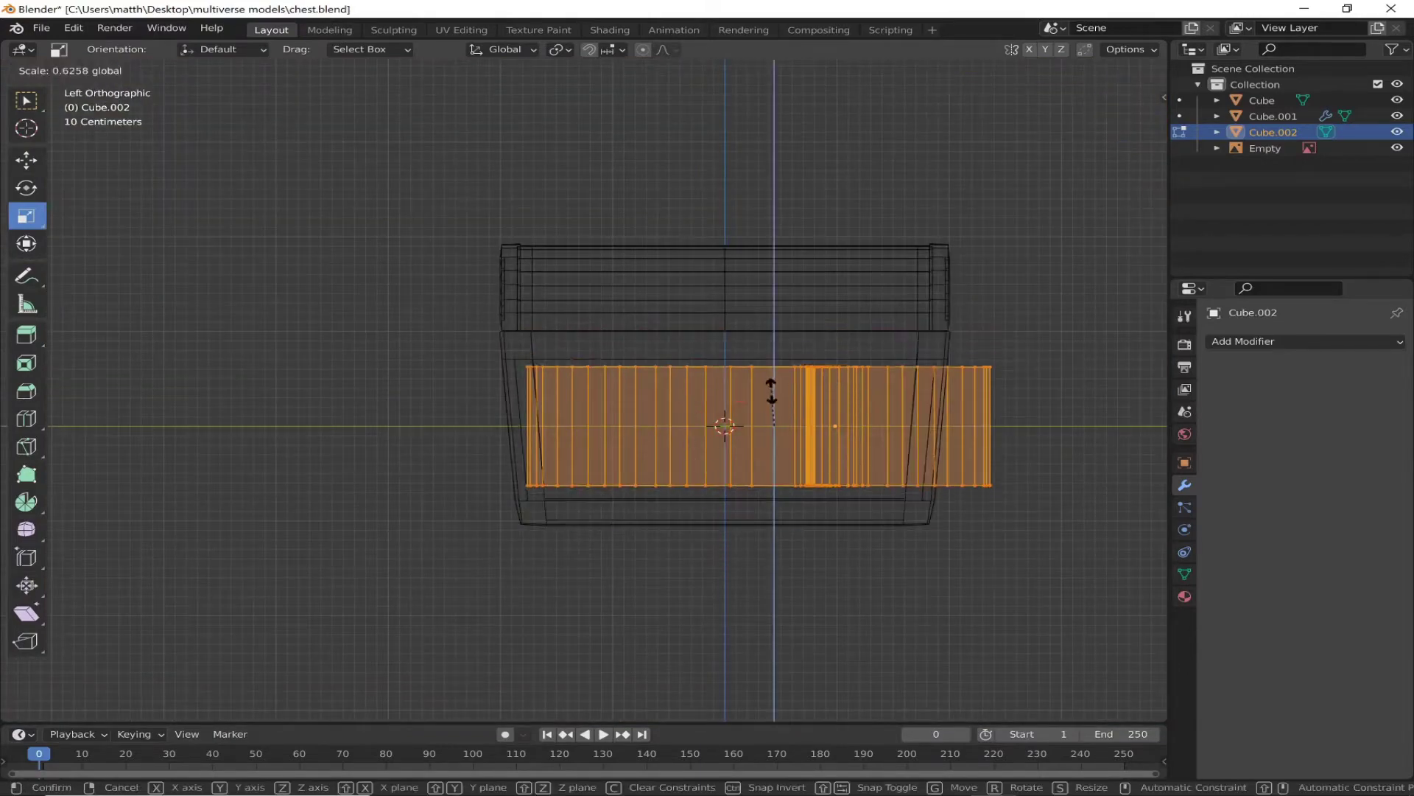
key(z)
click(474, 432)
mouse_move(473, 433)
middle_down()
mouse_move(536, 549)
mouse_move(1114, 114)
middle_up()
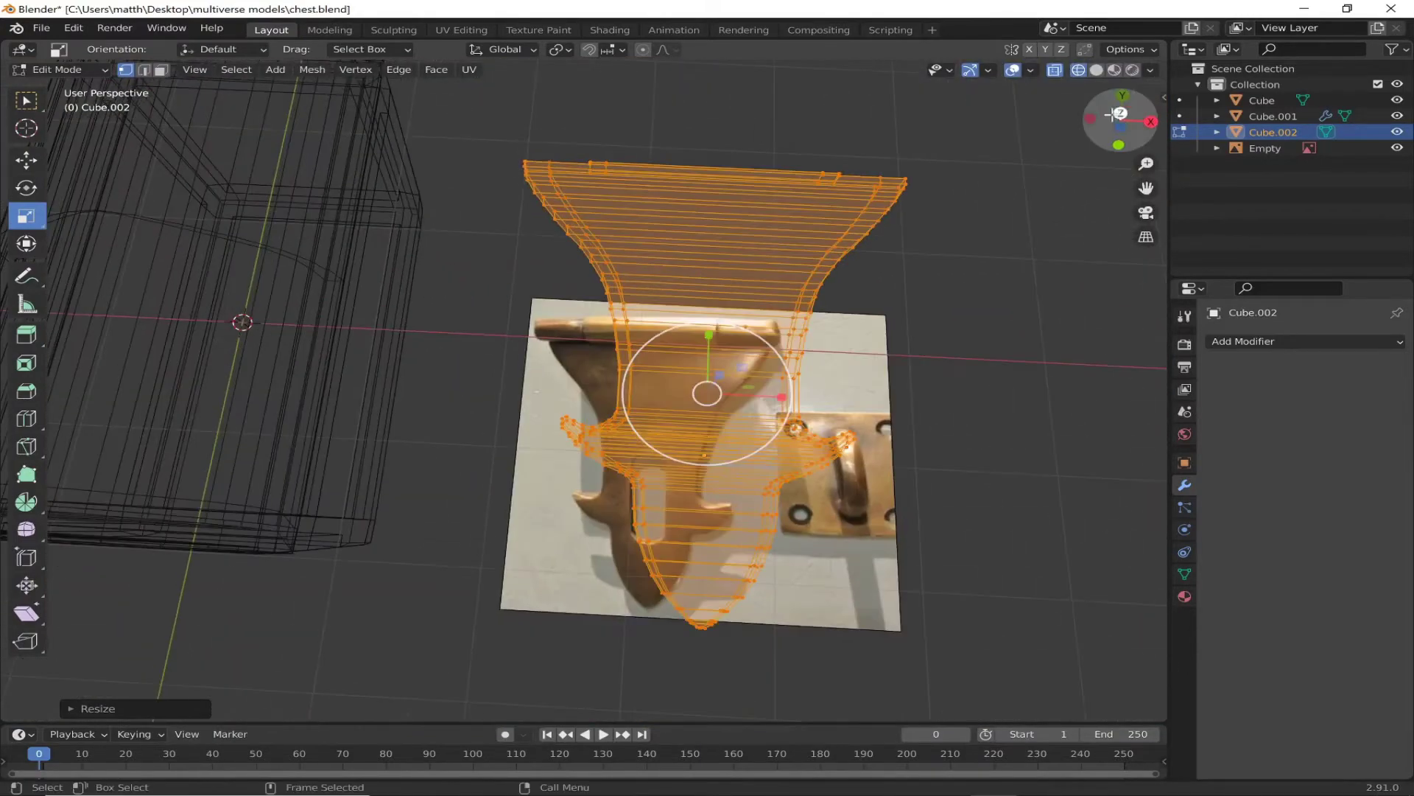
click(1116, 114)
scroll(771, 368, up, 4)
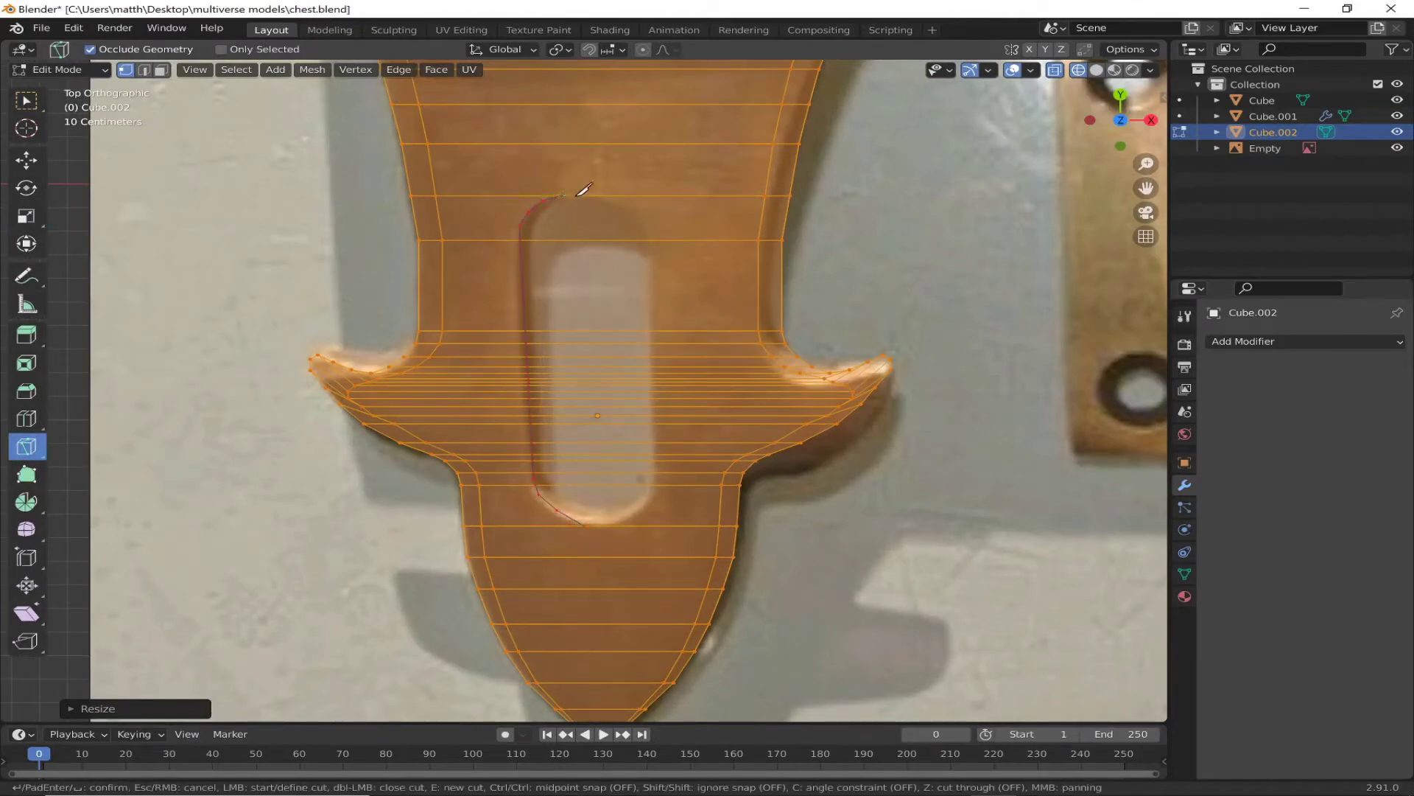
Step: Abandon the knife cut and add a single vertical loop cut through the hasp's centre
scroll(641, 211, up, 3)
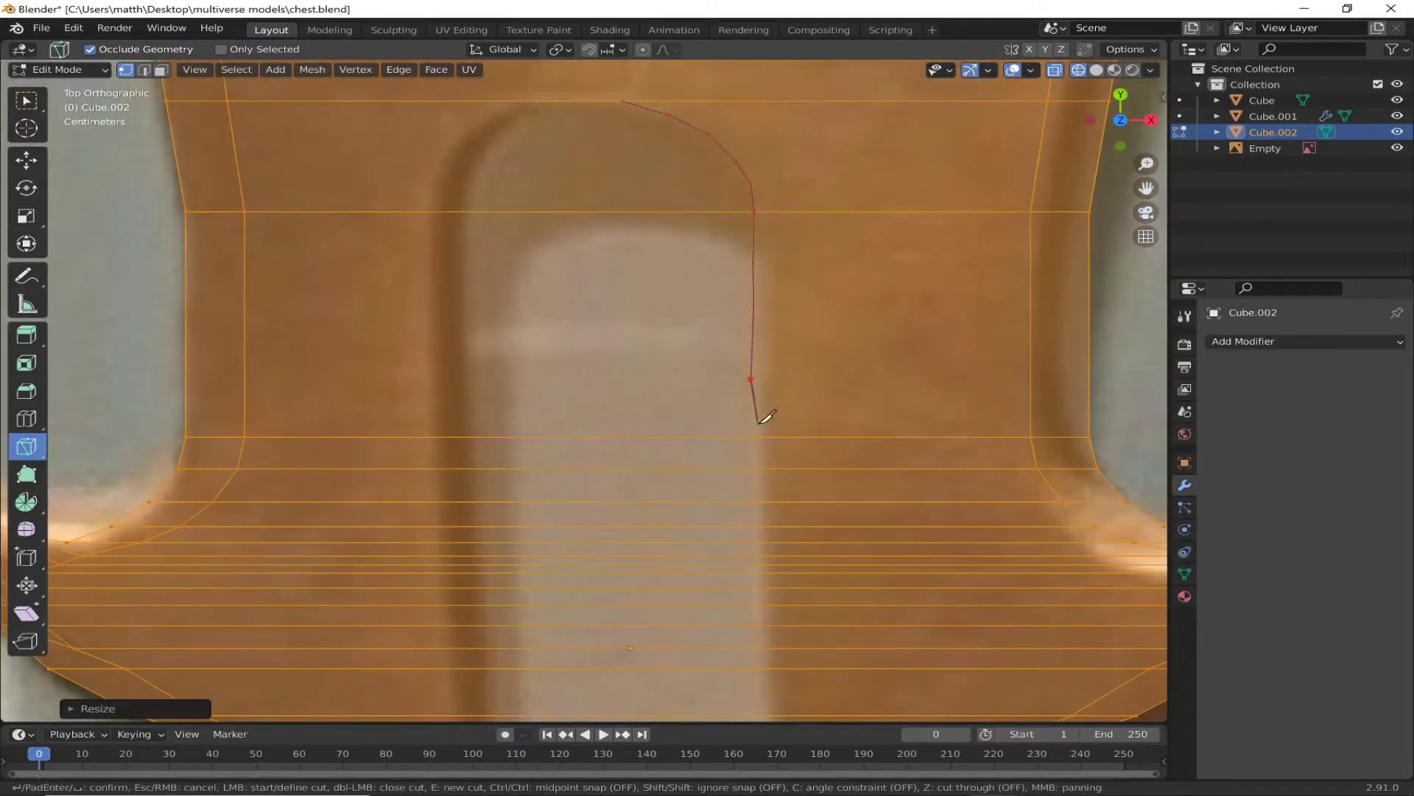
key(Return)
key(Home)
key(ctrl+r)
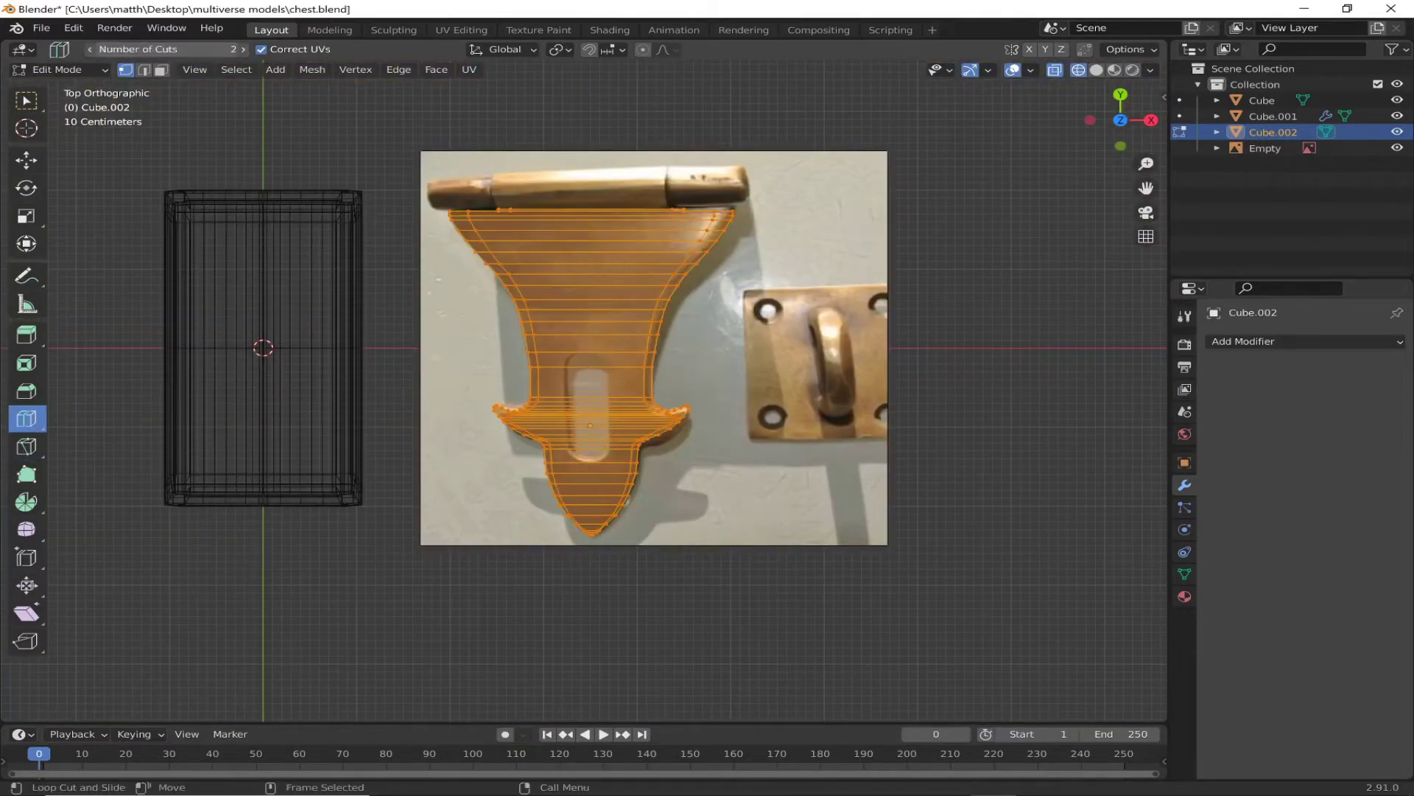
click(89, 49)
click(586, 359)
click(162, 70)
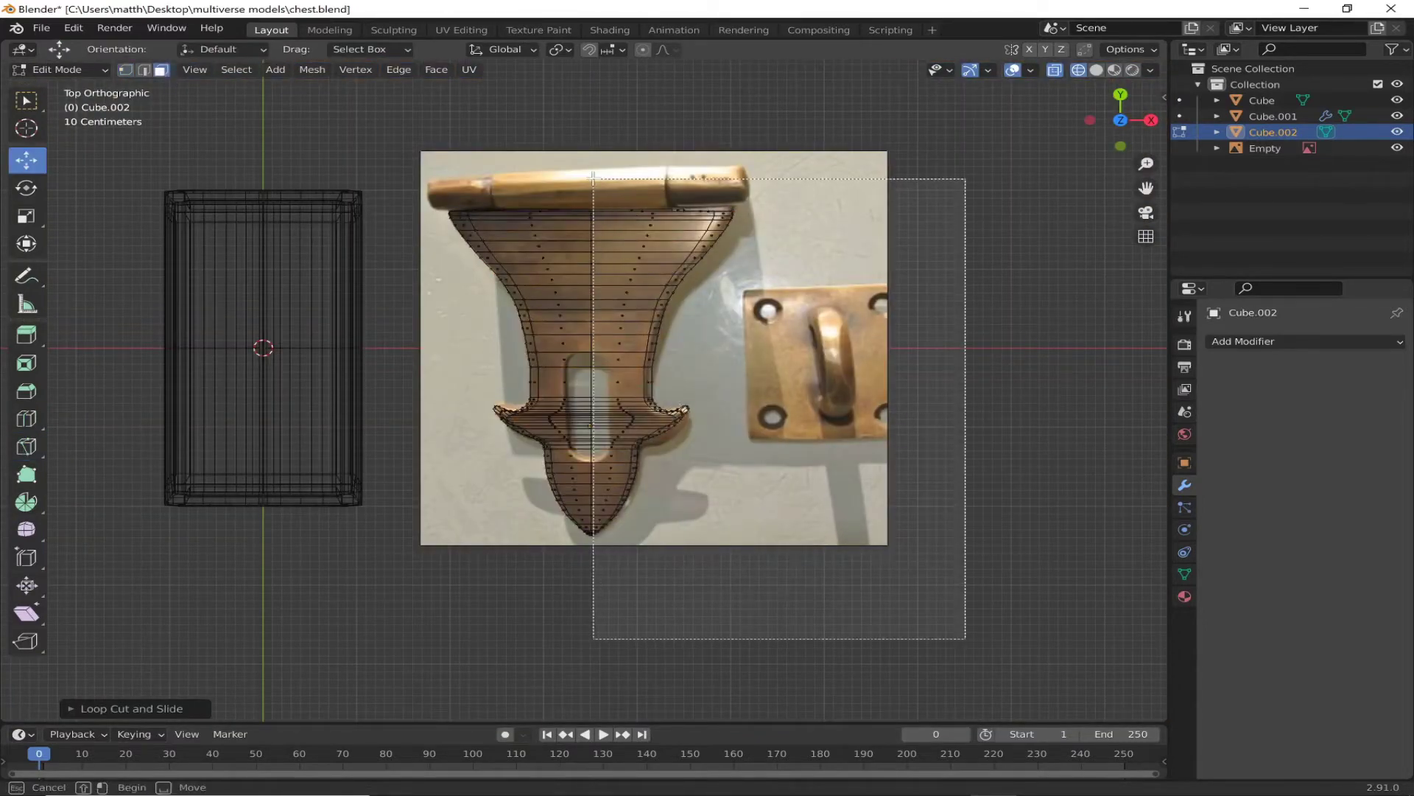
Step: Box-select the right half of the hasp and delete those faces
drag(869, 634, 593, 180)
scroll(520, 541, up, 4)
scroll(520, 541, up, 2)
key(x)
click(520, 540)
scroll(516, 629, down, 2)
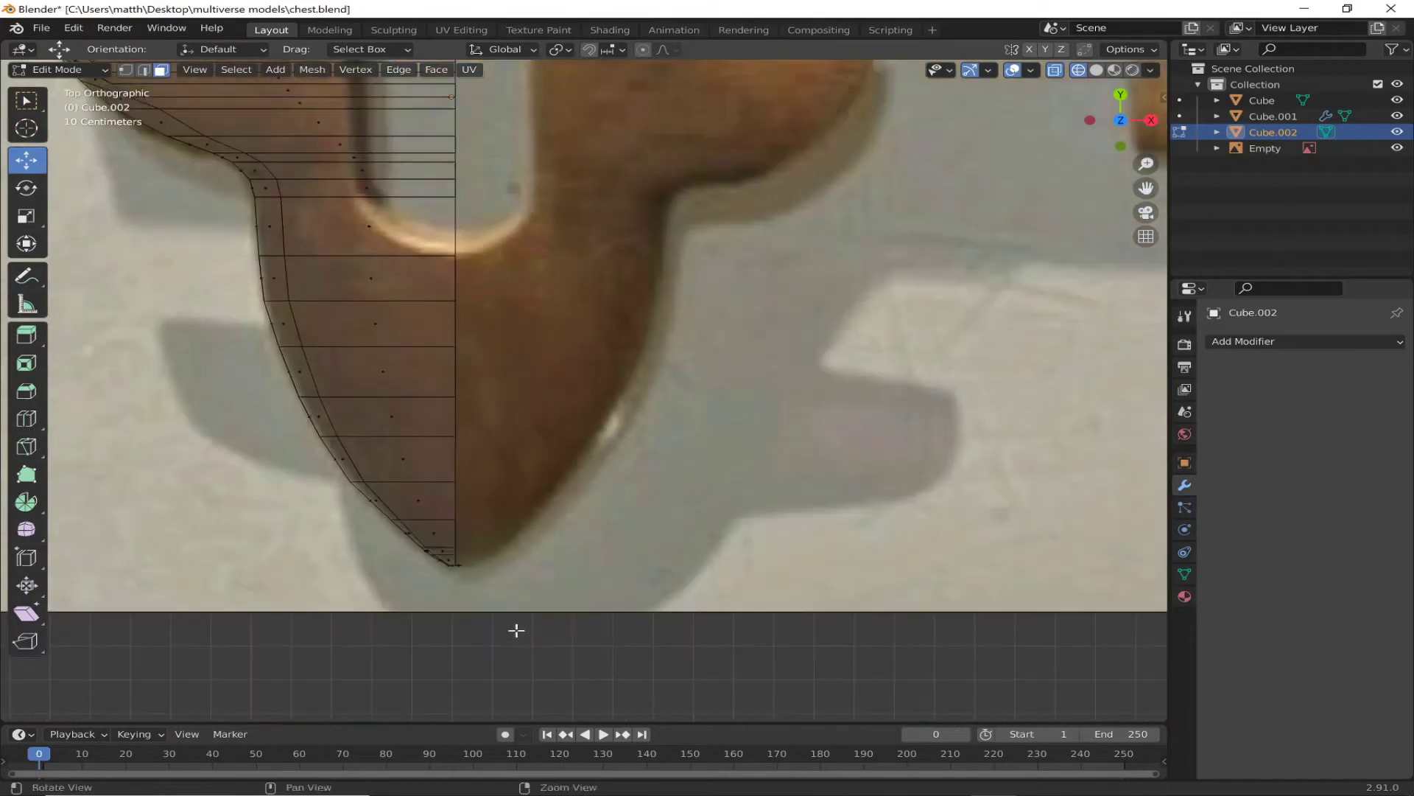
scroll(552, 509, up, 5)
Step: In vertex mode, move two slot-edge vertices to the left
key(1)
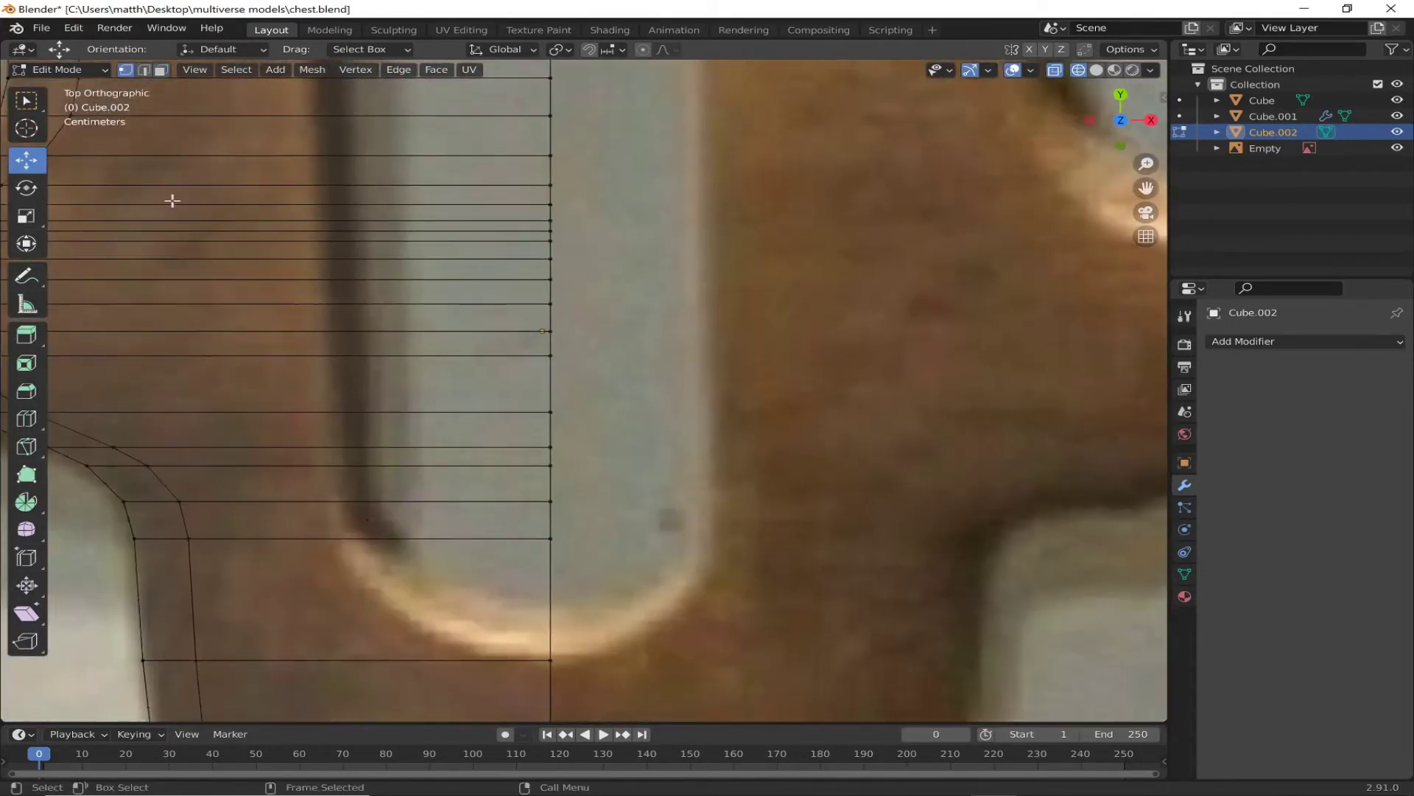
click(339, 538)
click(550, 501)
key(g)
click(338, 499)
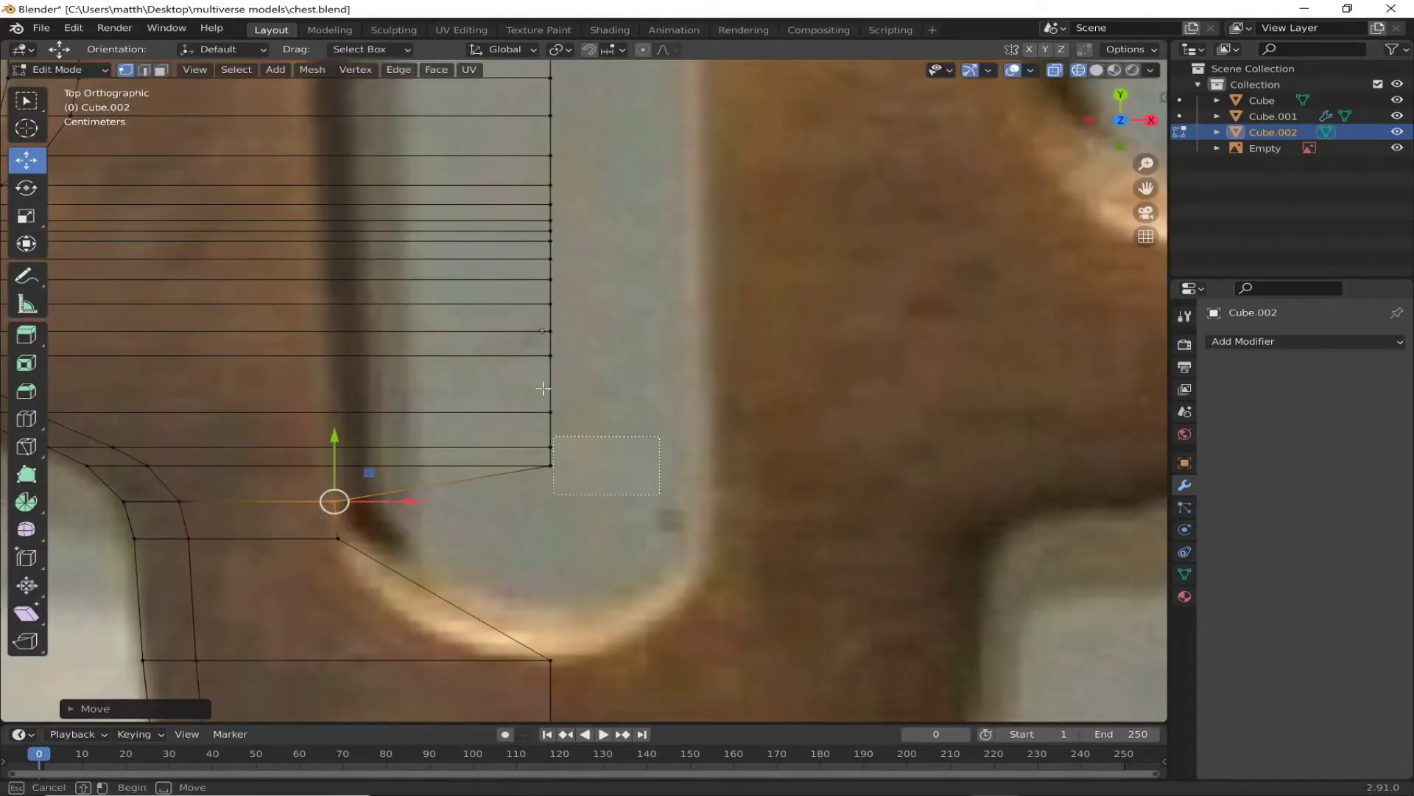
Step: Align the vertex column along the slot horizontally to line up with the slot edge
drag(633, 479, 74, 66)
key(g)
key(x)
key(Escape)
key(KP_Decimal)
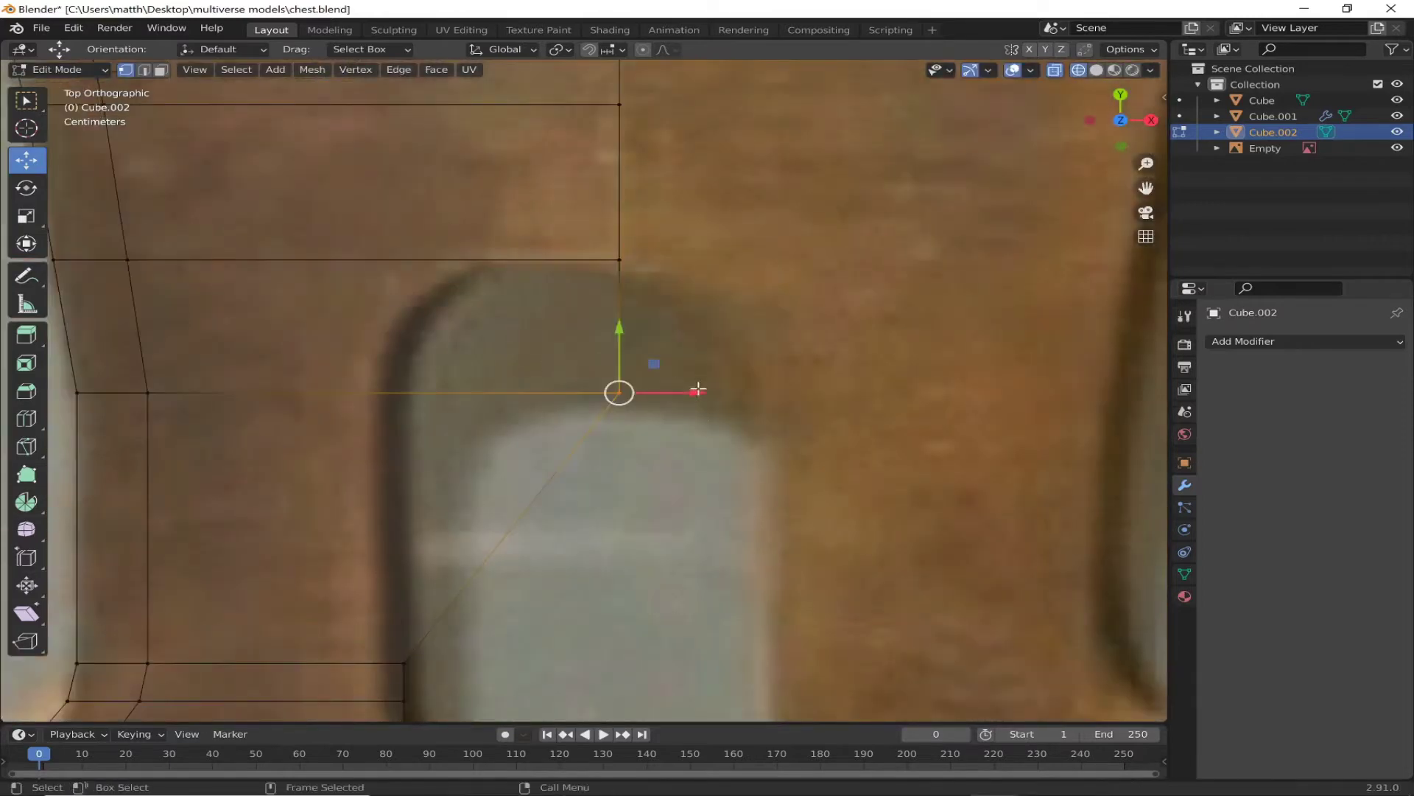
key(g)
key(x)
click(448, 392)
scroll(454, 429, up, 3)
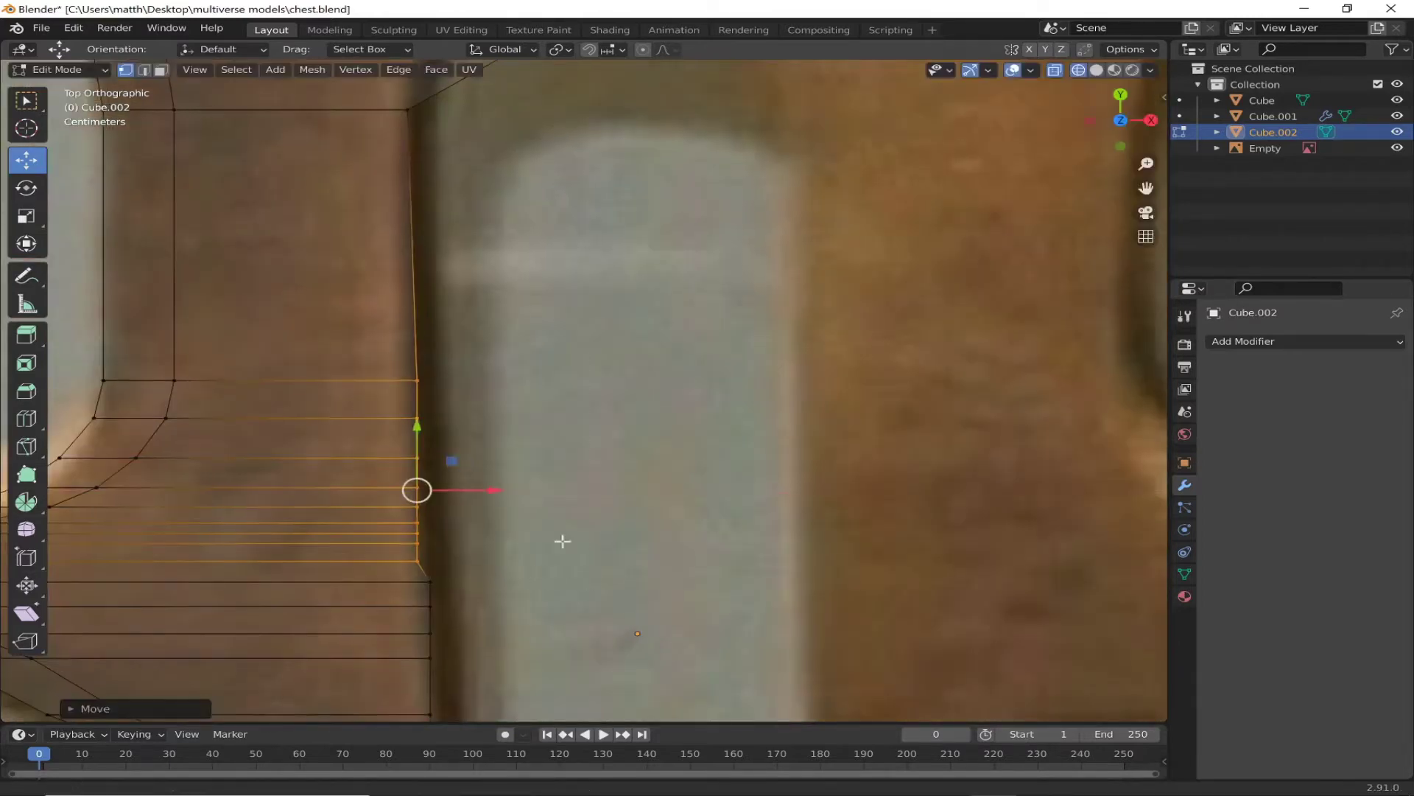
shift+middle_drag(495, 495, 435, 193)
Step: Slide two lower vertices along X to fit the slot sides
drag(435, 193, 557, 573)
key(g)
key(x)
click(543, 369)
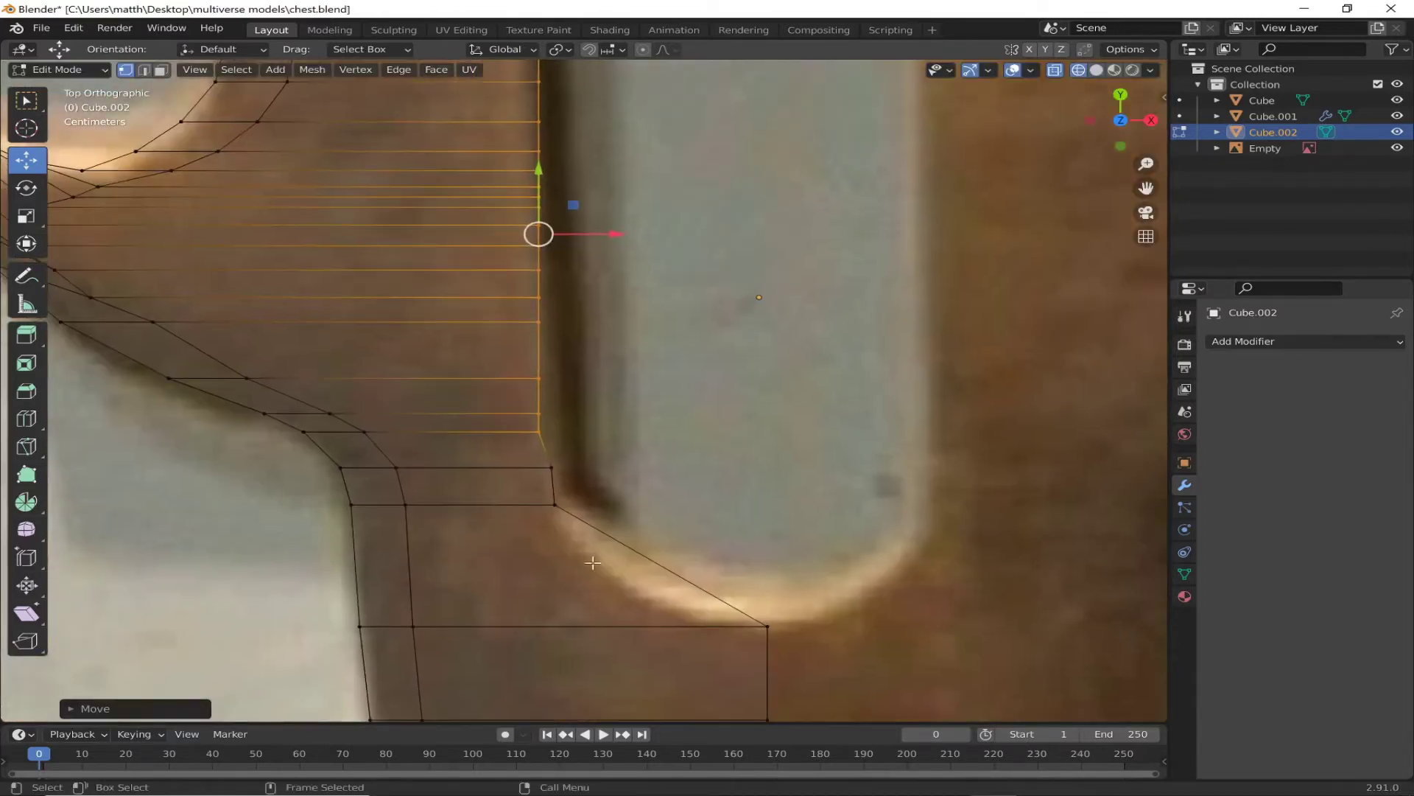
click(560, 504)
key(g)
key(x)
click(629, 500)
Step: Loop-cut the lower faces and fit the new loop to the slot bottom curve
click(26, 418)
click(653, 581)
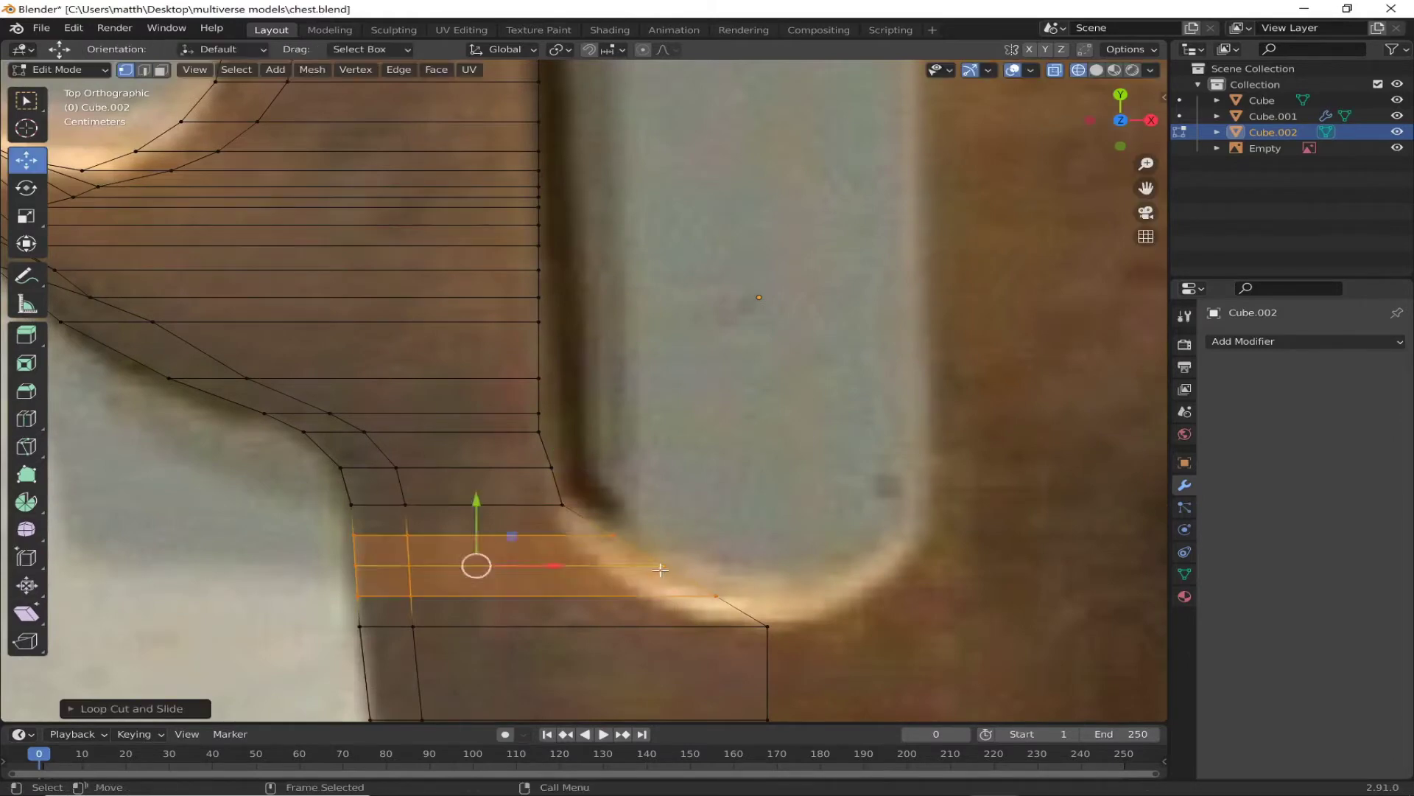
key(g)
key(x)
click(672, 542)
key(g)
key(x)
click(695, 563)
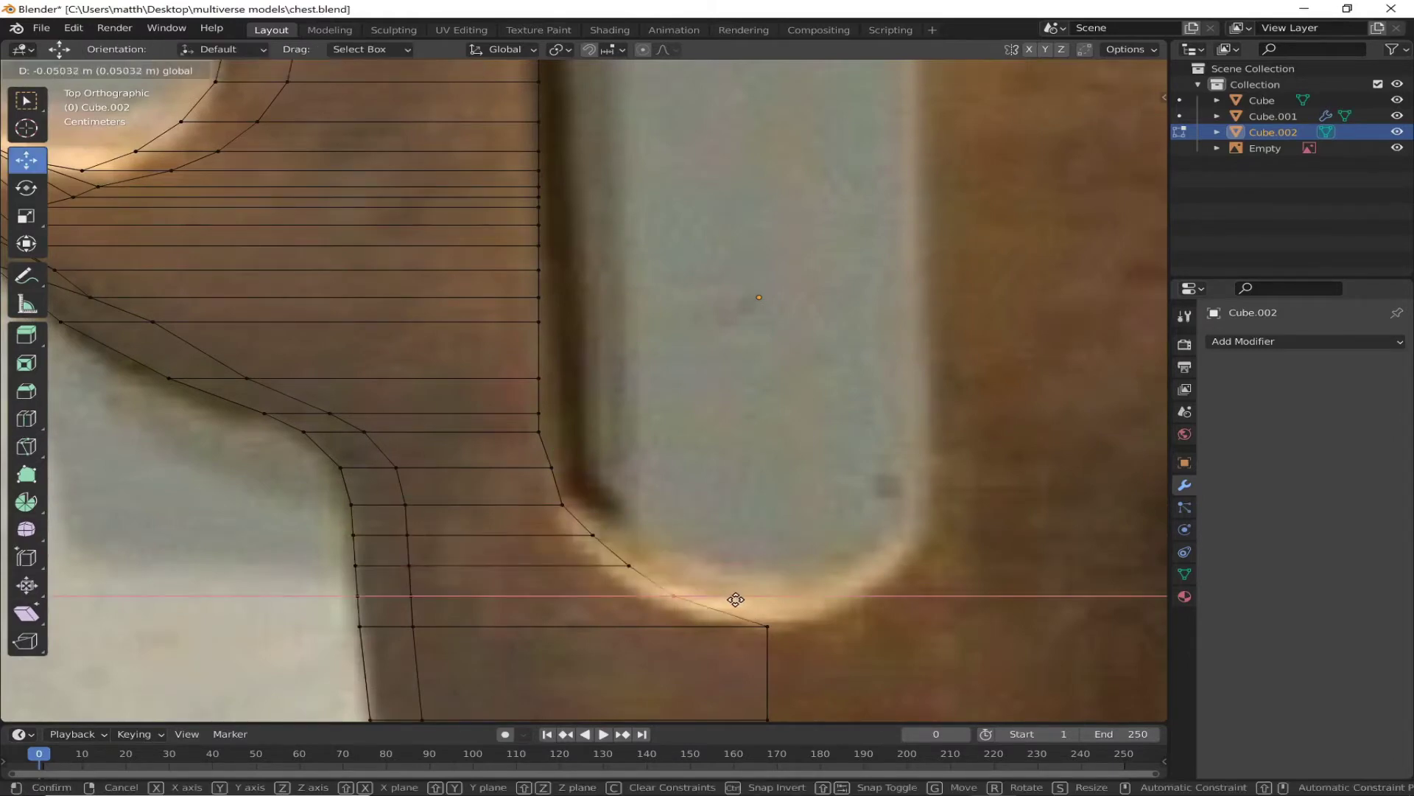
Step: Shift the arch-top vertices left so they follow the slot's rounded arch
mouse_move(666, 593)
shift+middle_down()
mouse_move(644, 294)
mouse_move(620, 523)
mouse_move(623, 696)
shift+middle_up()
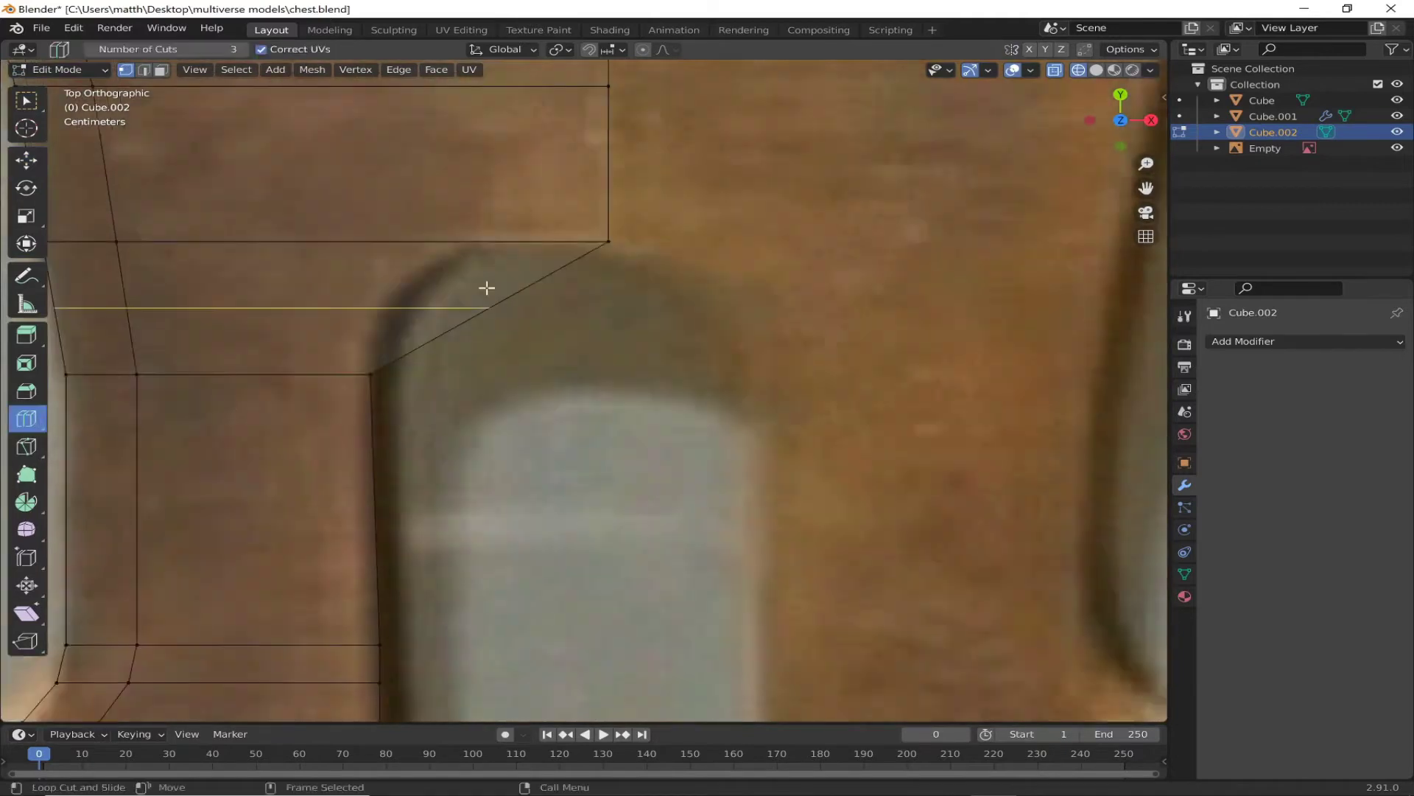
click(546, 274)
drag(621, 274, 591, 235)
drag(499, 304, 404, 306)
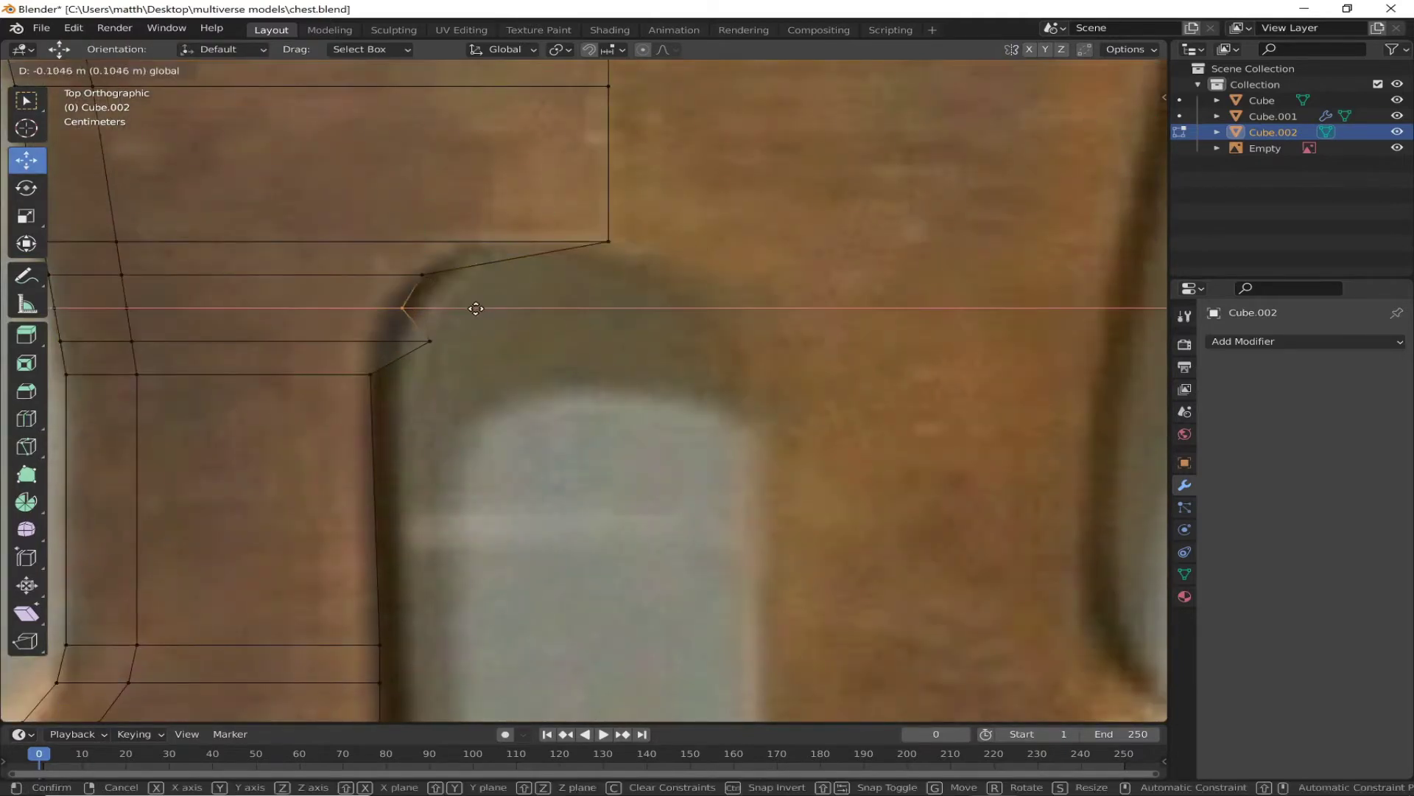
click(429, 341)
drag(514, 343, 458, 346)
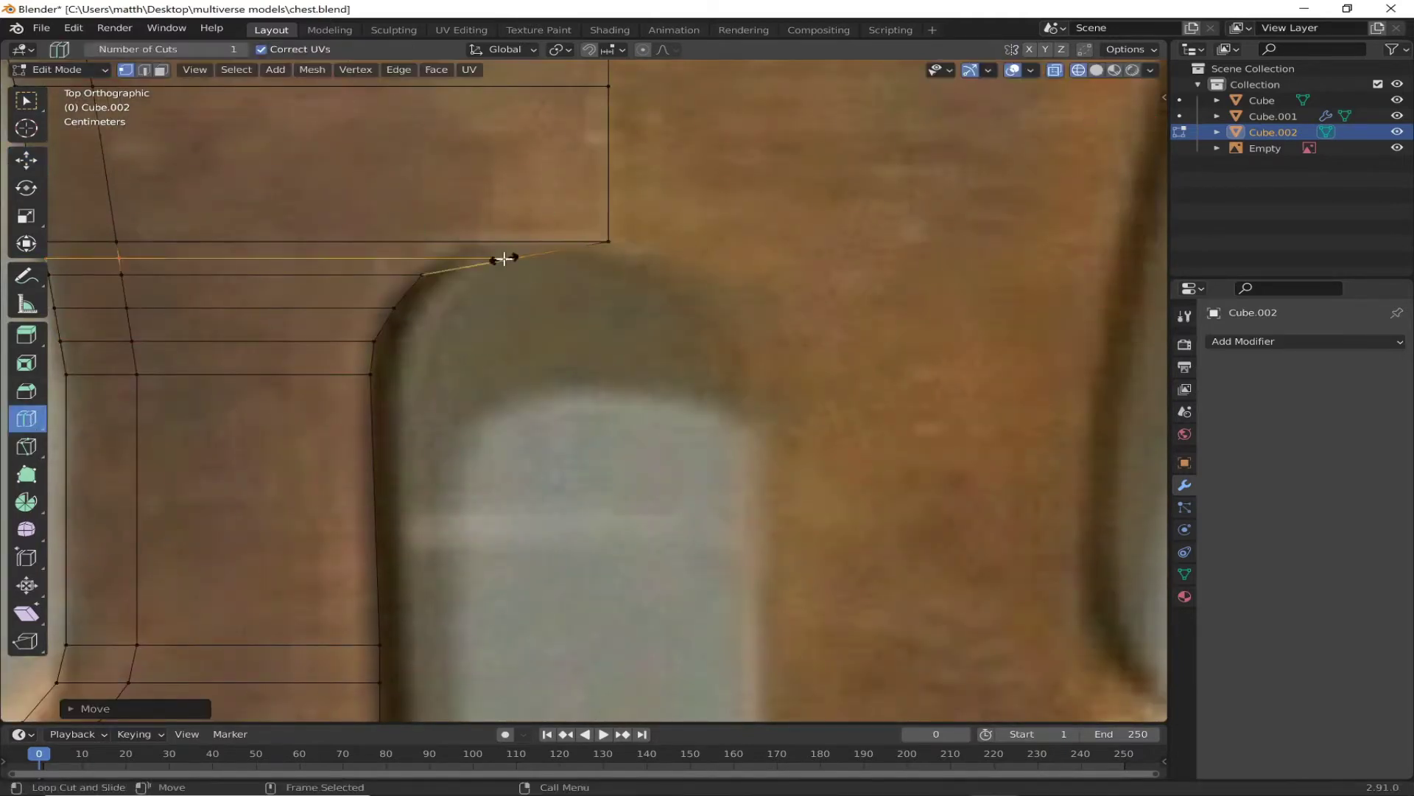
mouse_move(504, 258)
mouse_down()
mouse_move(540, 258)
mouse_move(454, 258)
mouse_up()
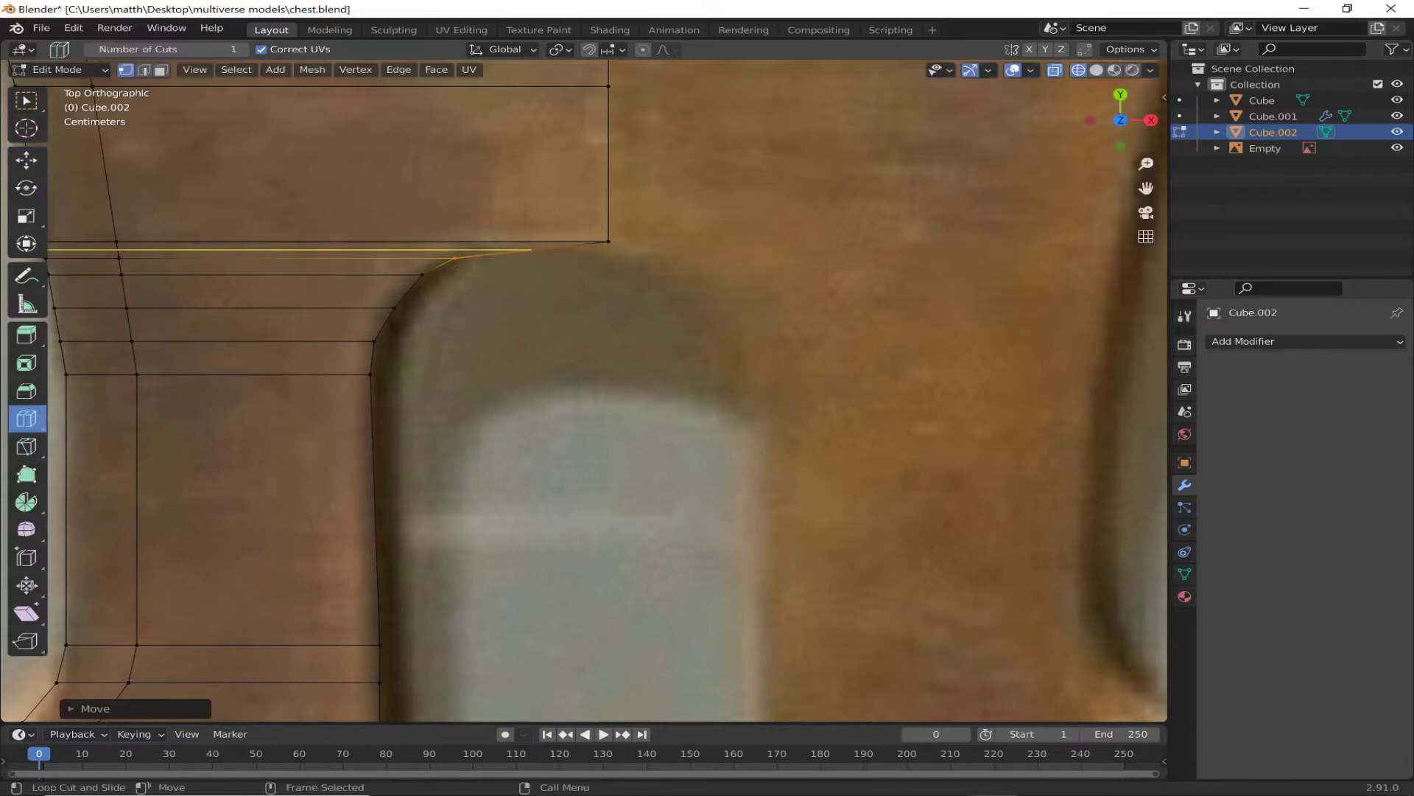
key(g)
drag(528, 192, 526, 188)
click(526, 188)
scroll(525, 187, down, 3)
Step: Add a Mirror modifier to restore the full hasp, merge distance 0.0271 m
scroll(631, 353, down, 2)
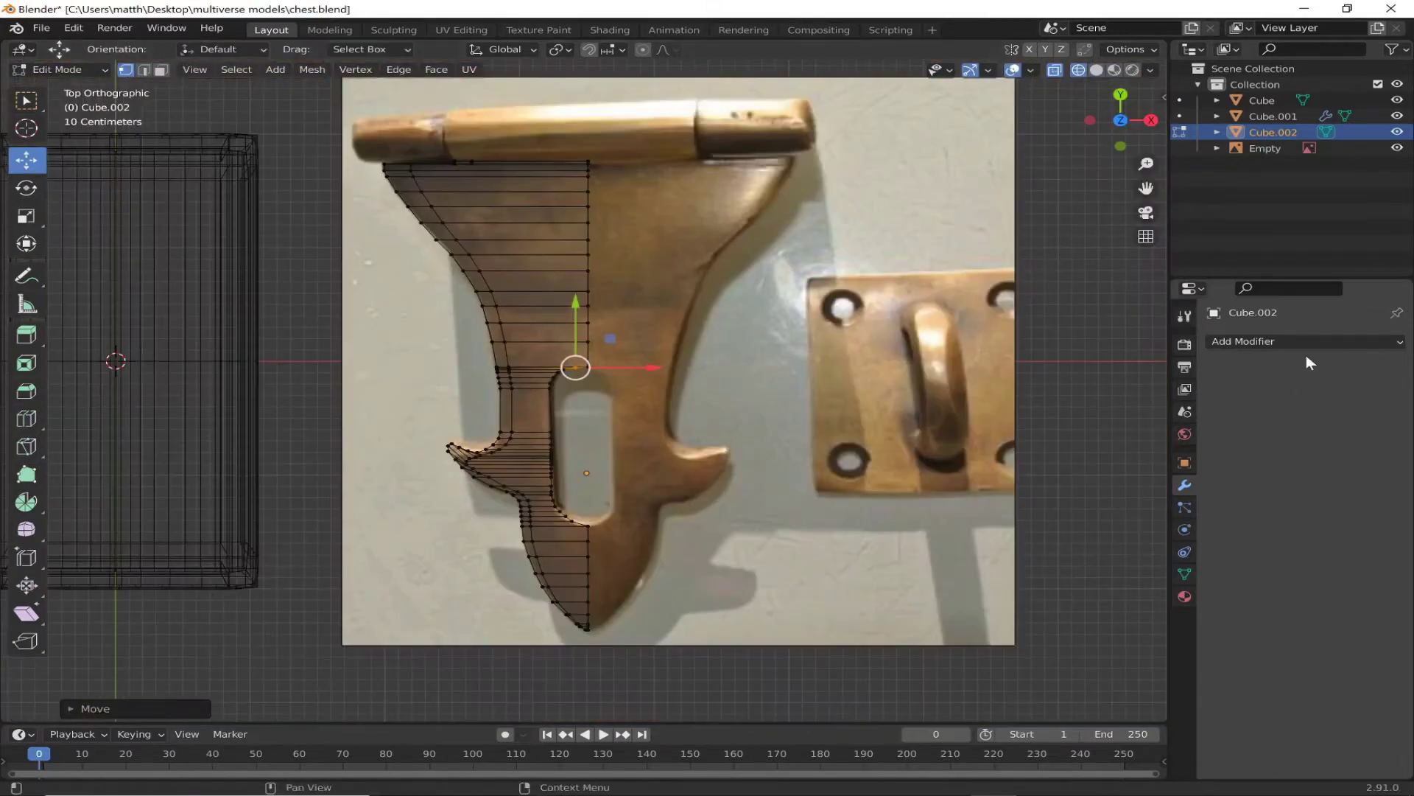
click(1306, 341)
click(1042, 534)
scroll(810, 332, up, 6)
scroll(805, 243, up, 1)
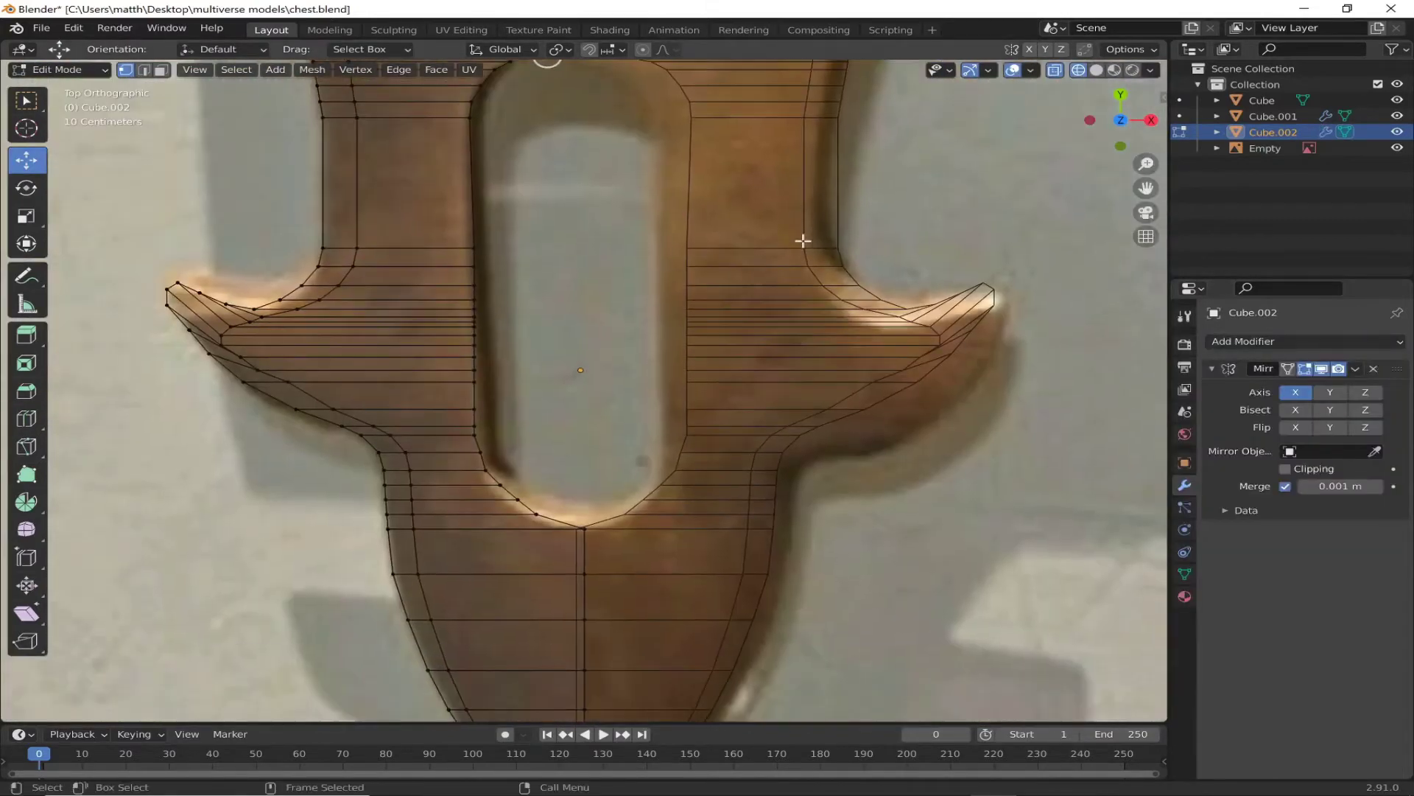
mouse_move(1337, 486)
mouse_down()
mouse_move(1356, 486)
mouse_move(1318, 486)
mouse_up()
shift+middle_drag(736, 294, 737, 479)
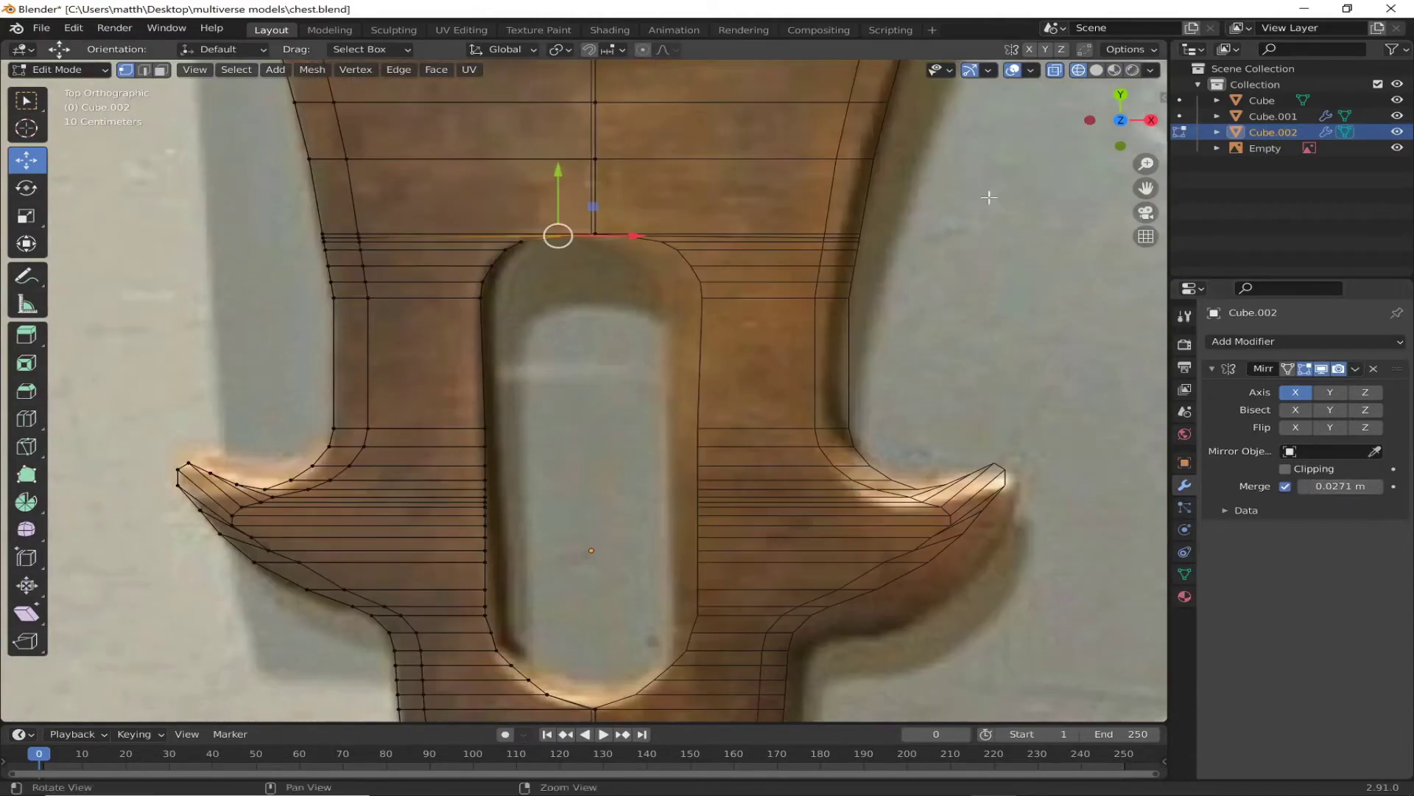
scroll(958, 379, down, 3)
Step: Inspect the mirrored plate in perspective, then return to see-through top view
key(alt+z)
mouse_move(964, 379)
middle_down()
mouse_move(845, 284)
mouse_move(1010, 360)
mouse_move(941, 356)
middle_up()
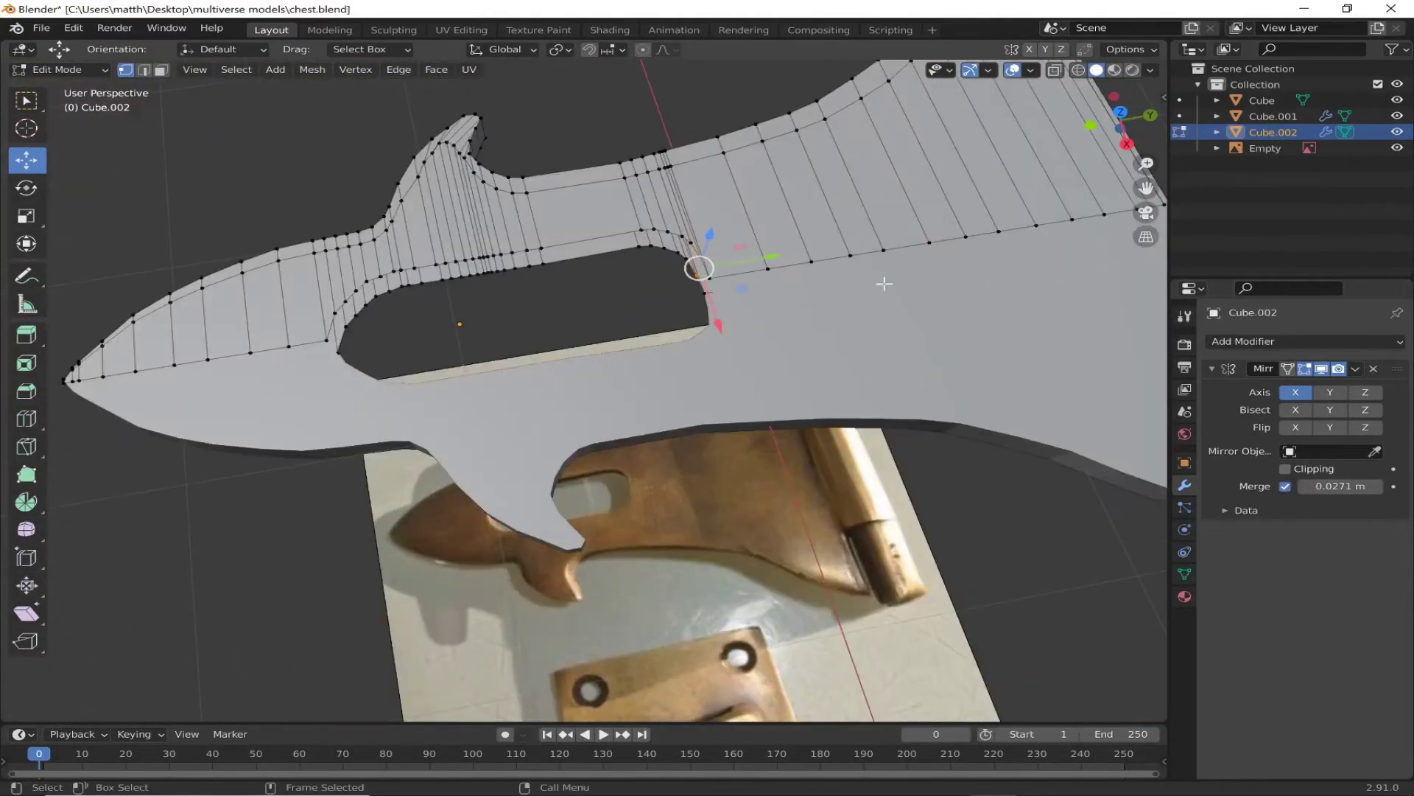
key(KP_7)
key(alt+z)
scroll(705, 263, up, 3)
scroll(567, 501, up, 4)
Step: Select two vertices on the hasp's lower curve and check them in perspective
drag(744, 519, 617, 457)
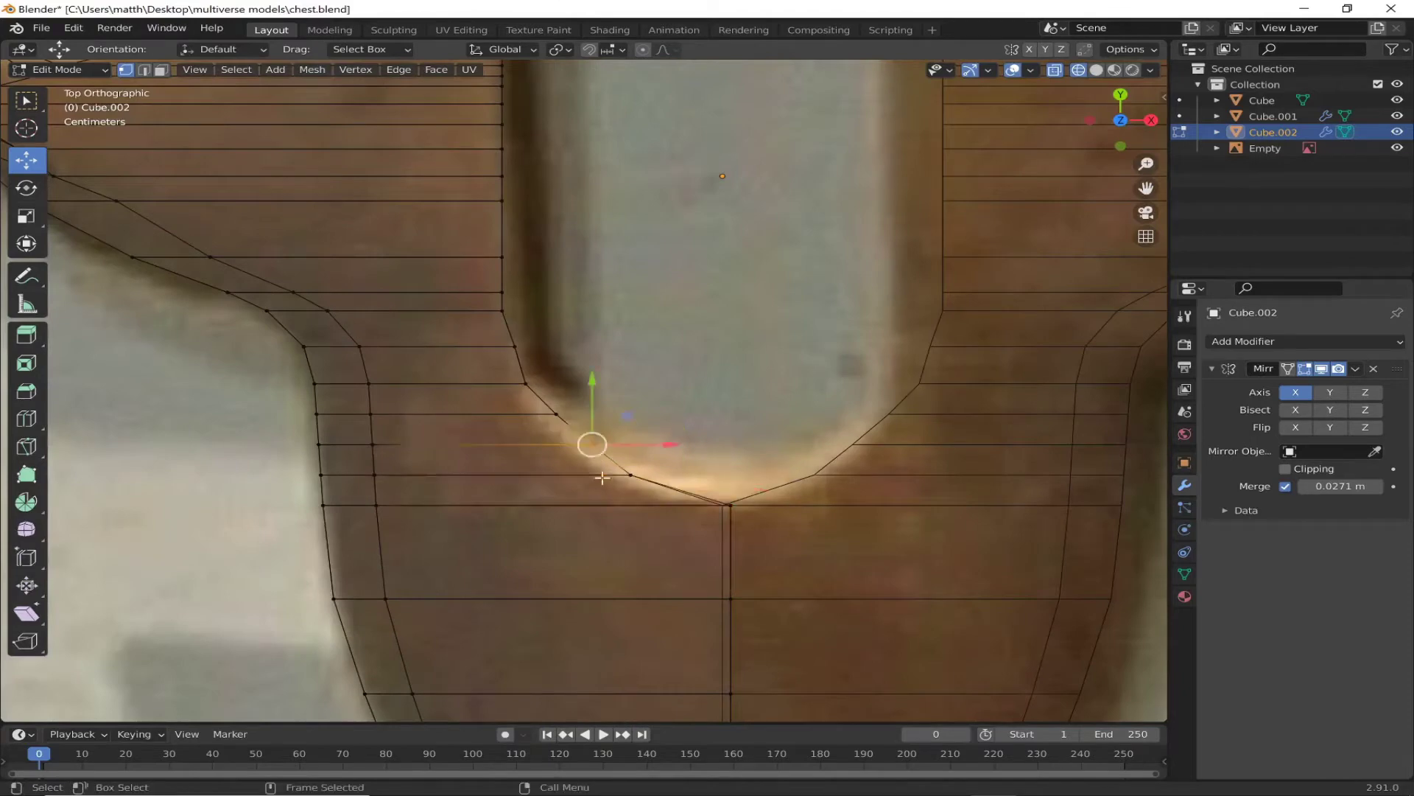
key(alt+z)
scroll(641, 351, down, 5)
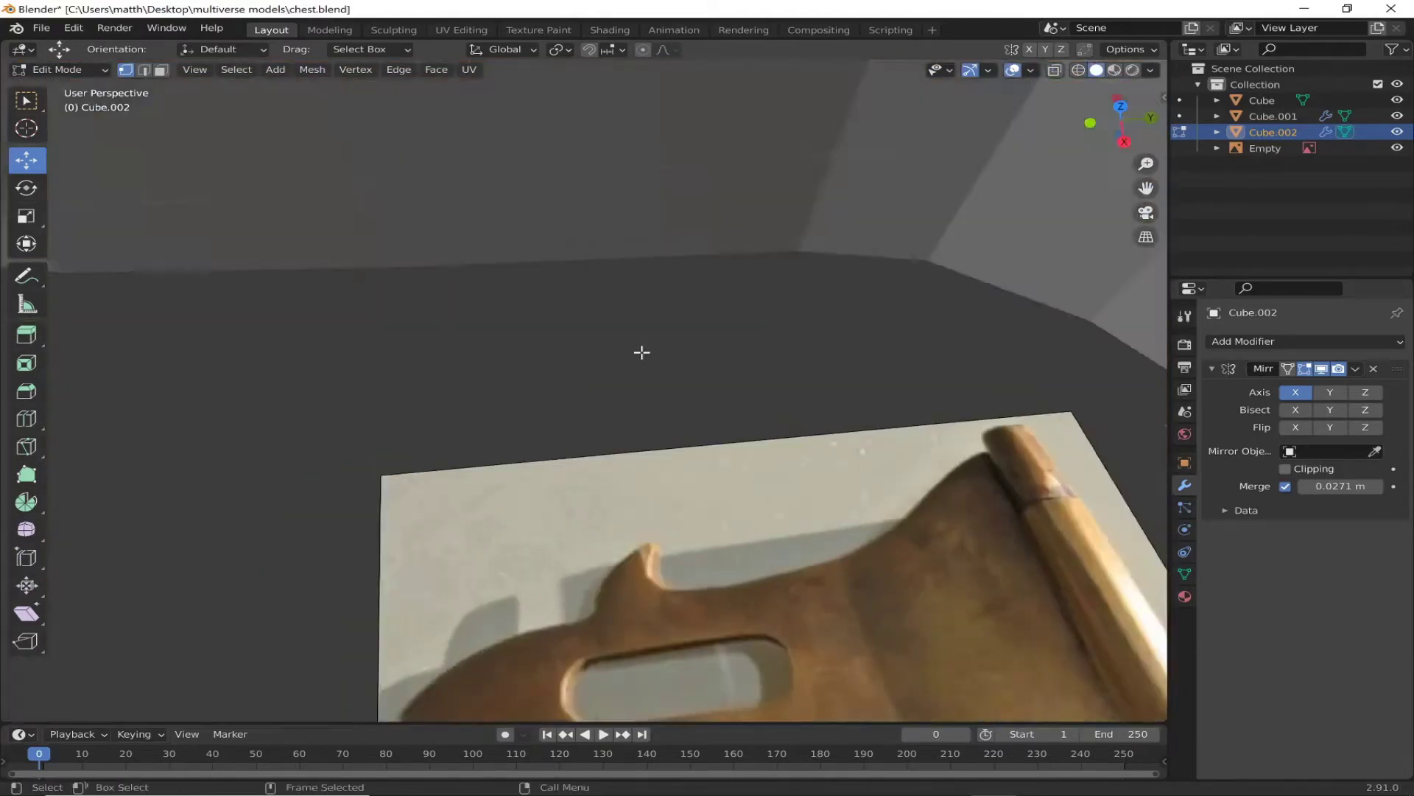
middle_drag(640, 351, 641, 493)
key(KP_7)
key(alt+z)
scroll(787, 357, up, 2)
scroll(787, 356, up, 5)
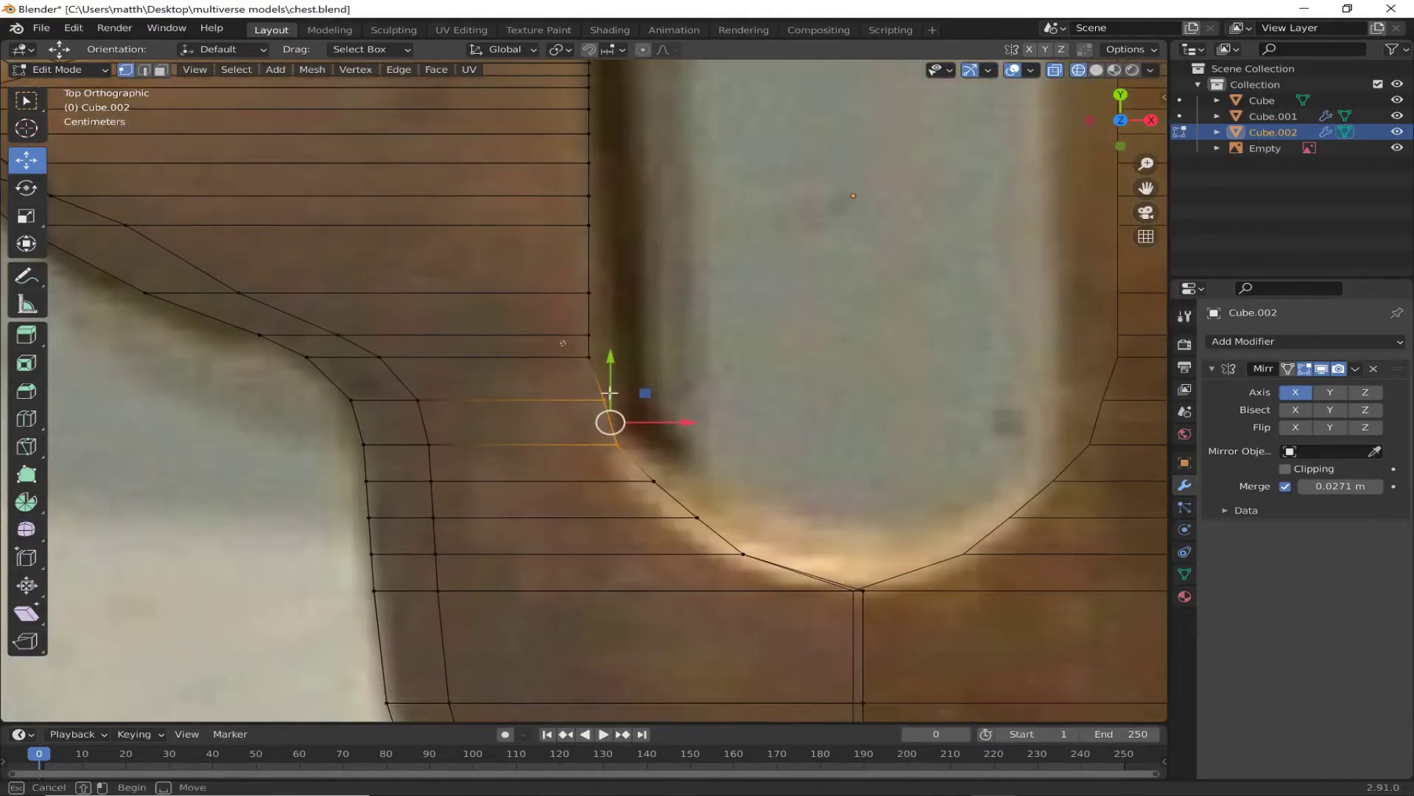
Step: Stretch the selected edge upward along the reference toward the hinge pin
drag(624, 324, 624, 254)
shift+middle_drag(571, 193, 567, 321)
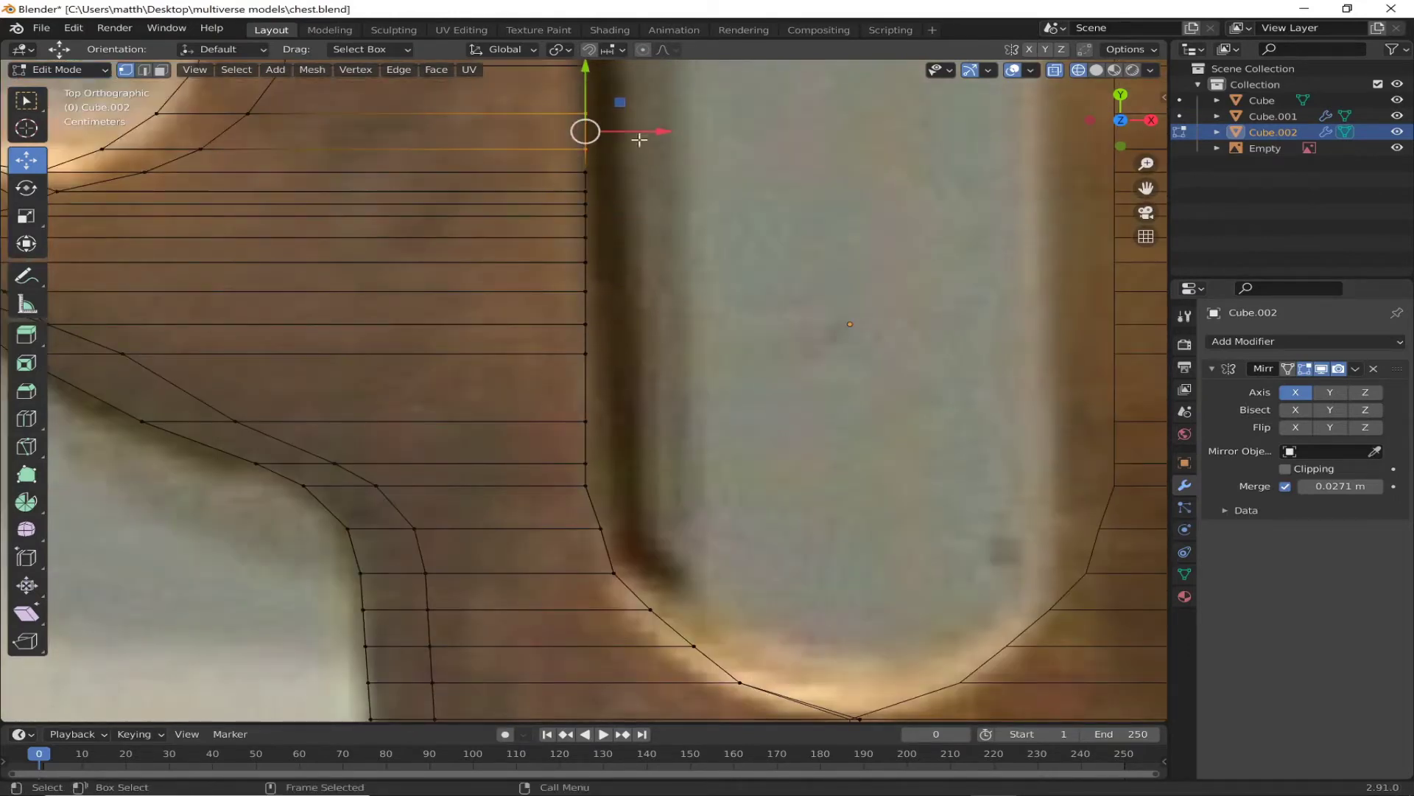
shift+middle_drag(640, 140, 634, 332)
drag(593, 308, 593, 266)
shift+middle_drag(649, 140, 693, 382)
drag(608, 462, 598, 182)
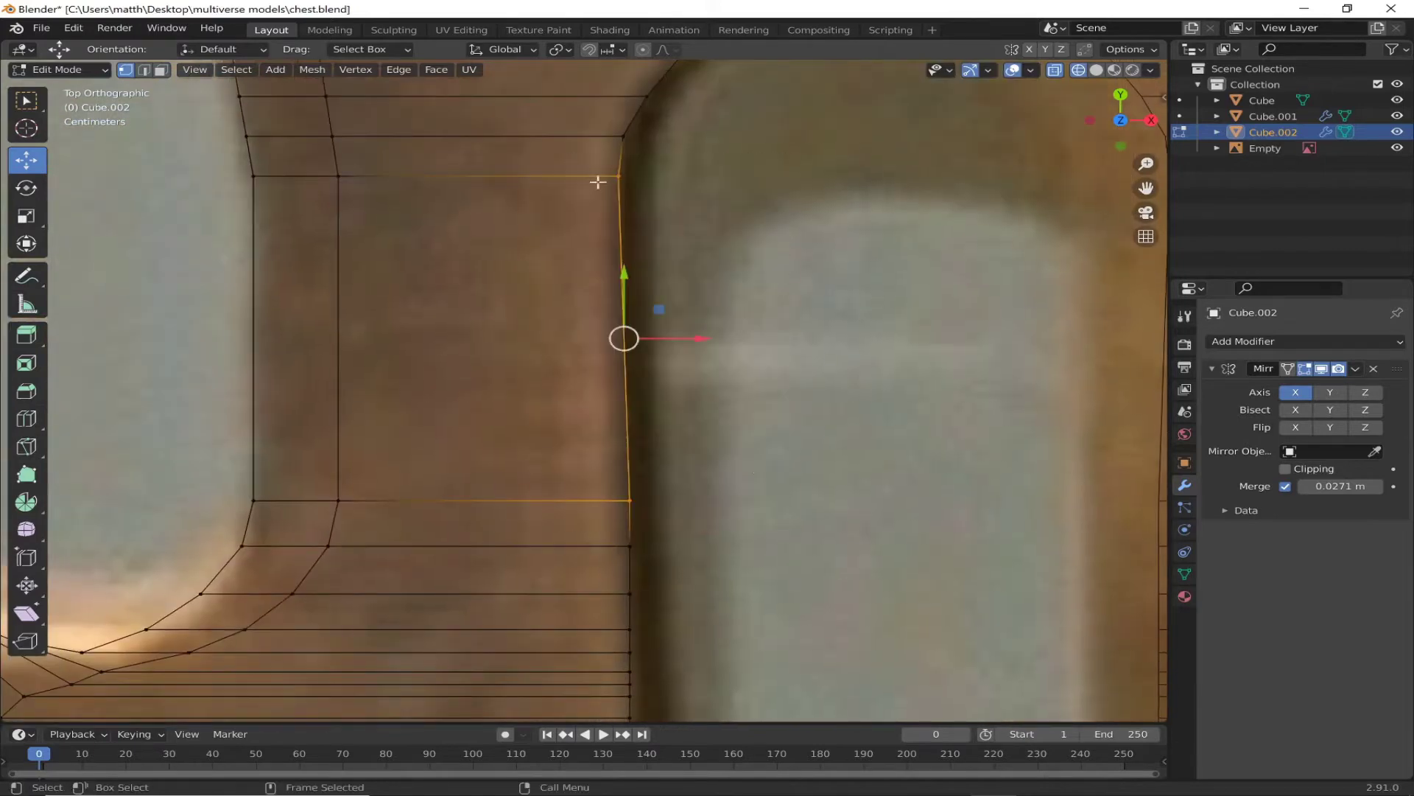
shift+middle_drag(568, 80, 642, 311)
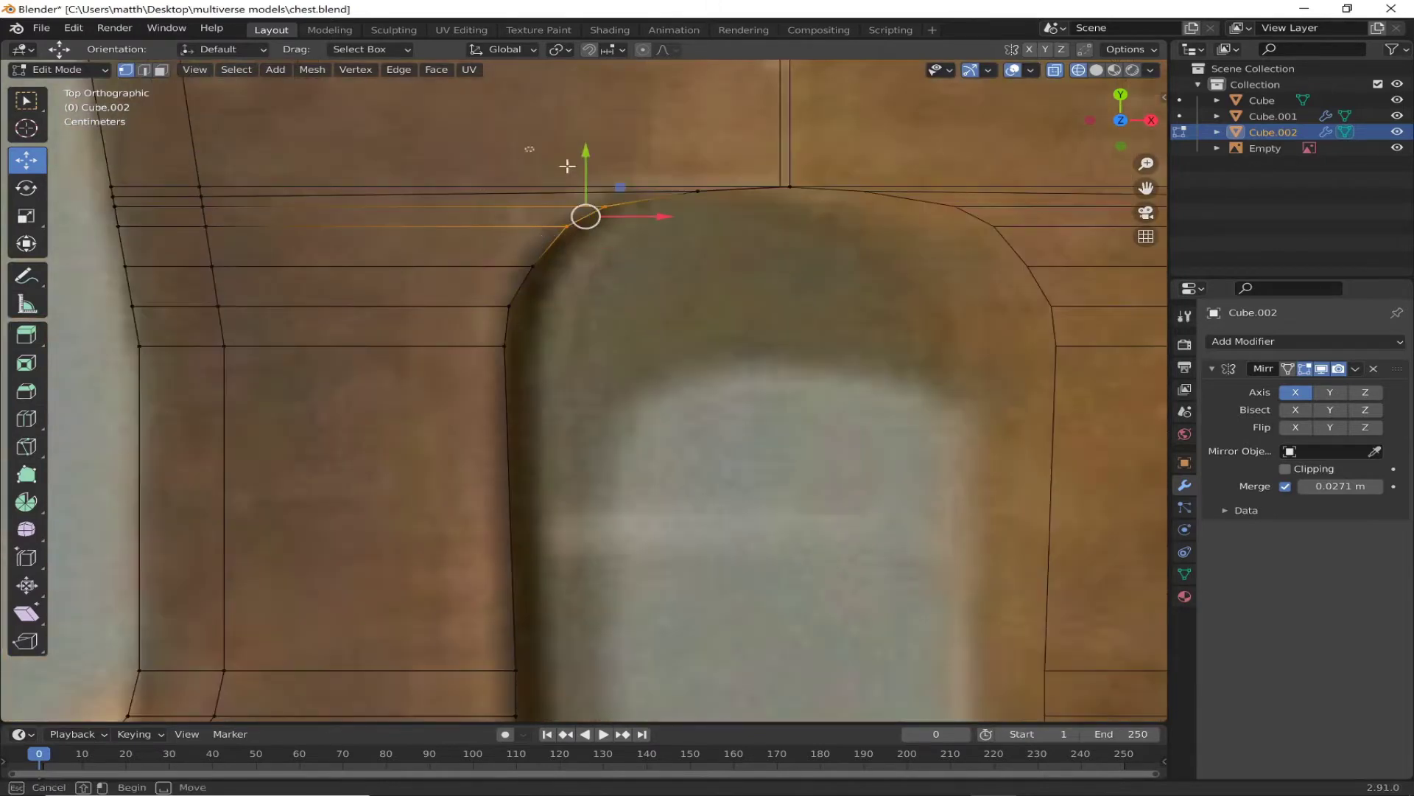
Step: Check the traced outline from an angle, then return to see-through top view
scroll(773, 205, down, 1)
mouse_move(814, 243)
middle_down()
mouse_move(544, 404)
mouse_move(663, 331)
middle_up()
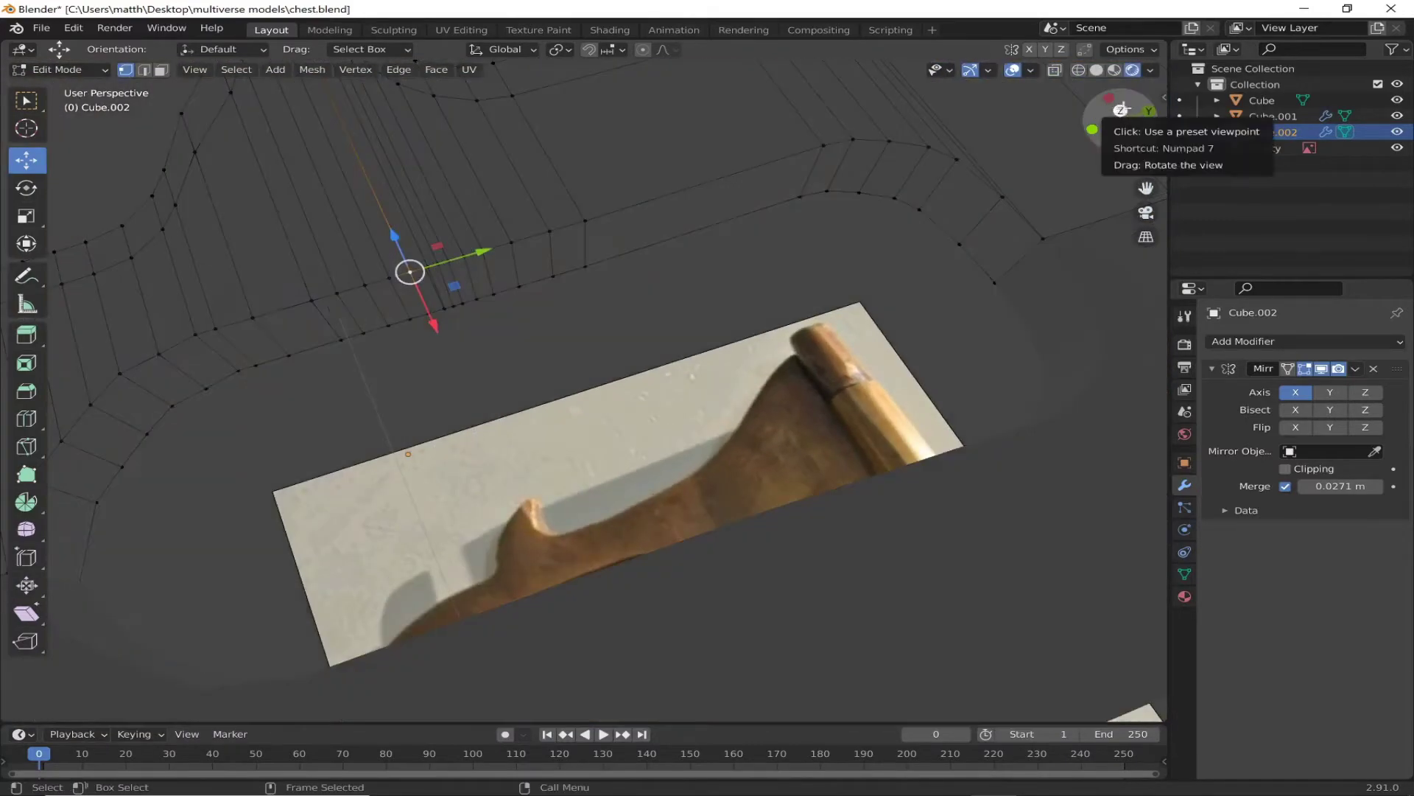
click(1121, 110)
click(1077, 68)
scroll(597, 528, up, 4)
scroll(640, 451, down, 5)
key(shift+z)
middle_drag(640, 451, 886, 347)
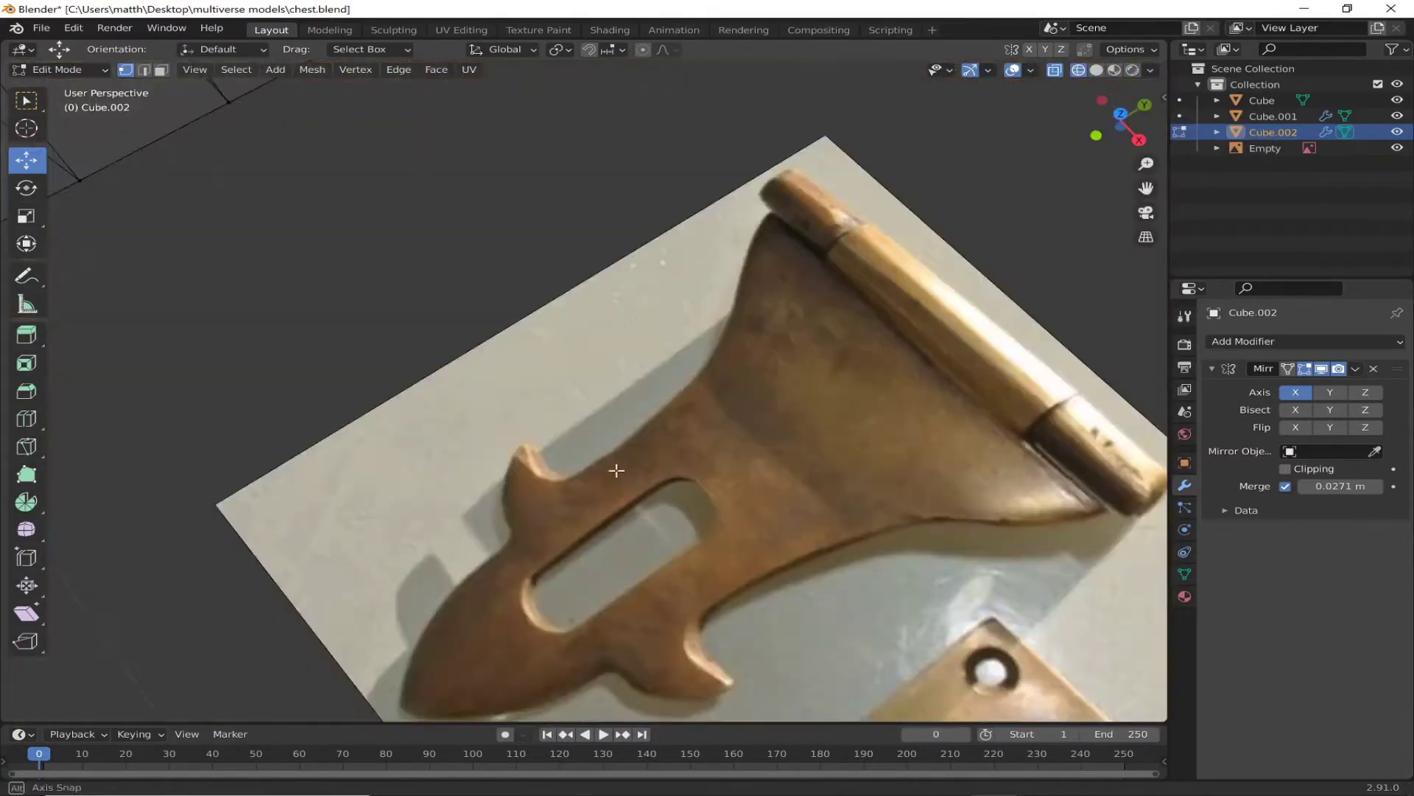
key(KP_7)
scroll(467, 356, up, 5)
key(ctrl+r)
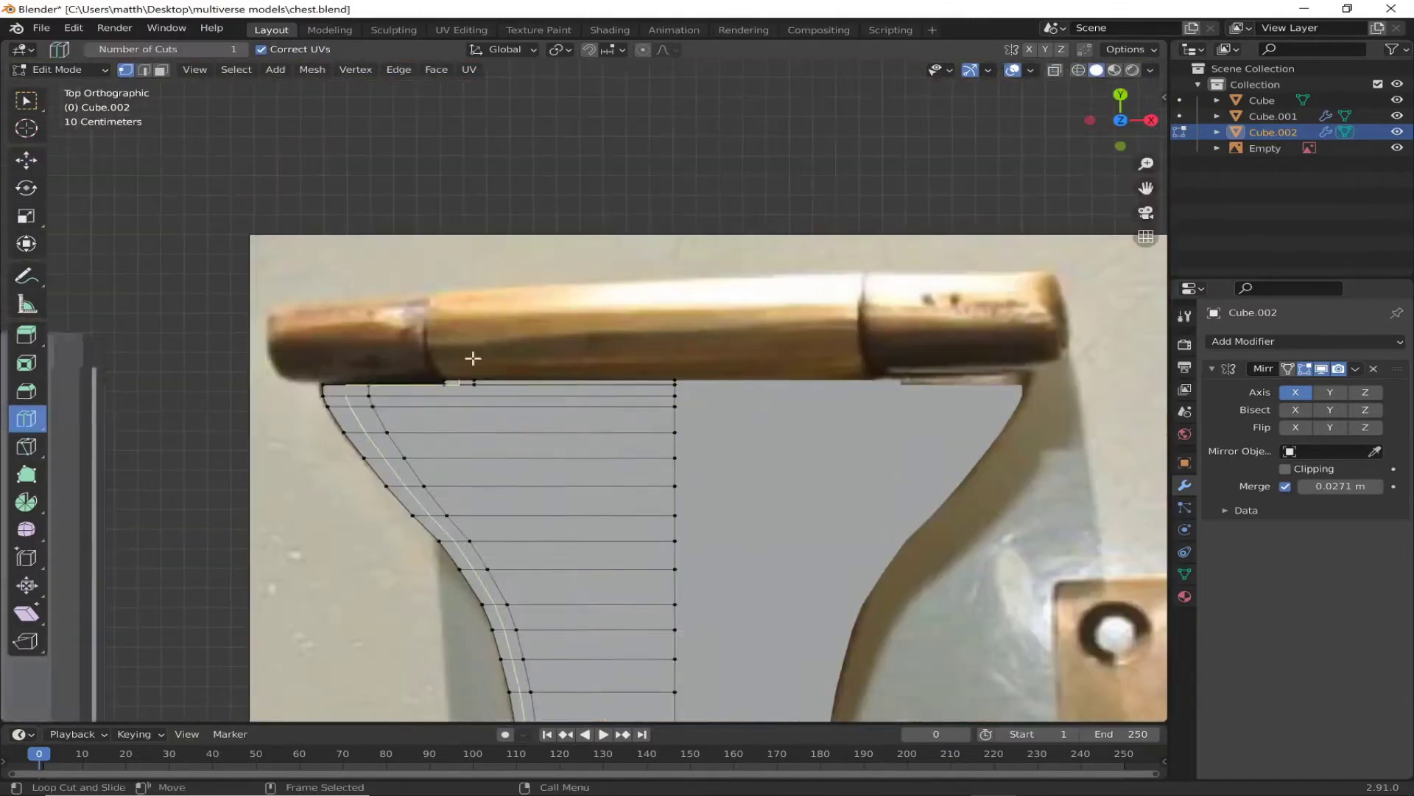
key(alt+z)
Step: Extrude the hasp's three top-edge vertices into a strip under the hinge pin, viewed from the right
drag(895, 247, 372, 391)
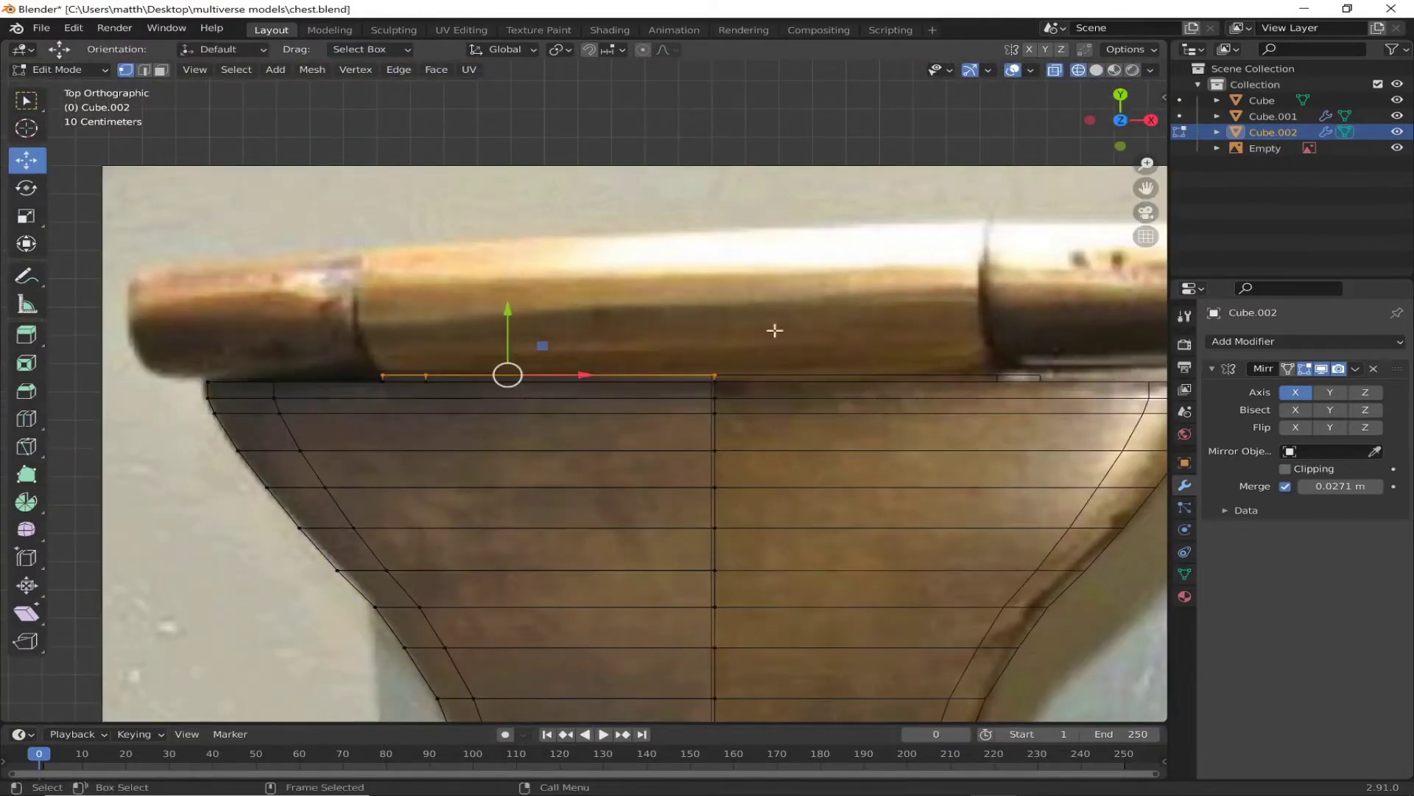
key(e)
click(794, 185)
key(KP_3)
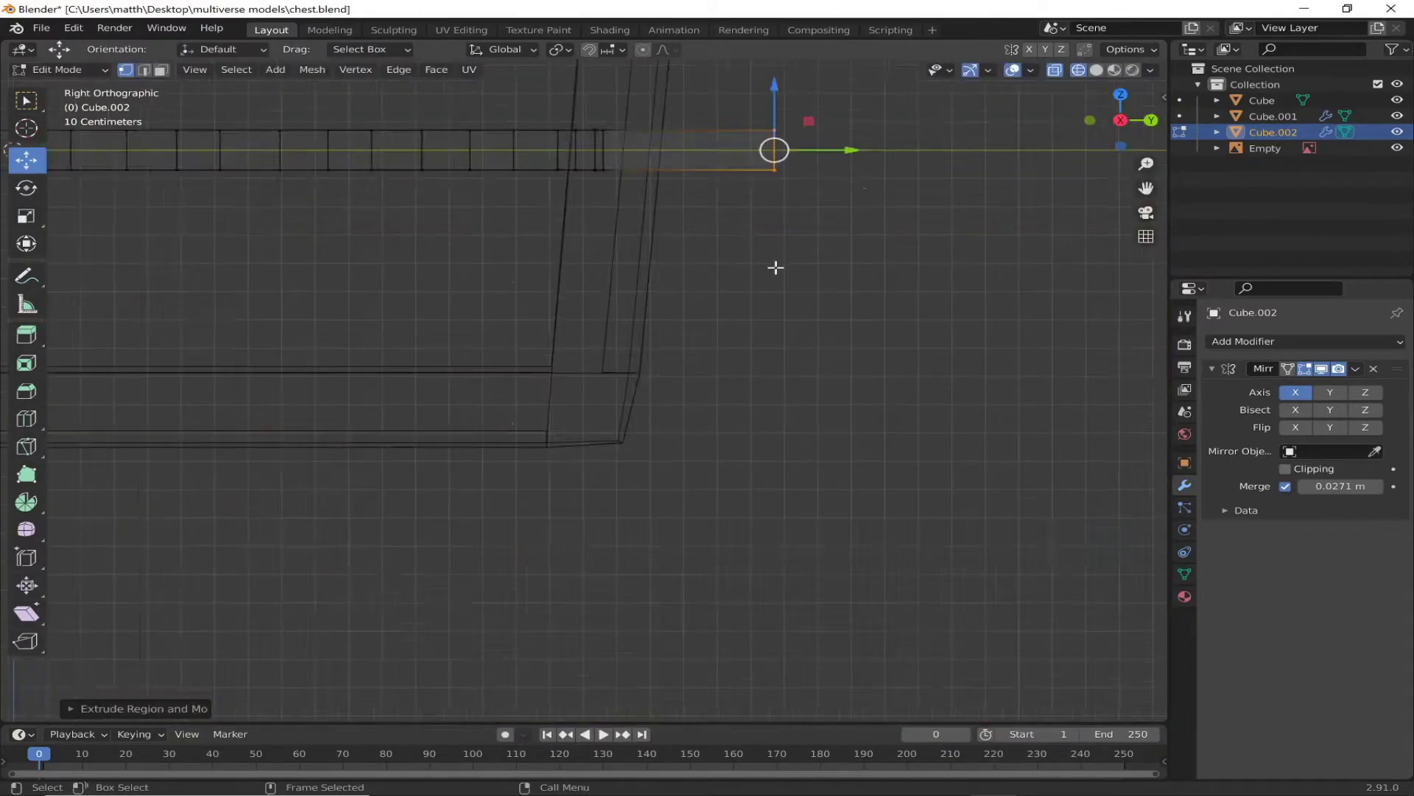
shift+middle_drag(774, 265, 701, 433)
Step: Add twelve loop cuts across the extruded strip
click(246, 51)
click(246, 51)
click(246, 51)
click(246, 51)
click(246, 51)
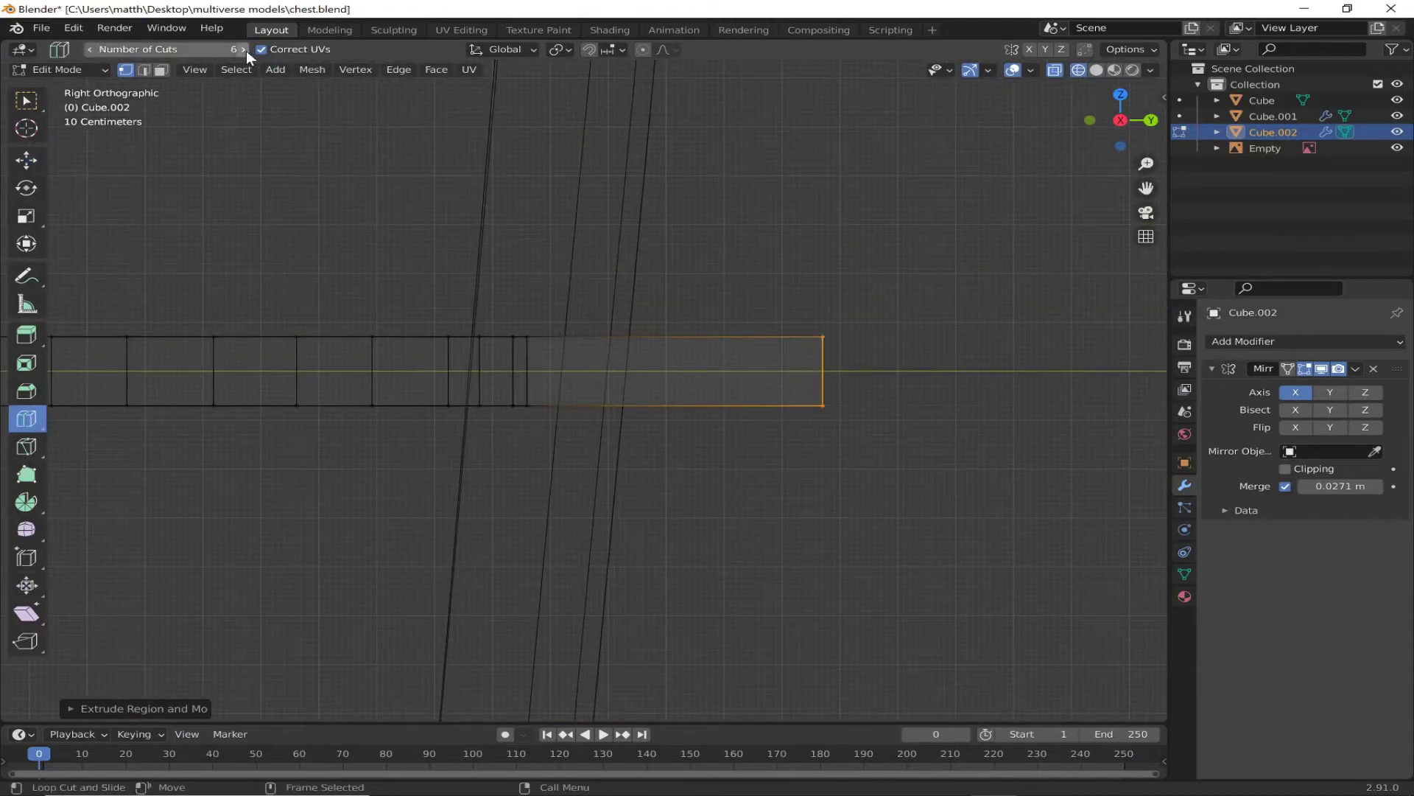
click(663, 405)
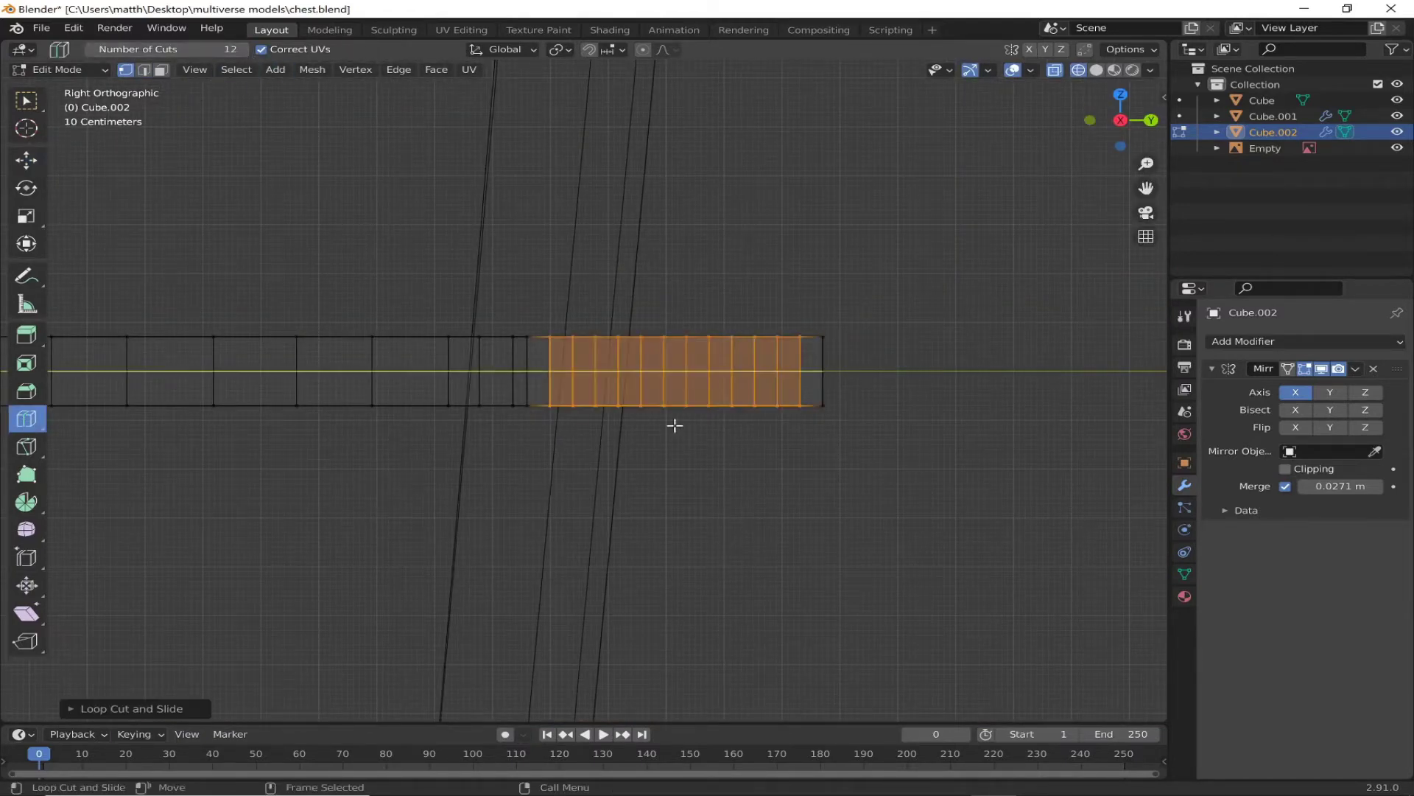
scroll(672, 420, up, 3)
key(shift+space)
Step: Stretch the strip's centre edges and the next edges outward taller vertically
key(g)
drag(741, 294, 732, 142)
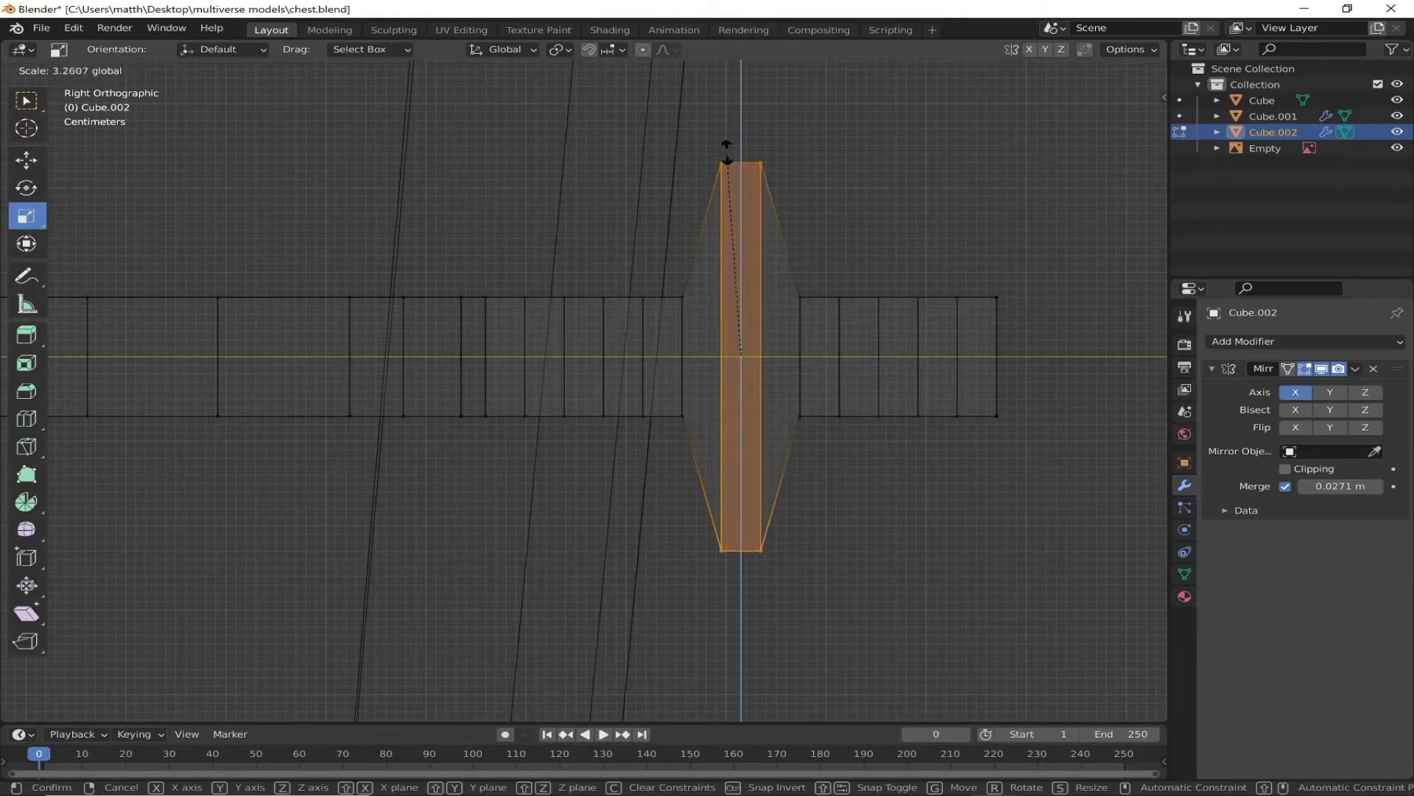
click(800, 354)
drag(741, 293, 746, 181)
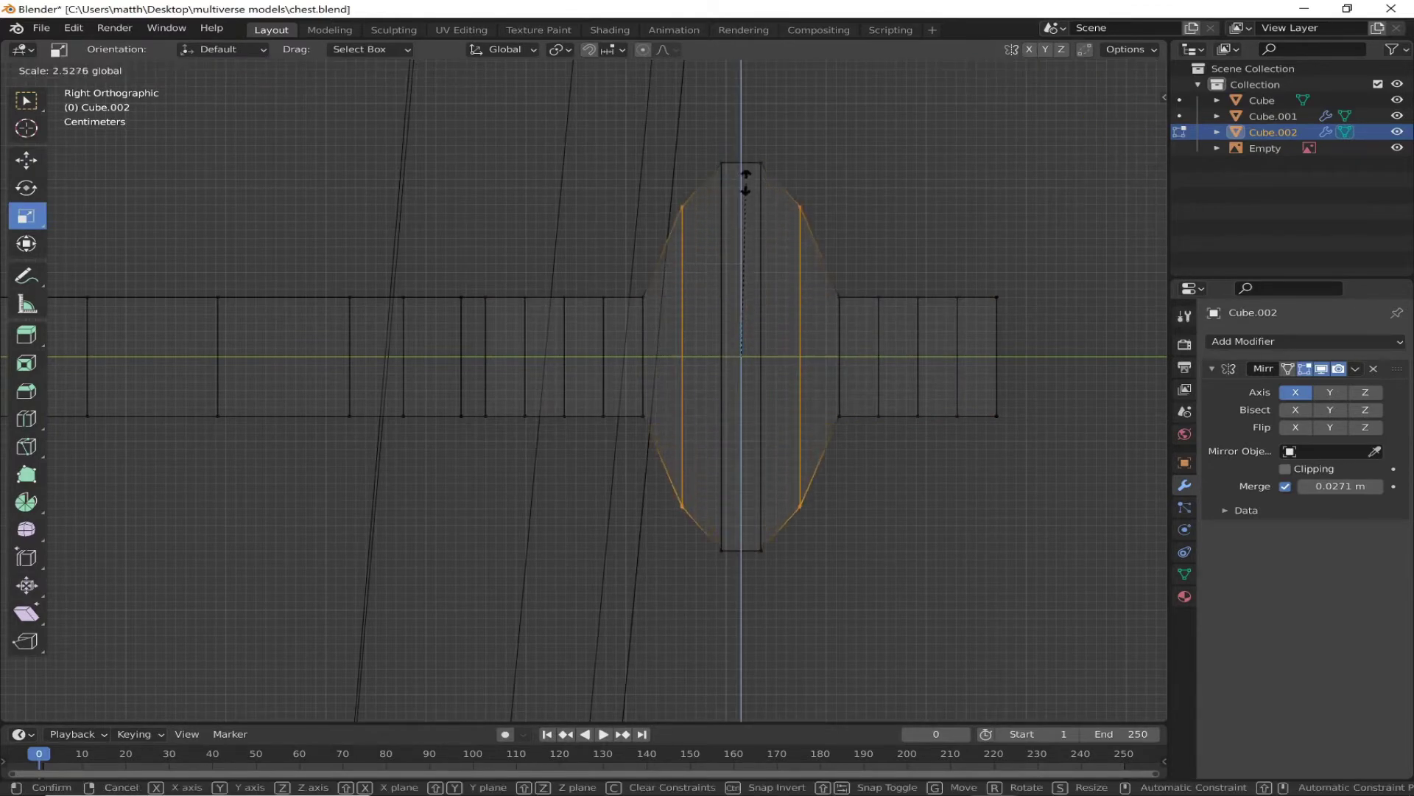
drag(749, 643, 749, 643)
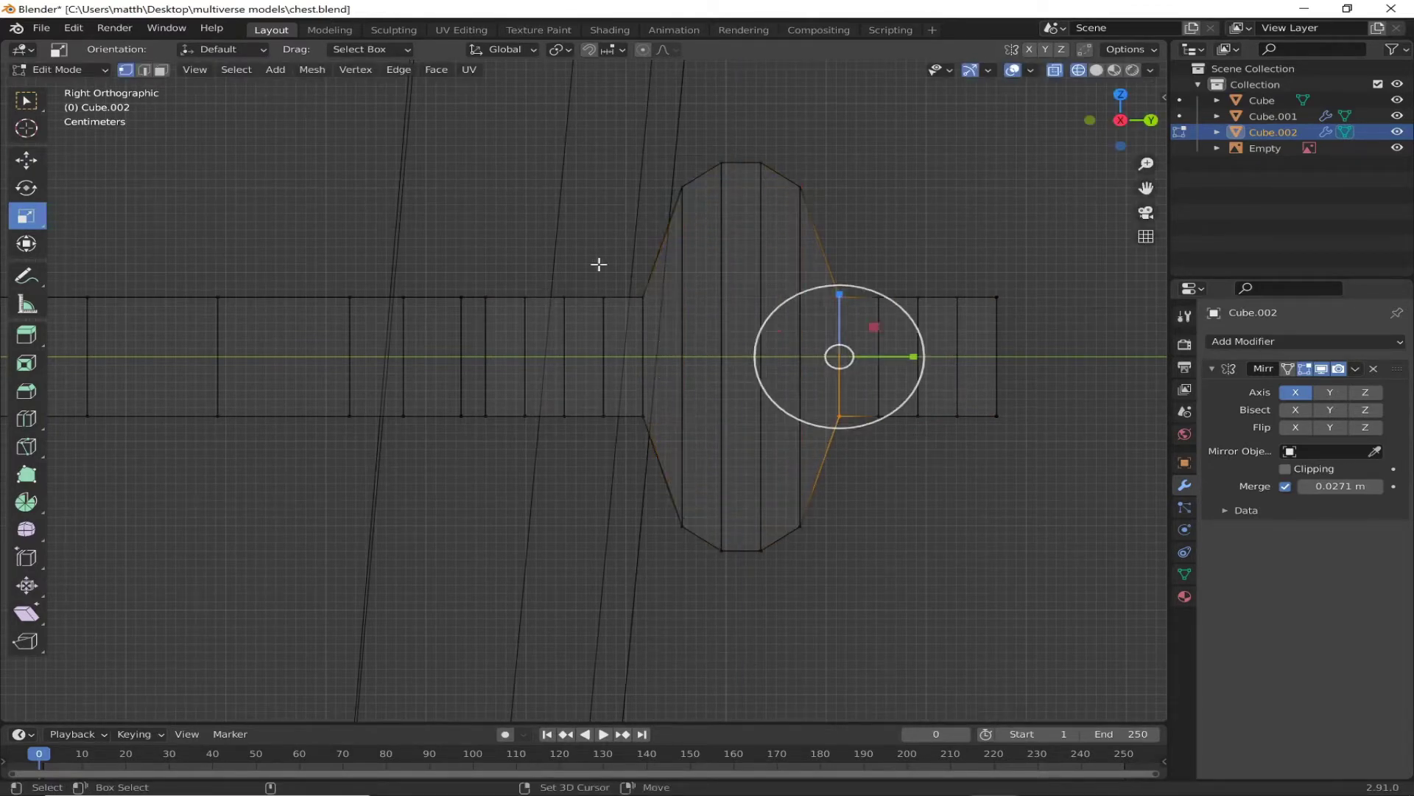
mouse_move(740, 295)
mouse_down()
mouse_move(728, 184)
mouse_move(701, 196)
mouse_up()
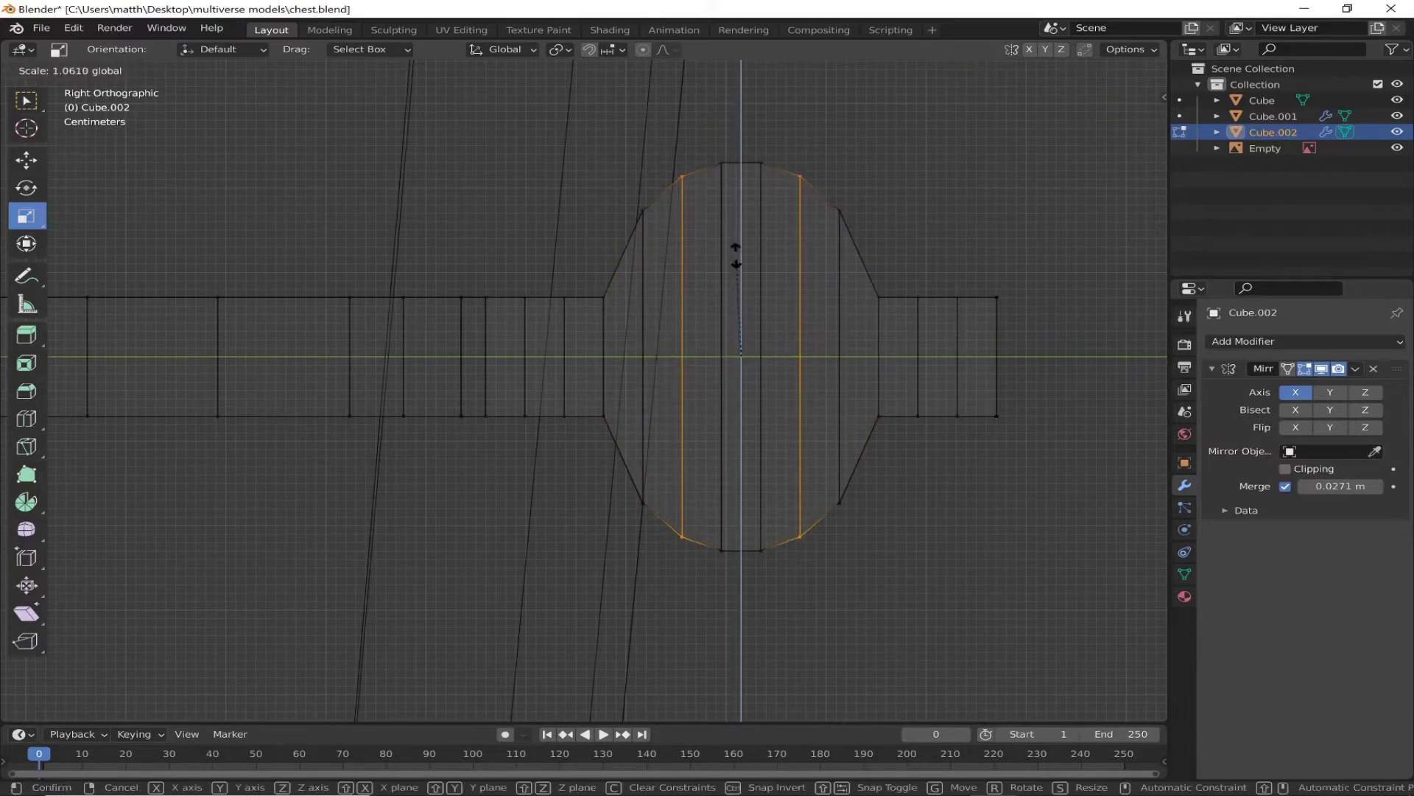
Step: Stretch the outer vertical edge pairs taller to round the strip's profile
click(839, 503)
drag(621, 480, 683, 522)
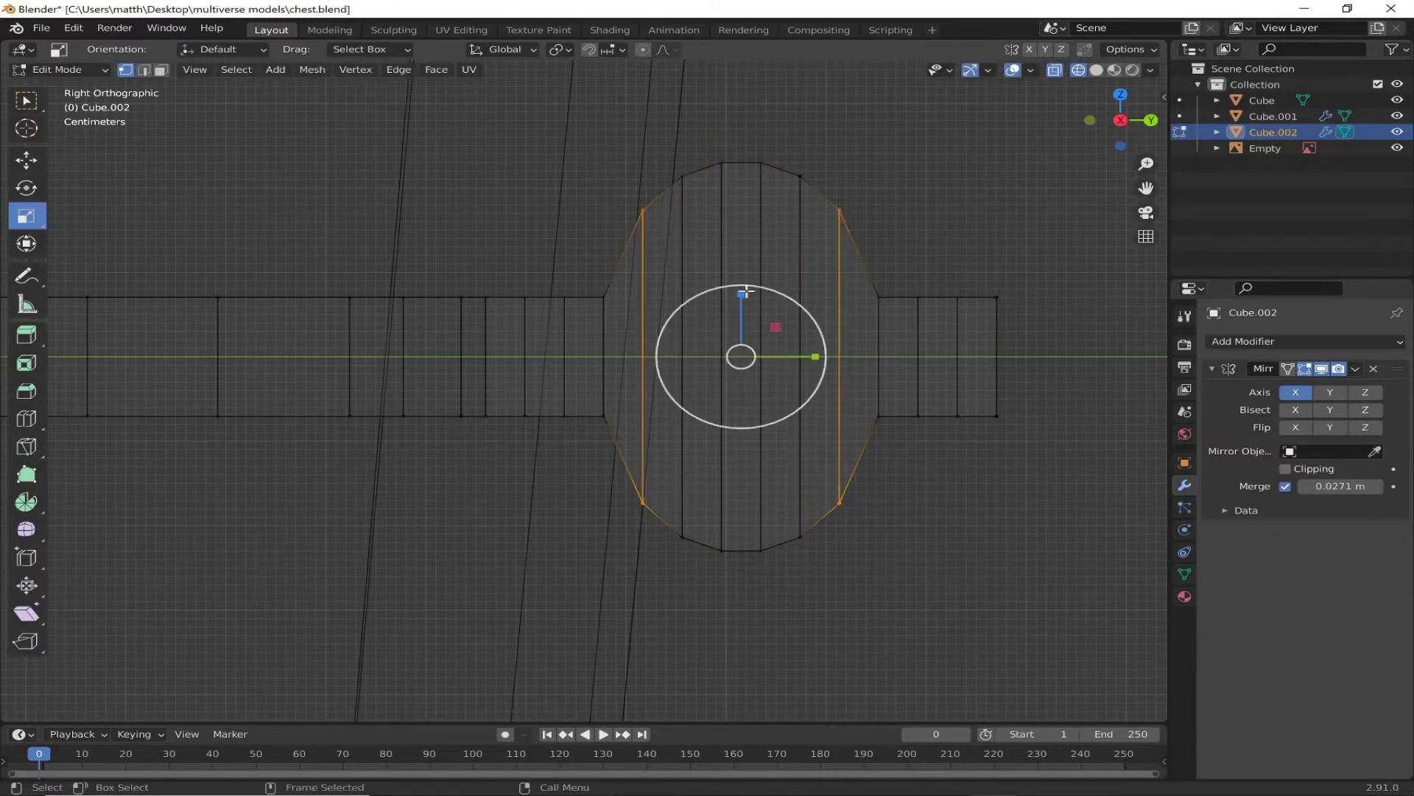
drag(745, 292, 726, 225)
shift+click(877, 439)
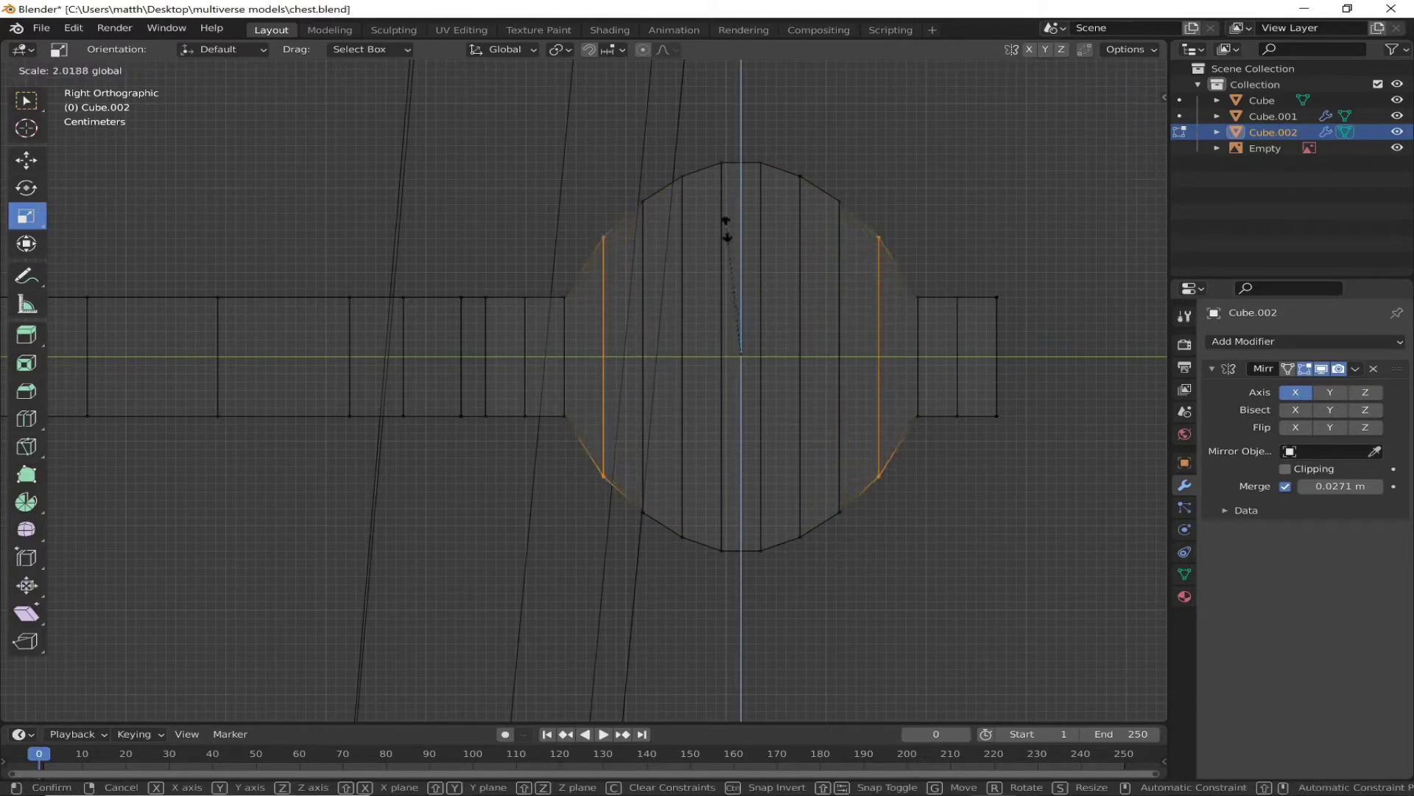
drag(716, 127, 717, 127)
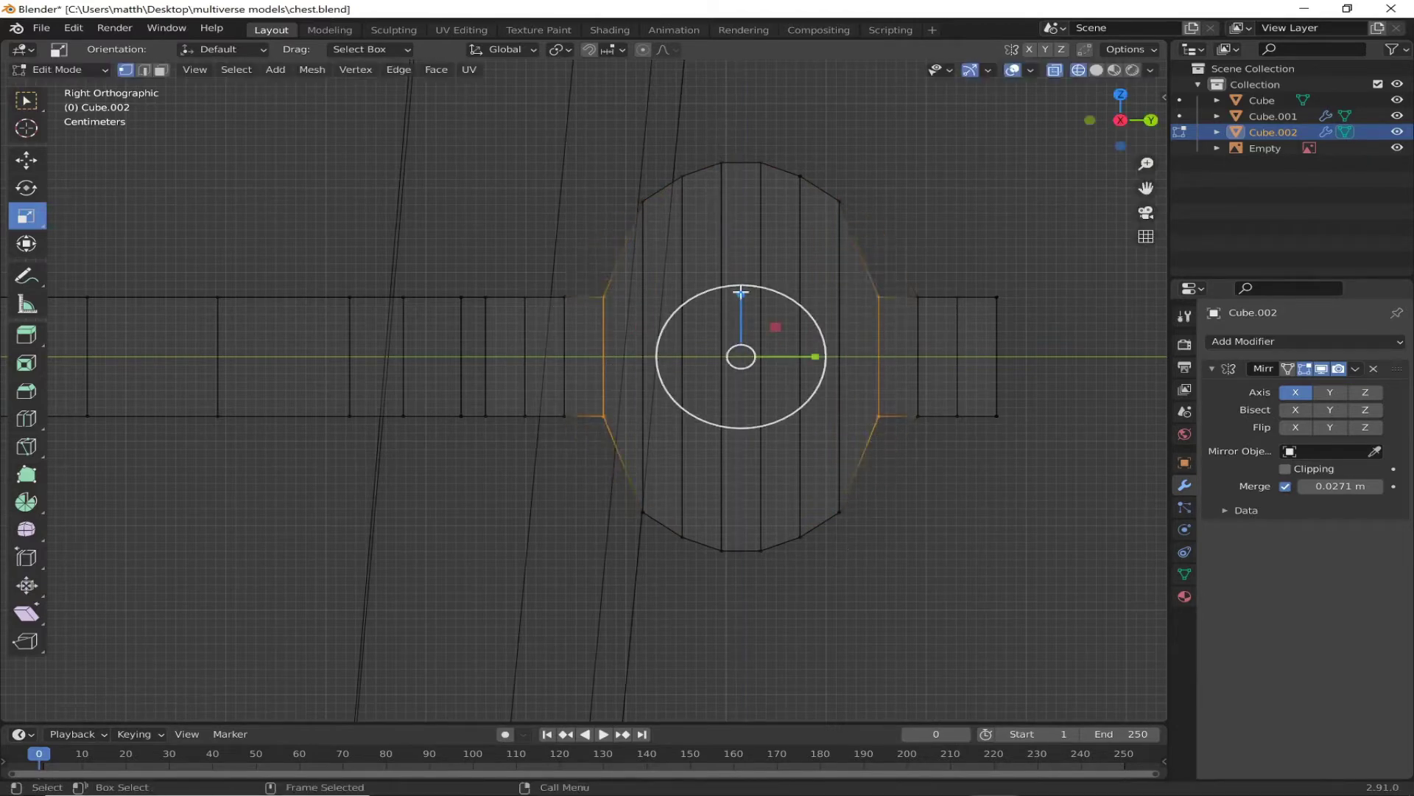
drag(741, 292, 728, 196)
drag(723, 351, 781, 410)
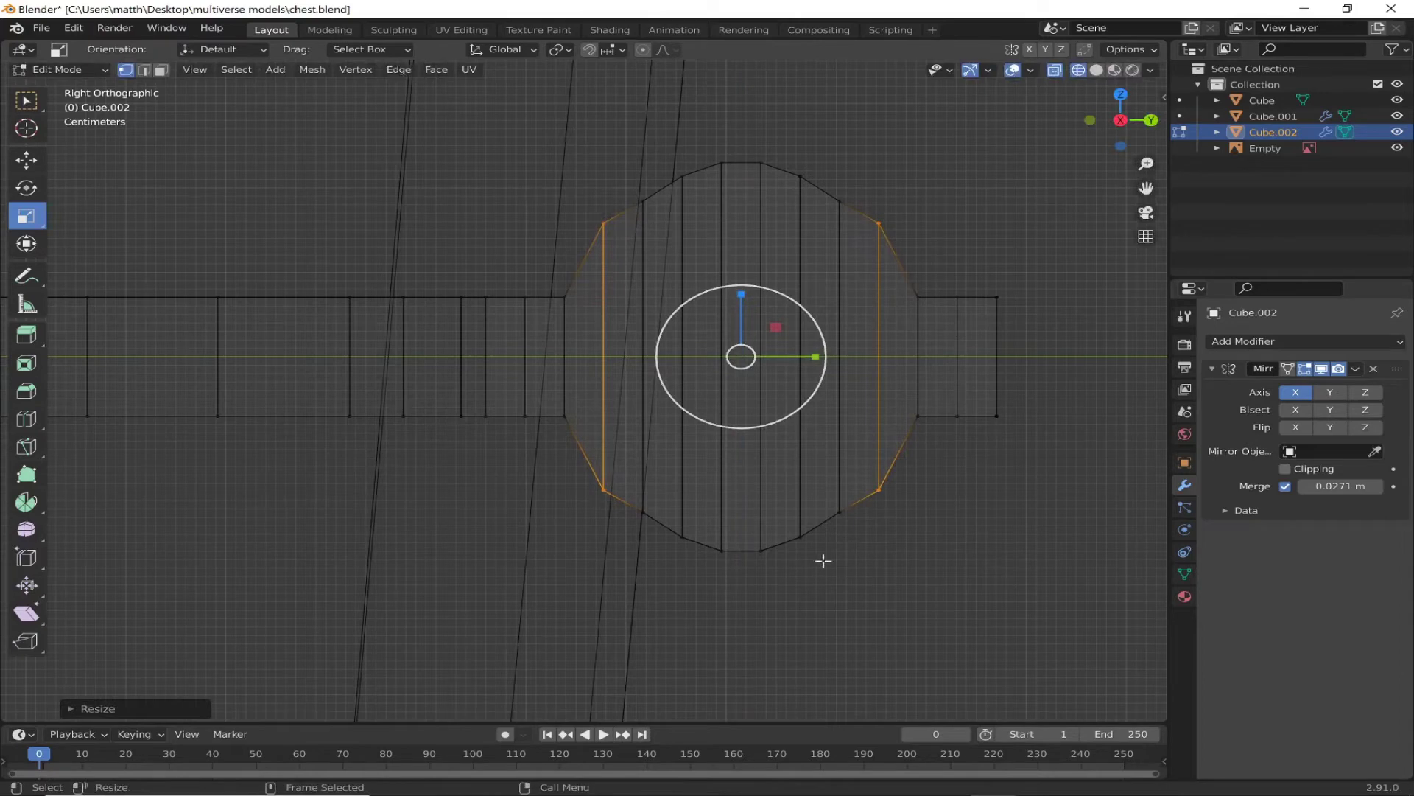
drag(739, 297, 729, 317)
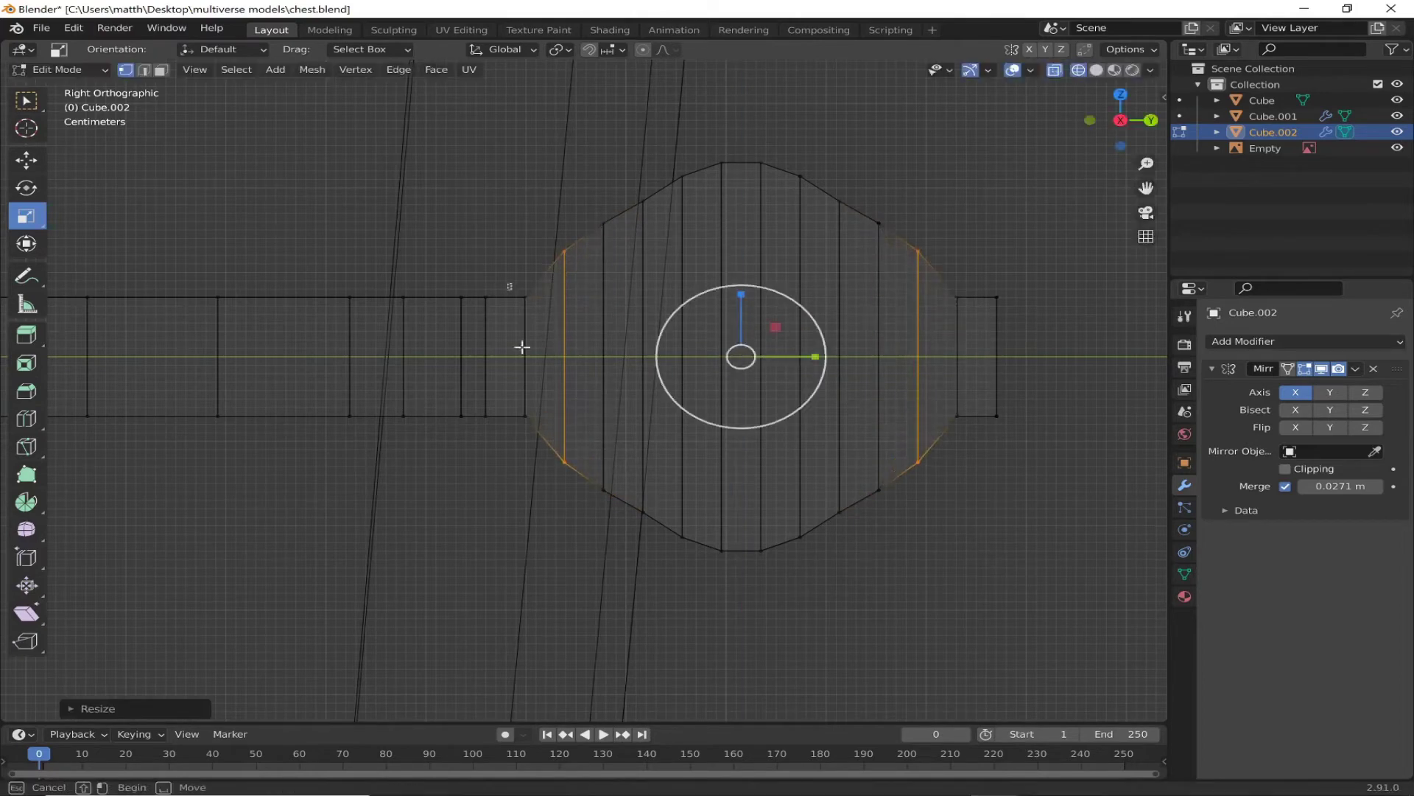
Step: Retry the rounded bulge, check it in perspective, then undo back to the flat strip
key(ctrl+z)
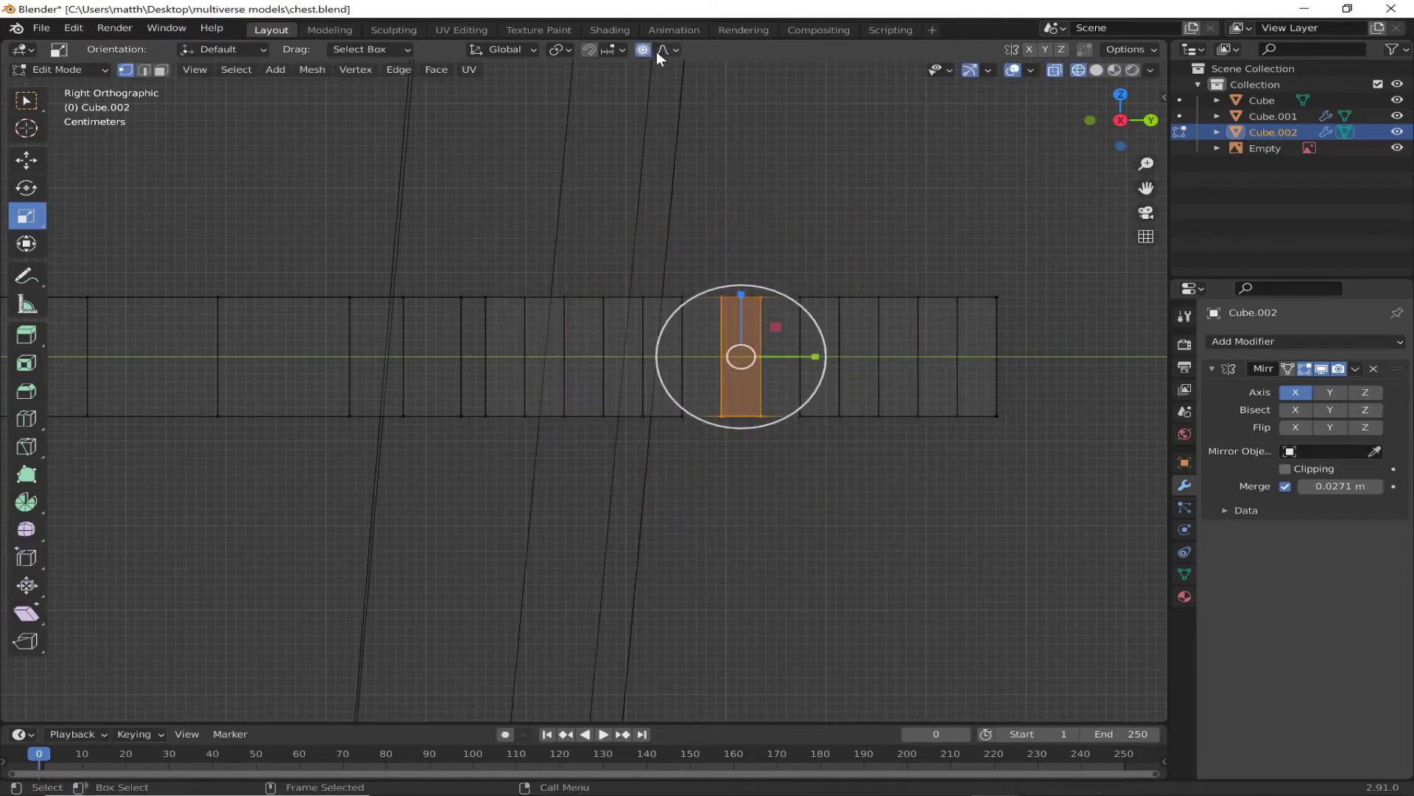
drag(741, 293, 719, 198)
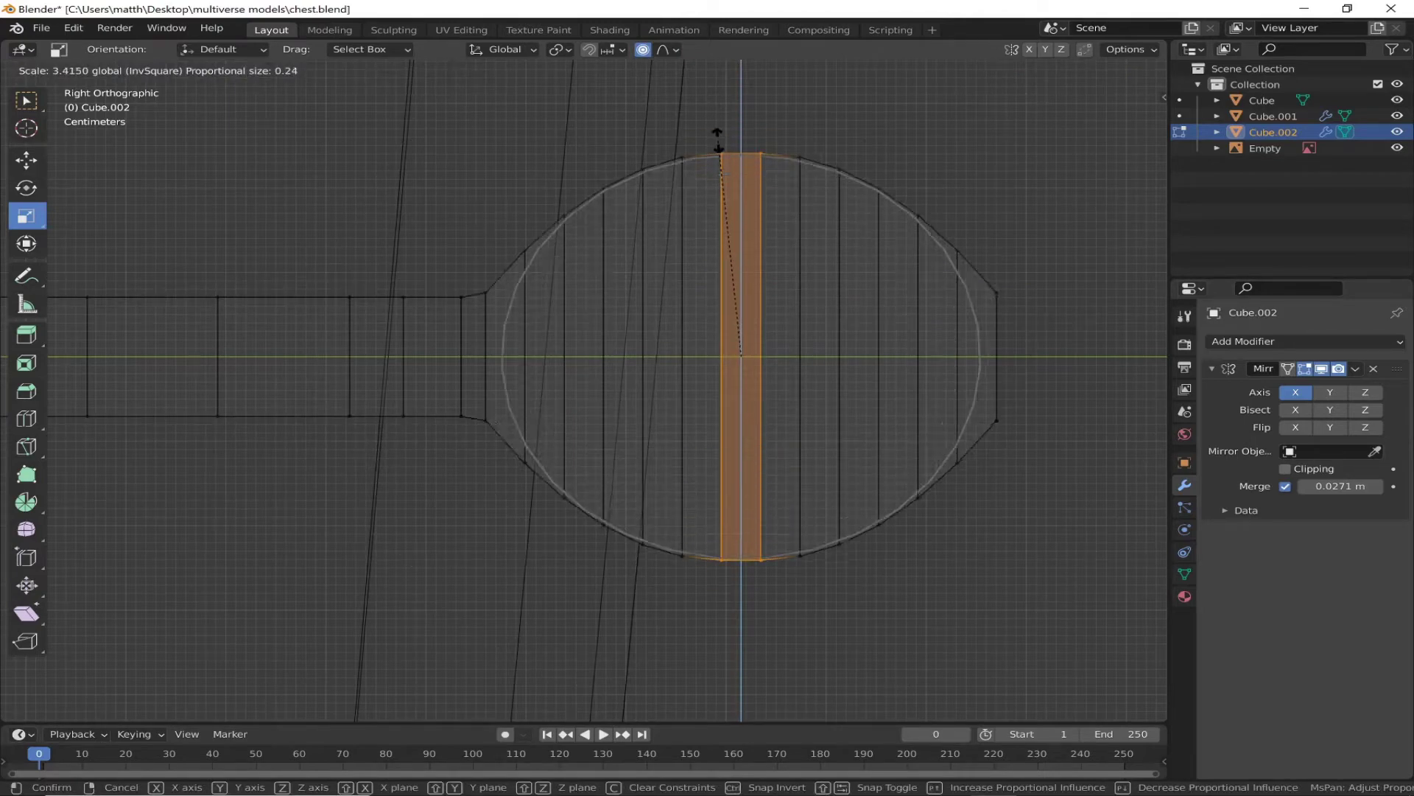
drag(718, 140, 719, 142)
scroll(782, 297, down, 2)
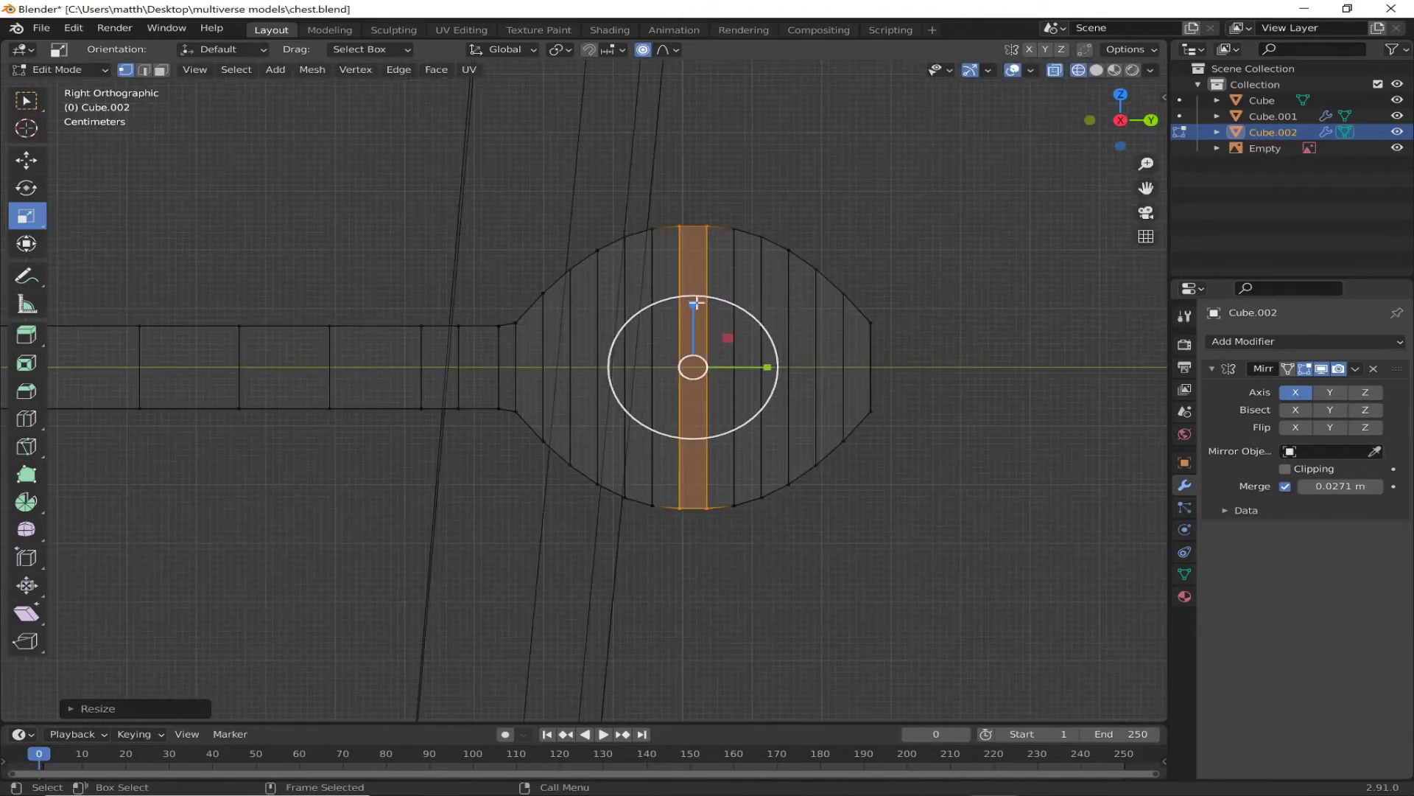
mouse_move(696, 302)
middle_down()
mouse_move(940, 452)
mouse_move(947, 364)
mouse_move(619, 539)
mouse_move(1001, 272)
middle_up()
key(KP_3)
key(ctrl+z)
key(KP_3)
scroll(729, 293, up, 3)
key(s)
key(z)
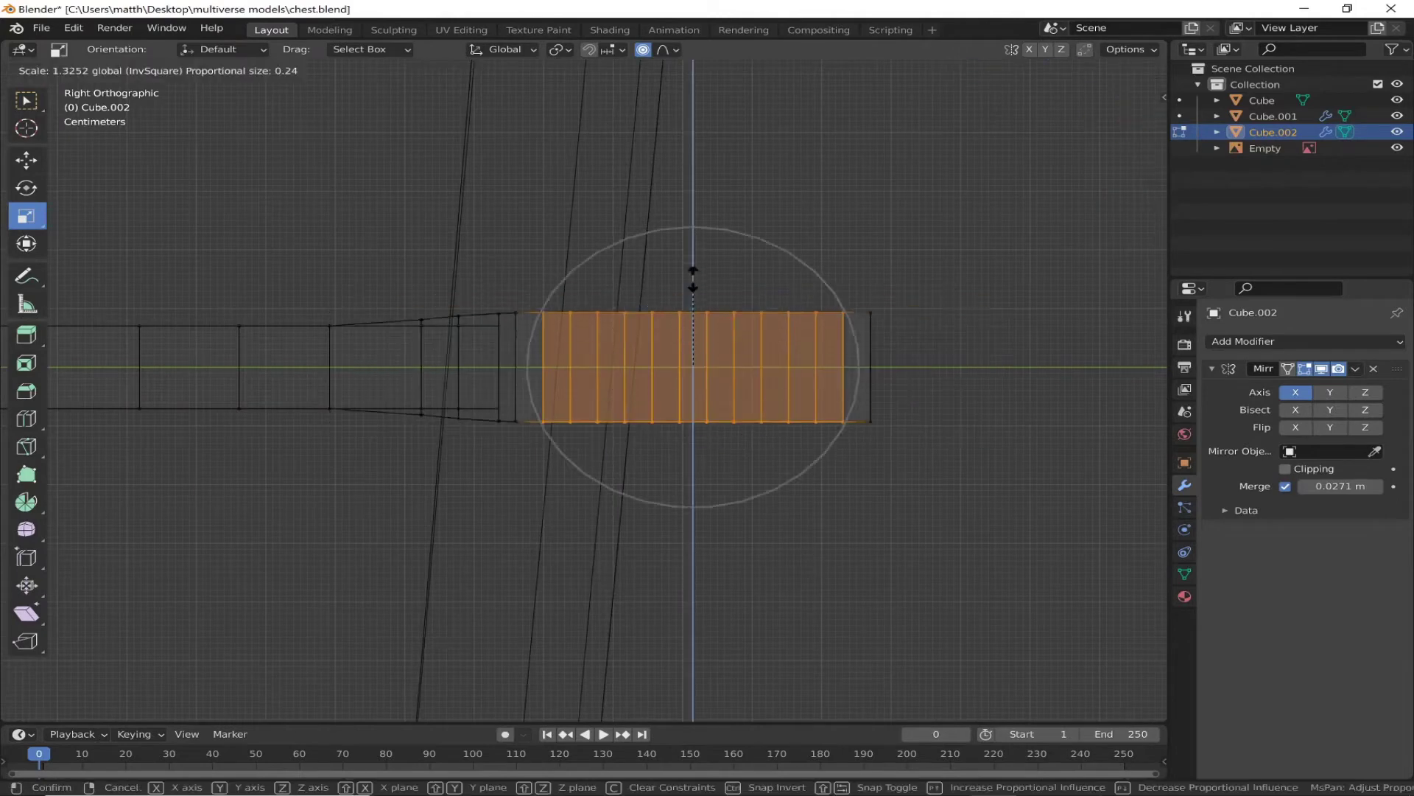
key(Escape)
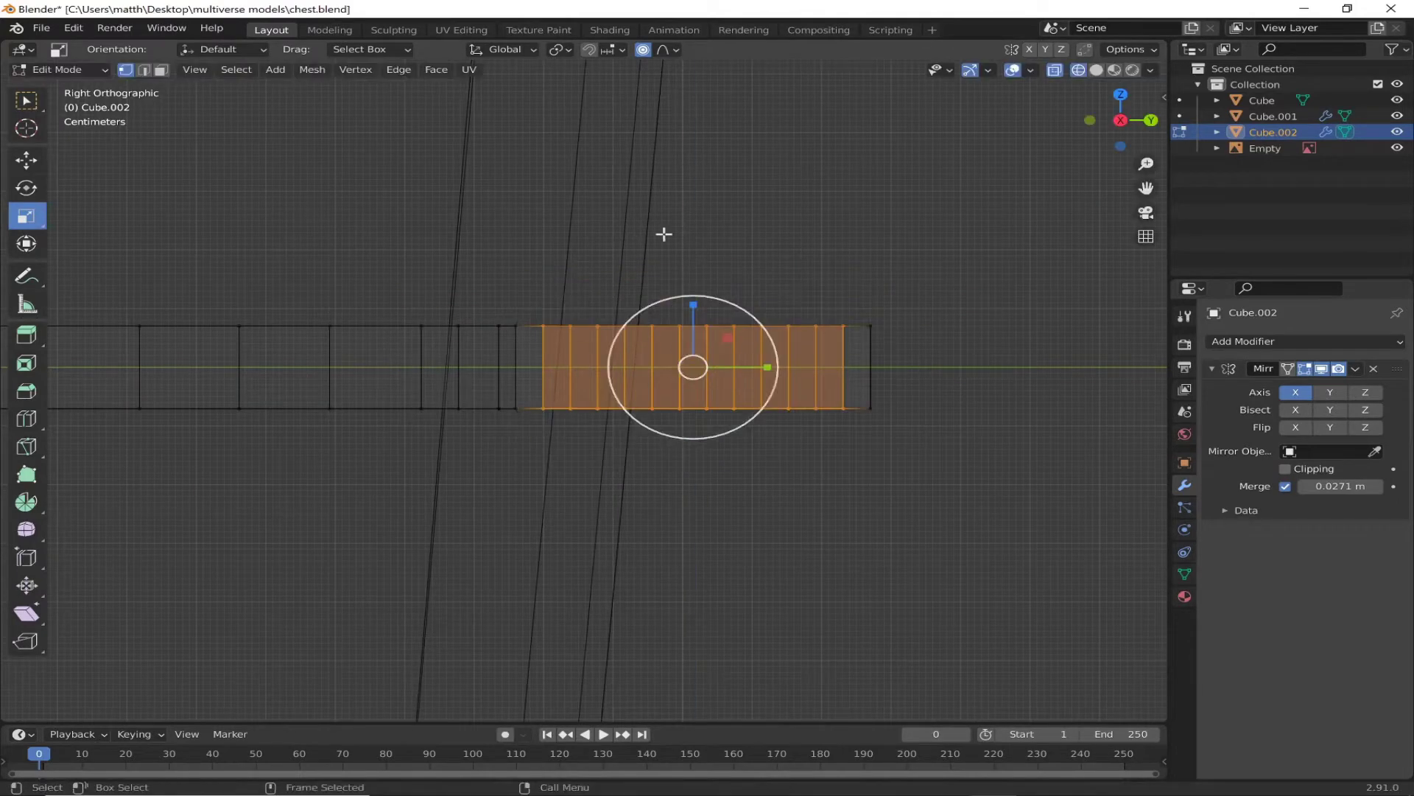
Step: Scale the central column of vertices along Z with proportional editing into a round barrel
click(716, 417)
drag(720, 477, 675, 300)
key(s)
key(z)
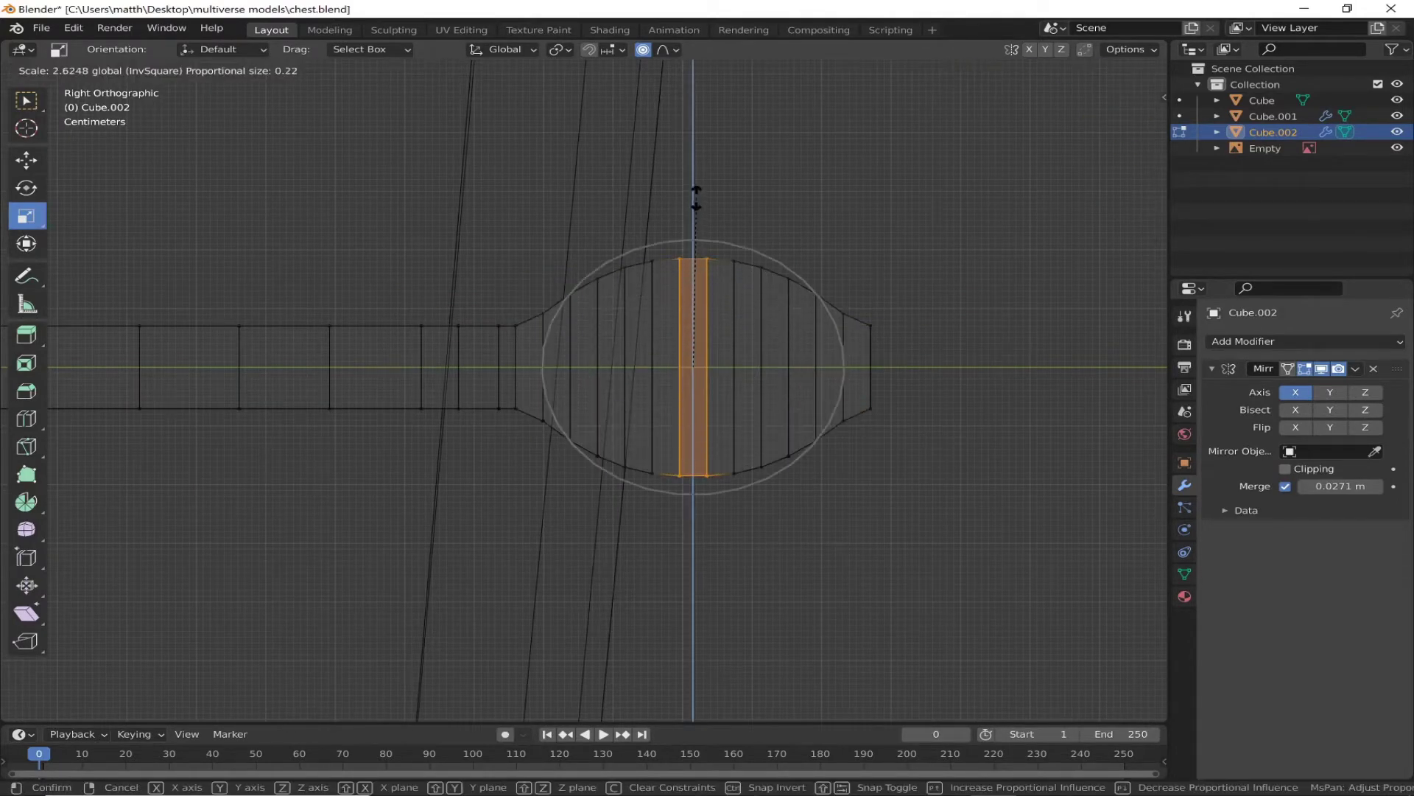
click(698, 135)
Step: Without proportional editing, shrink the right end vertically and move it in to close the barrel
click(889, 324)
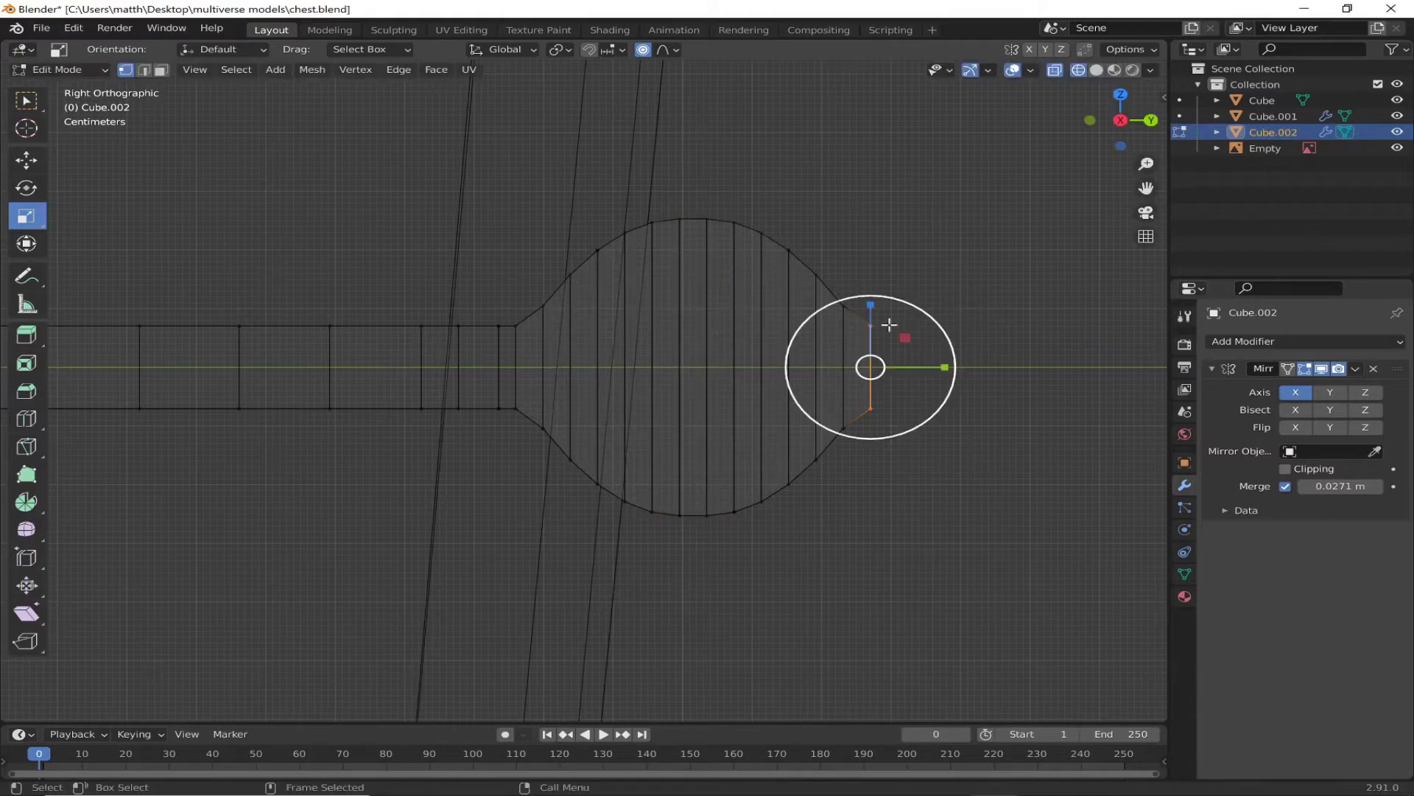
click(643, 59)
key(s)
key(z)
click(878, 321)
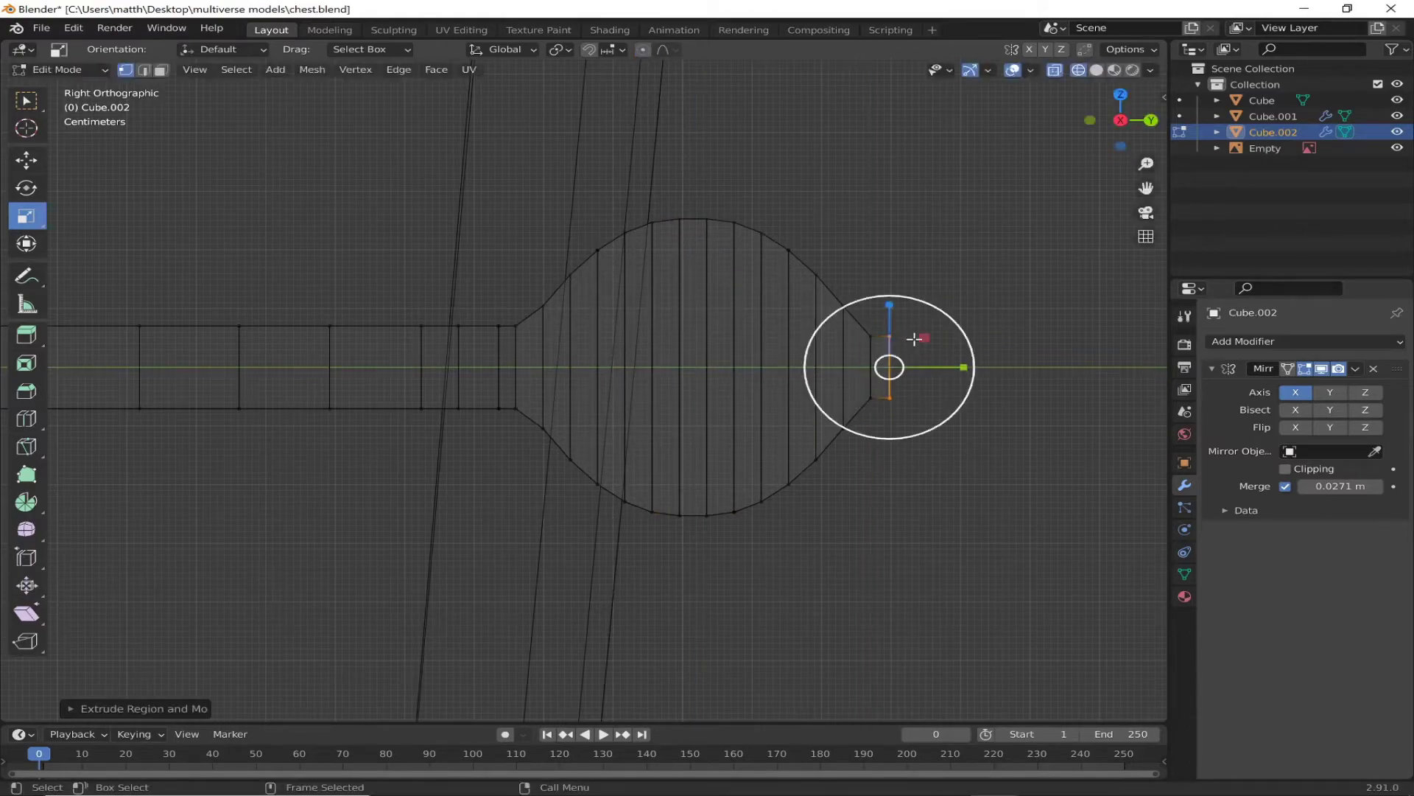
key(g)
key(z)
key(Escape)
scroll(1046, 496, up, 3)
scroll(1045, 495, up, 3)
drag(840, 365, 846, 363)
Step: Orbit in solid shading to inspect the finished hinge barrel
mouse_move(847, 363)
middle_down()
mouse_move(395, 454)
mouse_move(366, 521)
mouse_move(560, 383)
middle_up()
key(shift+z)
mouse_move(733, 252)
middle_down()
mouse_move(539, 299)
mouse_move(567, 282)
middle_up()
Step: In X-ray side view, select the faces of both barrel end discs
click(28, 370)
middle_drag(489, 407, 468, 405)
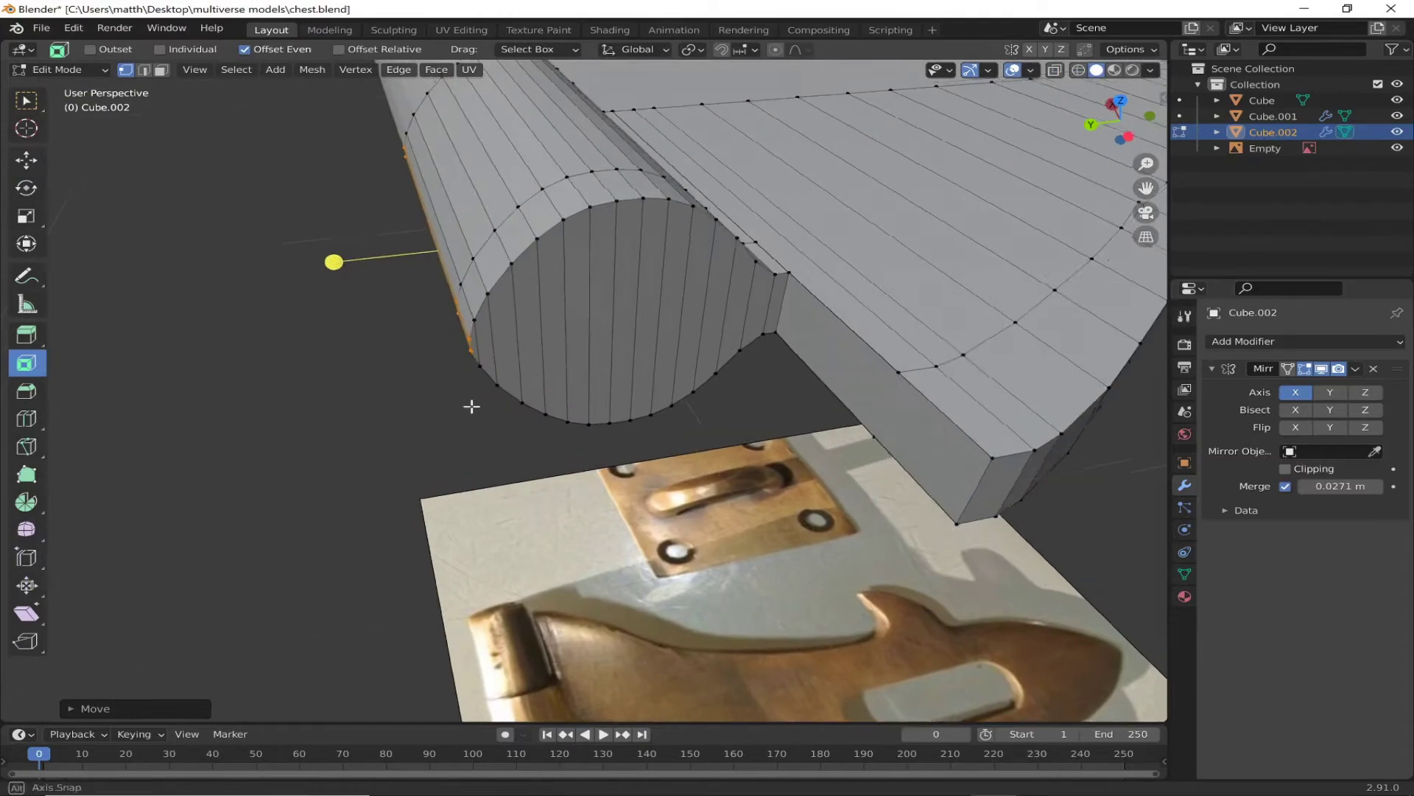
key(ctrl+KP_3)
key(alt+z)
scroll(496, 268, up, 2)
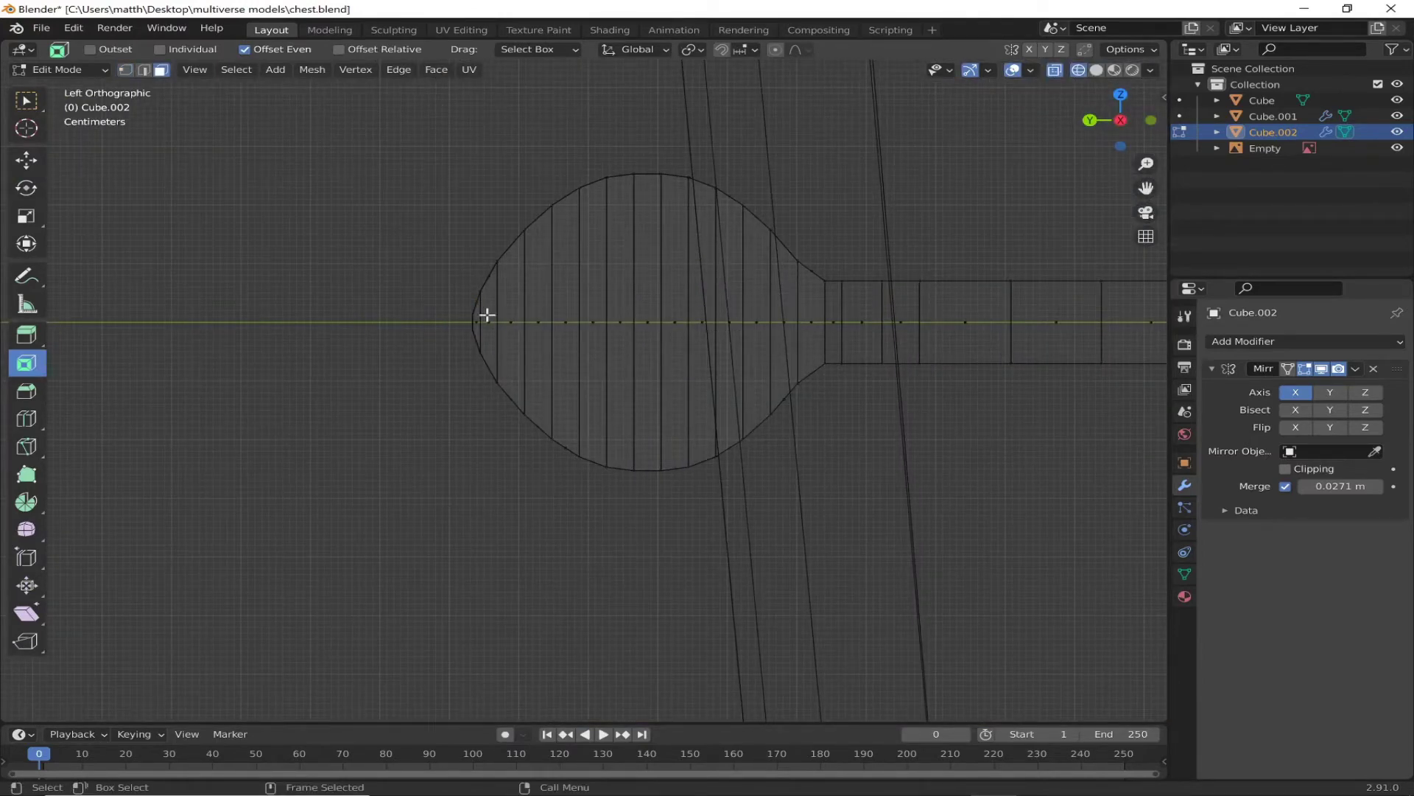
drag(487, 316, 788, 335)
mouse_move(788, 335)
middle_down()
mouse_move(619, 184)
mouse_move(391, 345)
middle_up()
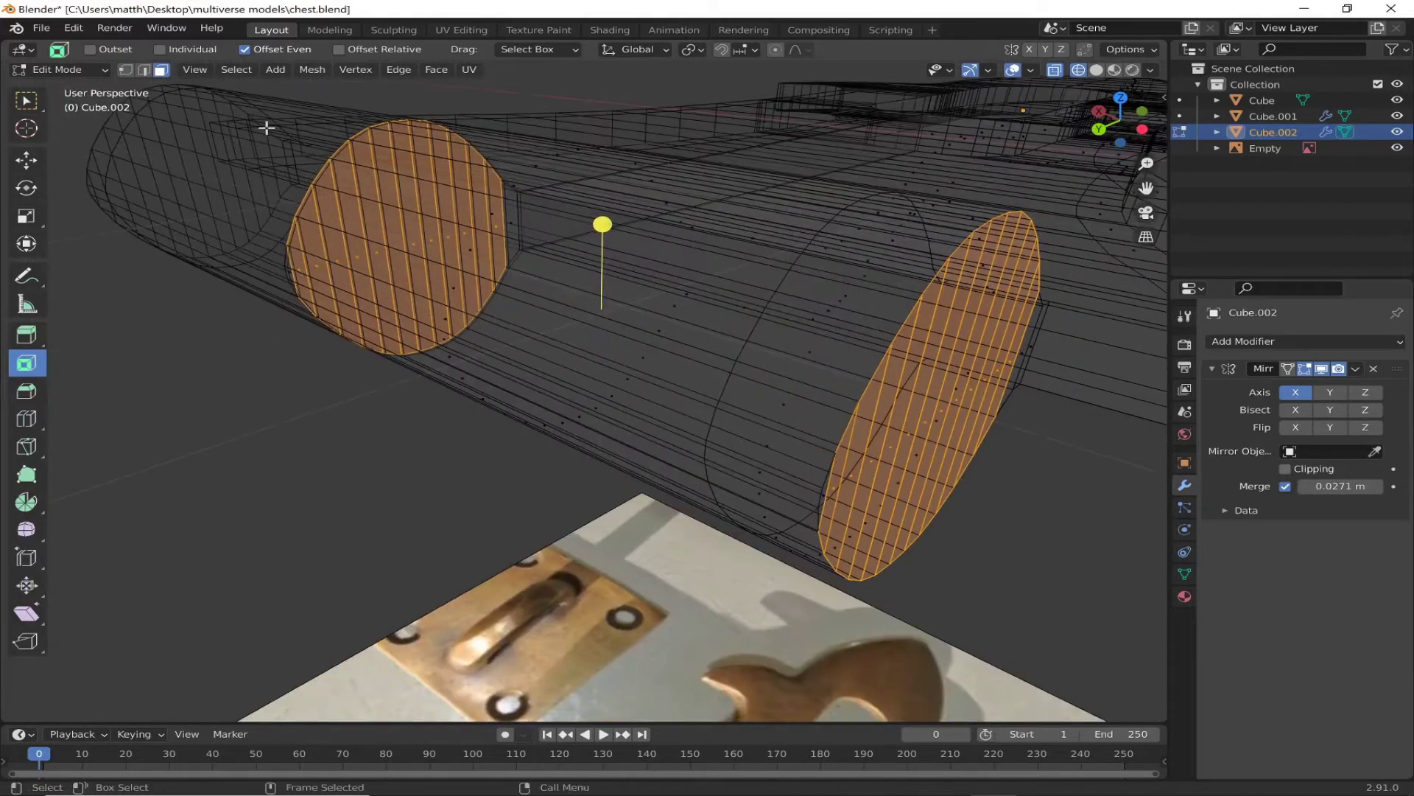
Step: Delete the selected faces across one end disc of the barrel
mouse_move(266, 128)
middle_down()
mouse_move(253, 391)
mouse_move(220, 383)
middle_up()
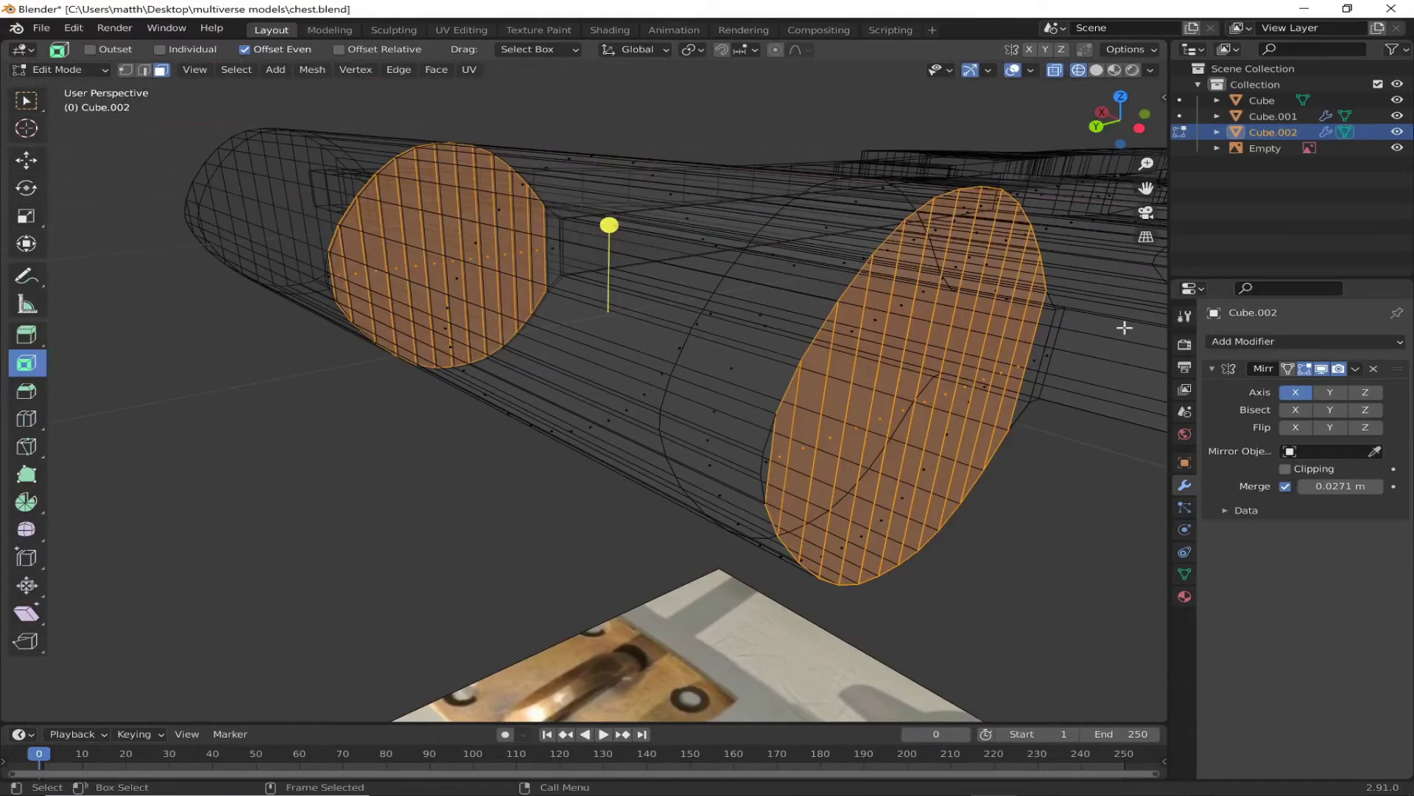
middle_drag(379, 489, 643, 458)
scroll(644, 458, up, 3)
key(alt+z)
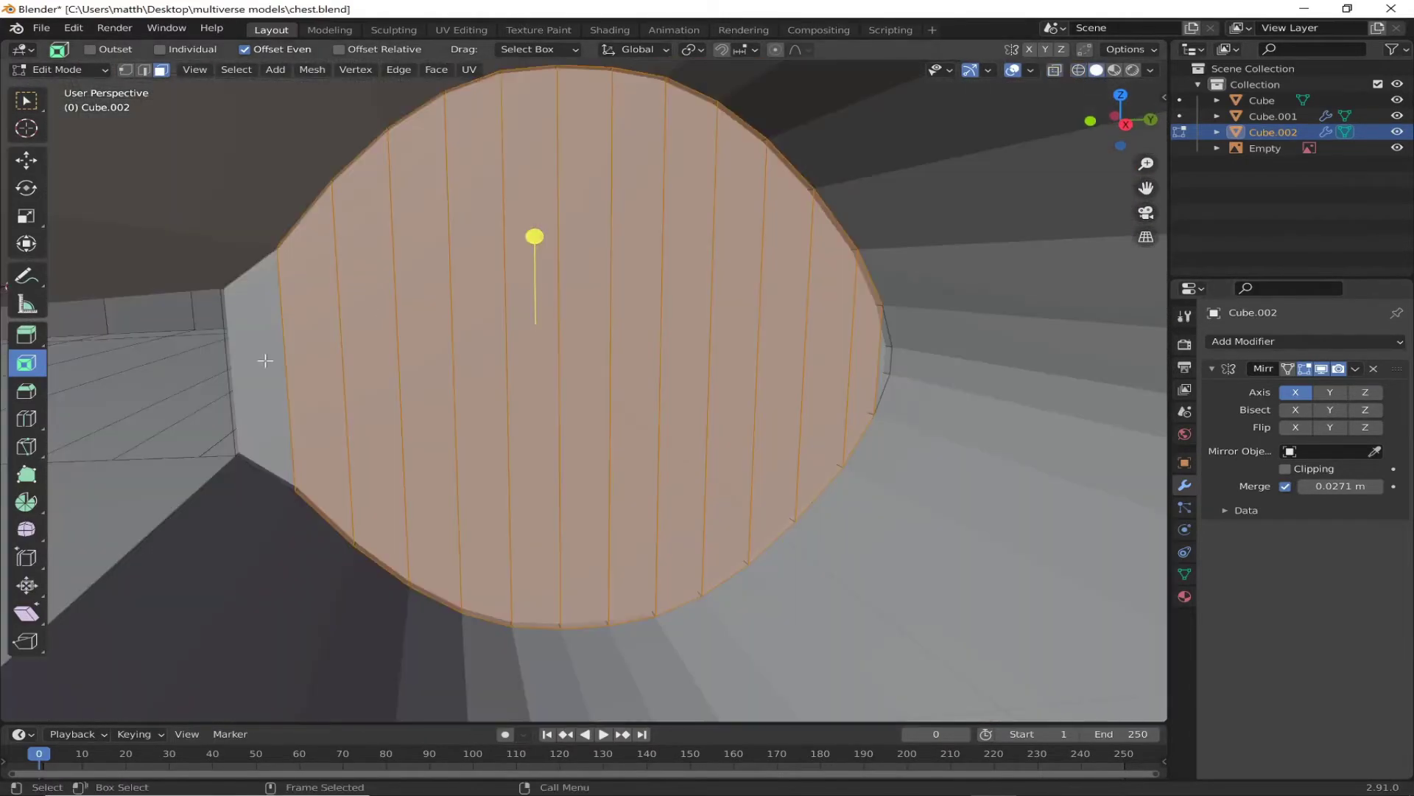
drag(490, 360, 859, 368)
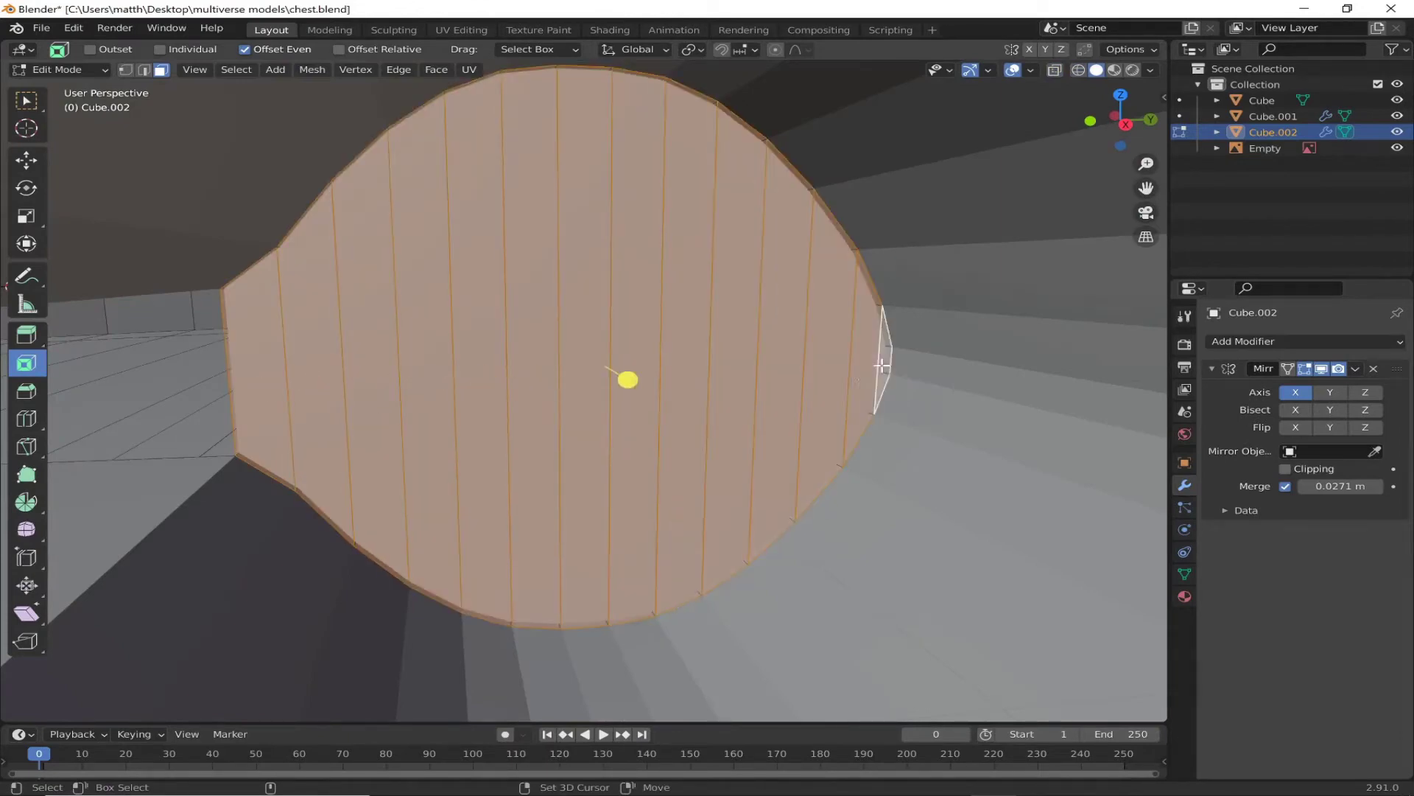
key(x)
click(858, 373)
Step: Inset the other end disc into a thick rim and extrude the inner disc into the tube
mouse_move(192, 369)
middle_down()
mouse_move(414, 413)
mouse_move(346, 516)
middle_up()
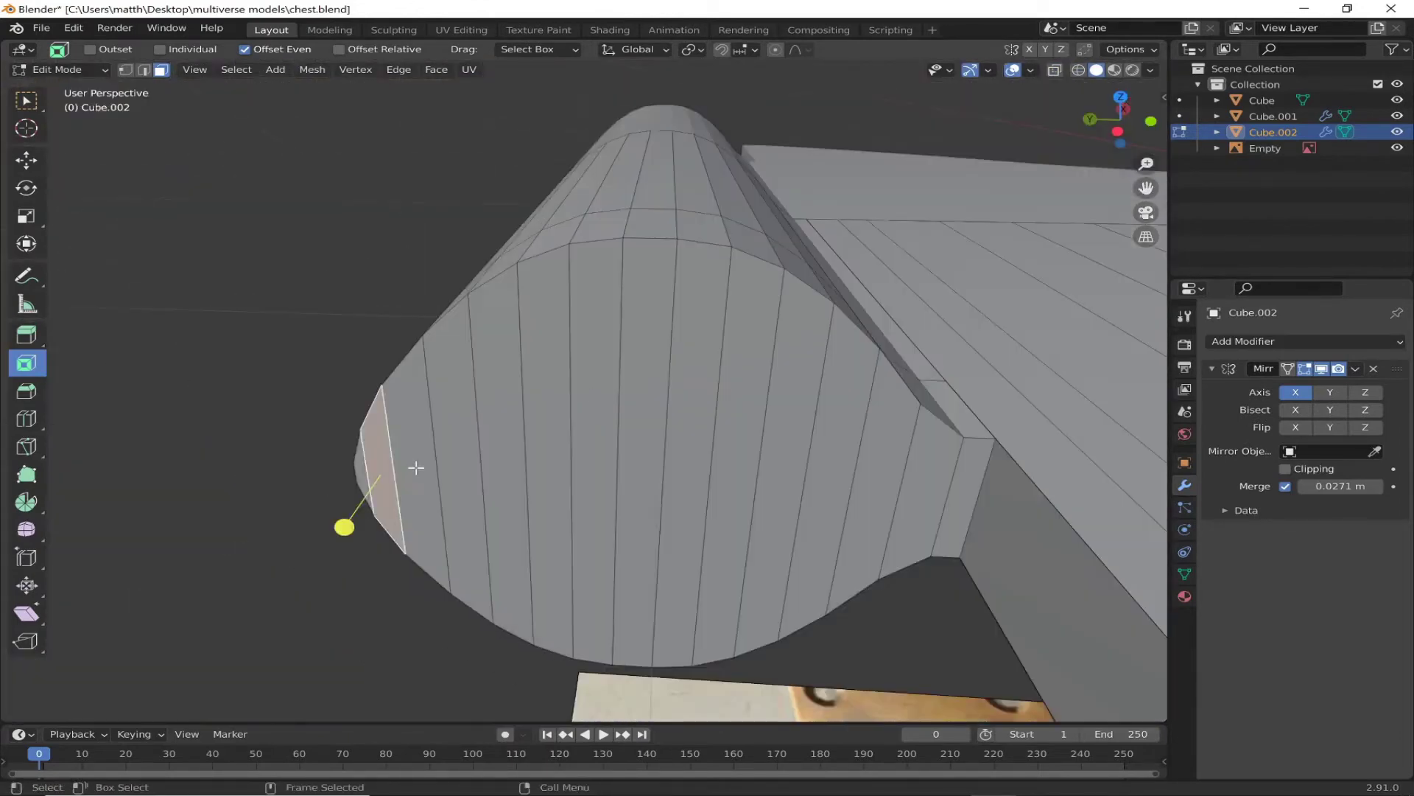
mouse_move(346, 516)
mouse_down()
mouse_move(558, 484)
mouse_move(835, 504)
mouse_up()
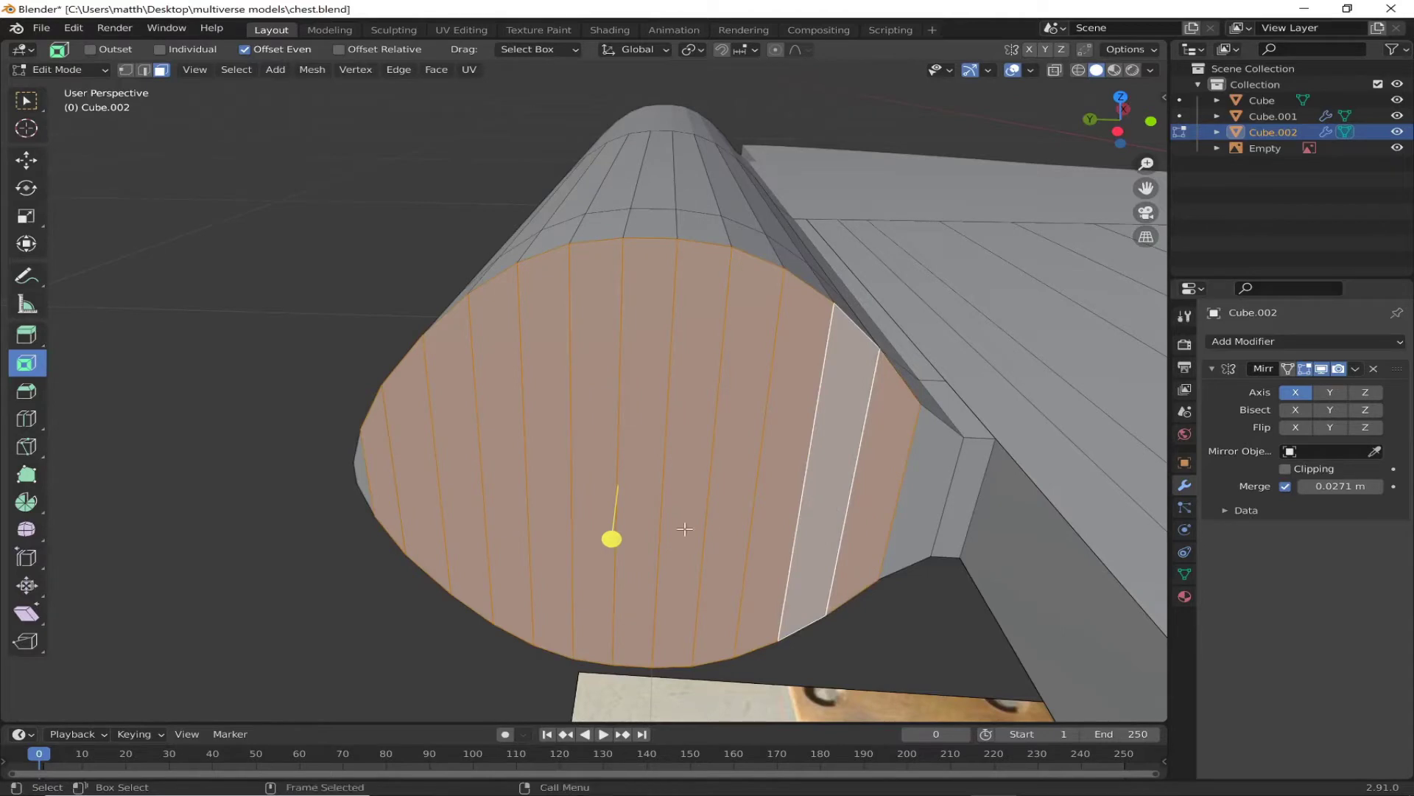
drag(611, 543, 623, 520)
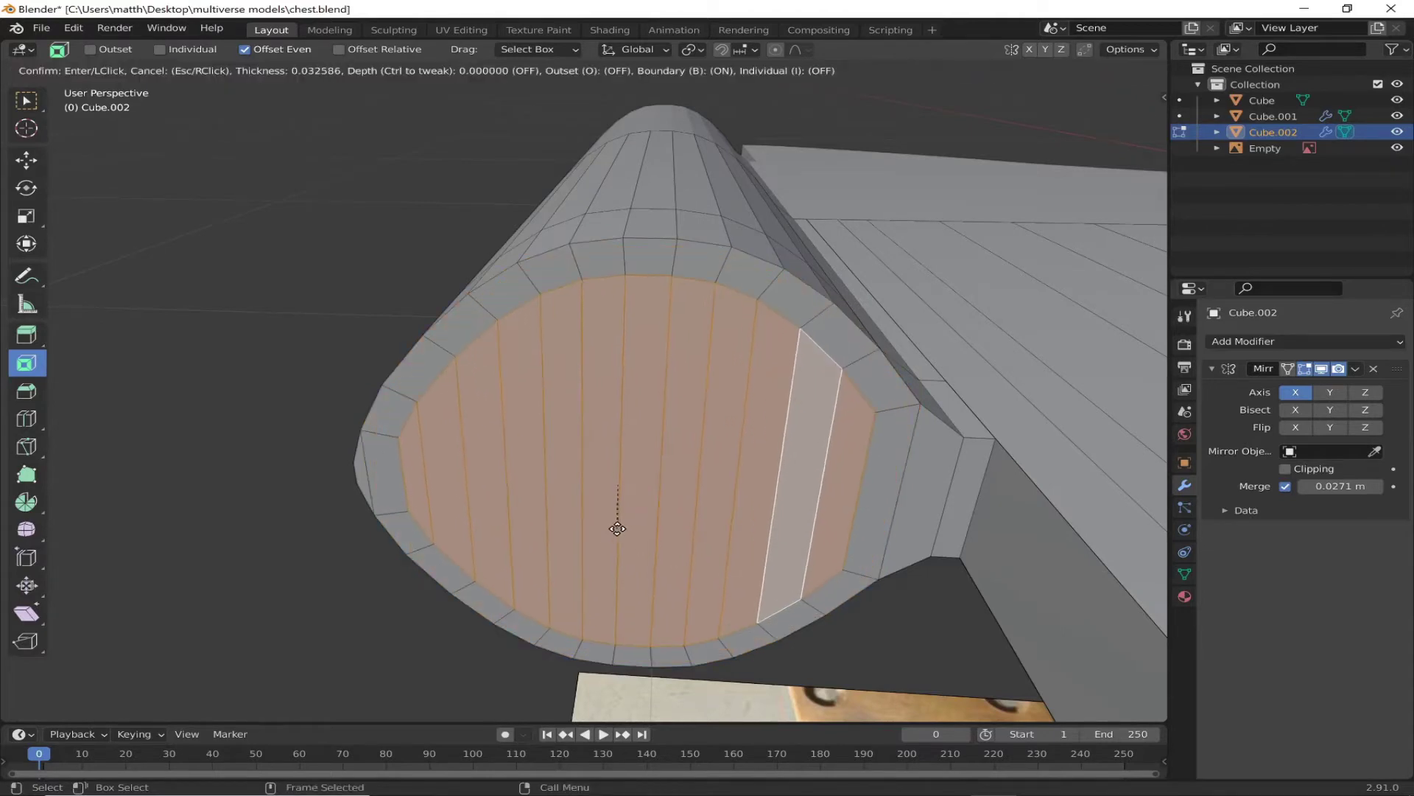
click(617, 528)
middle_drag(617, 528, 48, 356)
drag(790, 462, 540, 261)
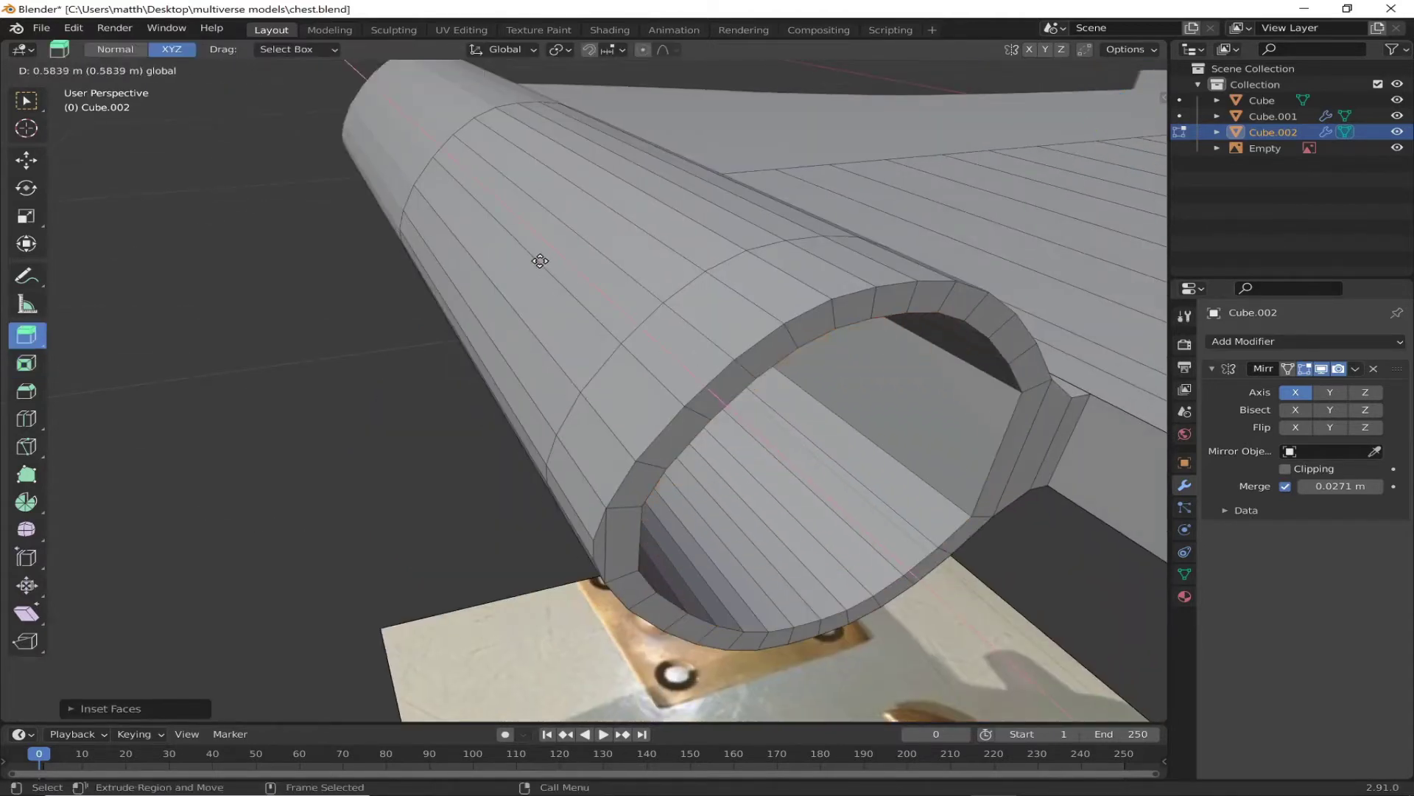
click(478, 200)
Step: Move the extruded inner faces further along the tube
key(shift+space)
key(g)
alt+middle_drag(641, 442, 714, 339)
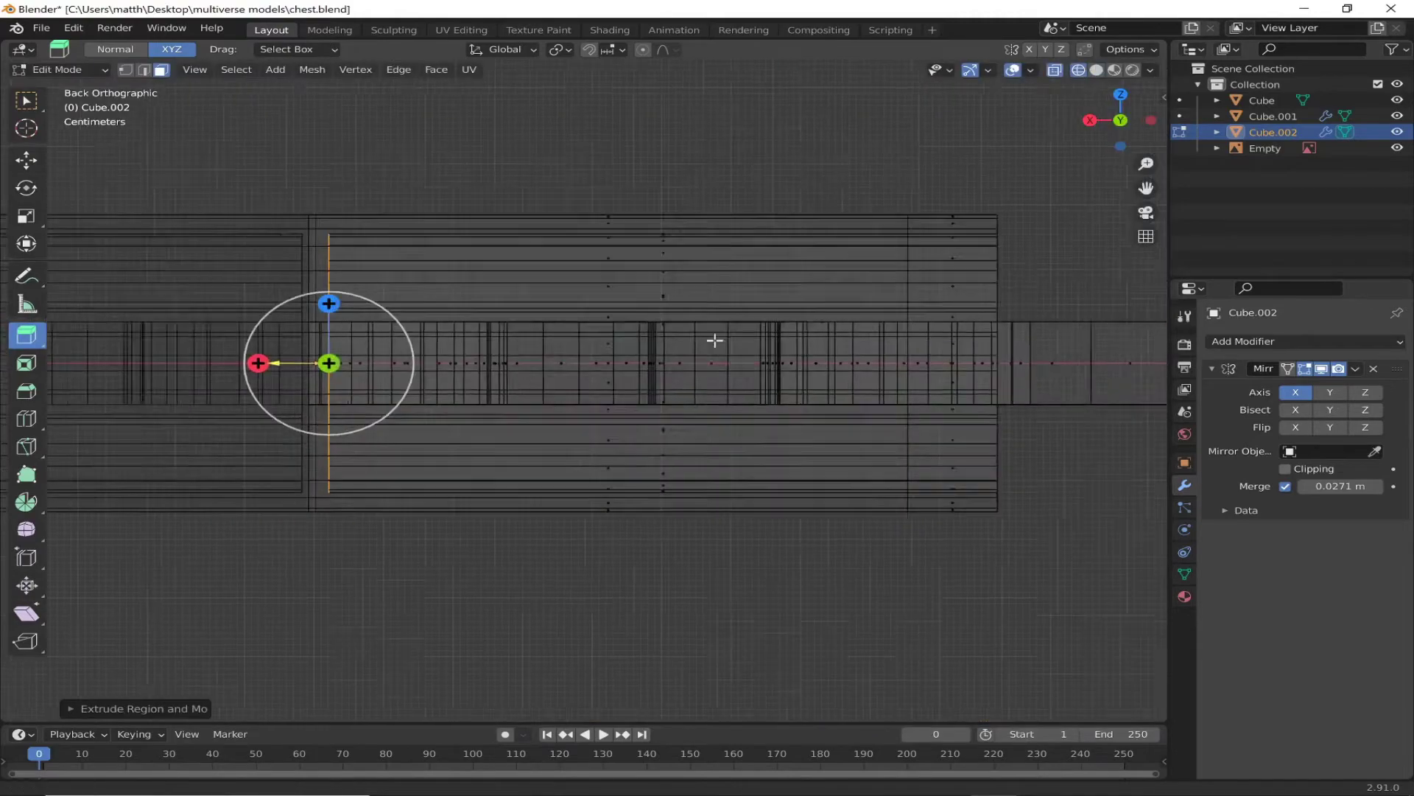
drag(464, 464, 332, 484)
click(332, 484)
middle_drag(332, 484, 567, 435)
Step: Delete the inner end faces to leave a hollow tube, then view it solid
key(x)
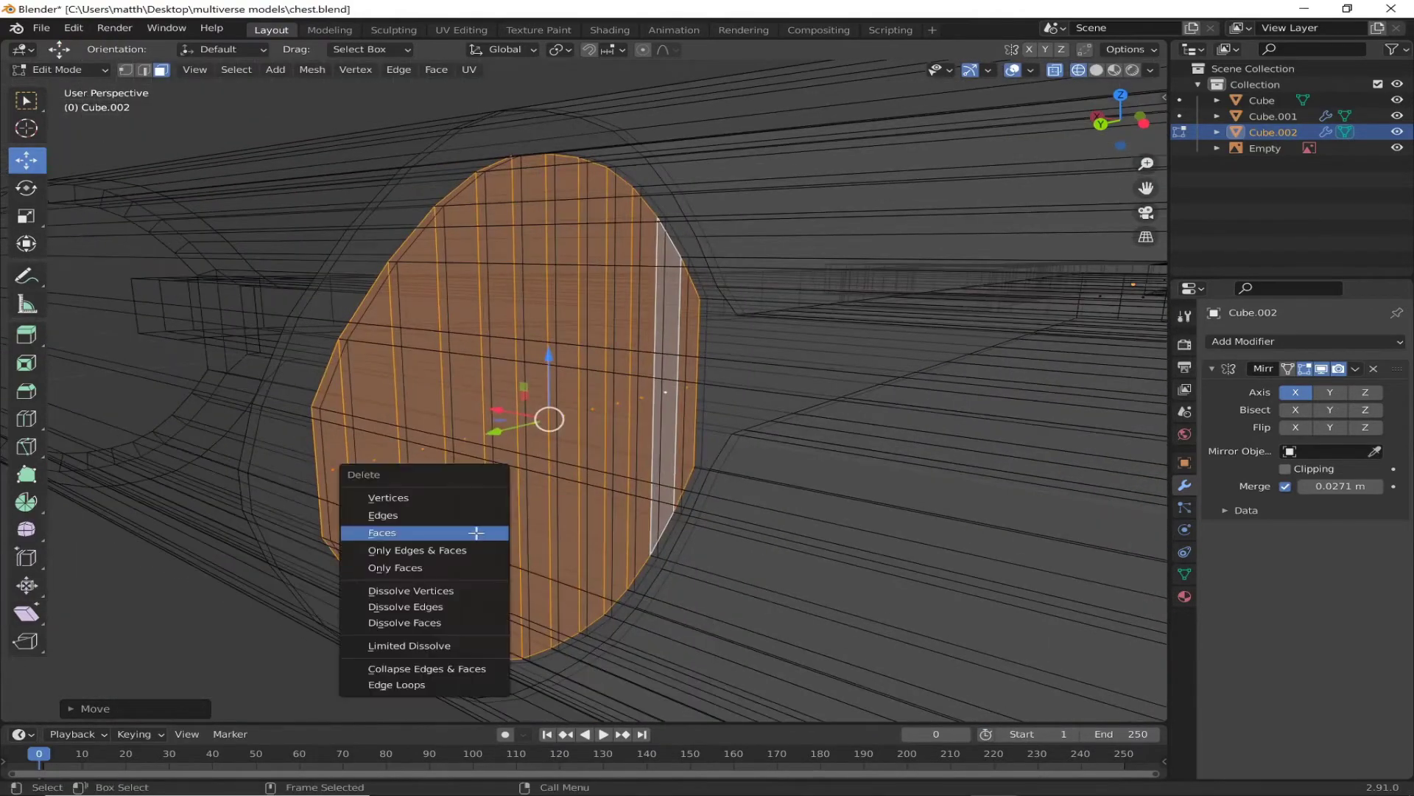
click(444, 557)
middle_drag(444, 556, 755, 442)
key(alt+z)
mouse_move(923, 292)
middle_down()
mouse_move(679, 496)
mouse_move(622, 572)
mouse_move(676, 537)
mouse_move(674, 408)
middle_up()
Step: Return to Object Mode and add a new cube near the latch
click(1120, 121)
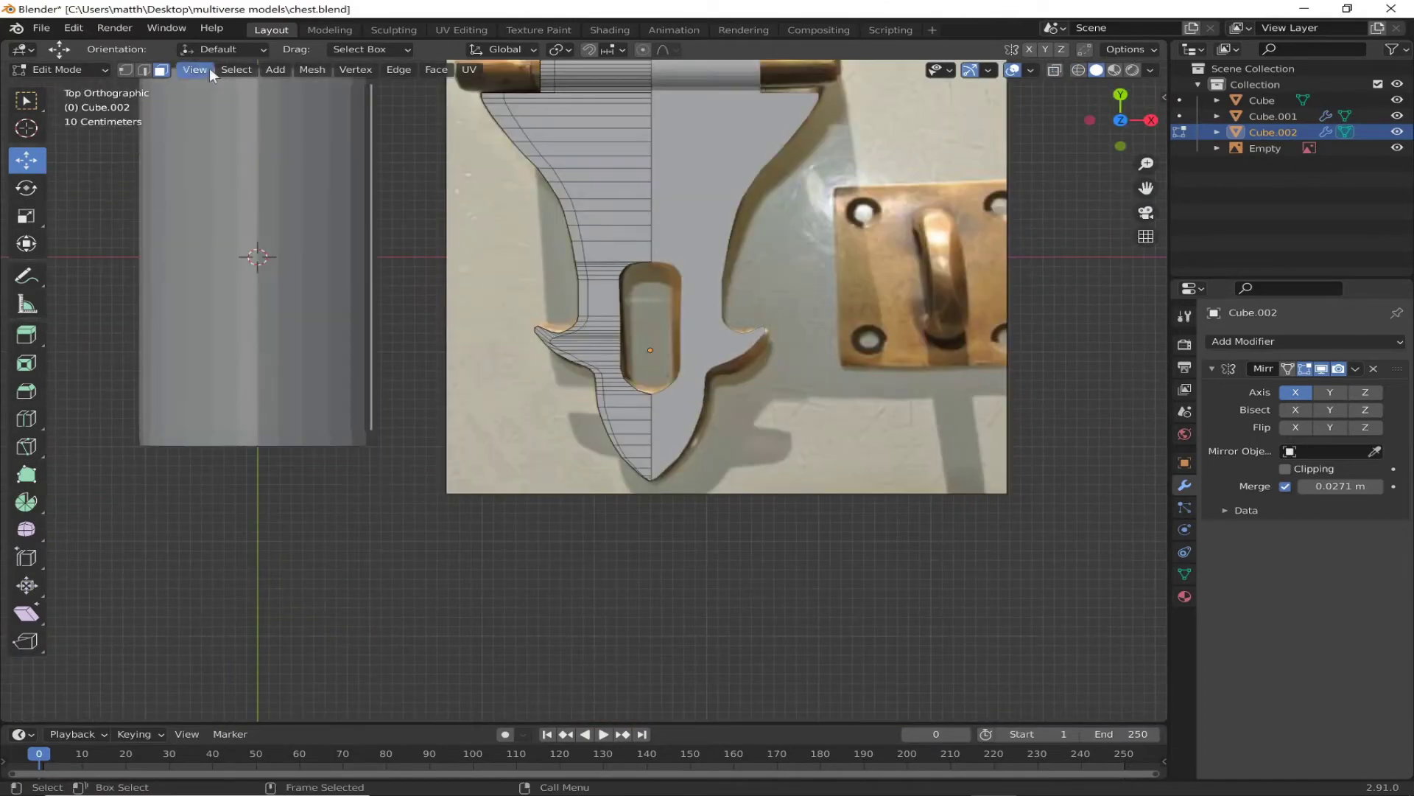
key(Tab)
click(254, 69)
click(398, 96)
scroll(639, 357, down, 3)
key(g)
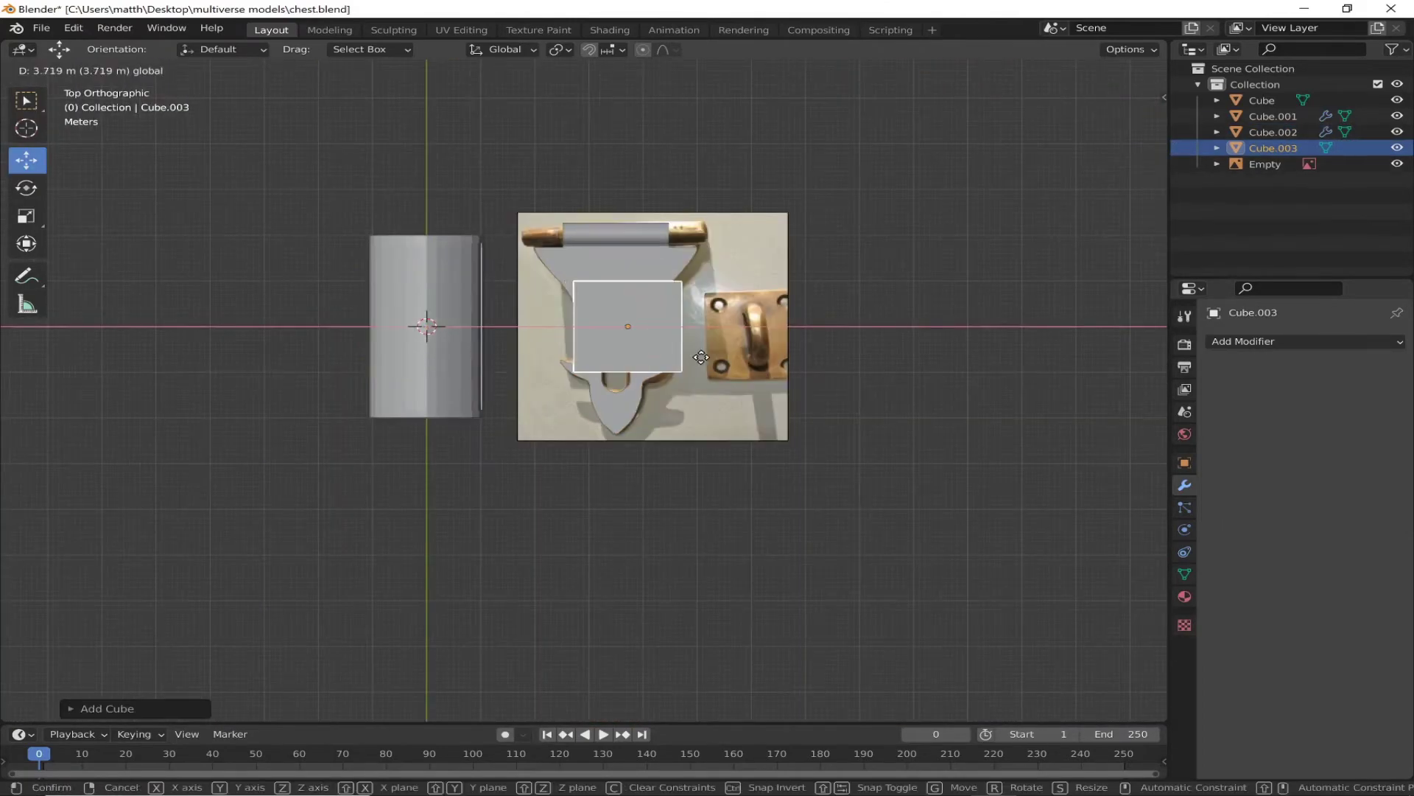
key(KP_3)
Step: Scale the cube flat into a rectangular plate in Right view
key(shift+space)
key(s)
drag(666, 295, 663, 335)
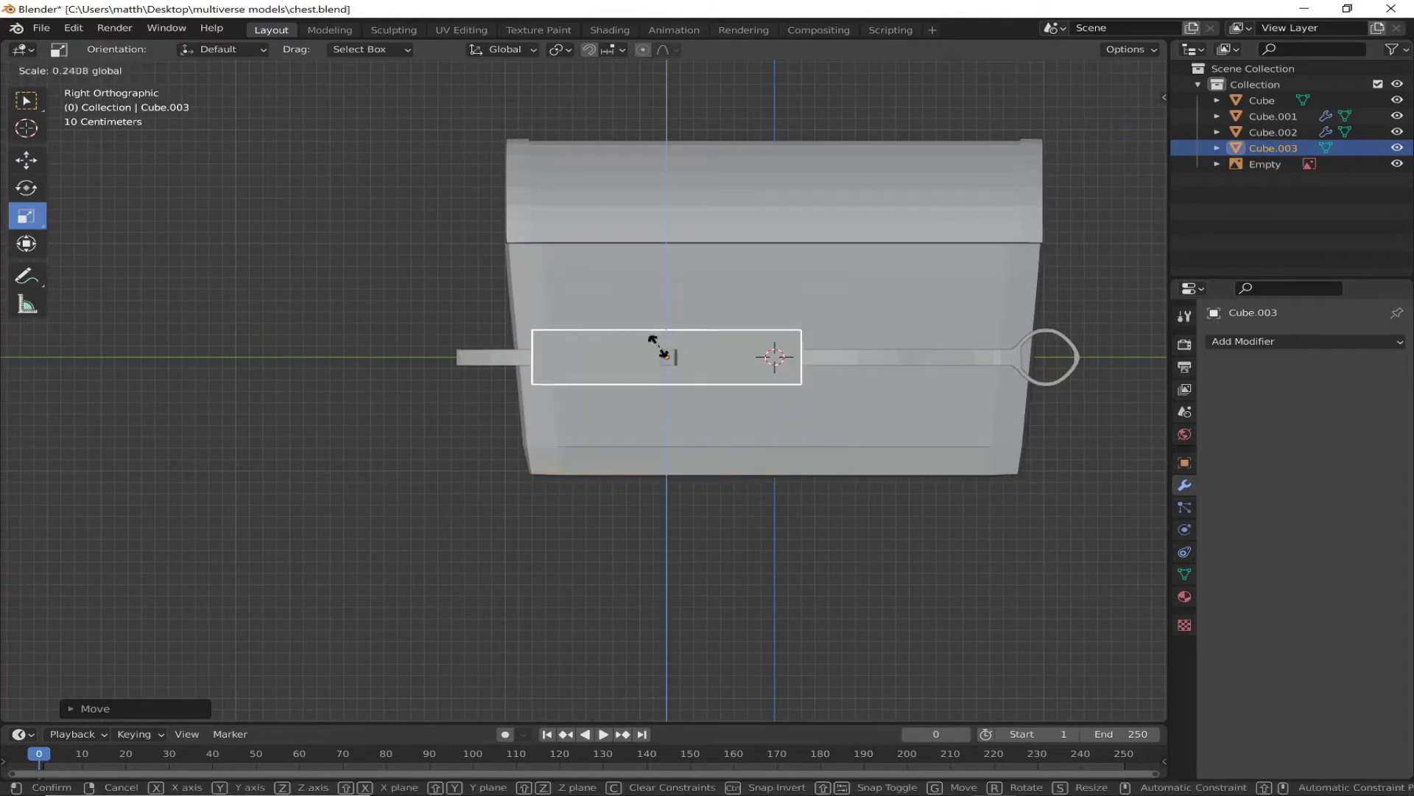
click(663, 335)
middle_drag(663, 335, 446, 464)
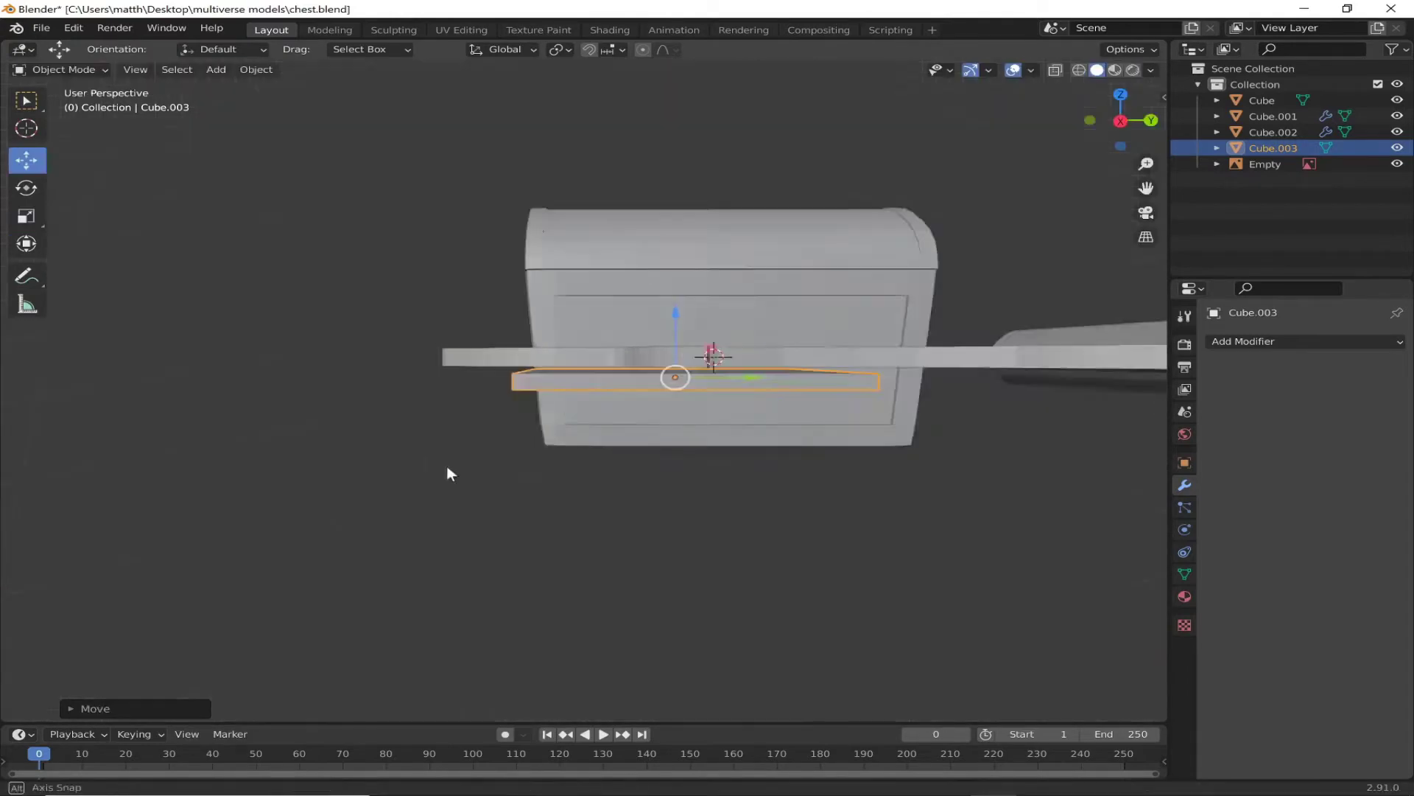
key(KP_Decimal)
Step: Add a cylinder, shrink it in Top view, and move it onto the latch slot
click(216, 69)
mouse_move(240, 87)
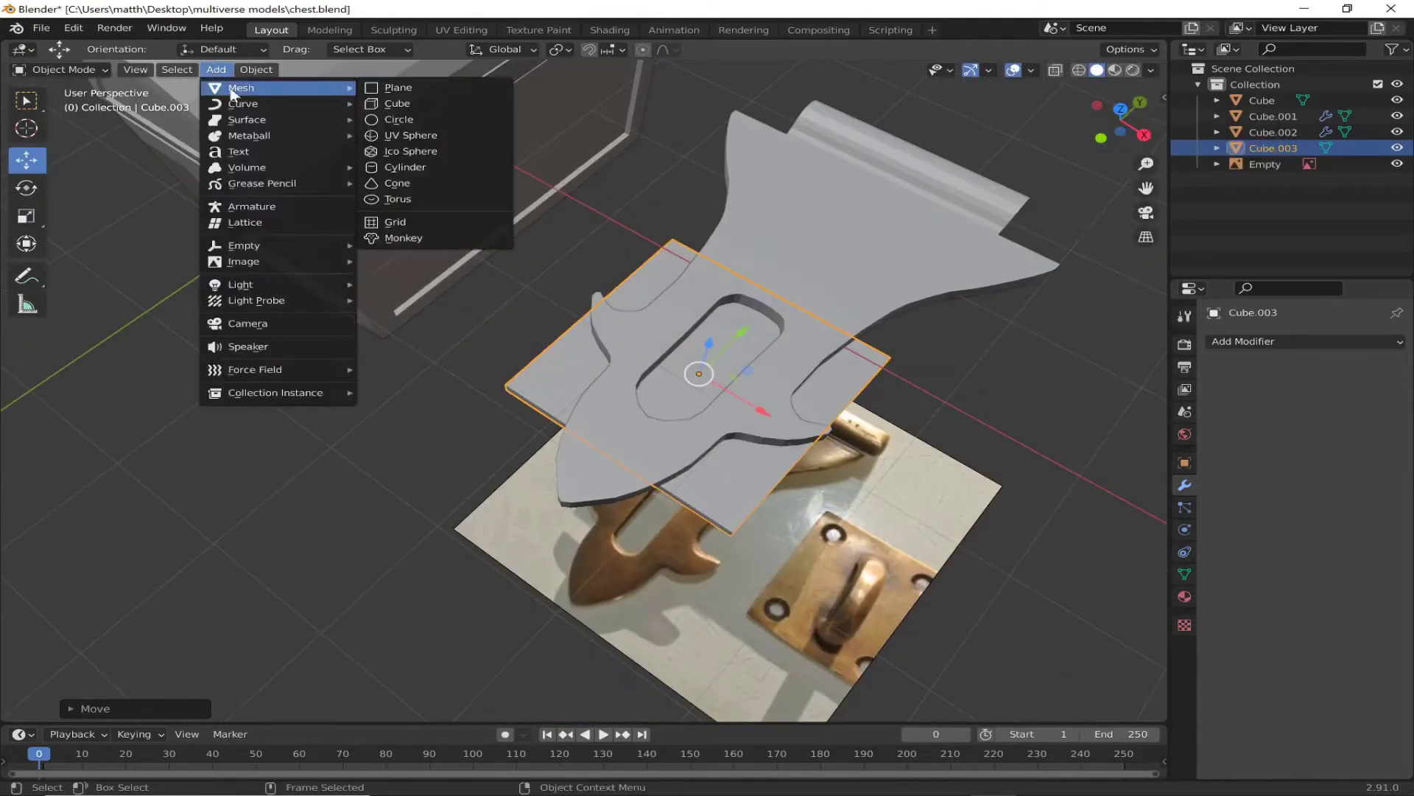
click(396, 169)
key(KP_7)
key(KP_Decimal)
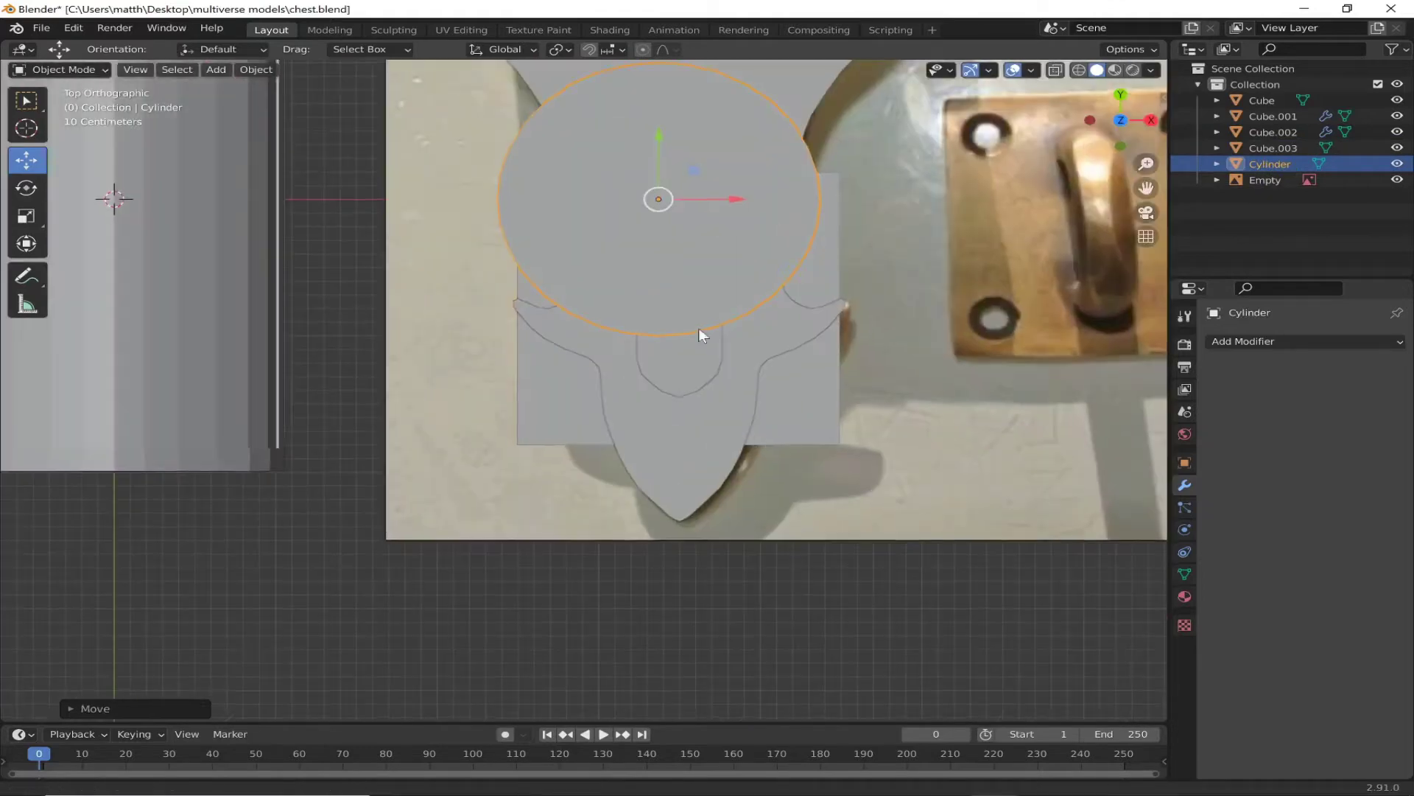
key(s)
click(551, 355)
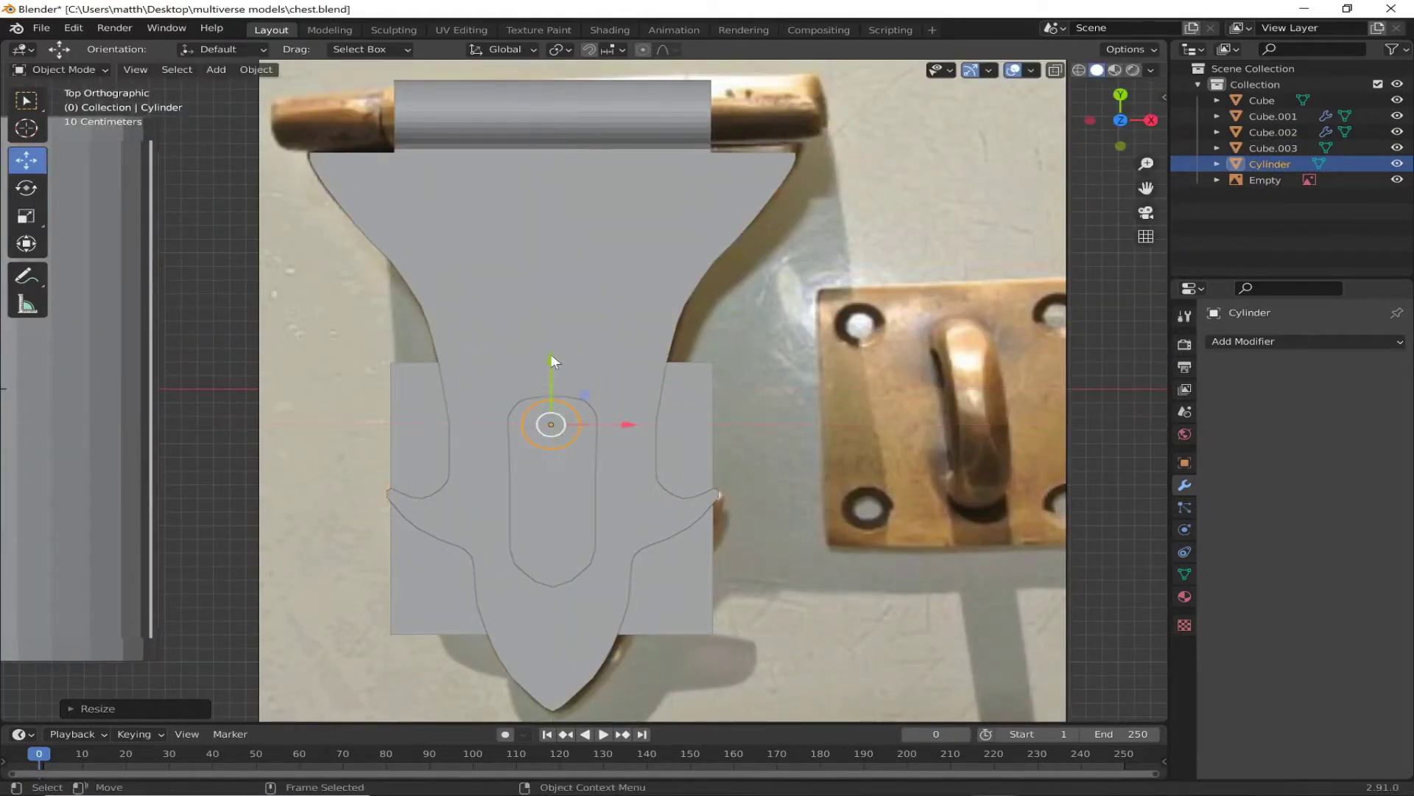
drag(550, 354, 585, 398)
Step: Fine-tune the cylinder's size, then scale its height in Right view
key(s)
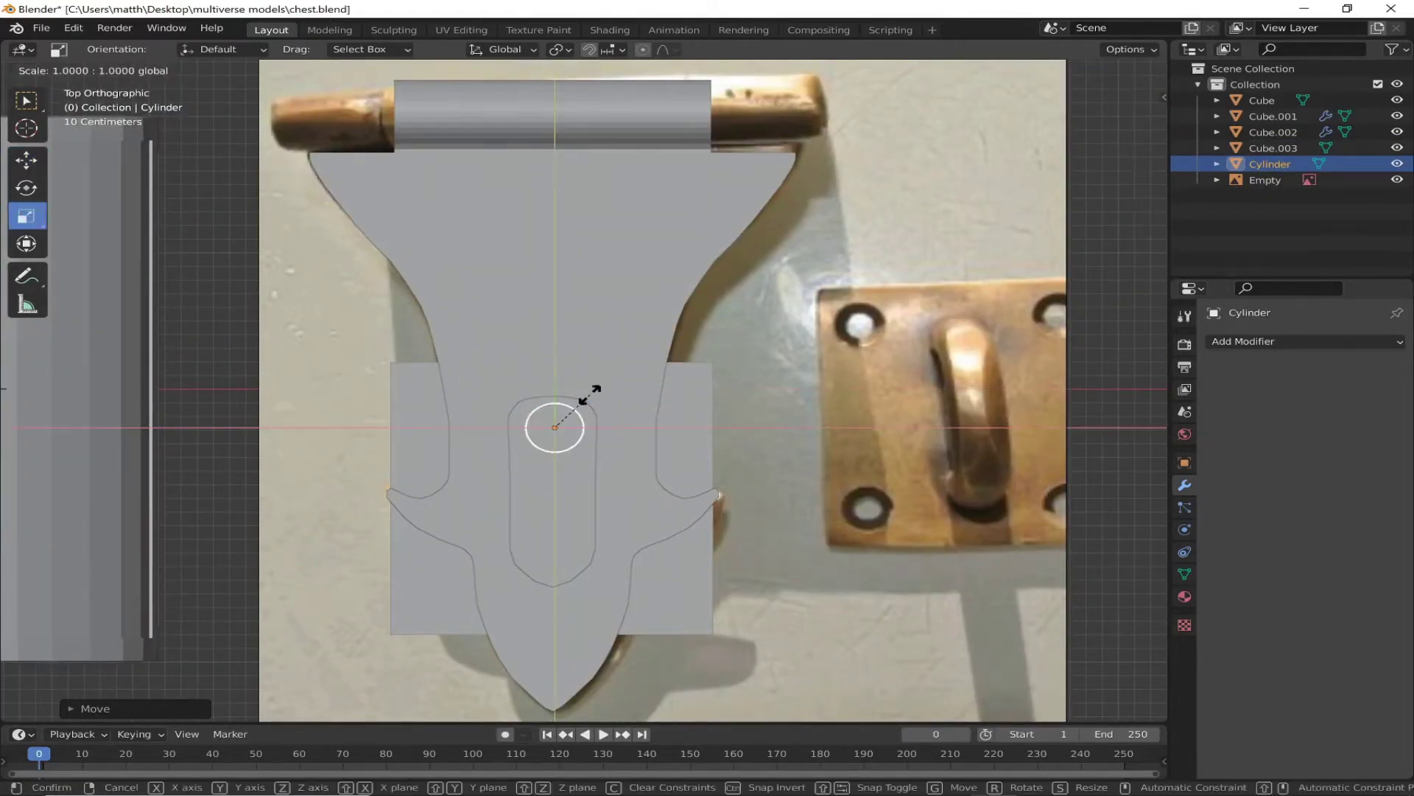
click(590, 395)
middle_drag(757, 478, 458, 379)
key(KP_3)
key(s)
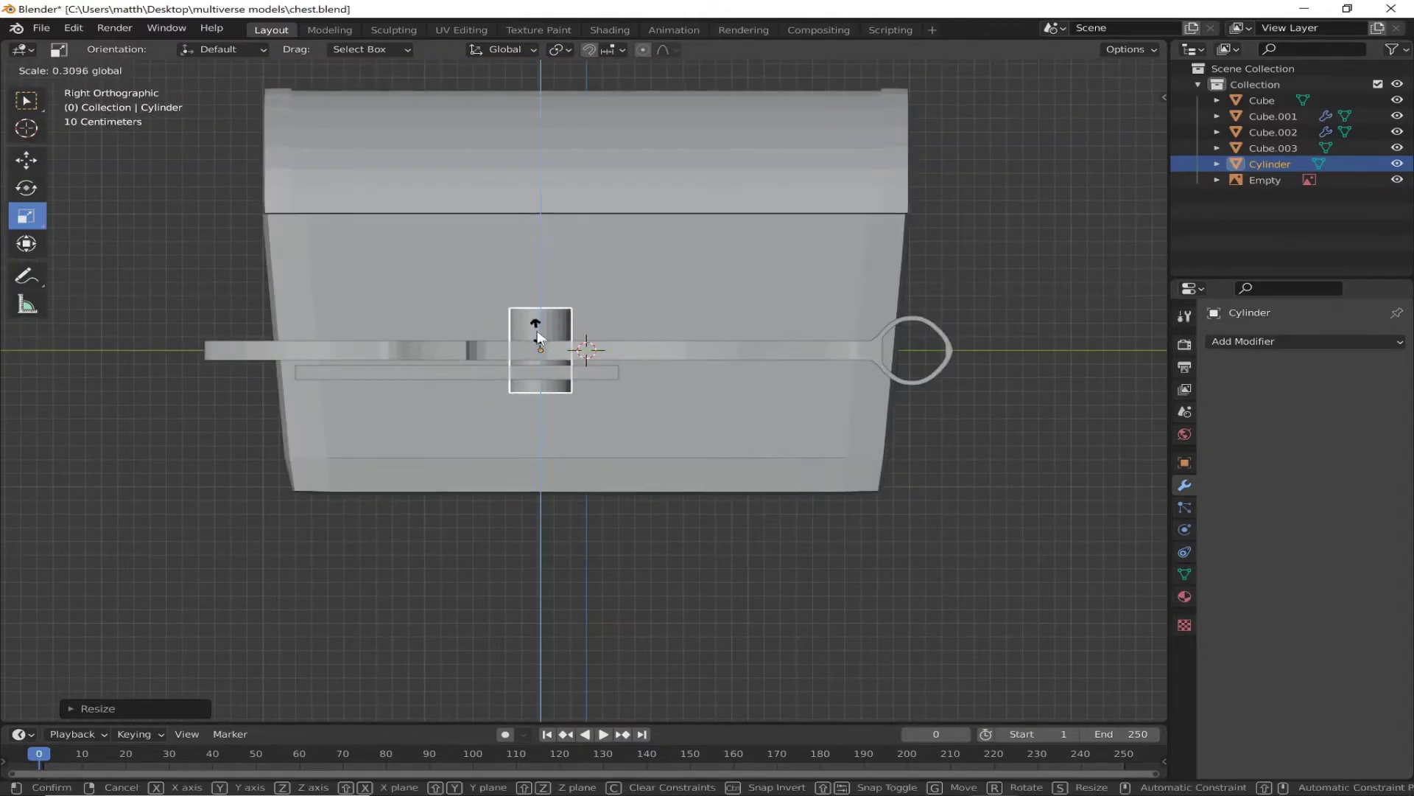
click(542, 315)
scroll(635, 476, up, 3)
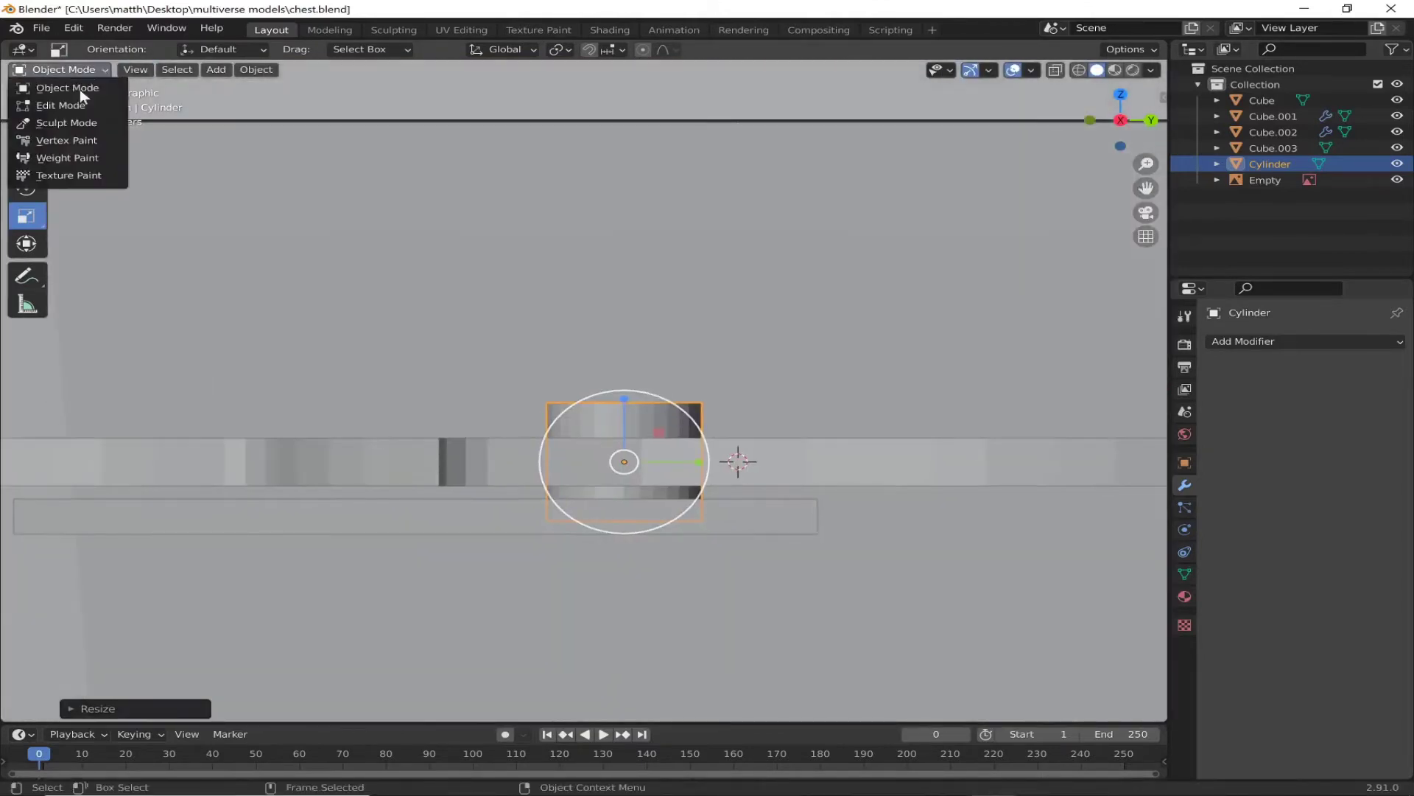
Step: In see-through vertex Edit Mode, select the cylinder's top vertices and scale them narrower
key(Tab)
key(alt+z)
click(127, 70)
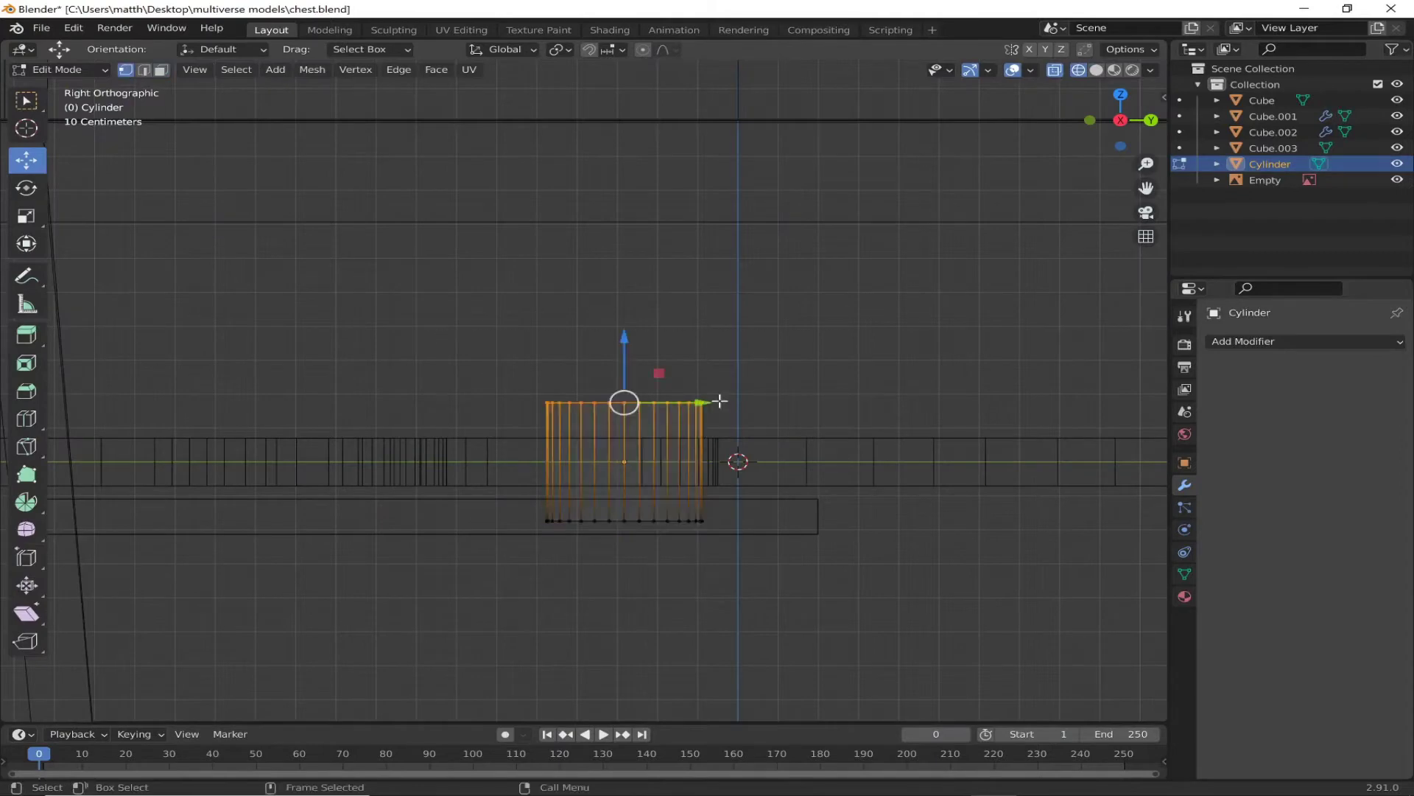
drag(474, 341, 700, 431)
shift+middle_drag(589, 401, 674, 407)
key(s)
click(674, 403)
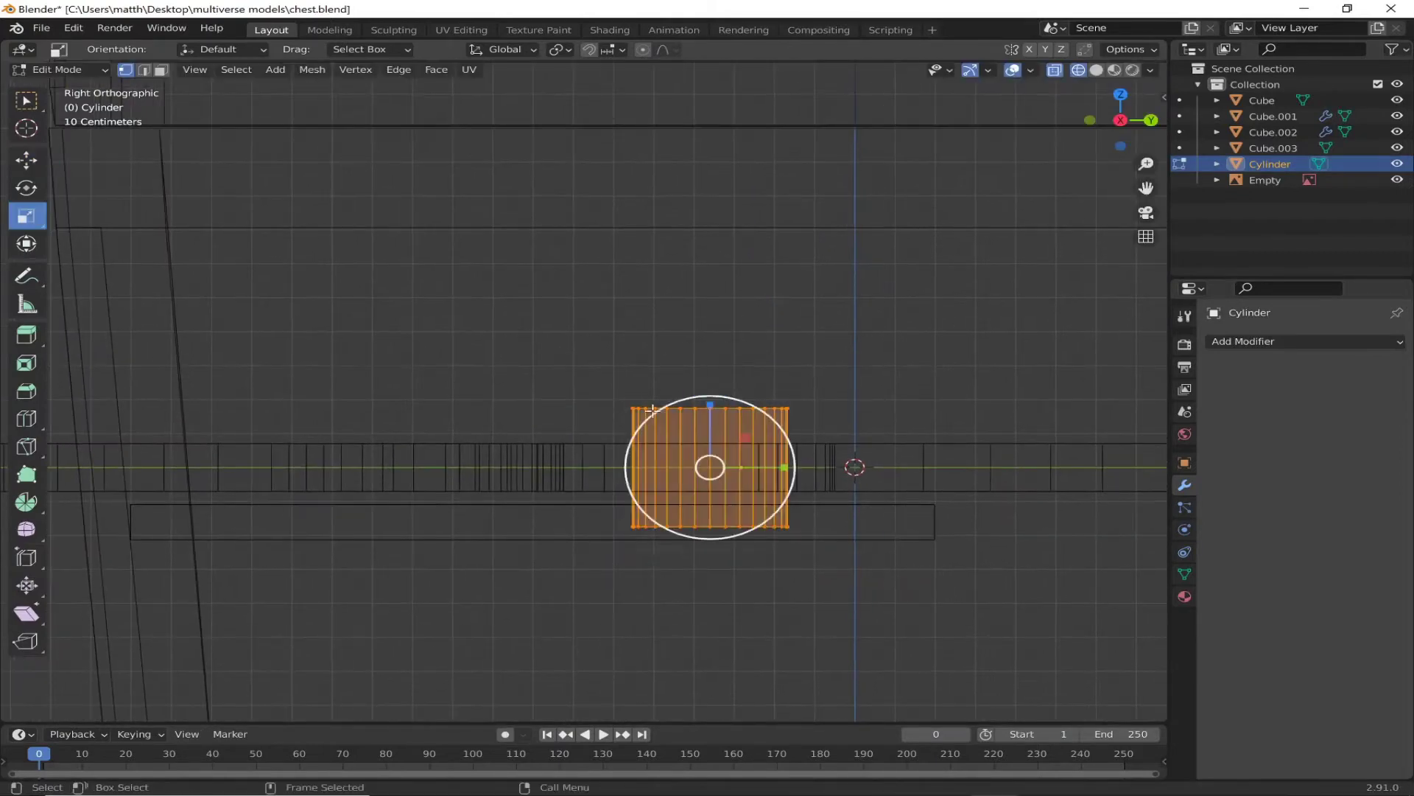
mouse_move(663, 445)
mouse_down()
mouse_move(765, 374)
mouse_move(705, 323)
mouse_move(725, 280)
mouse_move(718, 319)
mouse_move(661, 263)
mouse_move(726, 321)
mouse_up()
Step: Extrude and shift new sections from the top ring, tilting it to bend the loop
key(shift+space)
key(g)
key(shift+space)
key(g)
key(shift+space)
key(r)
Step: Reposition a middle vertex ring along one axis to smooth the bend
scroll(725, 320, up, 2)
drag(859, 392, 634, 299)
key(shift+space)
key(g)
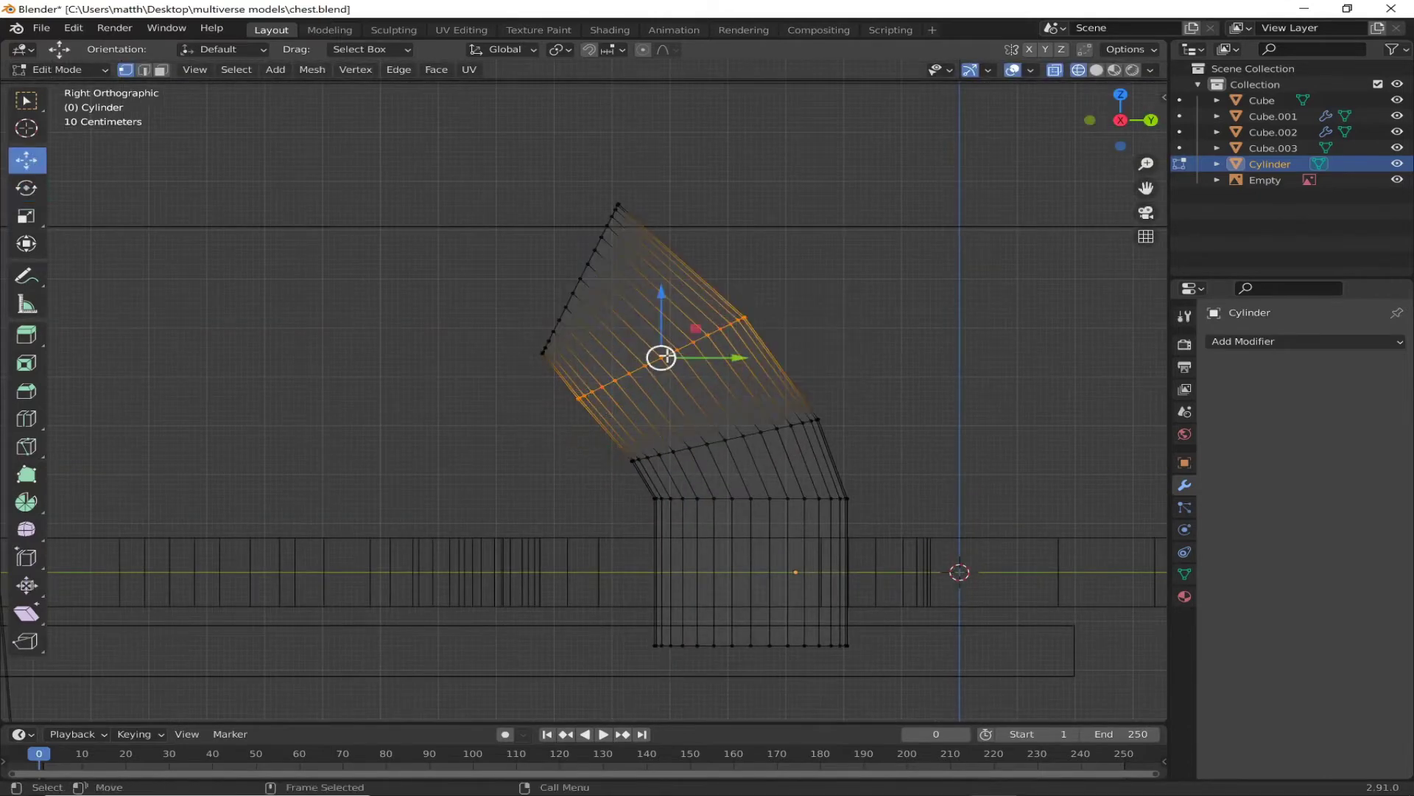
drag(663, 354, 673, 344)
click(673, 345)
Step: Add a Mirror modifier to the loop, mirroring it across the Y axis
click(1304, 341)
click(1001, 497)
scroll(582, 398, down, 4)
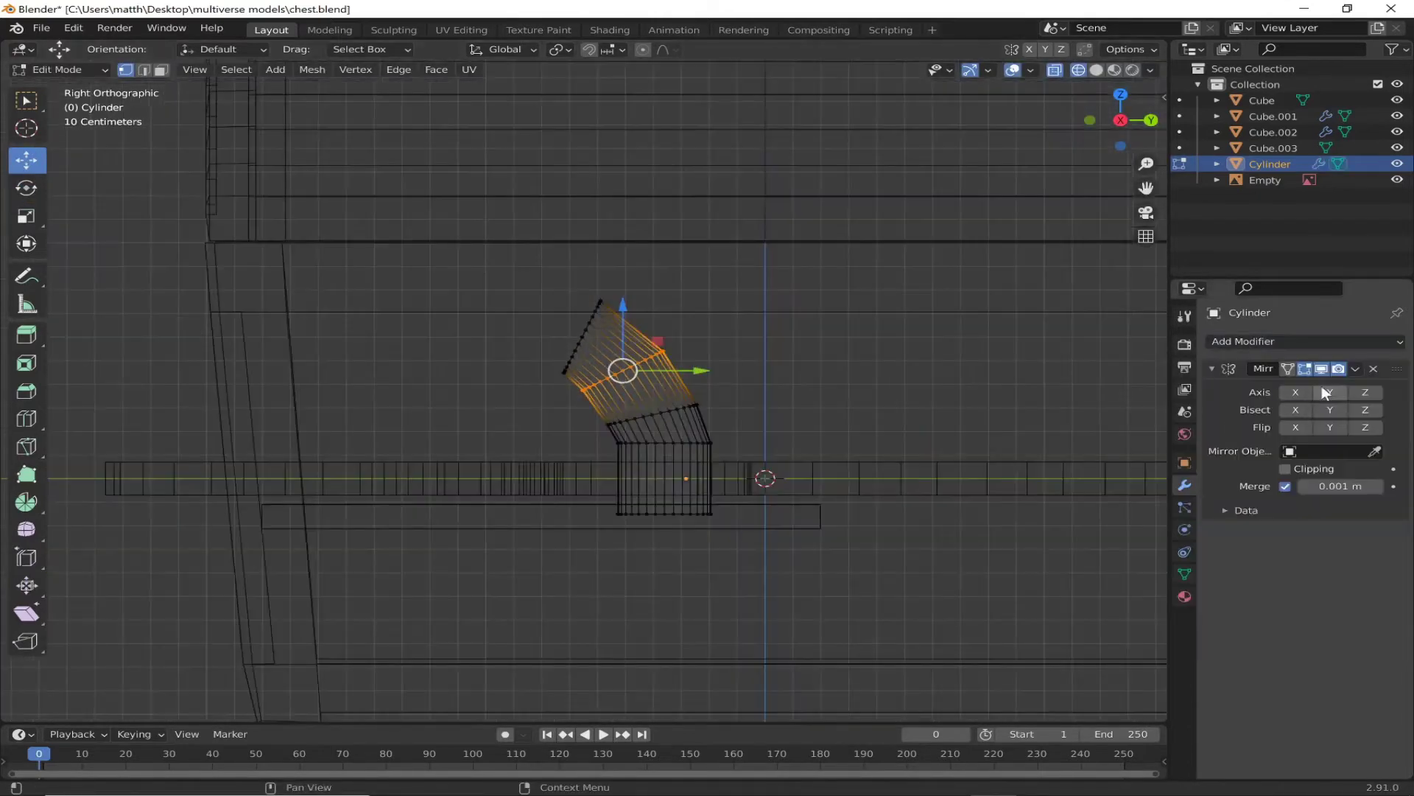
click(1329, 392)
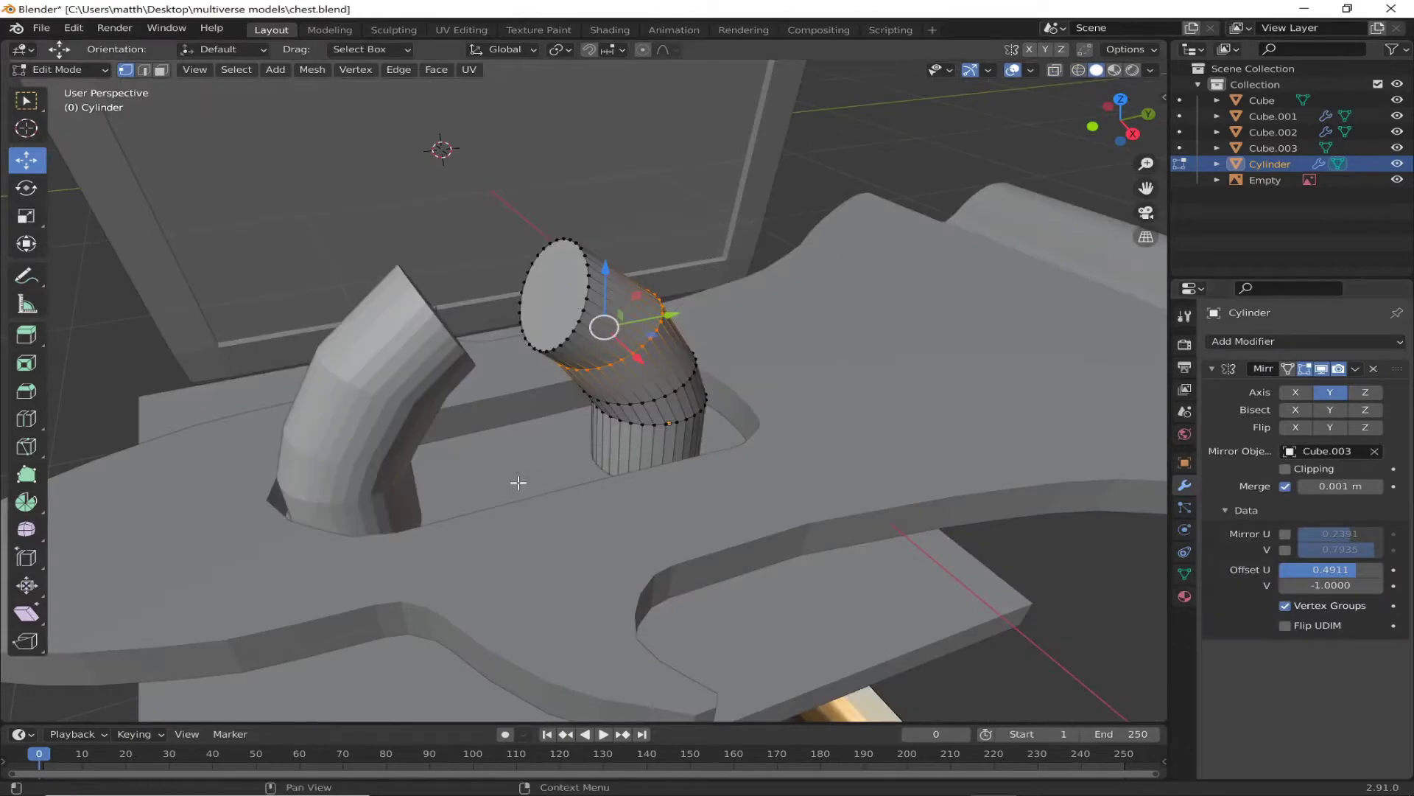
scroll(488, 232, up, 2)
Step: In wireframe, extrude the open end ring toward the centre and rotate it upright at the arch top
key(shift+z)
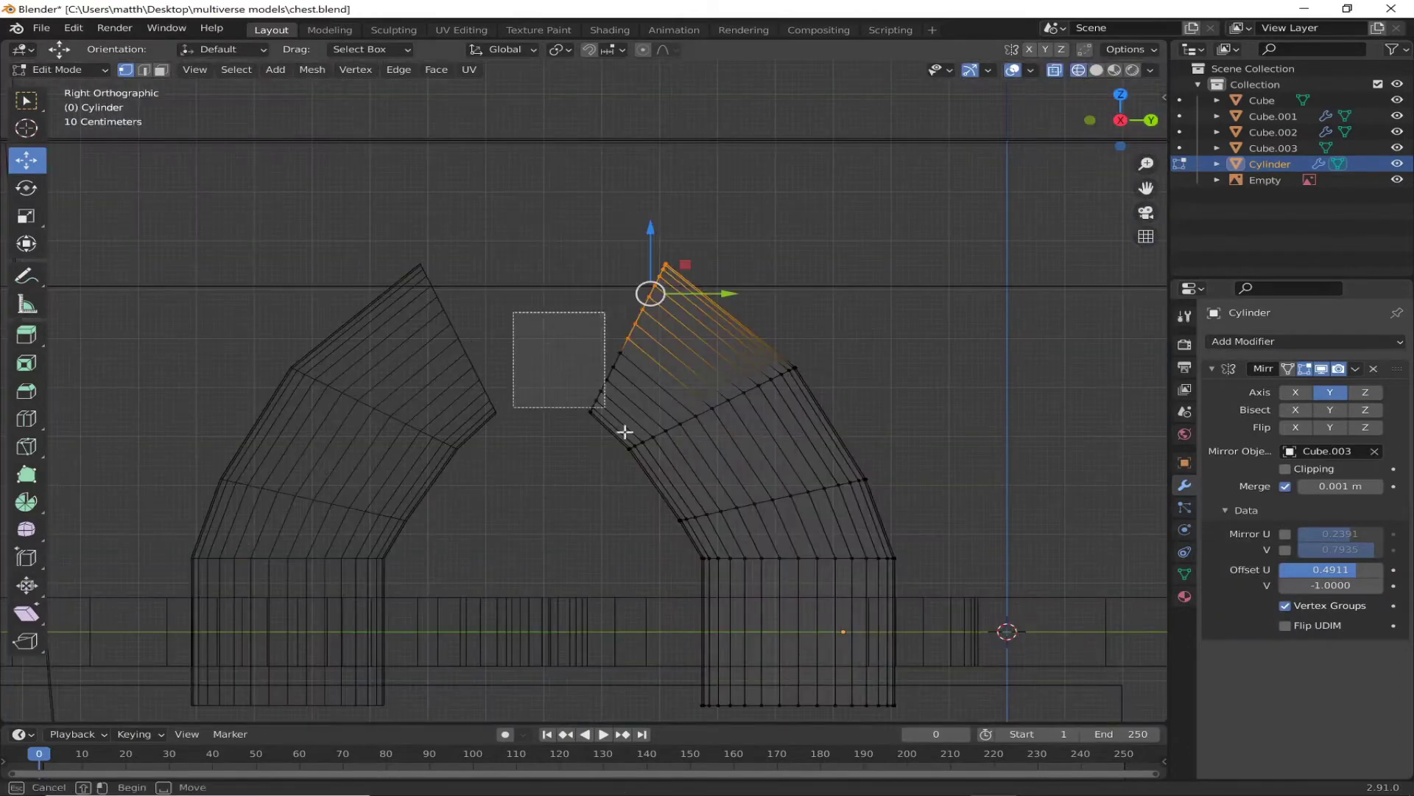
drag(624, 433, 626, 435)
key(e)
click(622, 298)
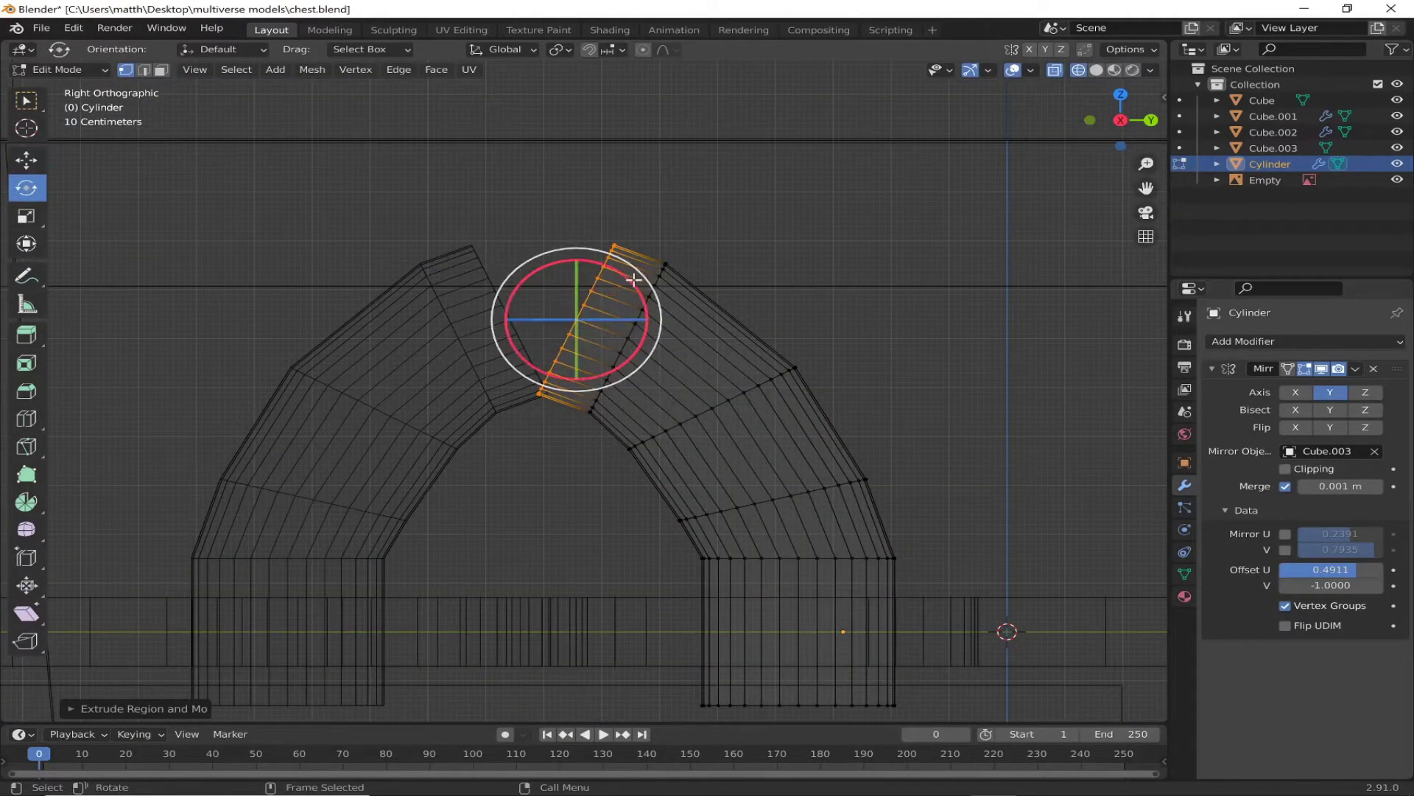
key(g)
key(r)
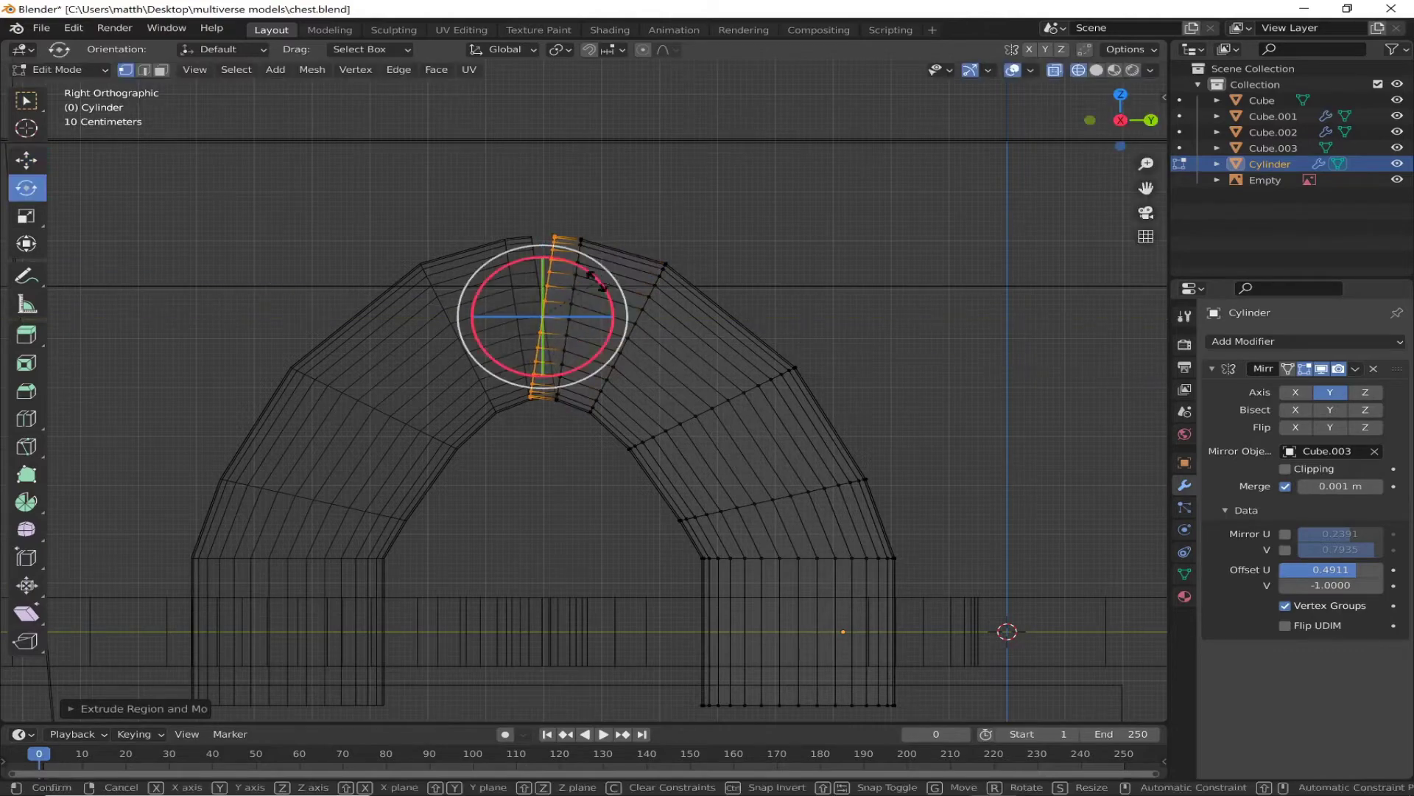
click(596, 273)
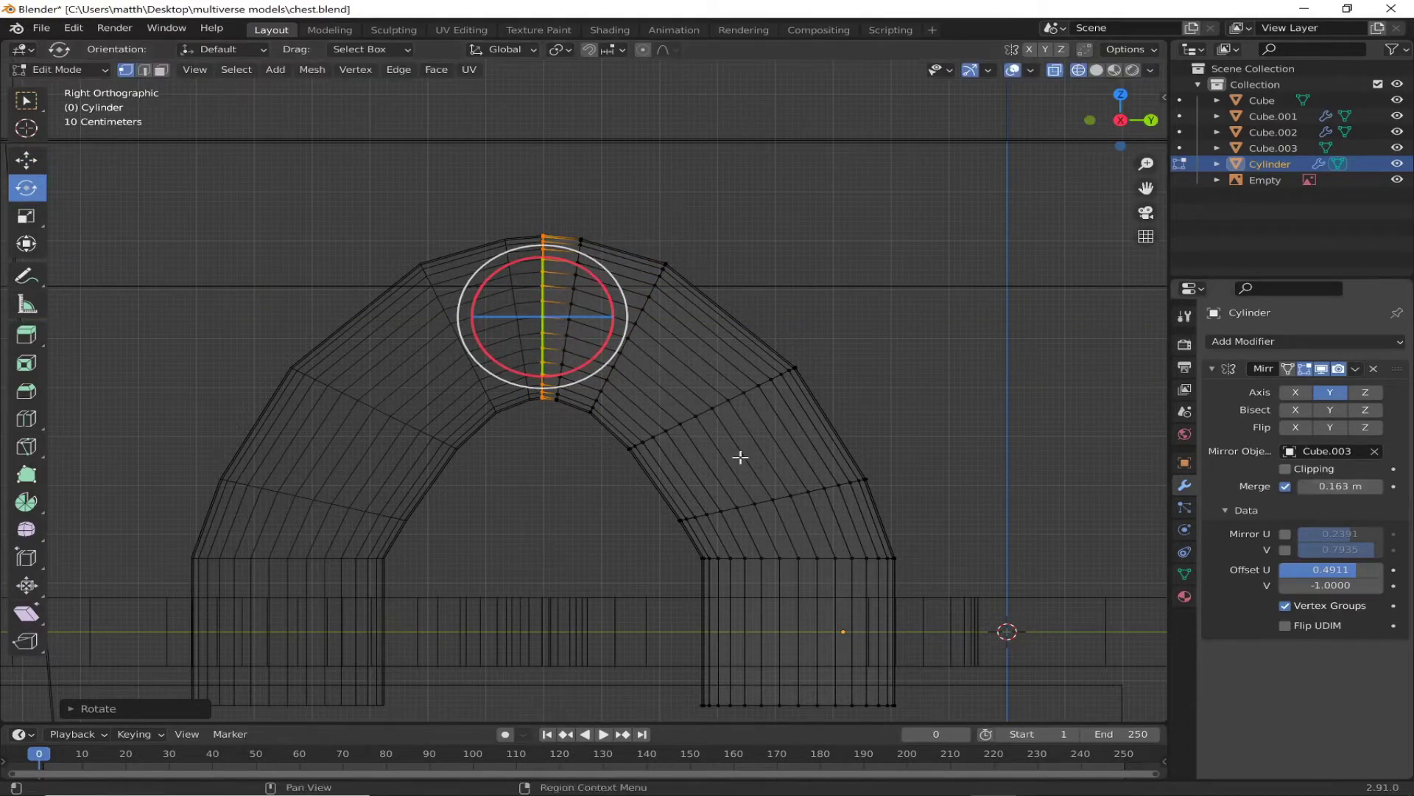
Step: From the right side view, box-select the arch's top face strip and raise it vertically
scroll(670, 505, up, 3)
key(shift+z)
middle_drag(666, 508, 815, 395)
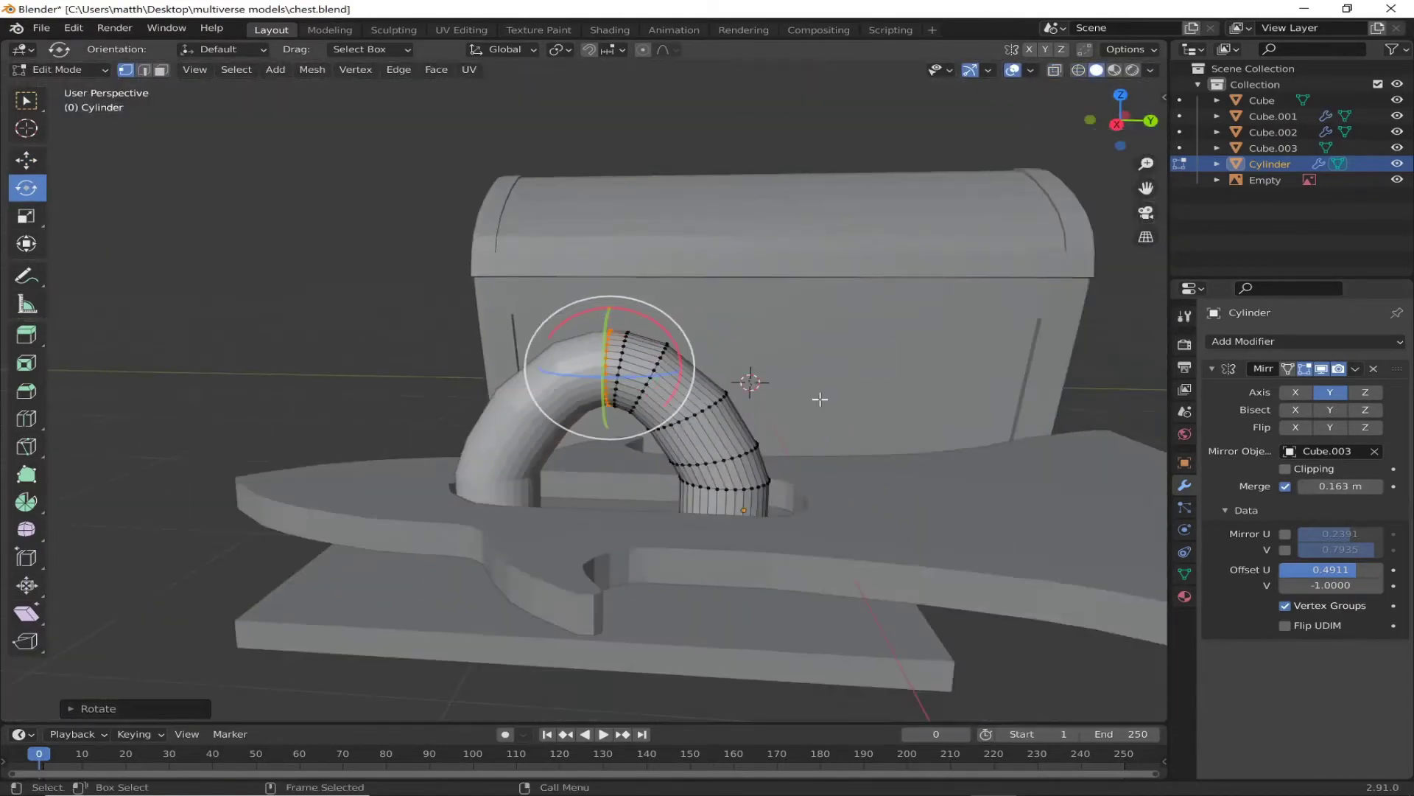
key(KP_3)
key(shift+z)
scroll(691, 372, up, 8)
drag(562, 135, 720, 505)
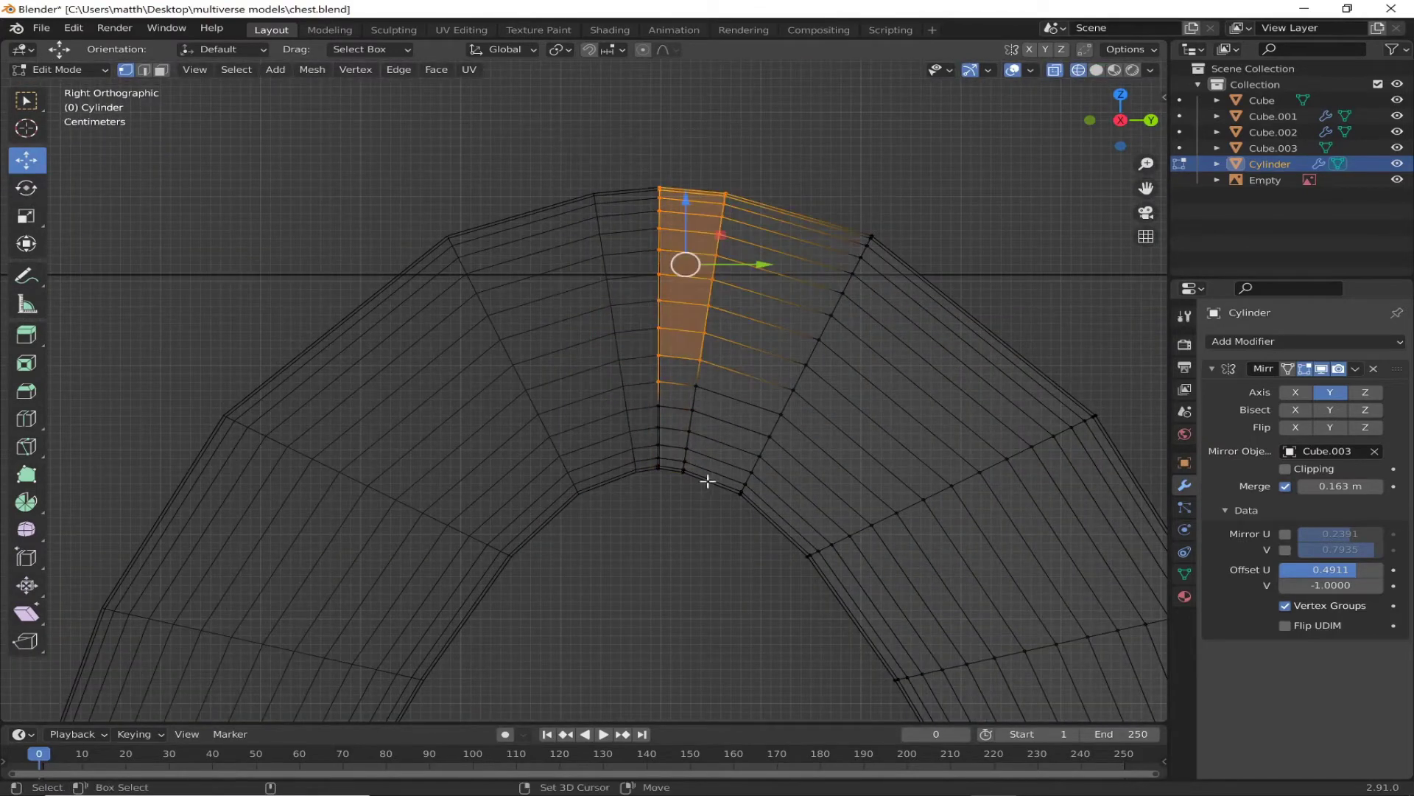
drag(685, 254, 686, 282)
click(687, 282)
Step: Select an edge loop across the arch and move it several times, ending higher along the arch
click(824, 329)
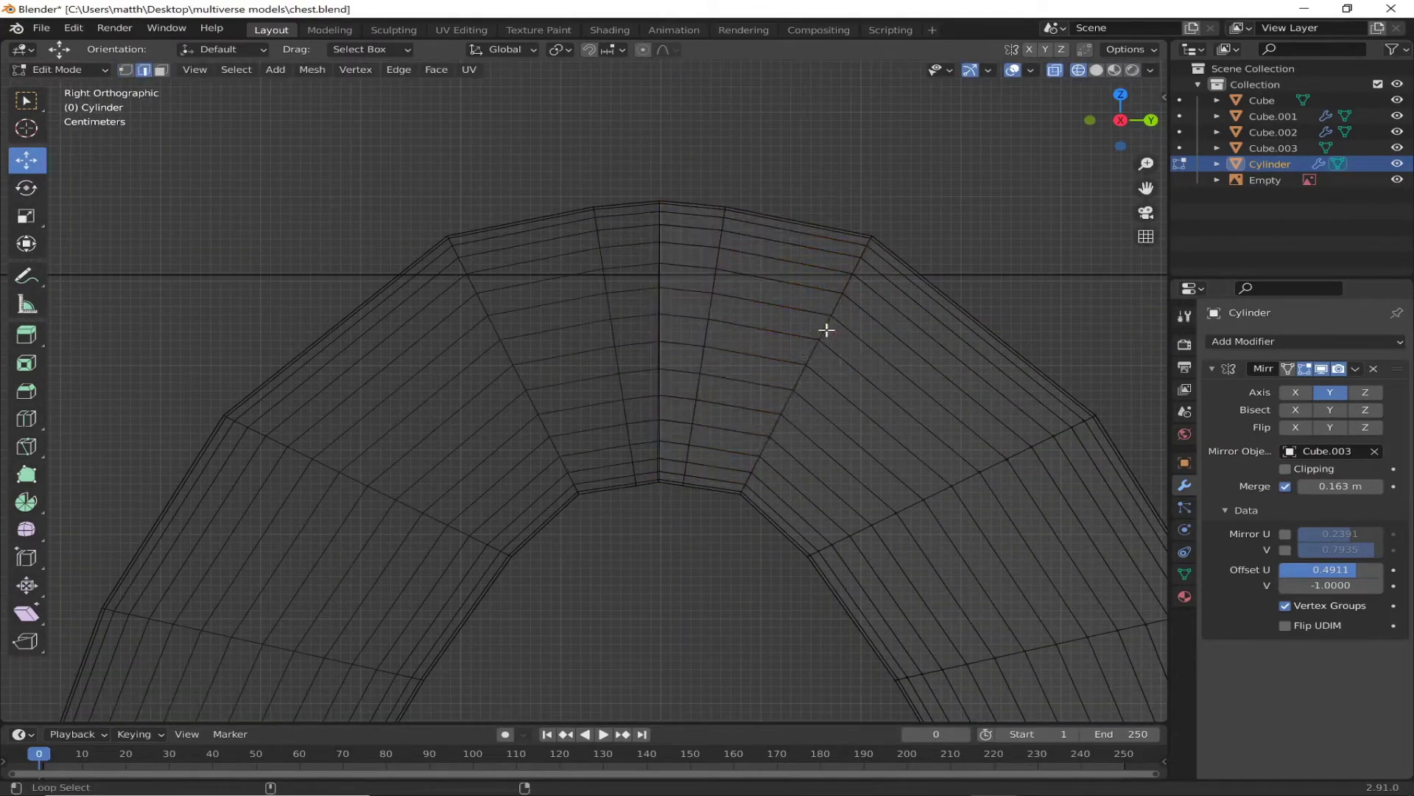
alt+click(799, 379)
key(g)
click(794, 340)
scroll(794, 340, down, 1)
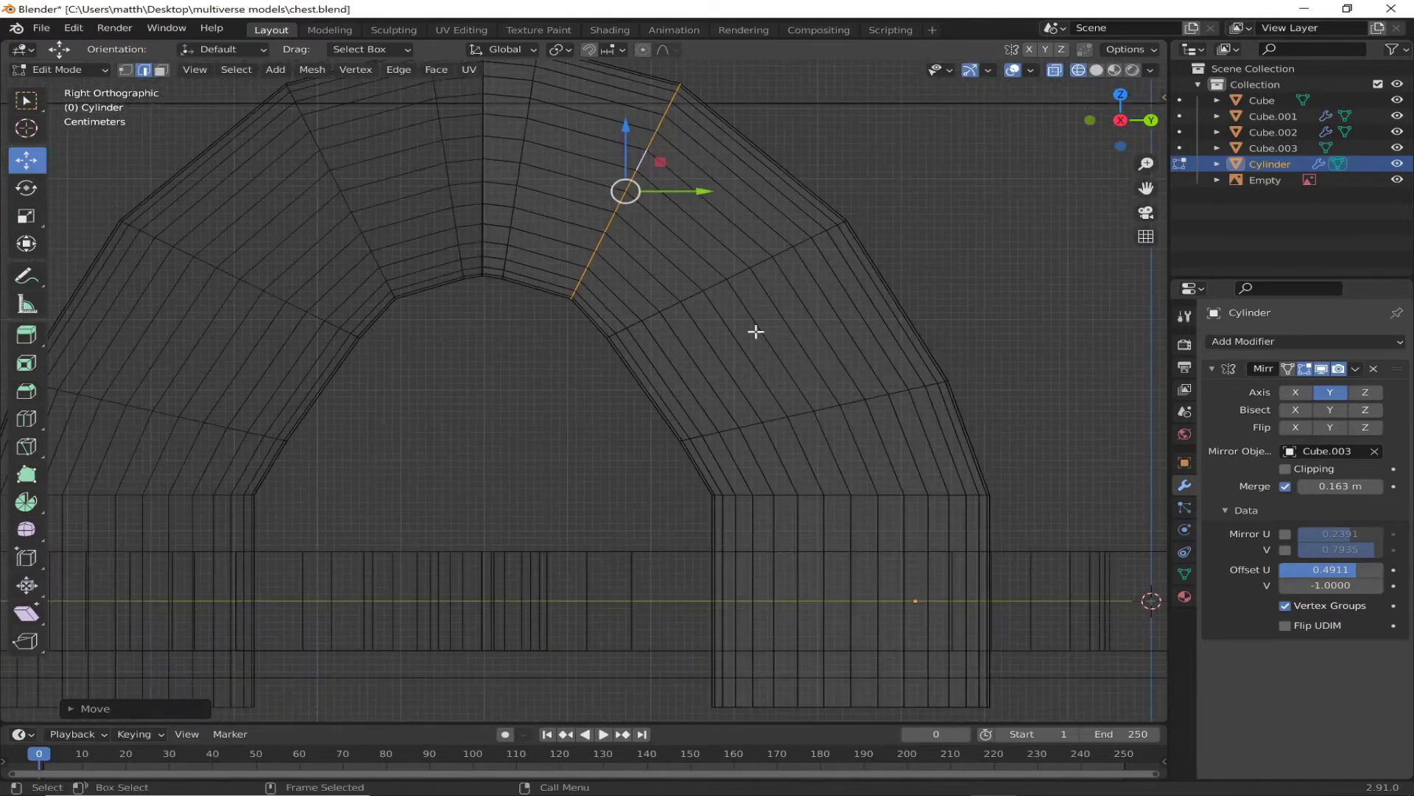
key(g)
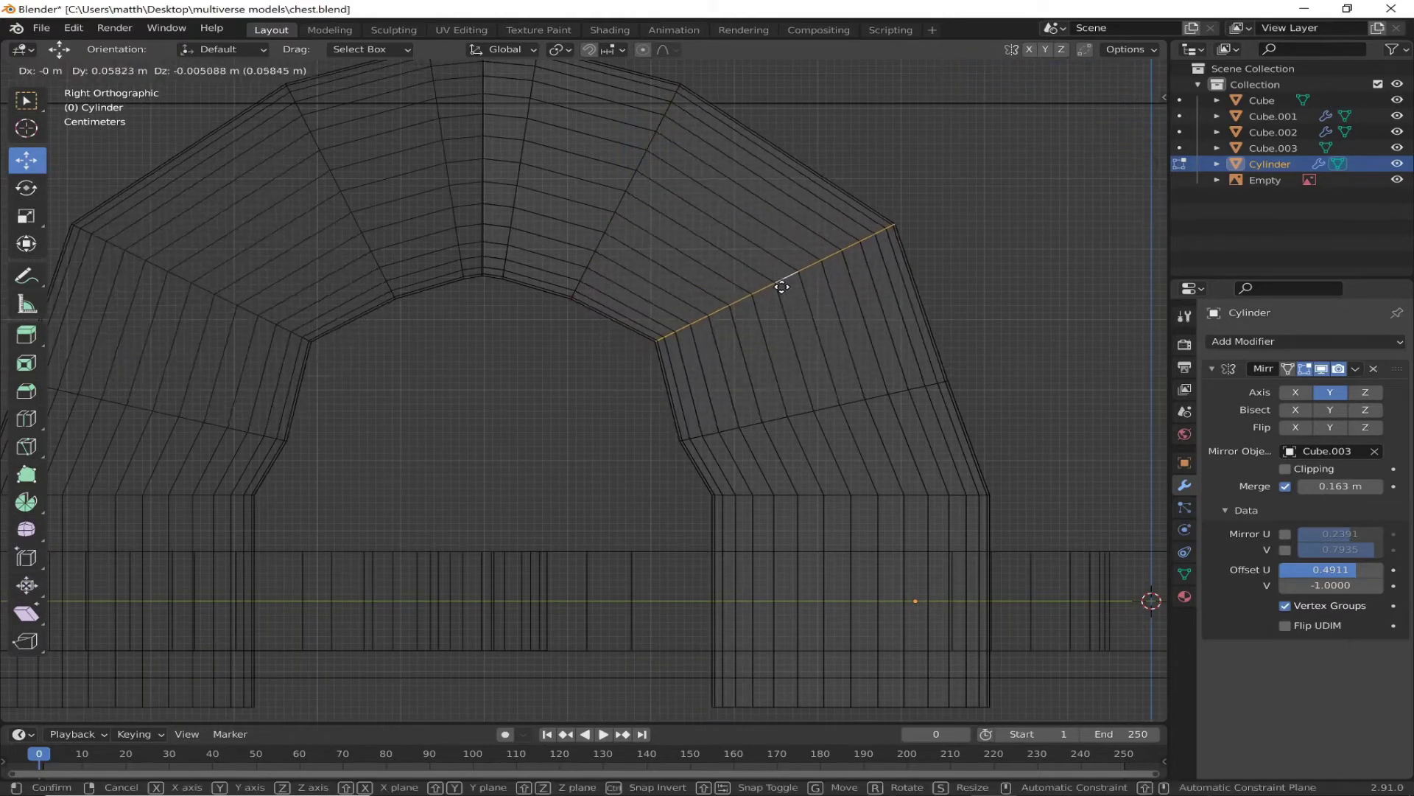
click(811, 405)
key(g)
click(837, 400)
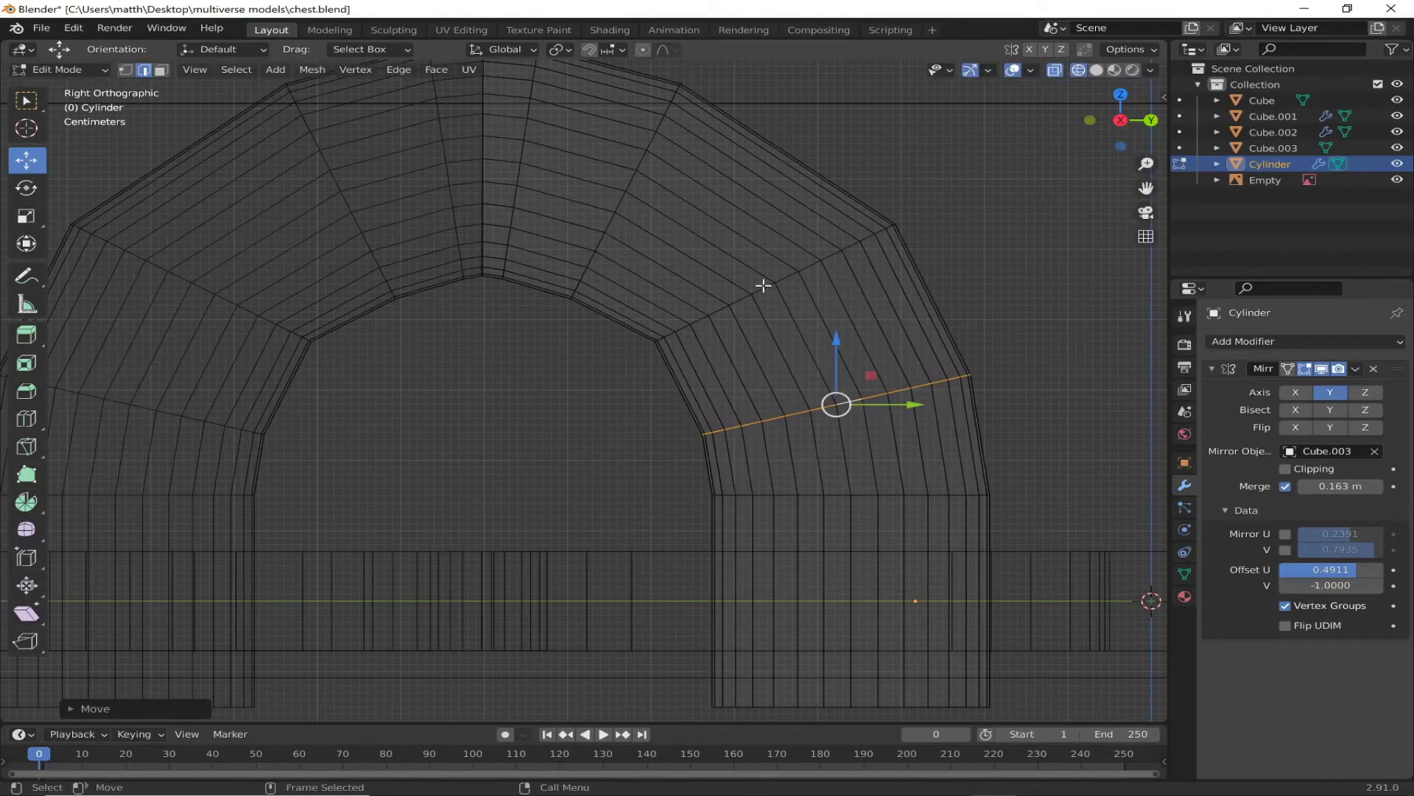
key(g)
click(752, 280)
Step: Add a Ctrl+R loop cut across the arch and nudge the right-side edge loop sideways
key(ctrl+r)
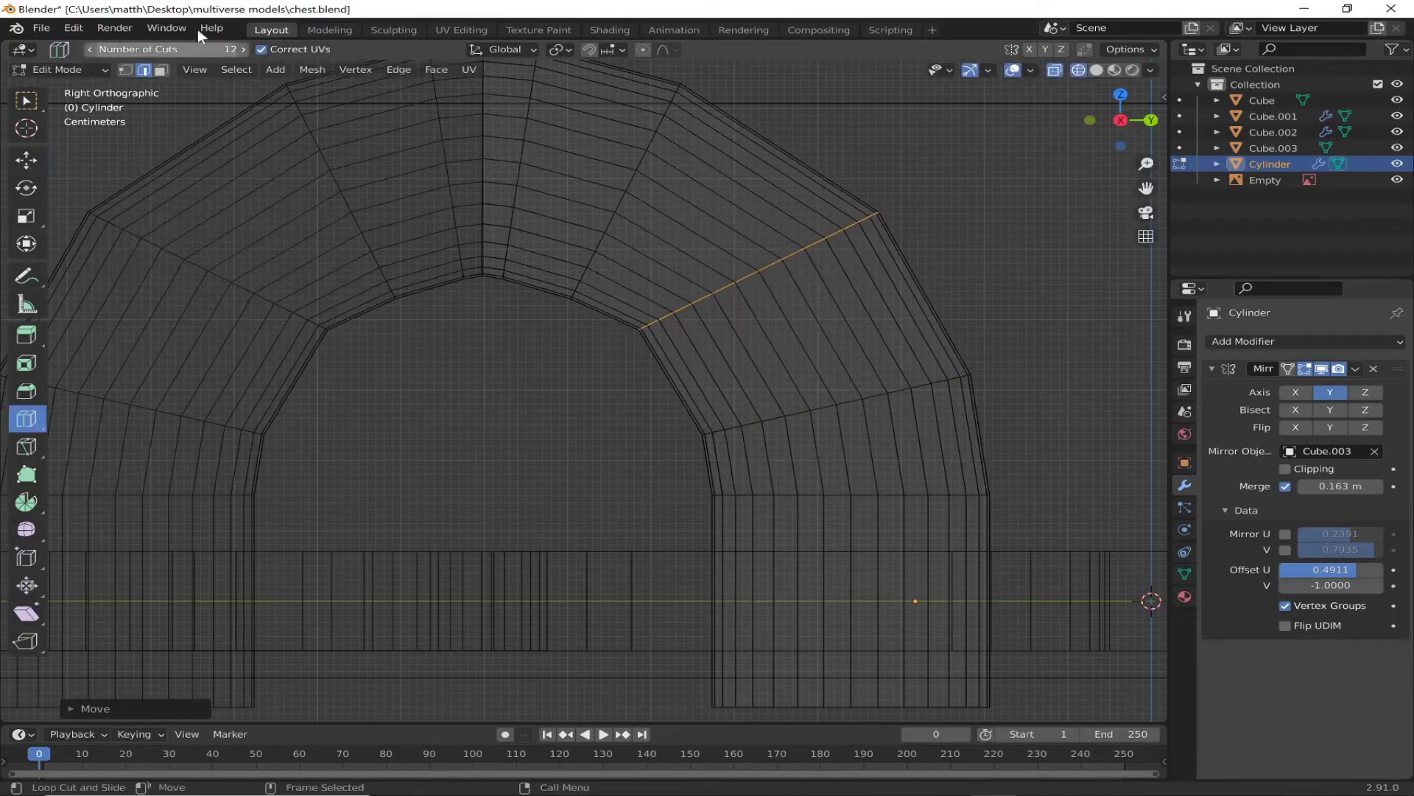
click(792, 355)
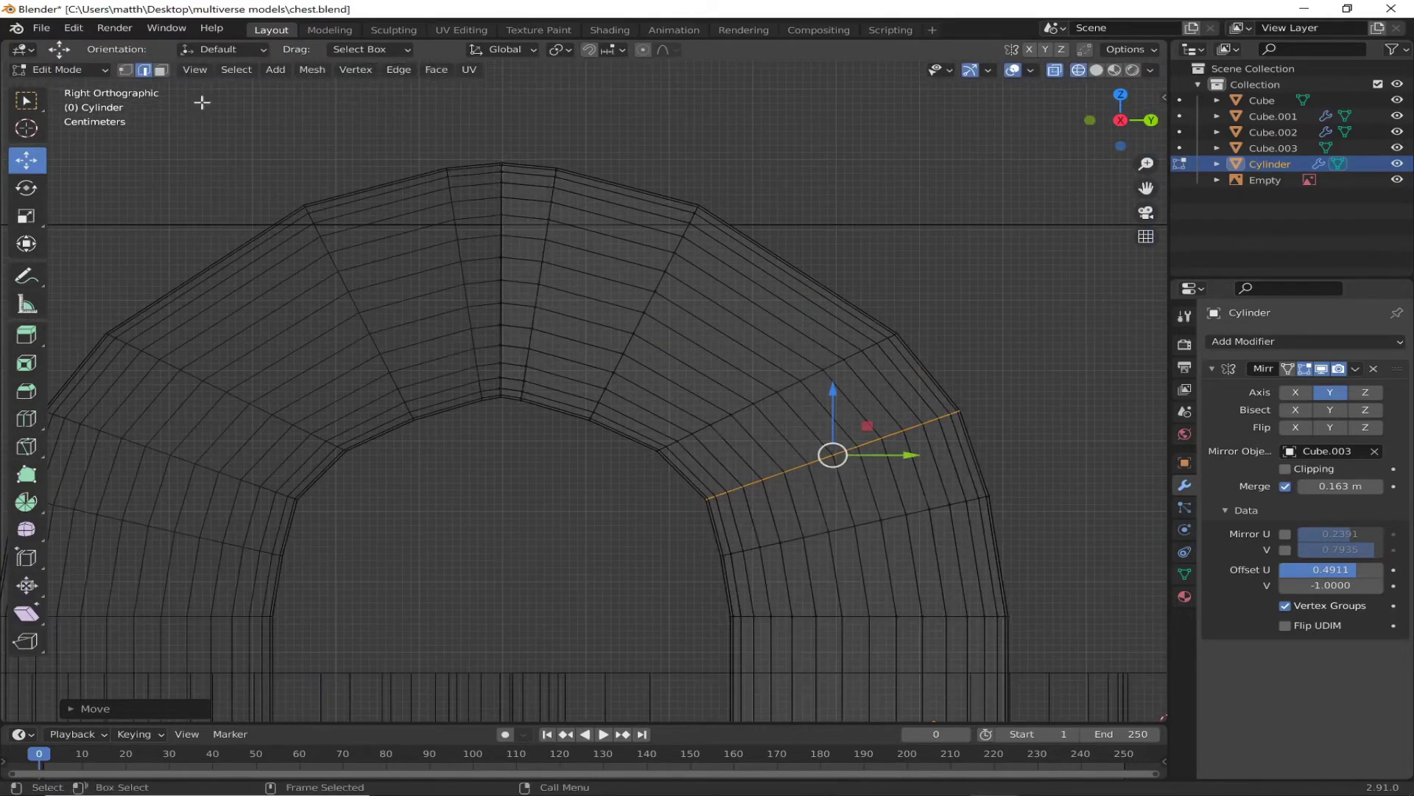
ctrl+alt+click(515, 296)
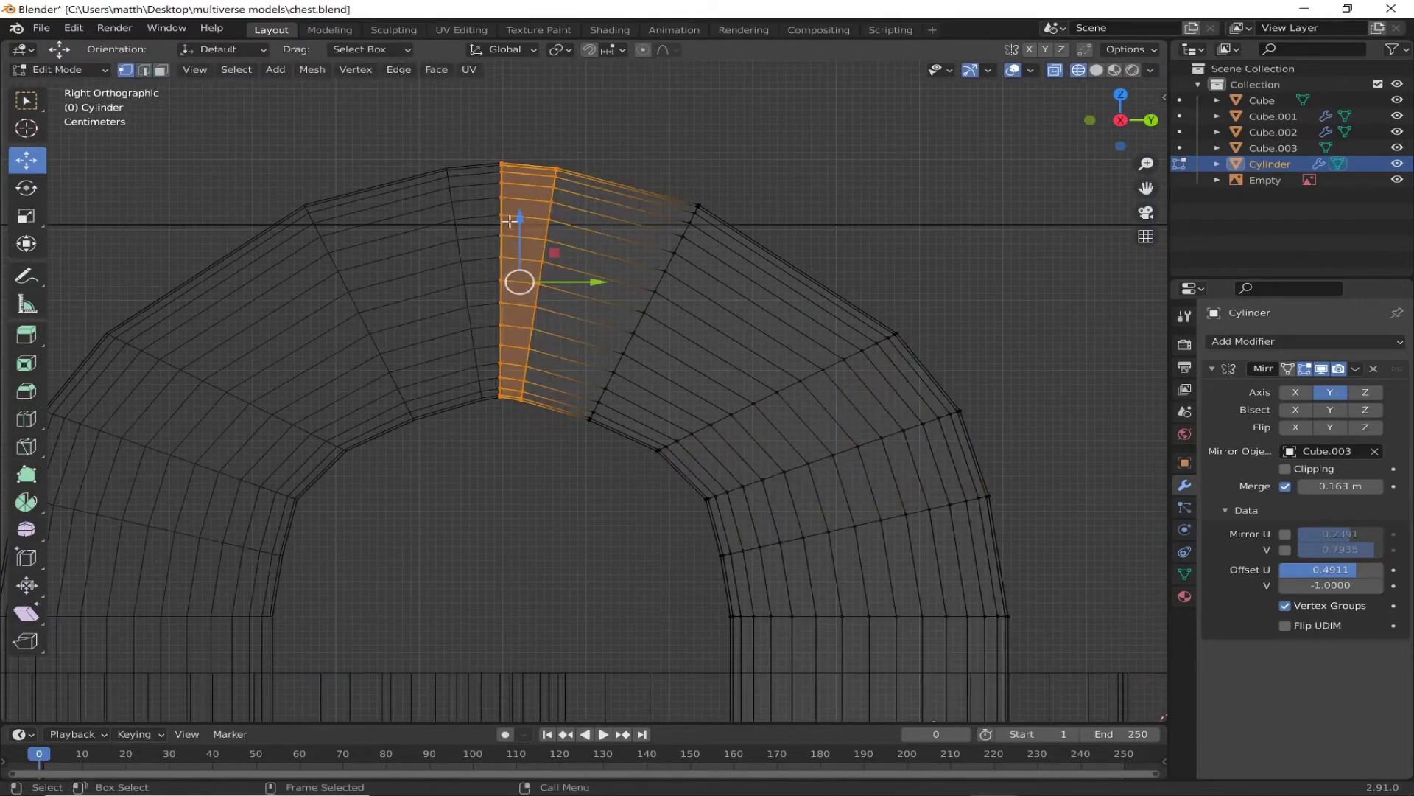
alt+click(650, 302)
mouse_move(655, 303)
mouse_down()
mouse_move(756, 396)
mouse_move(787, 390)
mouse_up()
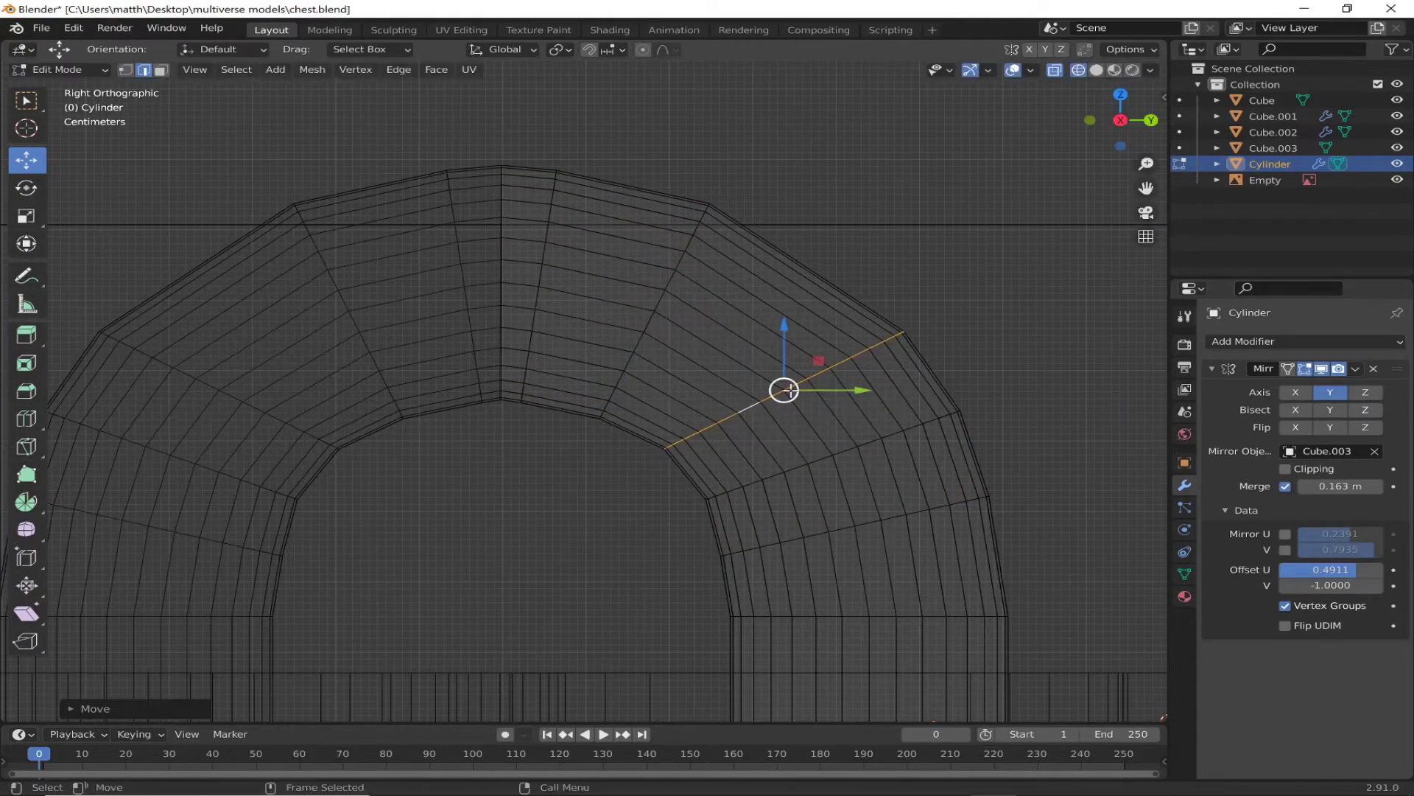
Step: Inspect the finished staple in solid shading and return to Object Mode
scroll(767, 400, down, 5)
mouse_move(767, 400)
middle_down()
mouse_move(735, 619)
mouse_move(919, 315)
middle_up()
key(shift+z)
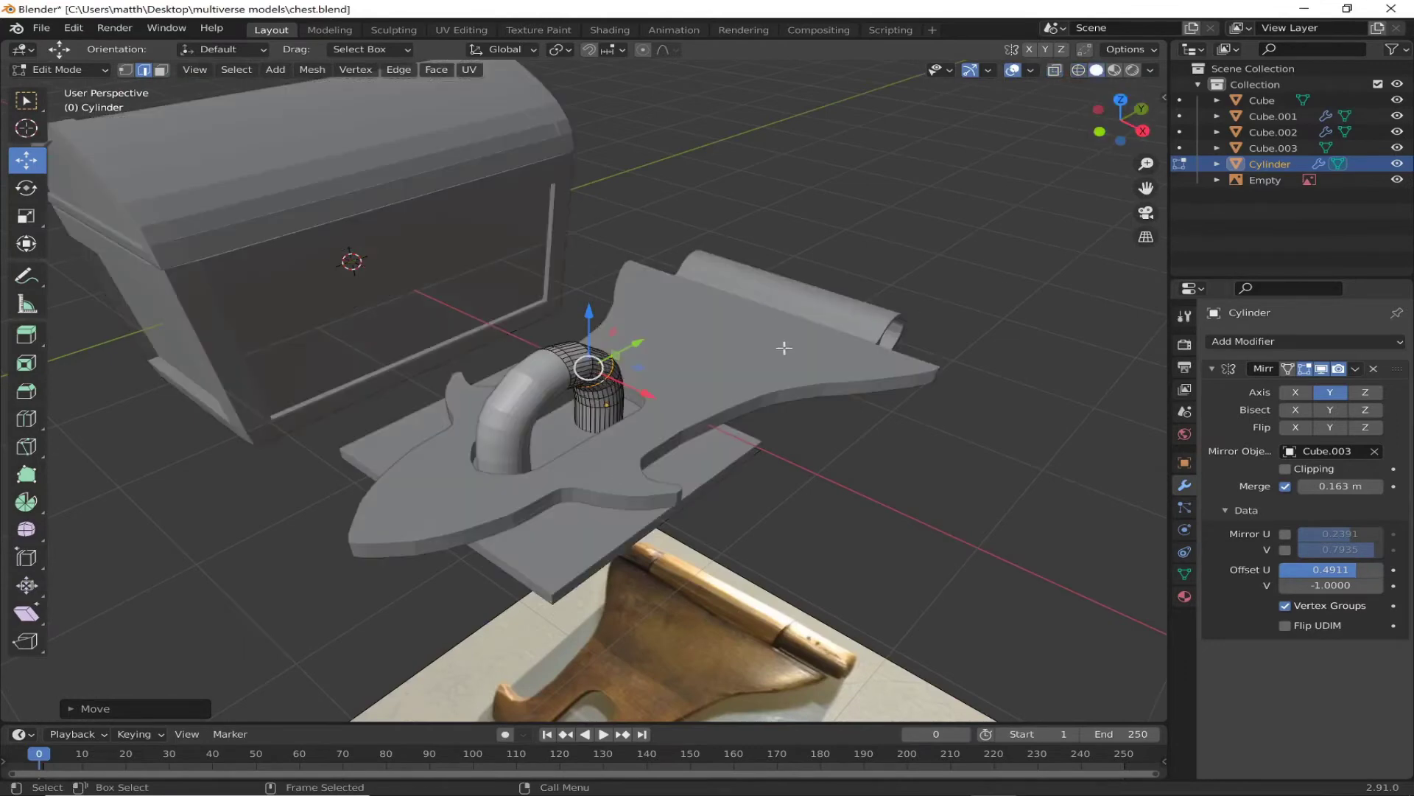
middle_drag(554, 476, 375, 402)
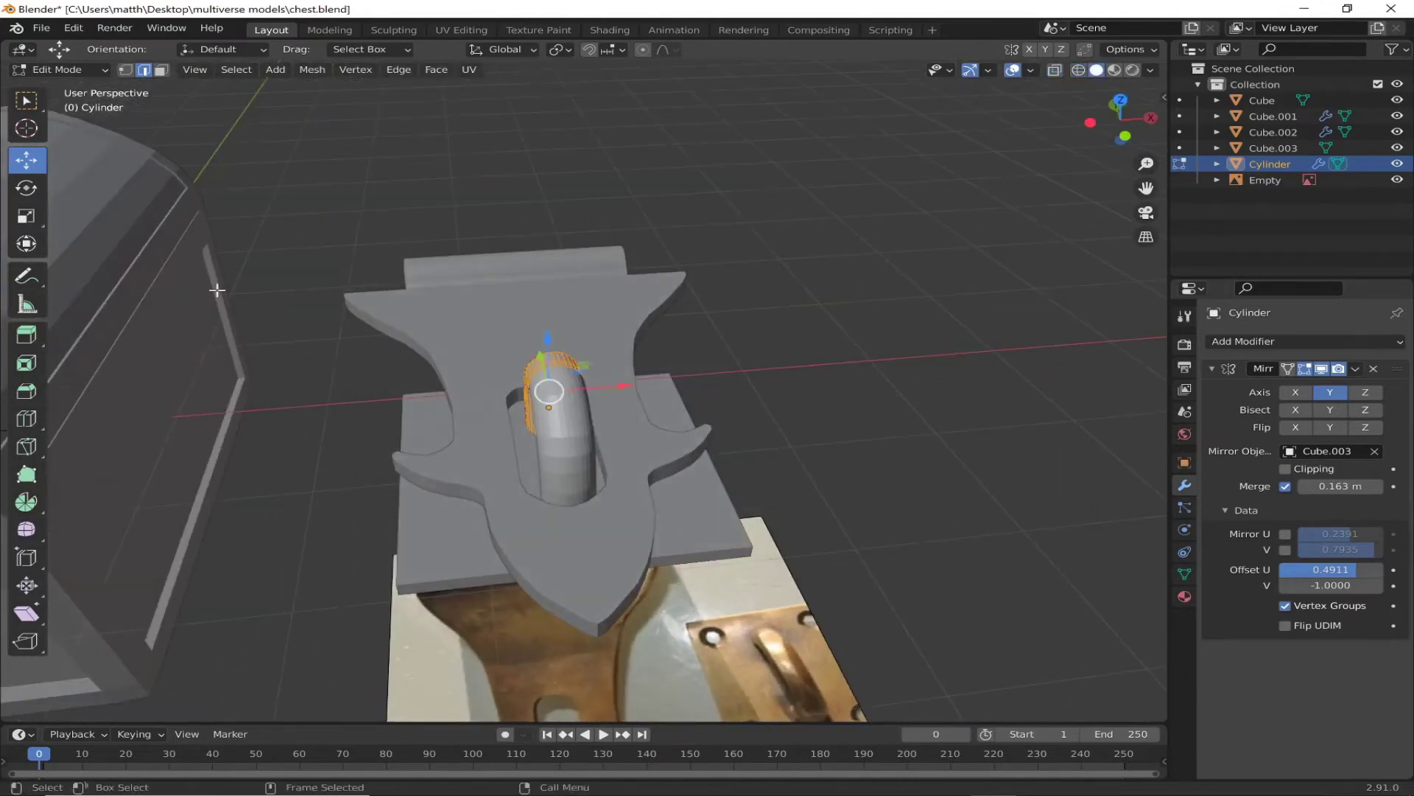
key(Tab)
Step: Select the mounting plate with the staple, move them left, and rotate them 90° then about Z
shift+click(466, 555)
drag(616, 432, 280, 463)
key(KP_3)
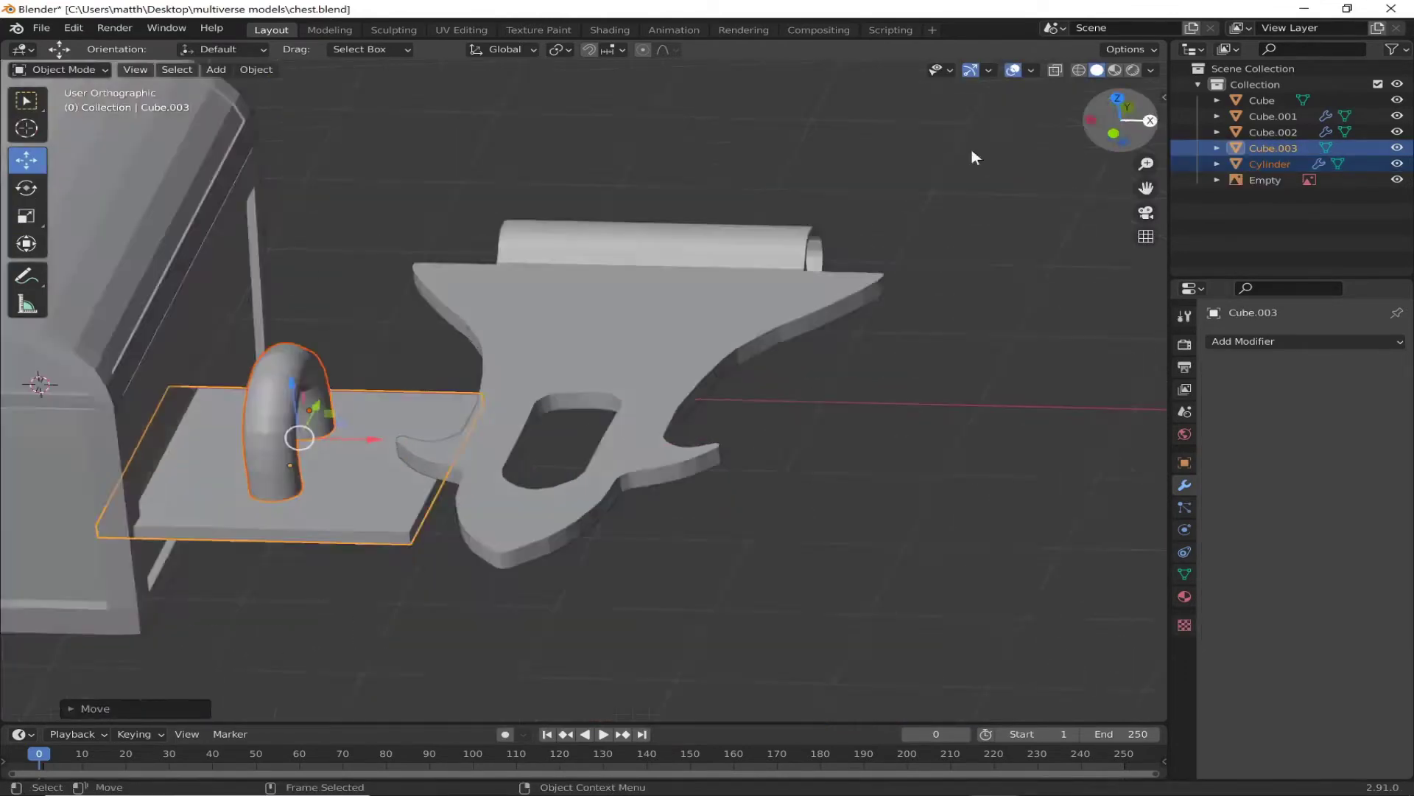
key(r)
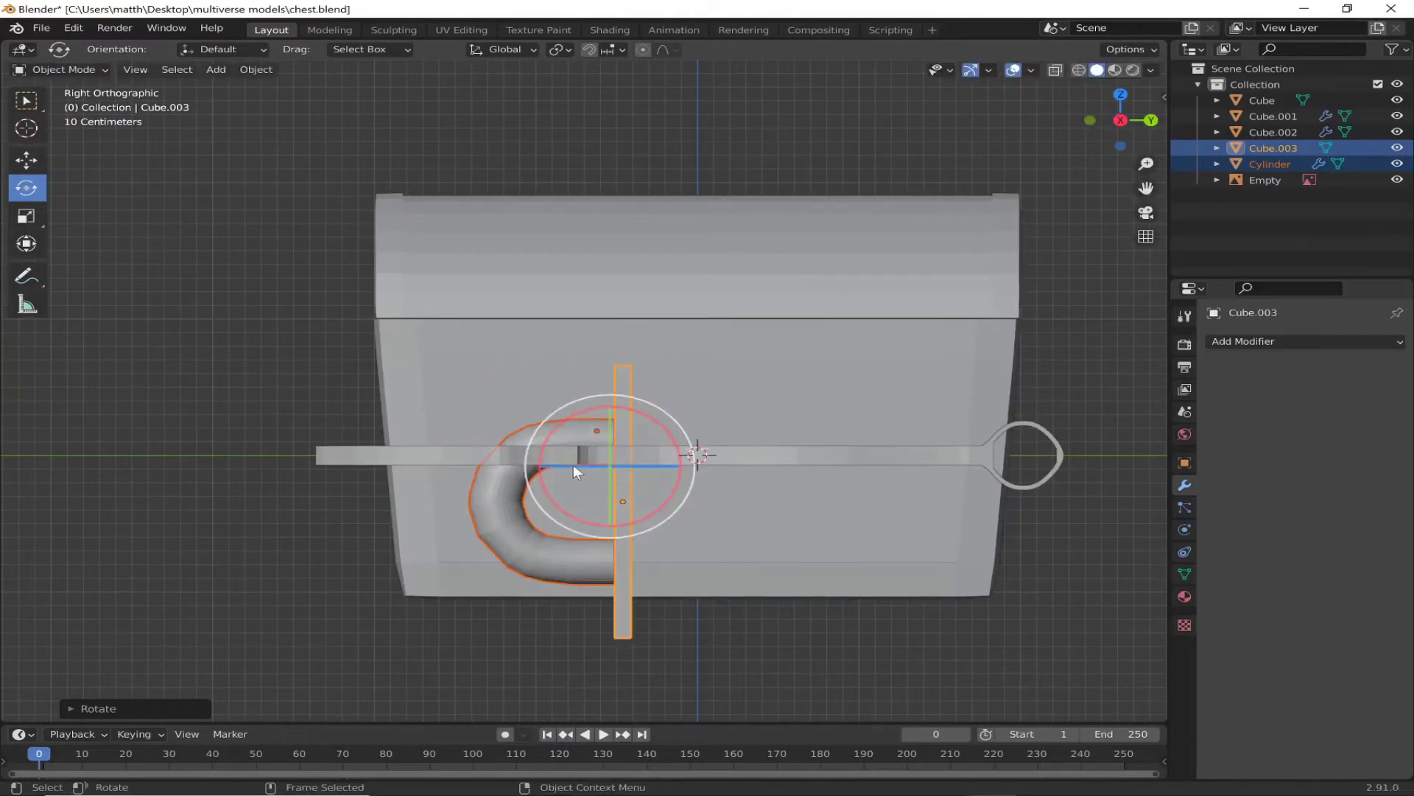
click(619, 461)
middle_drag(619, 461, 431, 440)
key(r)
key(r)
key(z)
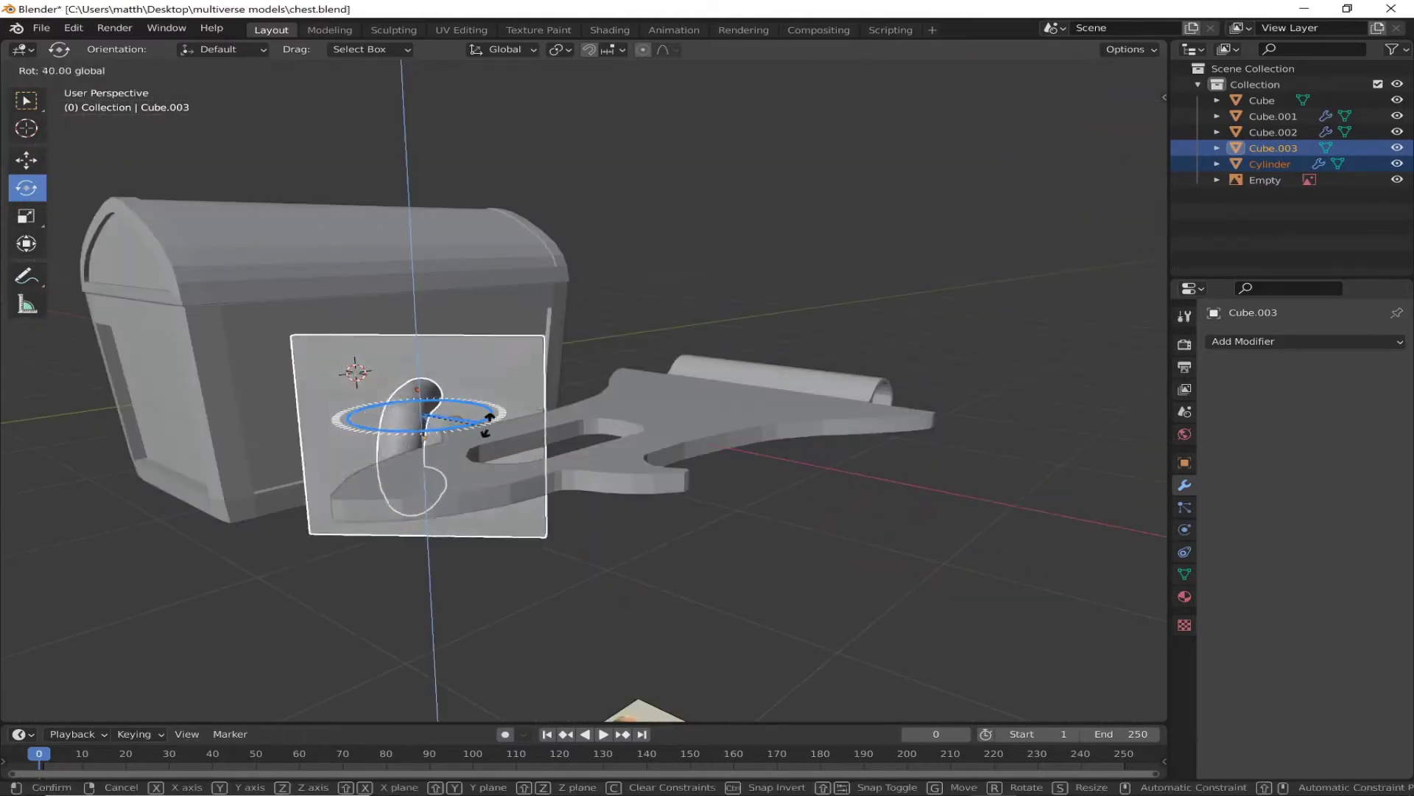
key(KP_7)
click(308, 319)
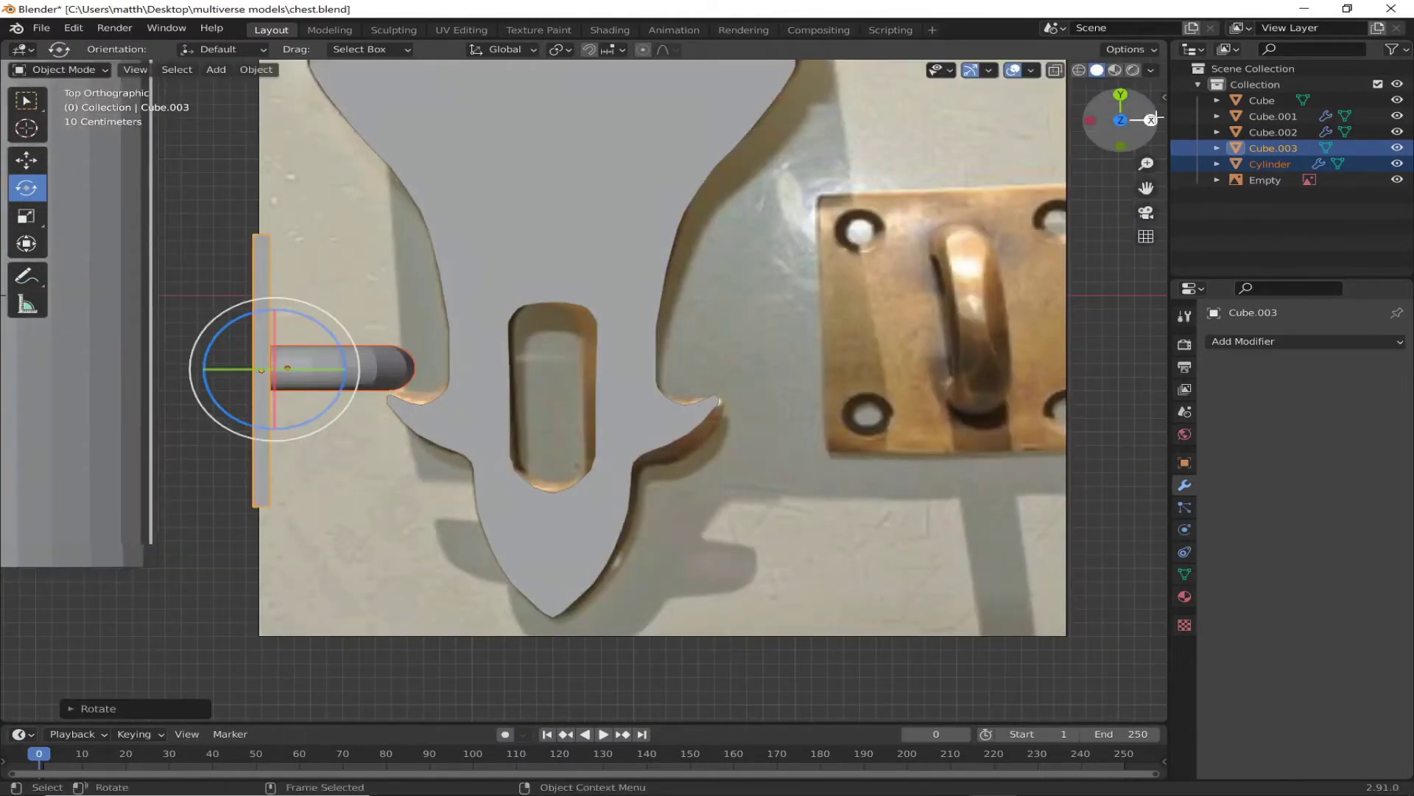
key(KP_3)
Step: Shrink the plate and staple twice, raise them vertically, and add the hinge to the selection
key(g)
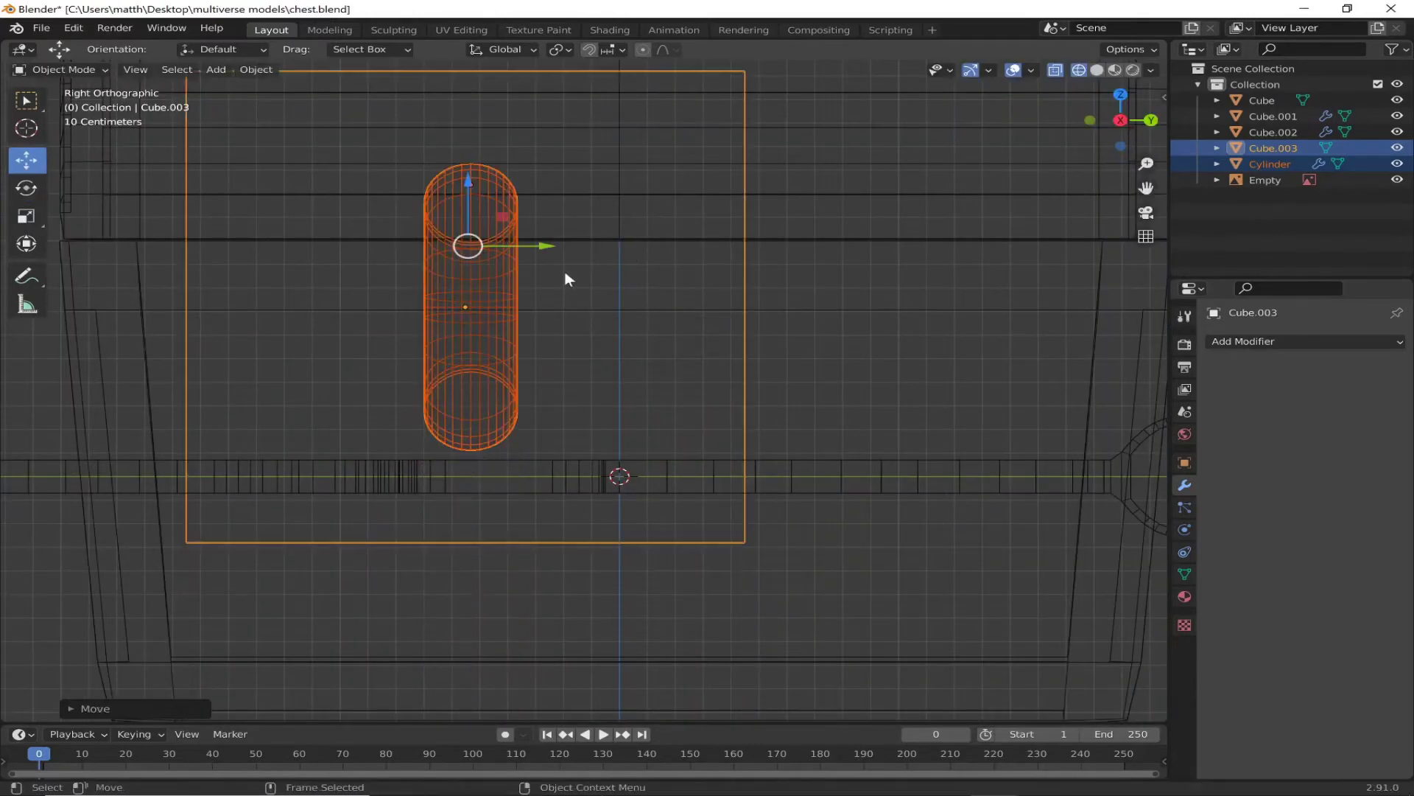
key(s)
click(636, 248)
key(g)
key(s)
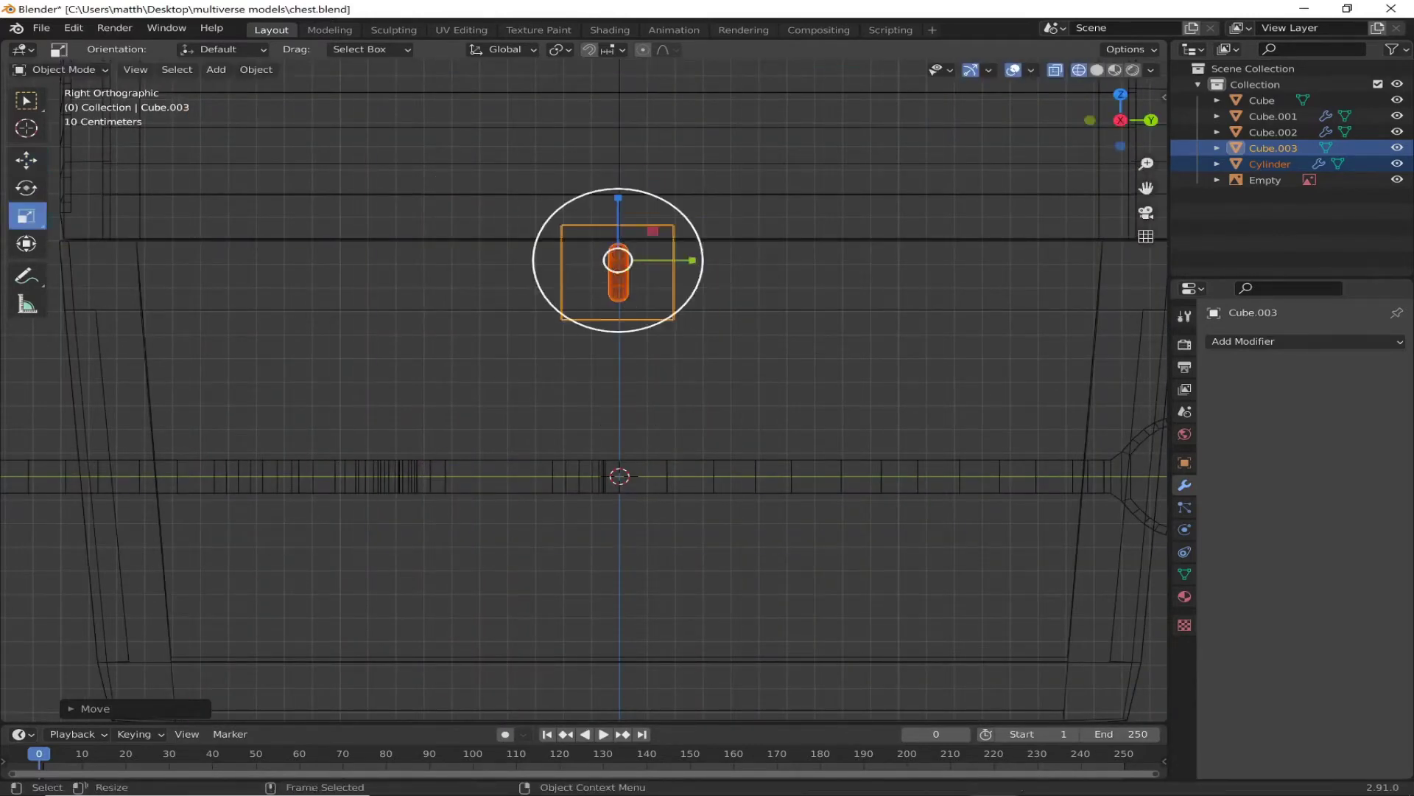
click(616, 200)
drag(615, 200, 626, 201)
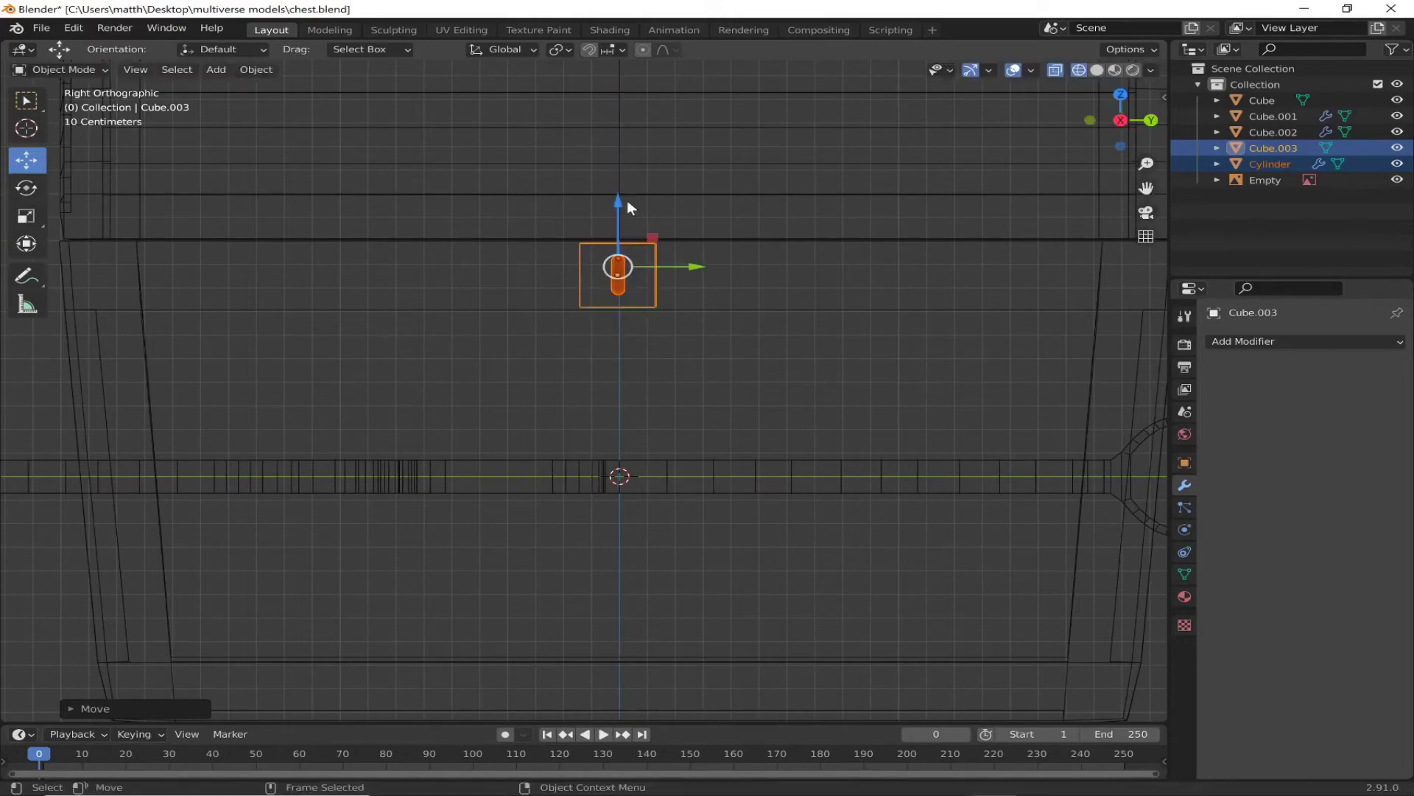
mouse_move(627, 201)
middle_down()
mouse_move(629, 365)
mouse_move(598, 402)
mouse_move(795, 514)
mouse_move(662, 521)
middle_up()
shift+click(763, 509)
Step: Shrink the hasp assembly and rotate it 90 degrees with r90
key(s)
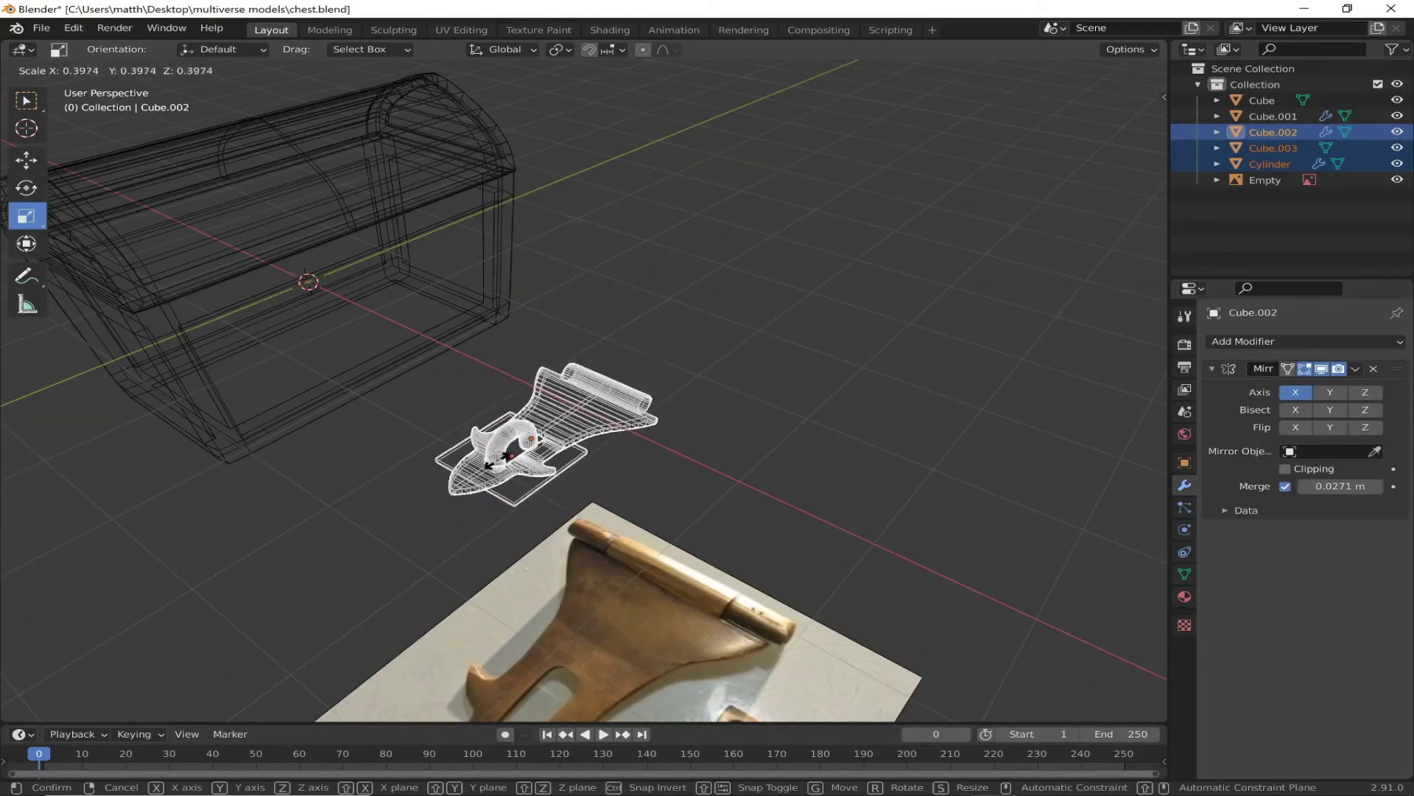
click(532, 461)
click(1120, 100)
text(r)
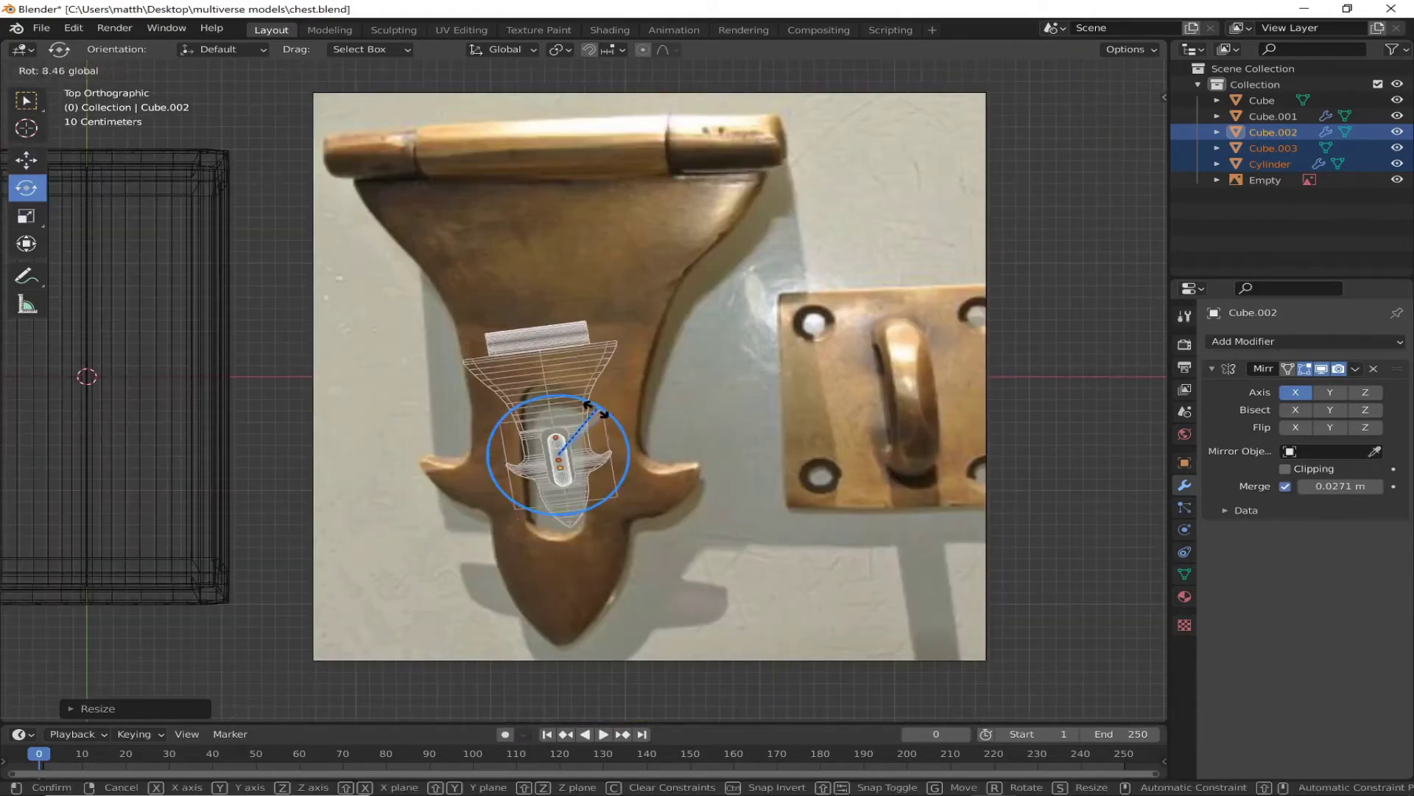
text(90)
key(Return)
scroll(927, 191, down, 3)
middle_drag(663, 369, 670, 408)
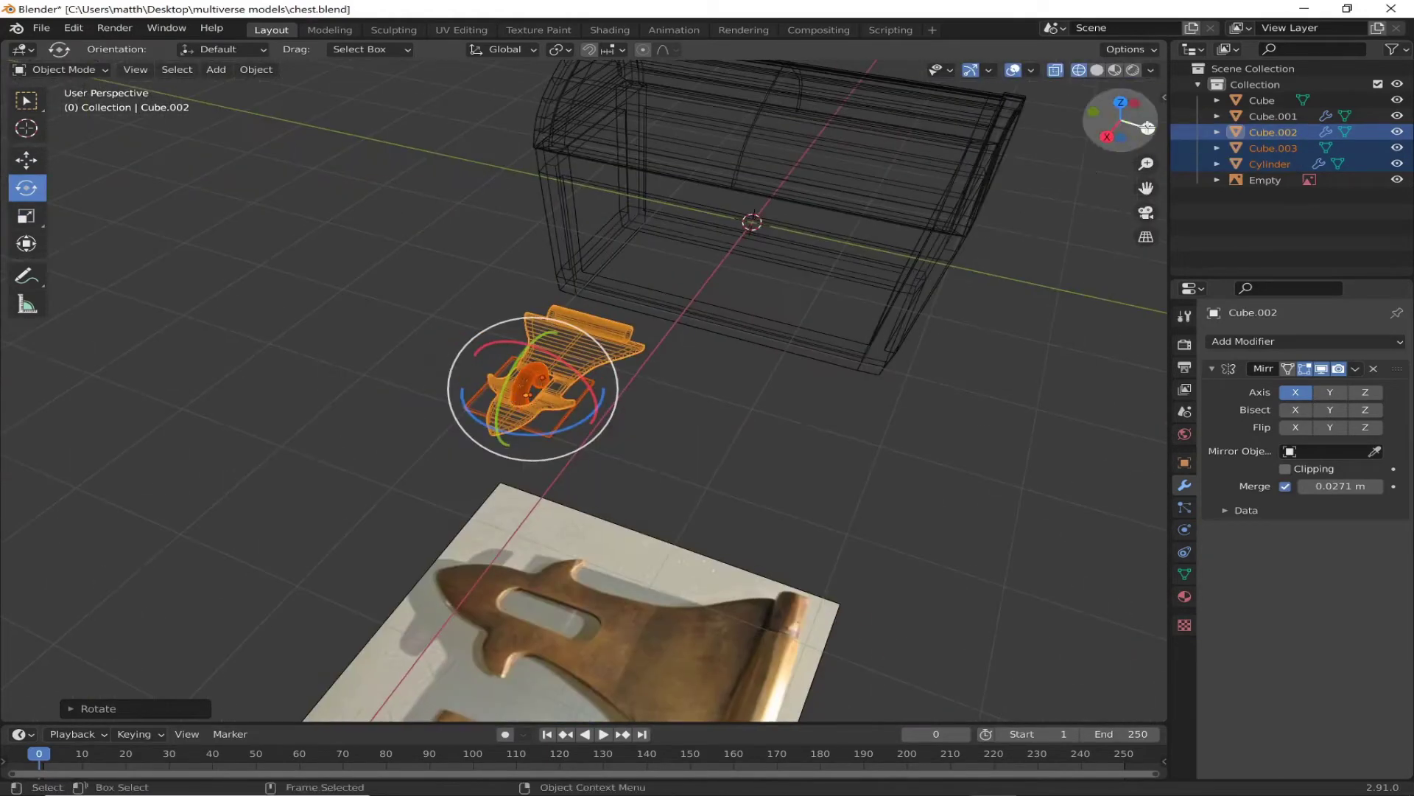
key(ctrl+KP_1)
text(r90)
key(Return)
click(1095, 118)
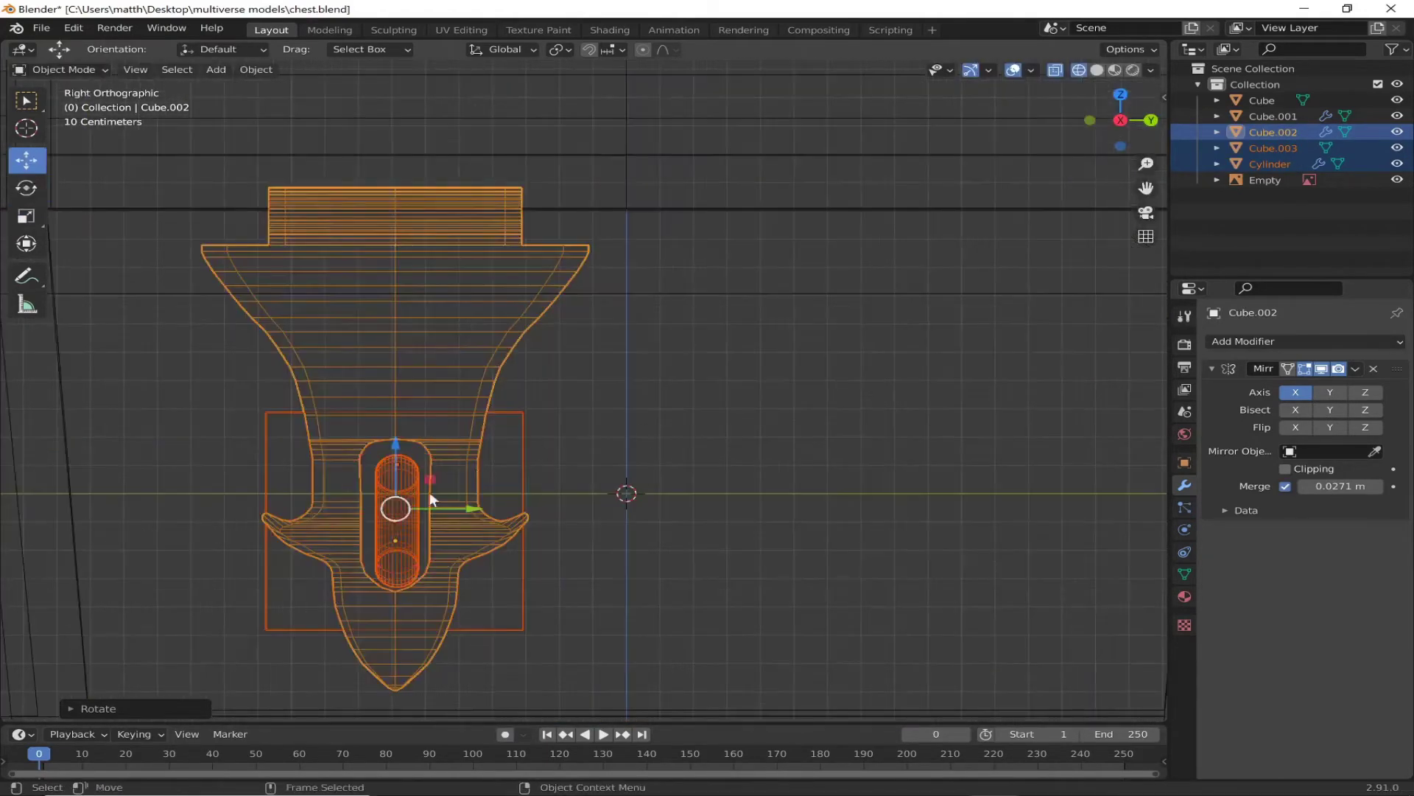
scroll(626, 295, up, 2)
Step: Move the hasp assembly and scale it down, cancelling a Z-axis move
key(g)
click(585, 217)
key(s)
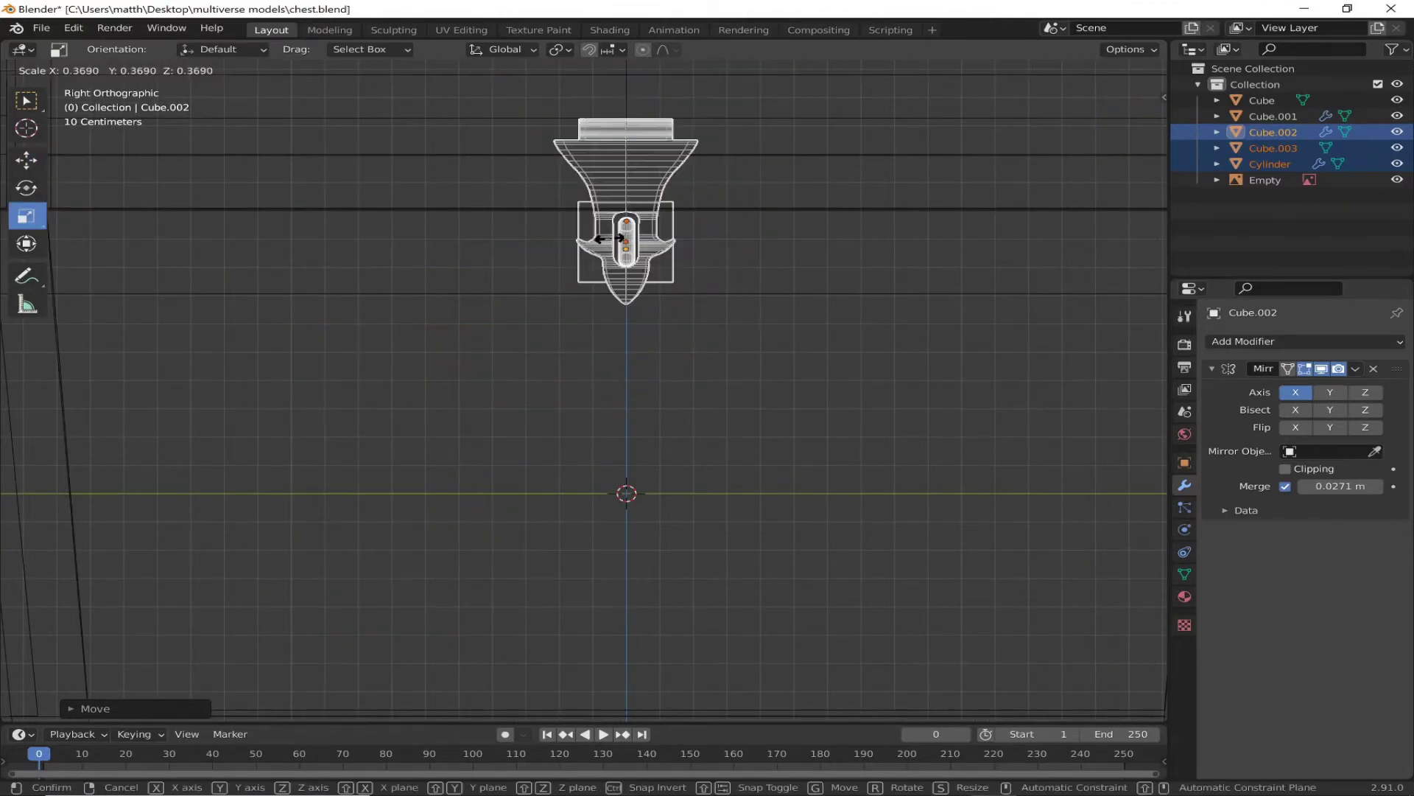
key(Return)
key(g)
key(z)
key(Escape)
middle_drag(635, 189, 715, 310)
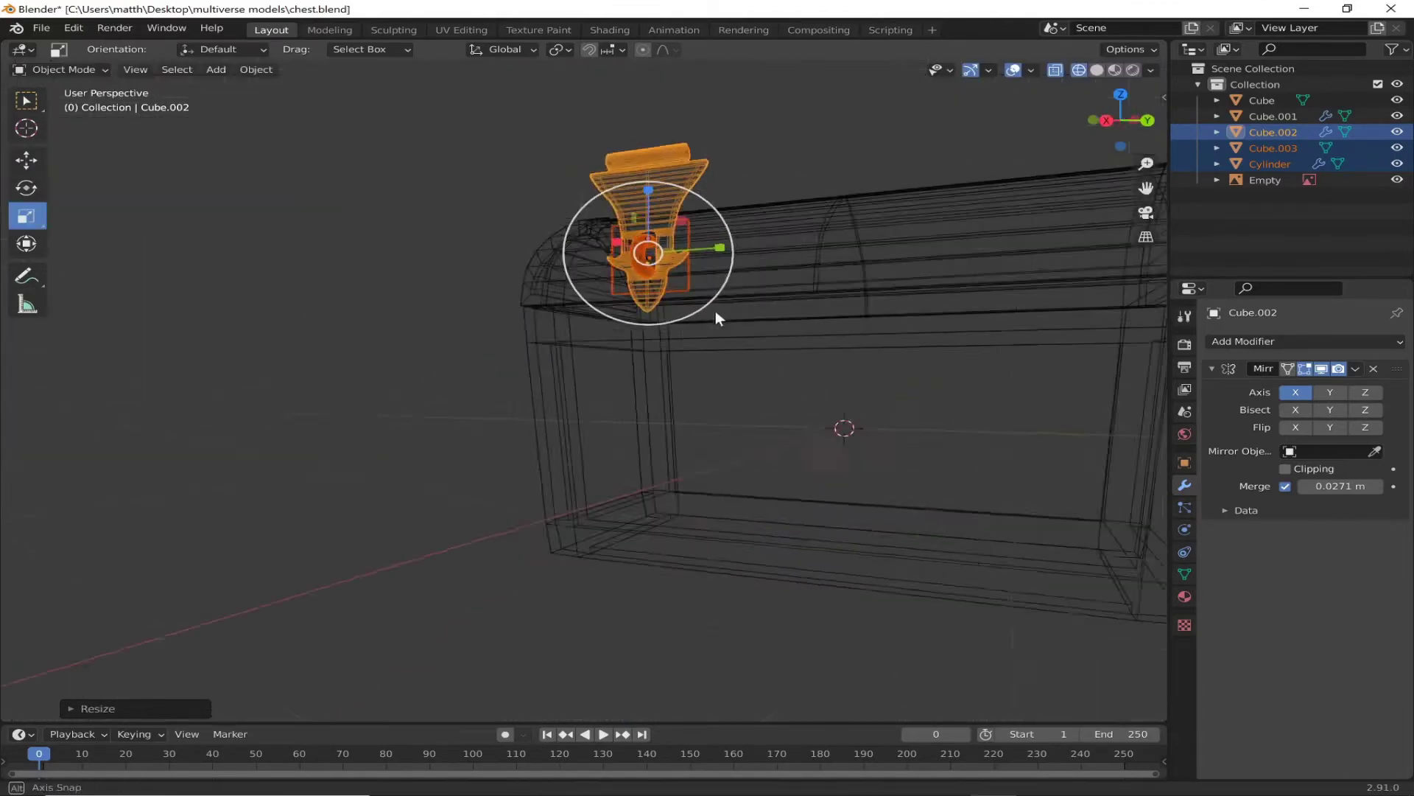
key(ctrl+KP_1)
shift+middle_drag(573, 251, 338, 403)
Step: Move the hasp assembly along X so the latch sits against the chest front
key(g)
key(x)
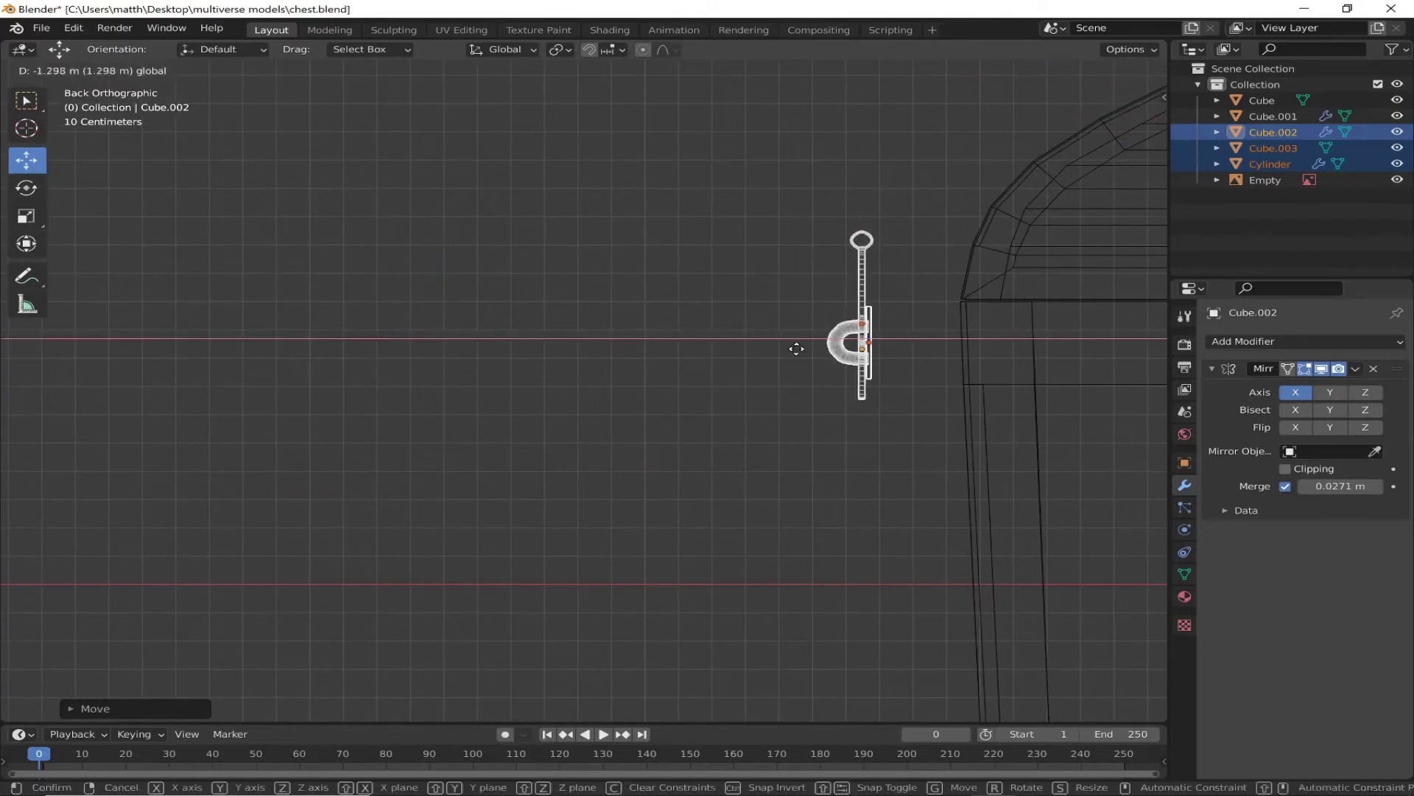
click(871, 349)
mouse_move(870, 350)
middle_down()
mouse_move(600, 352)
mouse_move(635, 378)
mouse_move(1129, 149)
middle_up()
key(ctrl+KP_1)
scroll(682, 278, up, 3)
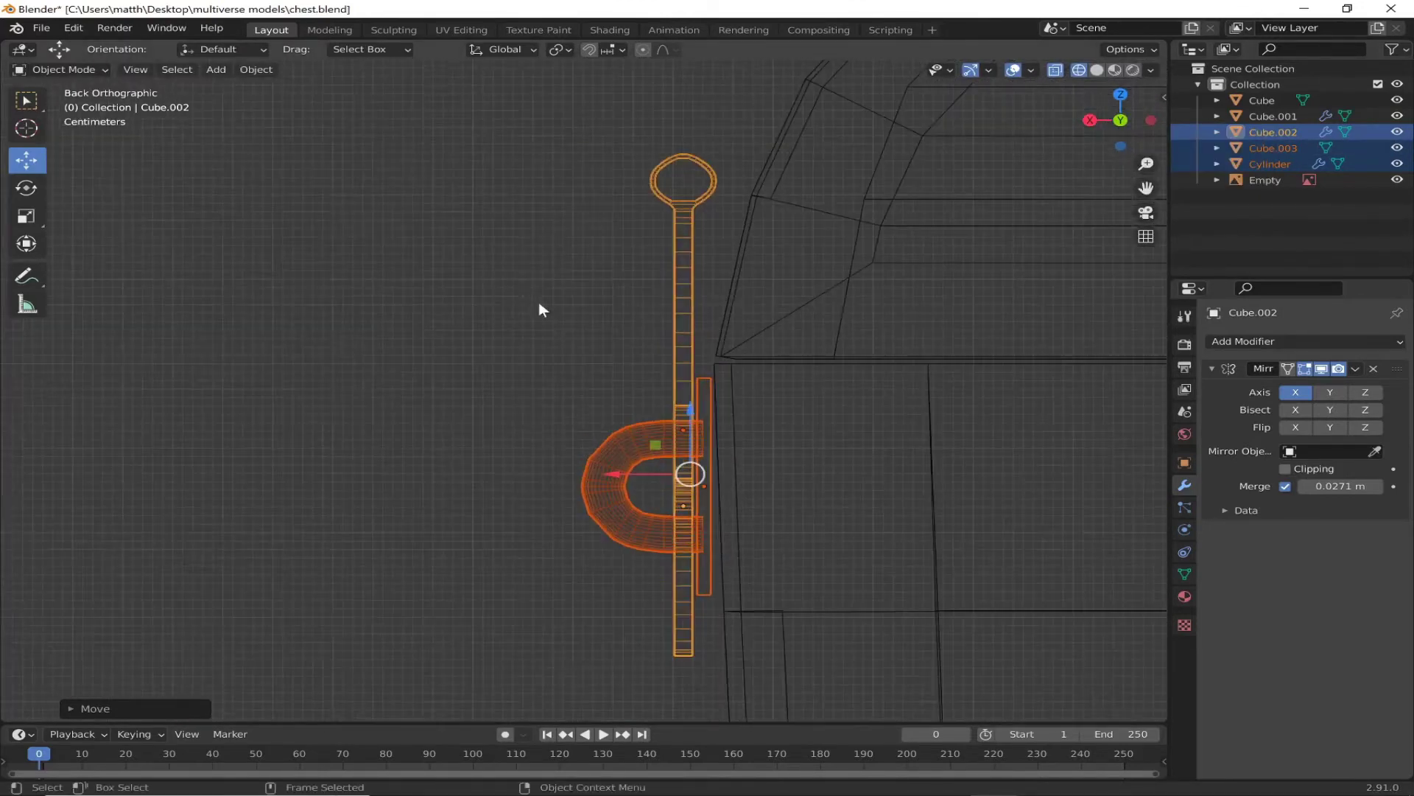
Step: Select only the hasp Cube.002 and enter Edit Mode on it from the back view
click(74, 69)
click(66, 103)
middle_drag(344, 471, 516, 368)
key(Tab)
click(663, 369)
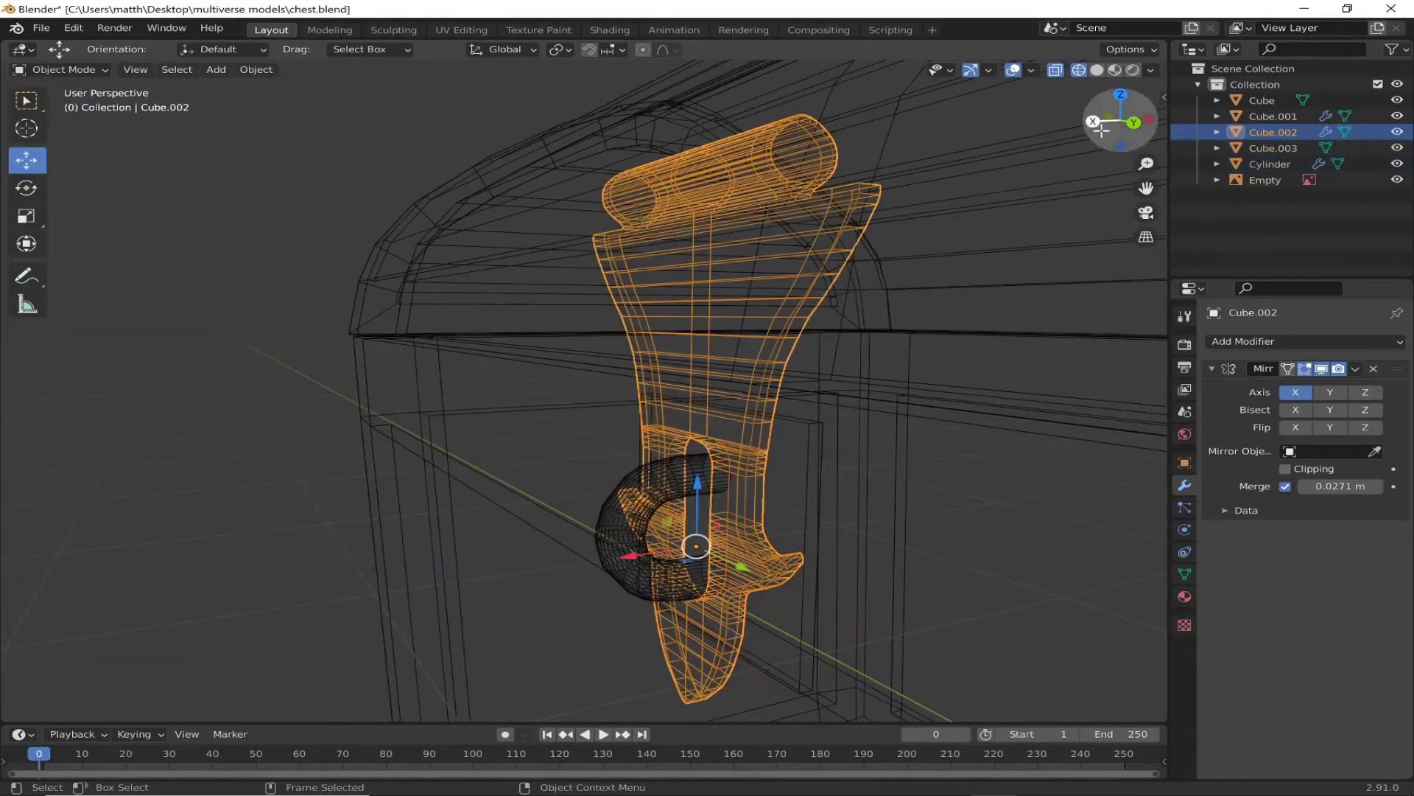
key(ctrl+KP_1)
key(Tab)
Step: Box-select the hasp ring and upper shaft vertices and shift them along X
click(126, 69)
drag(520, 120, 752, 426)
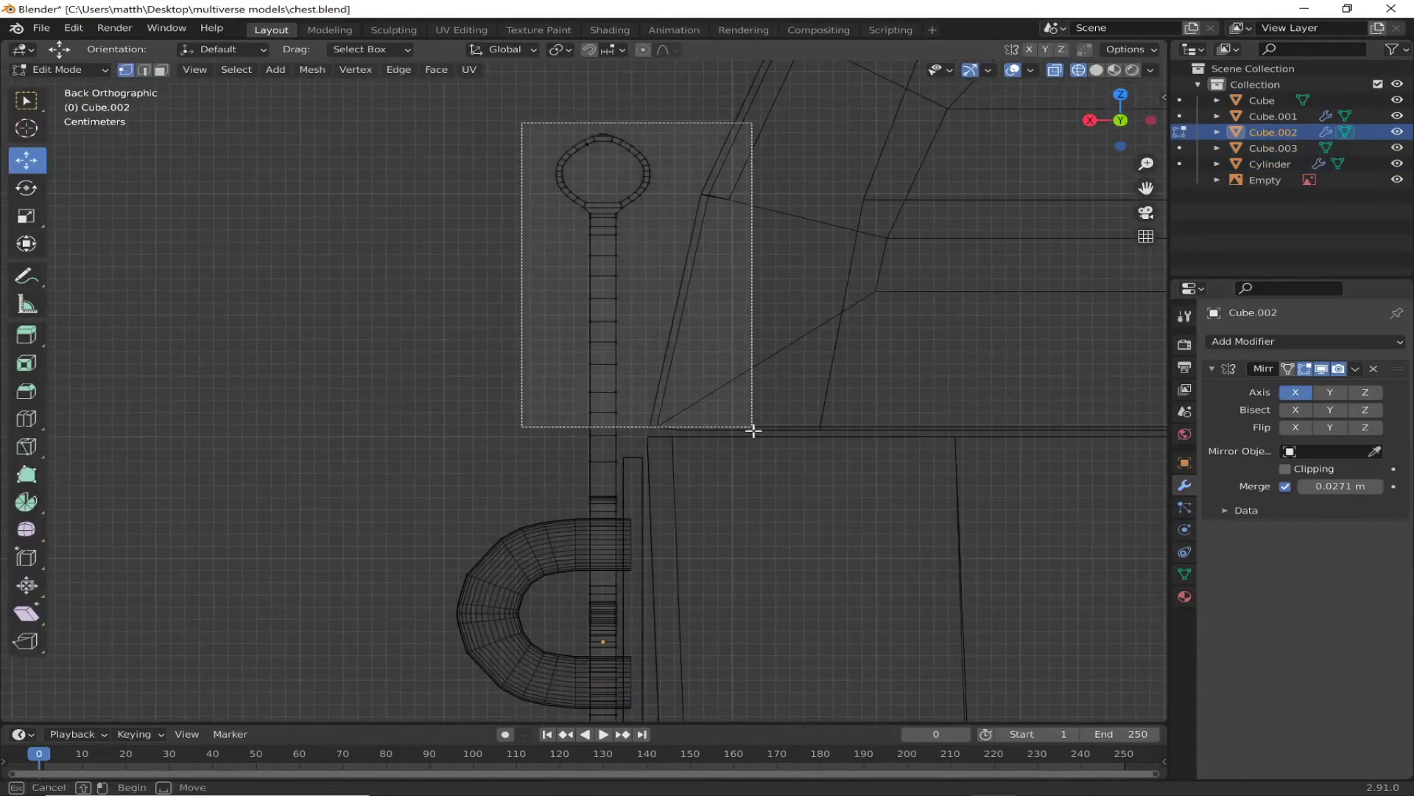
key(g)
key(x)
click(545, 217)
drag(503, 116, 749, 378)
key(g)
key(x)
click(537, 205)
Step: Nudge the hasp ring and shaft further along X to line them up
drag(506, 120, 727, 335)
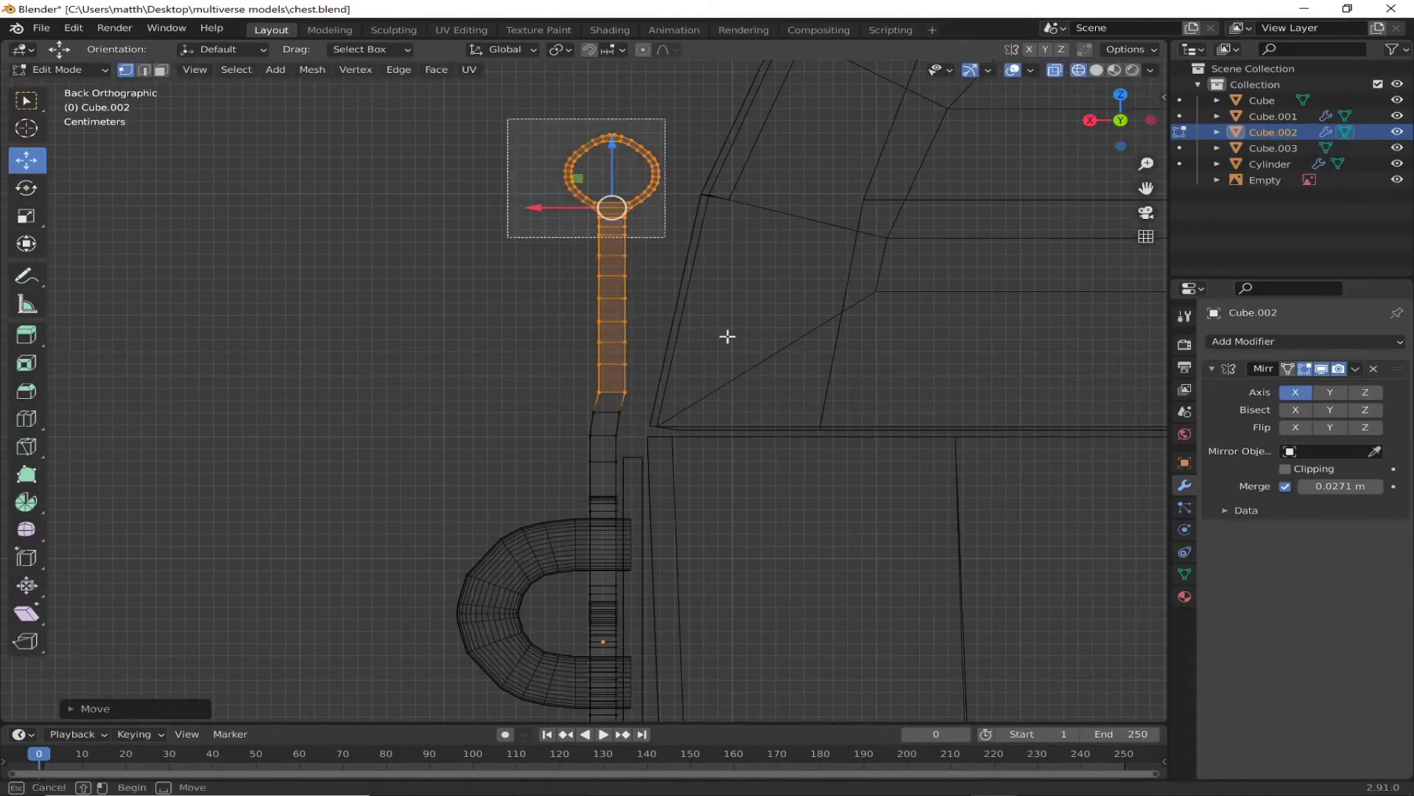
key(g)
key(x)
click(692, 202)
drag(508, 96, 763, 341)
key(g)
key(x)
click(562, 211)
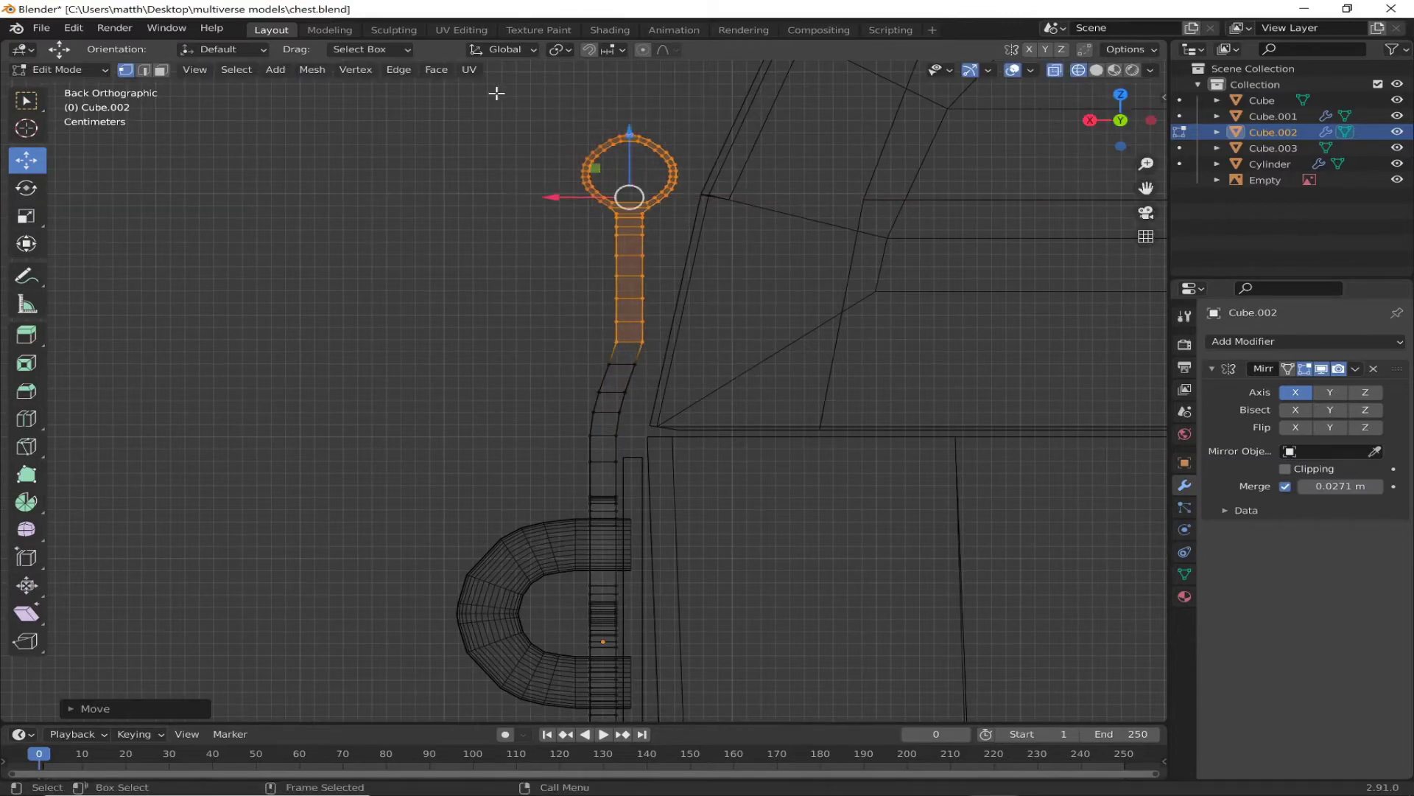
Step: Make a final X-axis adjustment to the ring and shaft and check it from another angle
mouse_move(496, 92)
mouse_down()
mouse_move(781, 331)
mouse_move(769, 309)
mouse_up()
key(g)
key(x)
key(g)
key(x)
click(545, 201)
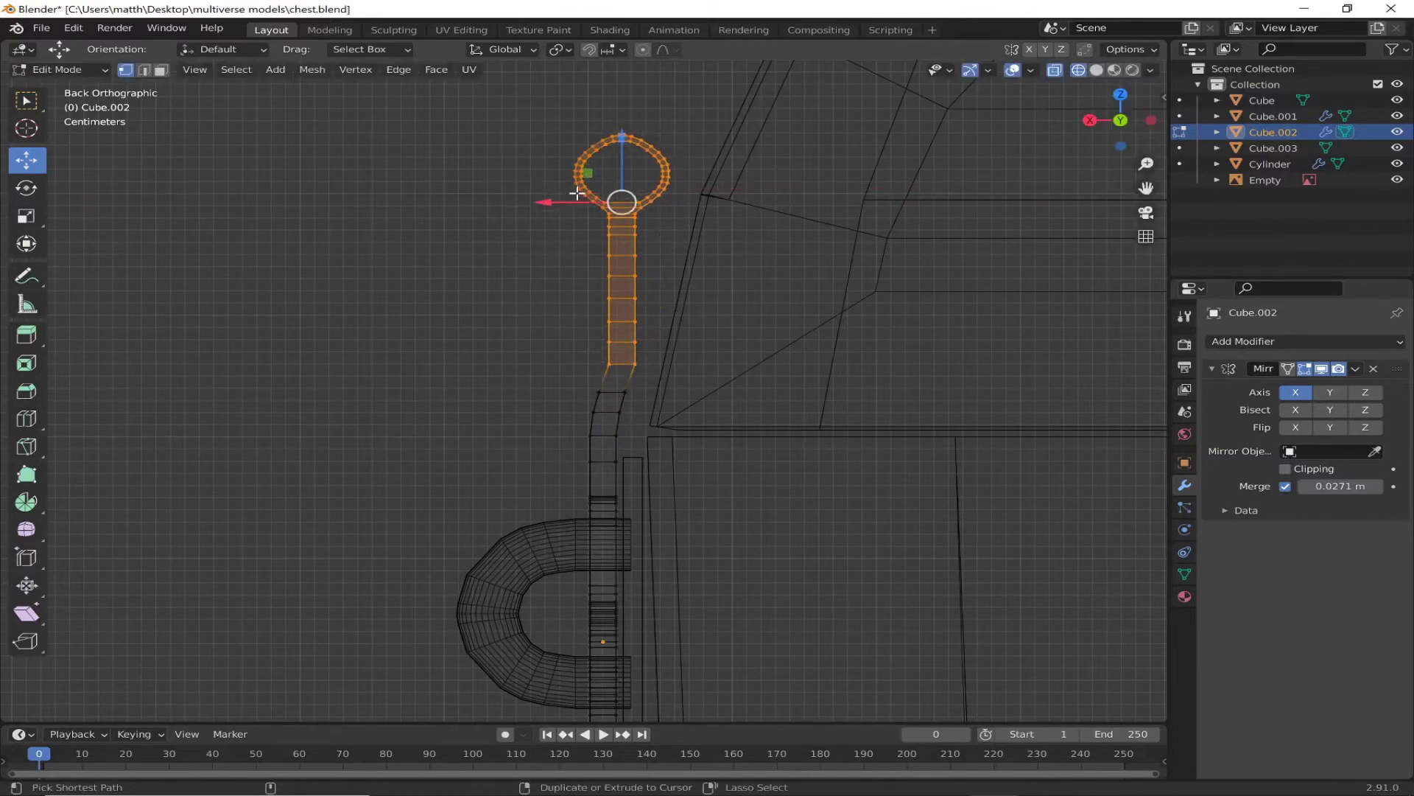
mouse_move(647, 442)
middle_down()
mouse_move(438, 461)
mouse_move(780, 265)
mouse_move(803, 286)
middle_up()
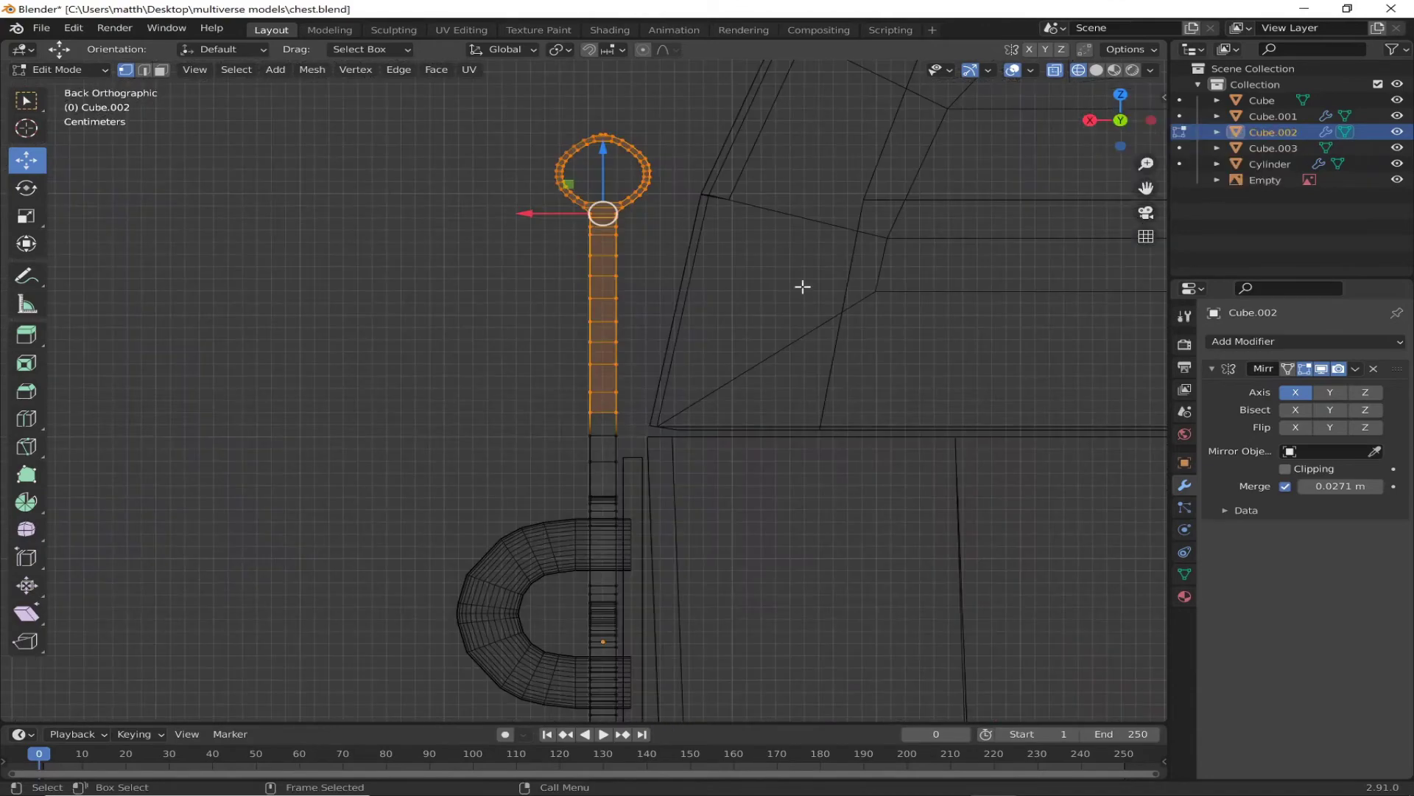
middle_drag(637, 443, 592, 470)
click(1140, 123)
Step: Slim the hasp stem by scaling its faces, then select the upper hasp part
drag(546, 215, 686, 582)
key(s)
click(609, 279)
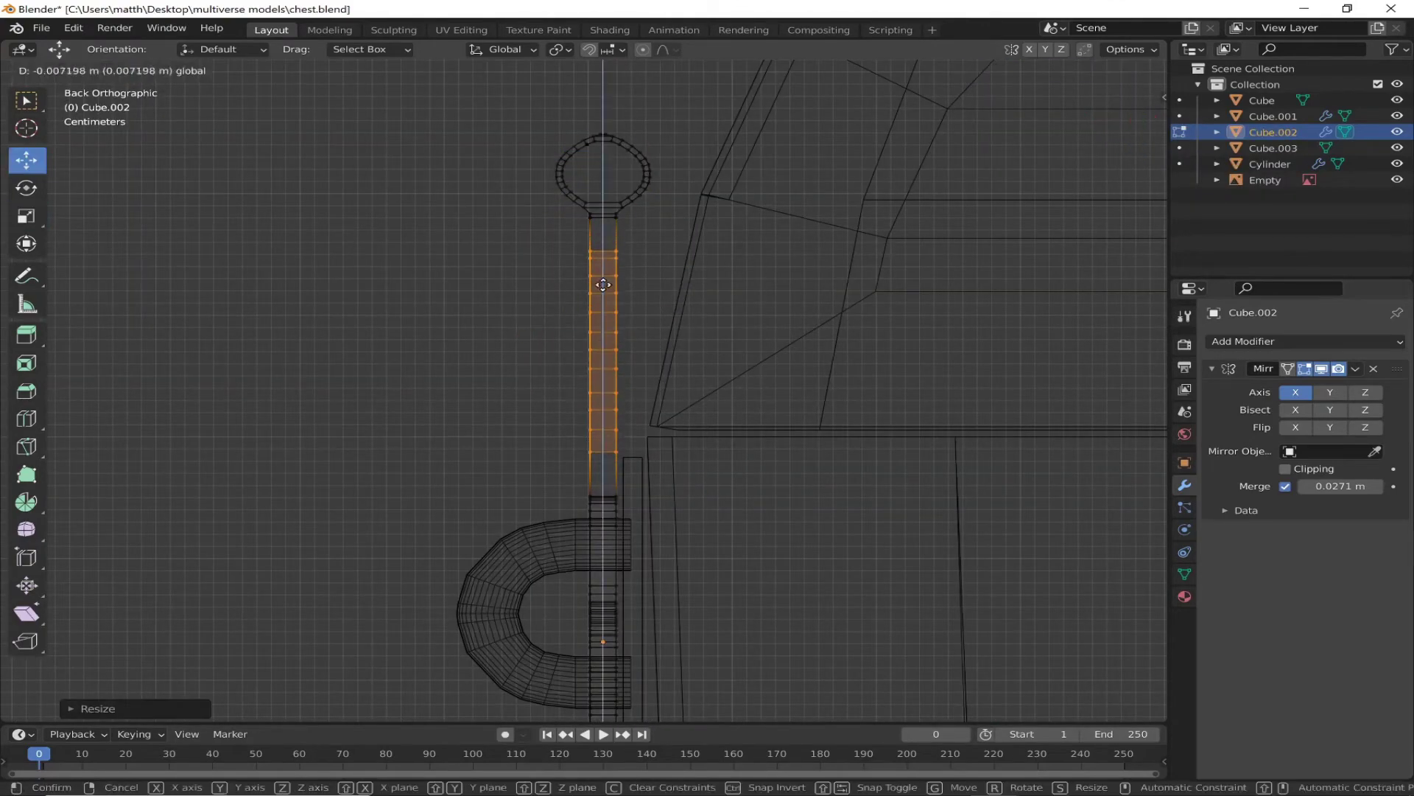
click(26, 159)
middle_drag(521, 402, 641, 368)
drag(641, 368, 651, 313)
click(646, 369)
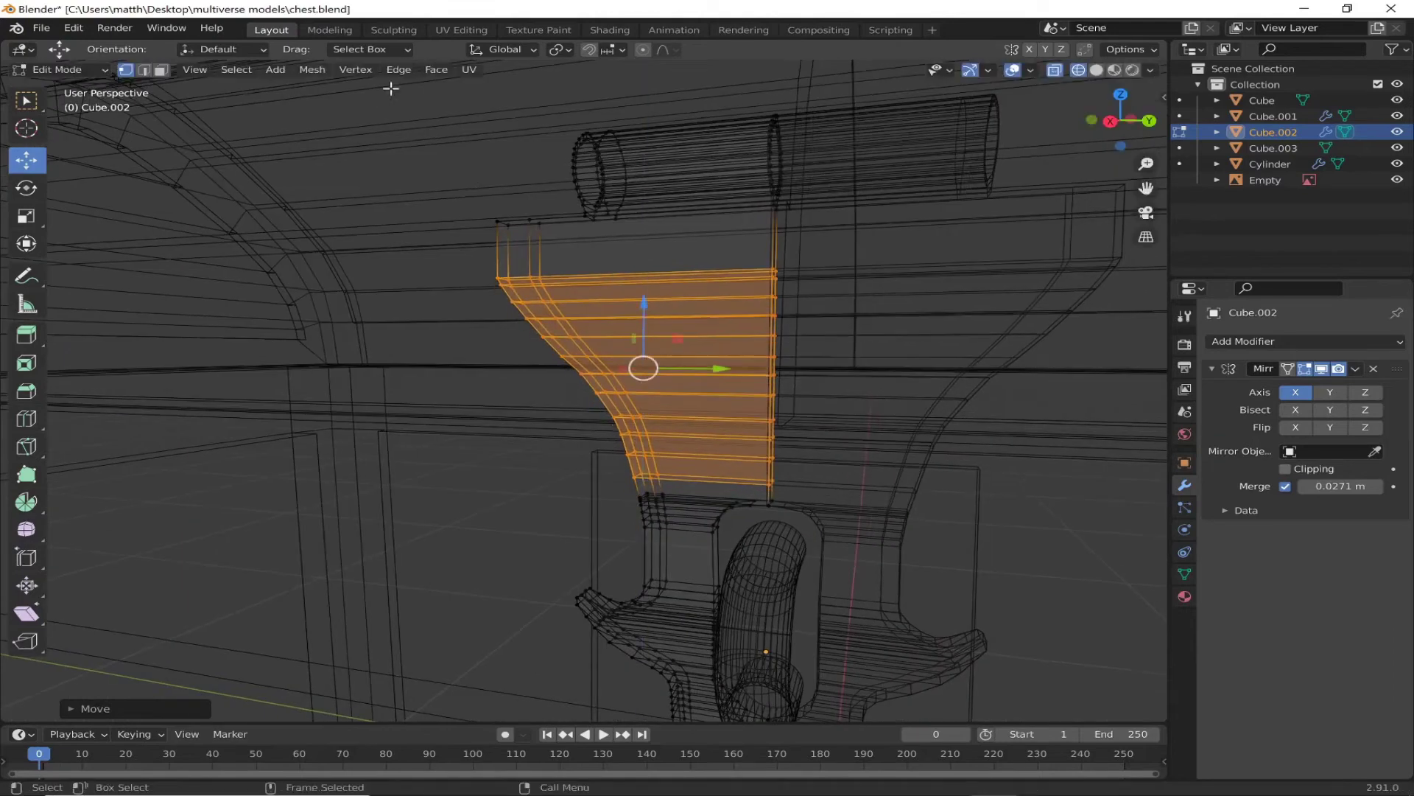
click(663, 157)
key(ctrl+l)
key(g)
click(1149, 120)
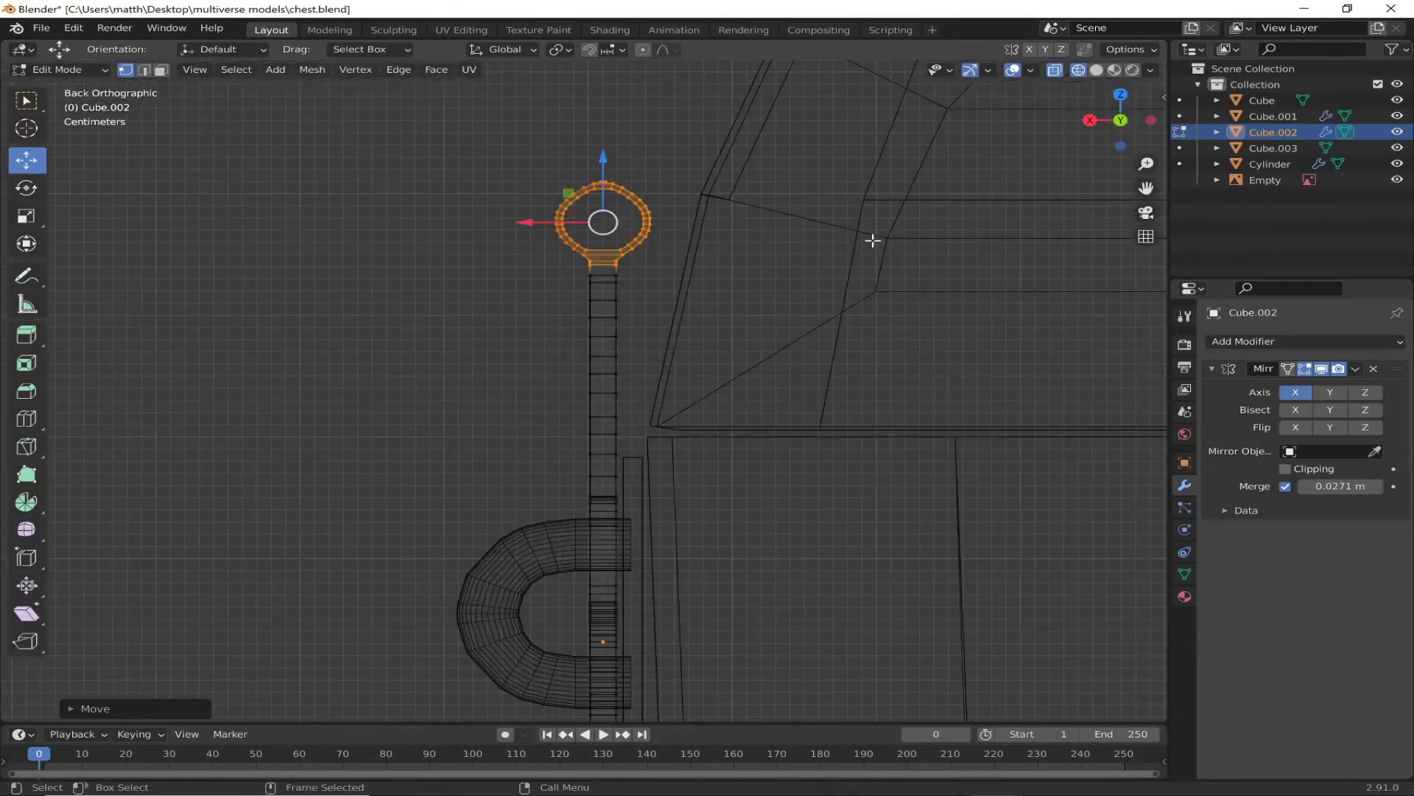
Step: Extend the selection to the stem, shift it right, and shorten the stem along Z
key(ctrl+l)
key(g)
click(549, 273)
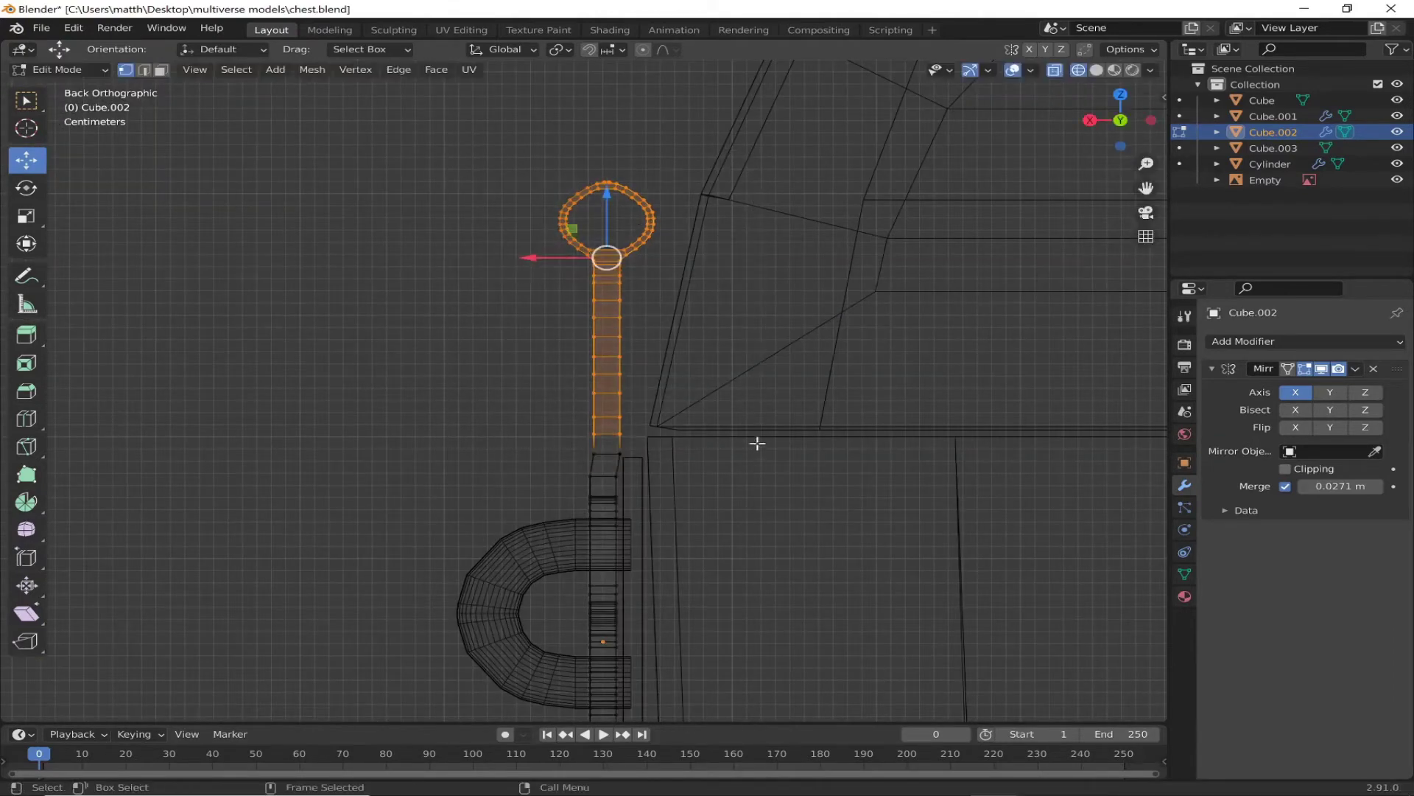
key(Escape)
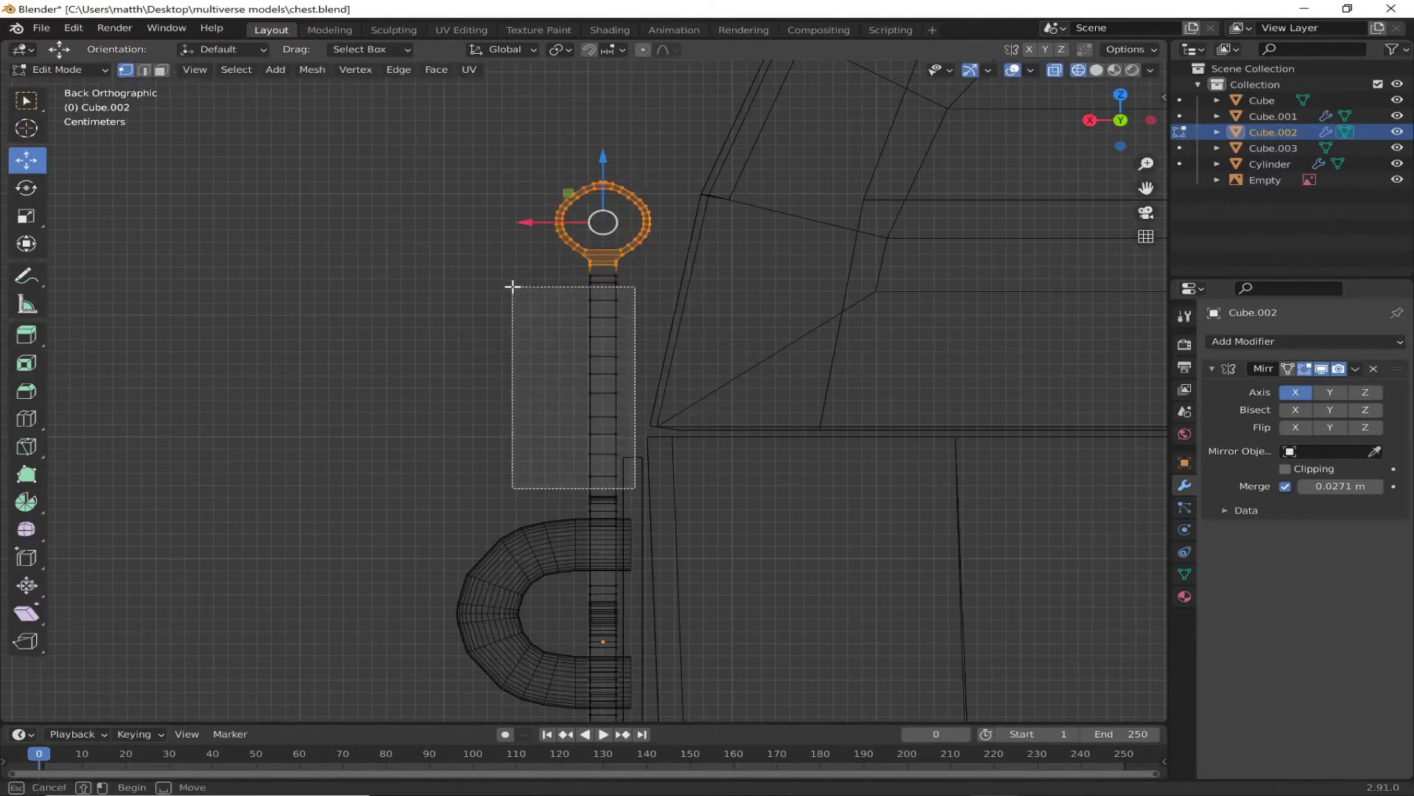
drag(512, 287, 512, 287)
key(s)
key(z)
click(609, 332)
middle_drag(608, 331, 480, 436)
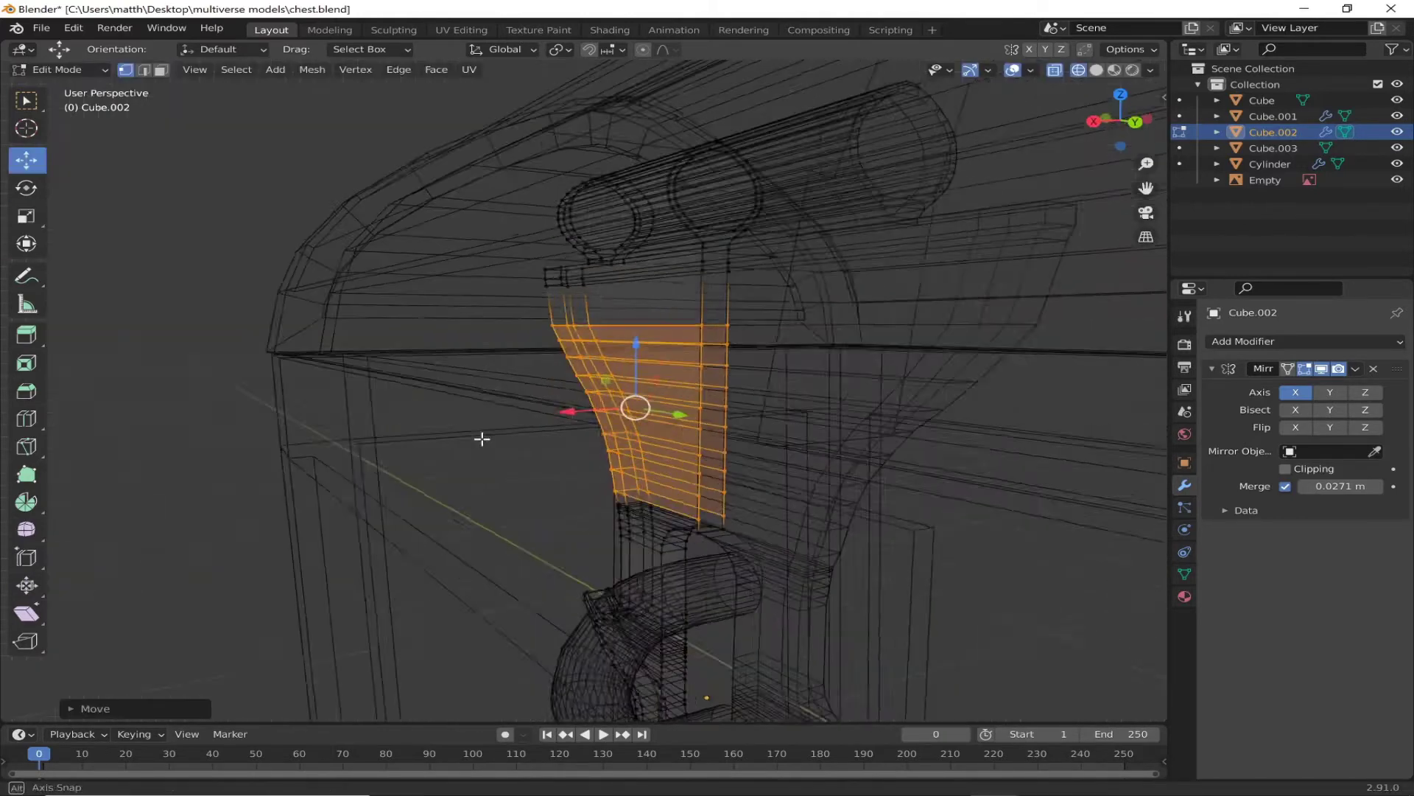
Step: Reposition the top hasp ring and upper stem slightly along X
drag(438, 115, 839, 251)
key(ctrl+KP_1)
key(g)
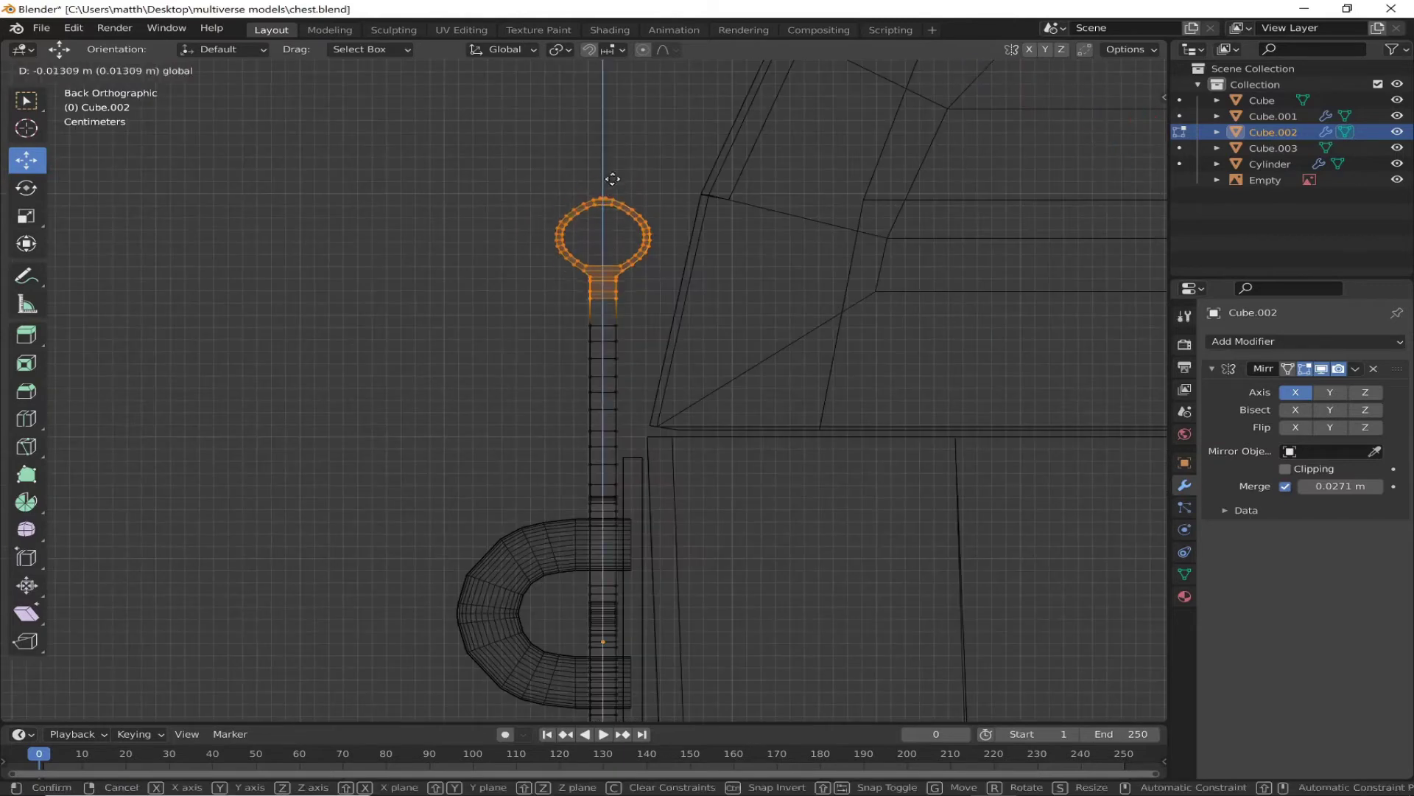
click(489, 177)
key(g)
key(x)
click(515, 221)
drag(505, 164, 783, 432)
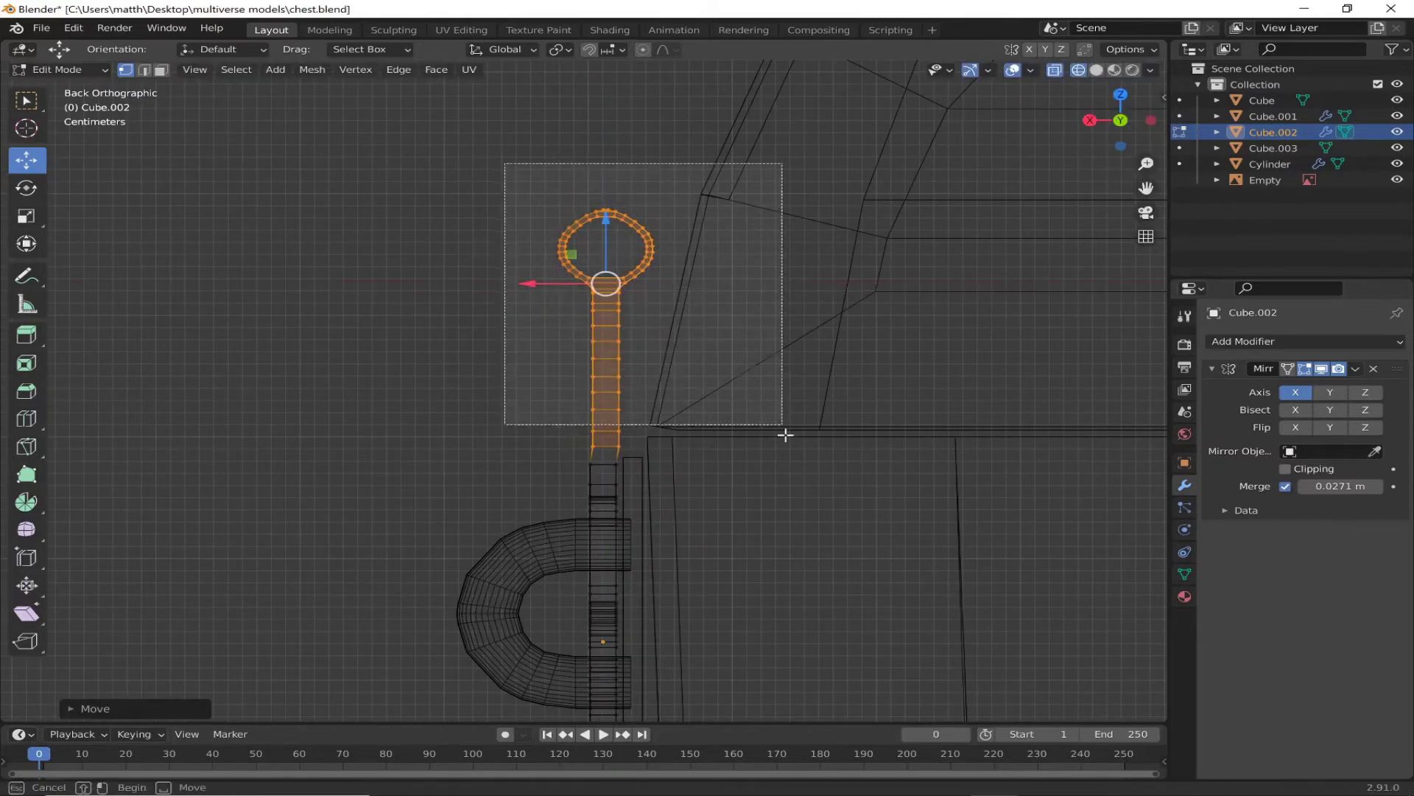
key(g)
click(584, 193)
mouse_move(535, 278)
mouse_down()
mouse_move(553, 252)
mouse_move(511, 211)
mouse_move(560, 271)
mouse_move(682, 269)
mouse_up()
Step: Rotate the ring slightly and angle a stem edge so the hasp follows the chest front
key(r)
click(661, 215)
drag(557, 268, 562, 268)
click(641, 391)
drag(589, 391, 565, 388)
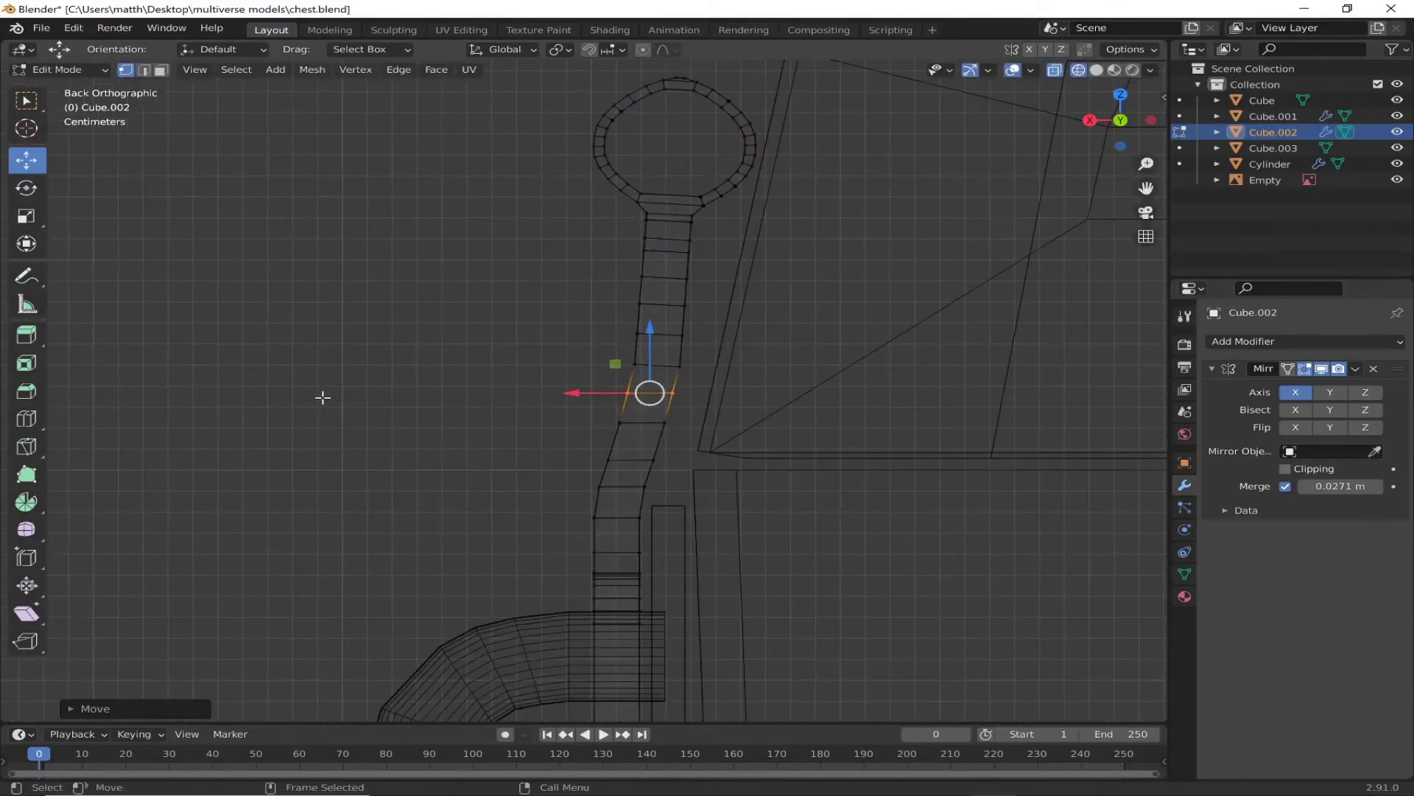
middle_drag(322, 398, 1105, 68)
click(1097, 69)
scroll(353, 480, down, 5)
mouse_move(354, 480)
middle_down()
mouse_move(230, 452)
mouse_move(382, 458)
mouse_move(409, 474)
middle_up()
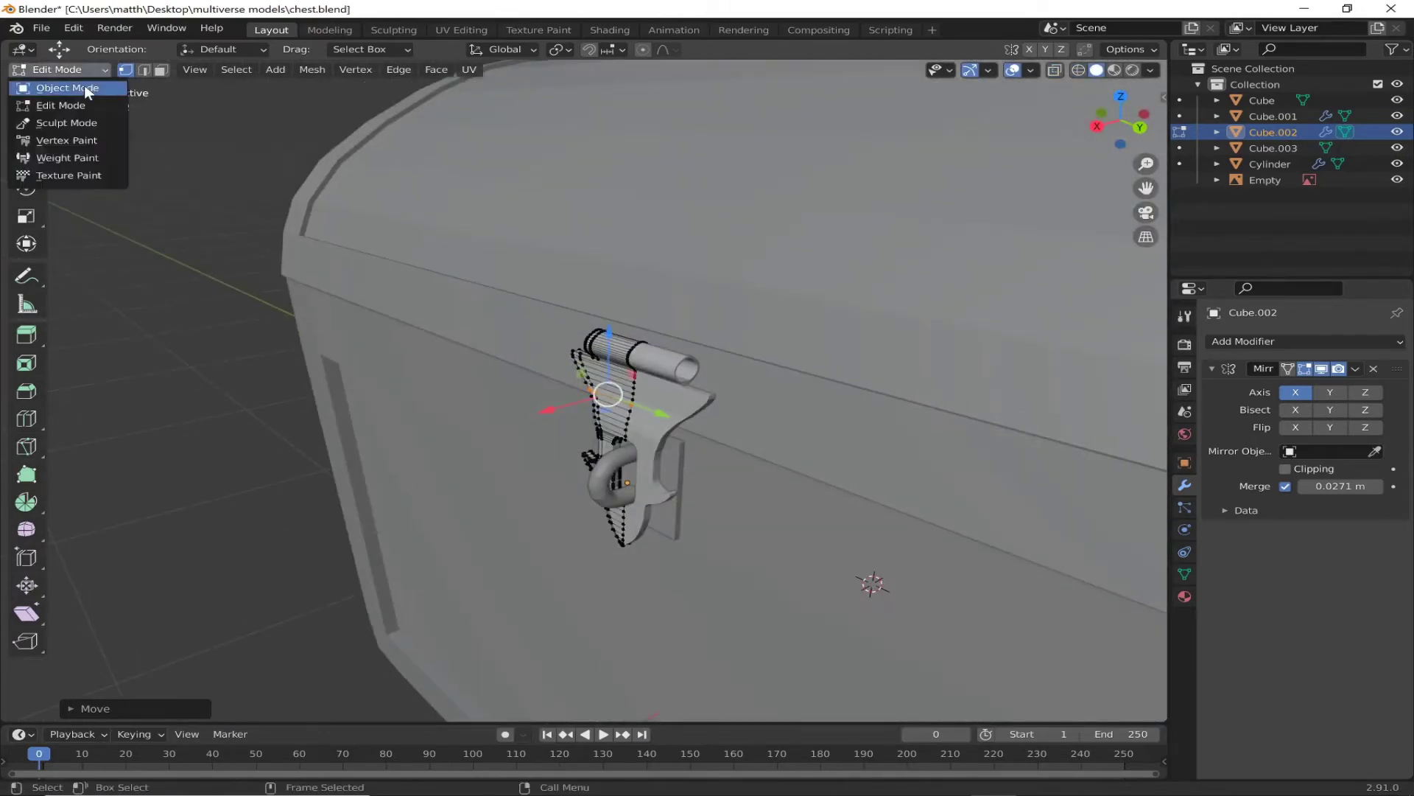
Step: Return to Object Mode and add a new cylinder mesh to the scene
click(84, 85)
click(216, 69)
click(422, 169)
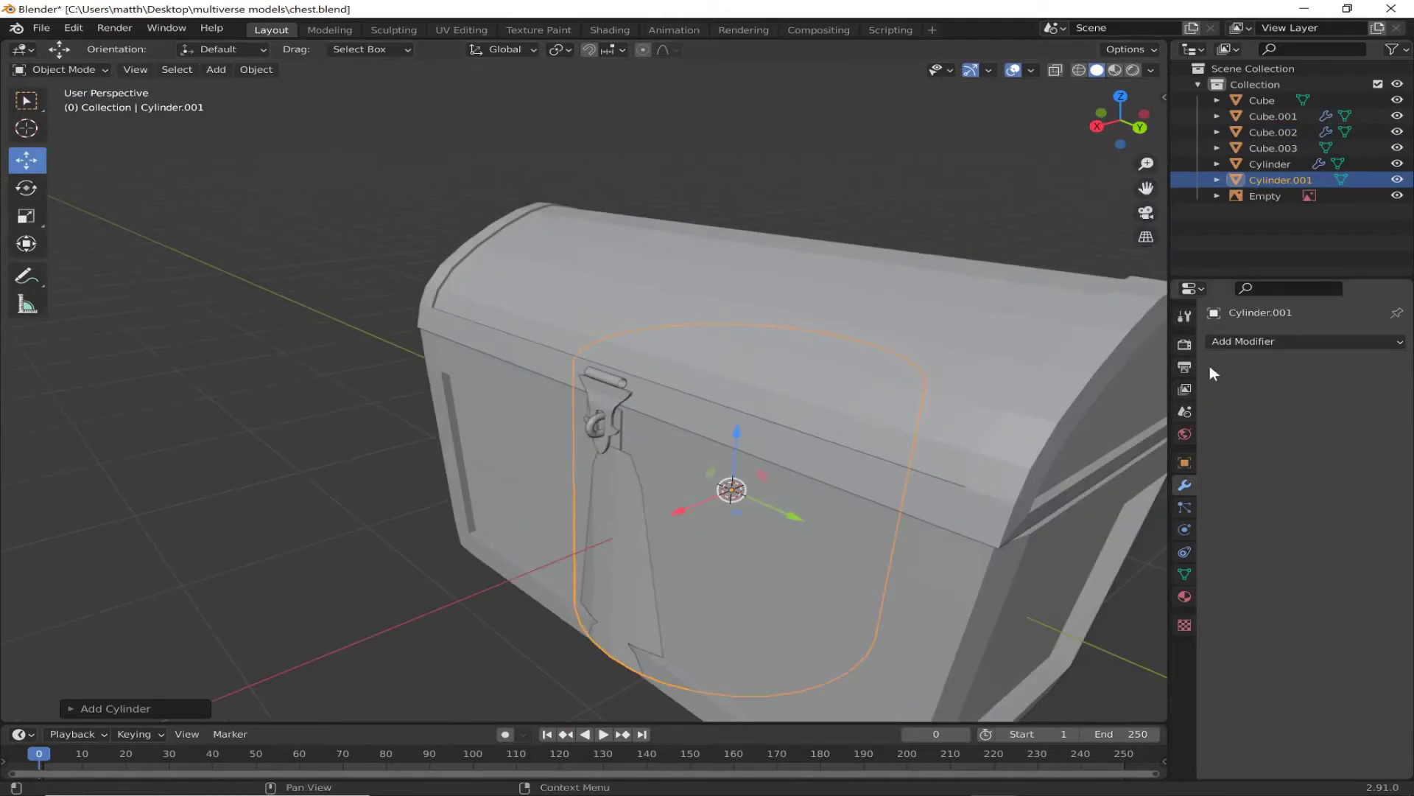
Step: Rotate the new Cylinder.001 to 90° on X
click(1184, 463)
double_click(1311, 441)
text(90)
key(Return)
key(ctrl+KP_1)
Step: Shrink the cylinder to 0.024 pin thickness and position it at the hasp ring
drag(850, 284, 856, 451)
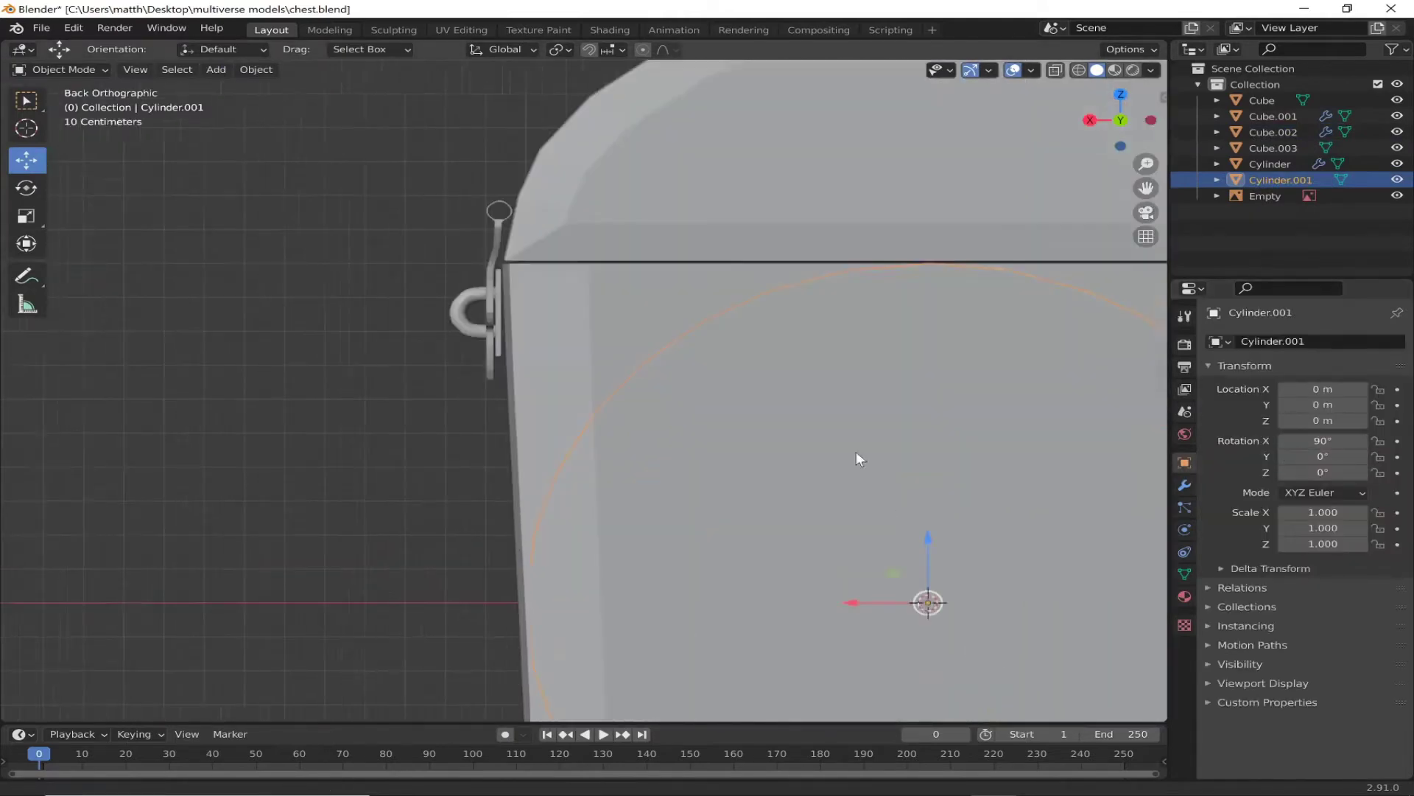
scroll(545, 342, up, 3)
drag(545, 342, 585, 418)
scroll(585, 418, up, 3)
key(shift+space)
key(g)
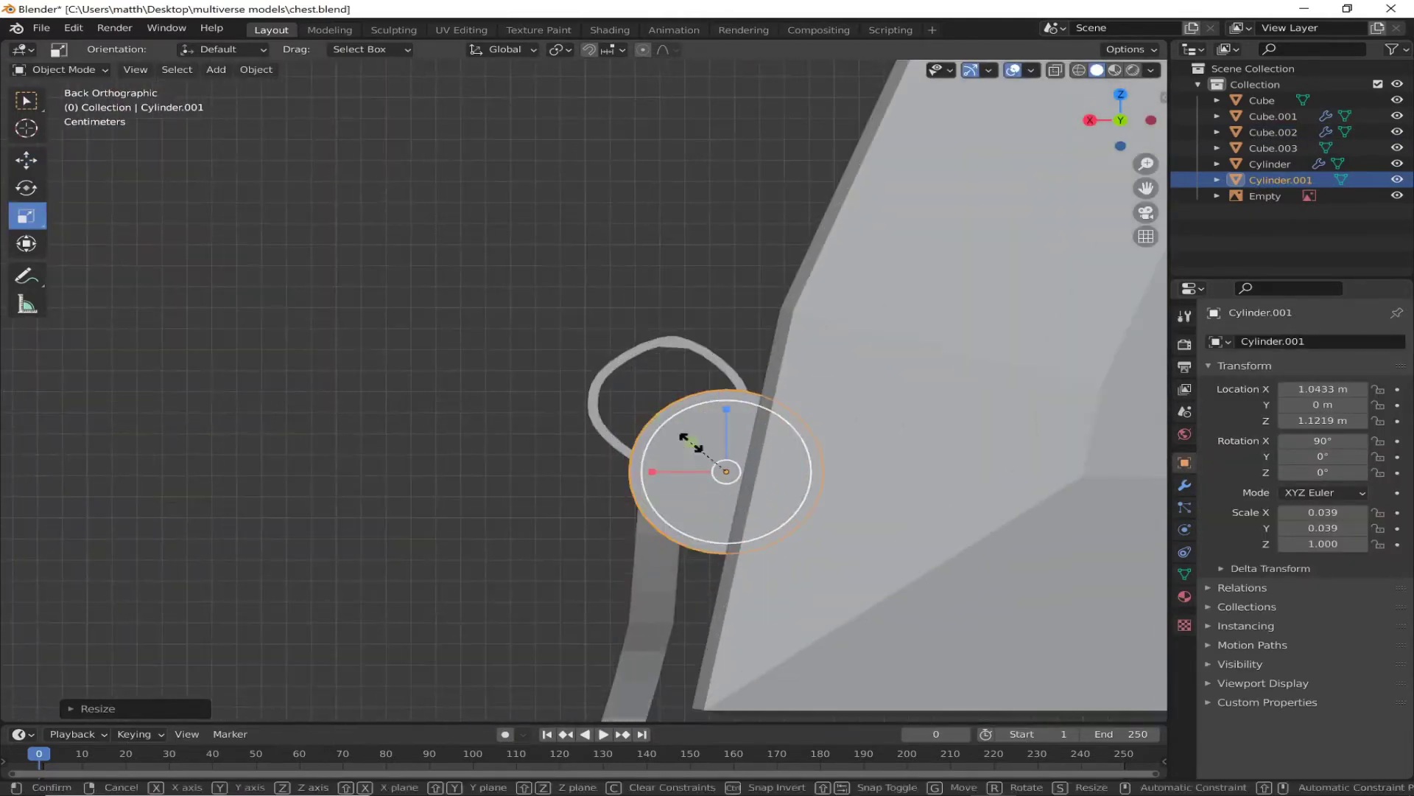
mouse_move(626, 476)
mouse_down()
mouse_move(676, 400)
mouse_move(630, 371)
mouse_move(663, 393)
mouse_up()
key(shift+space)
key(s)
key(shift+space)
key(g)
click(593, 405)
Step: Shrink the hasp ring's mesh slightly, using see-through to select all its vertices
click(90, 70)
click(59, 99)
scroll(520, 334, up, 4)
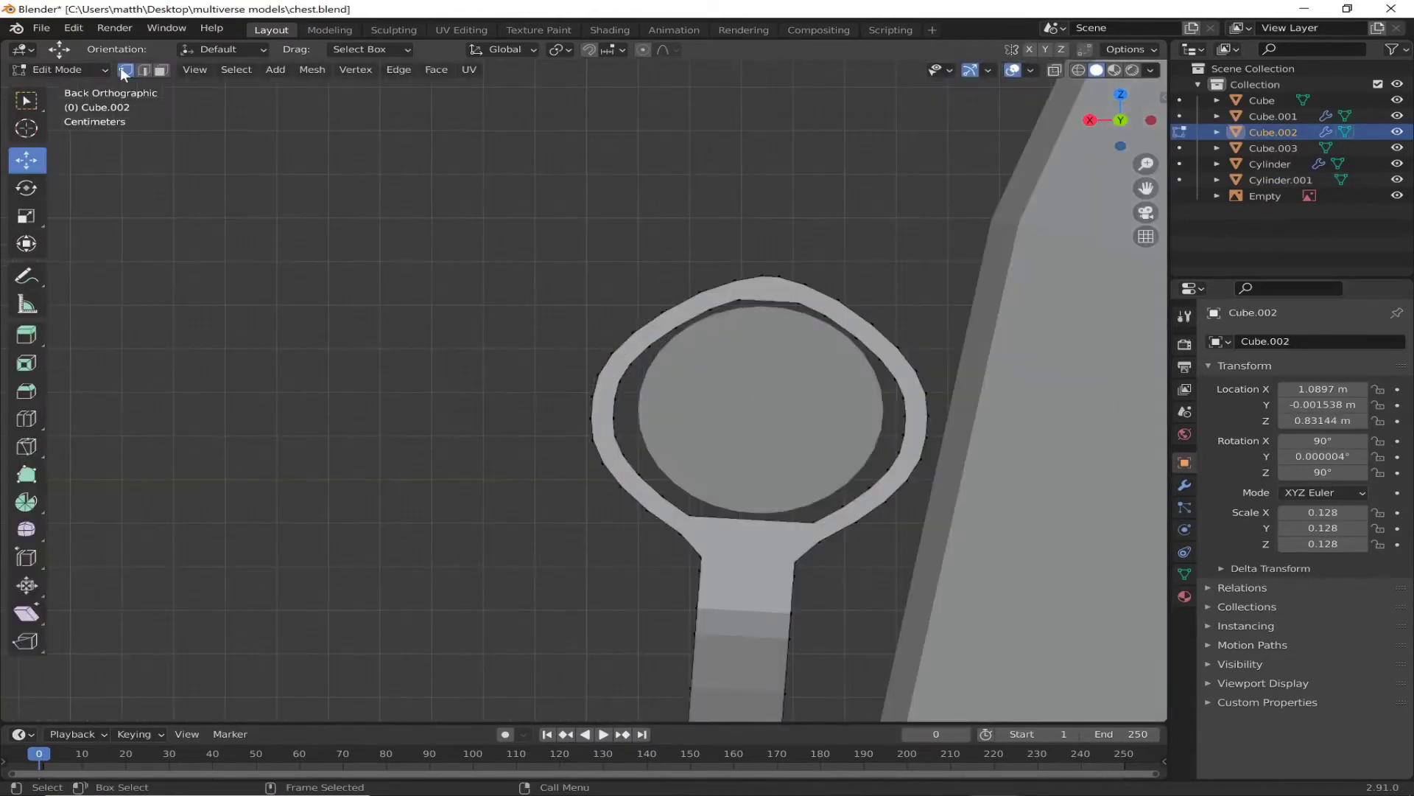
key(alt+z)
drag(410, 184, 1109, 553)
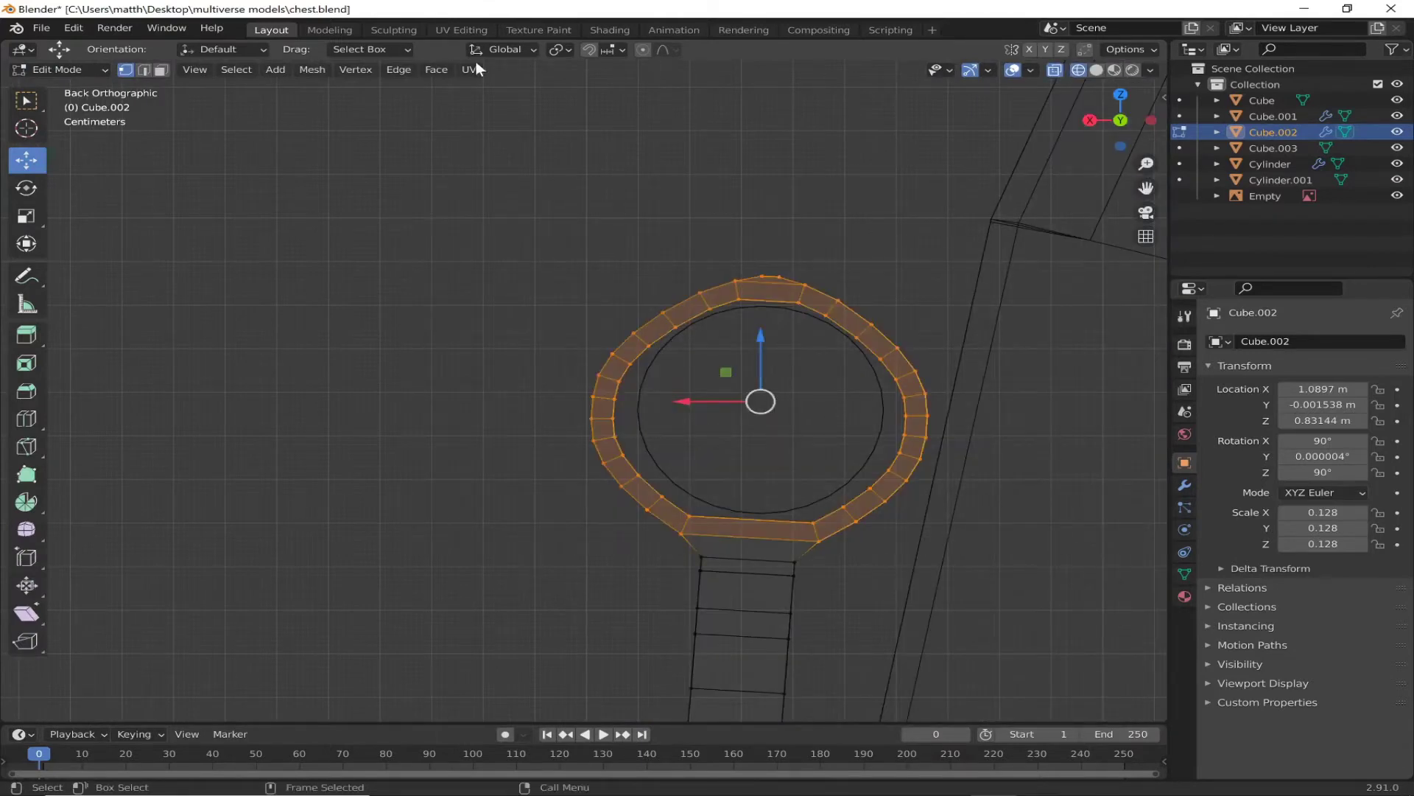
click(505, 48)
click(593, 74)
key(shift+space)
key(s)
drag(726, 400, 696, 397)
click(697, 398)
click(59, 70)
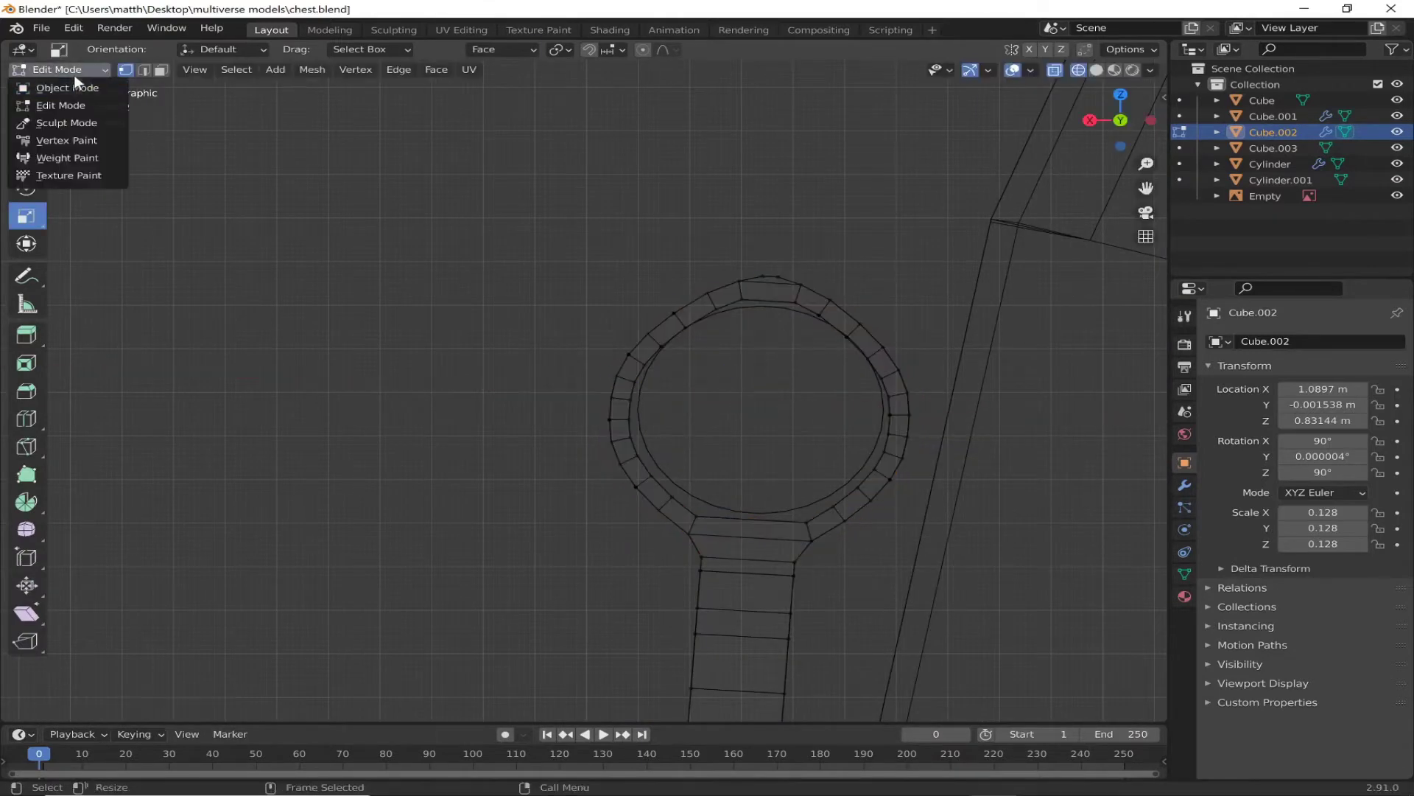
Step: Shorten the hinge pin to Z scale 0.2 and hide the lid Cube.001
click(775, 343)
drag(765, 352, 766, 346)
click(1089, 119)
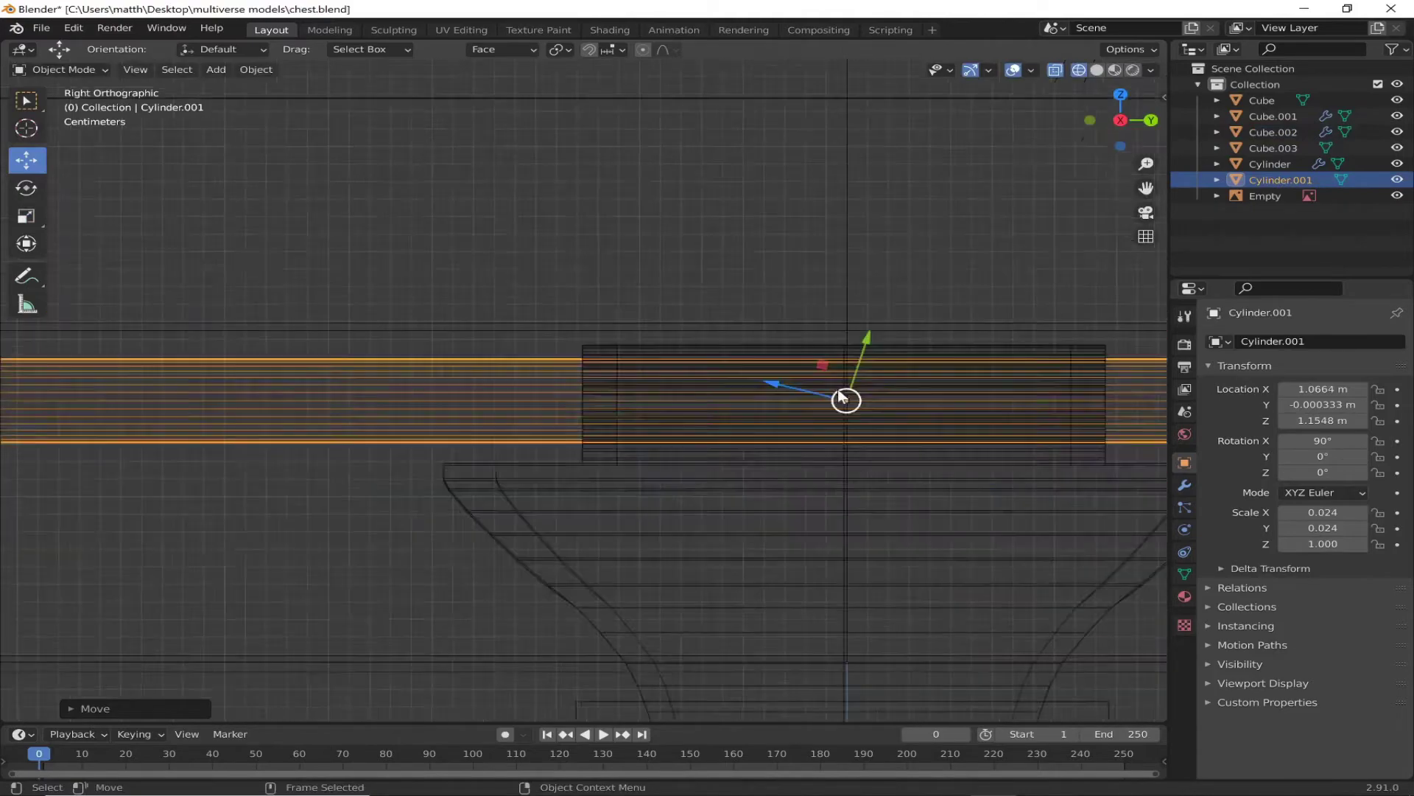
mouse_move(650, 400)
mouse_down()
mouse_move(592, 405)
mouse_move(767, 457)
mouse_up()
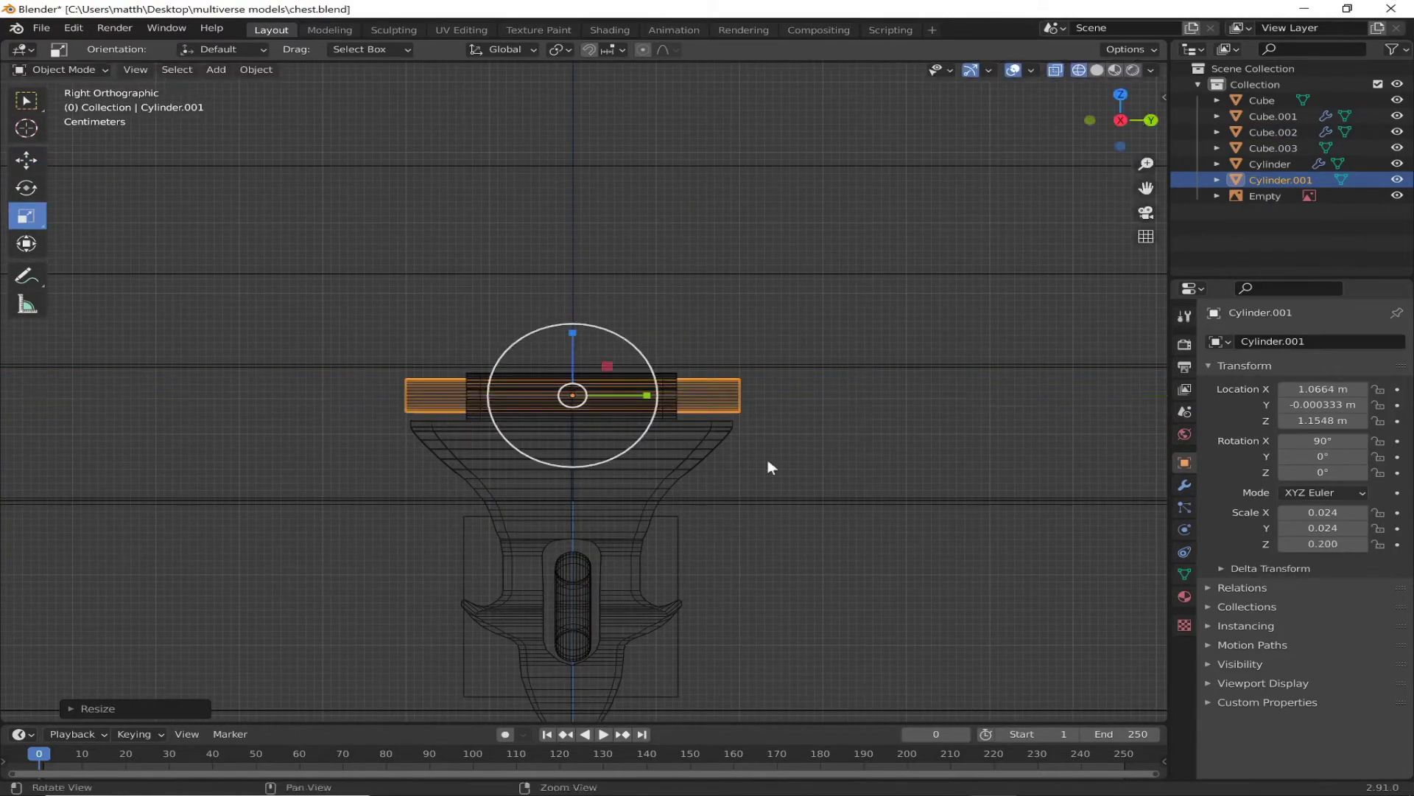
middle_drag(767, 458, 588, 389)
click(1273, 115)
click(1397, 116)
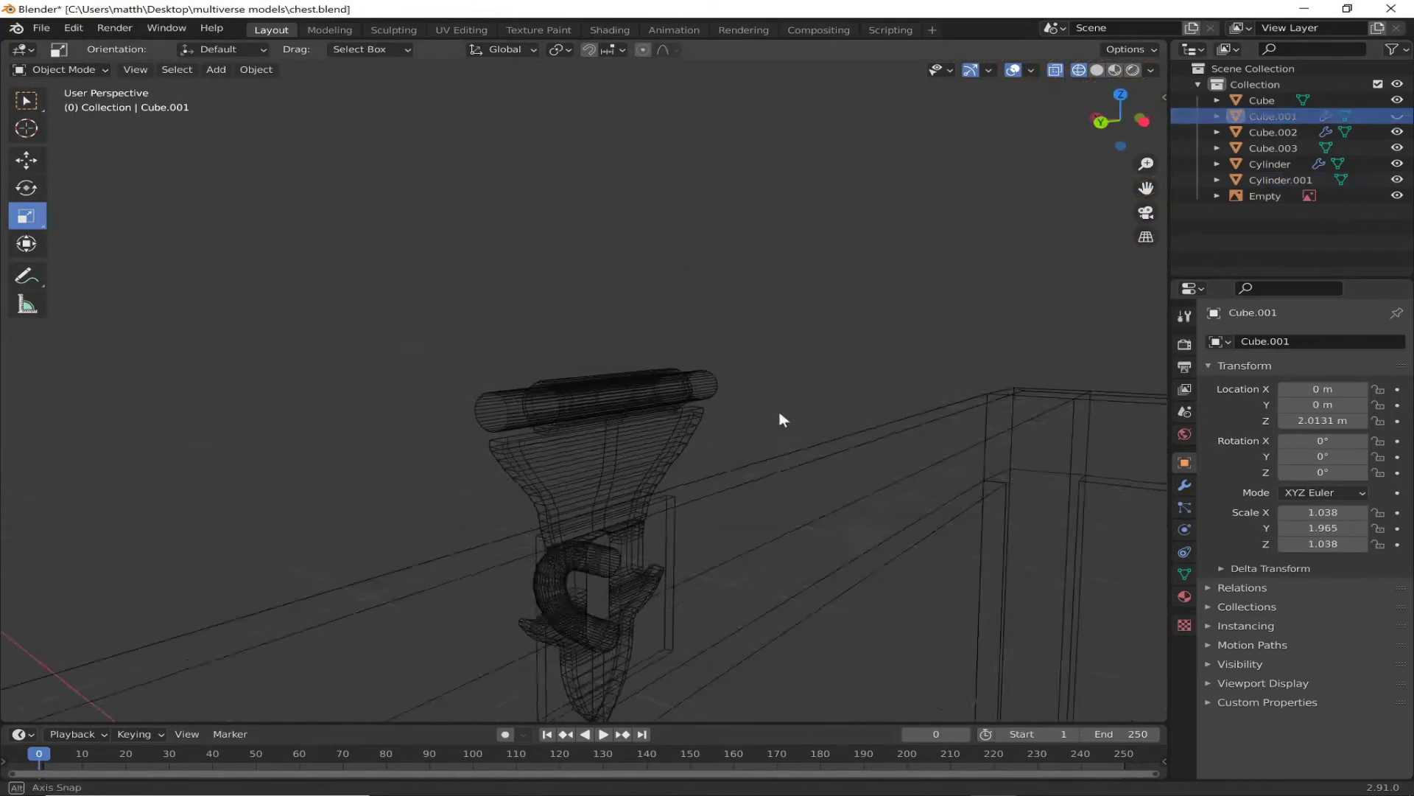
scroll(779, 410, up, 5)
click(420, 289)
key(Tab)
key(shift+z)
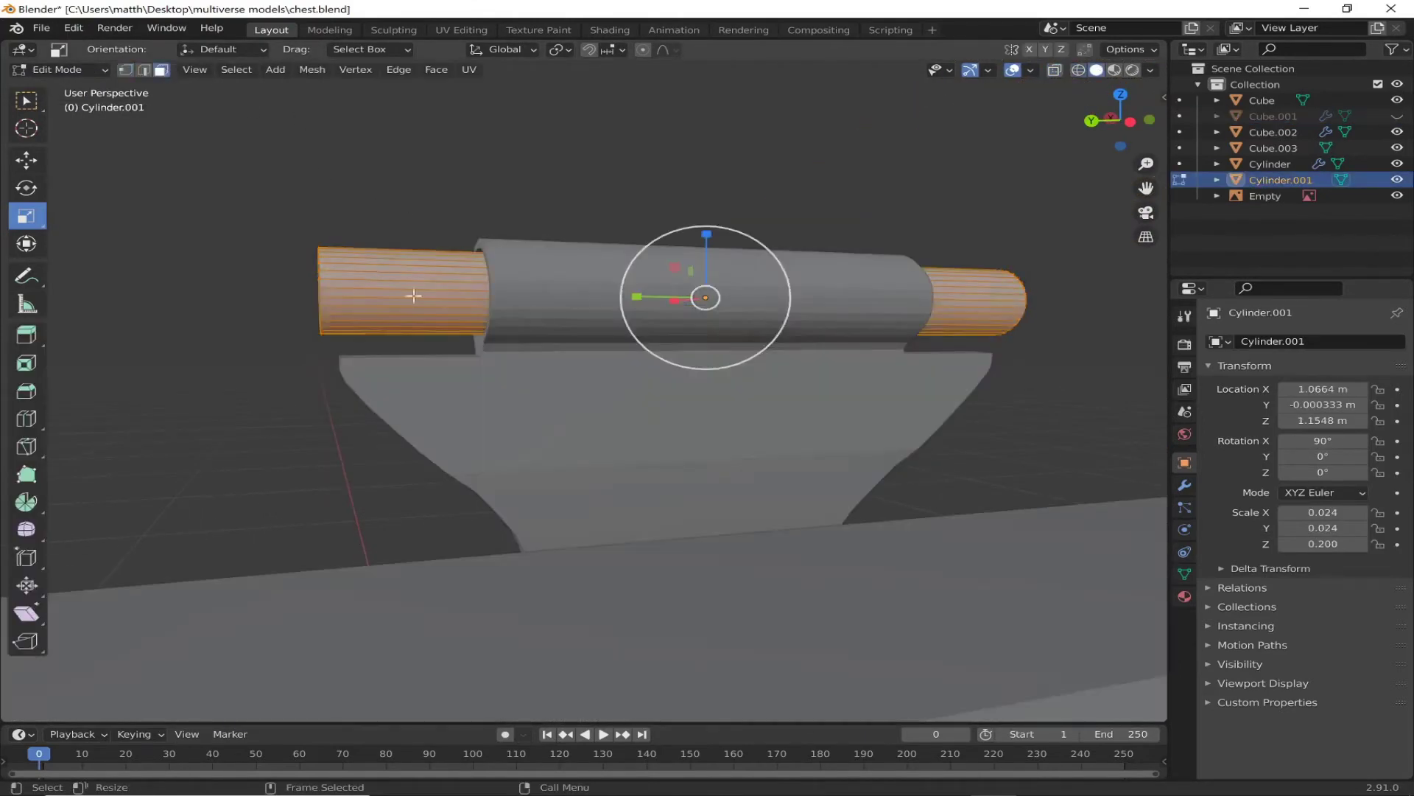
Step: Select the face loops at the pin's ends and scale them up slightly
alt+click(418, 284)
mouse_move(419, 314)
middle_down()
mouse_move(790, 273)
mouse_move(574, 416)
middle_up()
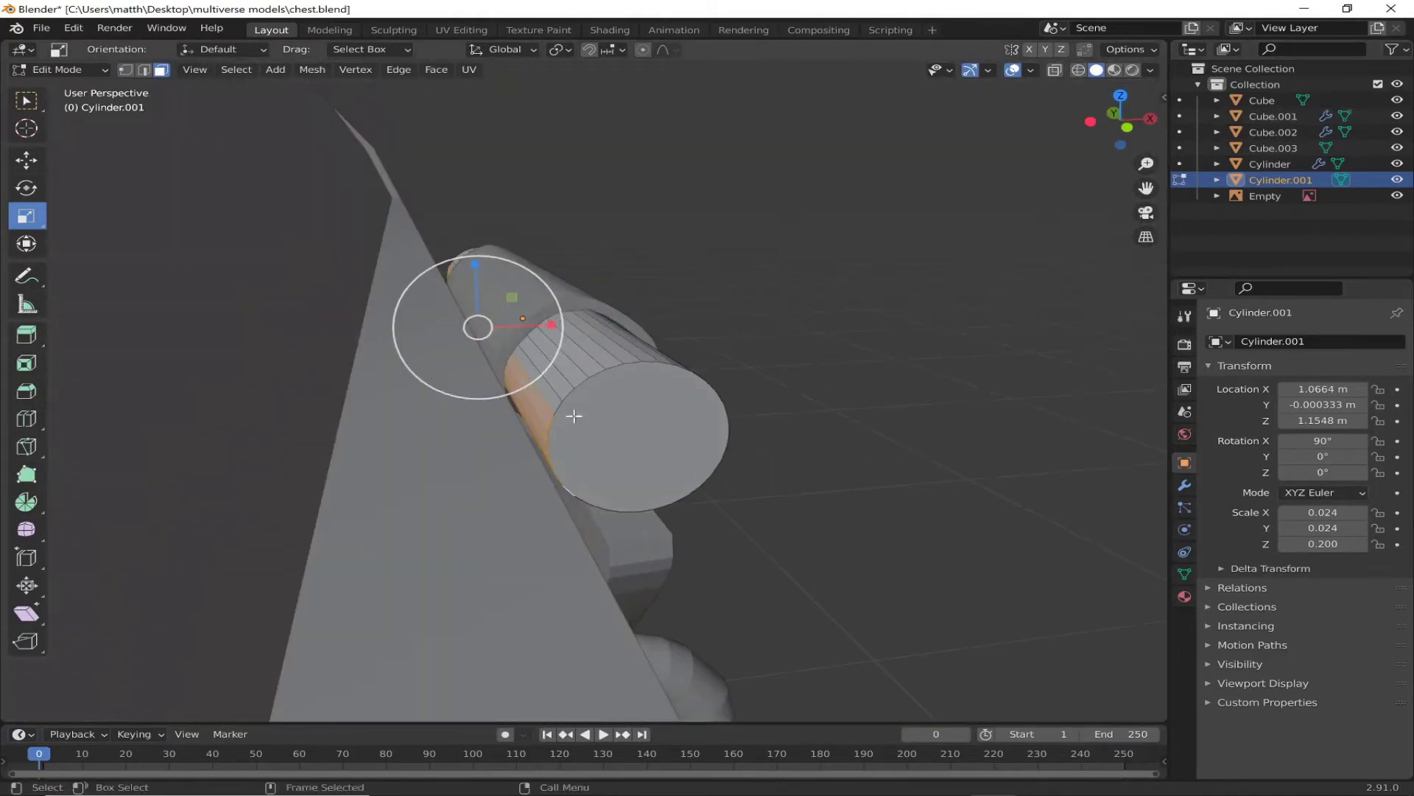
middle_drag(676, 472, 553, 254)
middle_drag(691, 209, 626, 258)
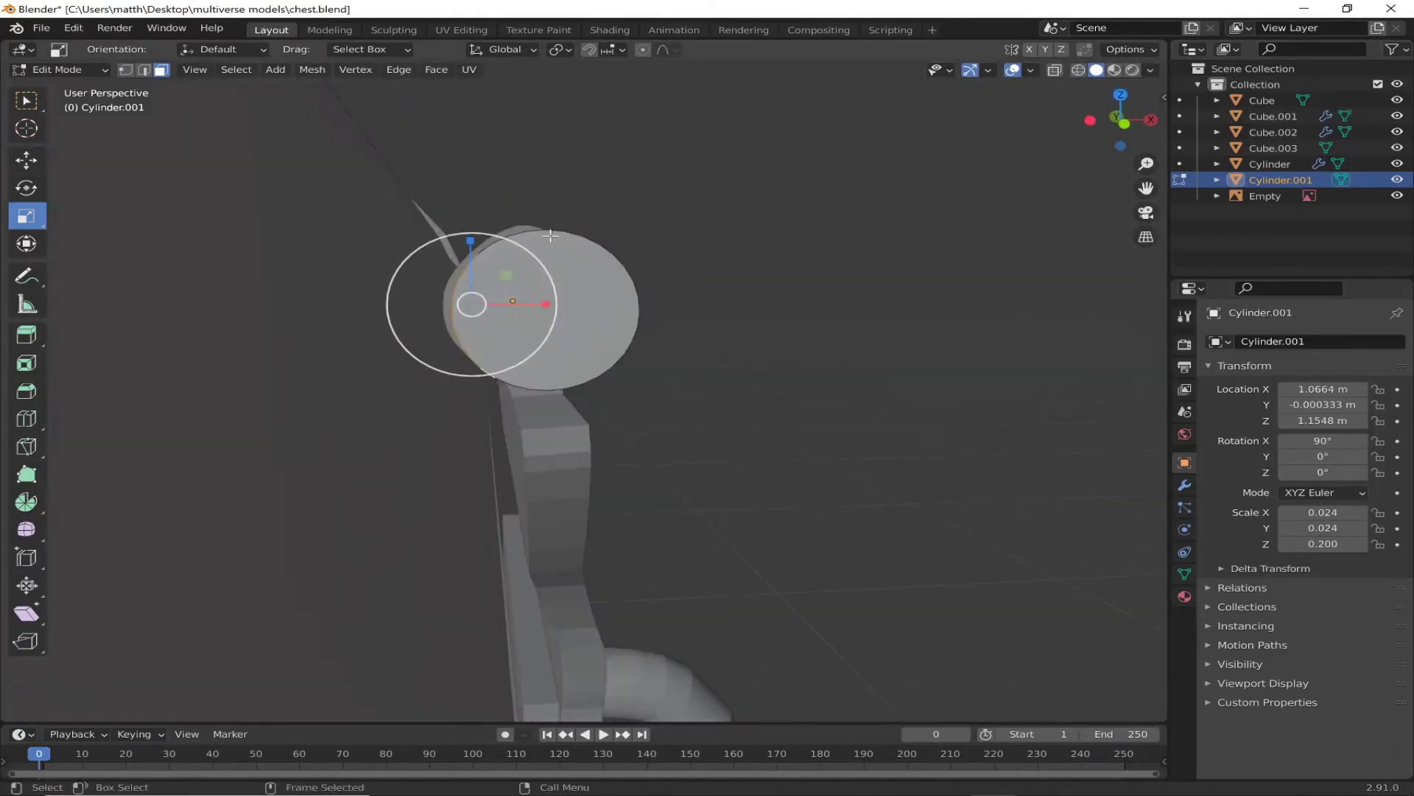
drag(27, 336, 140, 338)
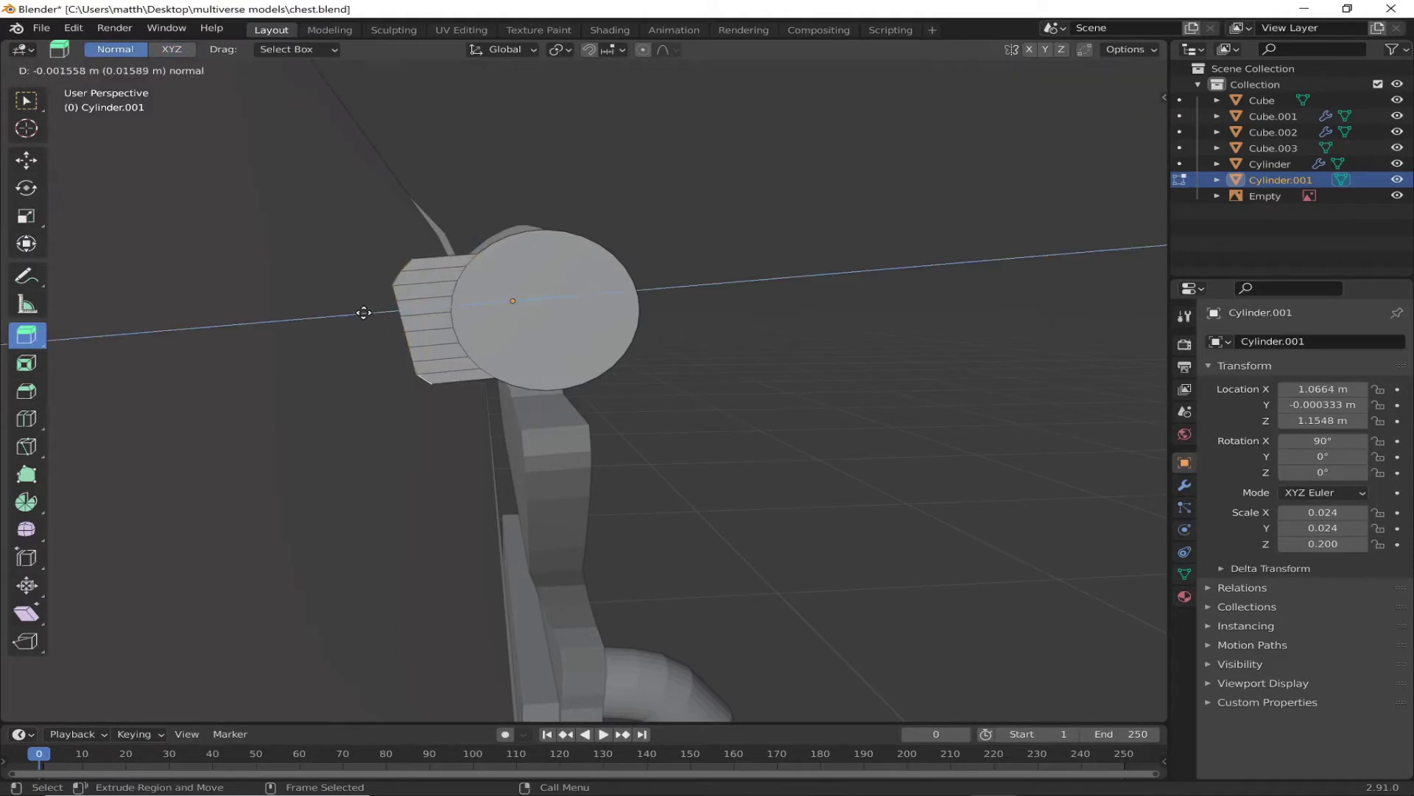
middle_drag(855, 332, 18, 451)
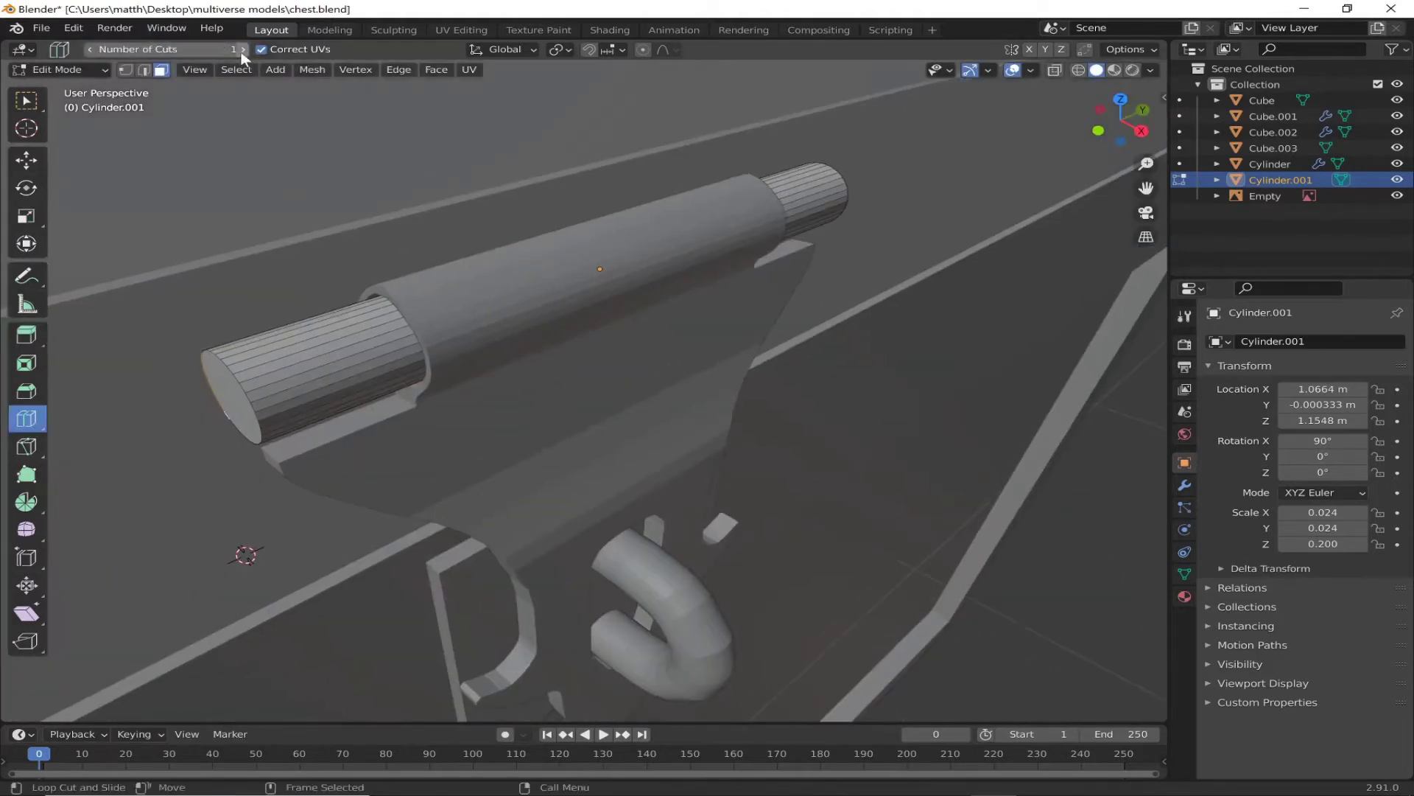
key(shift+space)
key(s)
drag(632, 250, 711, 238)
click(638, 272)
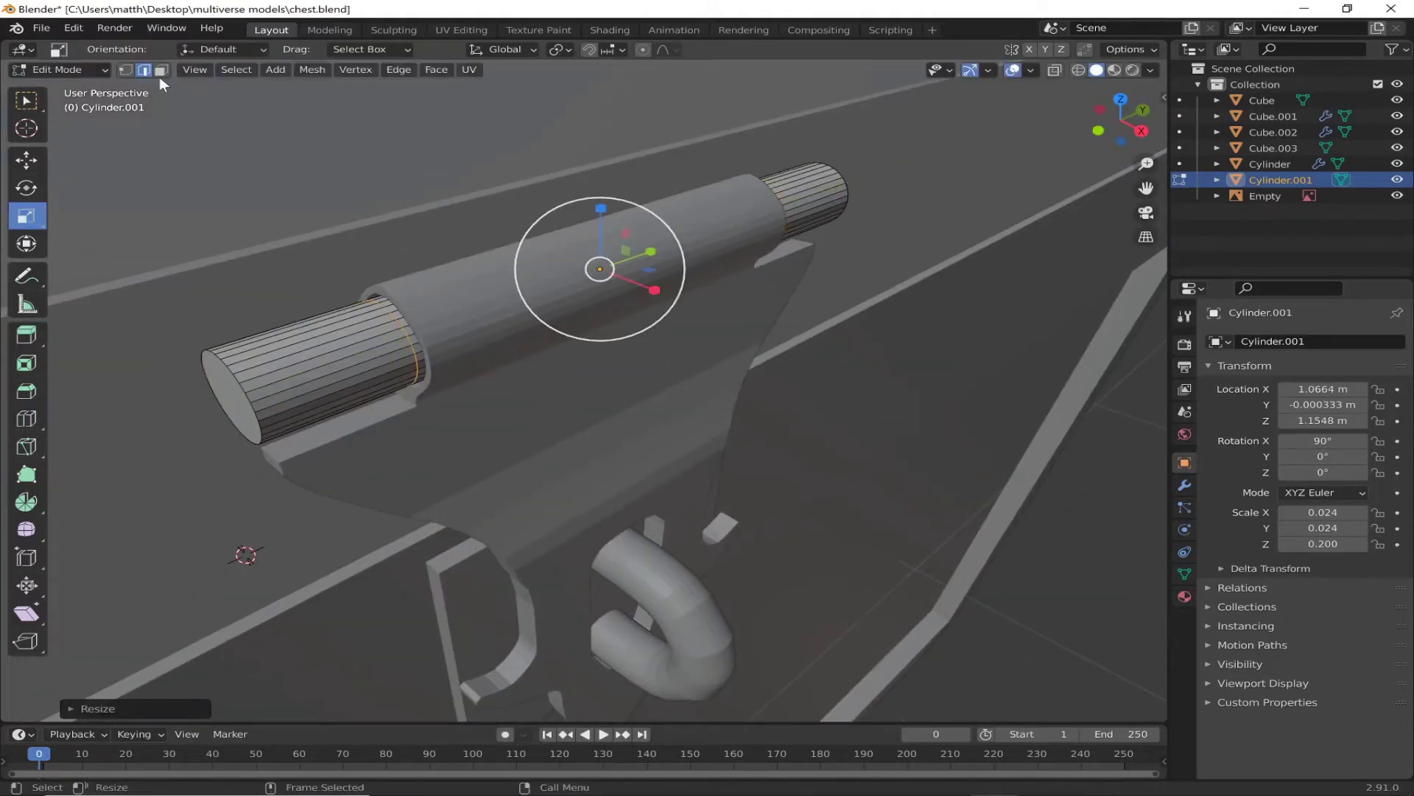
Step: Lengthen the pin end with Extrude Region, then return to Object Mode
mouse_move(599, 268)
middle_down()
mouse_move(322, 218)
mouse_move(590, 294)
mouse_move(530, 221)
mouse_move(410, 420)
mouse_move(318, 402)
middle_up()
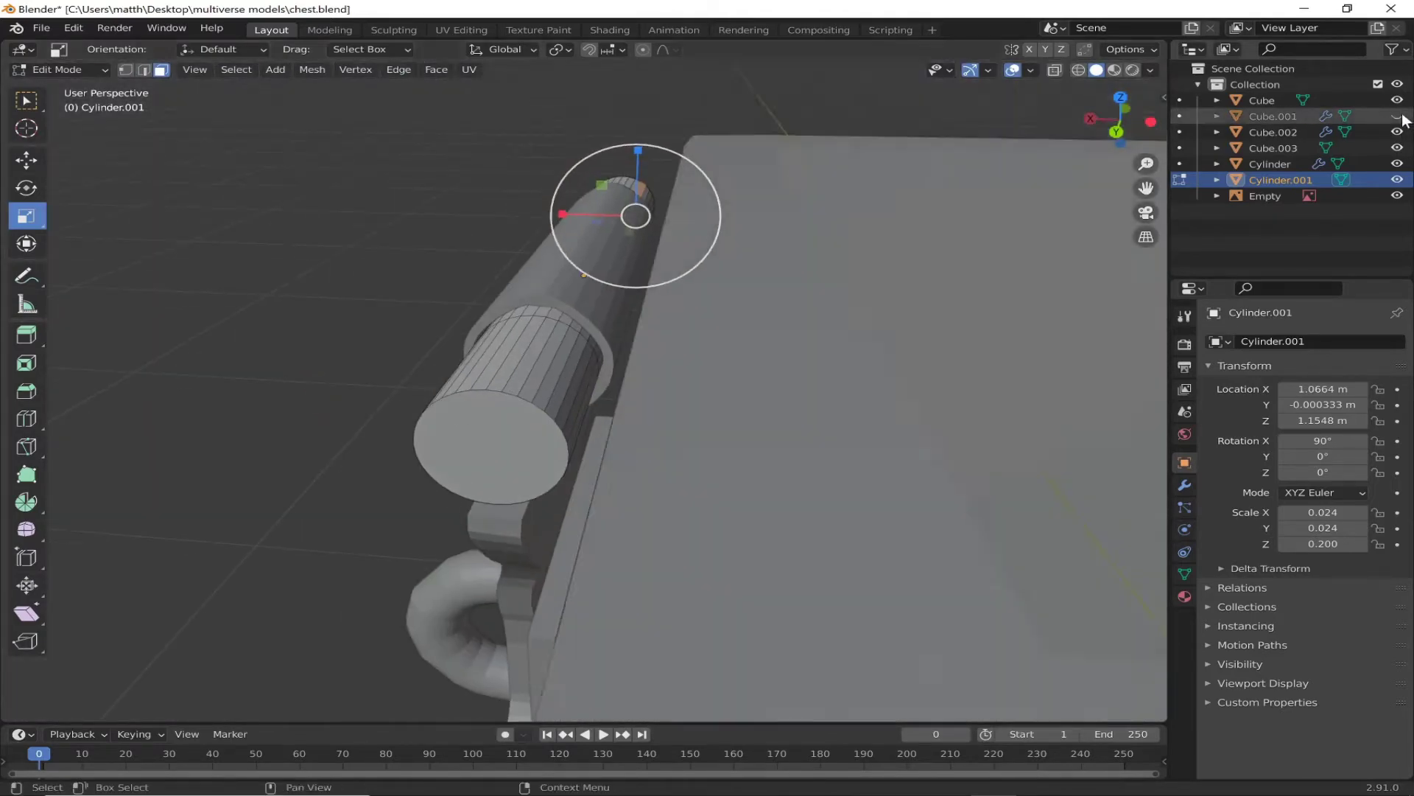
mouse_move(810, 221)
middle_down()
mouse_move(594, 302)
mouse_move(808, 265)
mouse_move(718, 226)
middle_up()
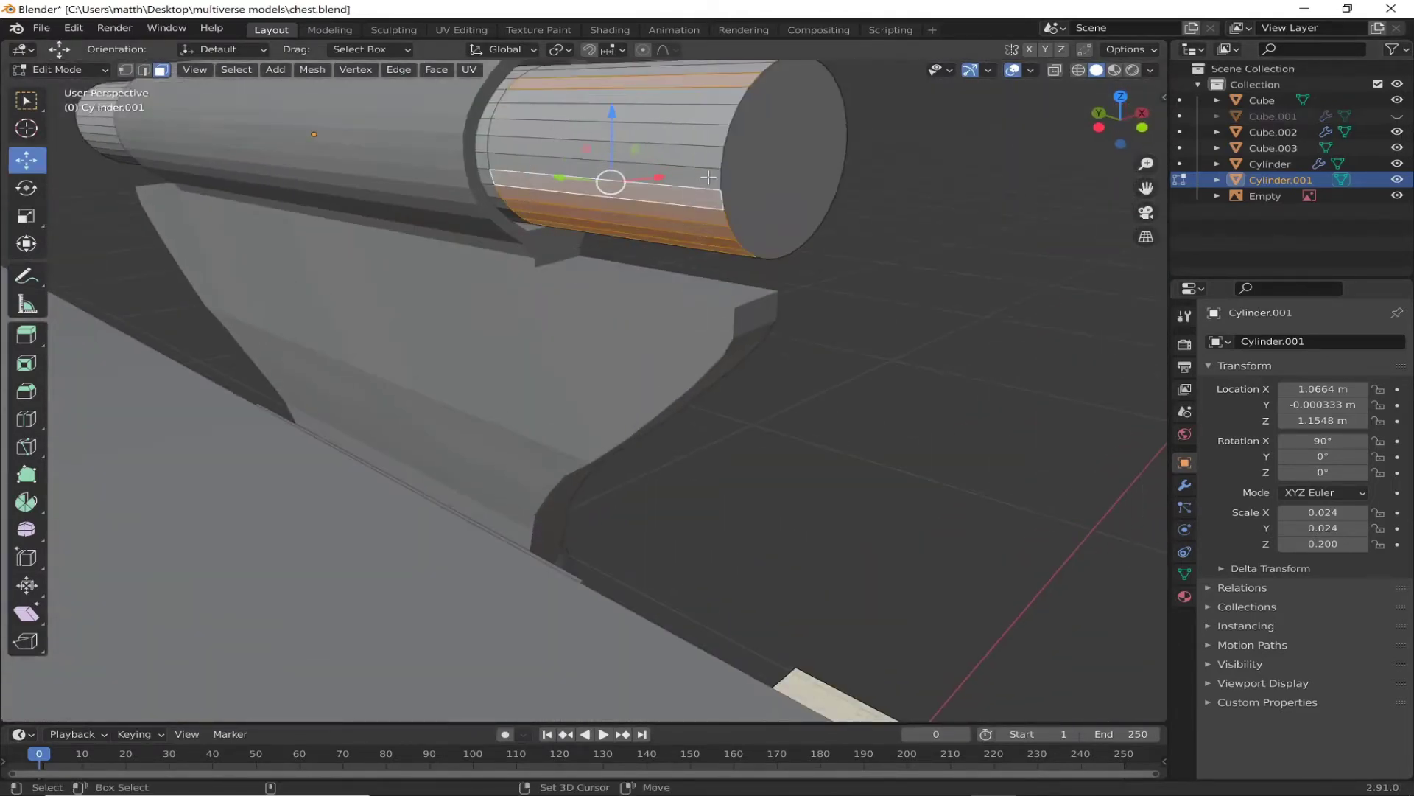
middle_drag(715, 93, 800, 399)
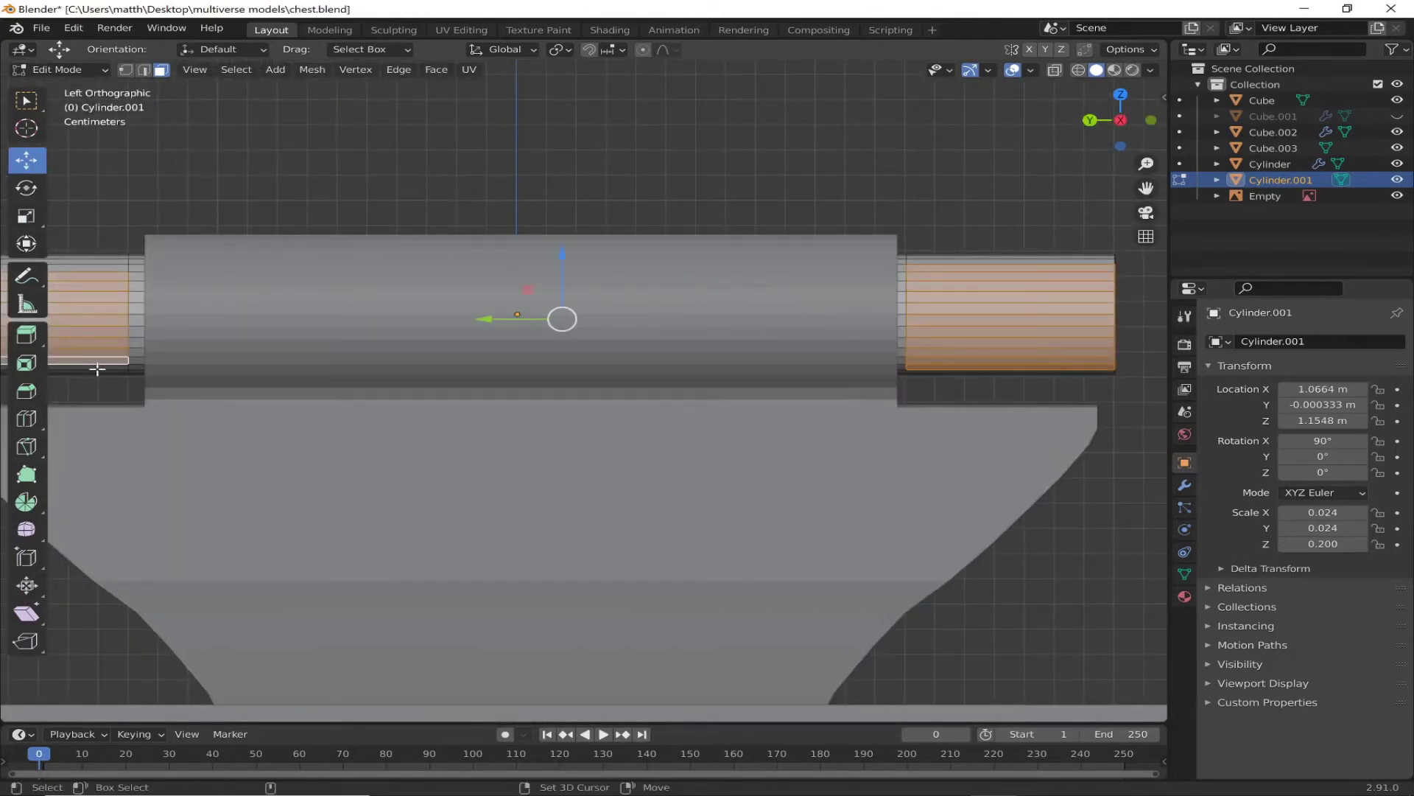
middle_drag(118, 266, 516, 368)
click(26, 334)
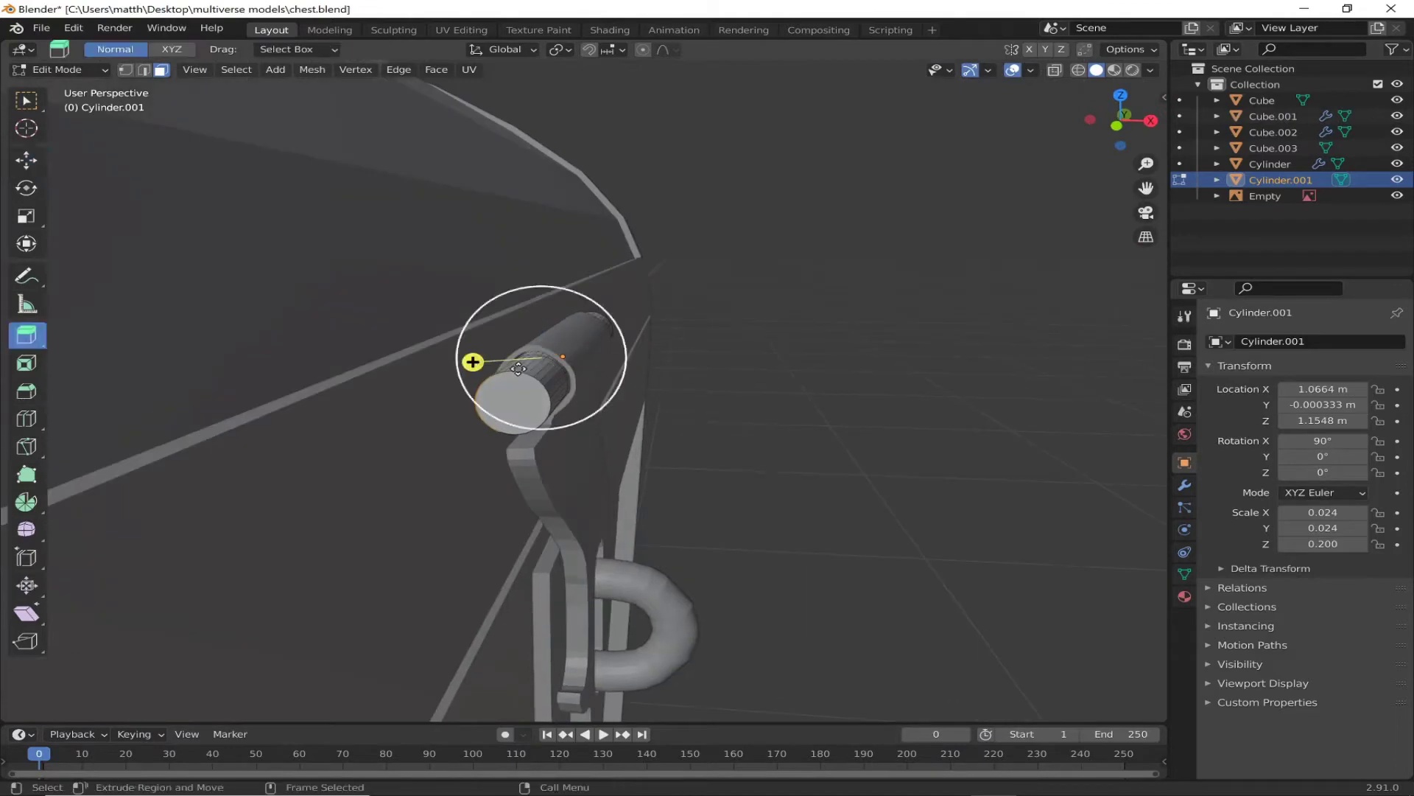
drag(453, 368, 445, 366)
right_click(434, 370)
scroll(562, 341, down, 5)
middle_drag(562, 341, 663, 363)
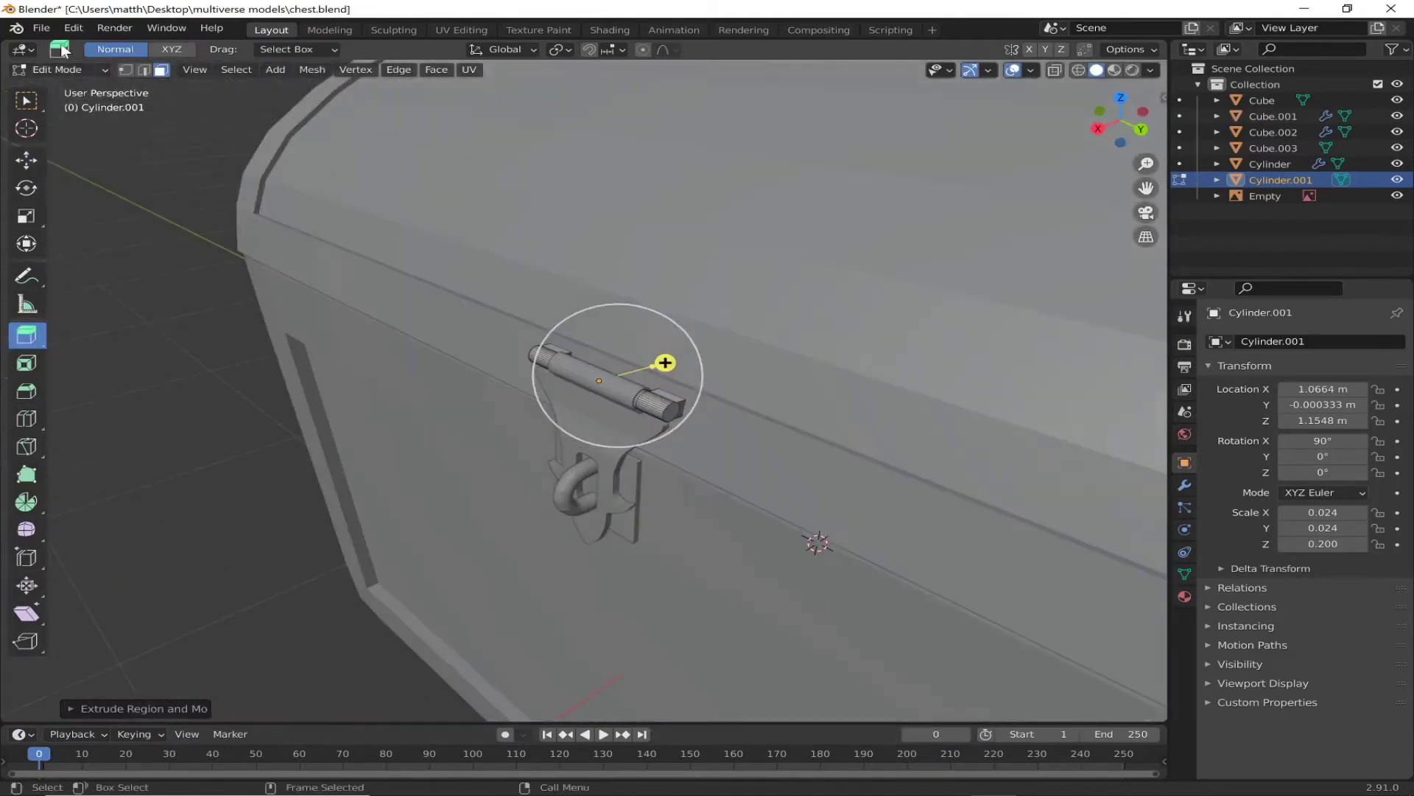
key(Tab)
mouse_move(268, 475)
middle_down()
mouse_move(341, 365)
mouse_move(811, 226)
middle_up()
Step: Select the chest lid Cube.001, view its modifiers, and enter Edit Mode
click(811, 227)
scroll(986, 465, down, 5)
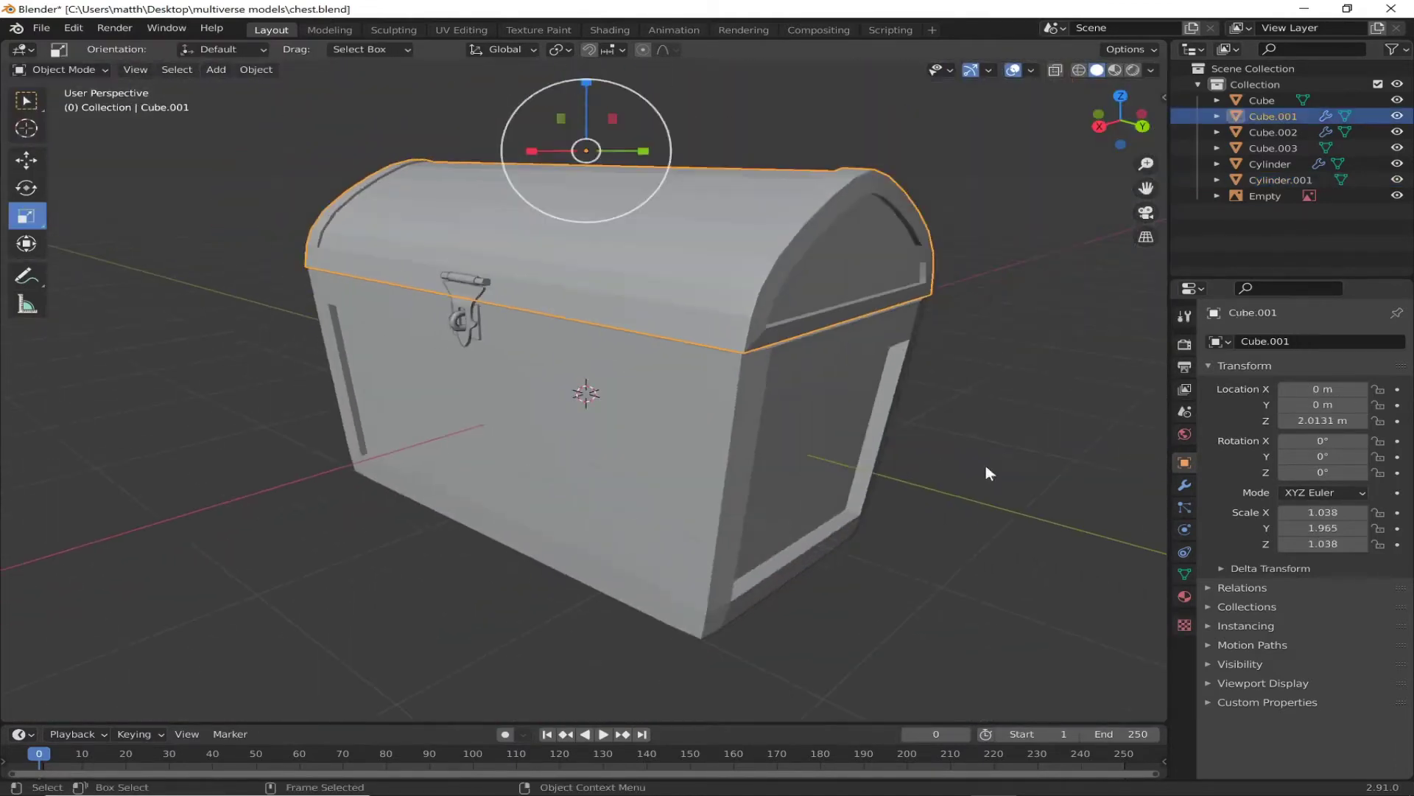
click(1185, 484)
key(Tab)
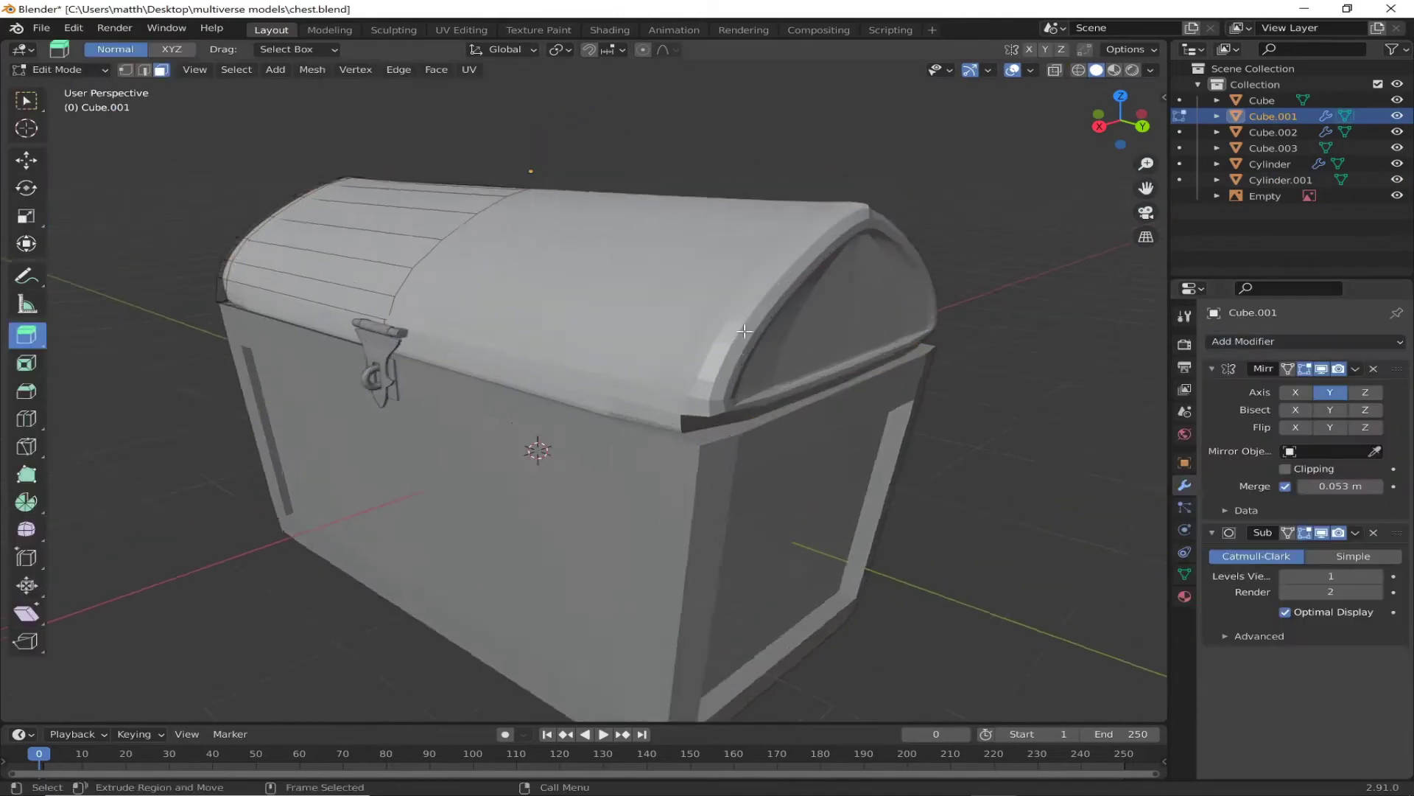
middle_drag(855, 511, 515, 442)
scroll(515, 442, up, 3)
Step: Loop-cut the lid's end and slide the new loops close to its edge and rim
click(27, 418)
middle_drag(86, 379, 243, 254)
drag(246, 252, 177, 261)
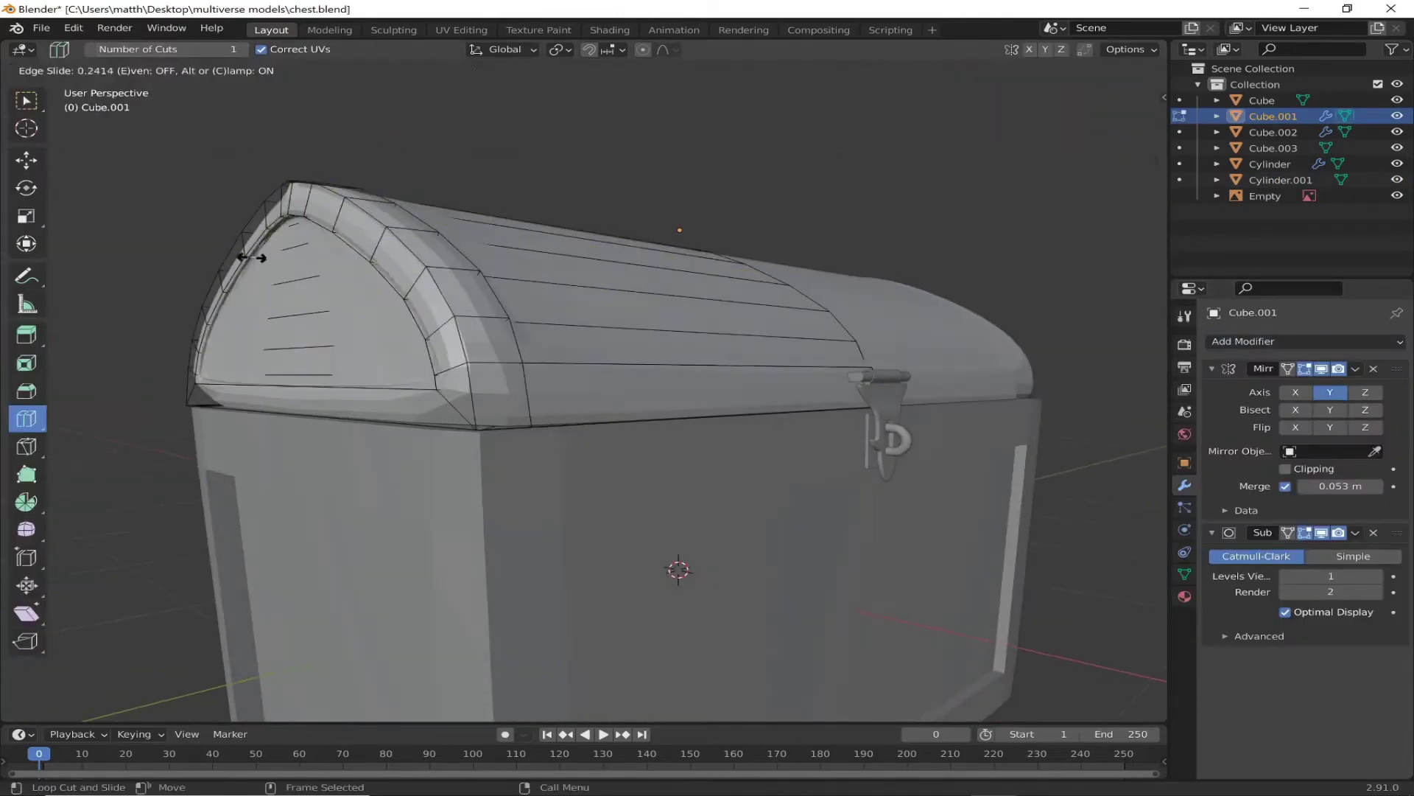
middle_drag(177, 261, 346, 289)
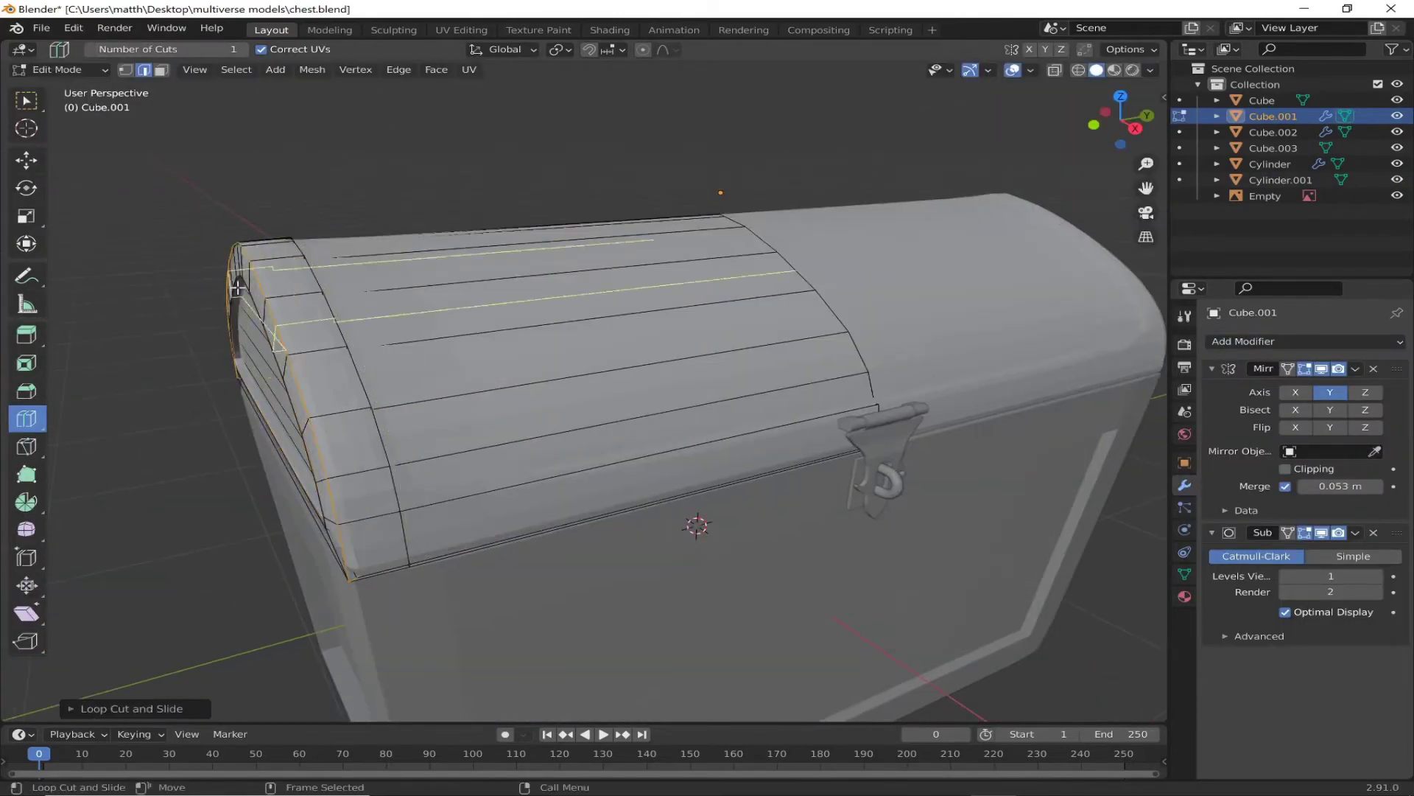
scroll(346, 289, up, 2)
drag(346, 288, 200, 317)
middle_drag(237, 474, 629, 340)
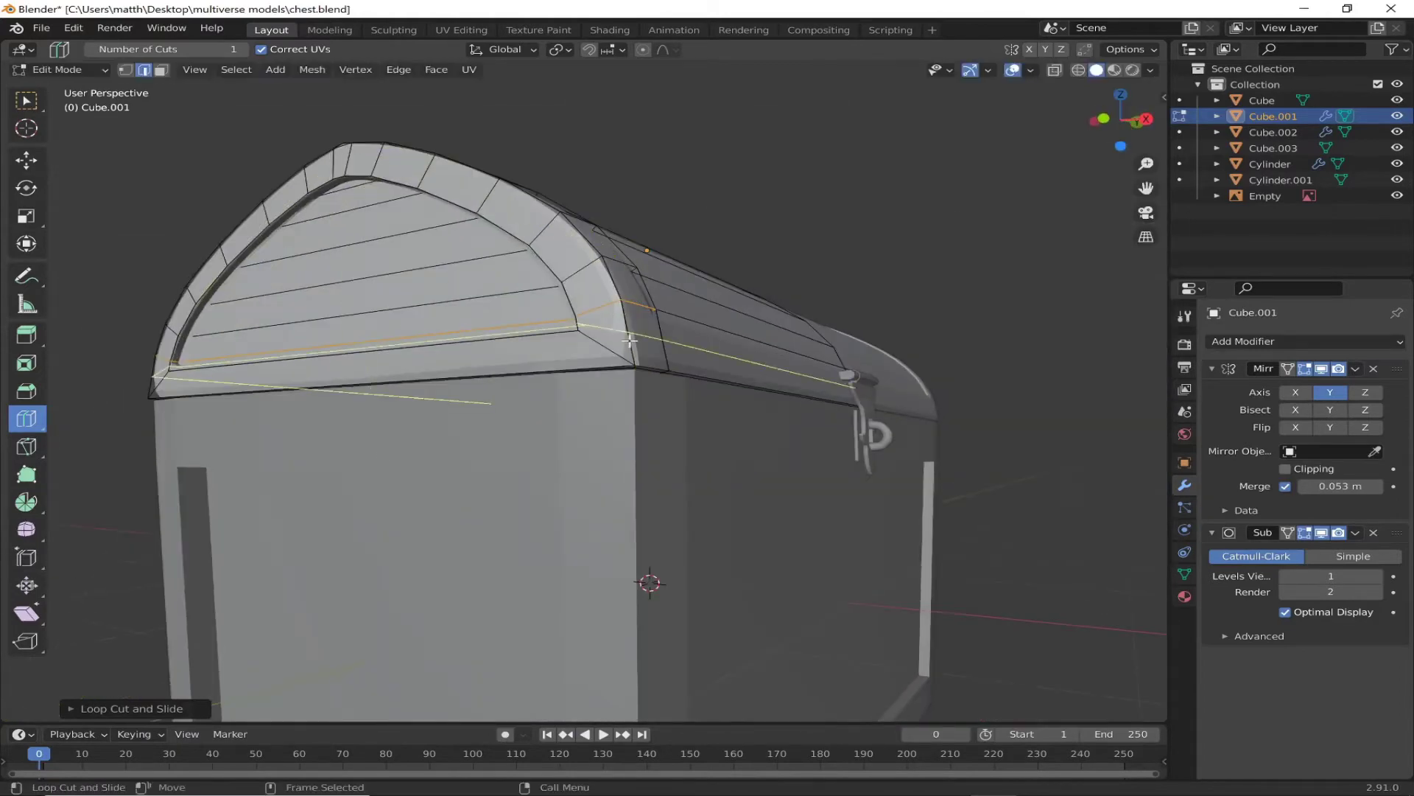
click(618, 423)
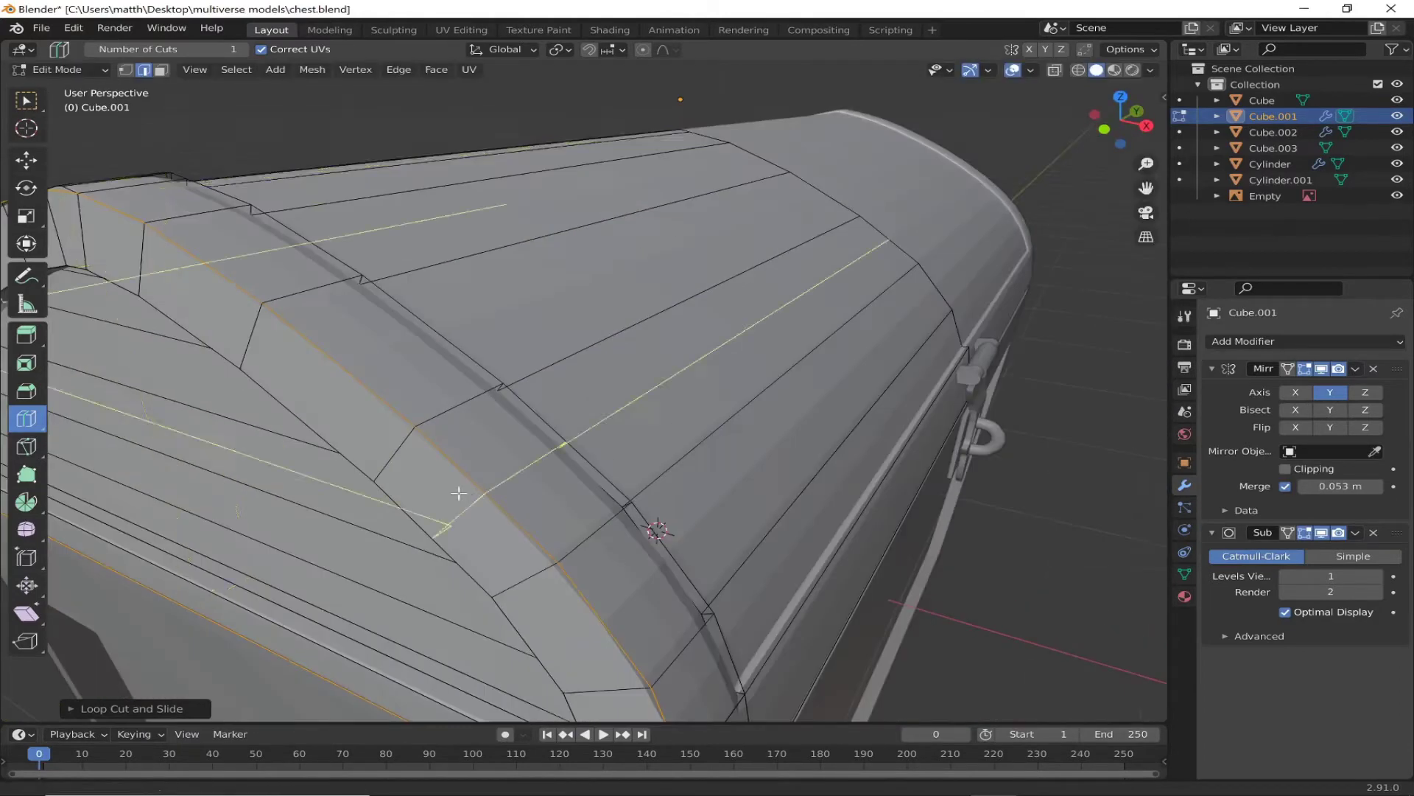
mouse_move(618, 423)
middle_down()
mouse_move(933, 484)
mouse_move(730, 405)
middle_up()
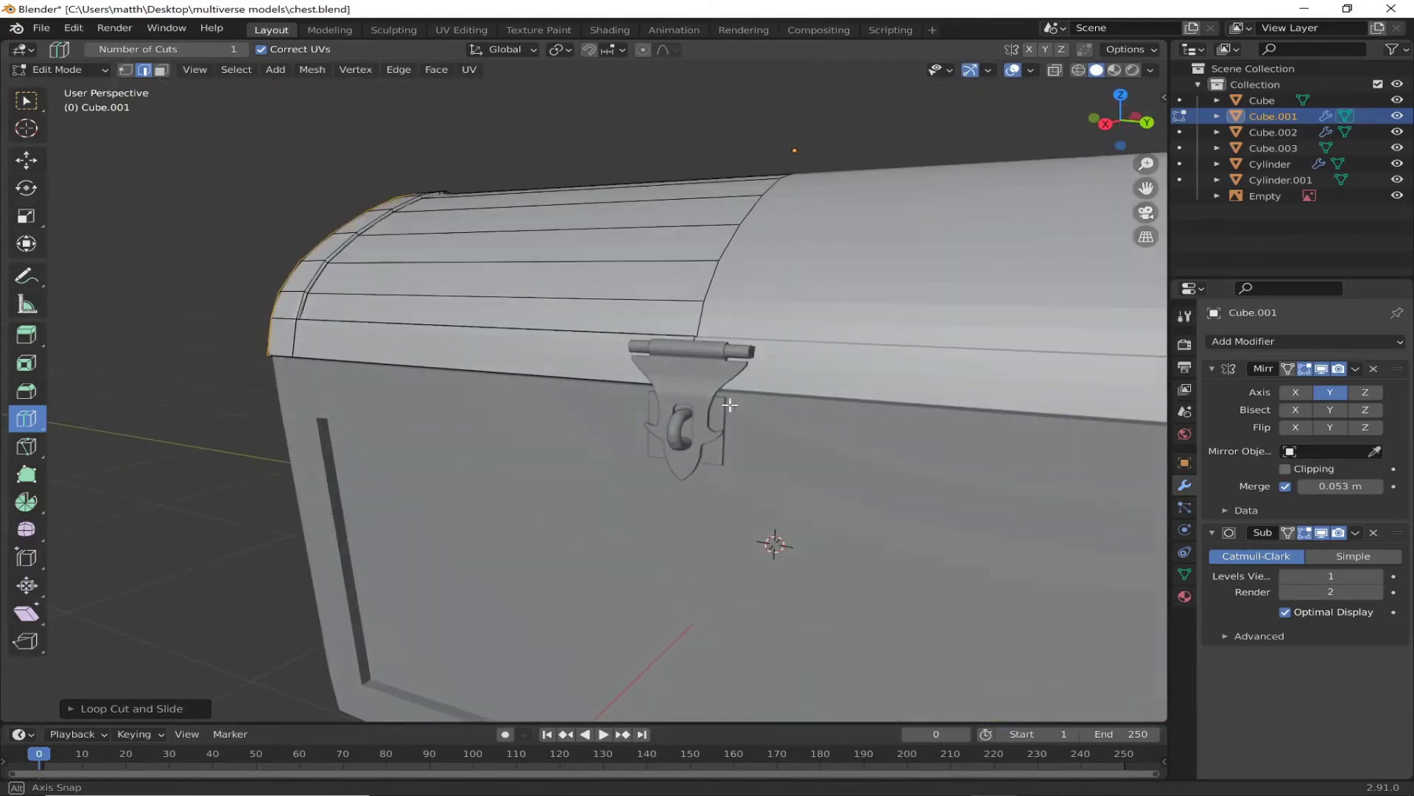
Step: Switch to editing the chest body and add loops near its front-face top and side edges
click(72, 89)
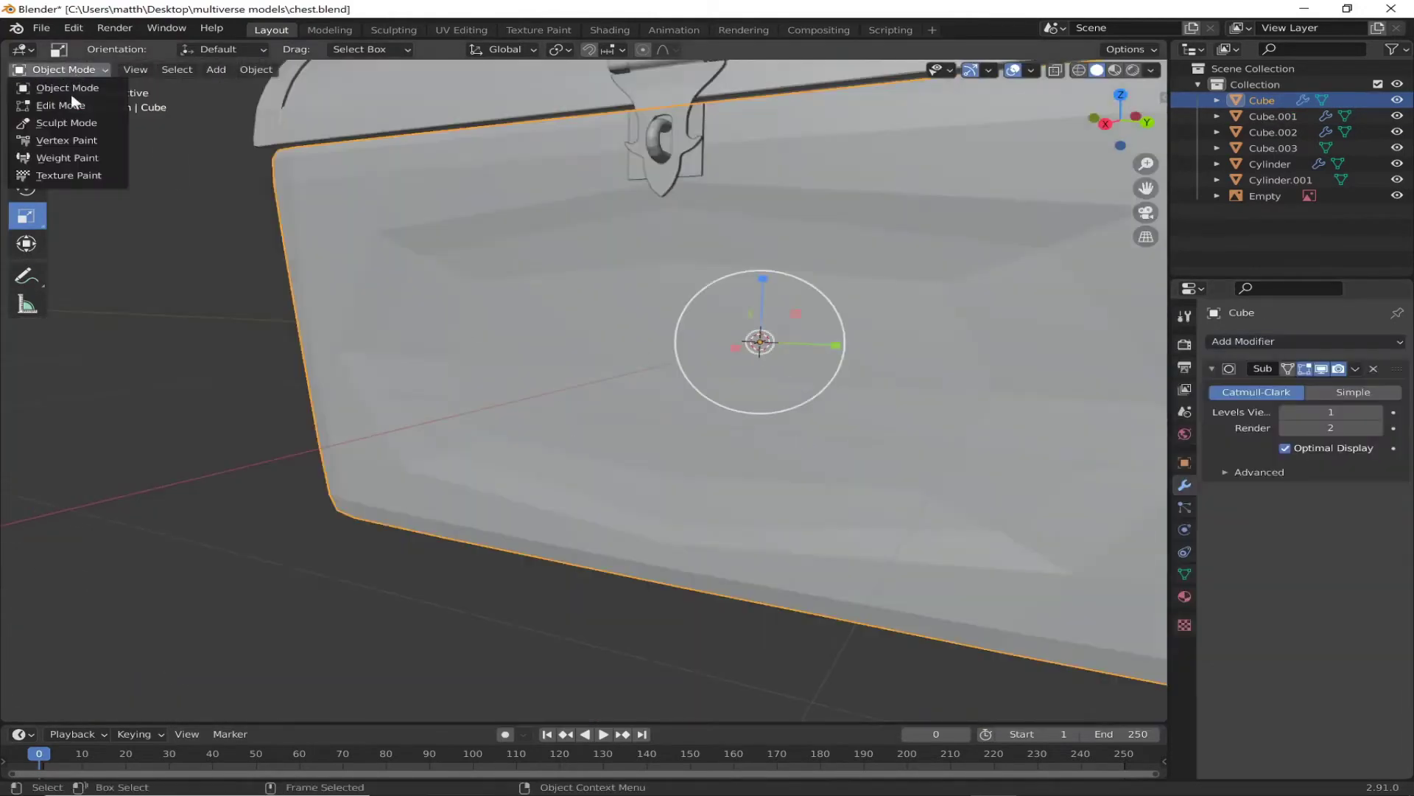
click(72, 103)
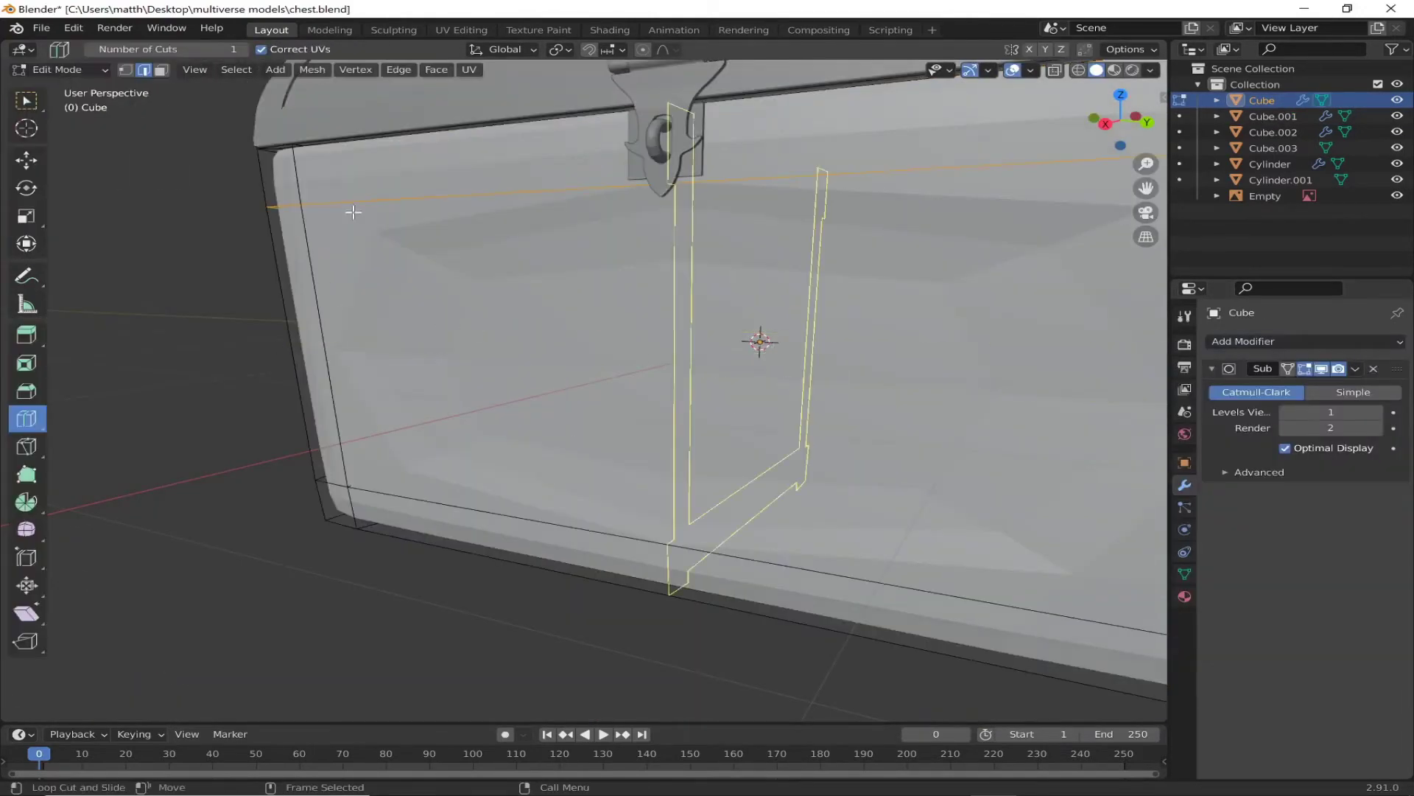
click(325, 339)
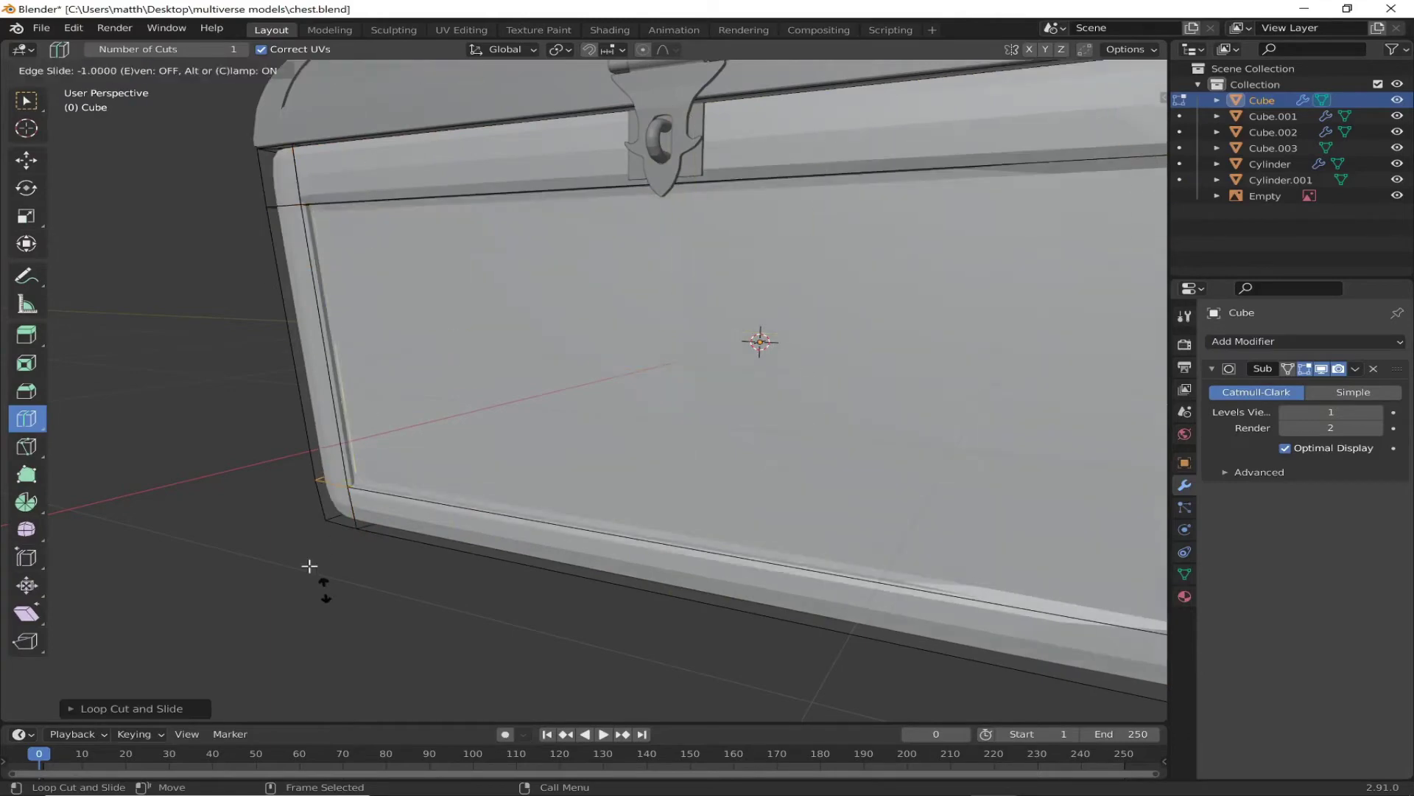
middle_drag(309, 574, 581, 224)
drag(869, 221, 866, 243)
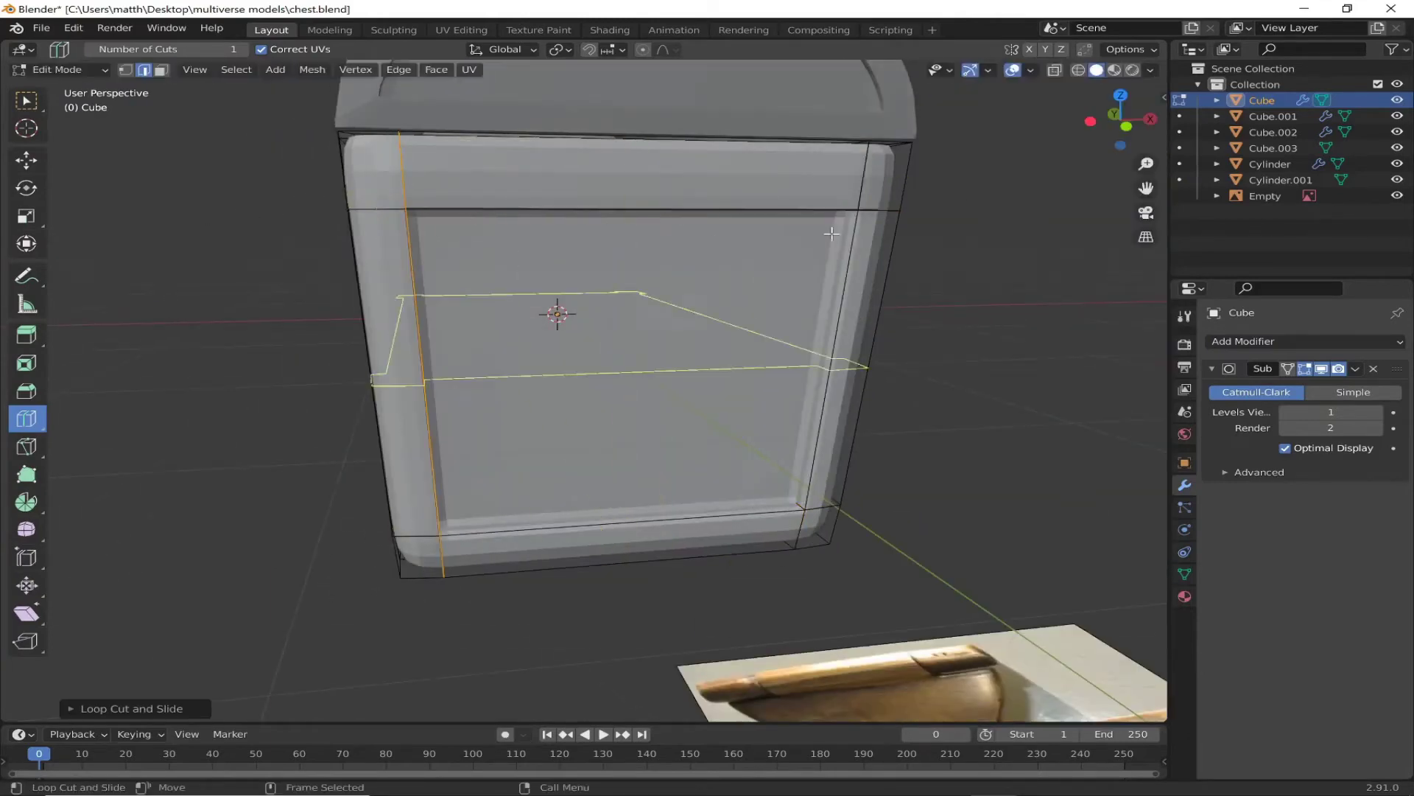
middle_drag(444, 527, 366, 489)
drag(368, 457, 373, 415)
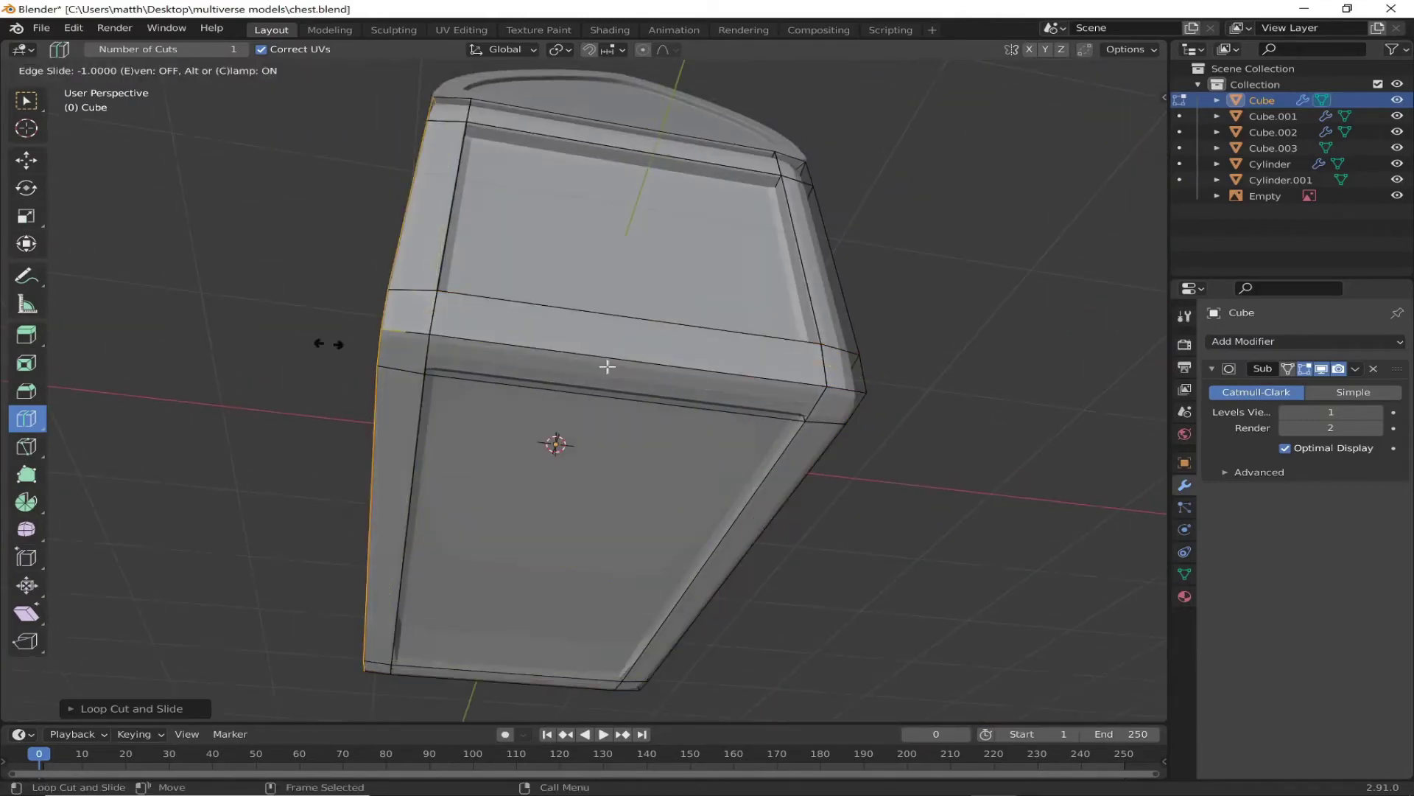
click(328, 344)
Step: Add further sharpening loop cuts near the body's side edge and front panel
mouse_move(607, 366)
middle_down()
mouse_move(718, 612)
mouse_move(253, 254)
middle_up()
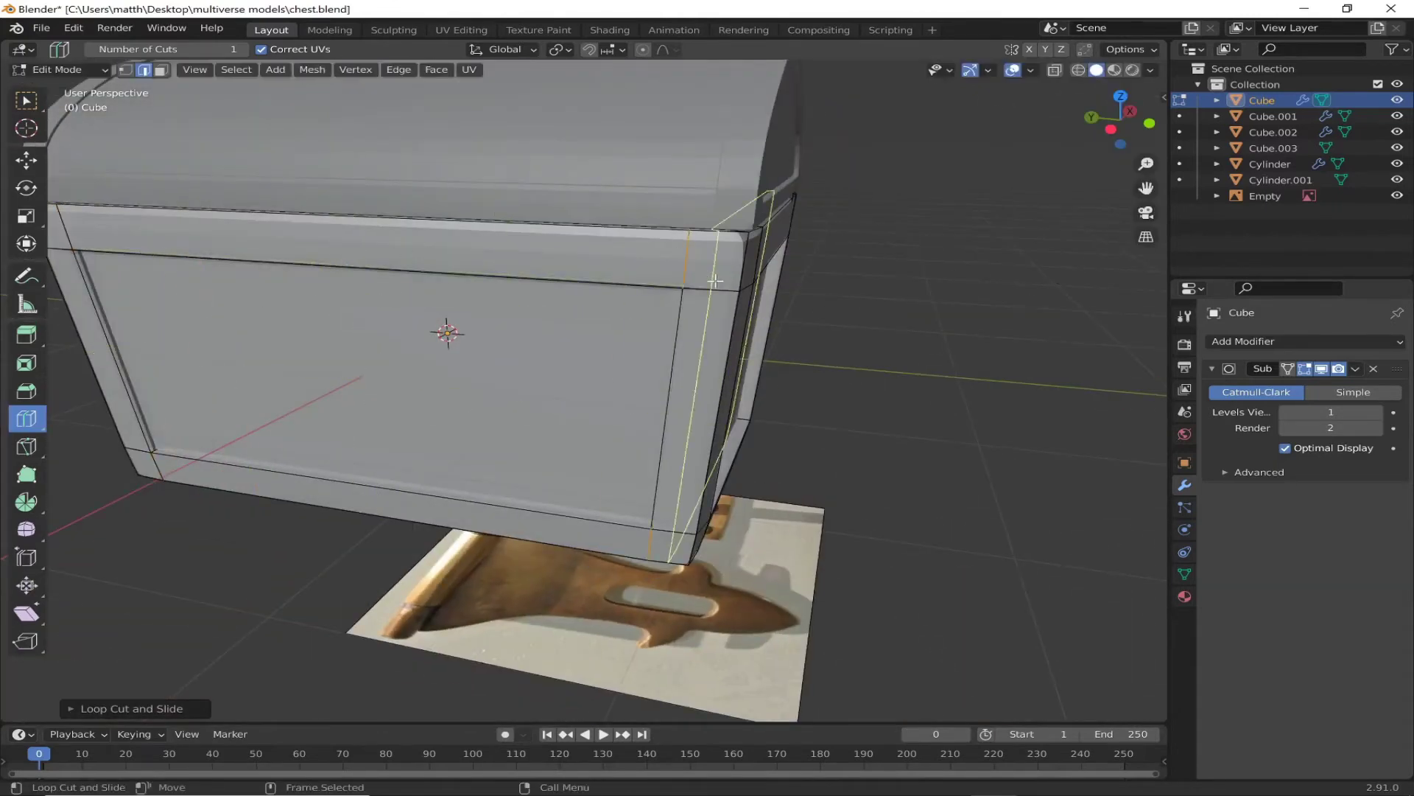
mouse_move(714, 281)
middle_down()
mouse_move(730, 246)
mouse_move(647, 187)
mouse_move(332, 255)
middle_up()
click(648, 188)
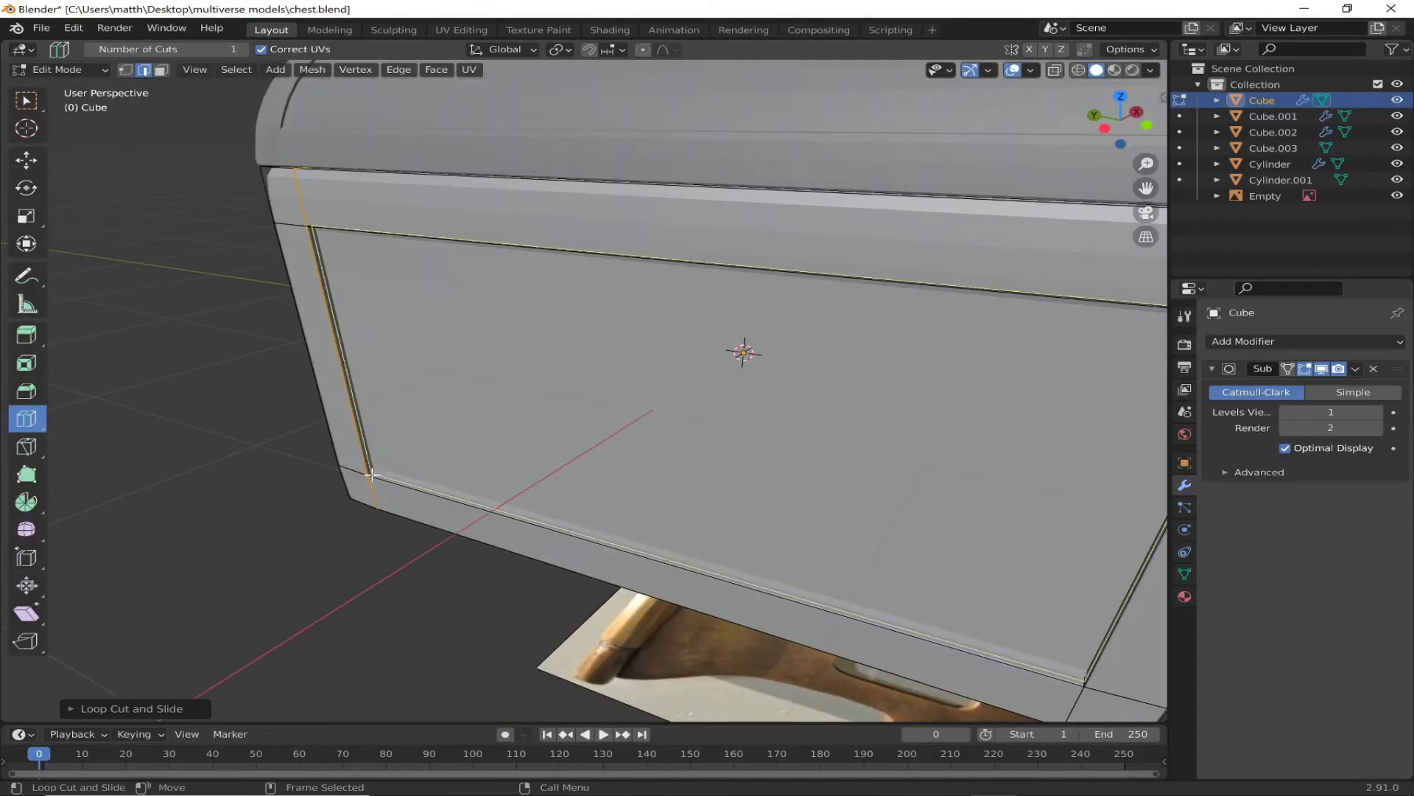
mouse_move(373, 474)
middle_down()
mouse_move(426, 353)
mouse_move(720, 493)
mouse_move(793, 215)
mouse_move(868, 237)
middle_up()
click(429, 318)
scroll(524, 366, down, 5)
middle_drag(524, 366, 510, 409)
scroll(509, 409, up, 3)
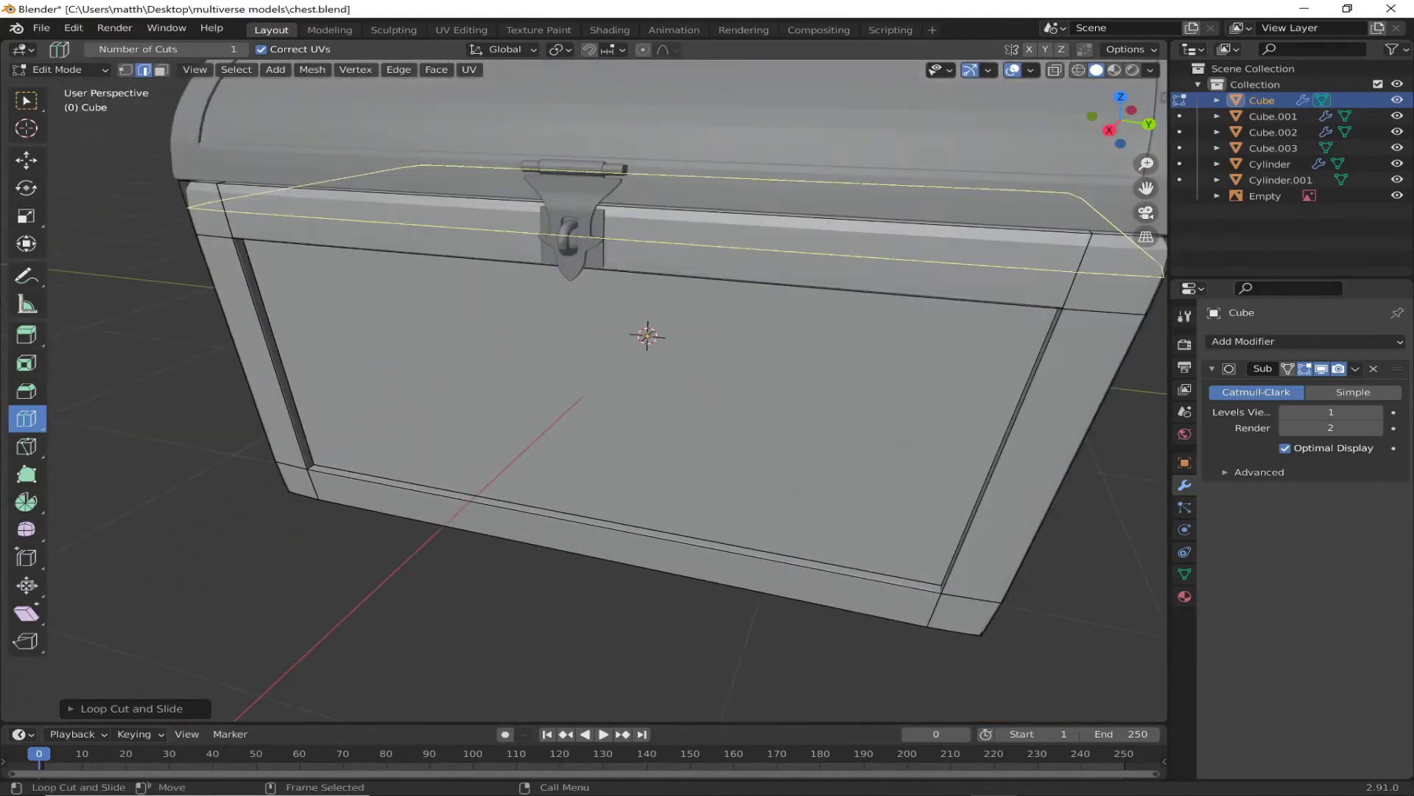
Step: Hide the lid and cut a loop around the box's inner rim
click(1398, 120)
mouse_move(662, 368)
middle_down()
mouse_move(764, 277)
mouse_move(786, 328)
mouse_move(847, 310)
middle_up()
click(471, 383)
click(470, 233)
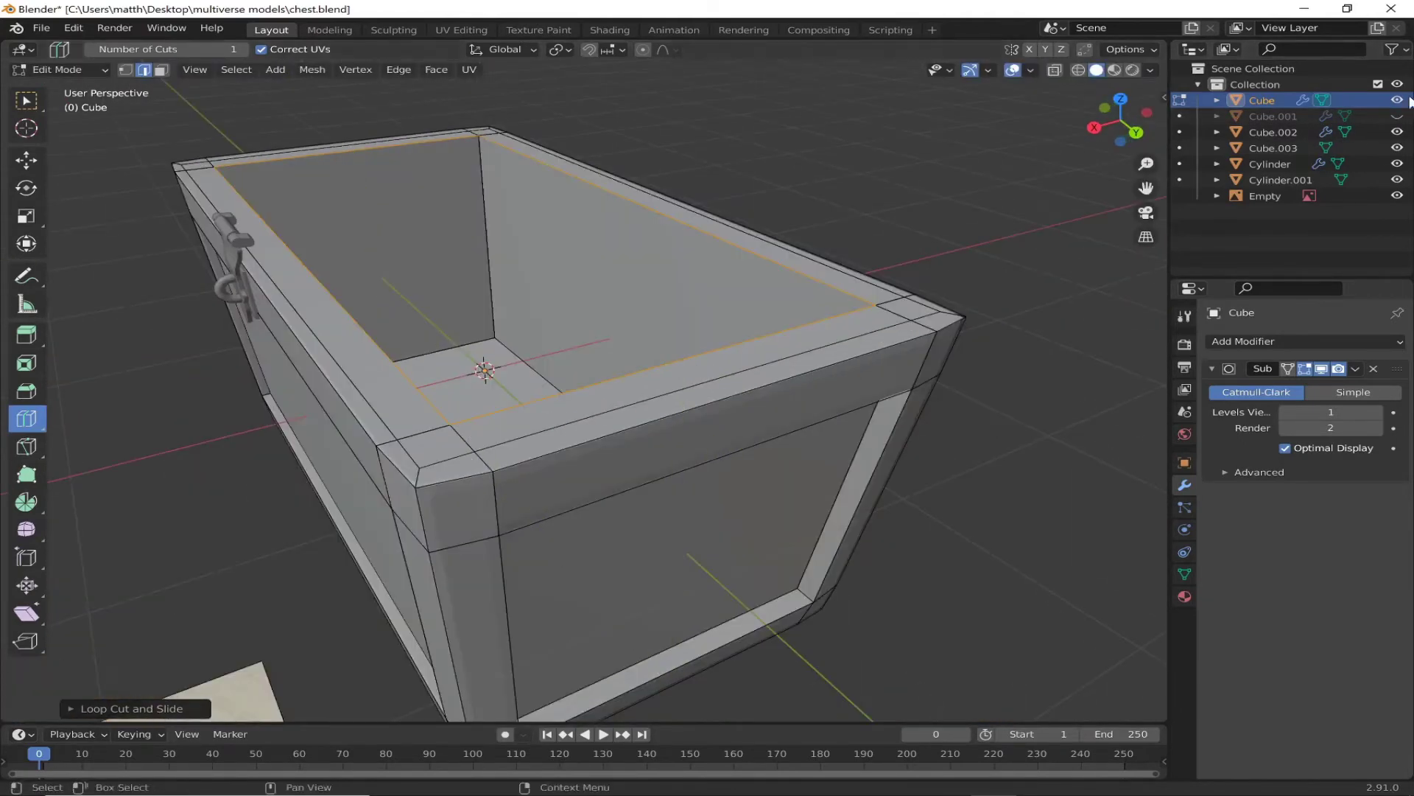
Step: Show the lid again, return to Object Mode, select the lid and hide the chest body
click(1397, 116)
click(1397, 115)
click(1398, 99)
mouse_move(663, 368)
middle_down()
mouse_move(631, 492)
mouse_move(732, 293)
mouse_move(427, 515)
mouse_move(288, 335)
middle_up()
click(57, 69)
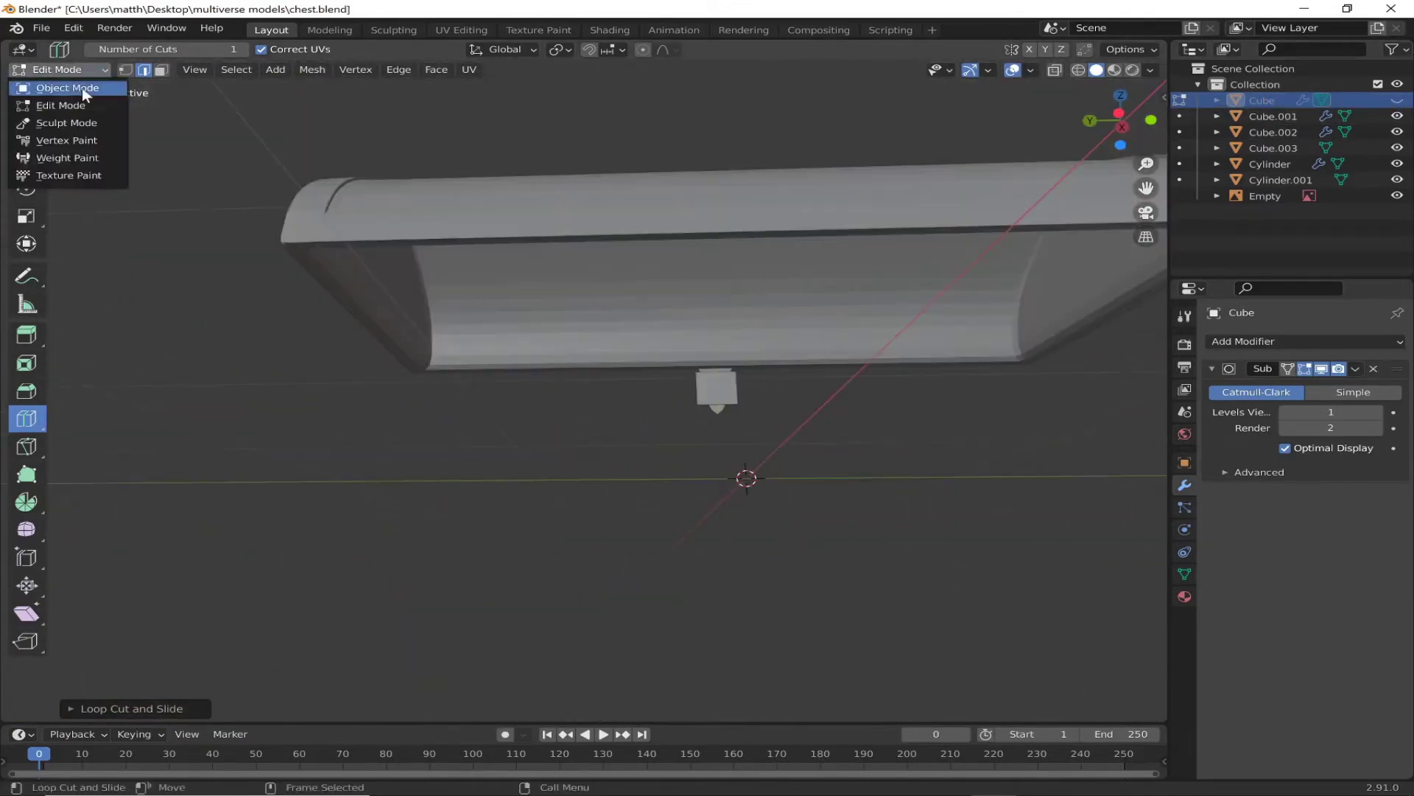
mouse_move(82, 87)
middle_down()
mouse_move(410, 246)
mouse_move(332, 334)
mouse_move(22, 442)
middle_up()
click(57, 70)
click(1273, 116)
click(1397, 99)
Step: Add another edge loop near the lid's end and move it along Y
key(Tab)
mouse_move(964, 318)
middle_down()
mouse_move(774, 489)
mouse_move(883, 294)
mouse_move(906, 404)
middle_up()
key(Tab)
key(Tab)
key(ctrl+r)
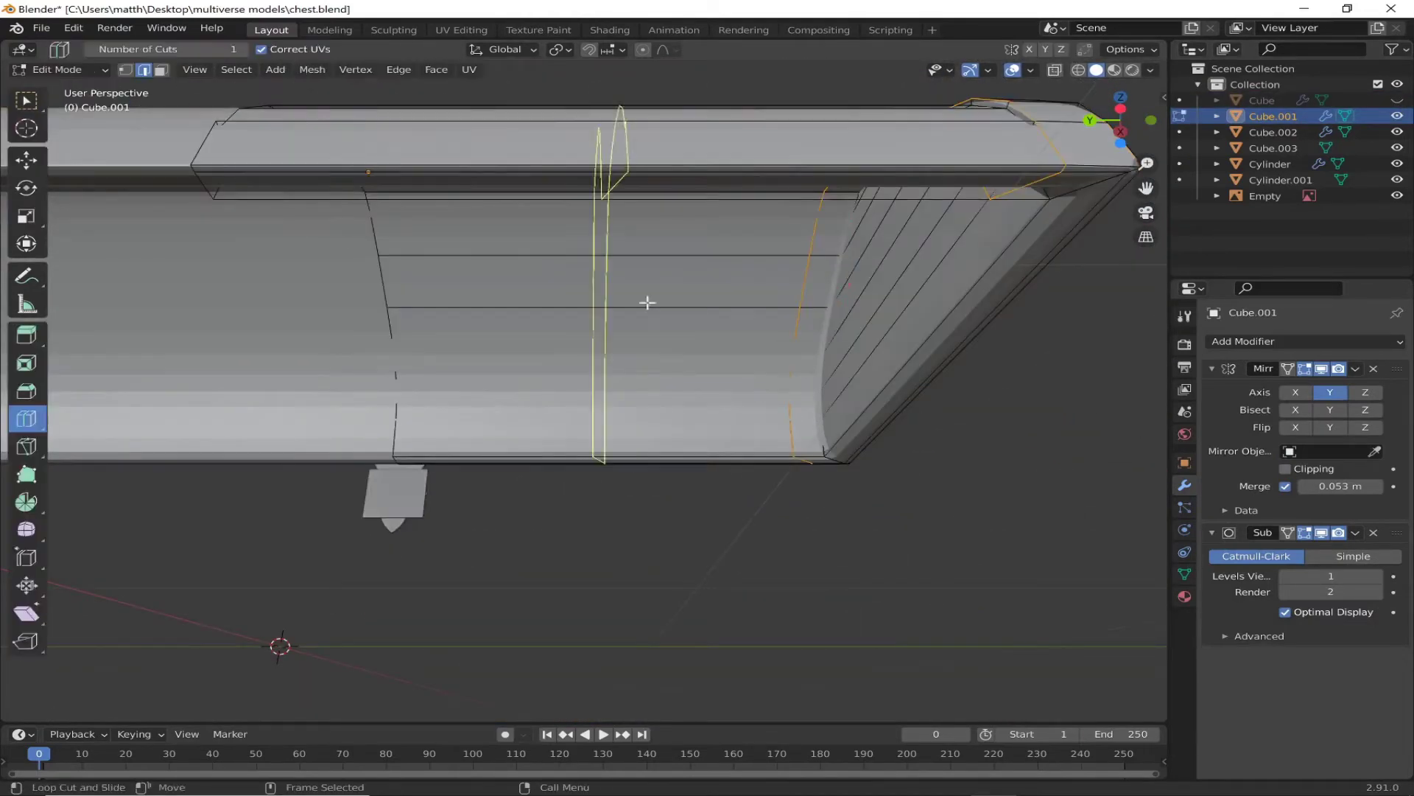
click(810, 280)
key(g)
key(y)
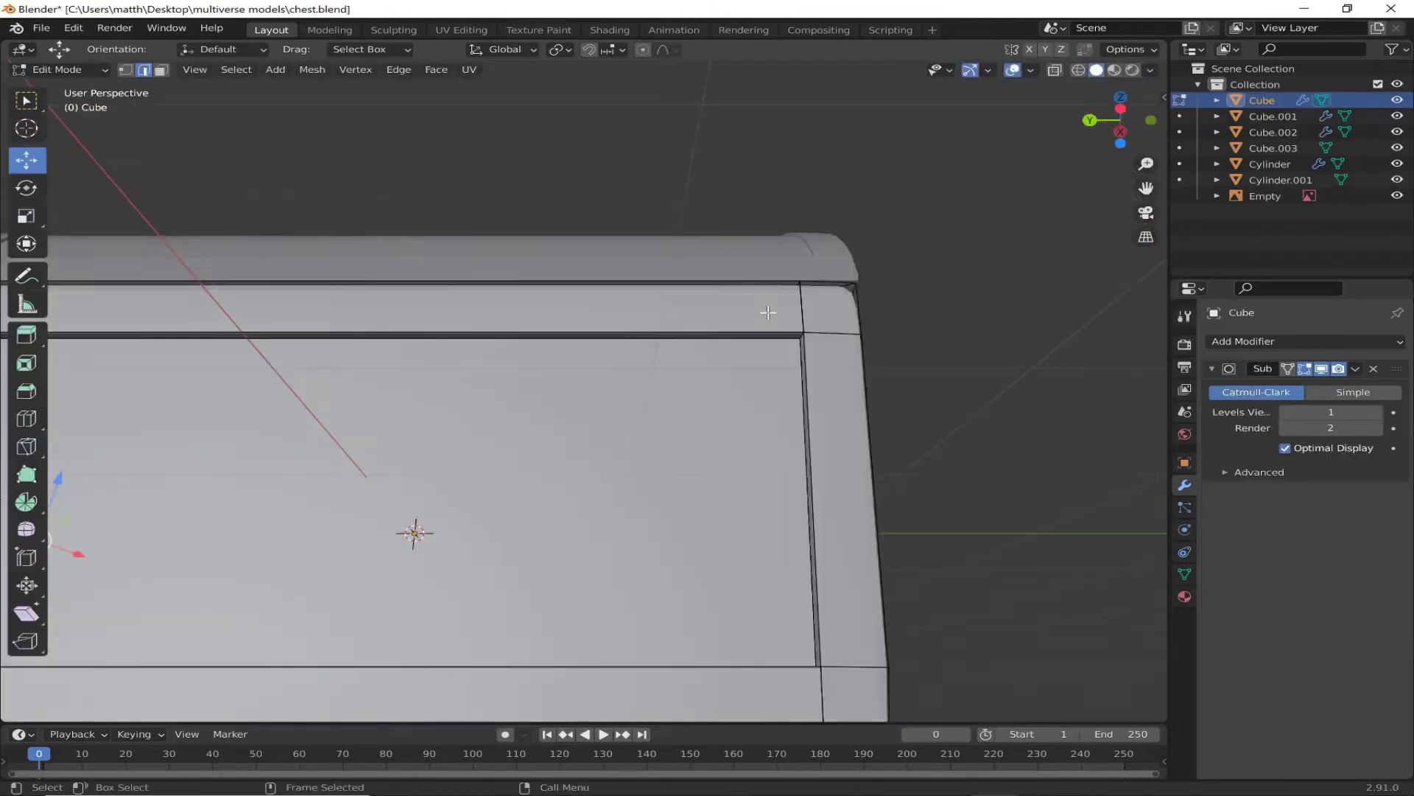
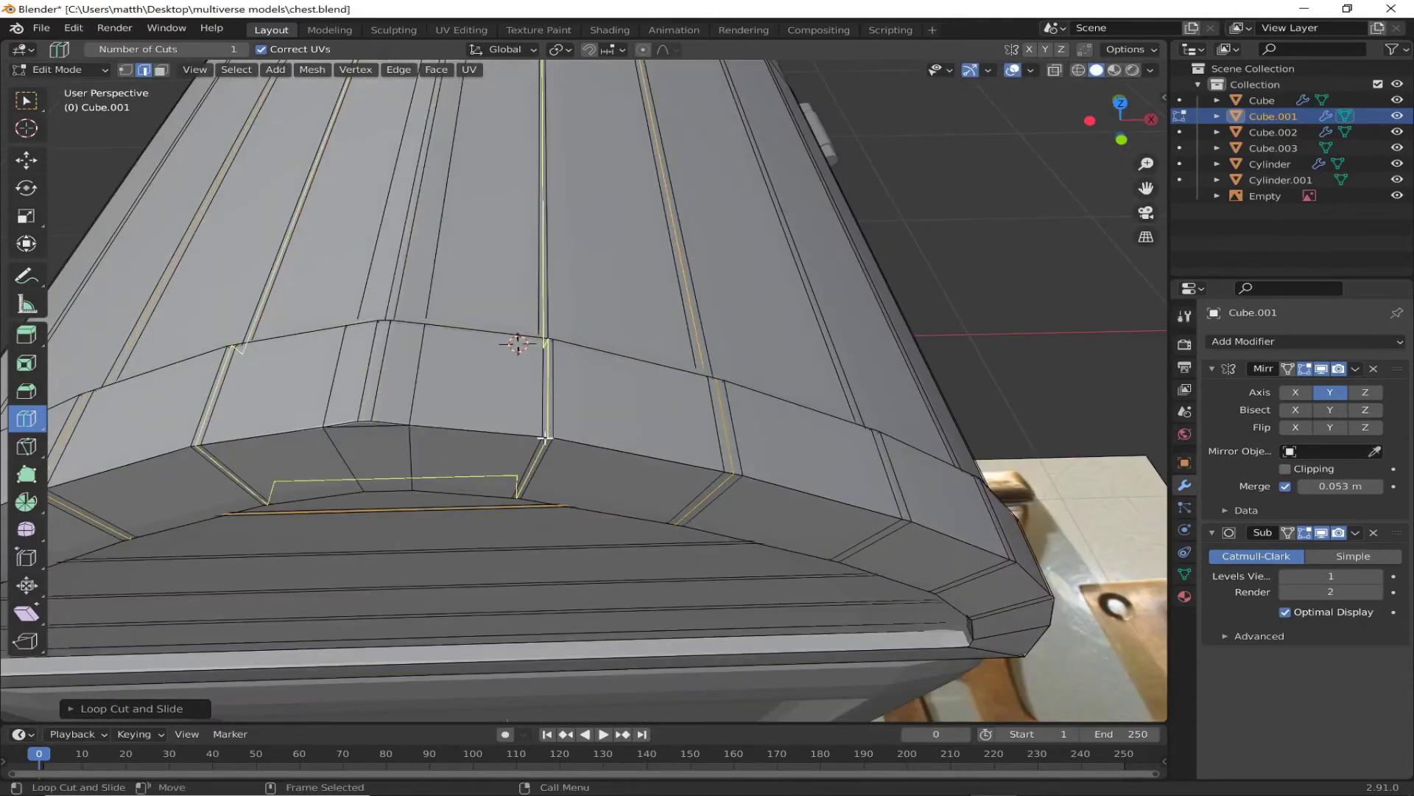
Step: Add an edge loop across the chest lid and start moving a groove edge
click(544, 436)
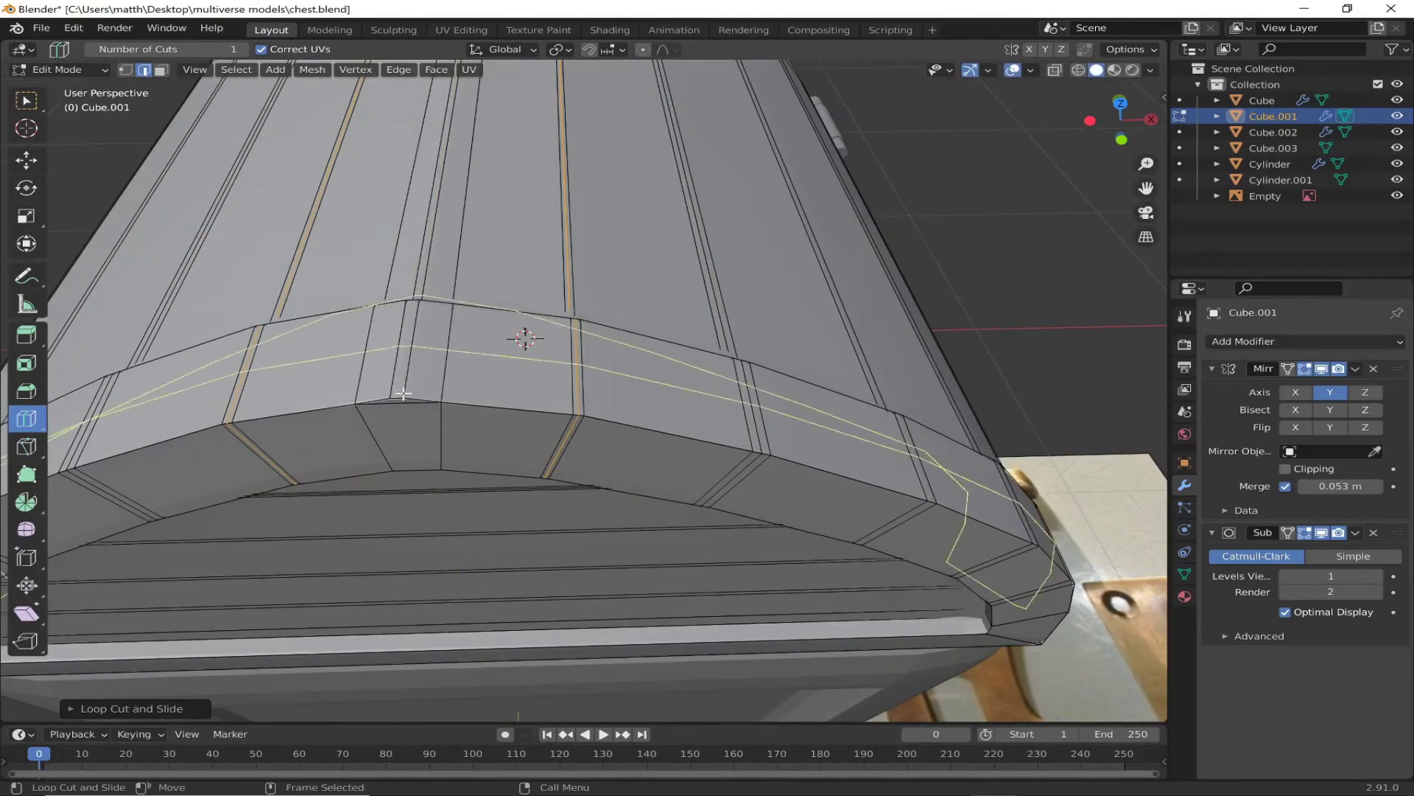
mouse_move(399, 397)
middle_down()
mouse_move(474, 568)
mouse_move(411, 599)
mouse_move(554, 431)
middle_up()
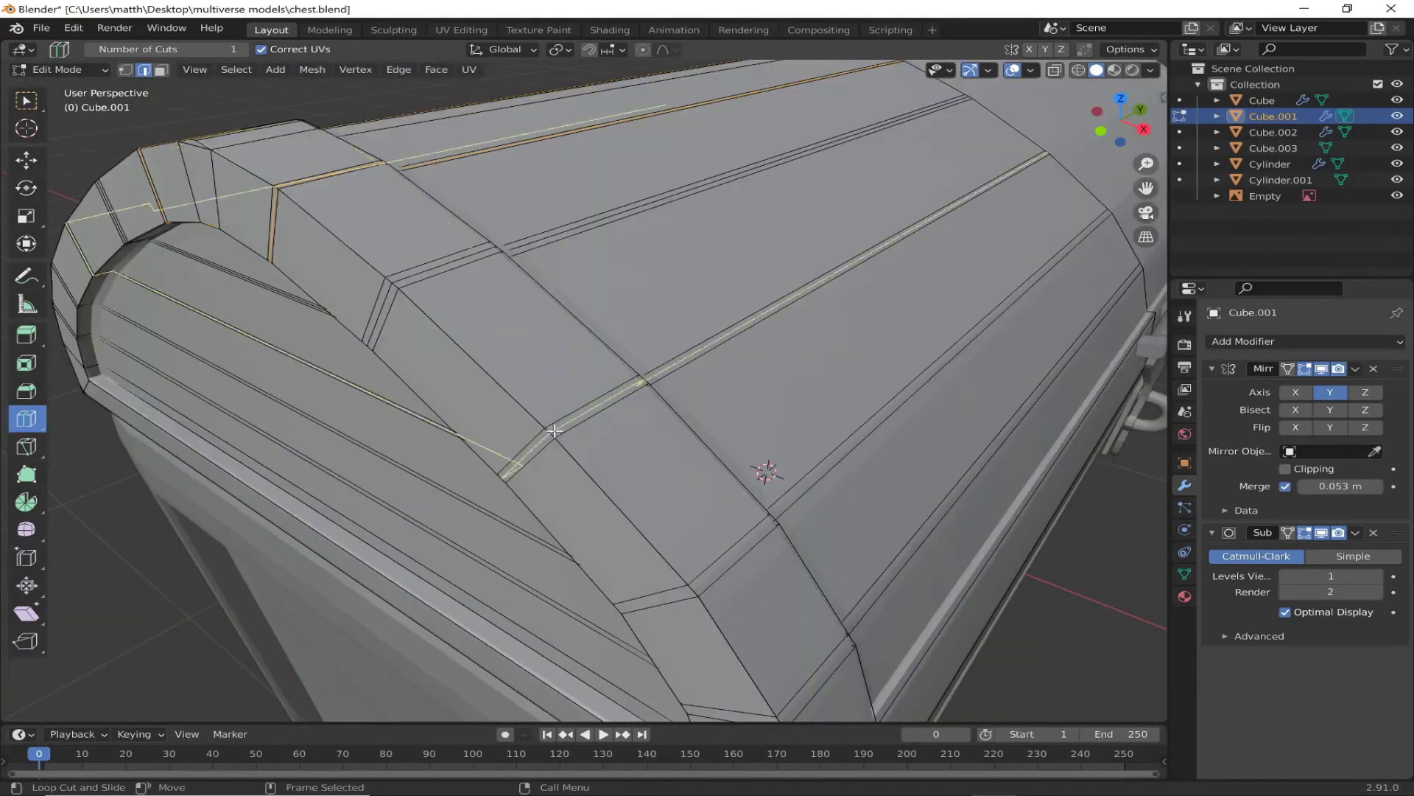
mouse_move(694, 588)
middle_down()
mouse_move(781, 516)
mouse_move(873, 469)
middle_up()
key(shift+space)
key(g)
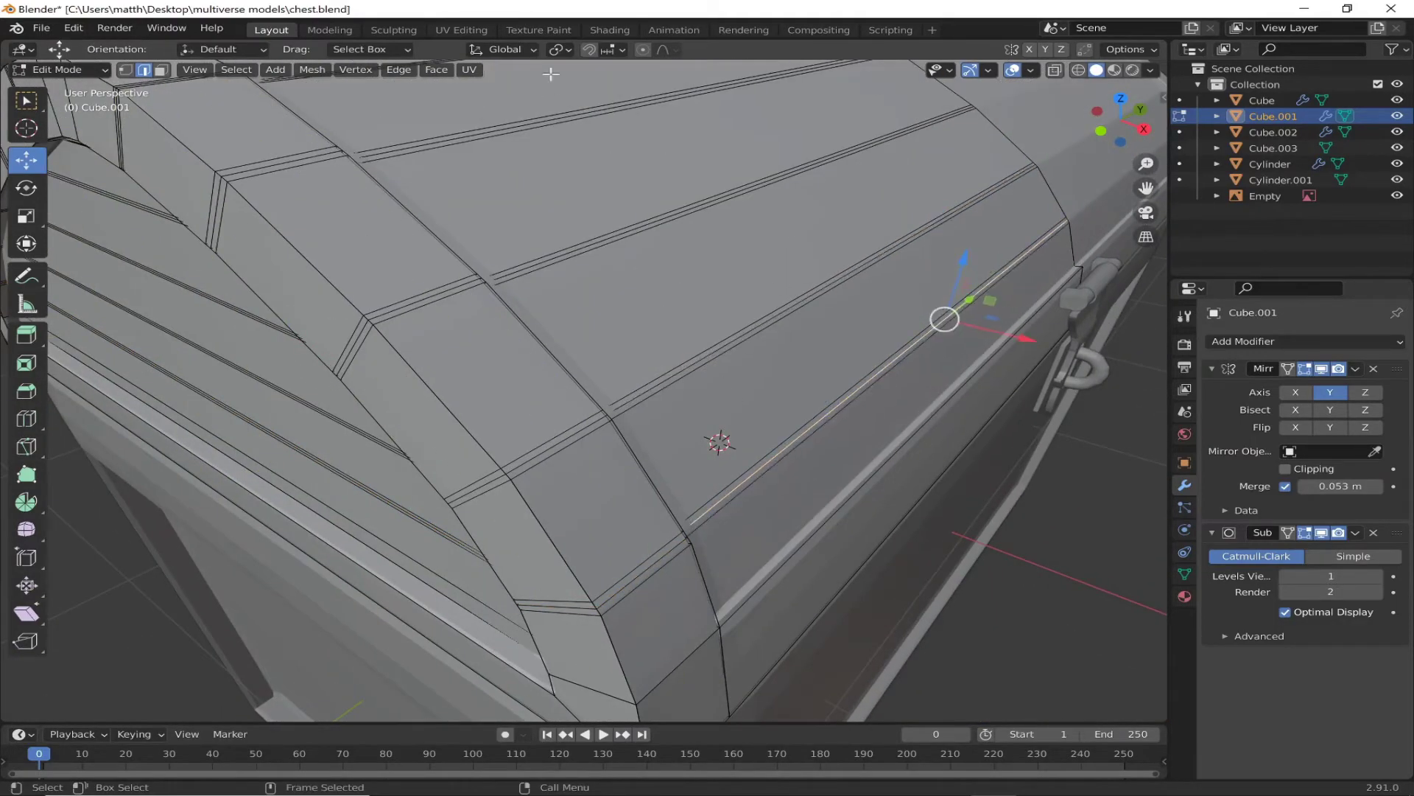
Step: Create a custom orientation from the groove edge and slide the edge along it
key(ctrl+alt+space)
key(KP_Decimal)
drag(536, 325, 489, 297)
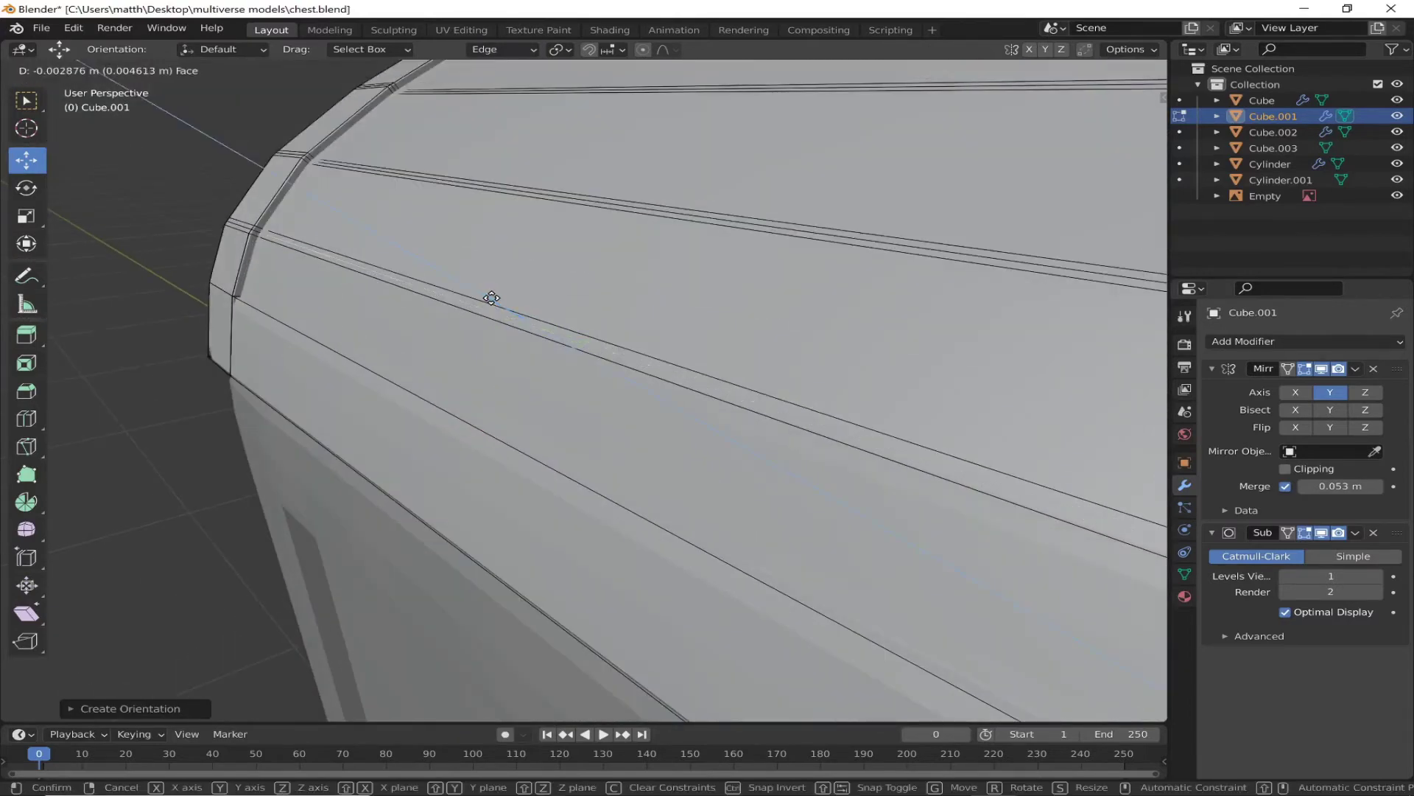
click(491, 297)
scroll(347, 433, down, 5)
middle_drag(347, 432, 344, 435)
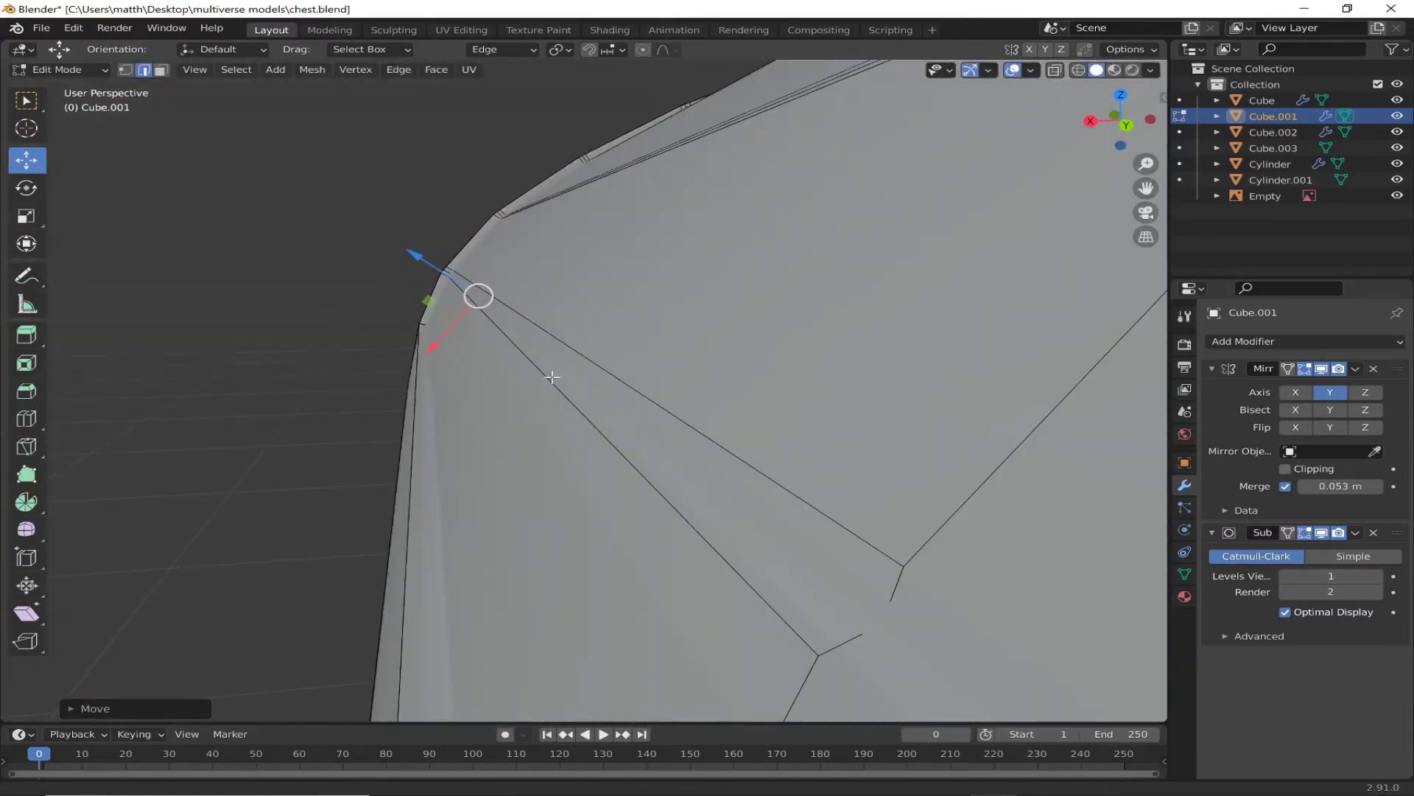
middle_drag(552, 377, 627, 376)
Step: Create another edge orientation and cut a new loop near the lid's end edge
click(503, 50)
click(414, 237)
middle_drag(414, 238, 58, 424)
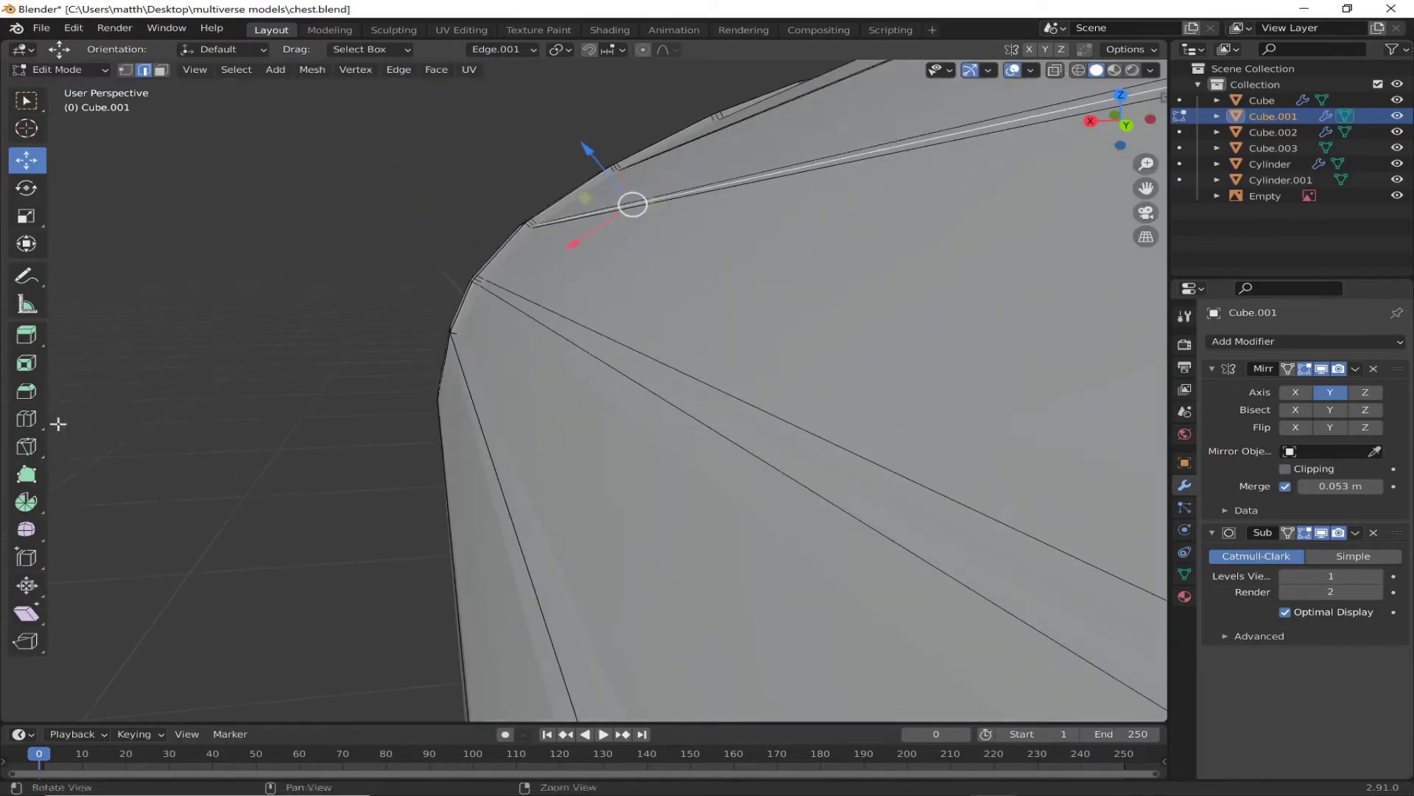
middle_drag(489, 389, 891, 512)
drag(890, 511, 890, 435)
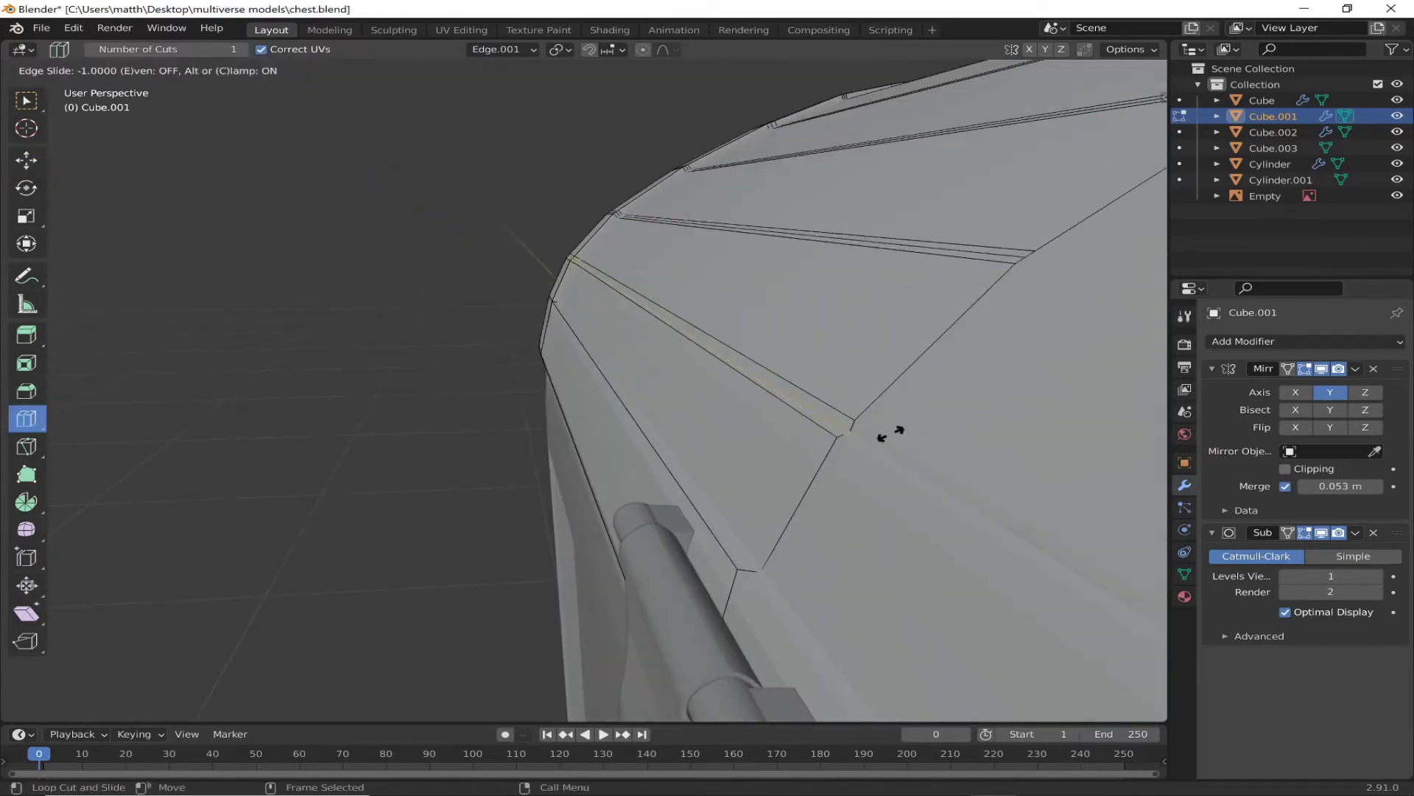
click(813, 474)
Step: Return to Object Mode and orbit out to view the whole lid
click(63, 69)
scroll(451, 403, down, 5)
mouse_move(451, 402)
middle_down()
mouse_move(531, 444)
mouse_move(457, 431)
middle_up()
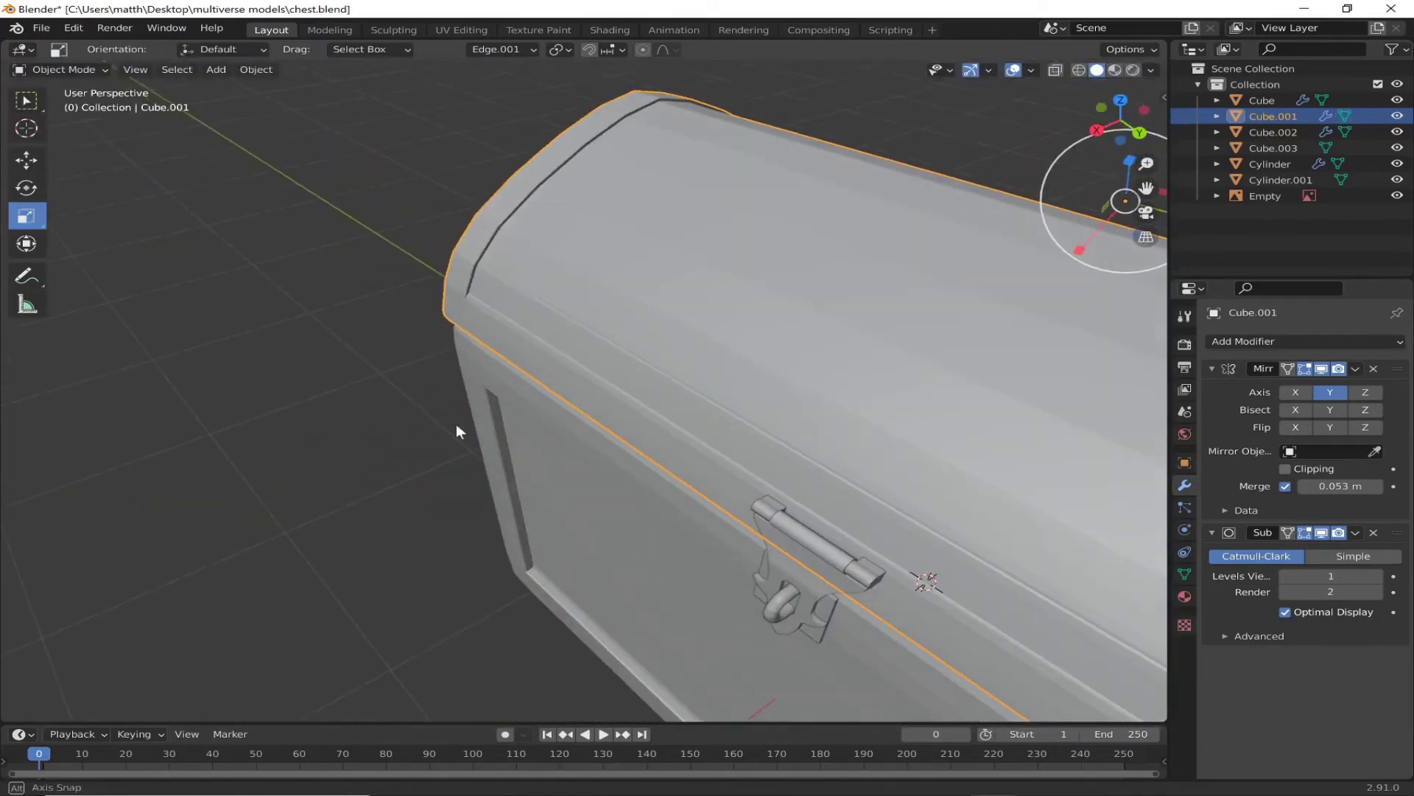
Step: Raise the lid's viewport subdivision level to 3 and go back into Edit Mode
click(1379, 575)
middle_drag(860, 484, 820, 481)
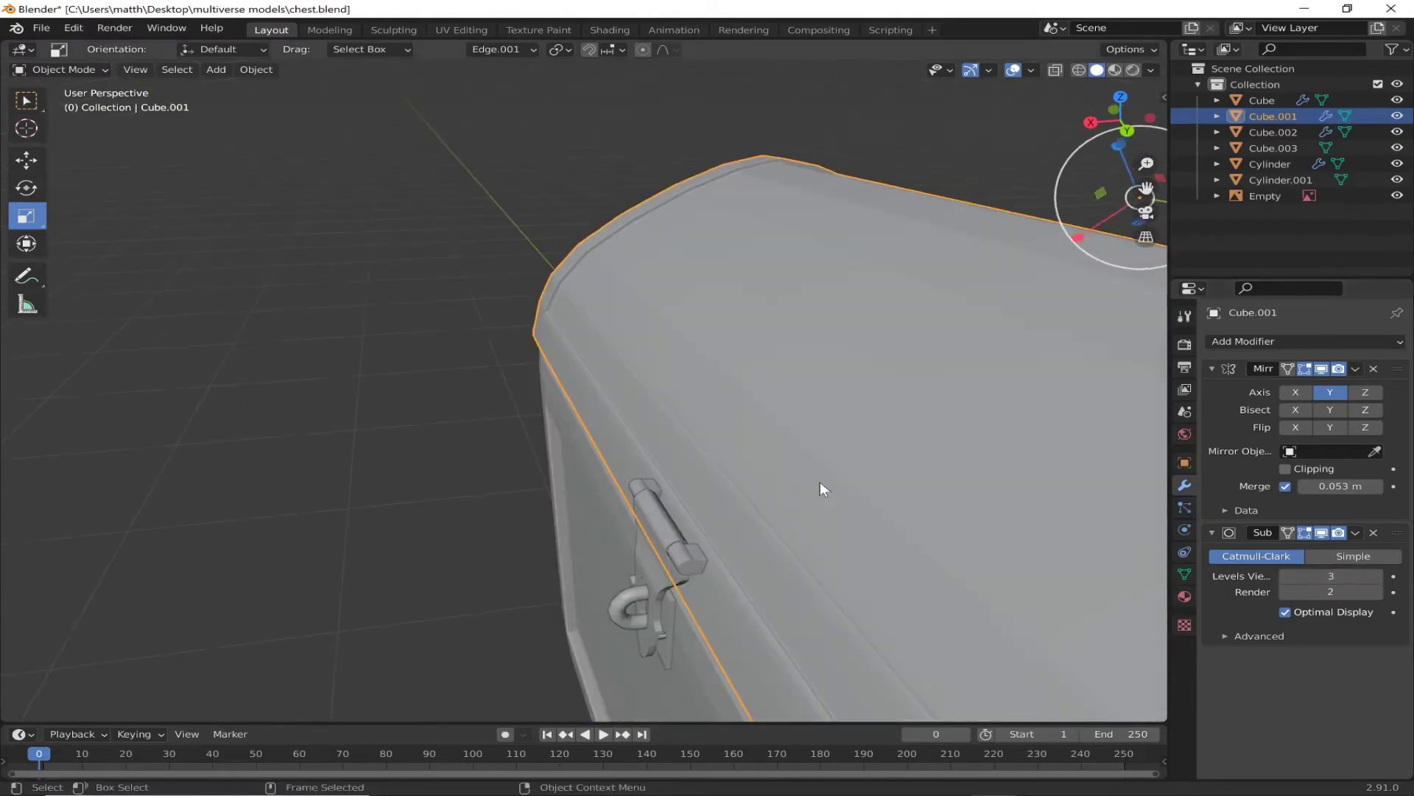
key(Tab)
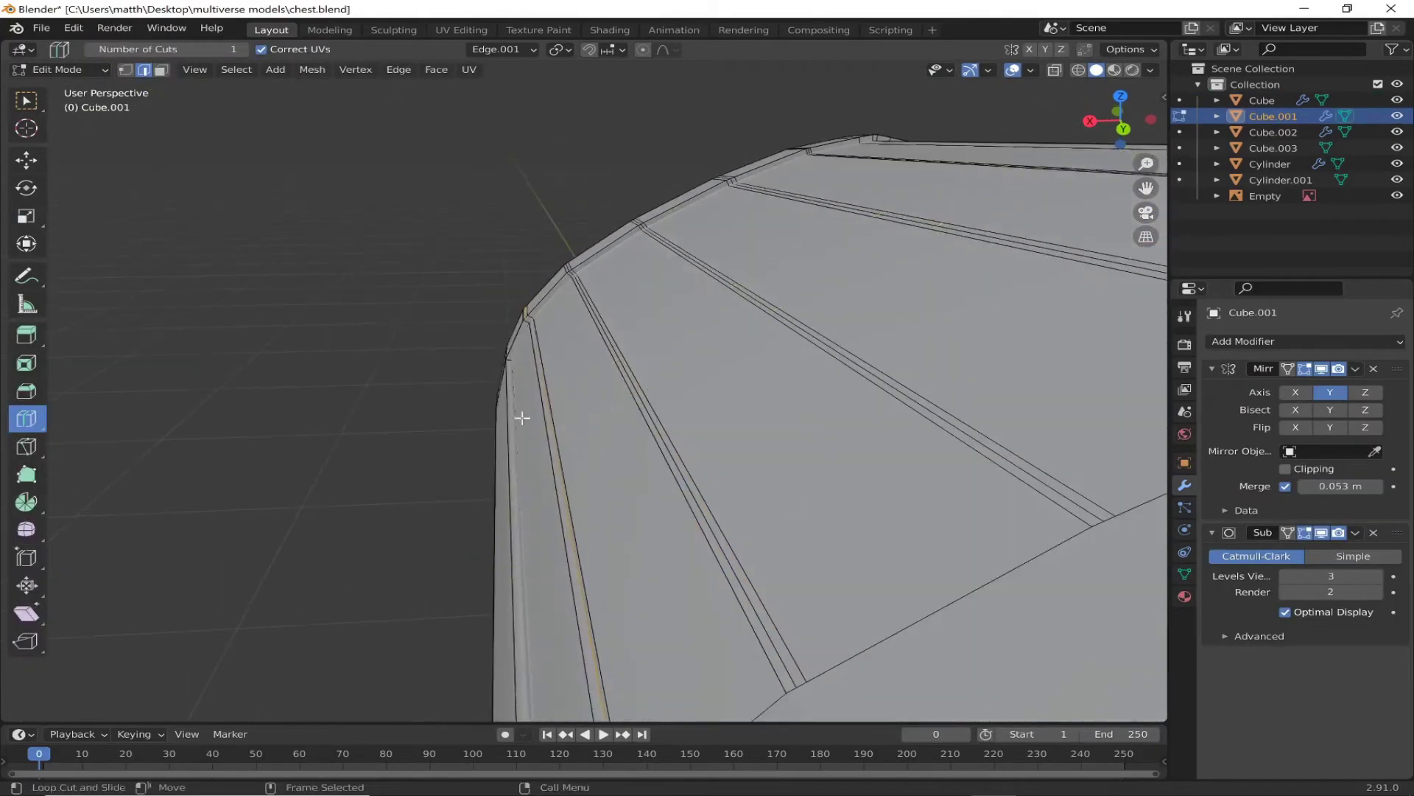
middle_drag(579, 329, 737, 373)
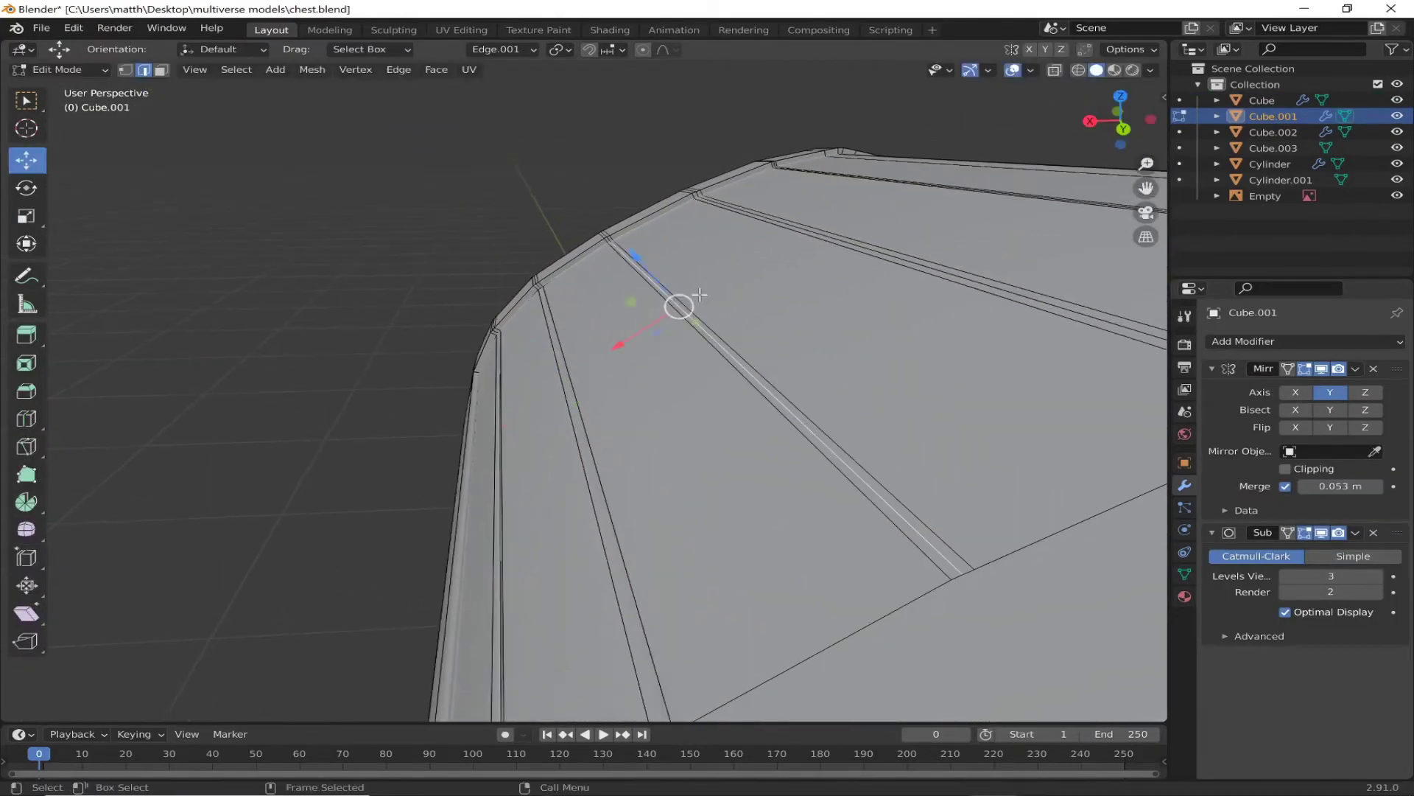
Step: Create an Edge orientation and move the first groove edge on the lid's curved end
click(501, 49)
click(586, 101)
middle_drag(648, 250, 661, 382)
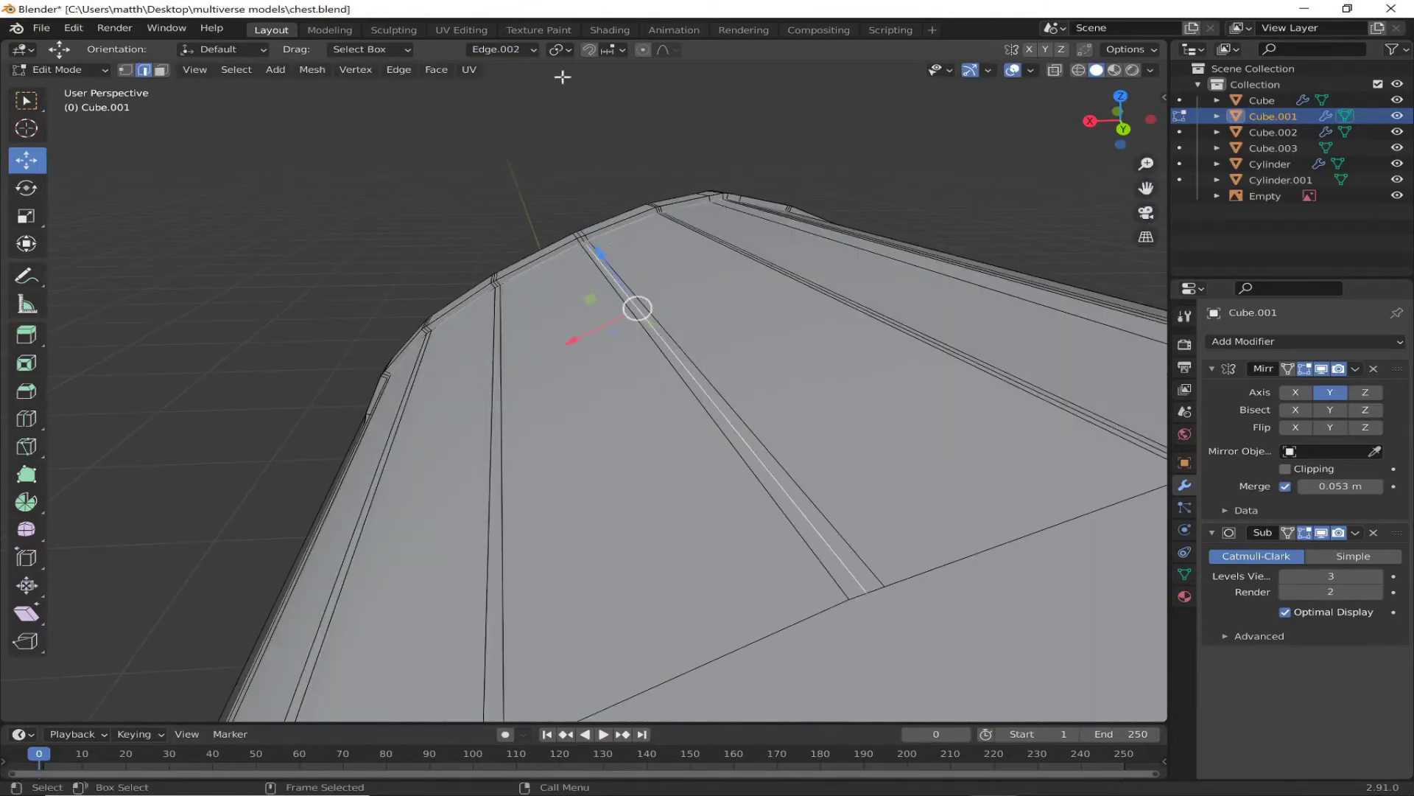
key(ctrl+alt+space)
click(619, 255)
middle_drag(619, 255, 755, 361)
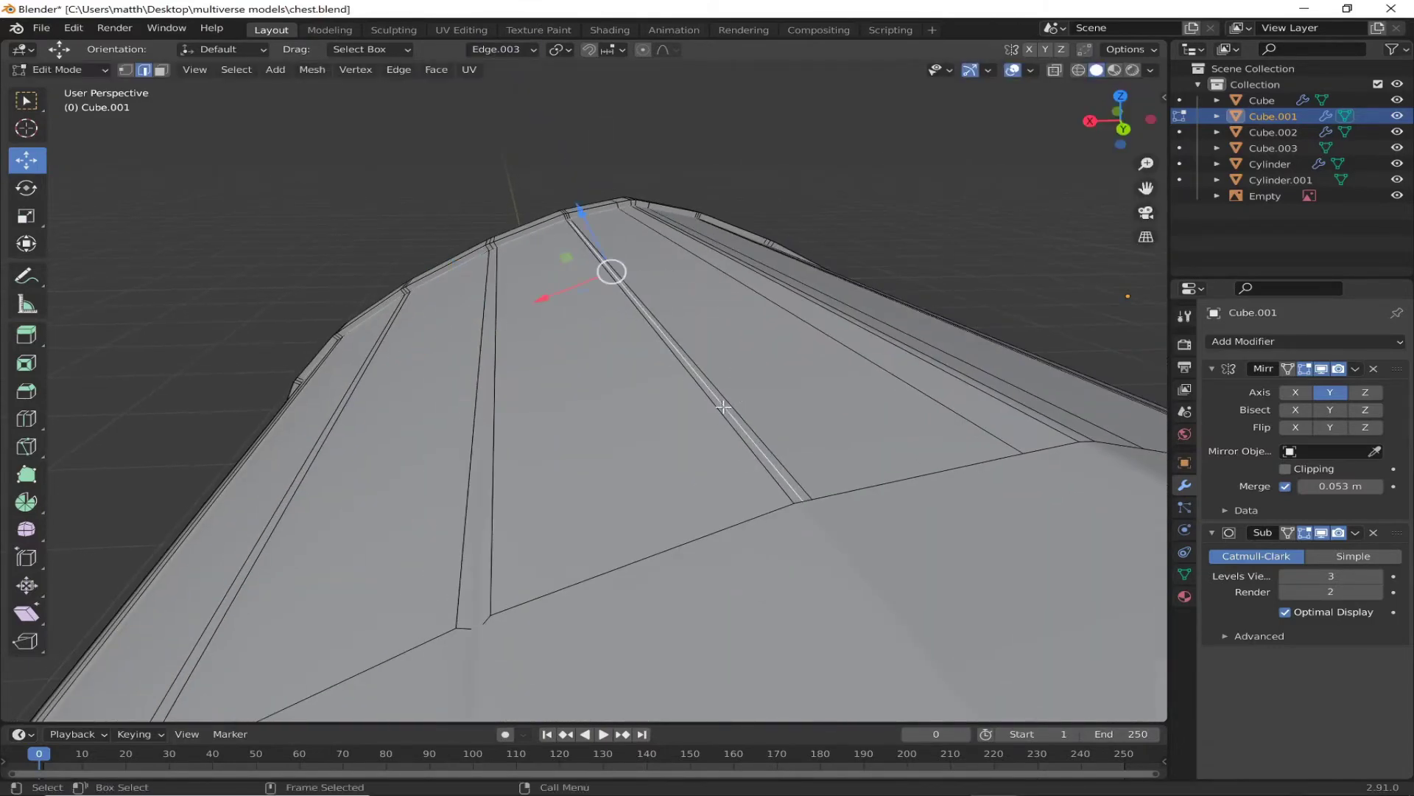
Step: Slide two more groove edges, including a diagonal one, along their own orientations
click(501, 49)
click(585, 101)
key(g)
click(457, 442)
middle_drag(457, 442, 539, 487)
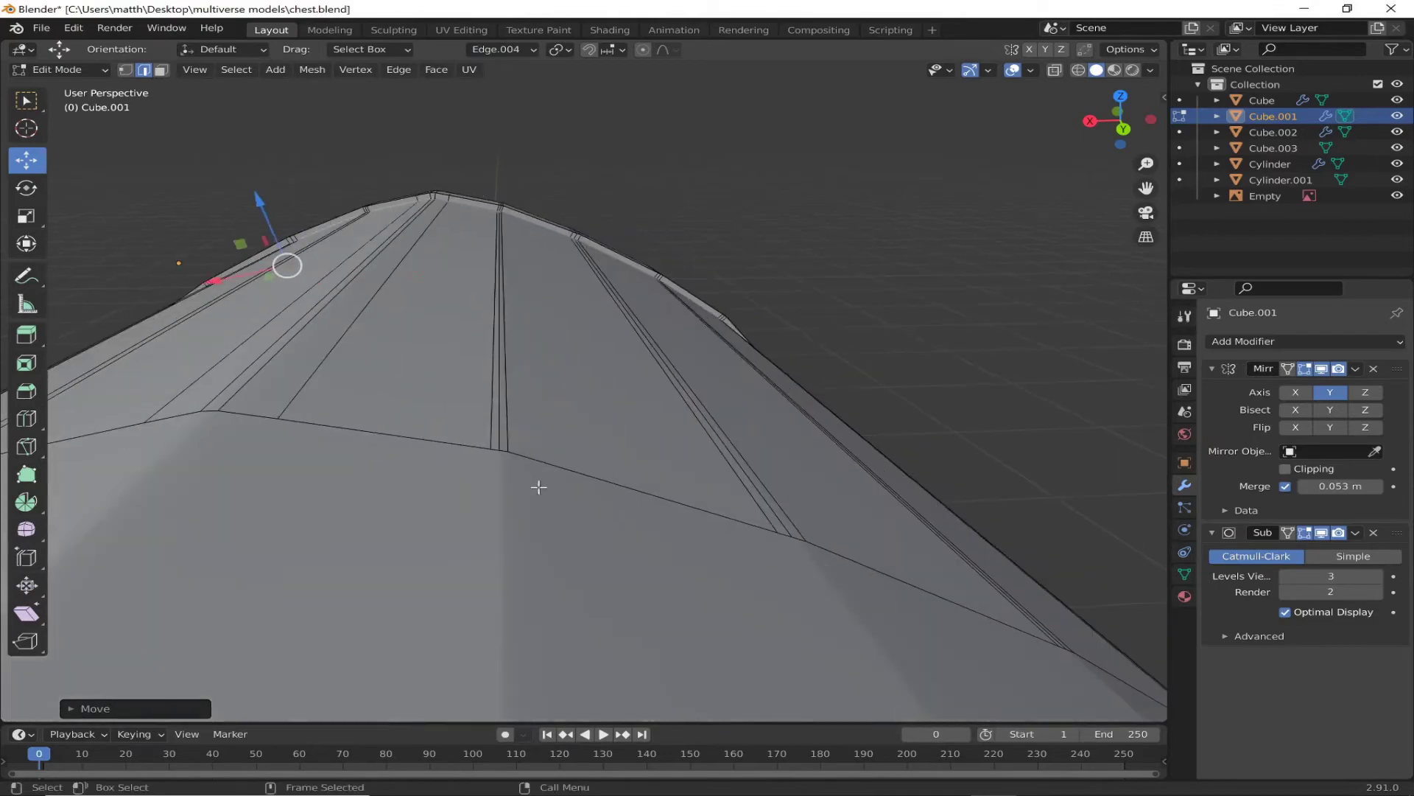
click(659, 354)
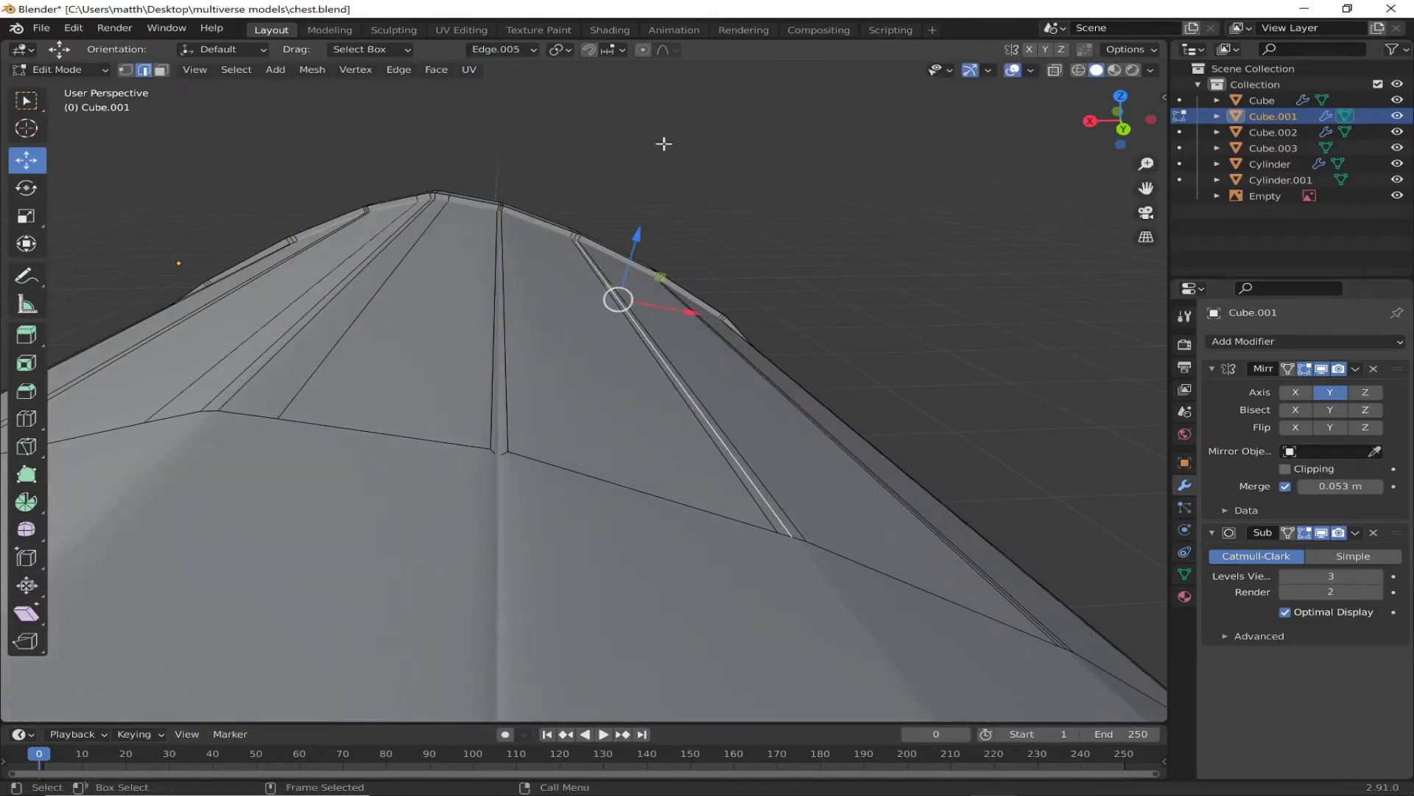
click(501, 49)
click(587, 101)
key(g)
click(561, 312)
middle_drag(561, 312, 530, 266)
Step: Move further groove edges along new custom orientations, reaching Edge.009
click(529, 267)
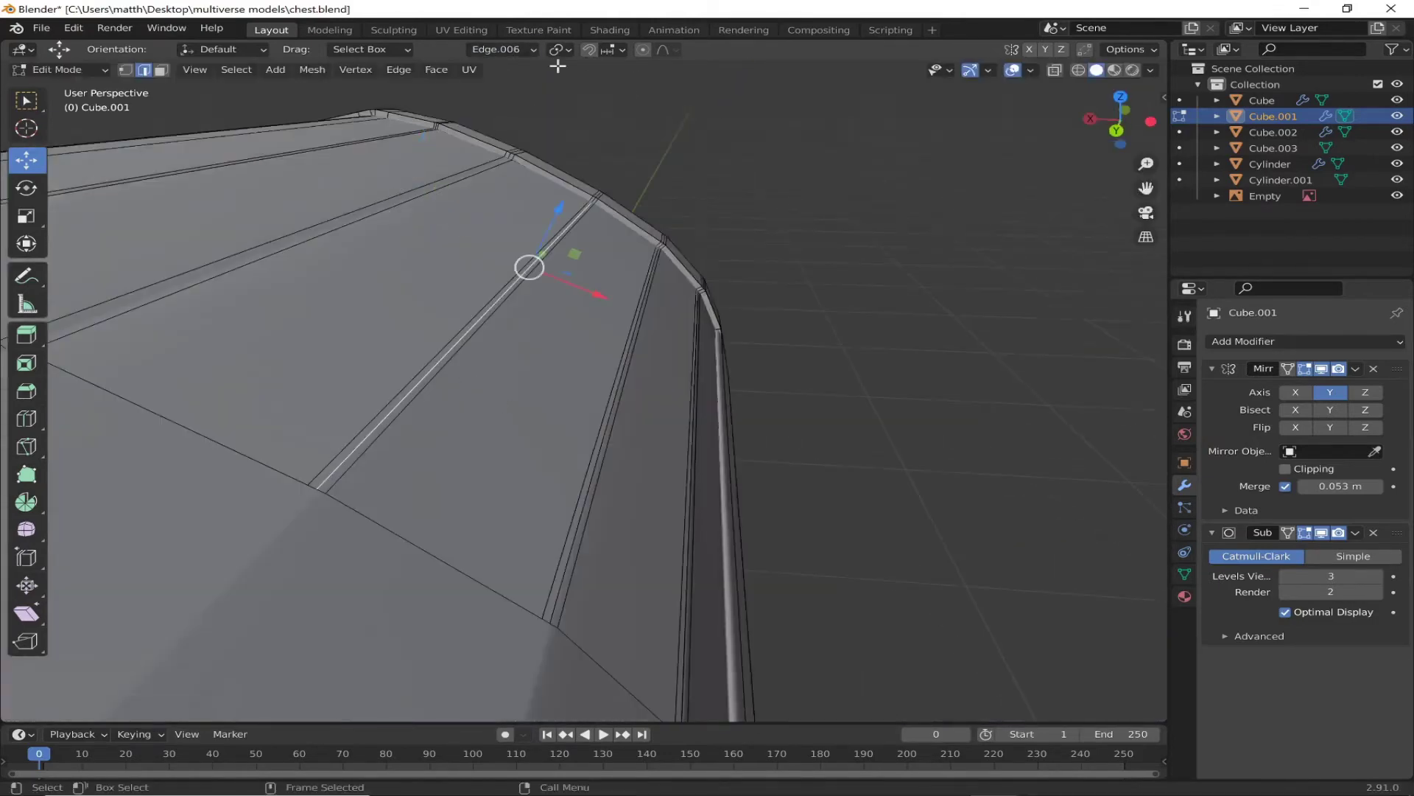
click(501, 49)
click(587, 101)
key(g)
click(608, 454)
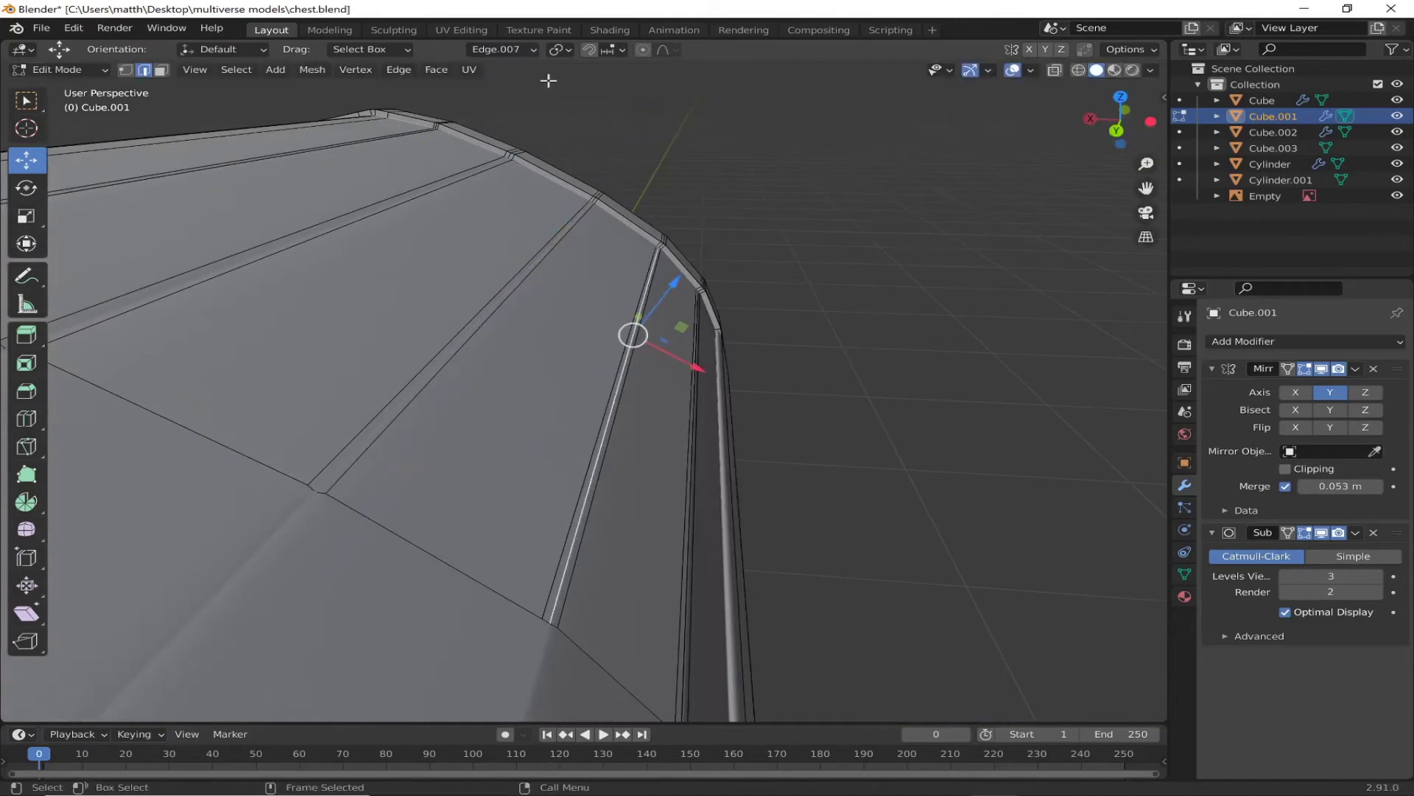
click(501, 49)
click(586, 101)
key(g)
click(663, 221)
mouse_move(663, 221)
middle_down()
mouse_move(695, 180)
mouse_move(508, 369)
middle_up()
click(501, 48)
click(555, 73)
Step: Finish the edge move and add a loop cut along the lid's plank groove
key(g)
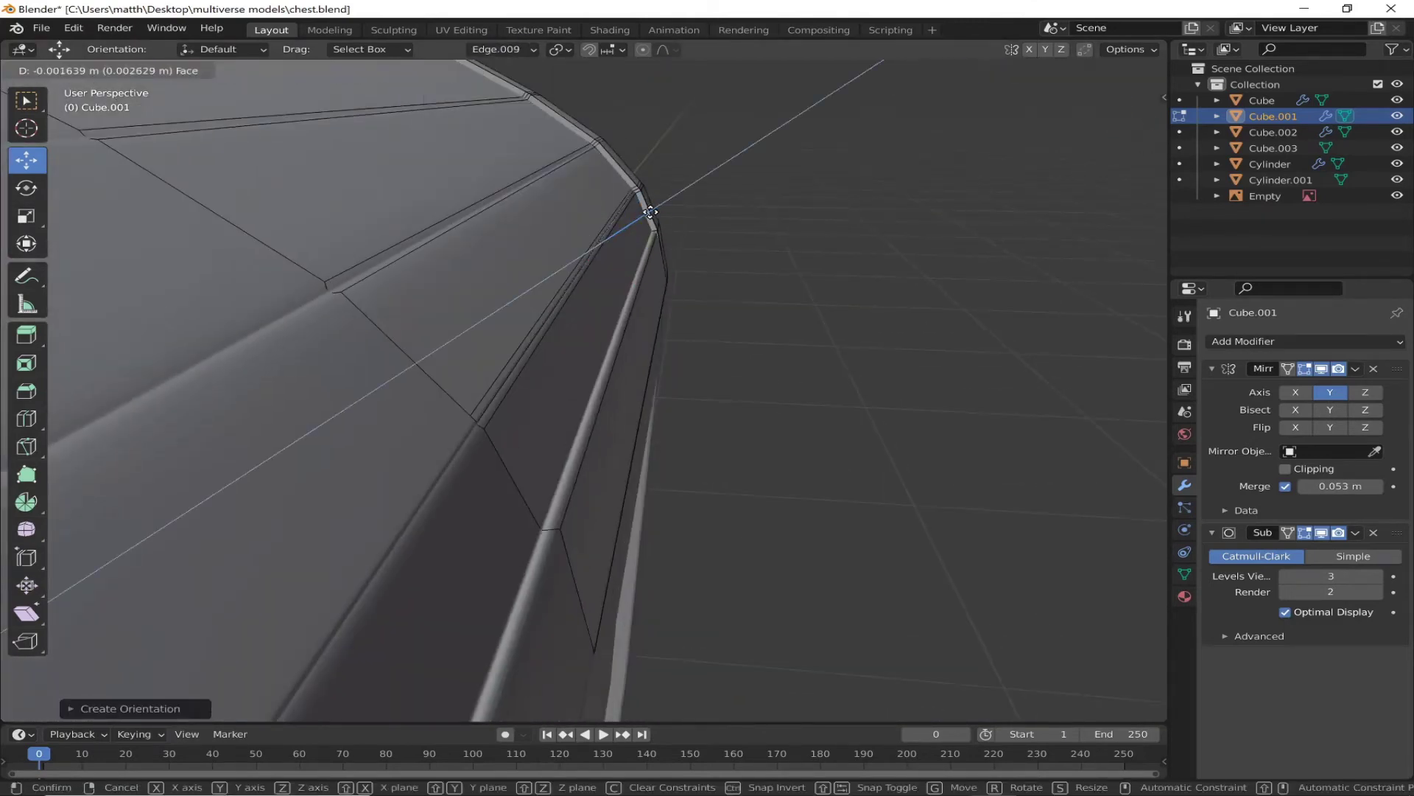
click(649, 213)
mouse_move(650, 213)
middle_down()
mouse_move(625, 407)
mouse_move(700, 382)
mouse_move(909, 386)
mouse_move(486, 420)
mouse_move(689, 415)
mouse_move(748, 474)
mouse_move(168, 194)
middle_up()
key(ctrl+r)
click(171, 190)
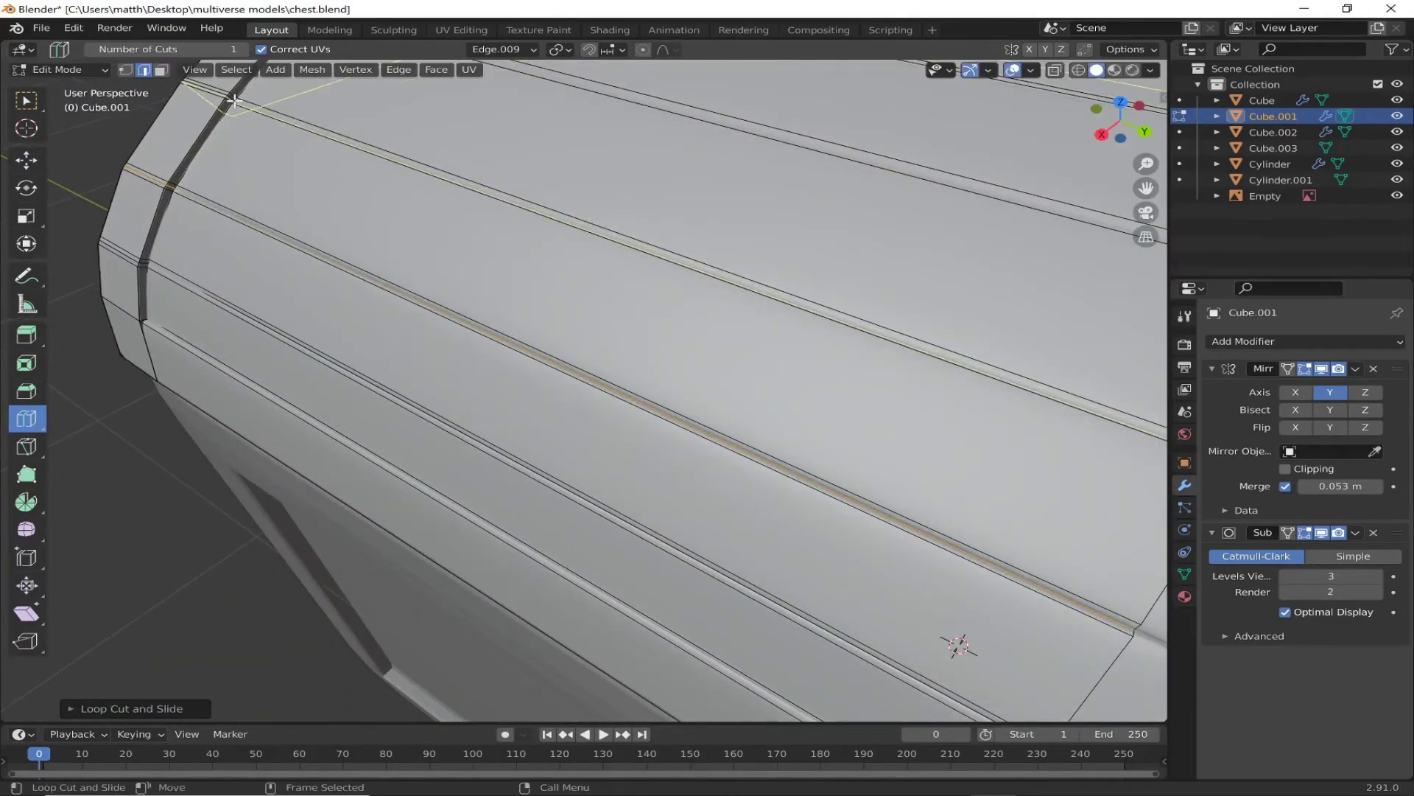
middle_drag(234, 100, 393, 168)
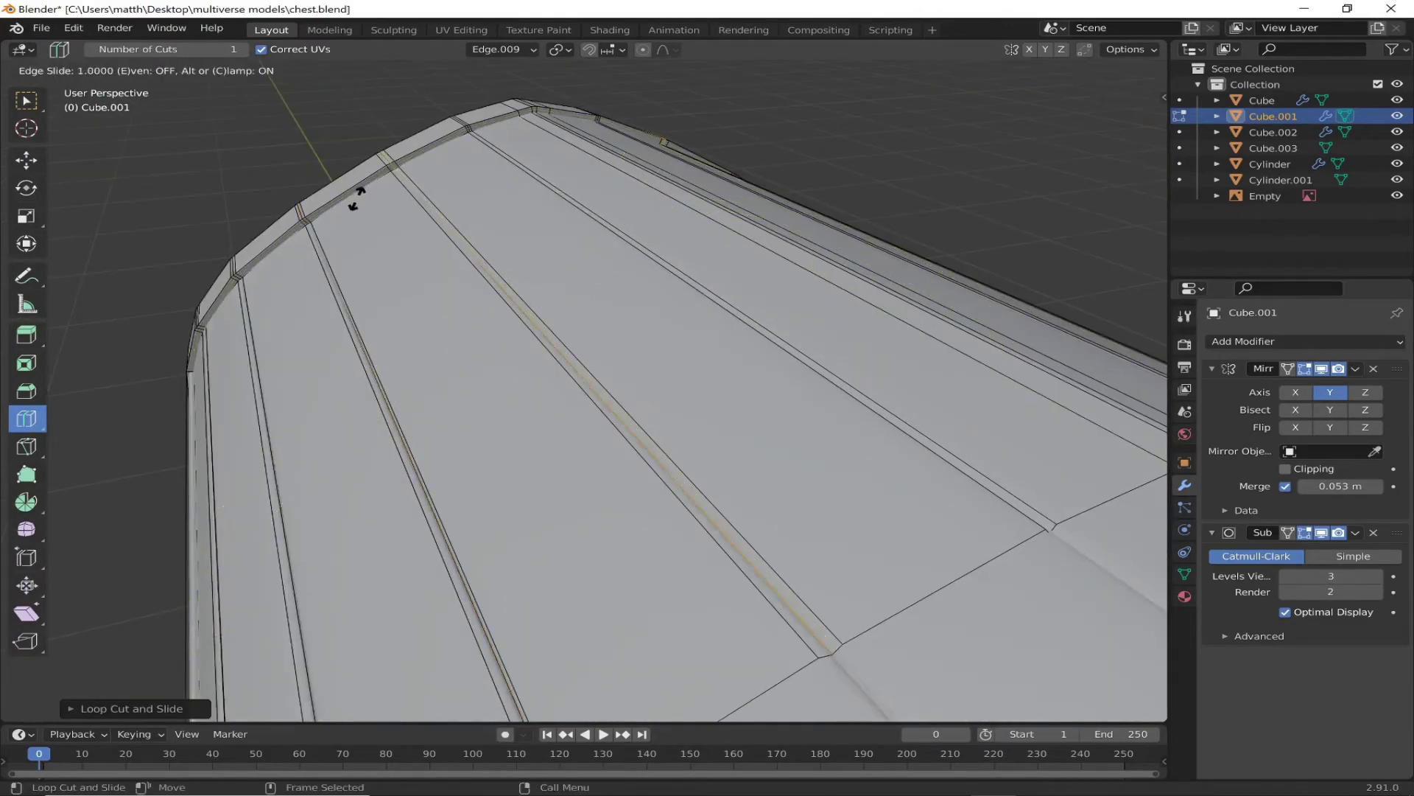
click(501, 160)
Step: Switch the lid back to Object Mode and orbit around the chest
mouse_move(502, 160)
middle_down()
mouse_move(578, 284)
mouse_move(612, 374)
middle_up()
middle_drag(585, 211, 982, 432)
click(58, 69)
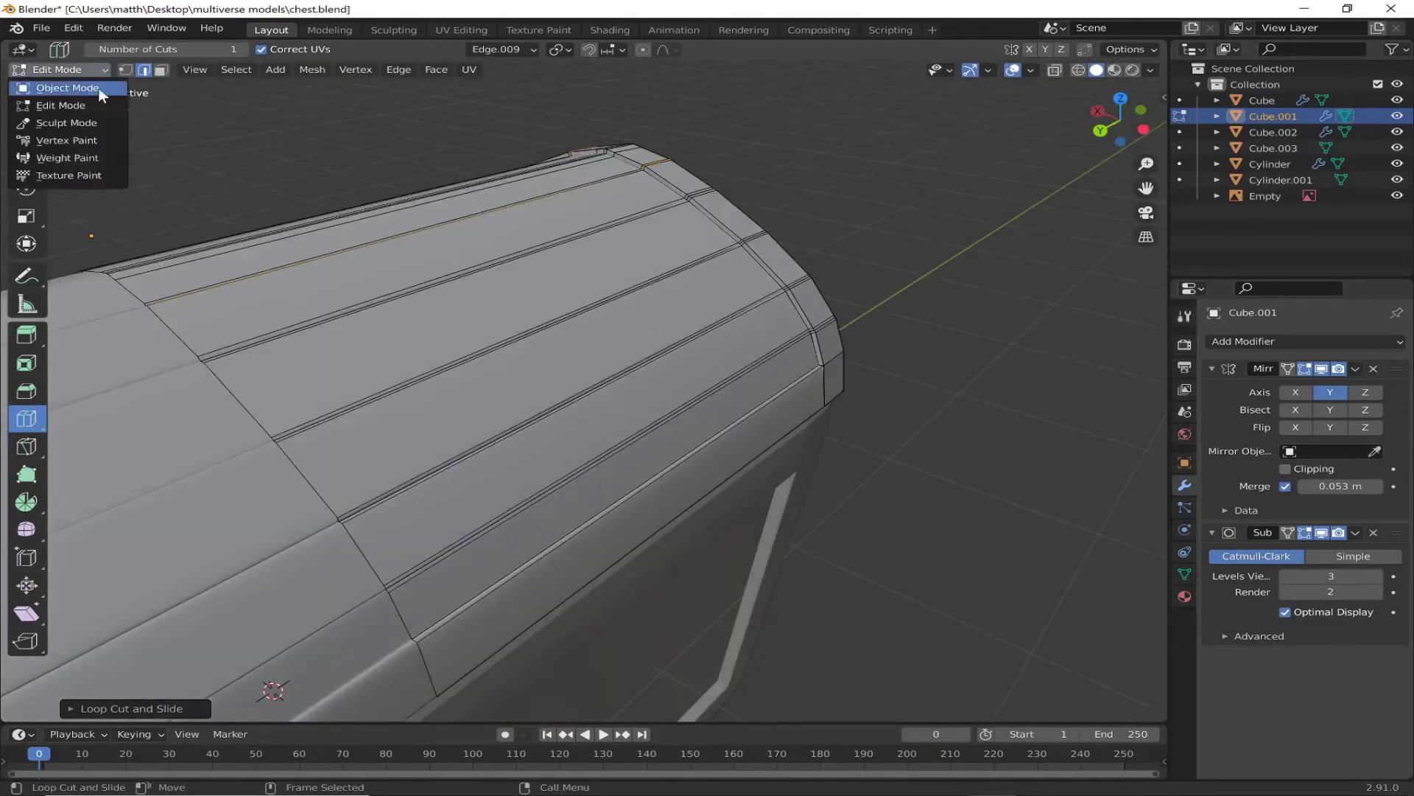
click(98, 87)
click(663, 398)
middle_drag(663, 397, 805, 429)
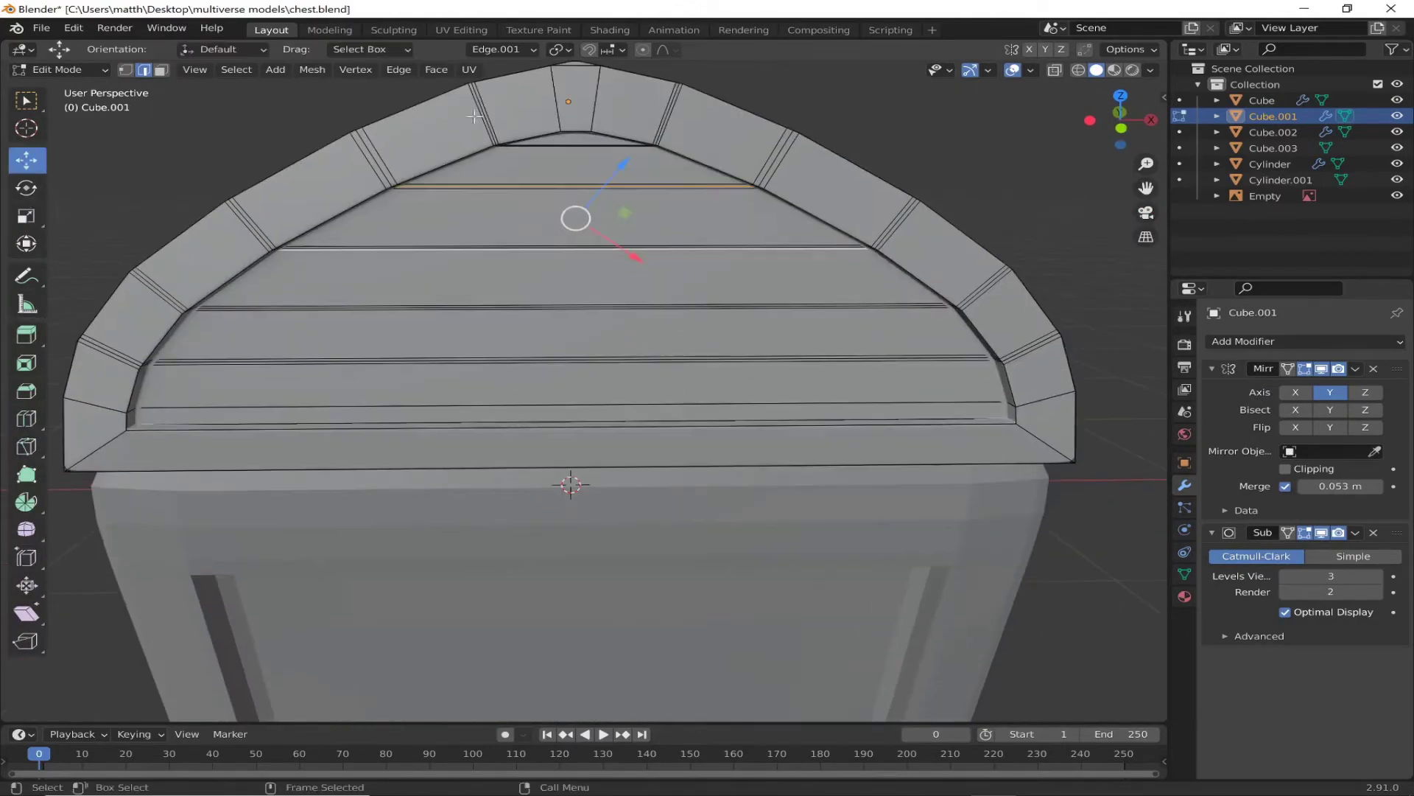
Step: Reset the transform orientation to Global and confirm the edge move
click(501, 49)
click(508, 100)
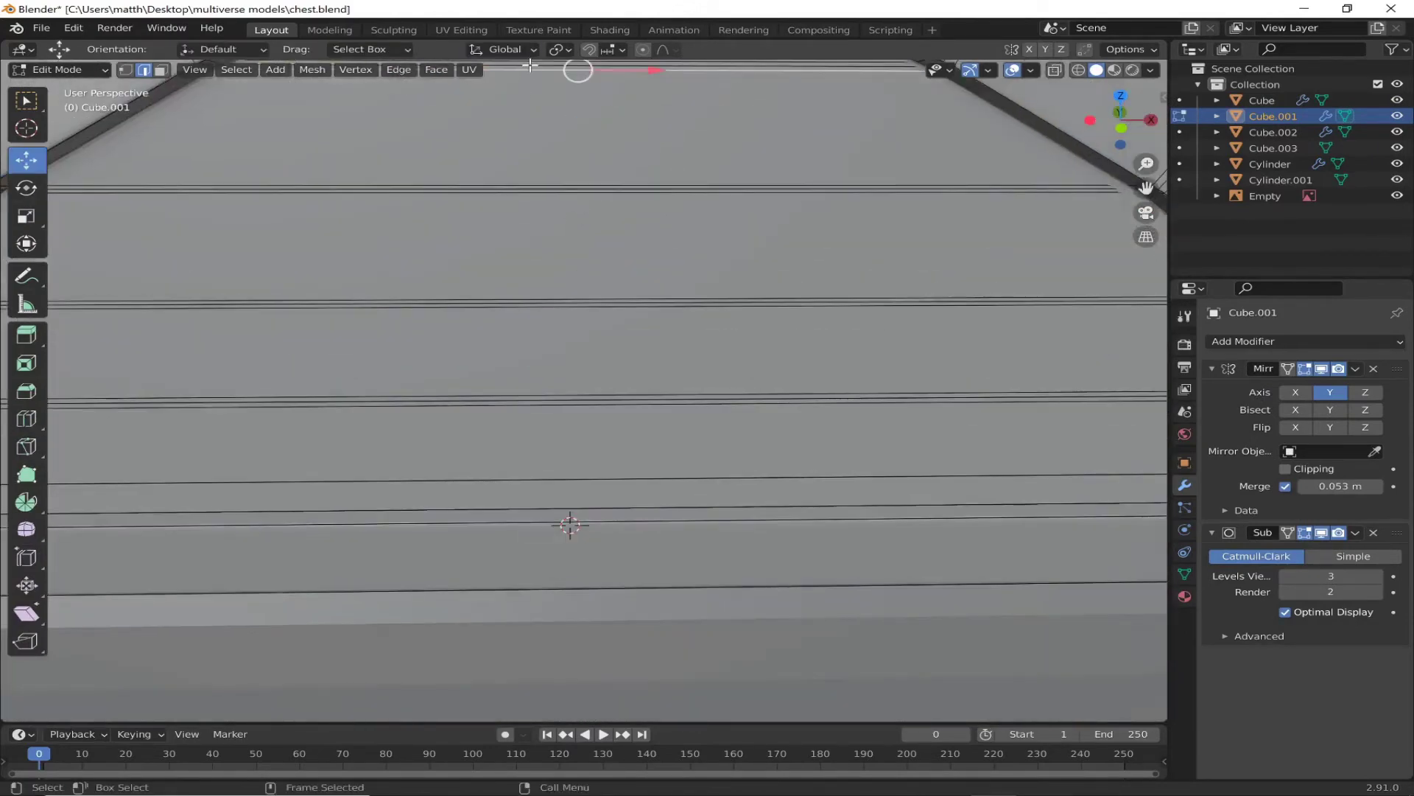
click(699, 465)
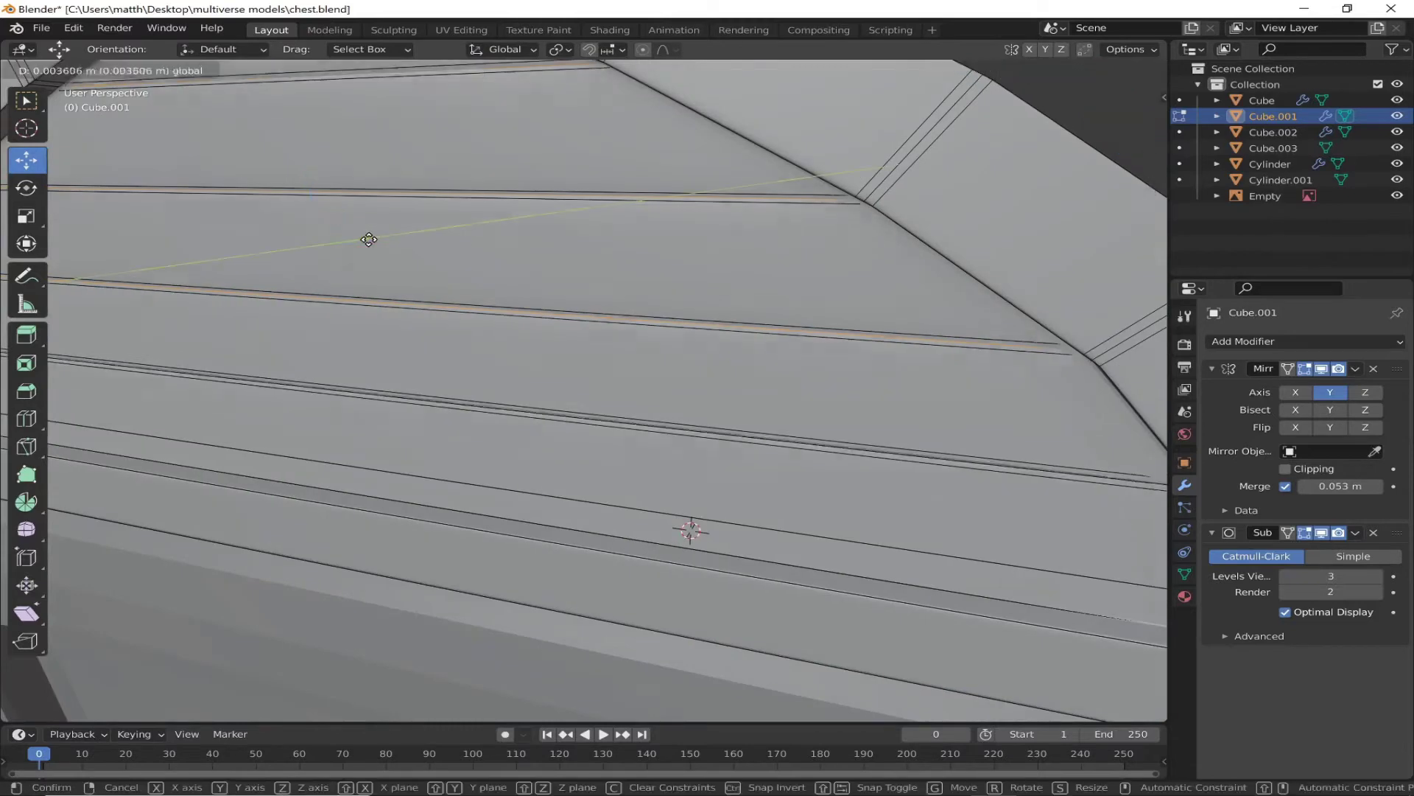
scroll(412, 438, down, 5)
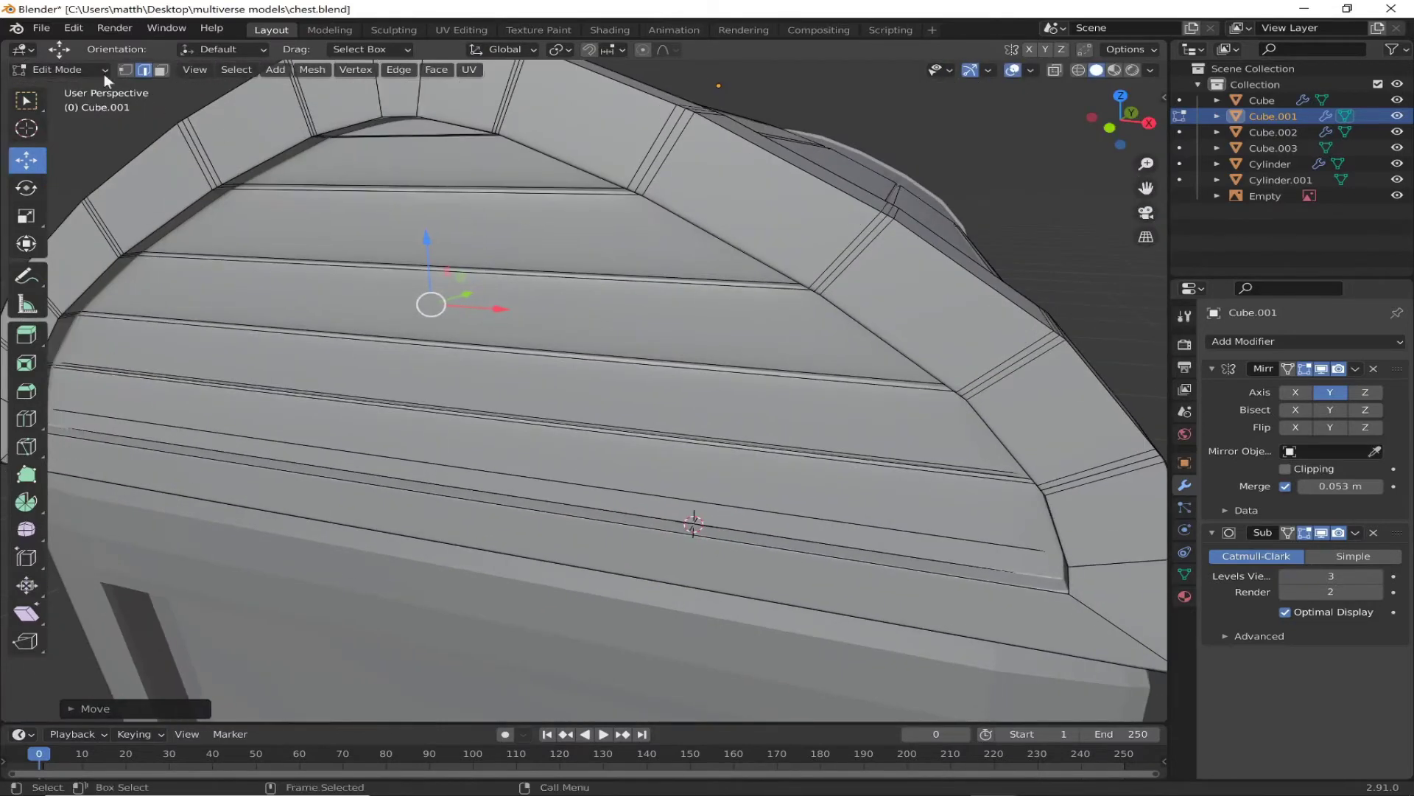
Step: Go to Object Mode, then back into Edit Mode on the lid
click(104, 69)
click(67, 87)
middle_drag(653, 398, 410, 363)
click(63, 69)
click(61, 105)
scroll(294, 368, up, 5)
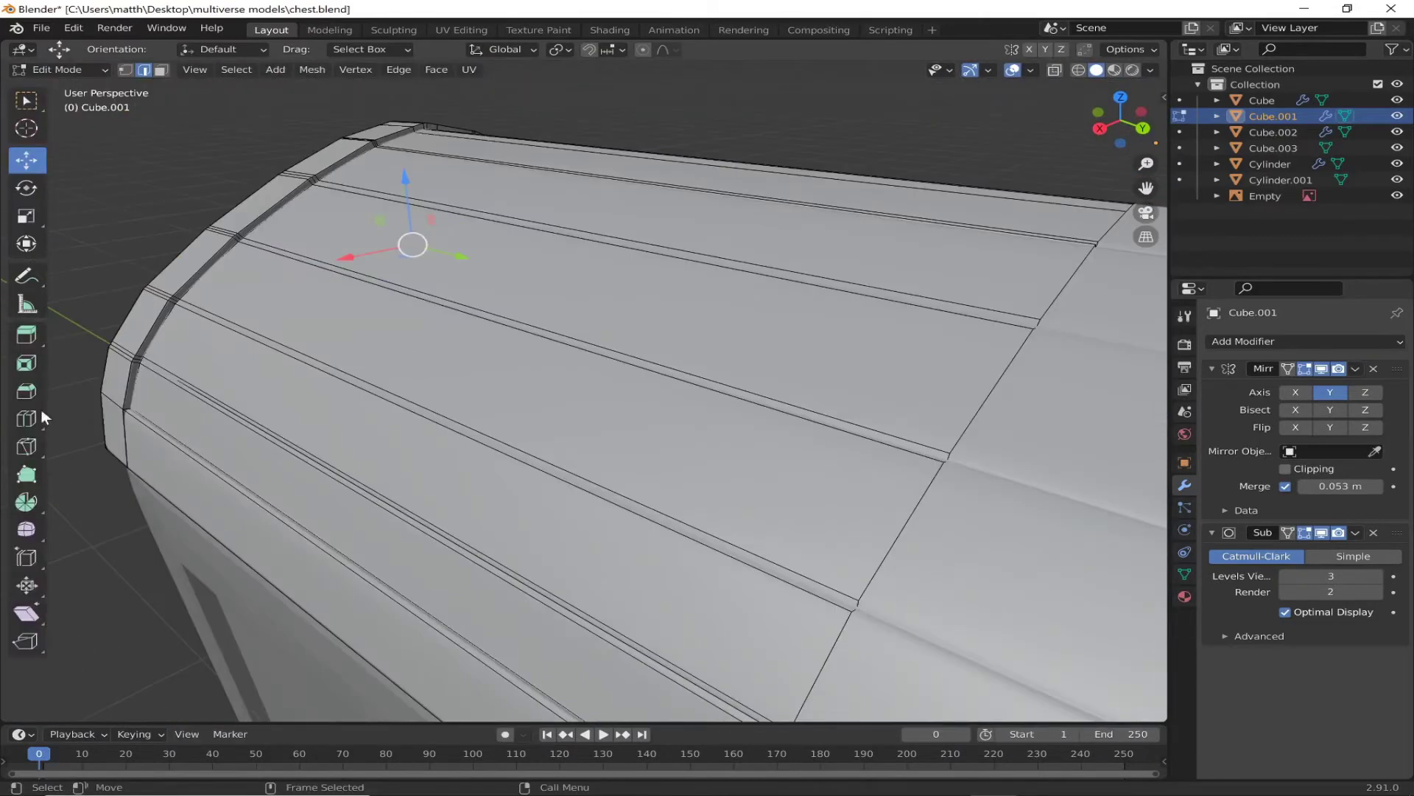
Step: Cut and slide new loops across the lid's end face and along its top
click(26, 417)
click(177, 300)
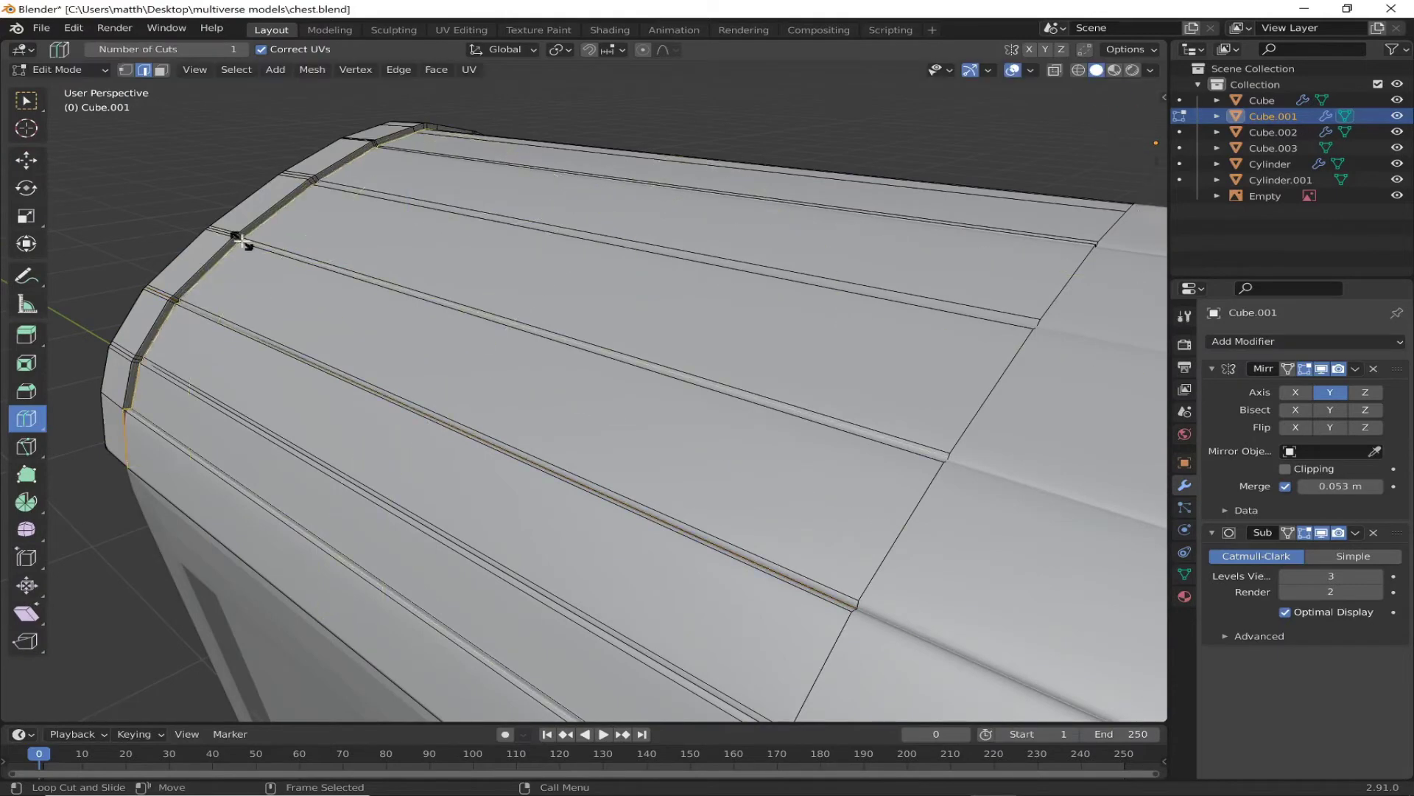
scroll(237, 237, up, 3)
scroll(309, 357, down, 2)
drag(405, 394, 371, 346)
middle_drag(516, 368, 413, 324)
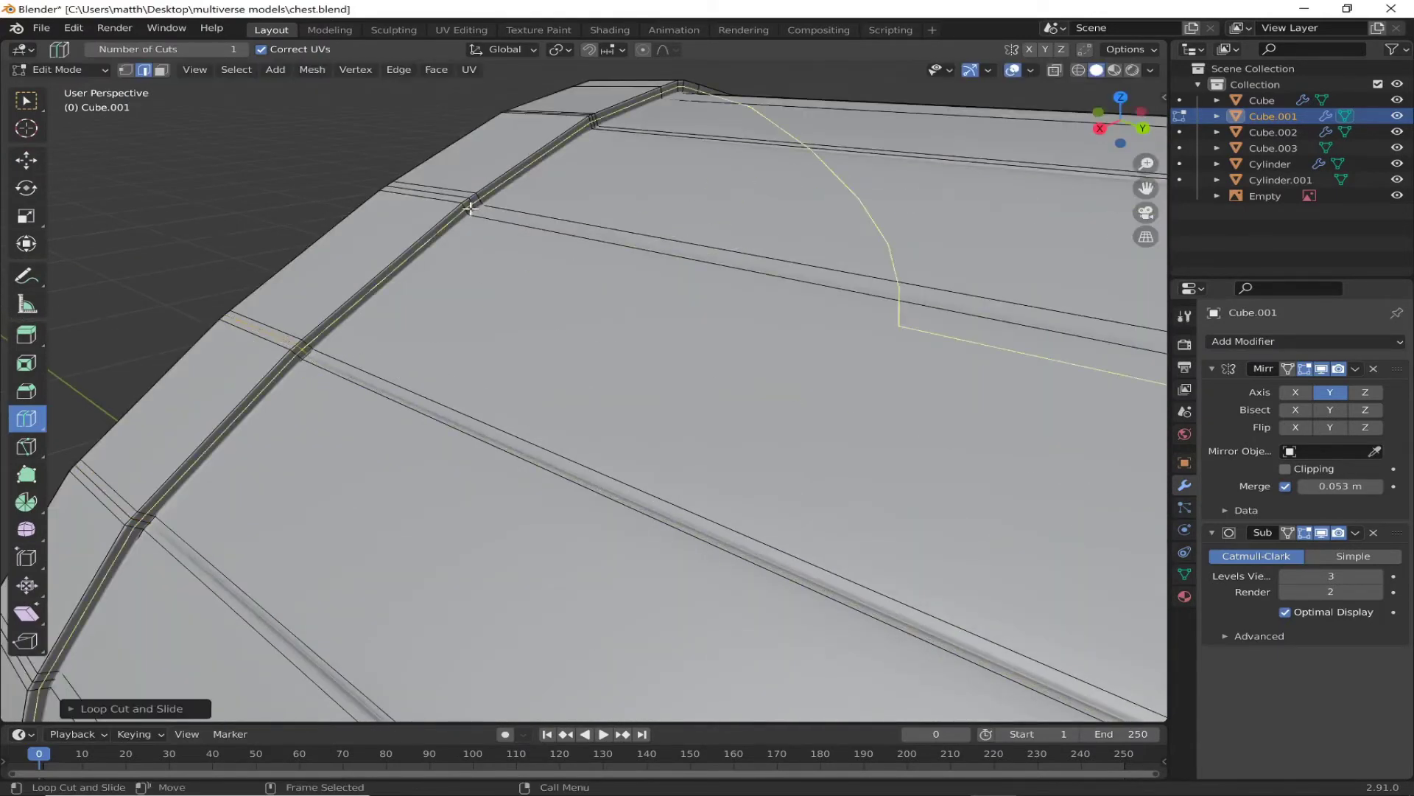
drag(562, 195, 617, 169)
middle_drag(618, 126, 663, 118)
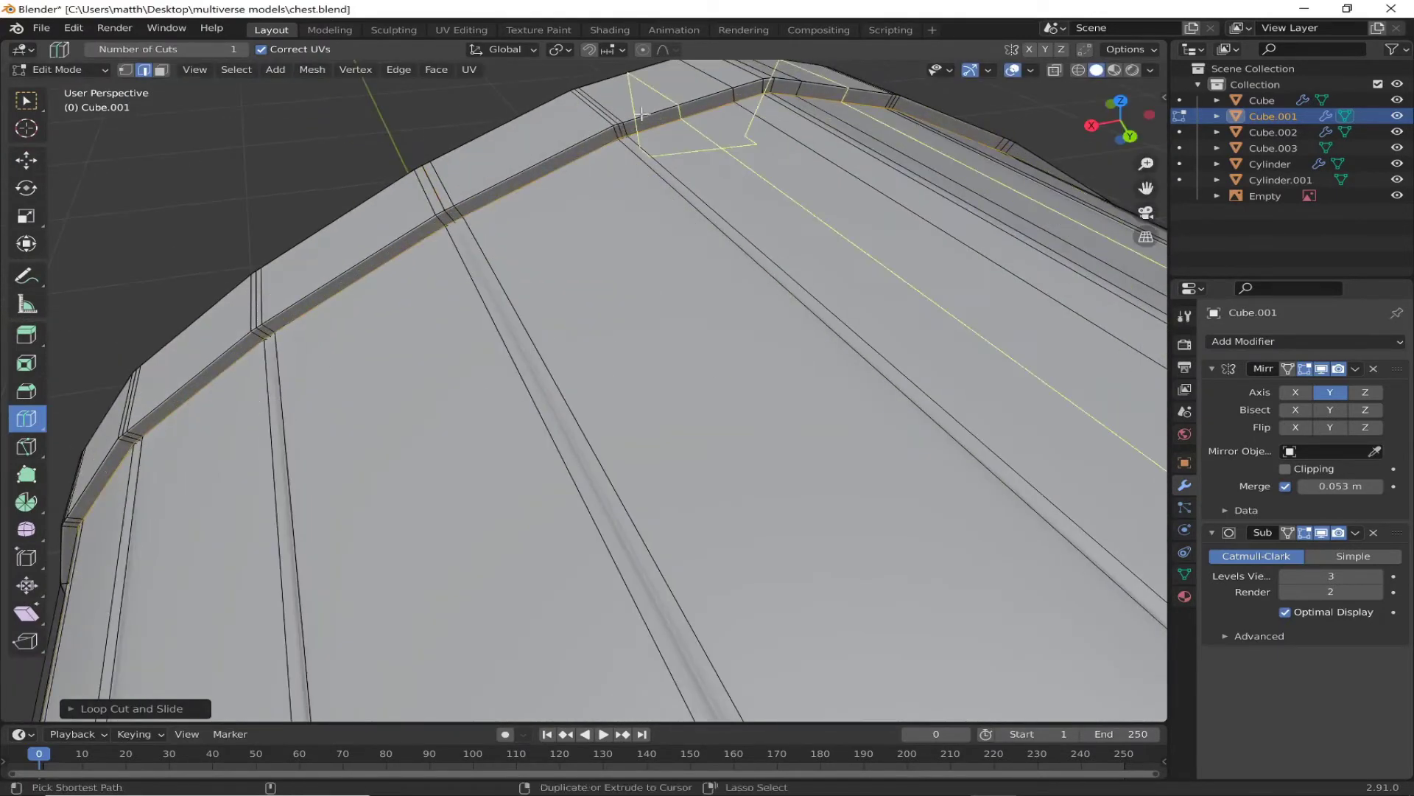
drag(663, 118, 584, 142)
middle_drag(584, 143, 440, 342)
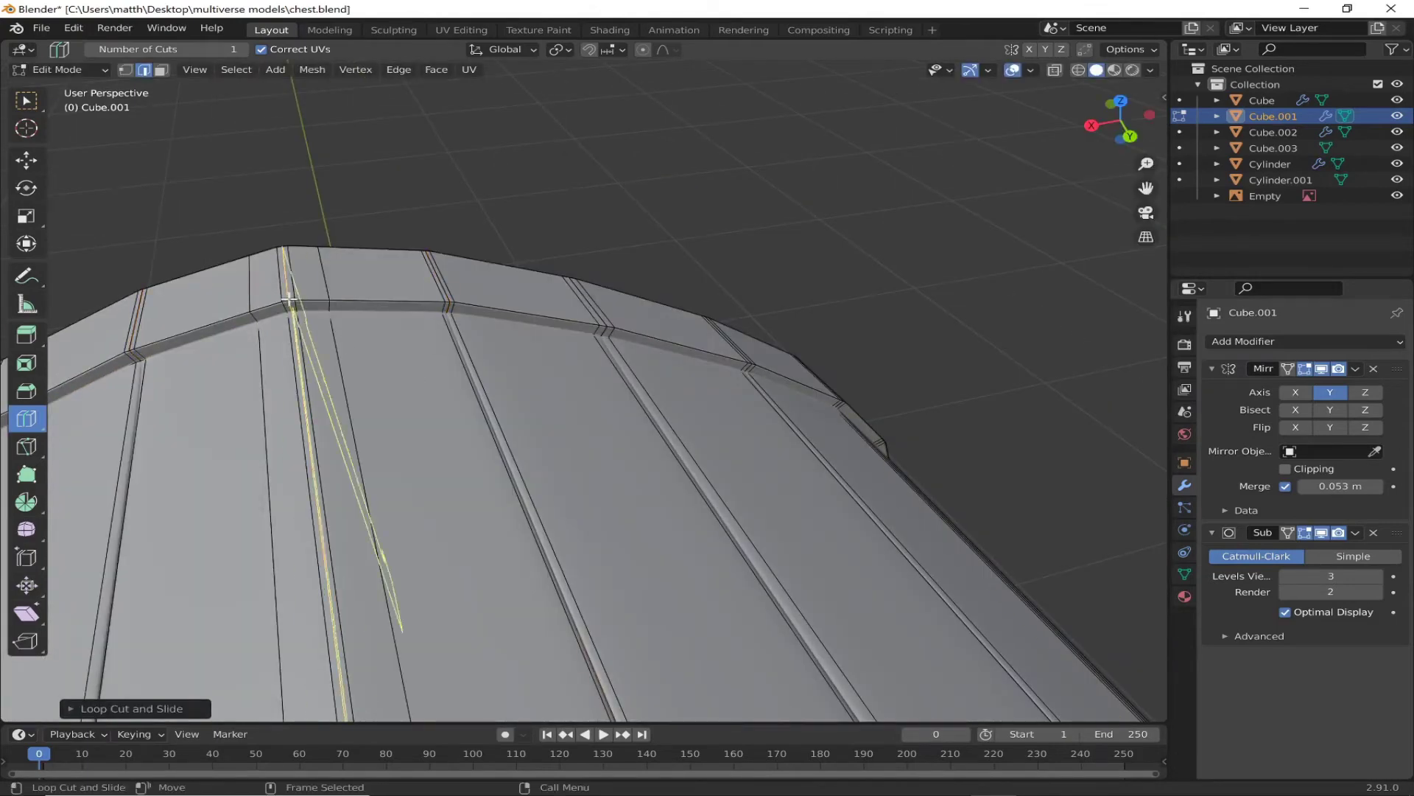
Step: Lower the selected groove edges slightly to recess the groove in the lid
key(shift+space)
key(g)
mouse_move(347, 464)
middle_down()
mouse_move(594, 300)
mouse_move(722, 368)
middle_up()
drag(721, 330, 726, 335)
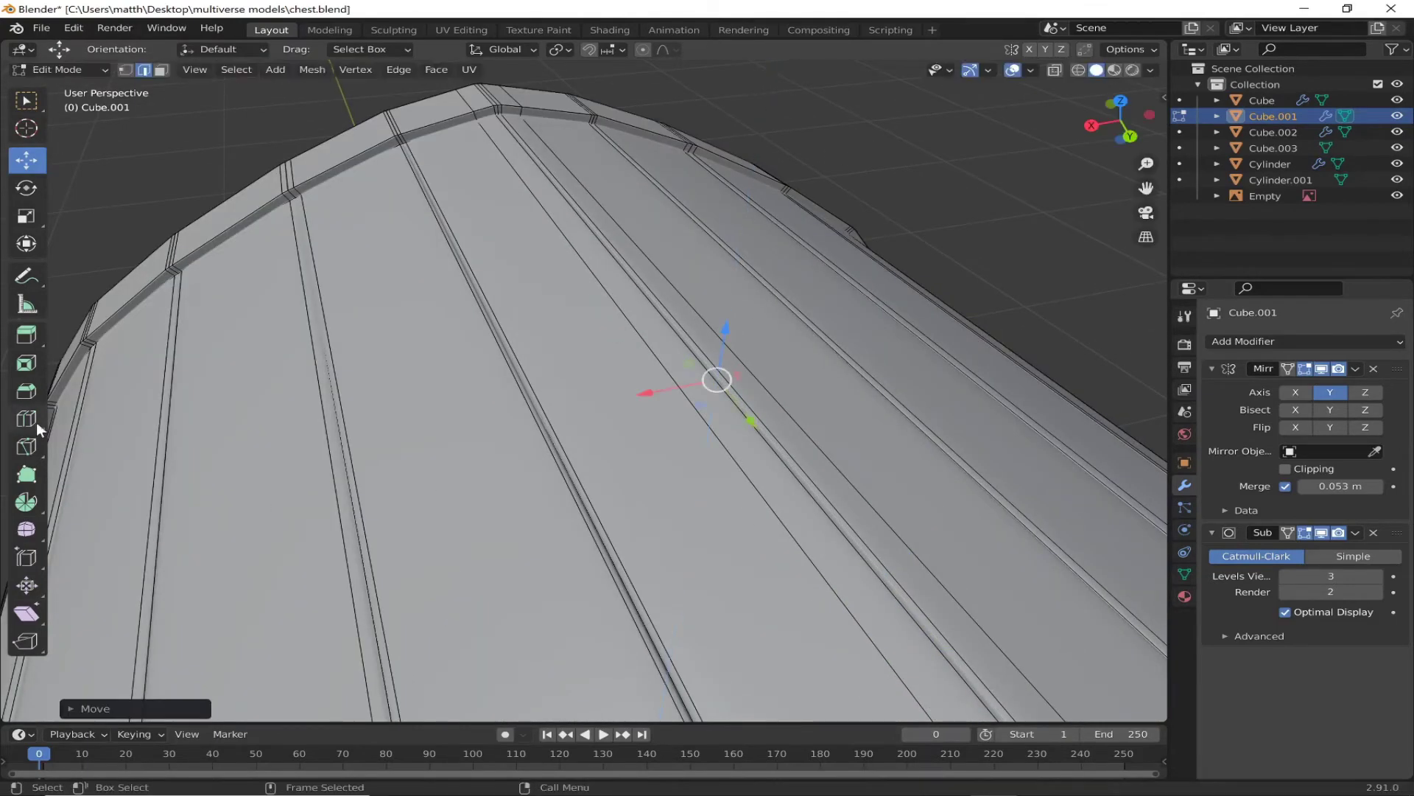
click(470, 126)
scroll(470, 126, down, 5)
middle_drag(470, 125, 93, 65)
Step: Leave Edit Mode on the lid and orbit around the whole chest
key(Tab)
key(shift+space)
key(s)
mouse_move(373, 382)
middle_down()
mouse_move(644, 349)
mouse_move(497, 382)
middle_up()
Step: Select the chest body, enter Edit Mode and add a single horizontal loop across the front
click(498, 382)
click(65, 69)
key(shift+space)
key(ctrl+r)
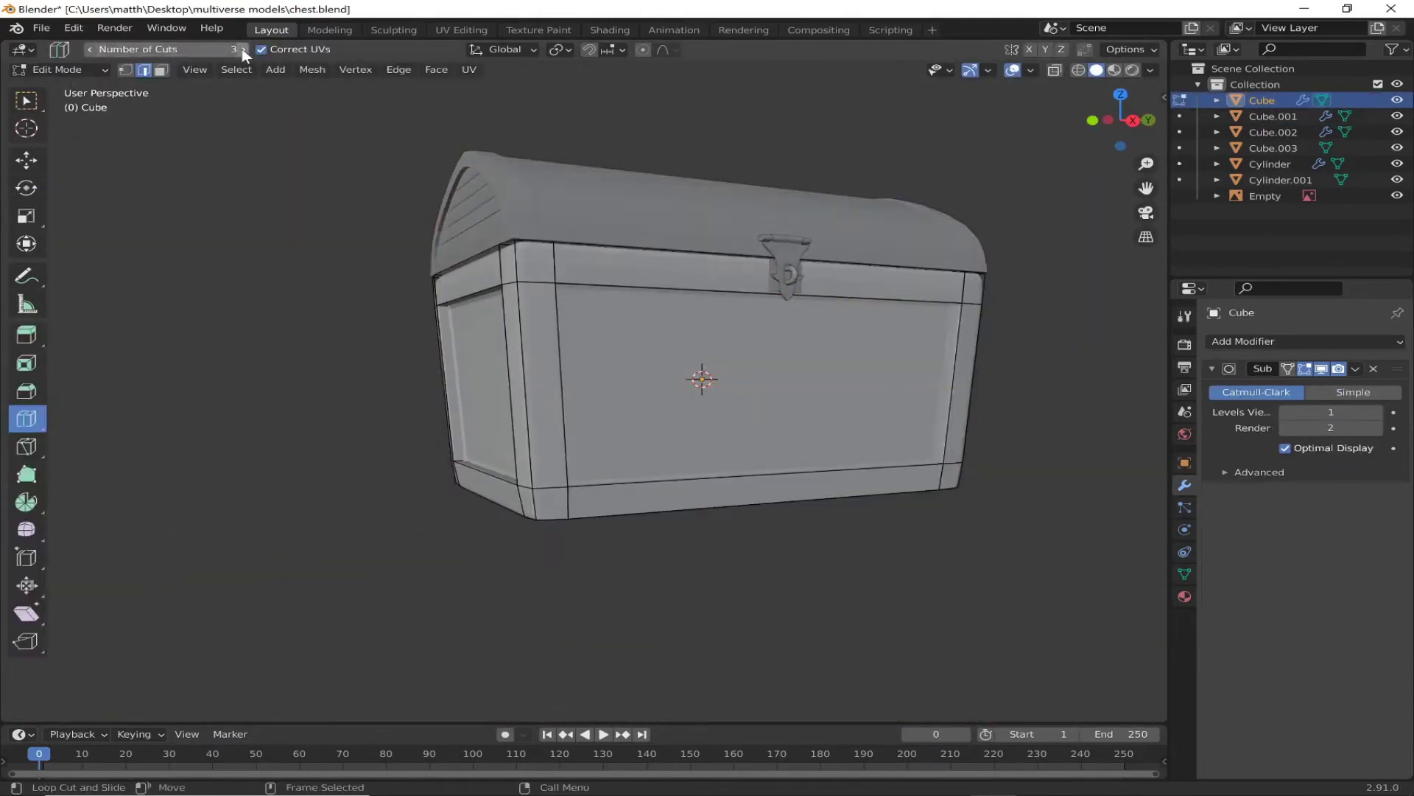
click(533, 377)
scroll(535, 405, up, 2)
scroll(434, 293, up, 3)
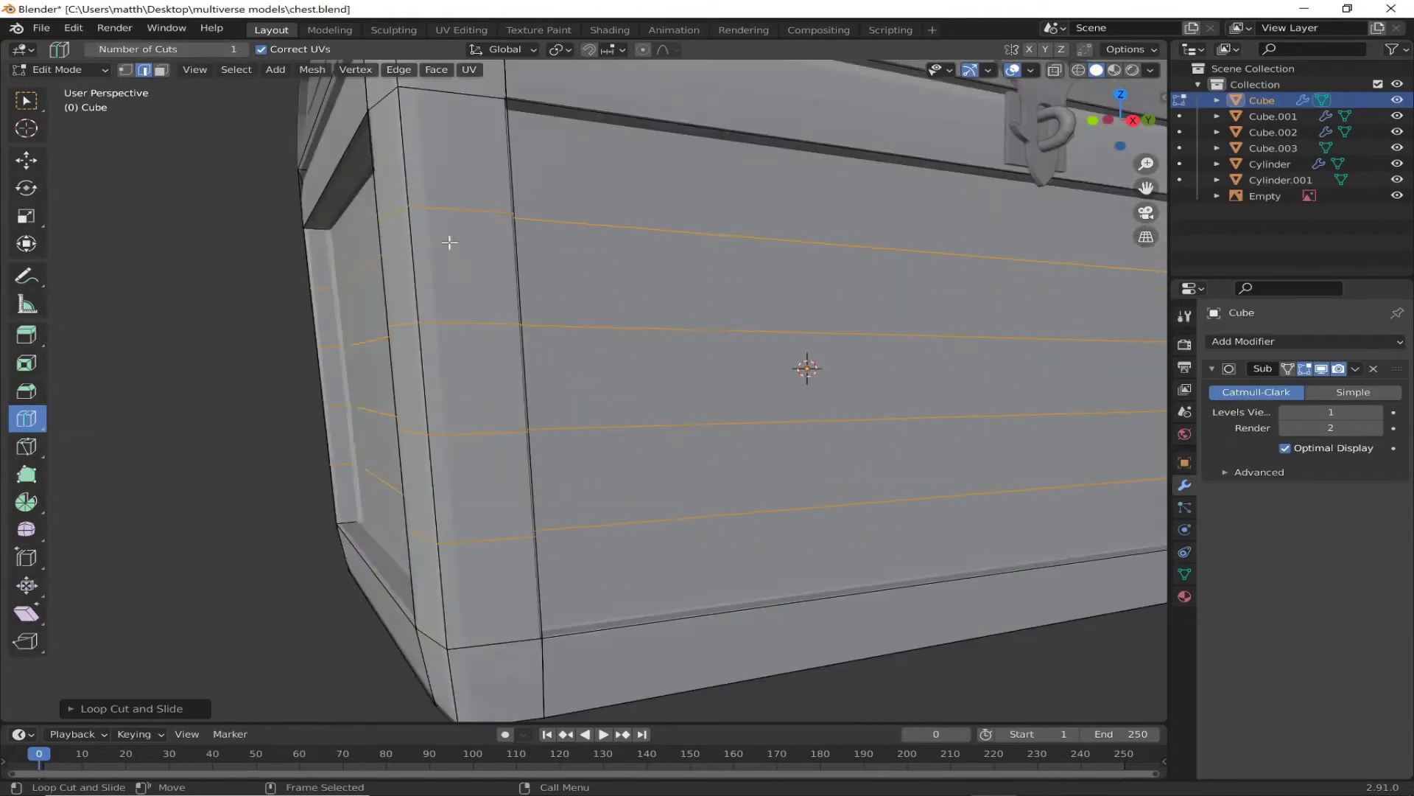
drag(415, 300, 444, 525)
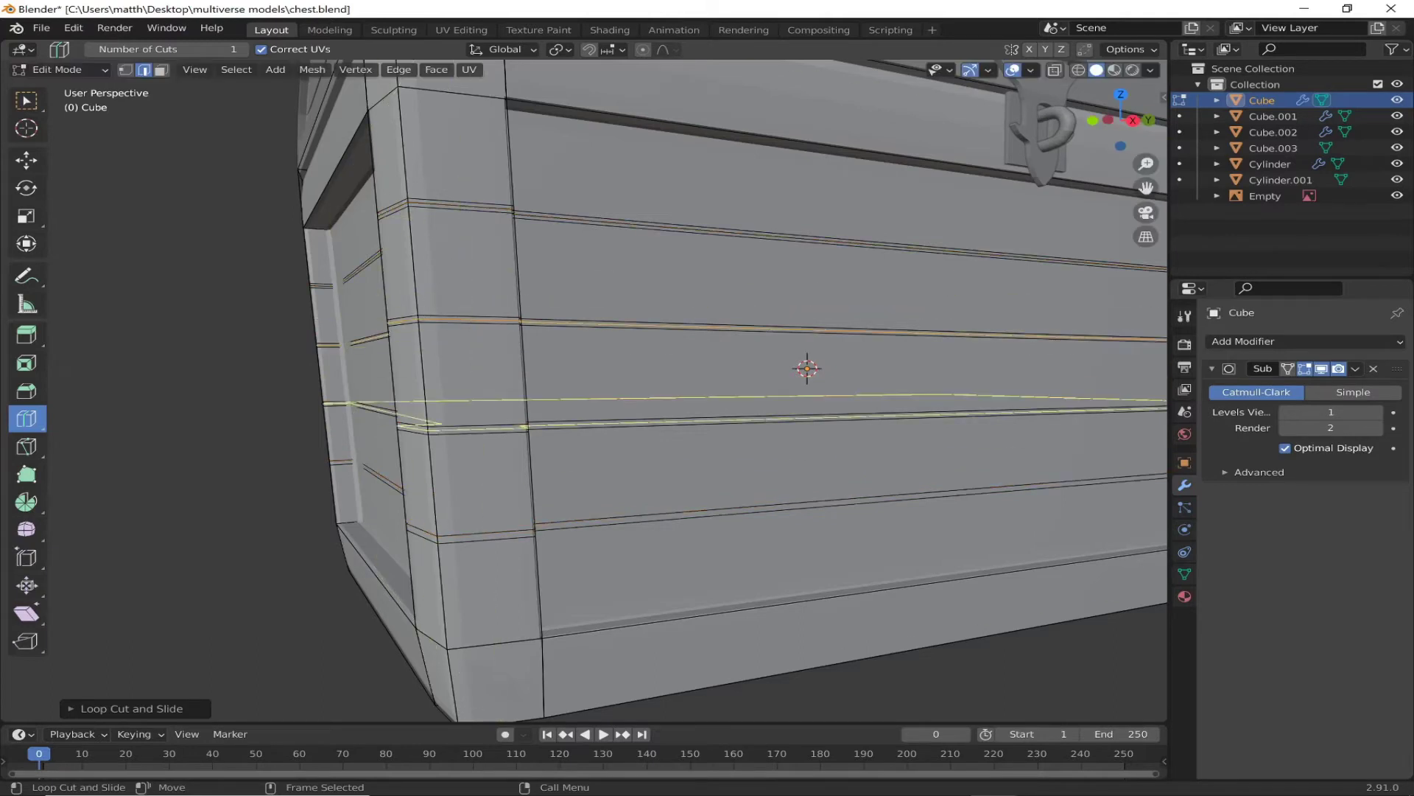
Step: Select a new groove edge and inspect it from the front view with X-ray toggled
key(shift+space)
key(g)
click(660, 517)
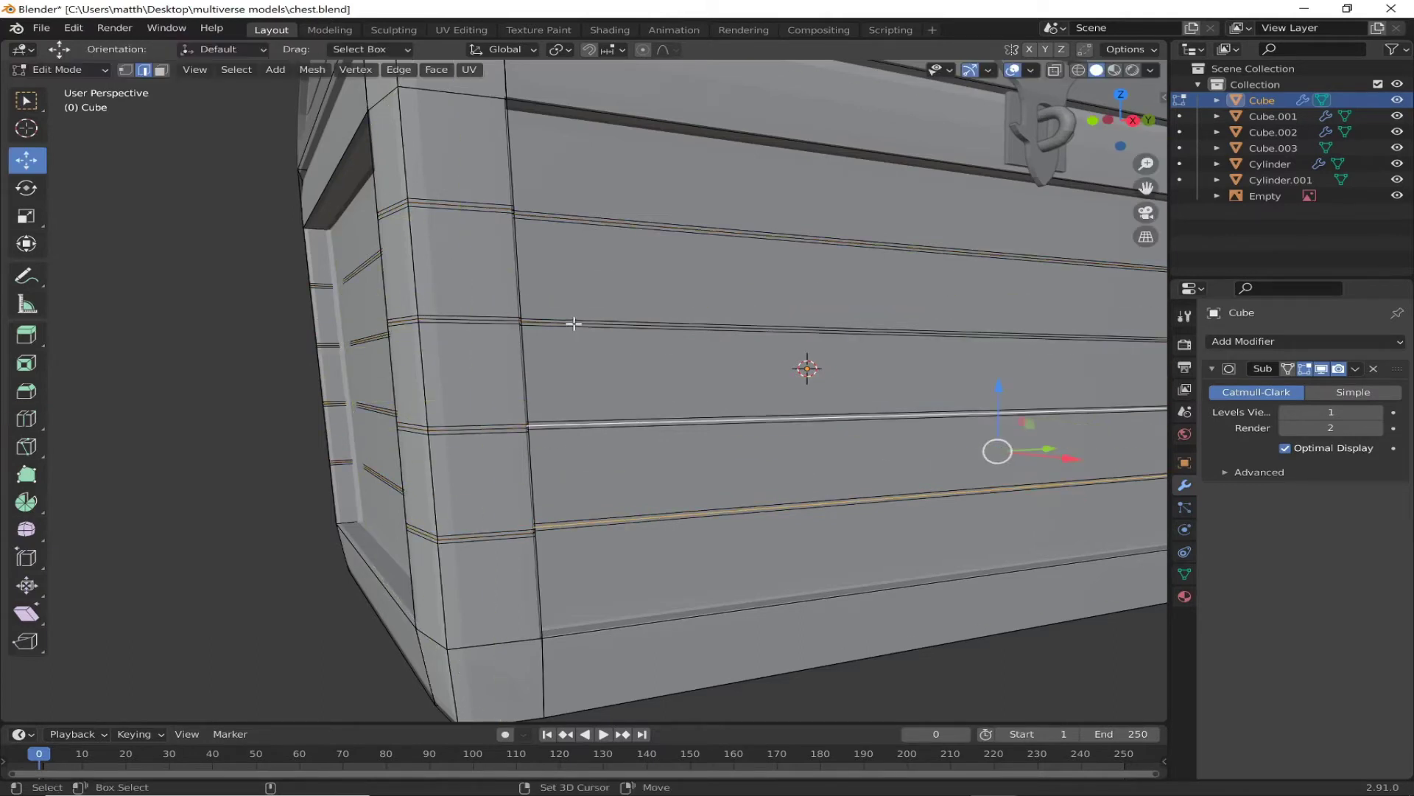
key(KP_1)
click(1078, 69)
middle_drag(662, 332, 399, 268)
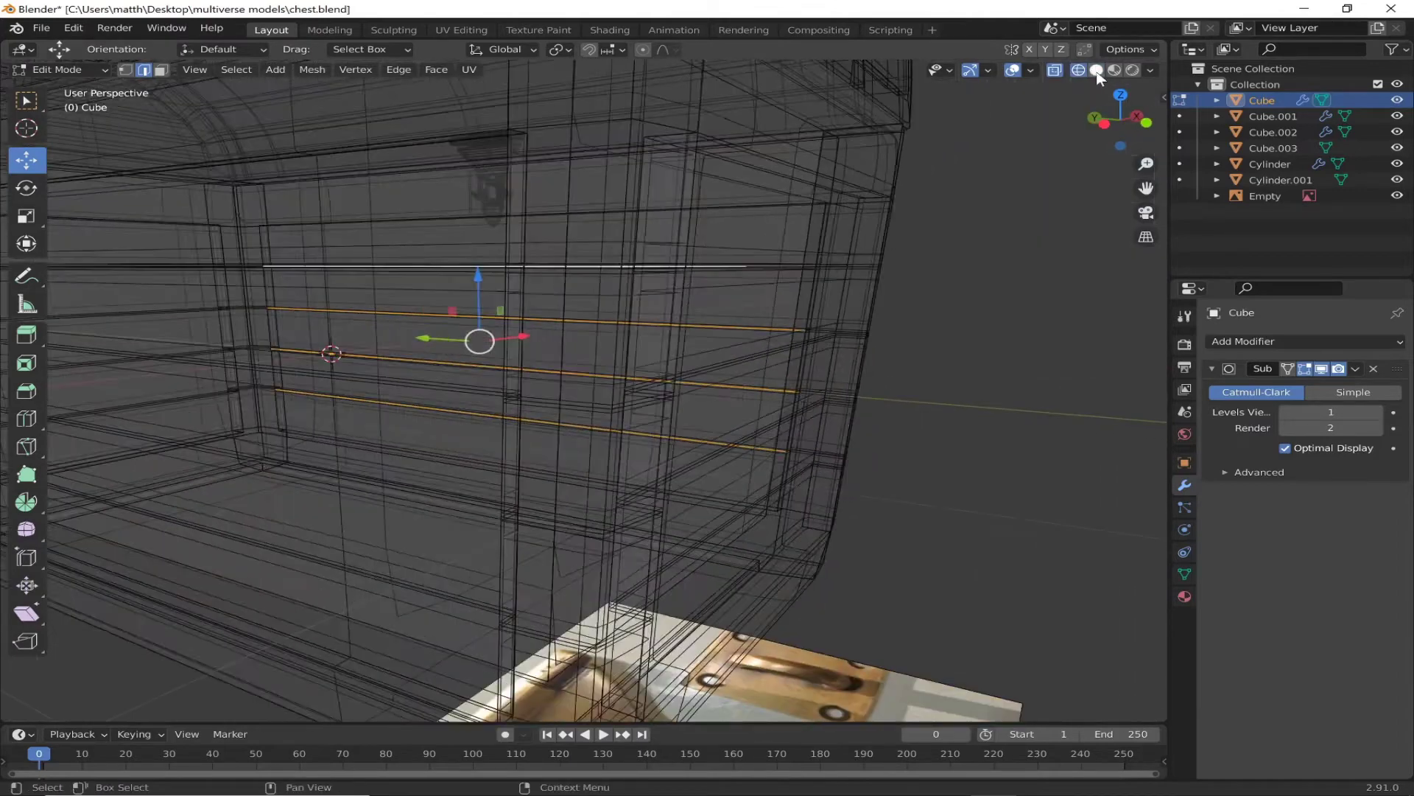
key(shift+z)
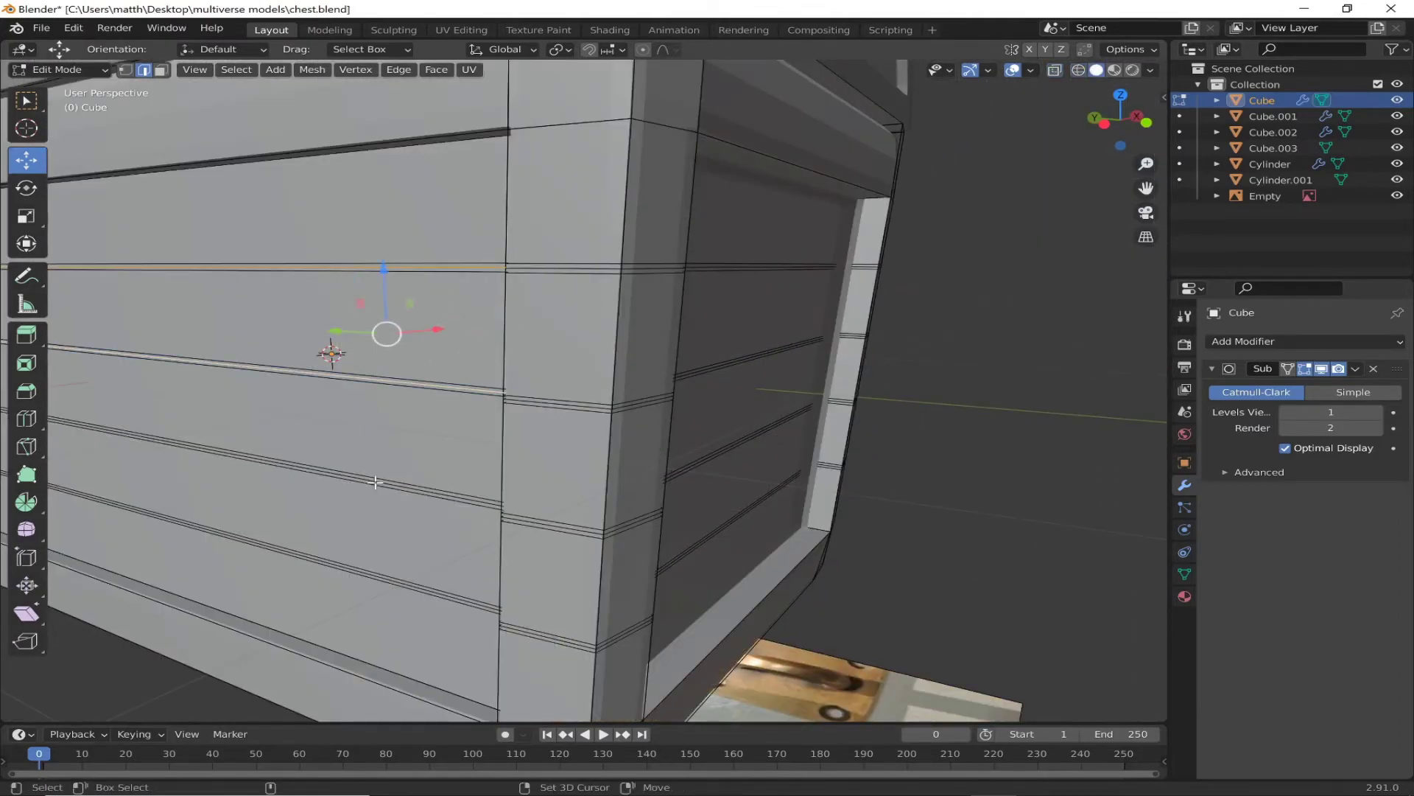
Step: In front X-ray view, scale the groove edges inward
key(KP_1)
scroll(641, 347, up, 4)
key(shift+z)
key(s)
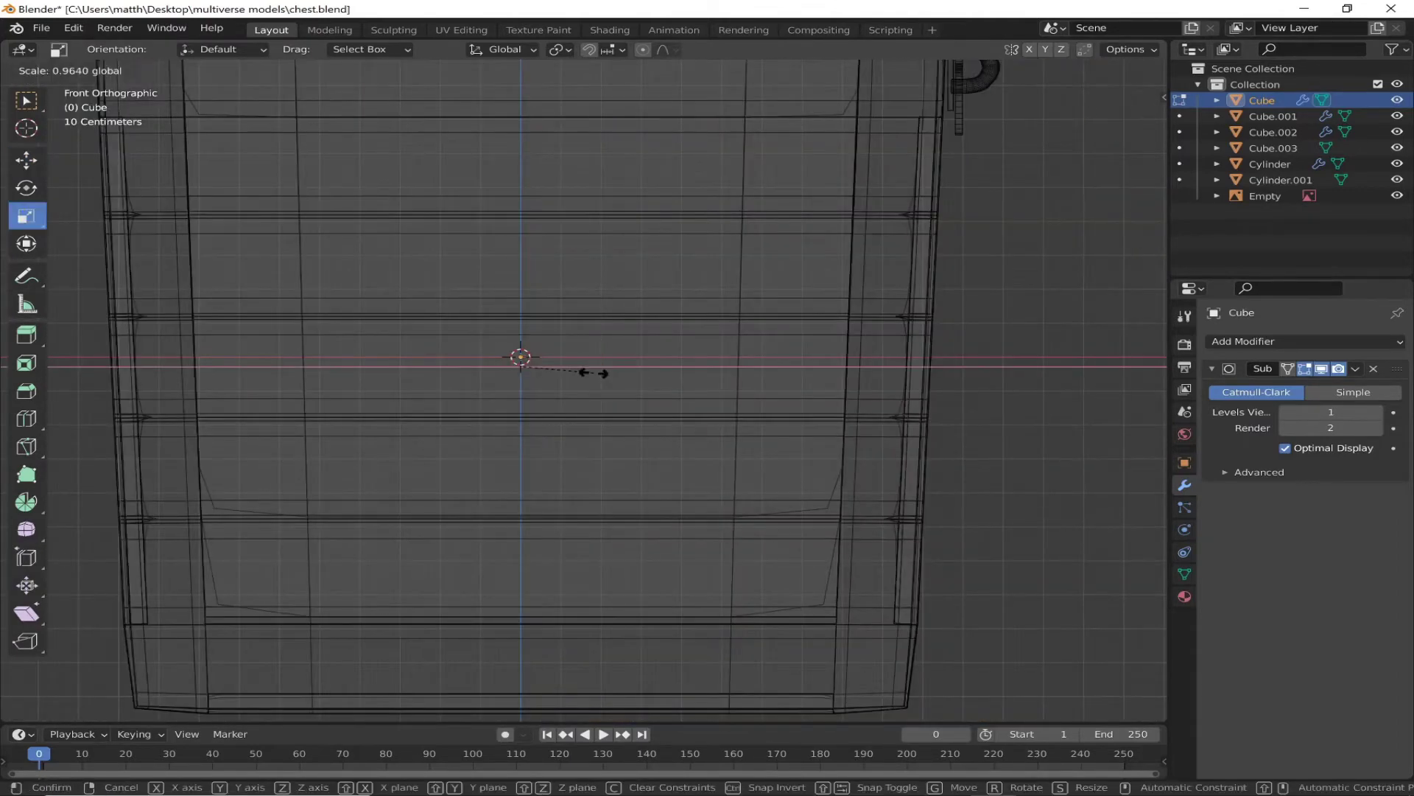
click(600, 376)
middle_drag(601, 376, 700, 258)
key(shift+z)
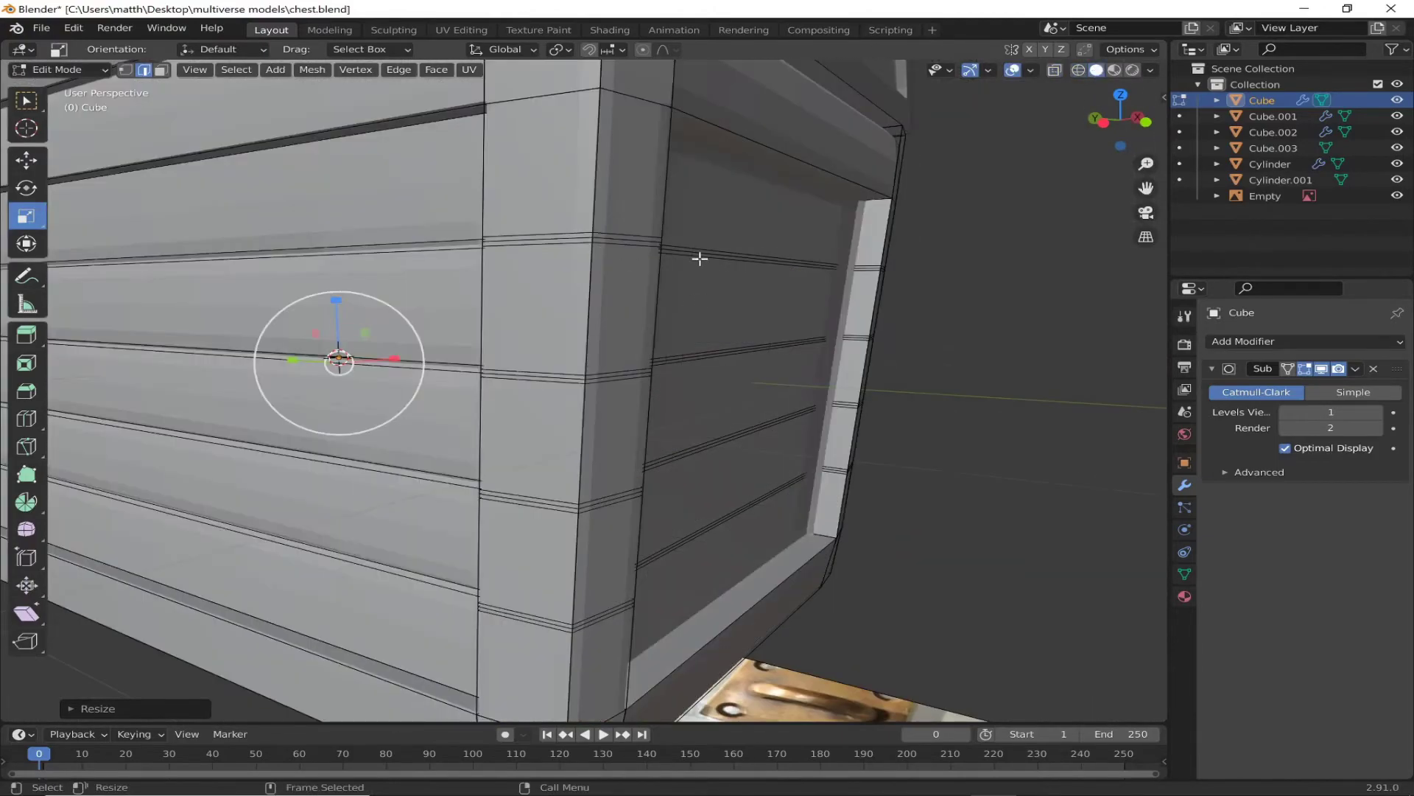
Step: Sink the groove edges by moving them along the Y axis on the side panel
shift+middle_drag(698, 357, 695, 452)
scroll(587, 381, up, 3)
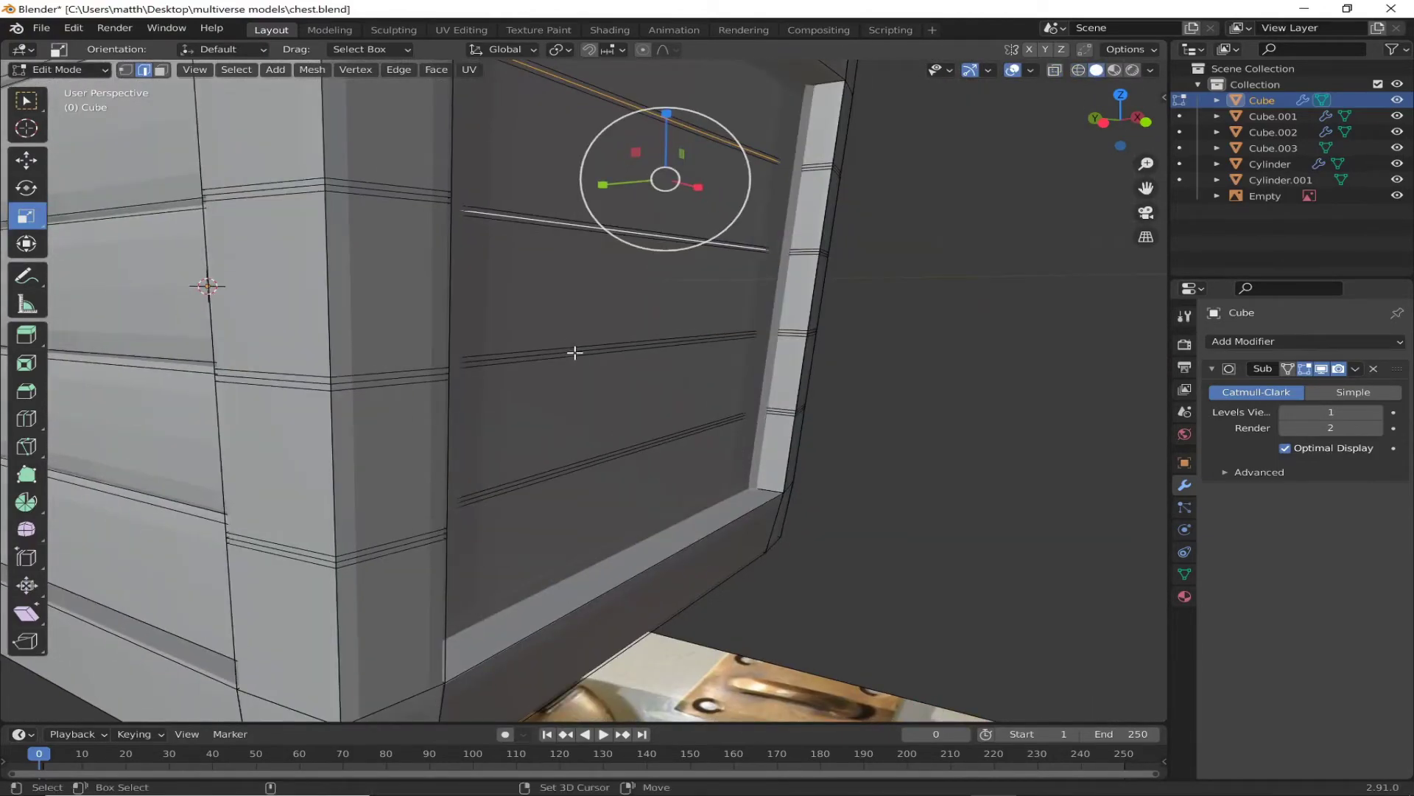
middle_drag(661, 340, 530, 404)
key(g)
key(y)
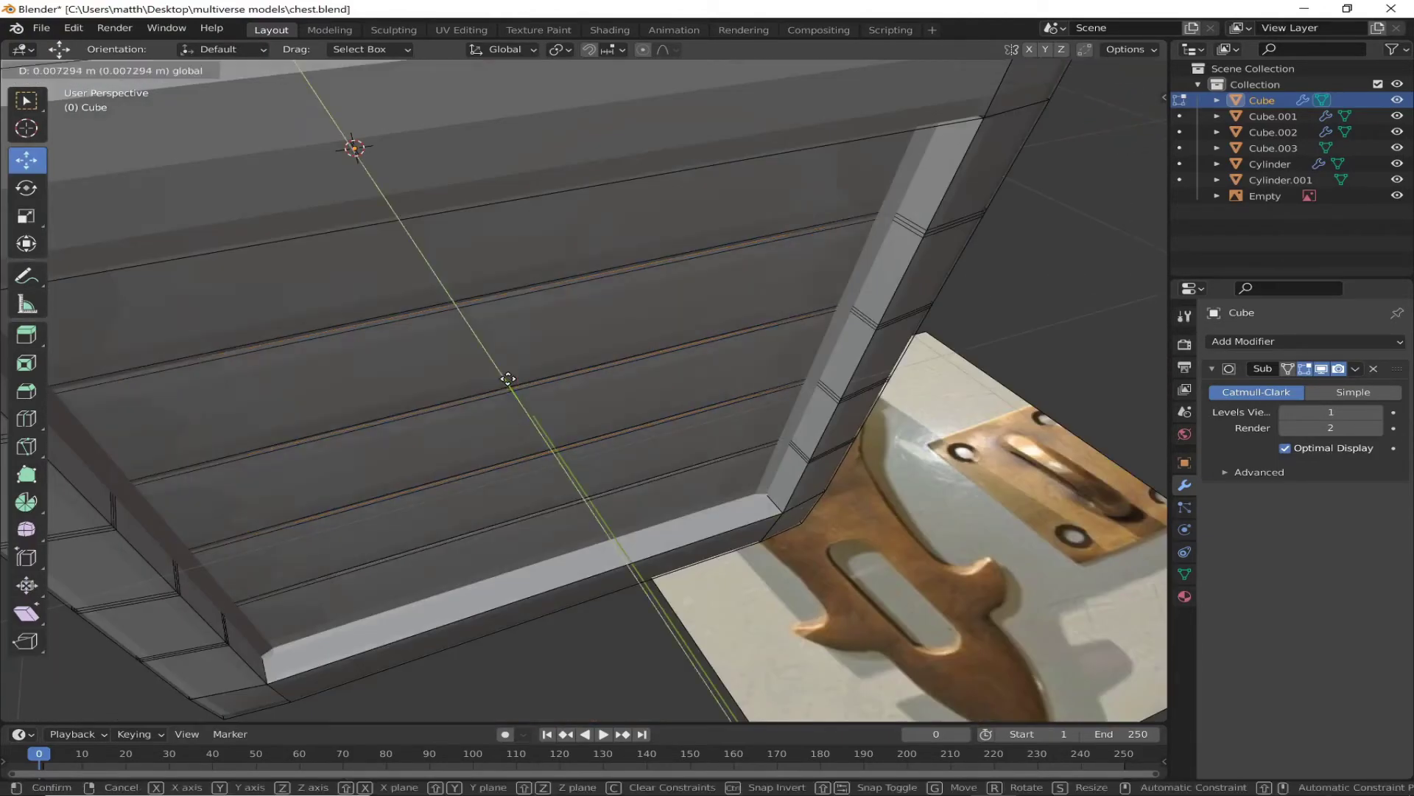
click(508, 379)
Step: Add another loop cut at the chest corner, checking the whole chest before re-entering Edit Mode
click(26, 418)
middle_drag(516, 353, 353, 316)
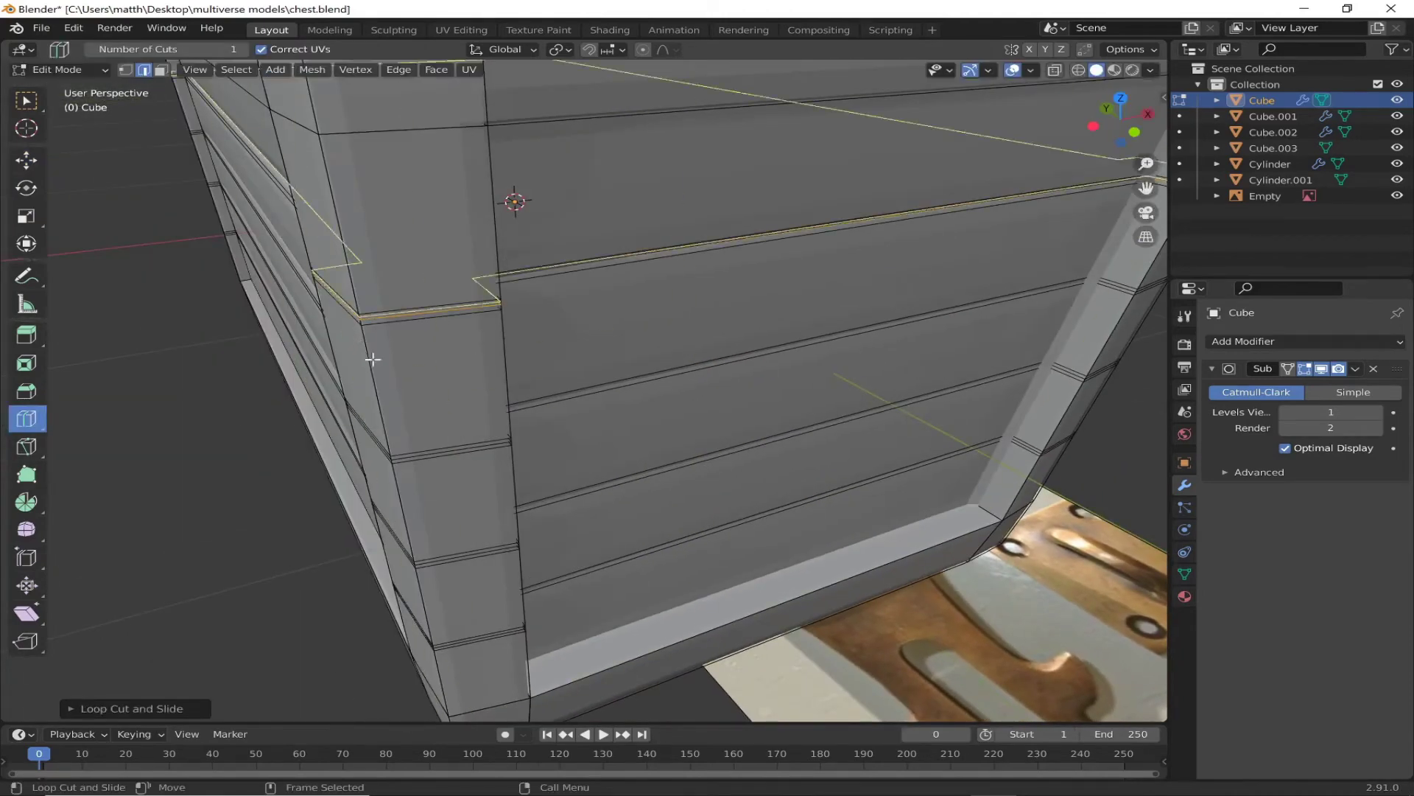
scroll(372, 359, down, 3)
scroll(482, 425, up, 3)
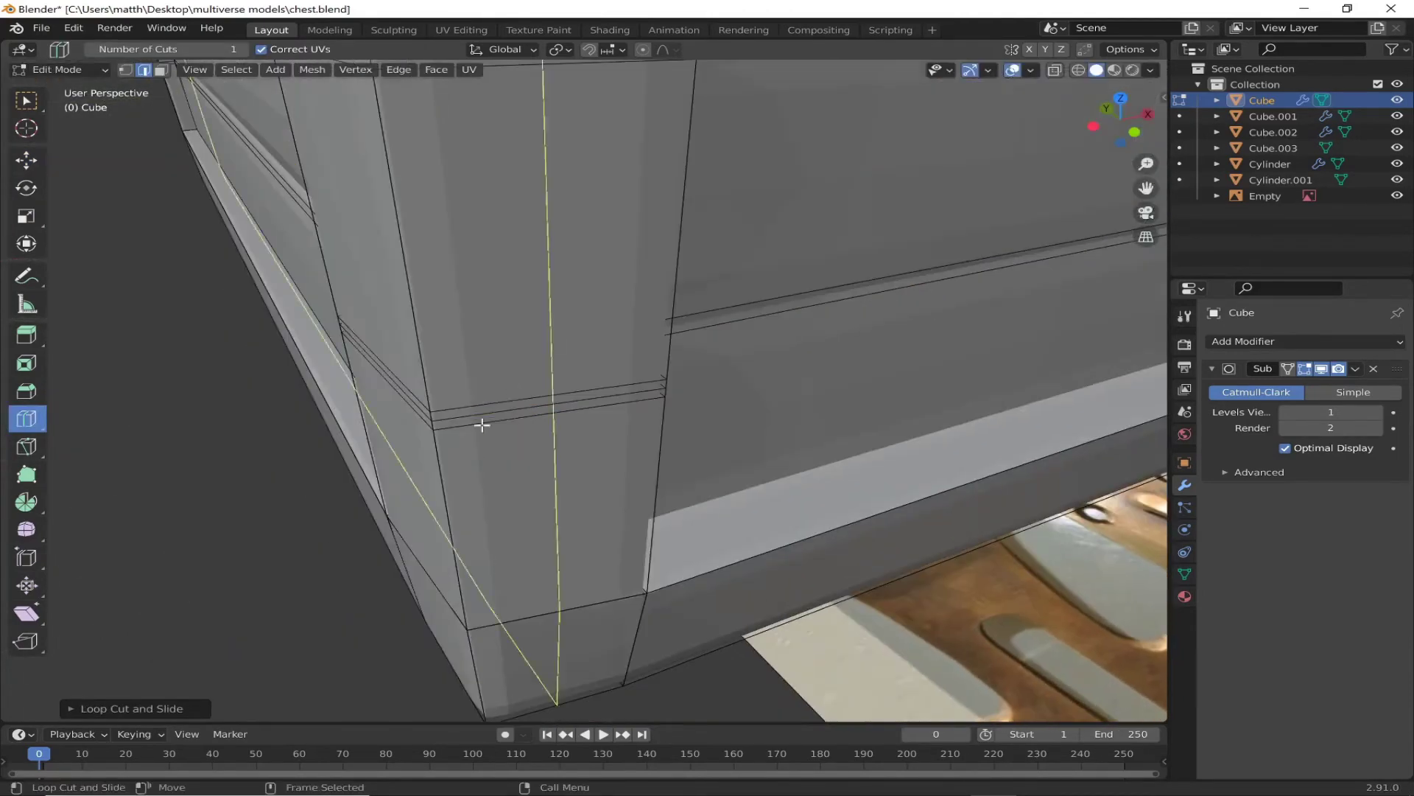
scroll(482, 425, down, 2)
scroll(481, 425, down, 3)
key(Tab)
mouse_move(482, 425)
middle_down()
mouse_move(248, 445)
mouse_move(520, 542)
mouse_move(489, 516)
middle_up()
middle_drag(784, 438, 897, 478)
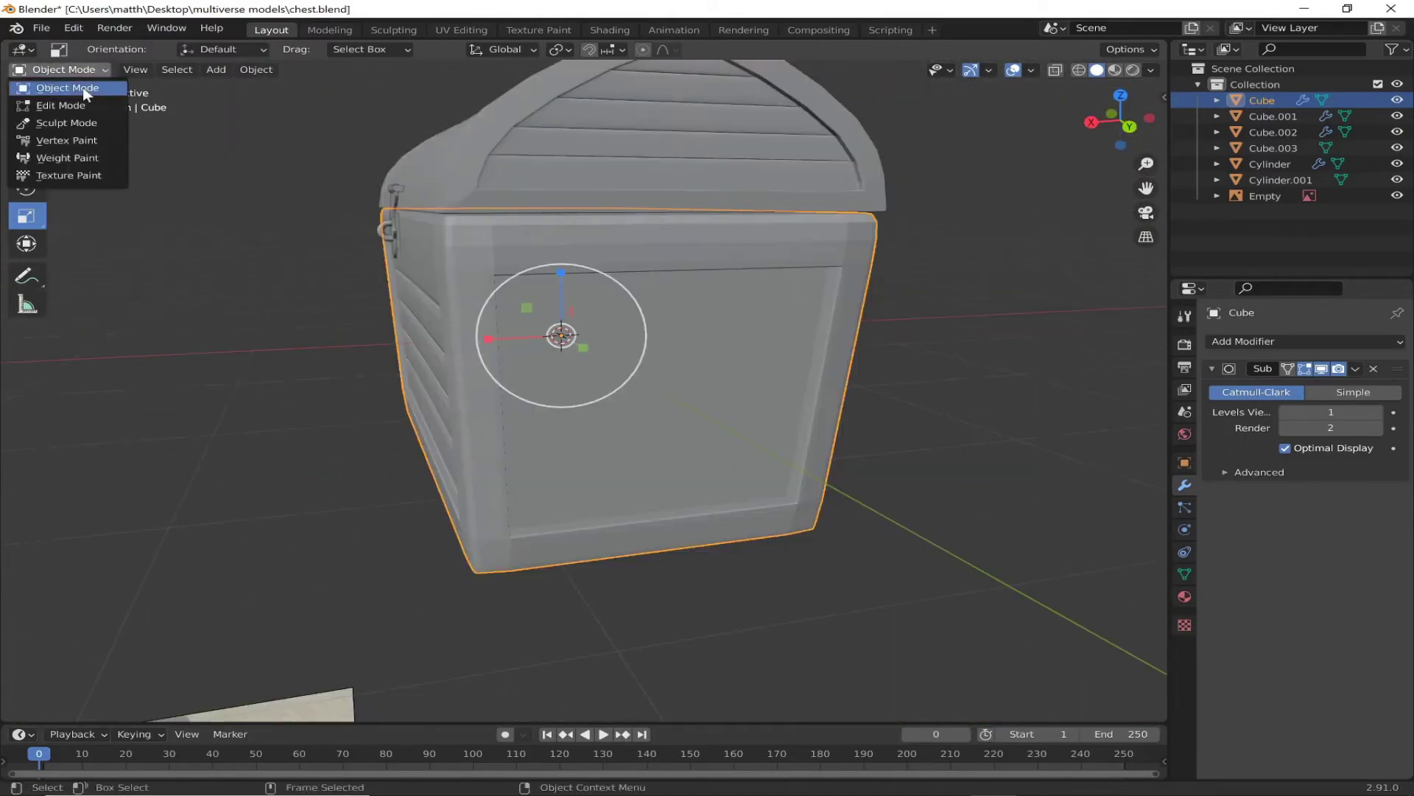
click(61, 105)
mouse_move(663, 332)
middle_down()
mouse_move(845, 271)
mouse_move(515, 294)
middle_up()
Step: Add edge loops inside the chest and lengthwise along its underside
click(26, 417)
drag(442, 331, 379, 356)
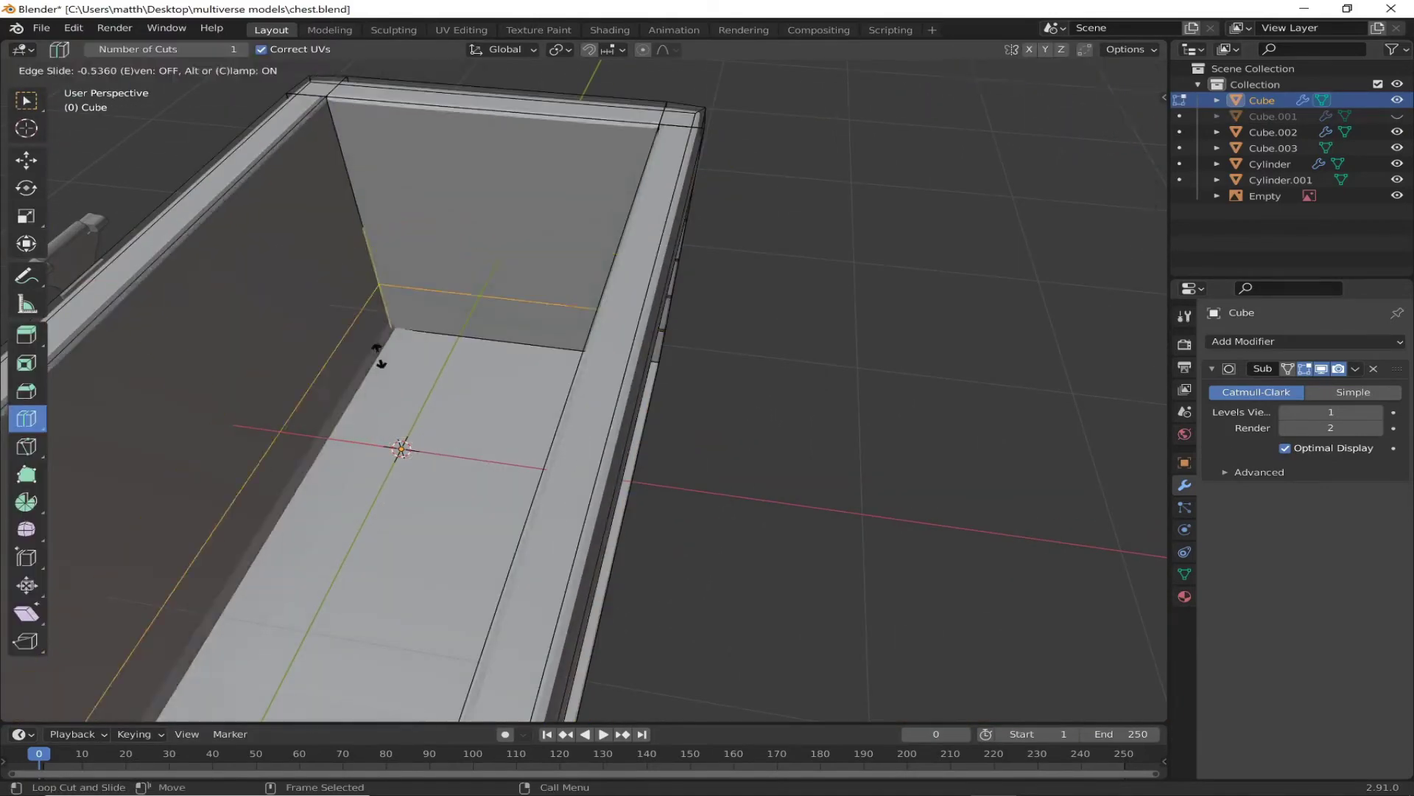
click(379, 356)
mouse_move(379, 355)
middle_down()
mouse_move(830, 518)
mouse_move(584, 641)
mouse_move(448, 562)
mouse_move(441, 530)
middle_up()
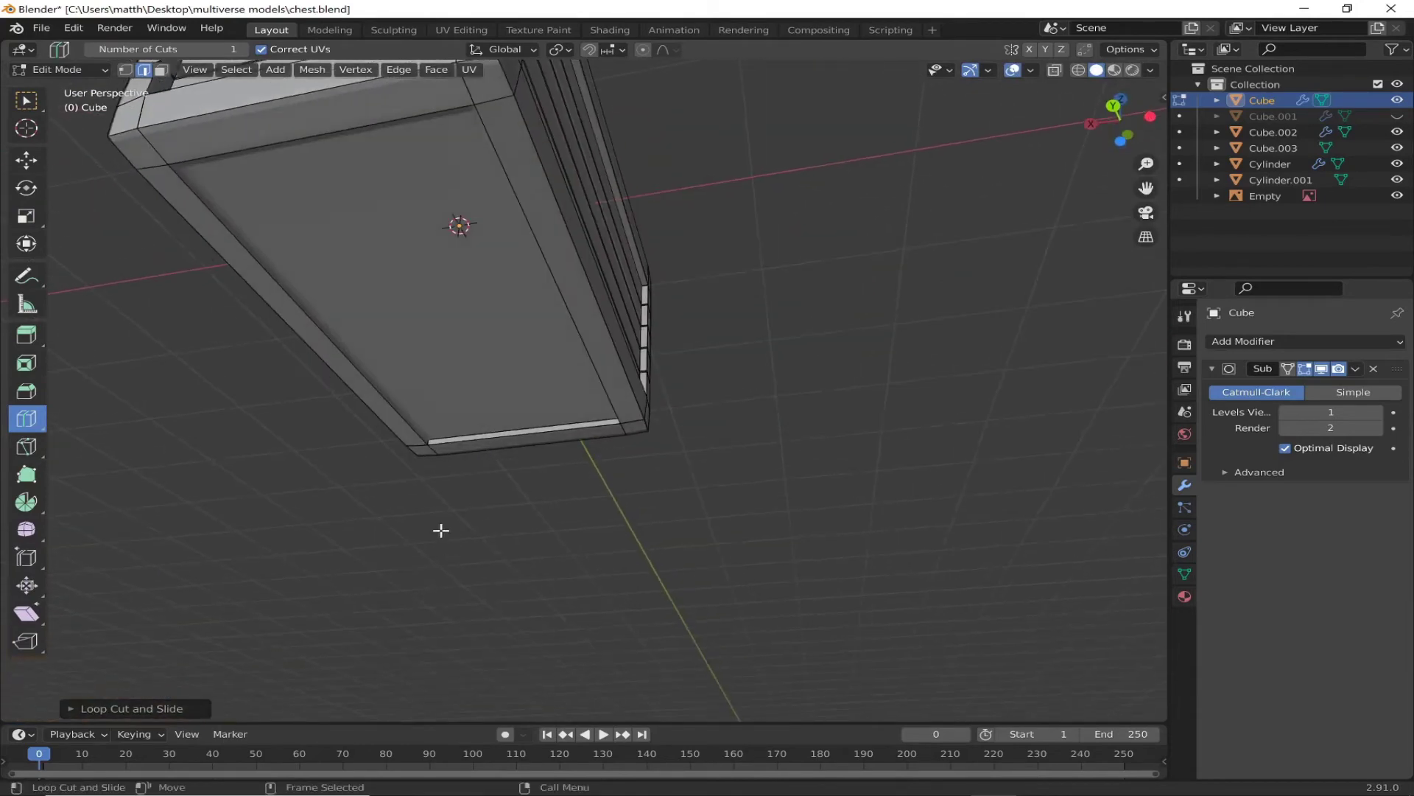
mouse_move(534, 317)
middle_down()
mouse_move(427, 401)
mouse_move(530, 271)
middle_up()
mouse_move(536, 280)
mouse_down()
mouse_move(265, 127)
mouse_move(372, 113)
mouse_up()
drag(554, 110, 479, 86)
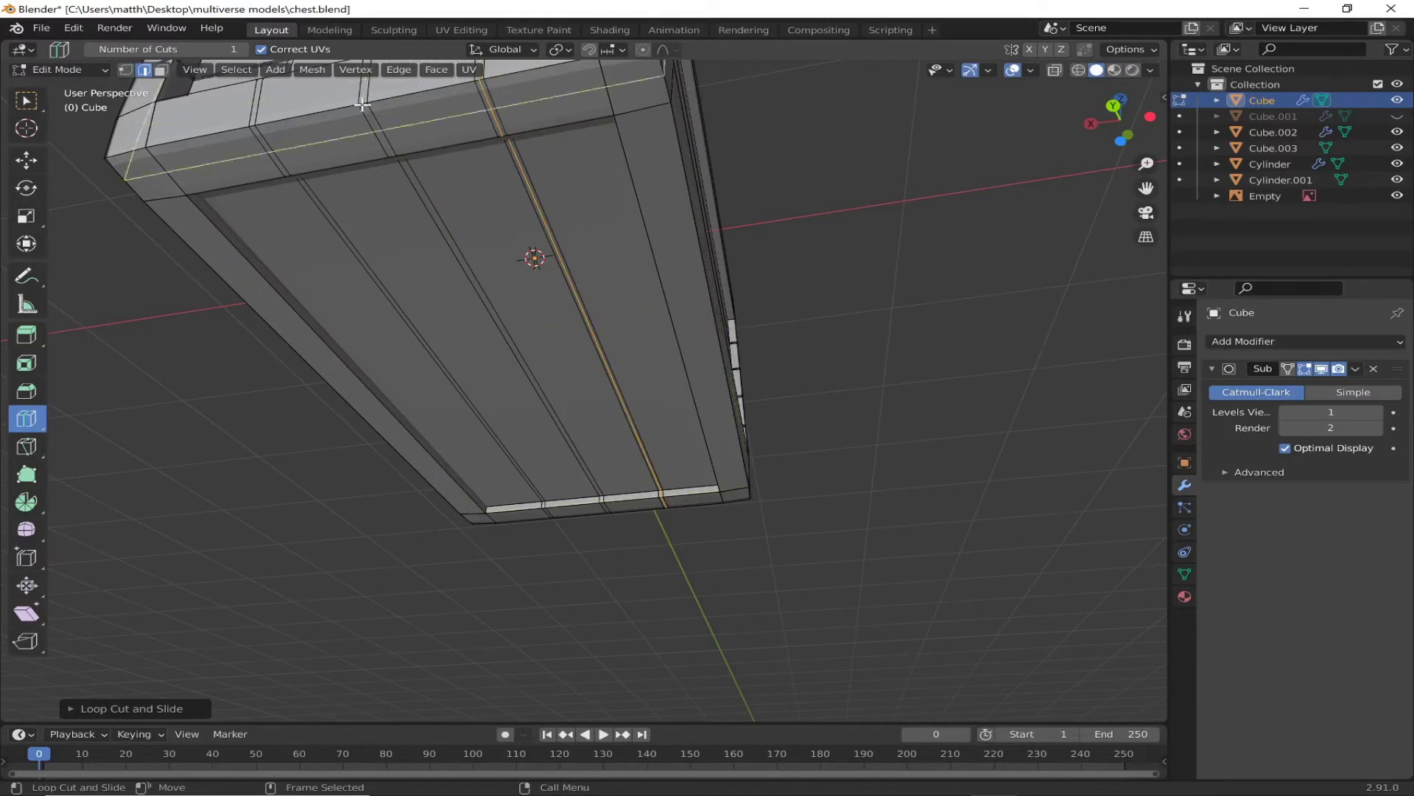
Step: Push the underside edges inward along Z into grooves, then add two more underside loops
scroll(317, 228, up, 3)
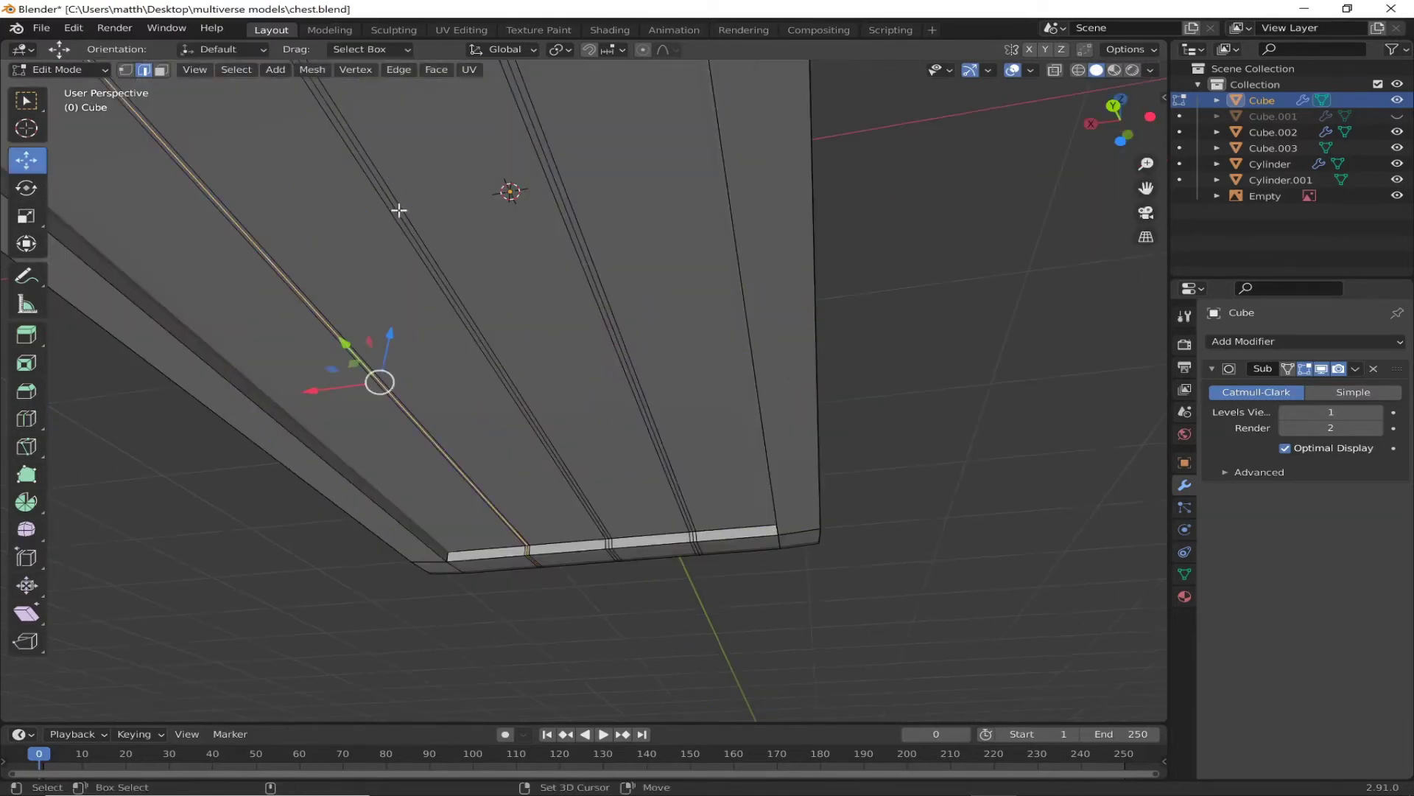
scroll(560, 209, up, 2)
key(g)
key(z)
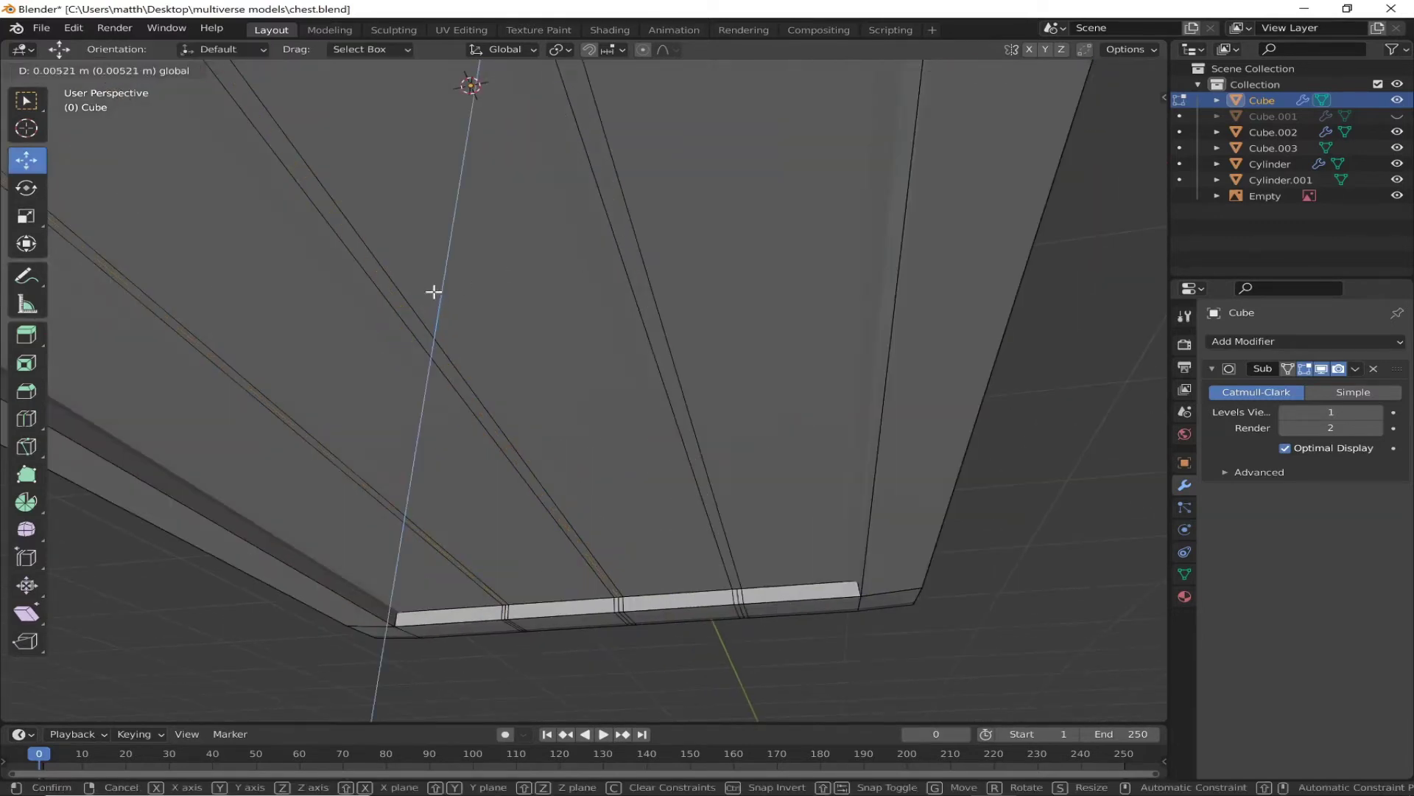
click(434, 292)
click(622, 594)
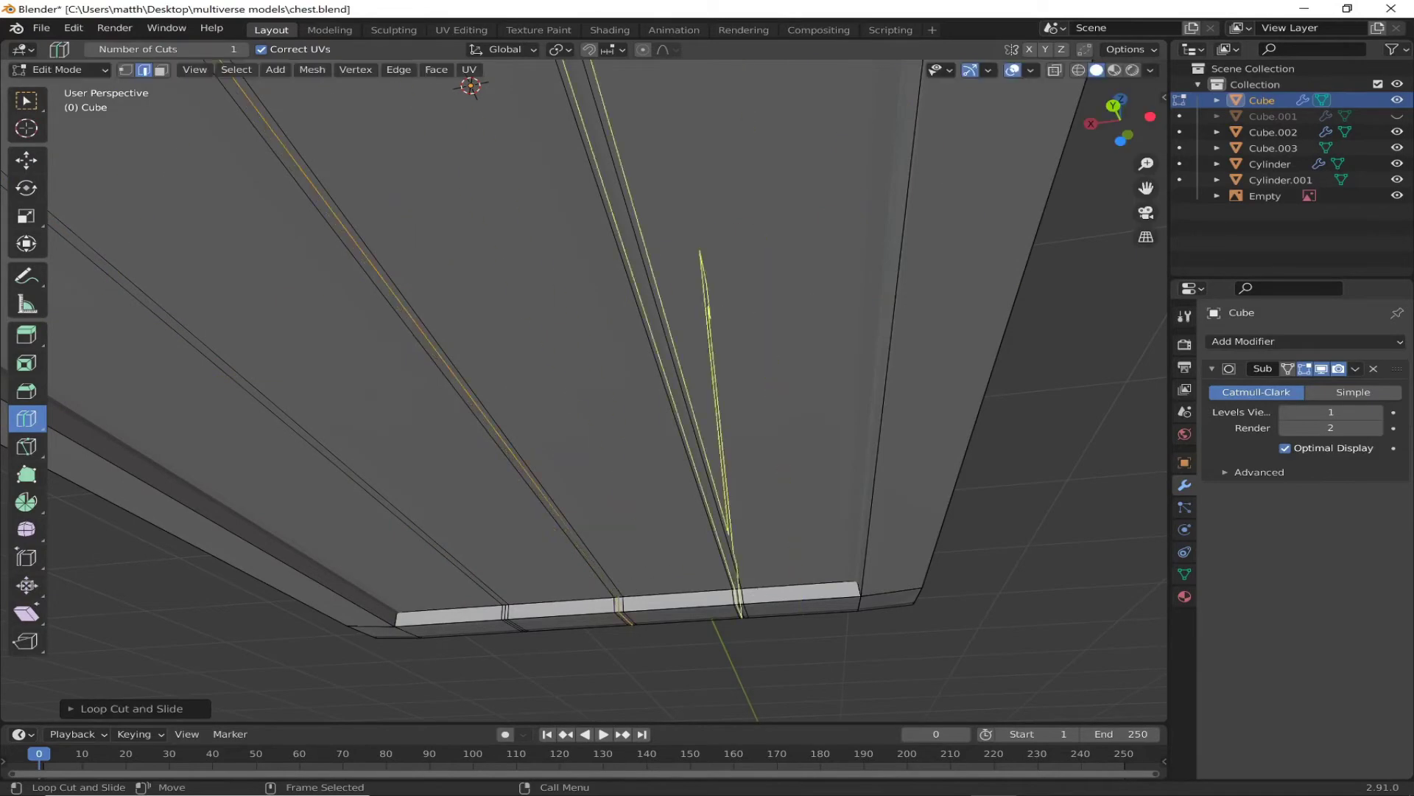
click(736, 598)
Step: Inspect the chest compartment from Object Mode, then resume editing the body mesh
scroll(516, 590, down, 3)
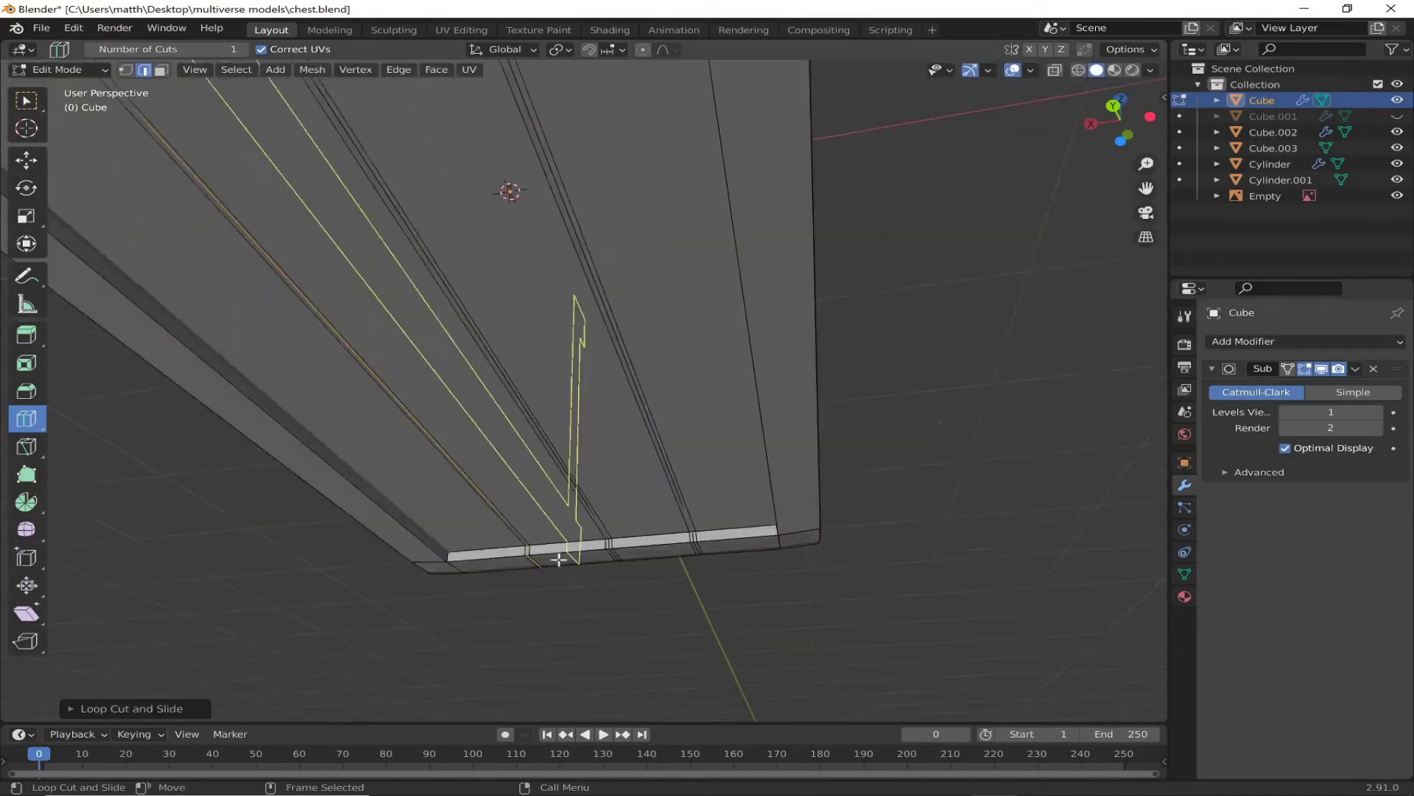
key(Tab)
scroll(673, 530, down, 4)
middle_drag(673, 530, 629, 587)
scroll(512, 647, up, 3)
mouse_move(508, 647)
middle_down()
mouse_move(682, 361)
mouse_move(737, 482)
middle_up()
key(Tab)
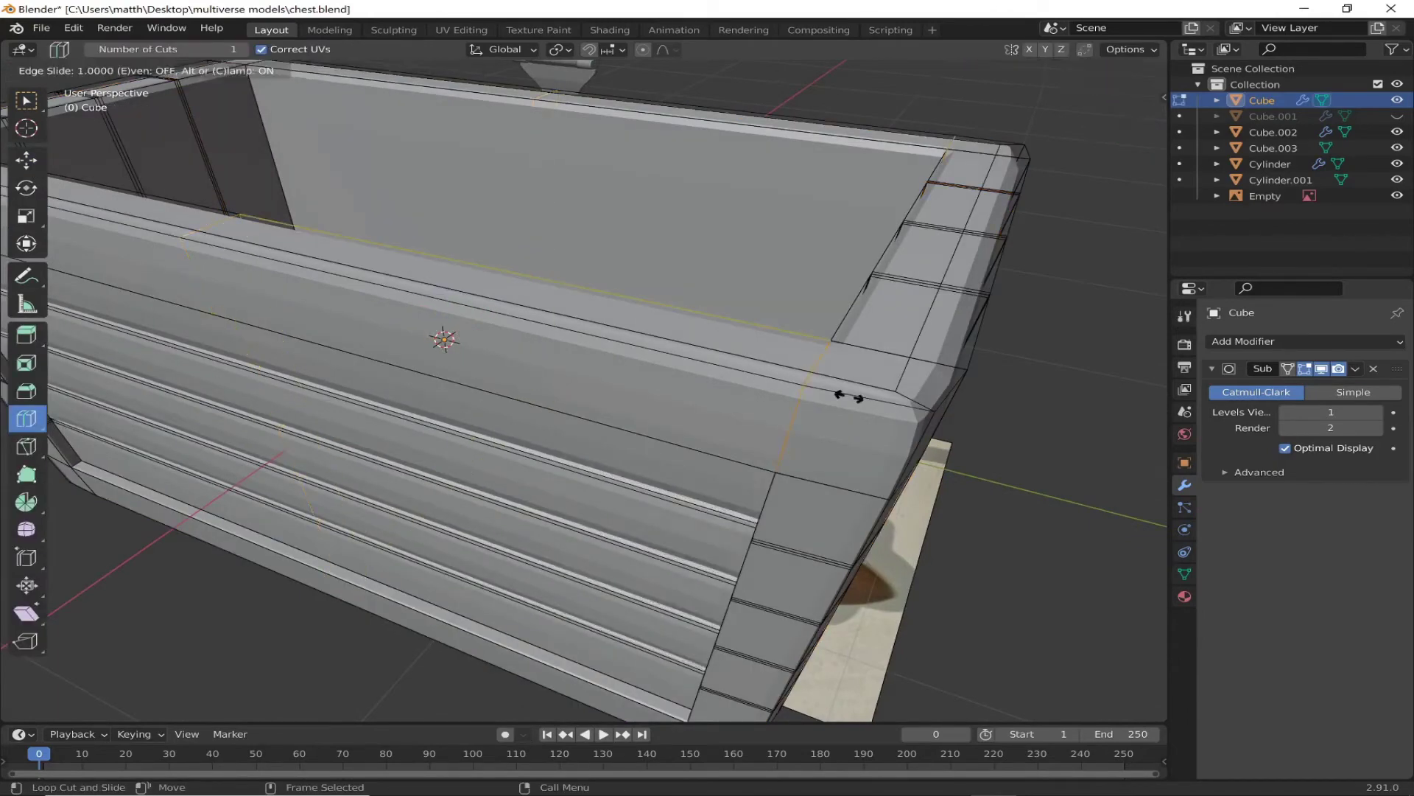
Step: Add an edge loop on the body and view the back panel in Back Orthographic
middle_drag(844, 395, 418, 299)
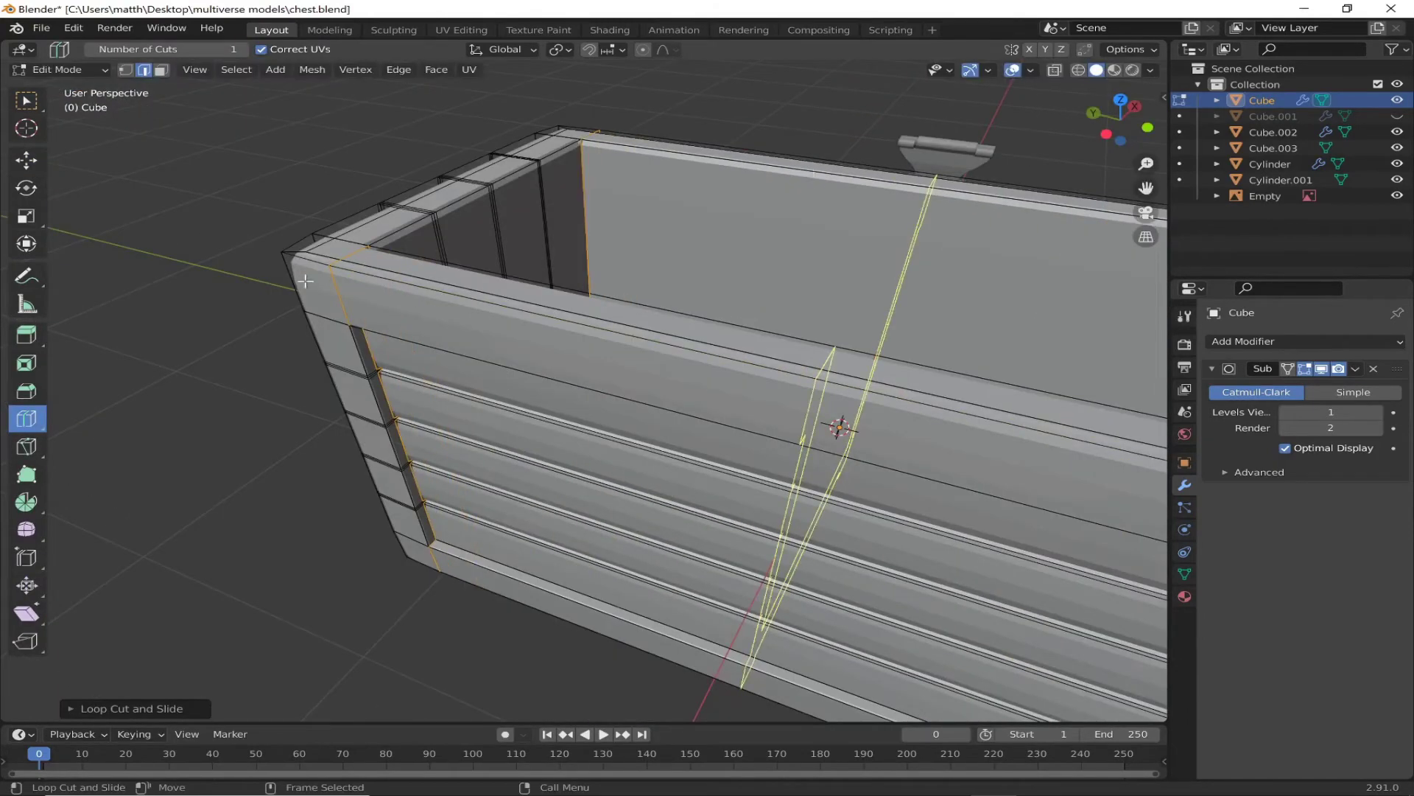
middle_drag(836, 426, 543, 221)
scroll(543, 221, up, 2)
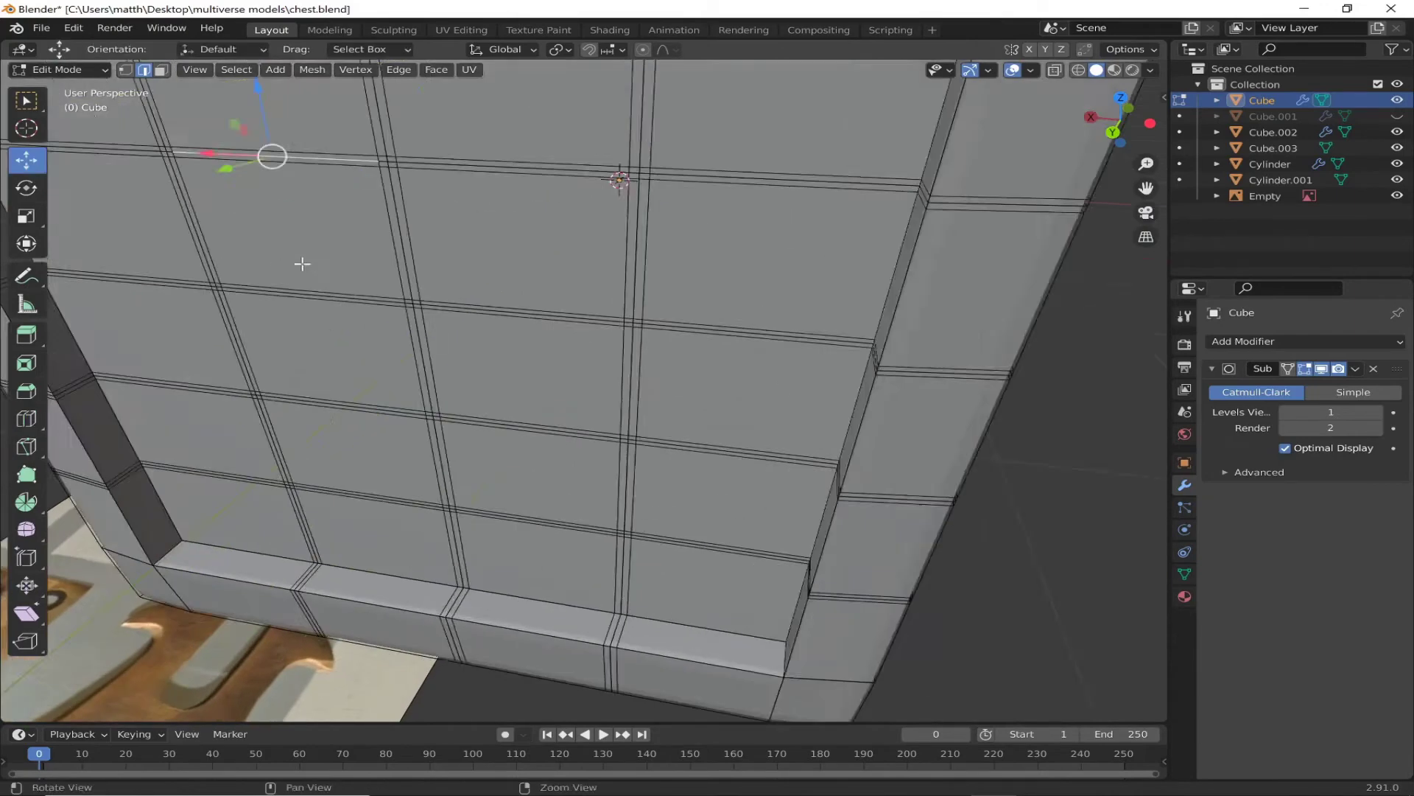
middle_drag(436, 254, 295, 190)
key(ctrl+KP_1)
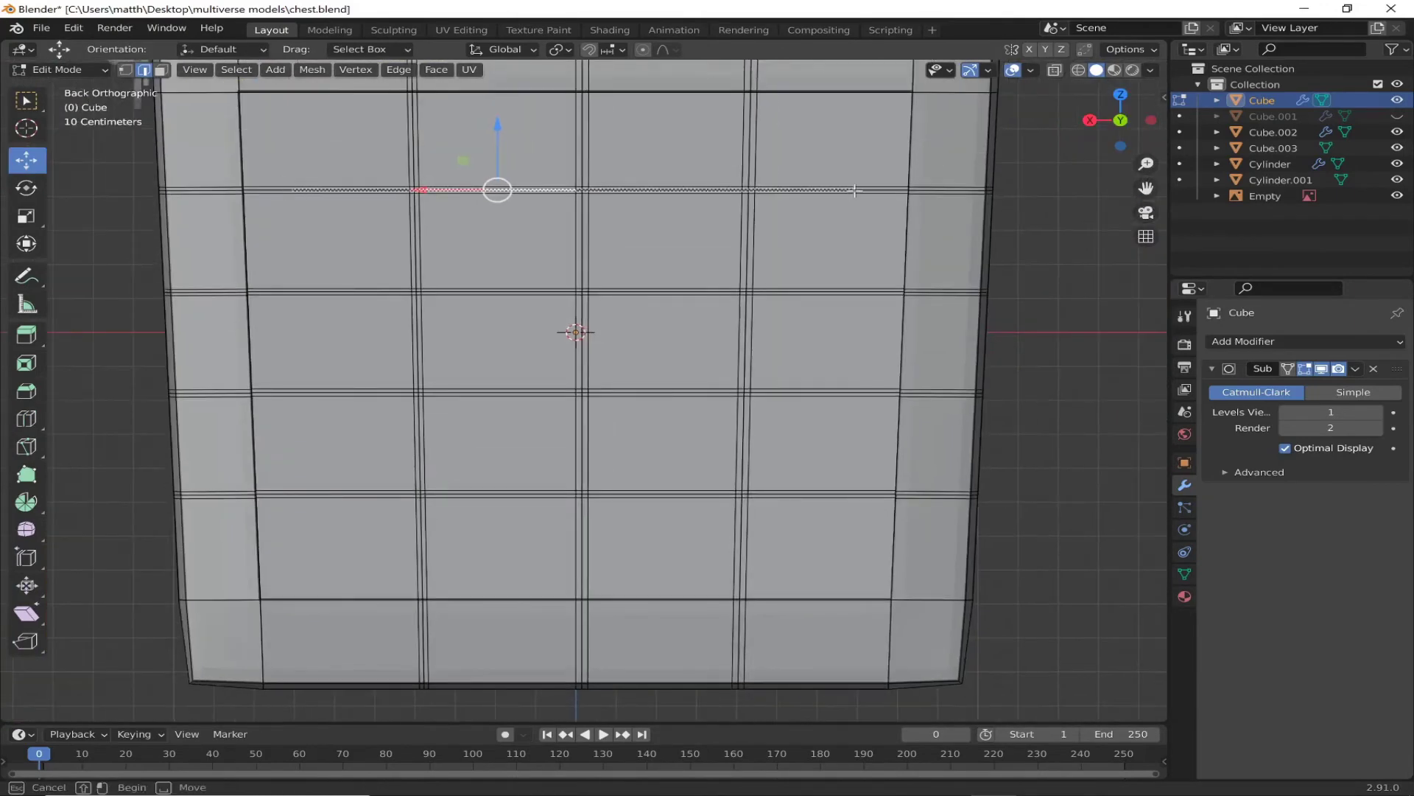
scroll(298, 152, up, 1)
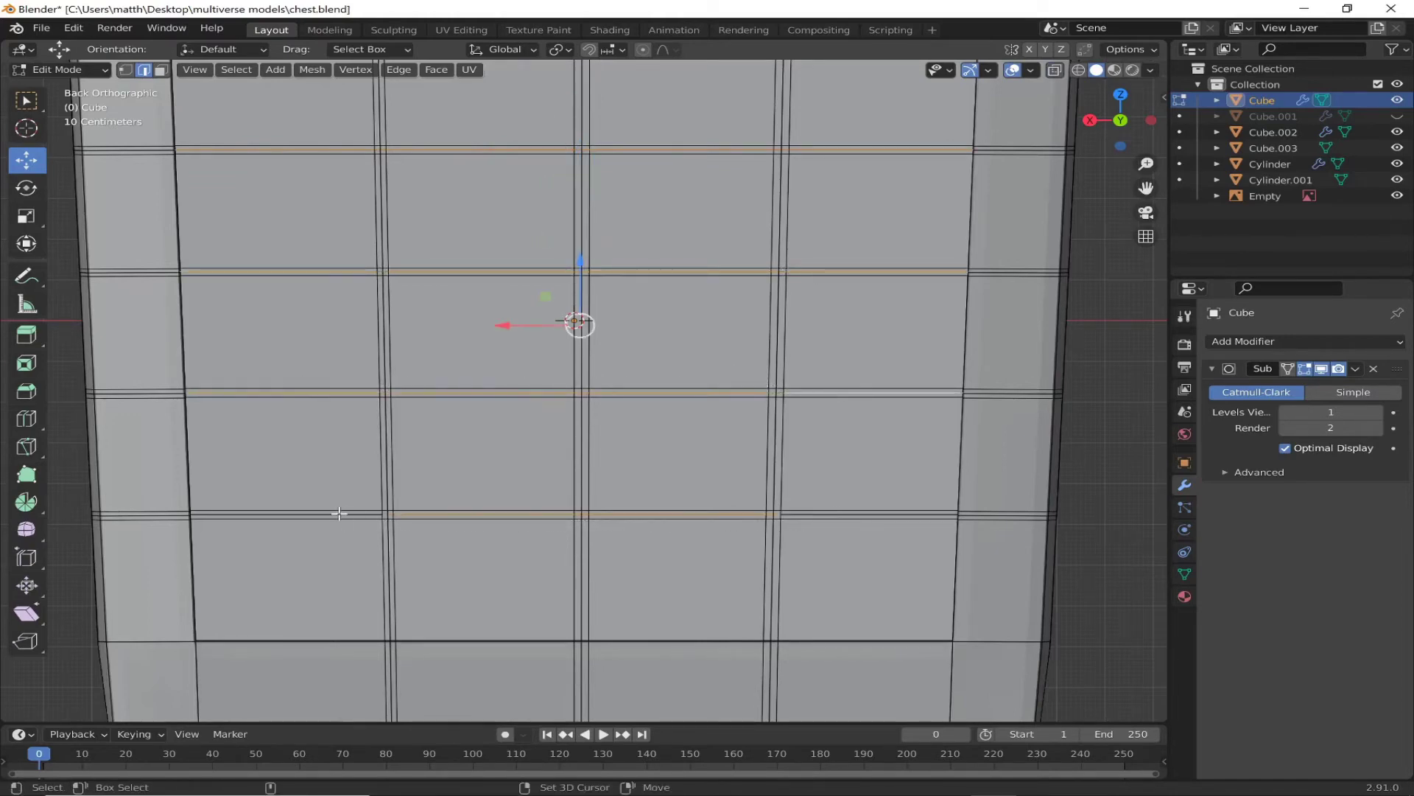
middle_drag(838, 516, 501, 470)
Step: Sink the back-panel groove edges along Y and add another loop on the back
drag(413, 366, 423, 364)
click(26, 418)
click(152, 149)
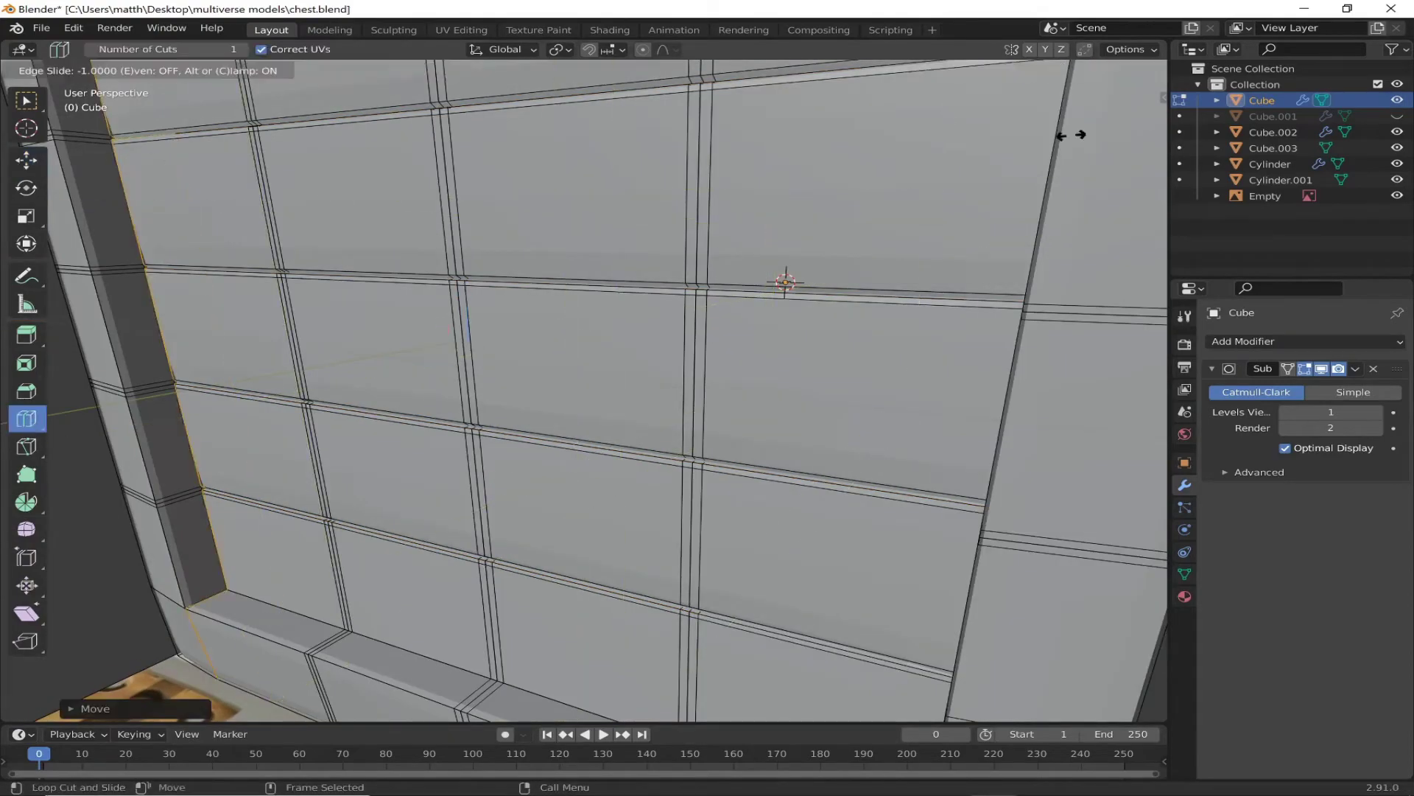
middle_drag(810, 295, 436, 316)
click(57, 69)
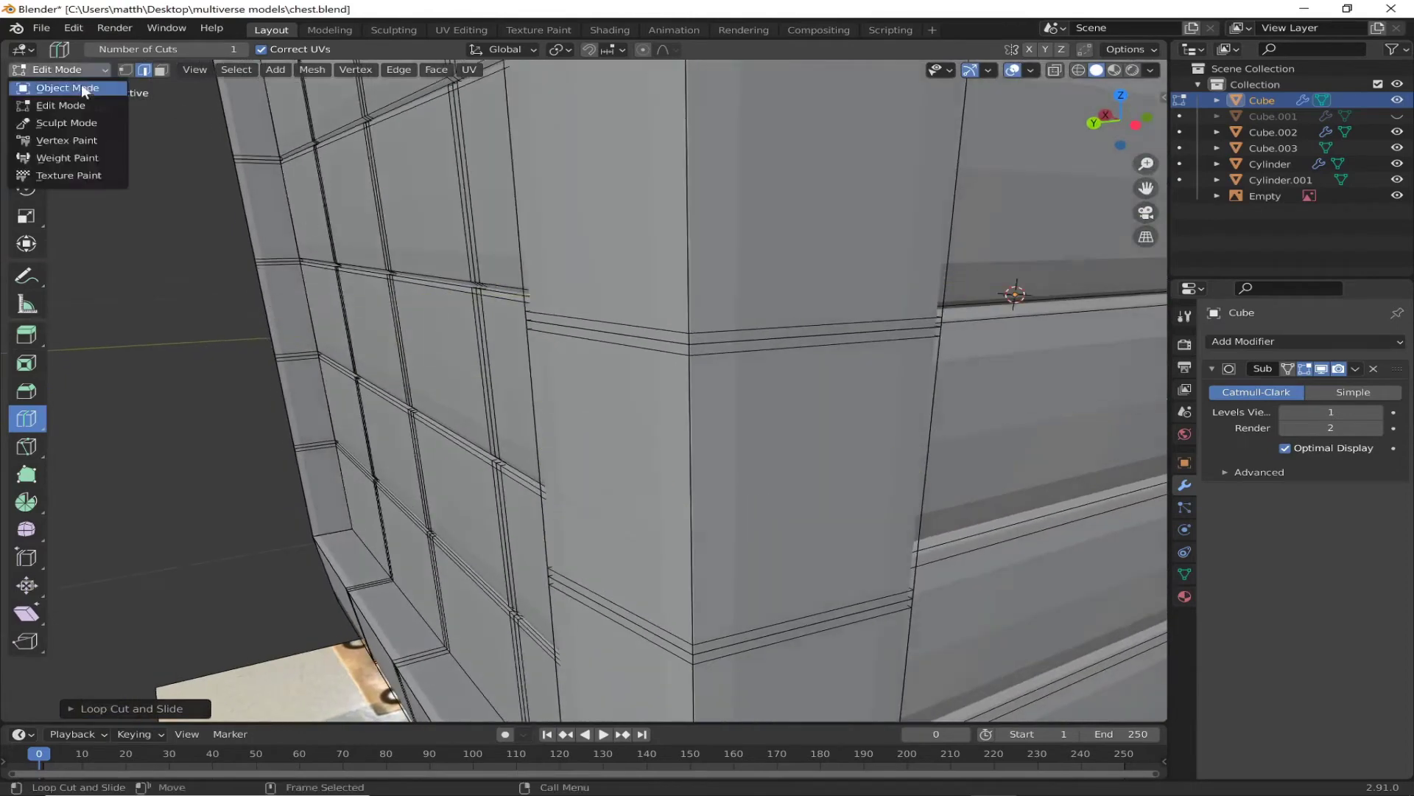
mouse_move(294, 310)
middle_down()
mouse_move(184, 287)
mouse_move(368, 274)
middle_up()
click(92, 105)
Step: Sink plank grooves into the chest's inner floor and return to Object Mode
mouse_move(147, 221)
middle_down()
mouse_move(253, 328)
mouse_move(515, 405)
middle_up()
scroll(612, 444, up, 5)
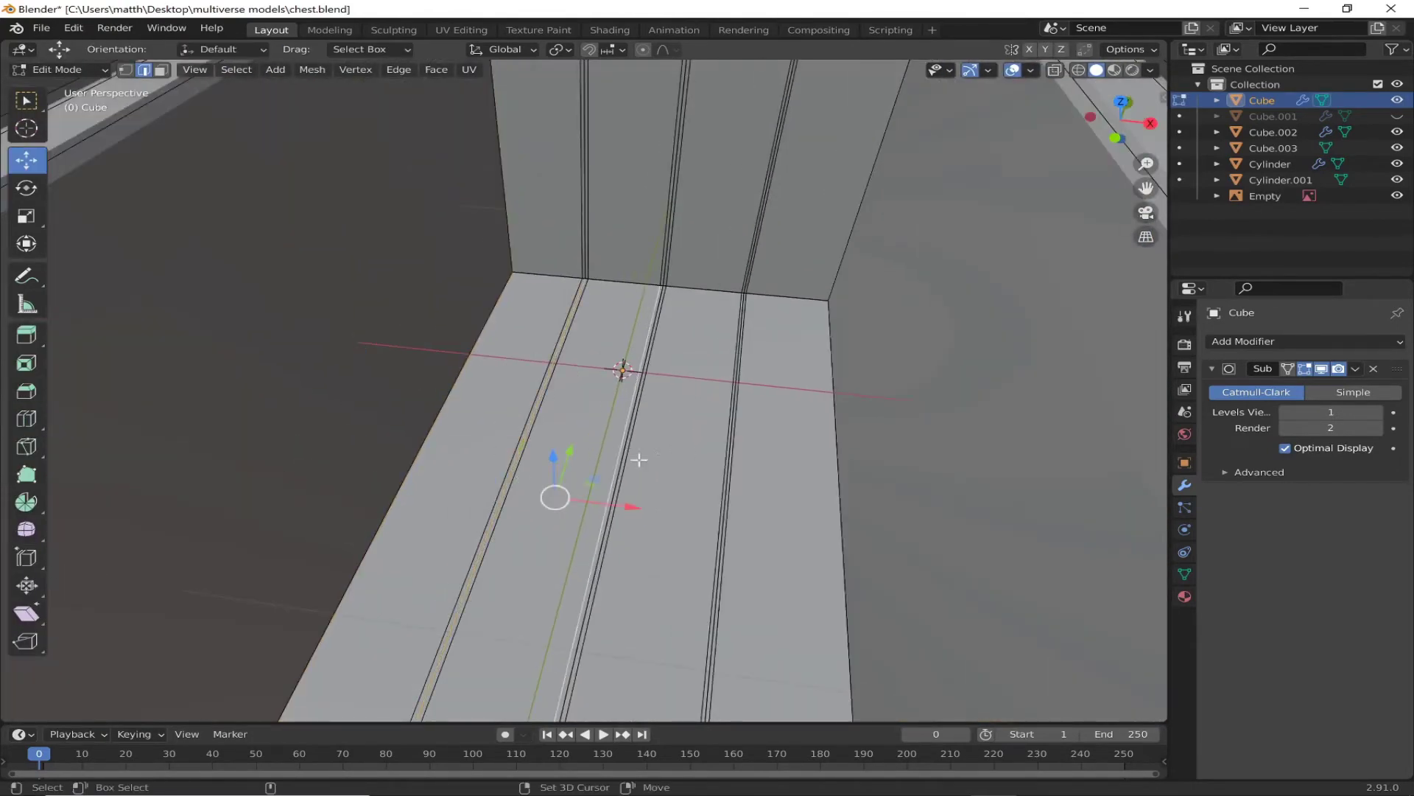
mouse_move(632, 461)
middle_down()
mouse_move(725, 489)
mouse_move(575, 428)
middle_up()
drag(575, 427, 571, 425)
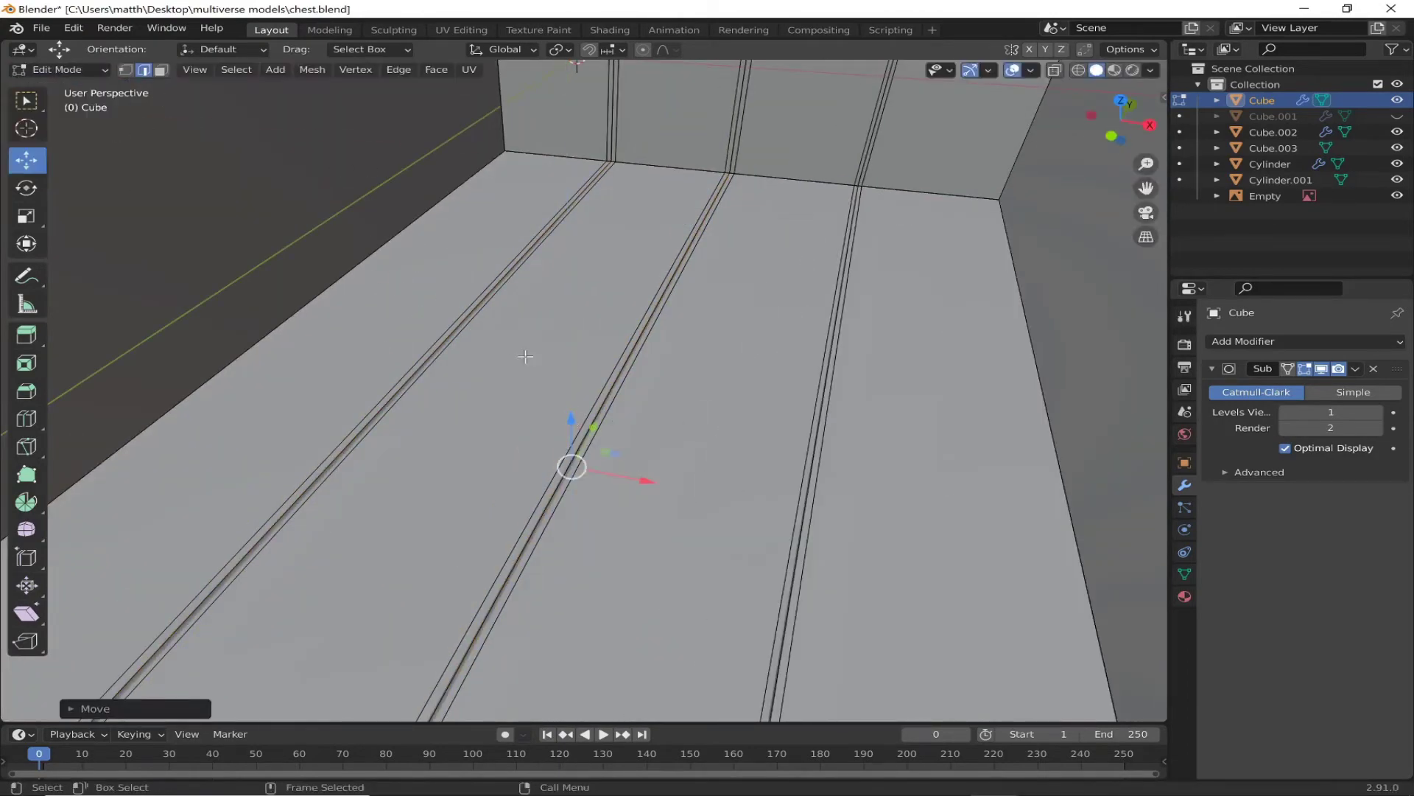
key(Tab)
scroll(547, 382, down, 3)
mouse_move(547, 381)
middle_down()
mouse_move(655, 427)
mouse_move(573, 364)
middle_up()
Step: Add four evenly spaced loop cuts around the chest body walls
scroll(583, 418, up, 3)
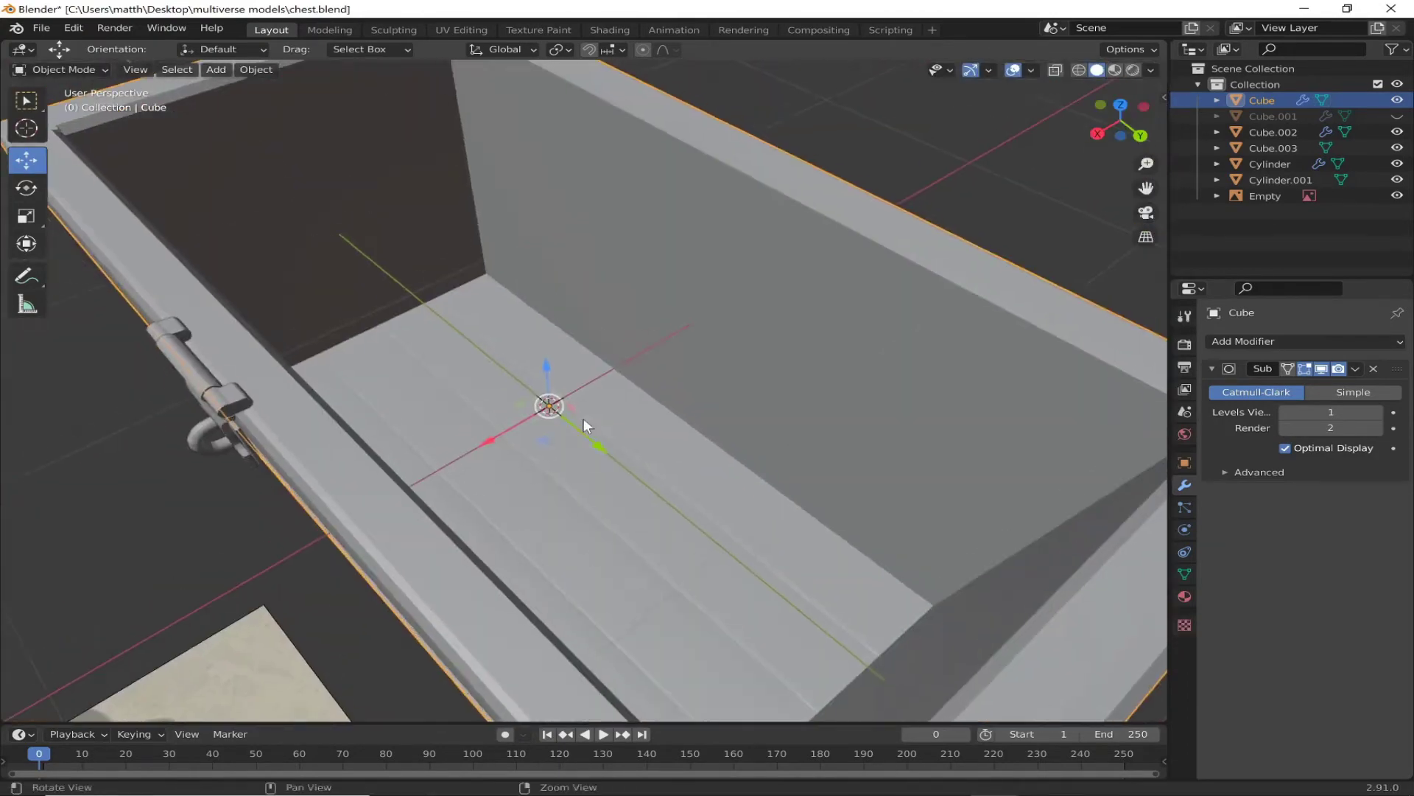
scroll(583, 425, up, 2)
key(Tab)
click(26, 418)
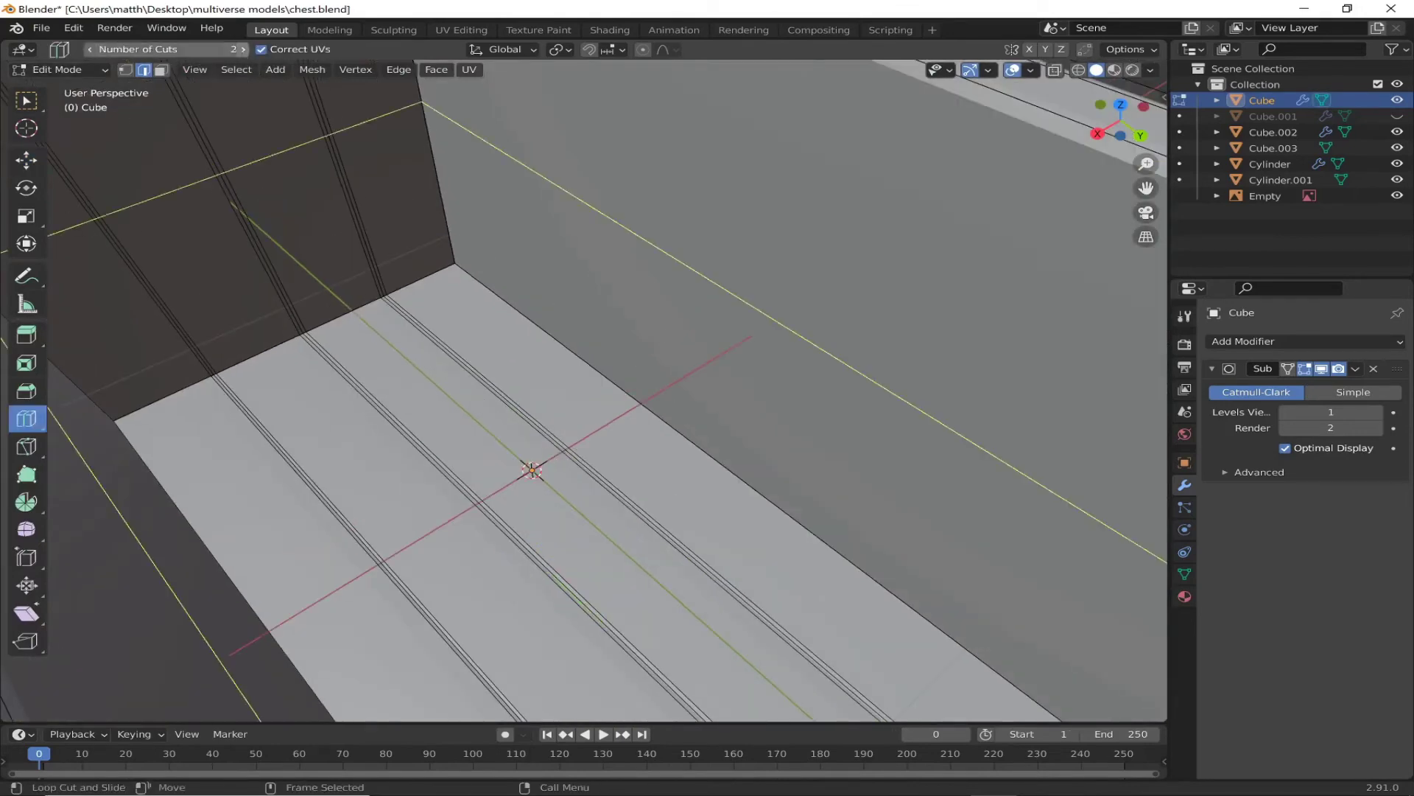
click(503, 146)
scroll(504, 146, down, 5)
scroll(246, 337, up, 5)
middle_drag(246, 337, 396, 160)
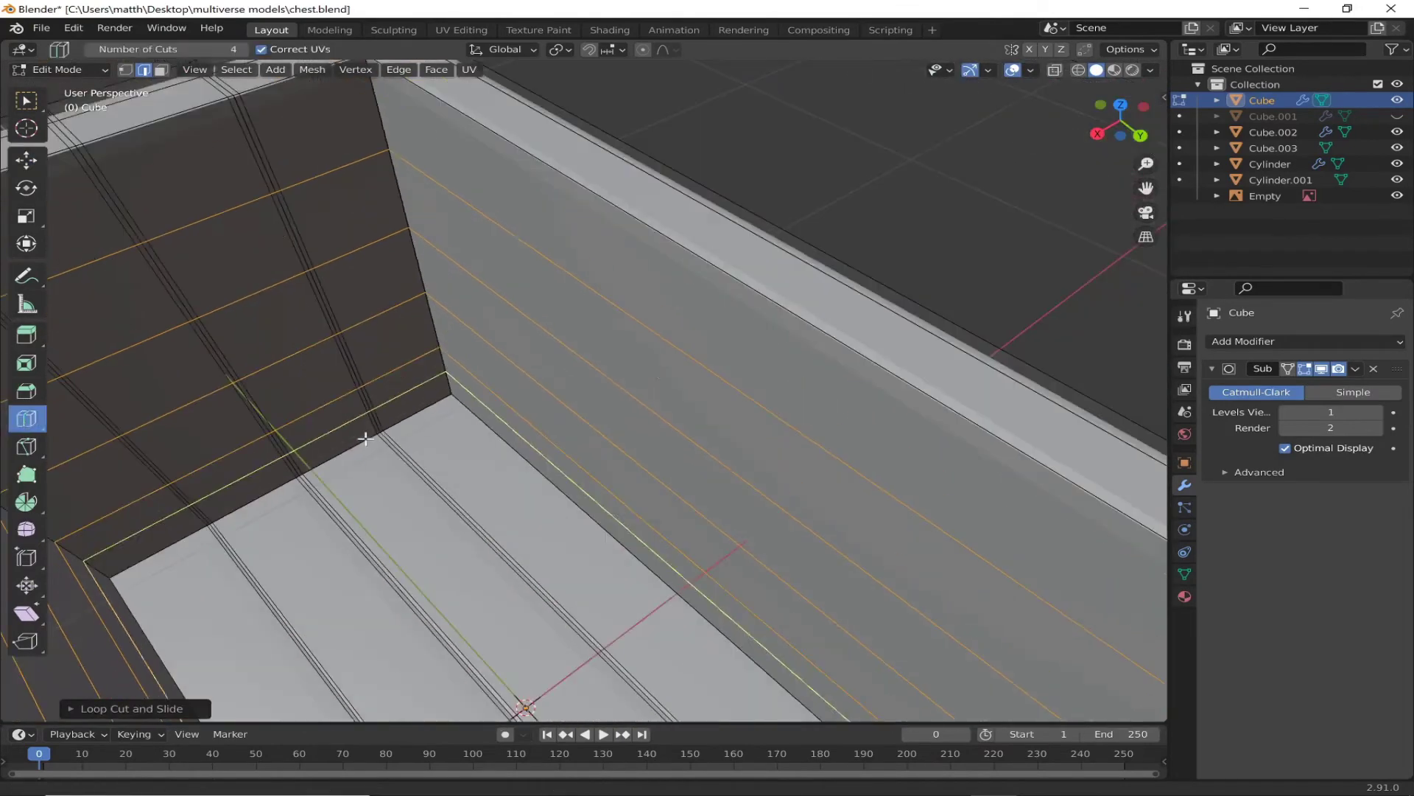
right_click(396, 161)
Step: Undo an unwanted extra loop cut and drop viewport subdivision to 0
drag(386, 198, 396, 173)
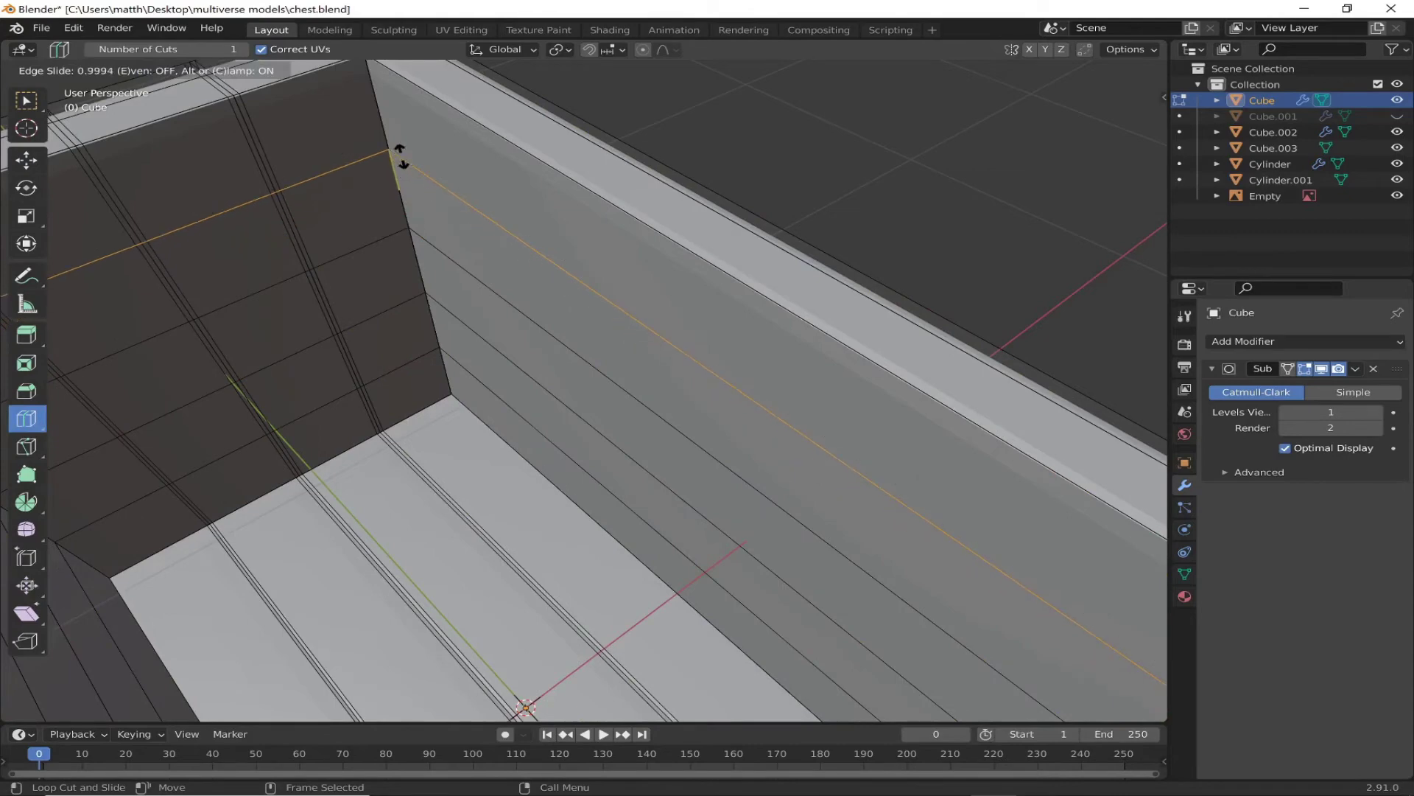
right_click(400, 156)
key(ctrl+z)
scroll(855, 214, down, 3)
scroll(78, 402, up, 3)
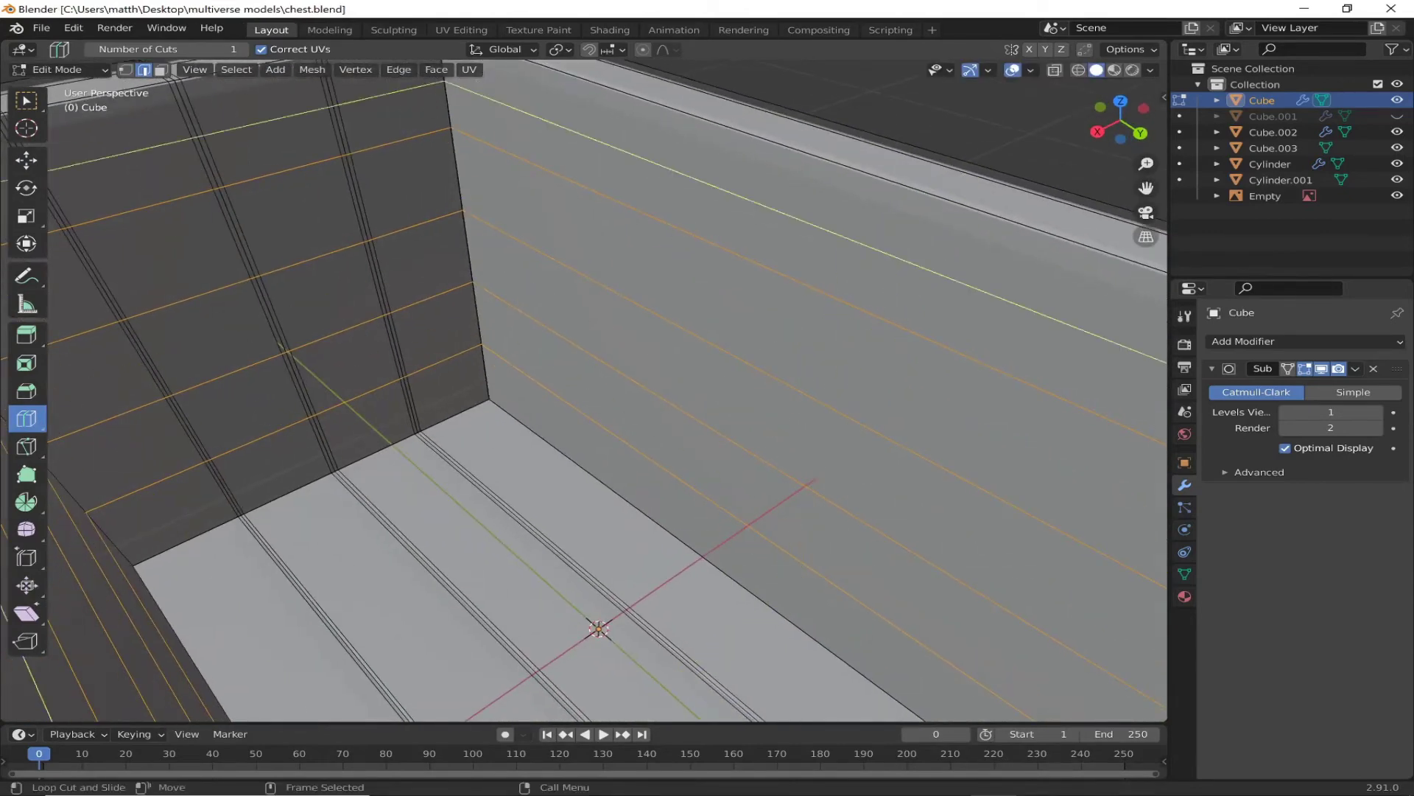
key(ctrl+0)
Step: Add and slide further loop cuts near the top edge of the walls
drag(448, 111, 467, 230)
scroll(467, 230, up, 3)
mouse_move(646, 278)
mouse_down()
mouse_move(655, 508)
mouse_move(620, 285)
mouse_up()
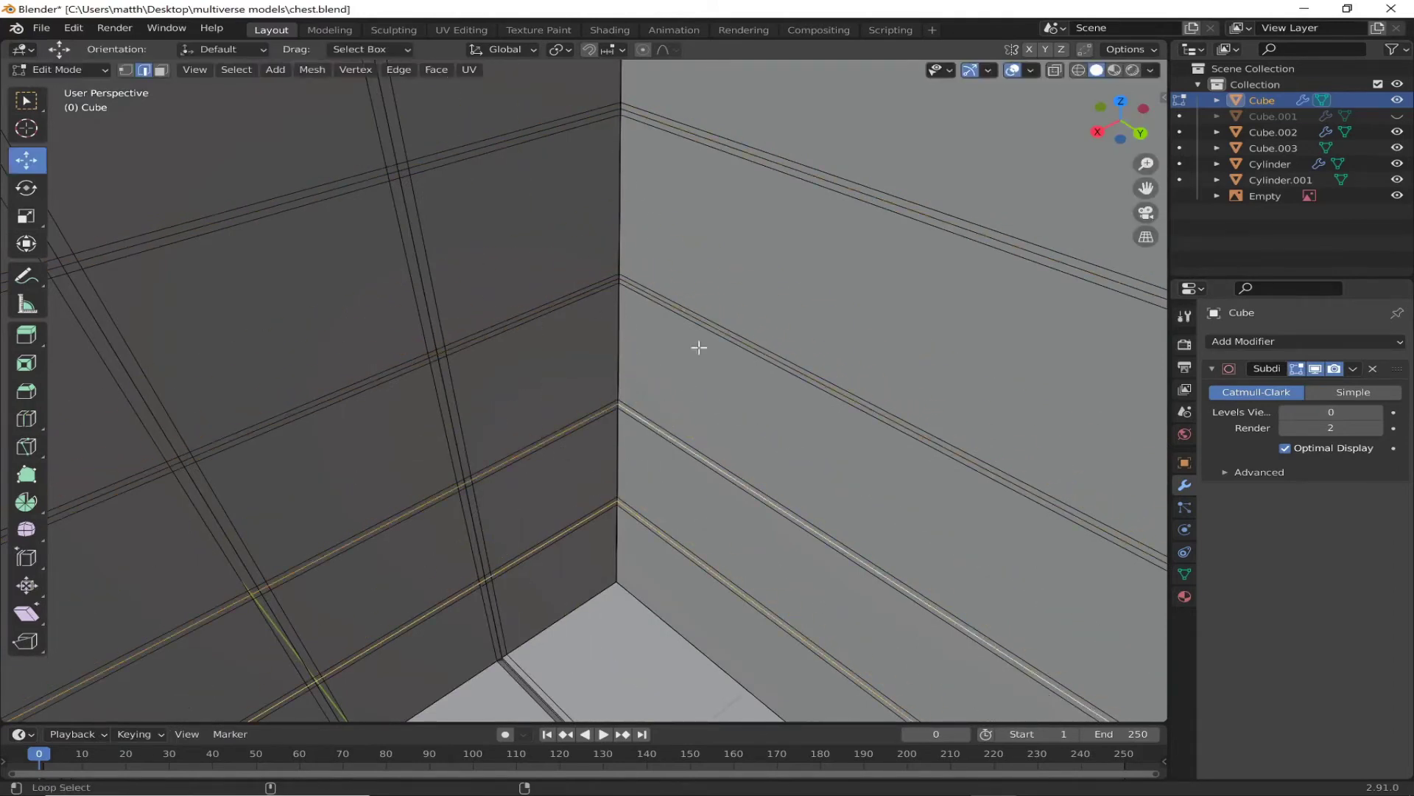
scroll(810, 174, down, 5)
middle_drag(783, 493, 726, 412)
scroll(725, 412, up, 2)
Step: Scale the selected wall loops to widen them into plank grooves
key(shift+space)
key(s)
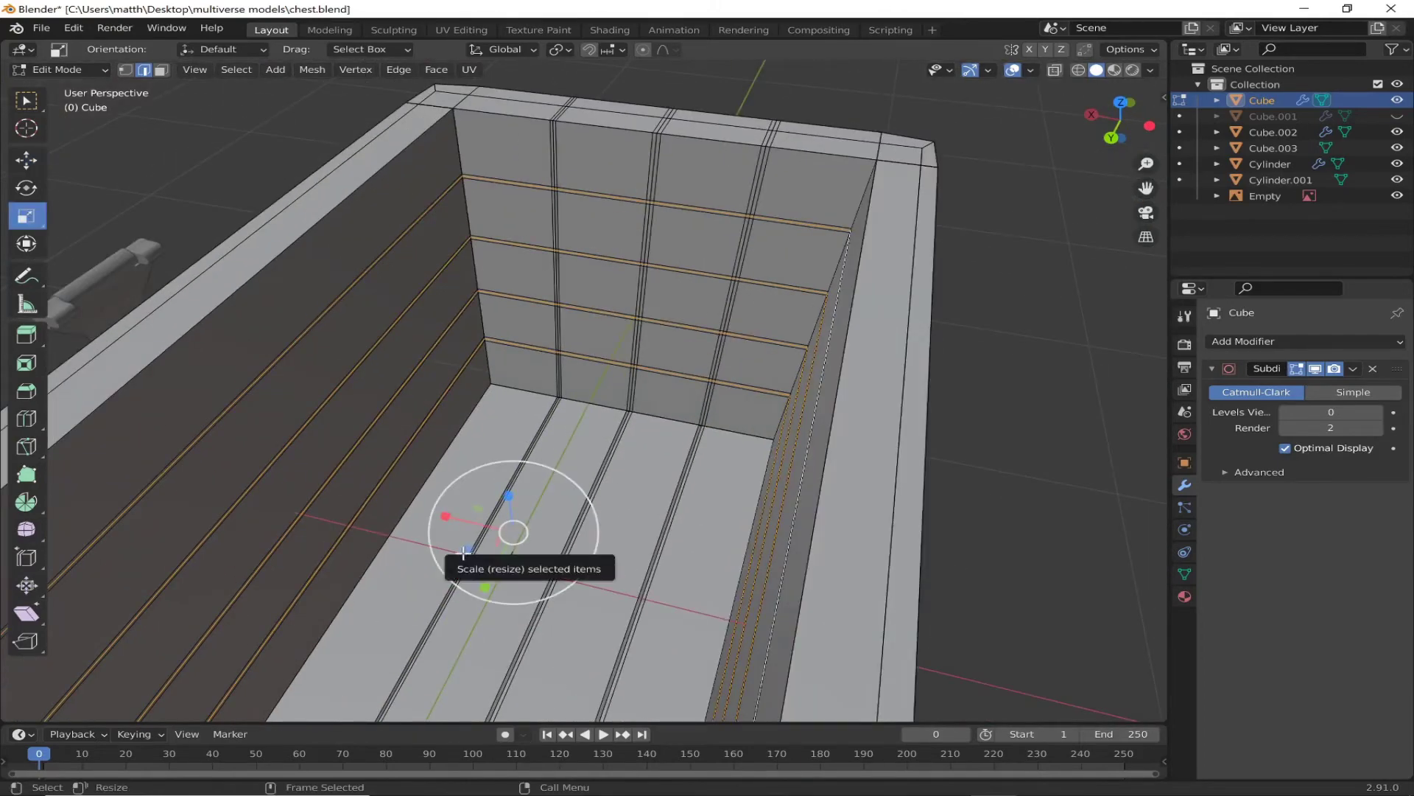
drag(464, 551, 467, 551)
mouse_move(515, 516)
middle_down()
mouse_move(648, 406)
mouse_move(662, 221)
middle_up()
scroll(648, 405, up, 2)
key(ctrl+1)
key(ctrl+0)
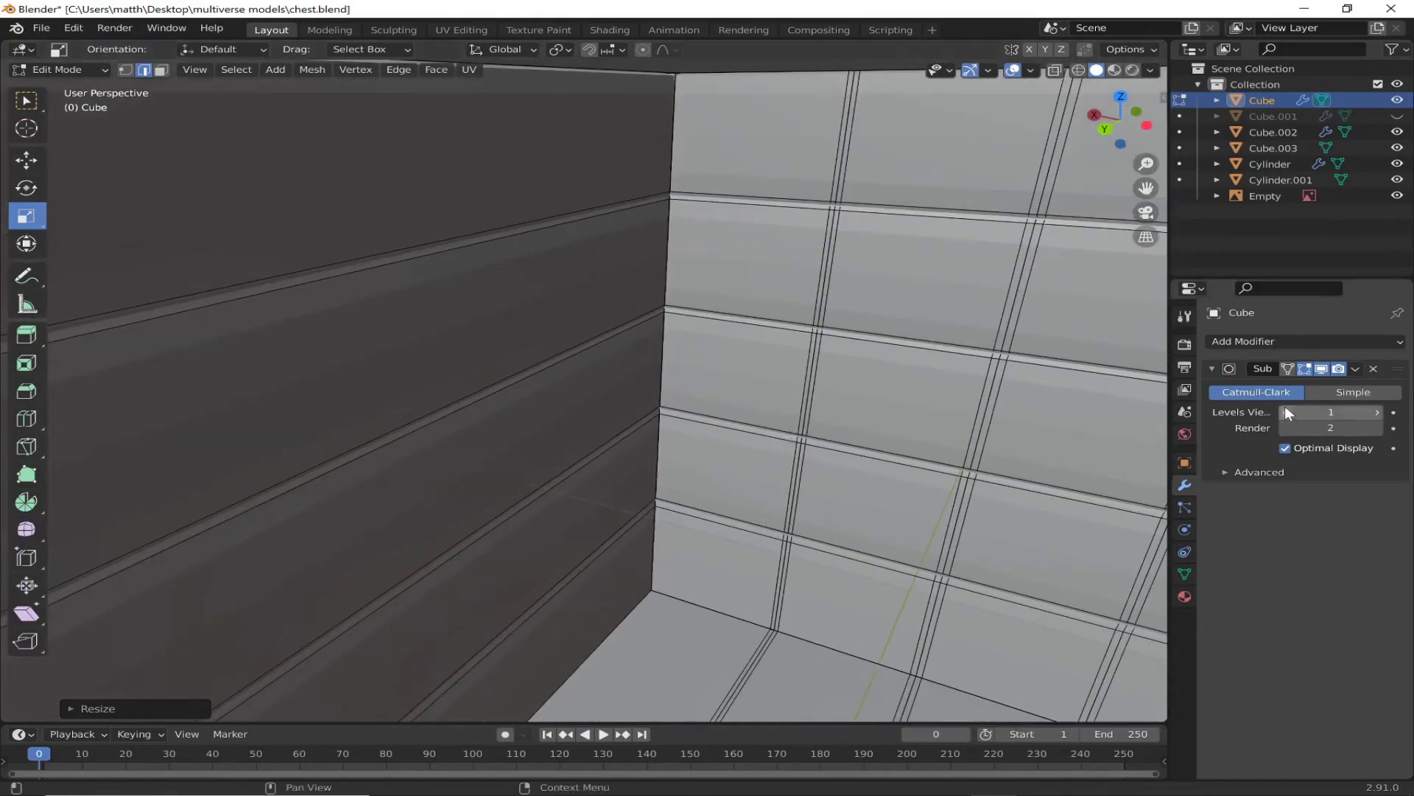
Step: Restore viewport subdivision level 1 and return to Object Mode
key(shift+space)
key(ctrl+r)
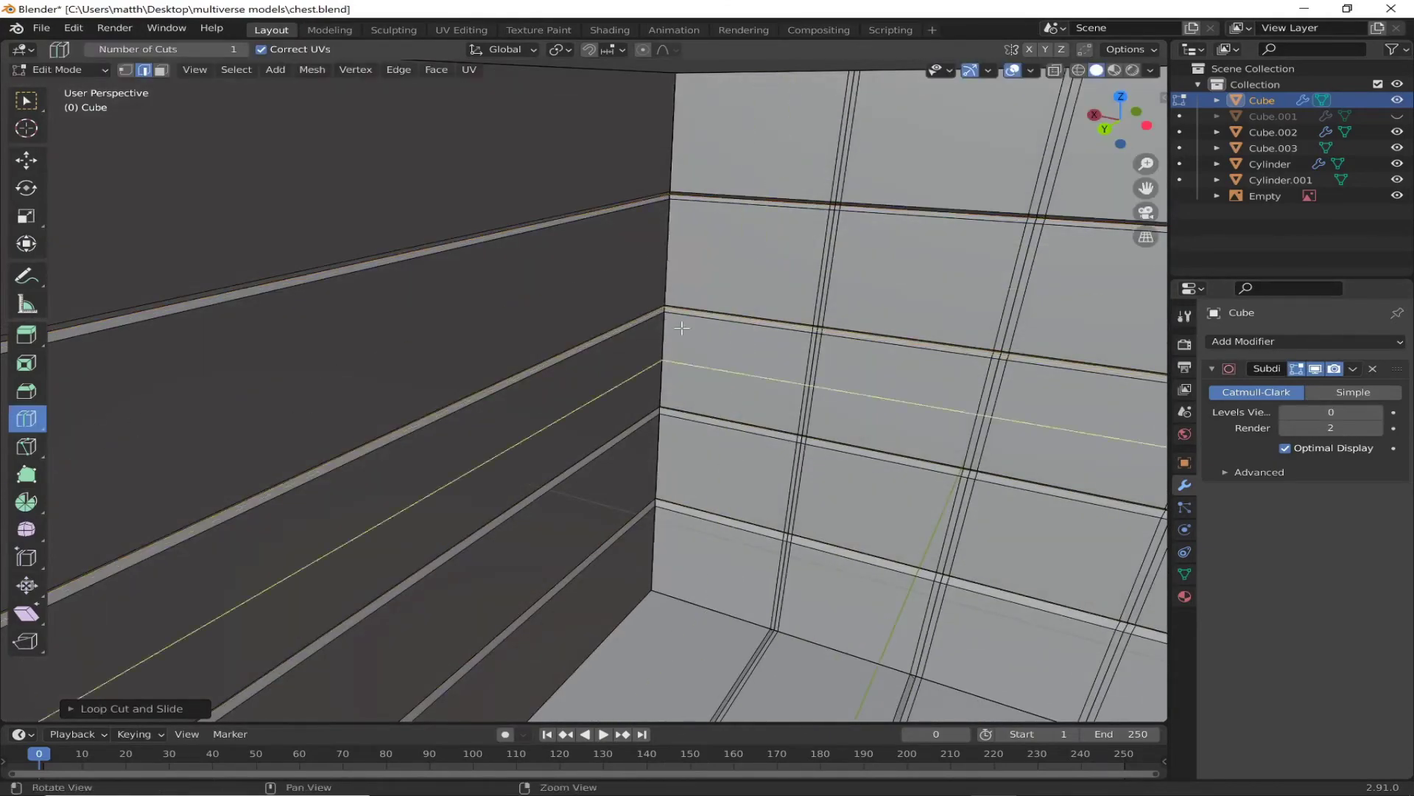
scroll(662, 306, down, 2)
scroll(746, 387, down, 5)
mouse_move(746, 386)
middle_down()
mouse_move(810, 295)
mouse_move(914, 373)
mouse_move(494, 503)
middle_up()
key(ctrl+1)
key(Tab)
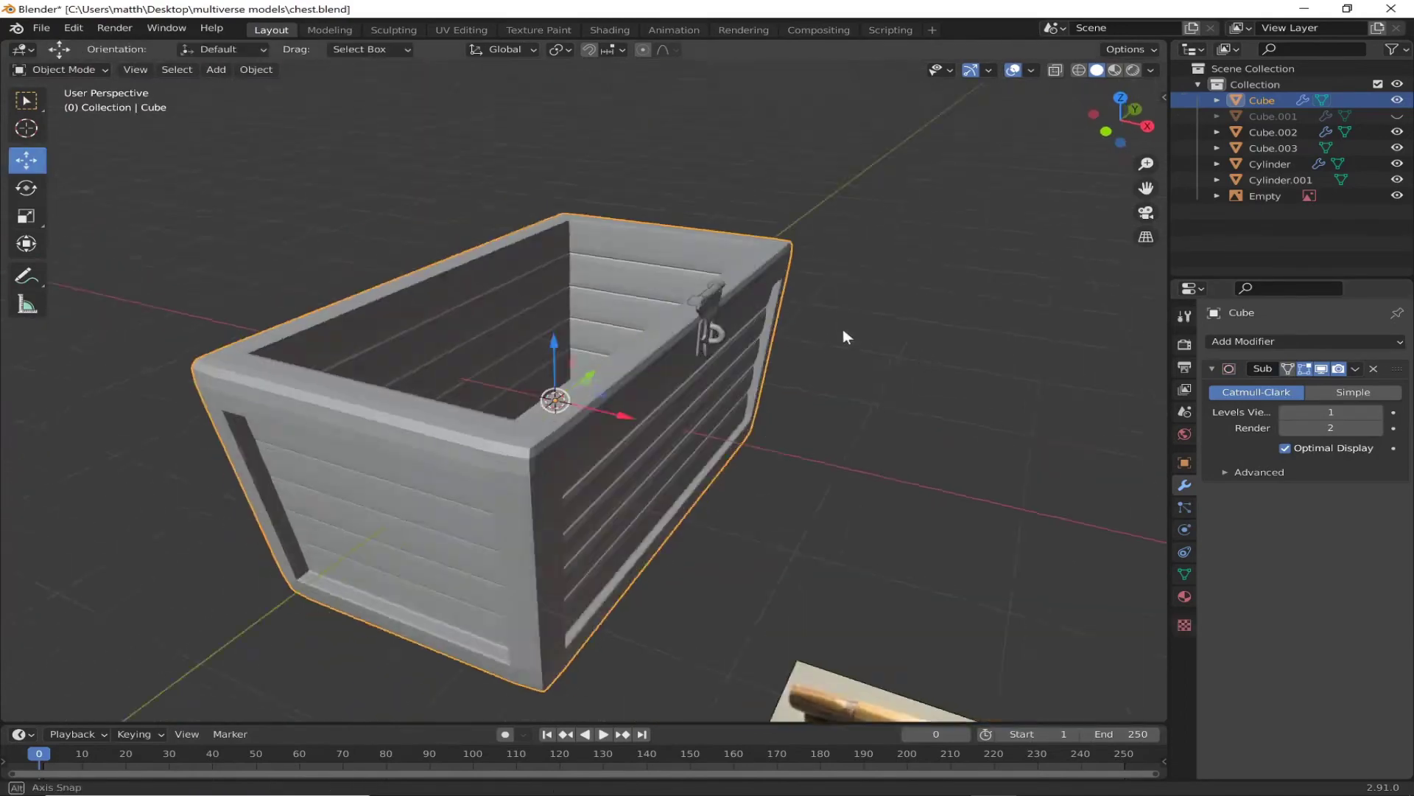
Step: Unhide the lid Cube.001, hide the body Cube, and enter Edit Mode on the lid
click(1398, 115)
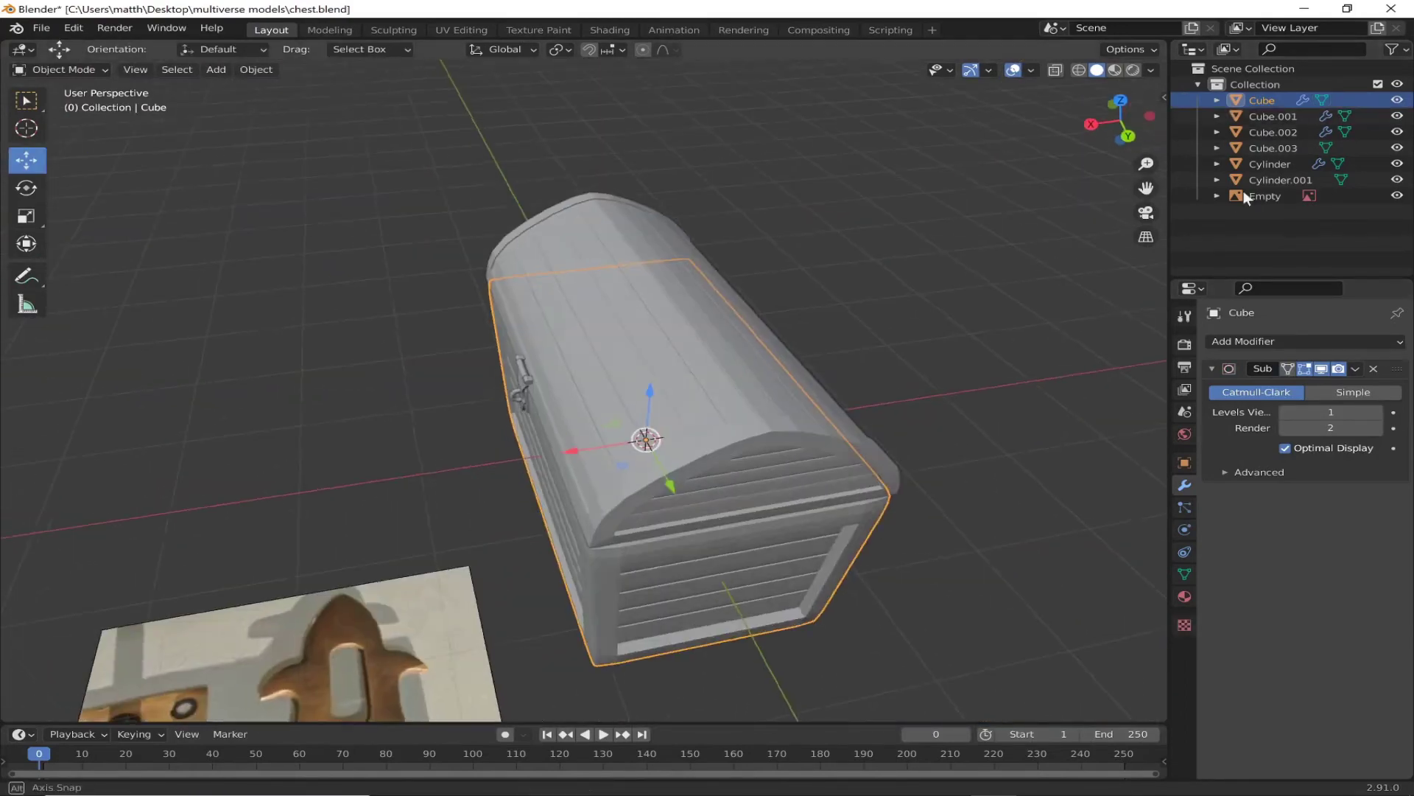
click(1397, 99)
mouse_move(934, 365)
middle_down()
mouse_move(665, 378)
mouse_move(69, 75)
middle_up()
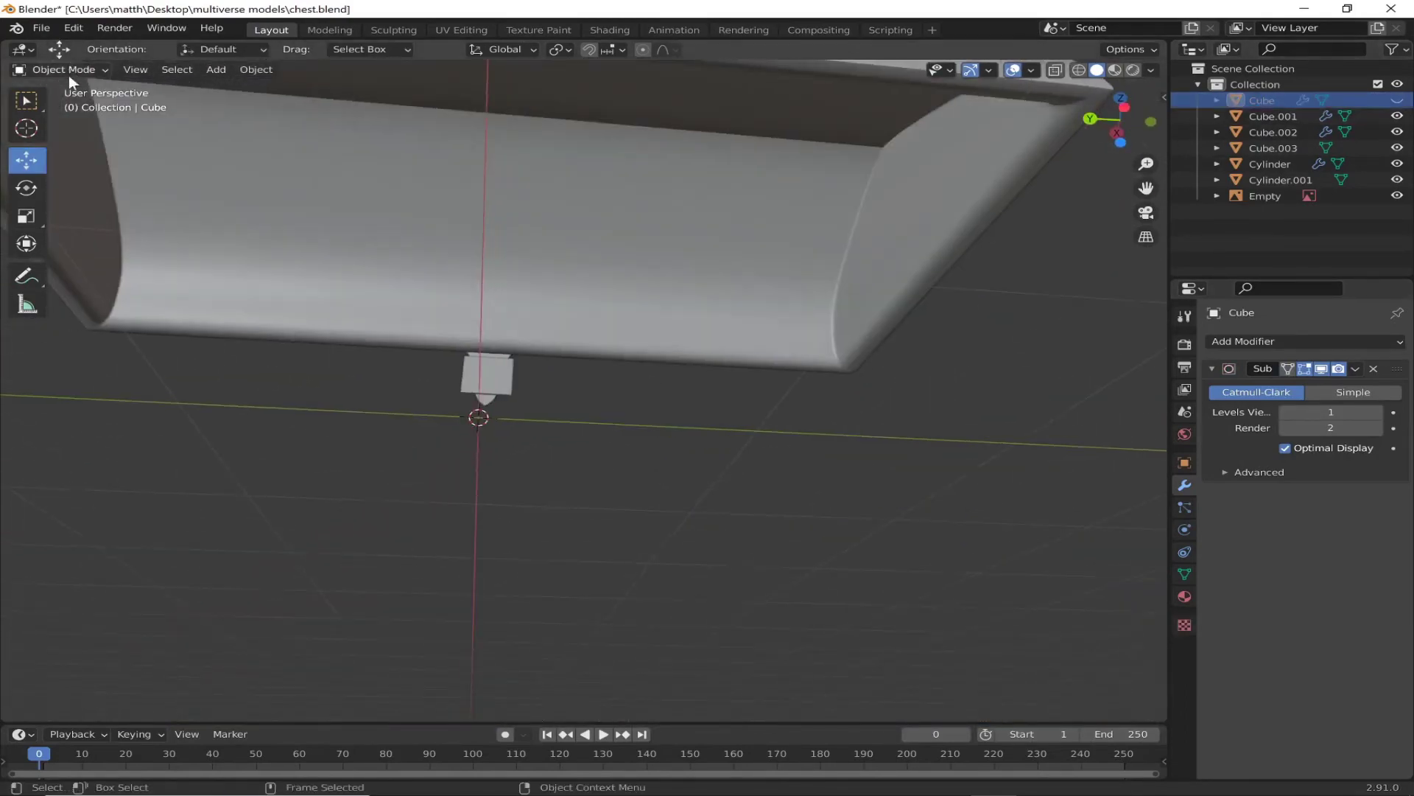
click(467, 287)
key(Tab)
scroll(791, 469, up, 2)
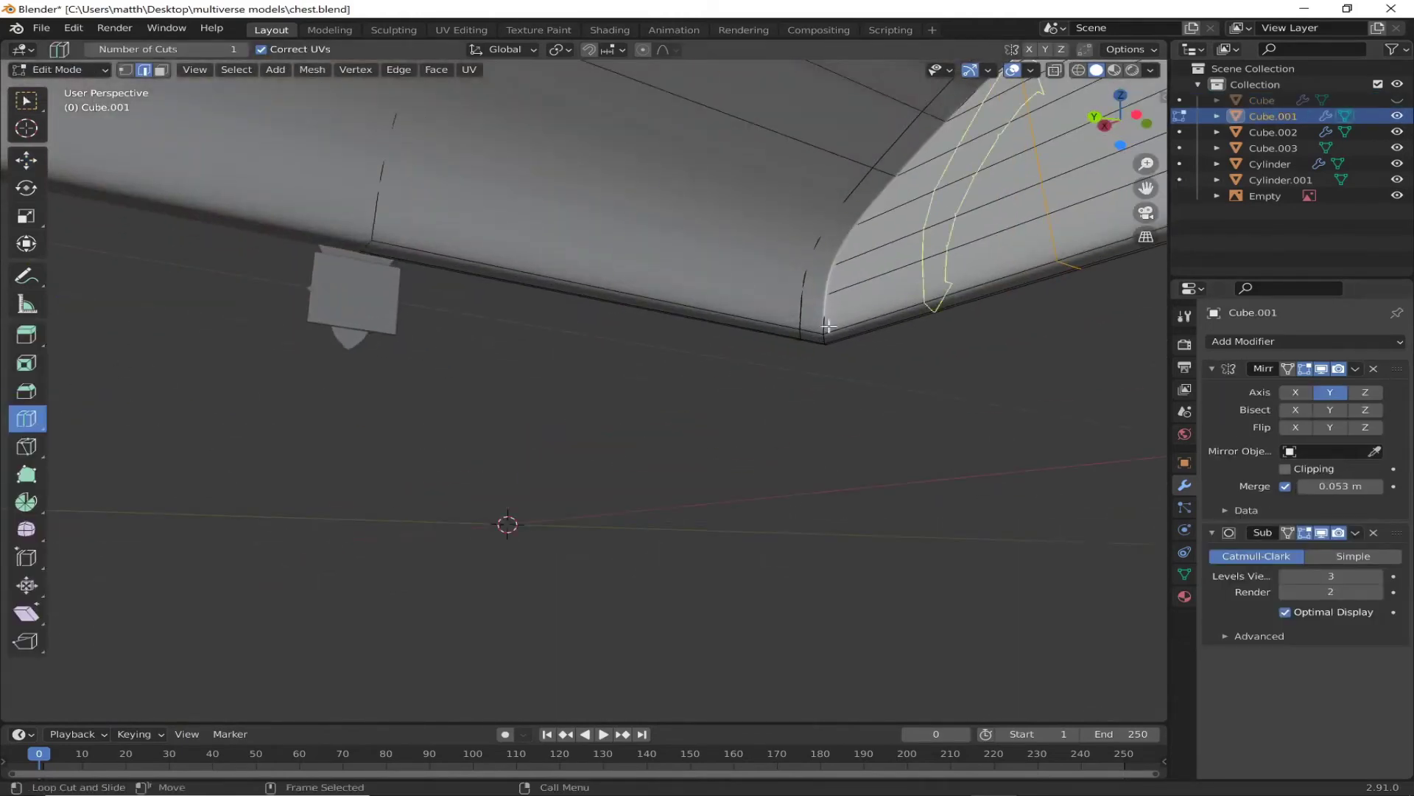
Step: Add loop cuts across the lid and set its viewport subdivision to 0
click(828, 326)
click(815, 405)
middle_drag(815, 404, 652, 495)
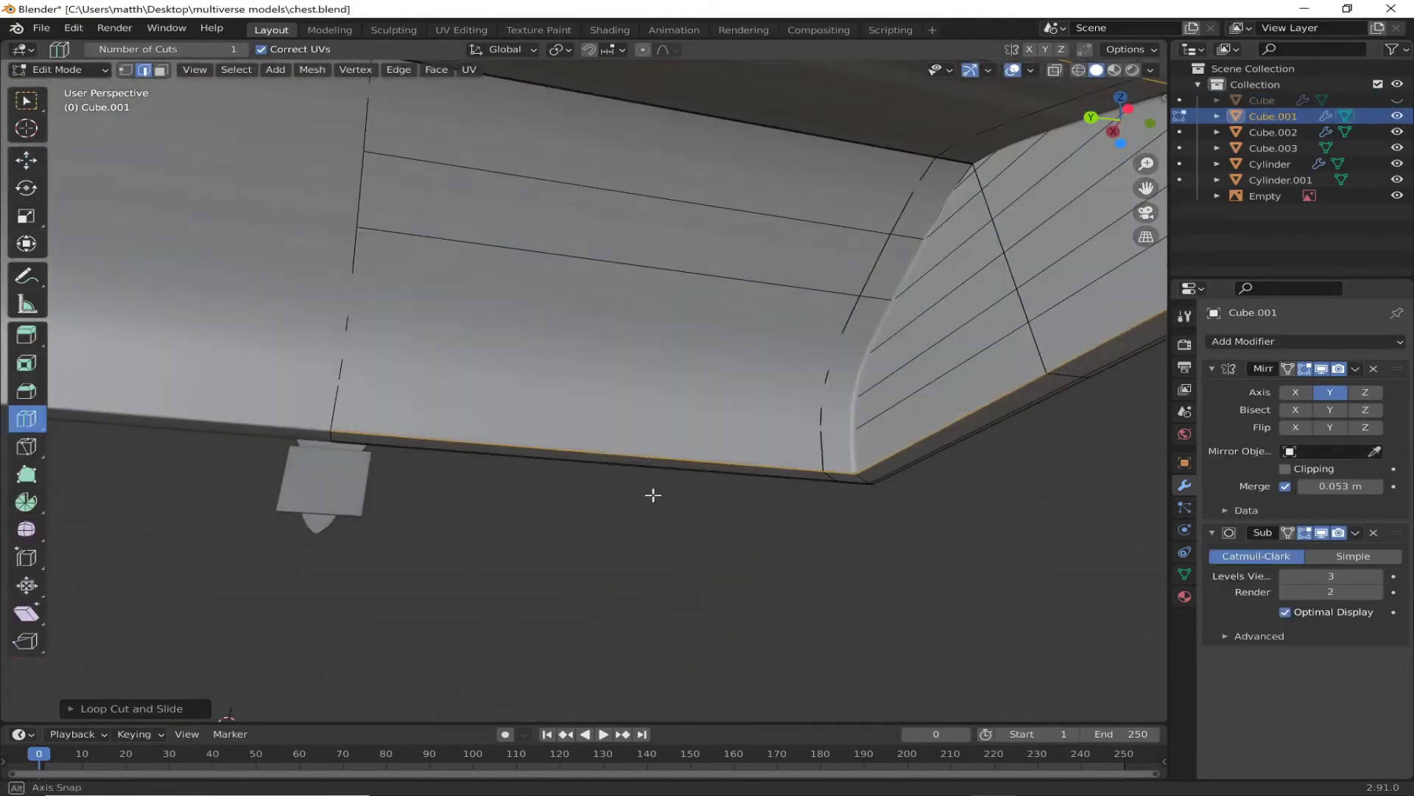
triple_click(1286, 576)
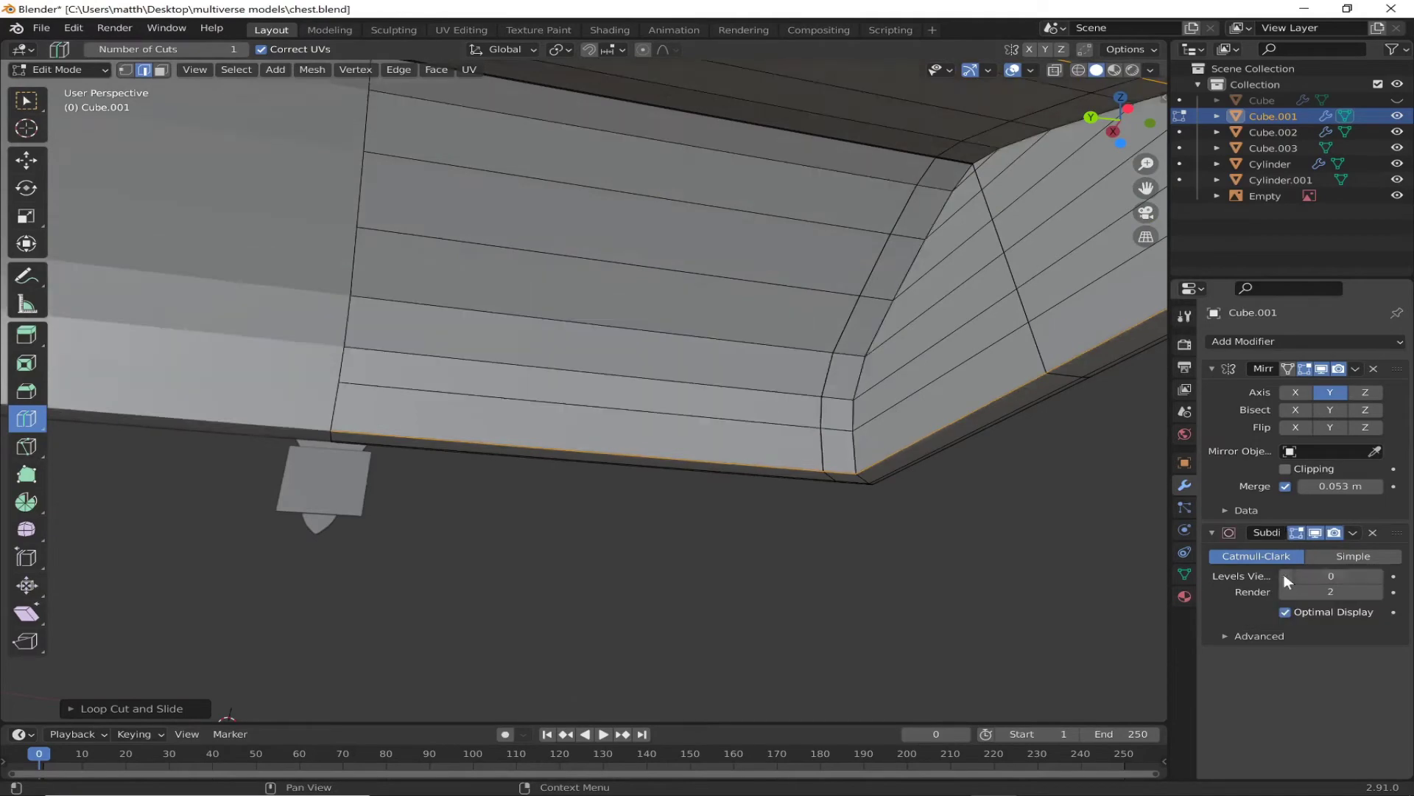
scroll(626, 512, up, 3)
scroll(726, 479, up, 2)
drag(730, 475, 740, 459)
Step: Add more horizontal loop cuts on the lid, sliding them toward the edges
mouse_move(739, 459)
middle_down()
mouse_move(660, 593)
mouse_move(660, 660)
mouse_move(871, 656)
middle_up()
scroll(967, 381, up, 5)
drag(967, 382, 1006, 337)
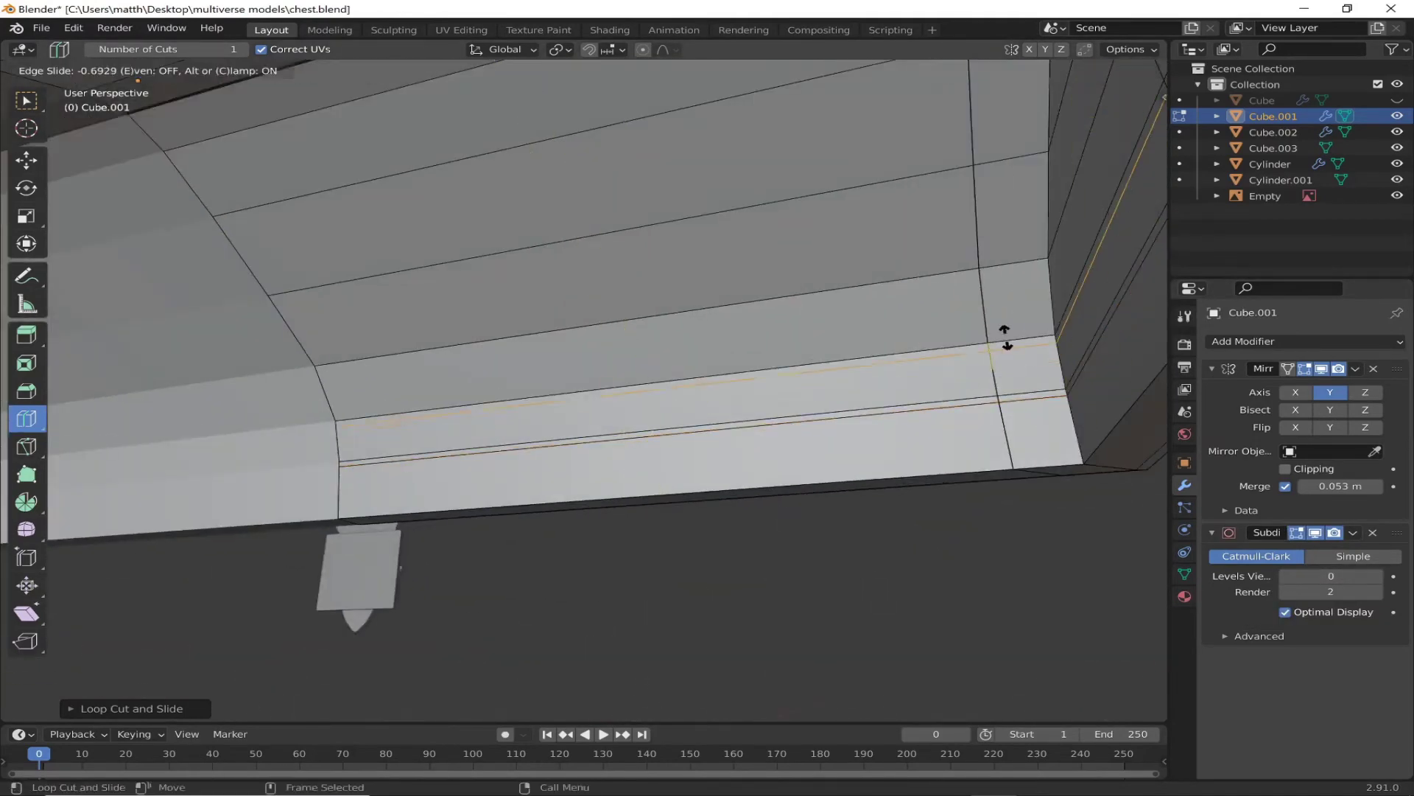
mouse_move(1007, 249)
mouse_down()
mouse_move(1001, 157)
mouse_move(1014, 163)
mouse_up()
mouse_move(925, 218)
middle_down()
mouse_move(969, 139)
mouse_move(875, 252)
middle_up()
scroll(848, 340, up, 3)
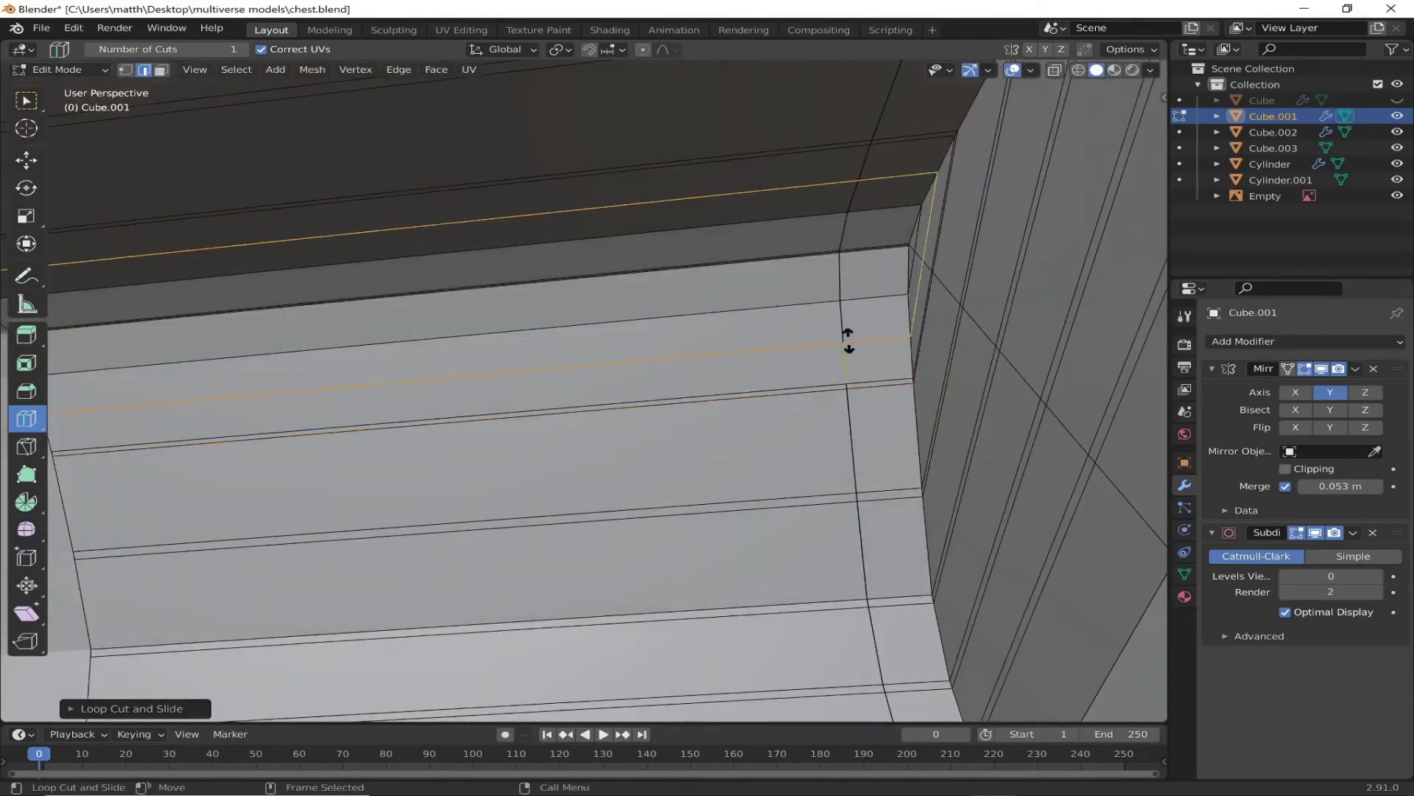
drag(848, 341, 853, 299)
mouse_move(843, 300)
middle_down()
mouse_move(890, 534)
mouse_move(715, 560)
mouse_move(739, 597)
mouse_move(708, 591)
mouse_move(864, 347)
mouse_move(753, 289)
middle_up()
Step: Select a neighbouring groove edge and create a custom transform orientation aligned to it
key(shift+space)
key(g)
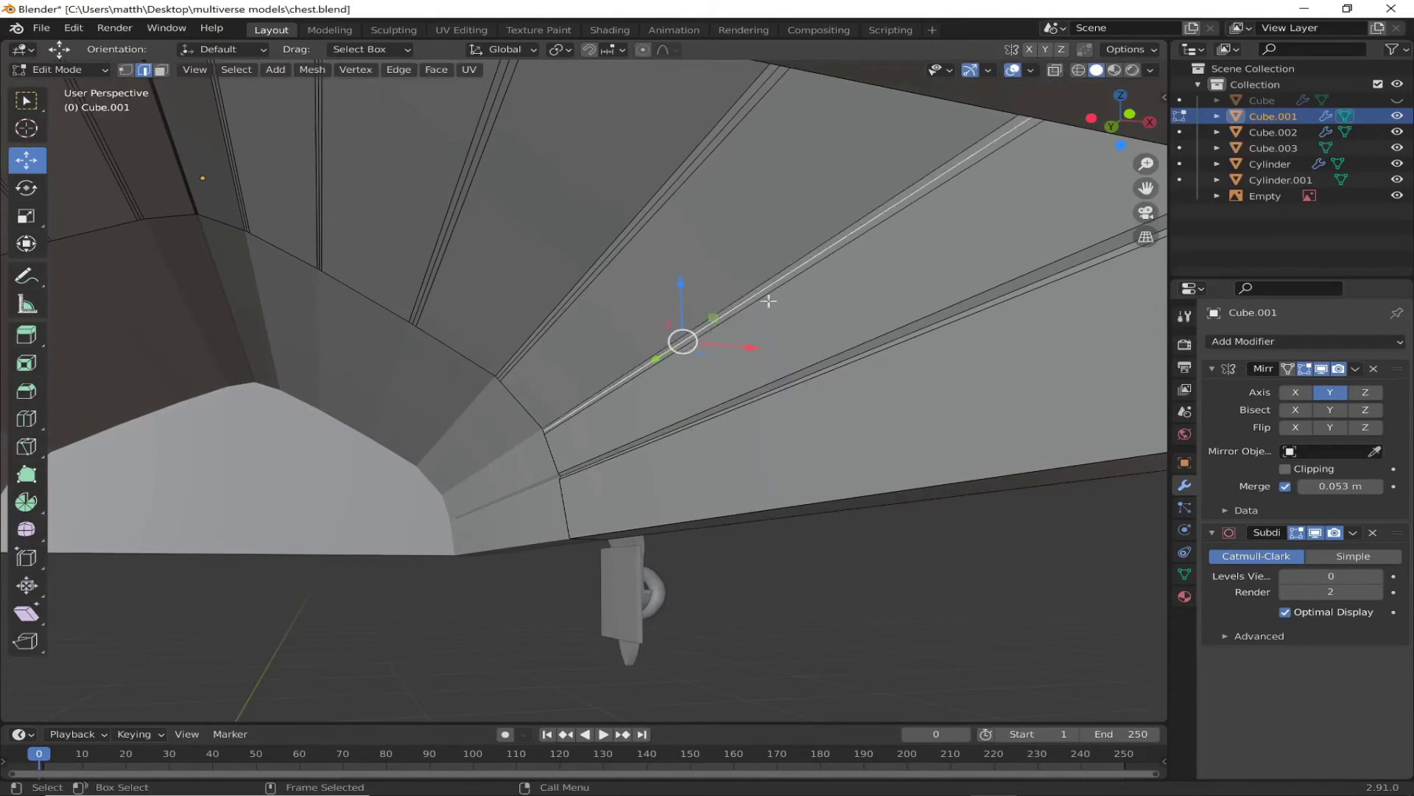
alt+click(647, 211)
click(560, 49)
click(505, 49)
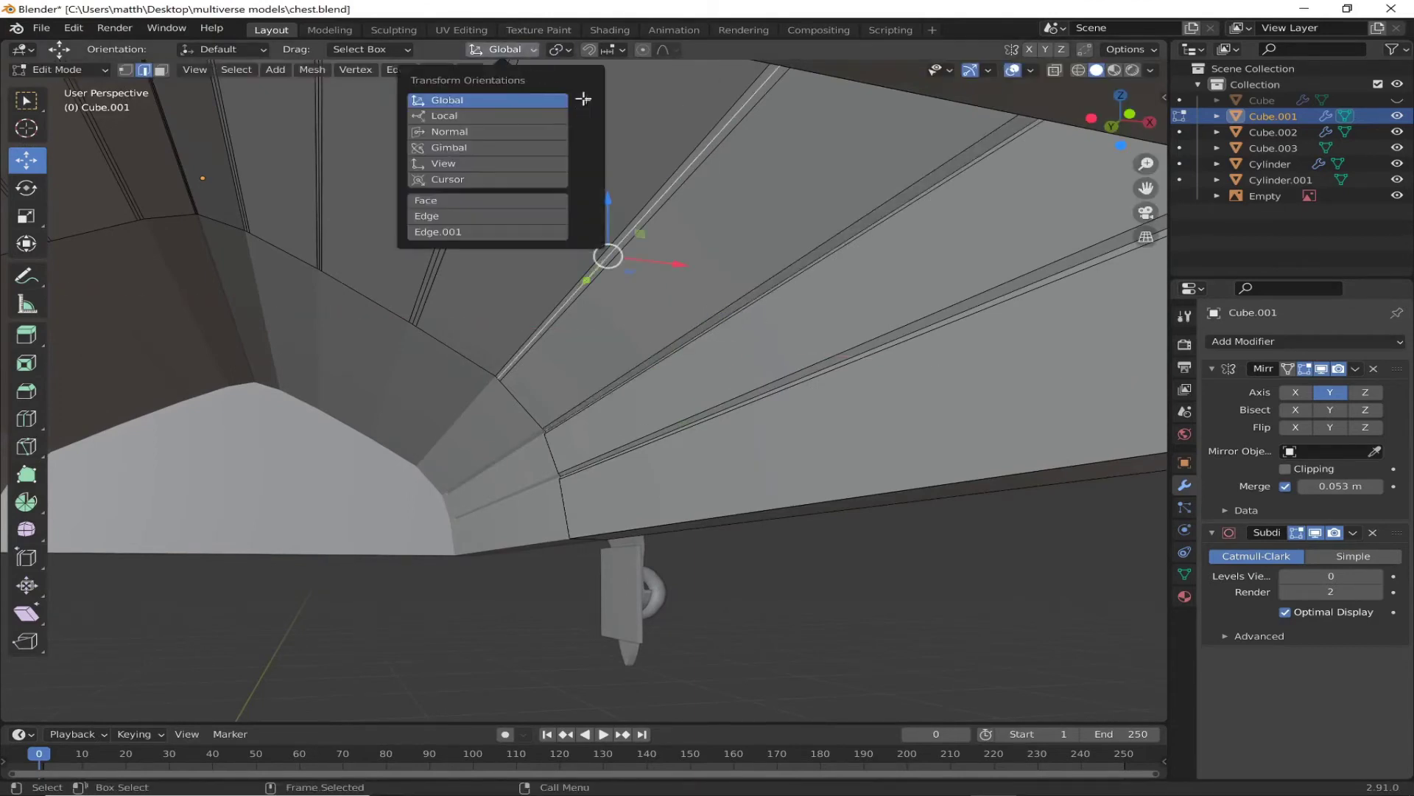
click(583, 99)
key(ctrl+alt+space)
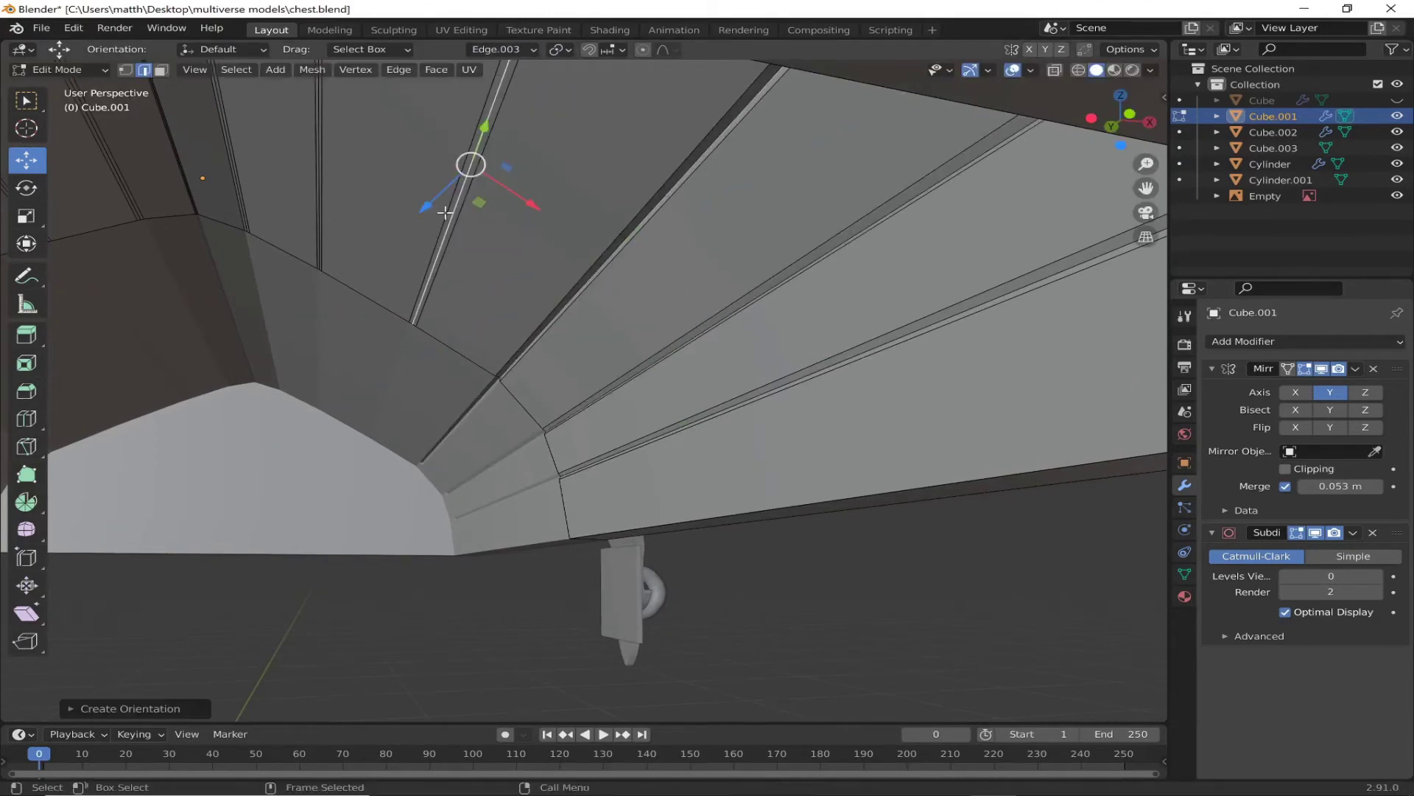
key(KP_Decimal)
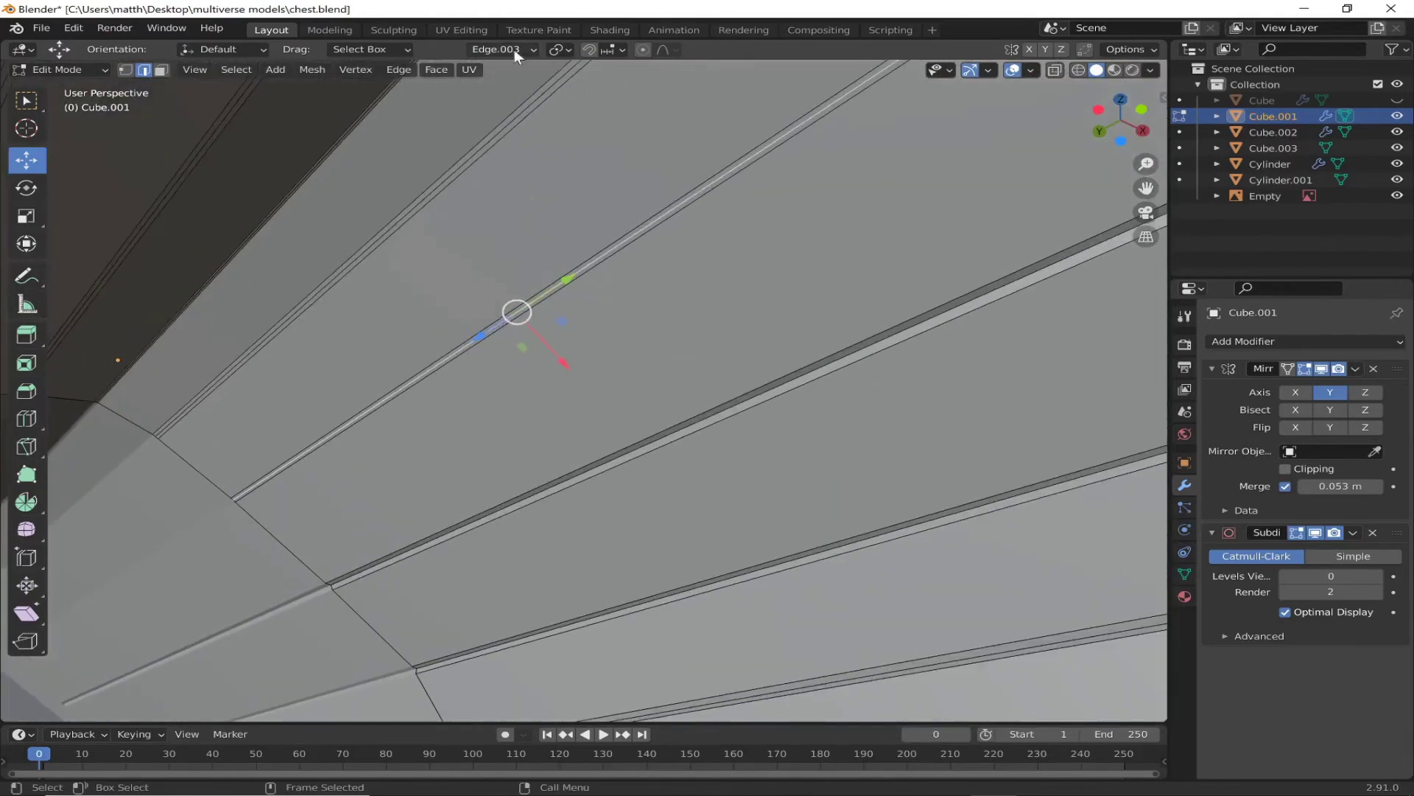
click(505, 49)
click(584, 99)
Step: Move the lid groove edges inward, returning to Global orientation for a Z move
key(g)
click(355, 259)
click(505, 50)
click(584, 98)
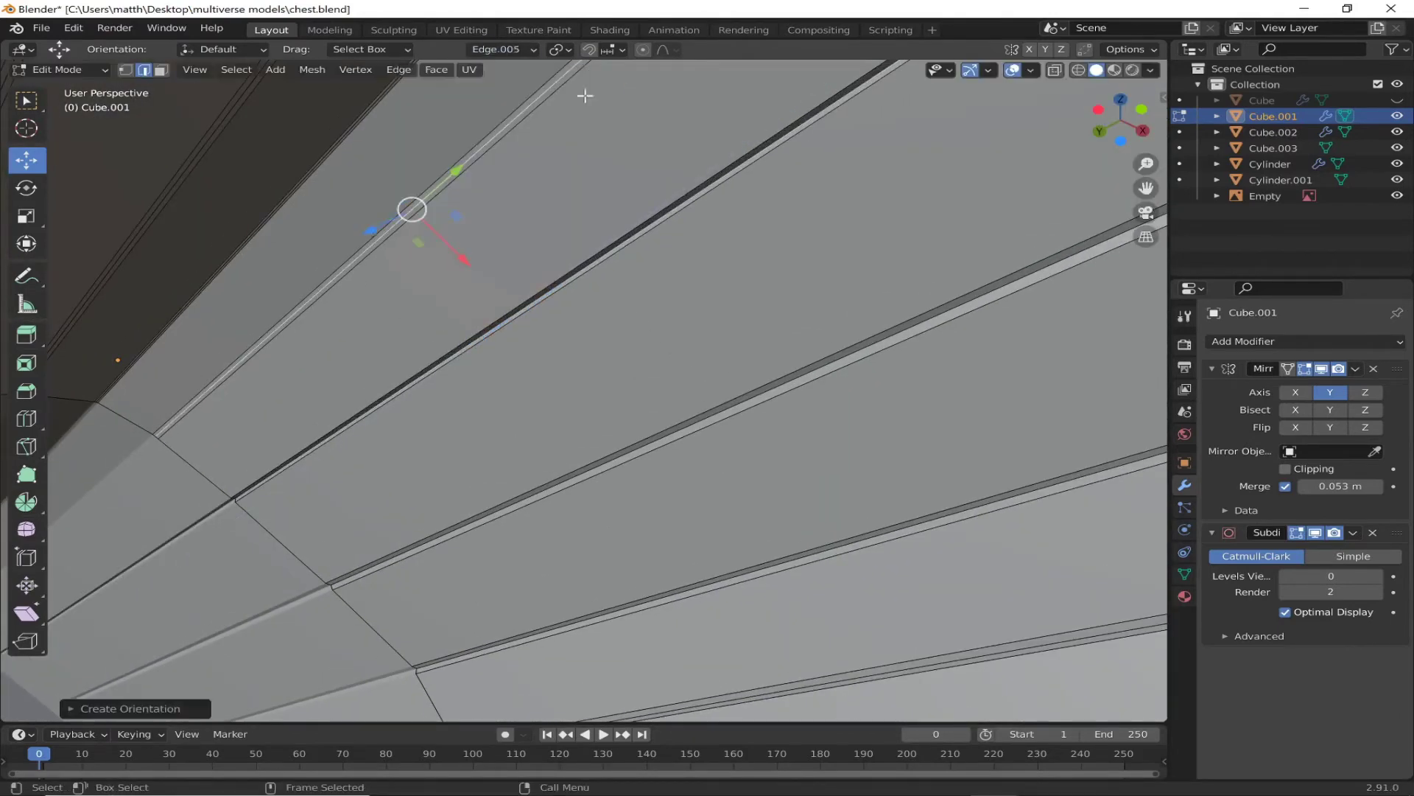
mouse_move(567, 319)
middle_down()
mouse_move(476, 265)
mouse_move(451, 552)
mouse_move(521, 543)
mouse_move(671, 450)
middle_up()
click(505, 49)
click(584, 95)
key(g)
key(z)
click(512, 263)
Step: Push another lid edge along Z to deepen the groove on the lid's inside
scroll(512, 263, down, 3)
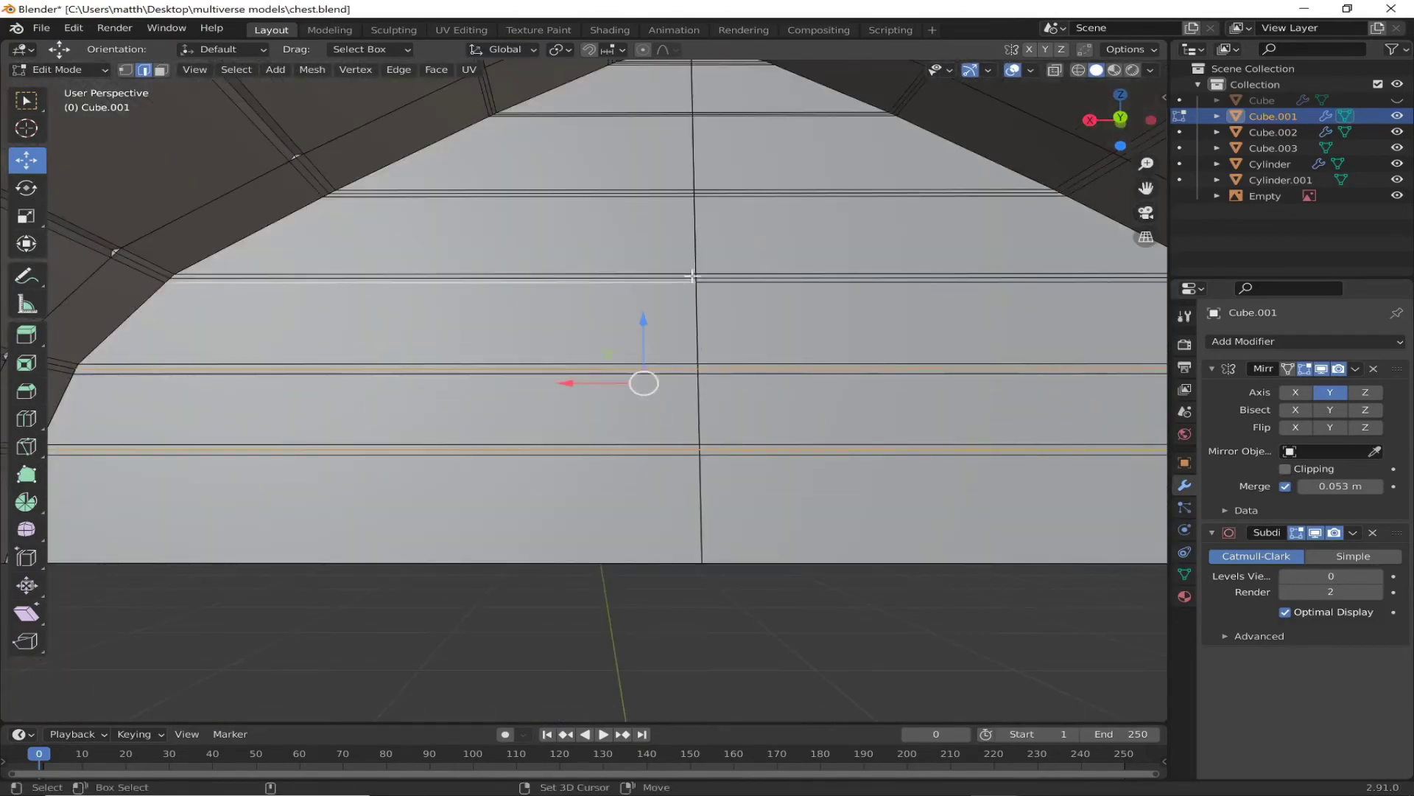
scroll(704, 190, up, 1)
scroll(703, 121, up, 1)
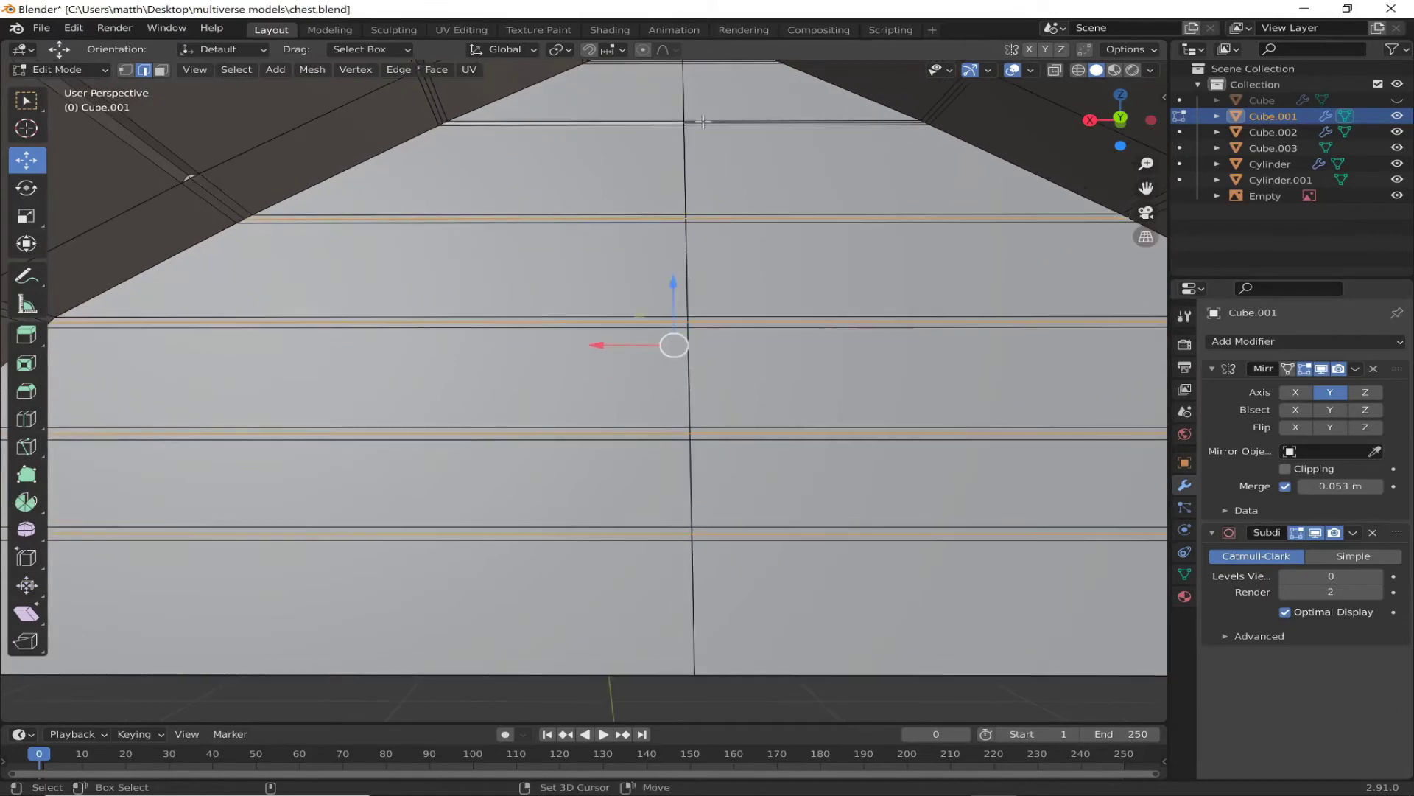
mouse_move(688, 263)
middle_down()
mouse_move(410, 411)
mouse_move(763, 417)
middle_up()
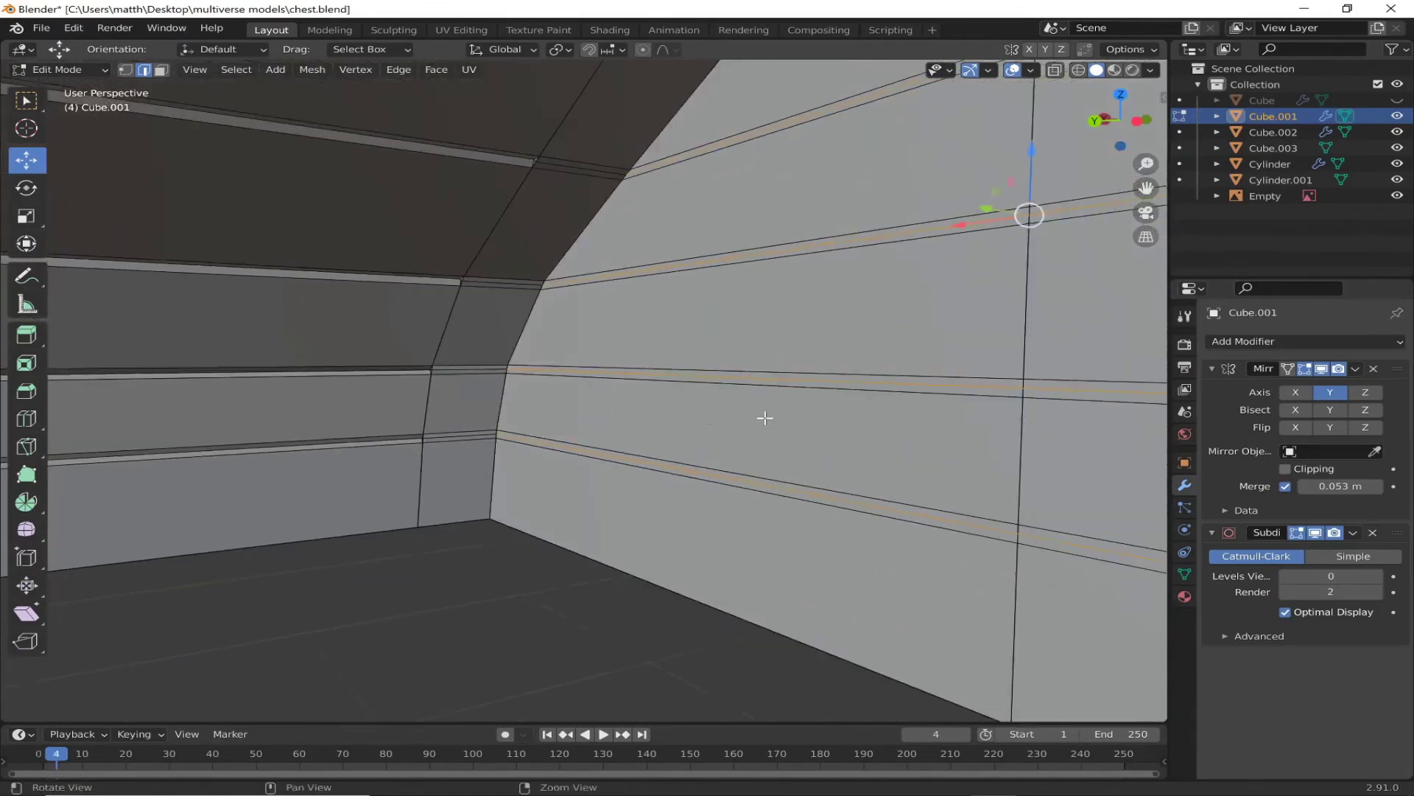
key(g)
key(z)
click(882, 238)
middle_drag(883, 238, 687, 391)
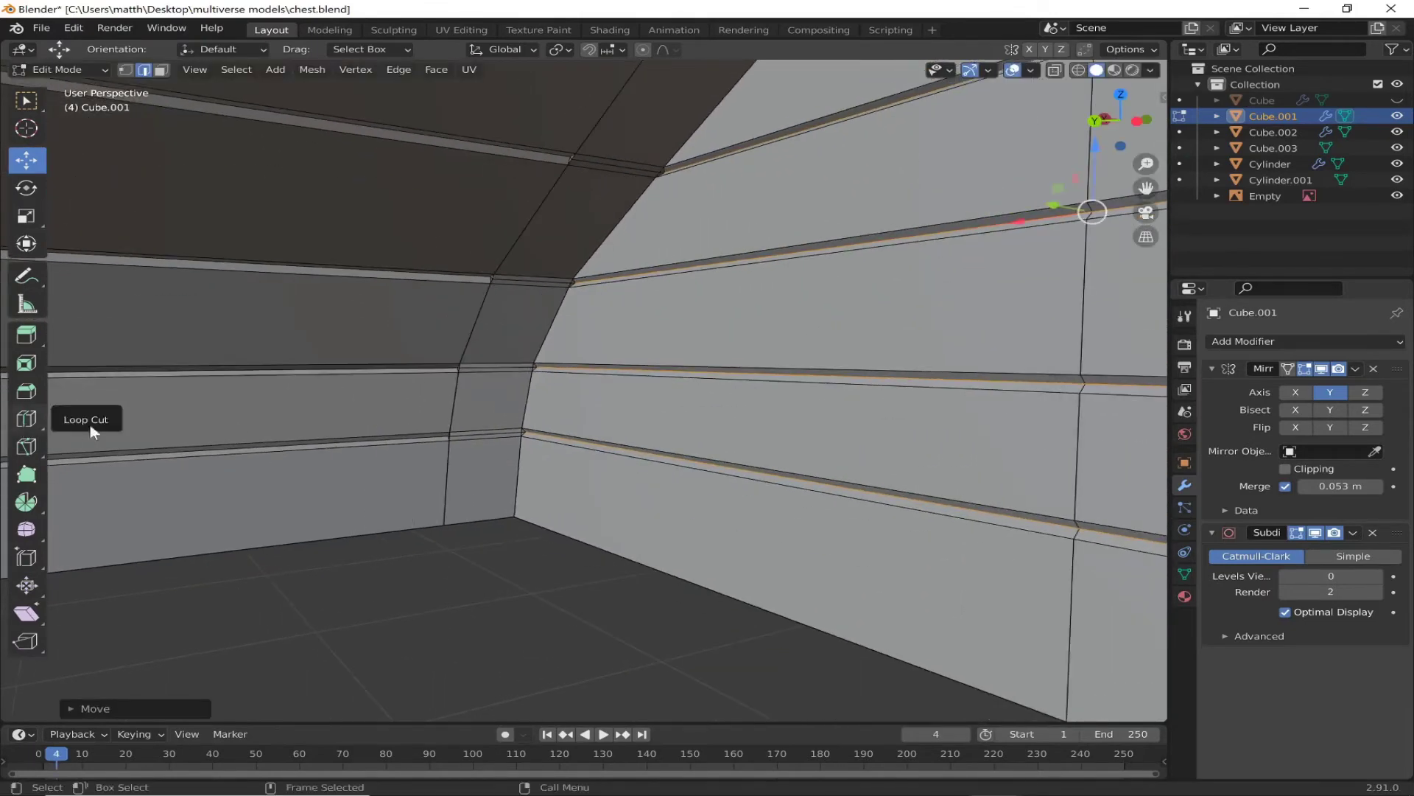
Step: Add a vertical loop cut on the lid, restore subdivision 1, and return to Object Mode
click(26, 417)
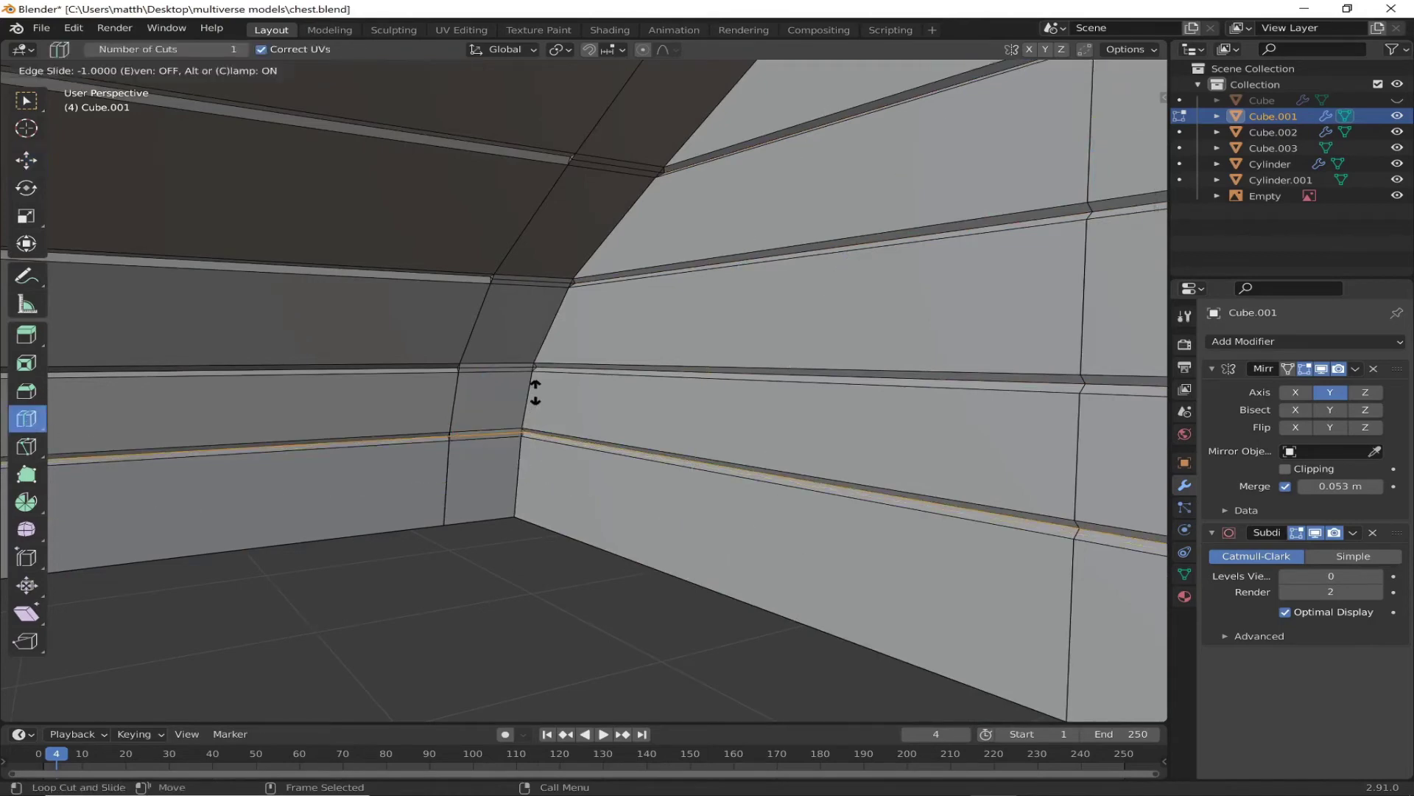
click(461, 368)
mouse_move(494, 277)
middle_down()
mouse_move(574, 158)
mouse_move(496, 468)
mouse_move(513, 532)
middle_up()
scroll(512, 532, down, 5)
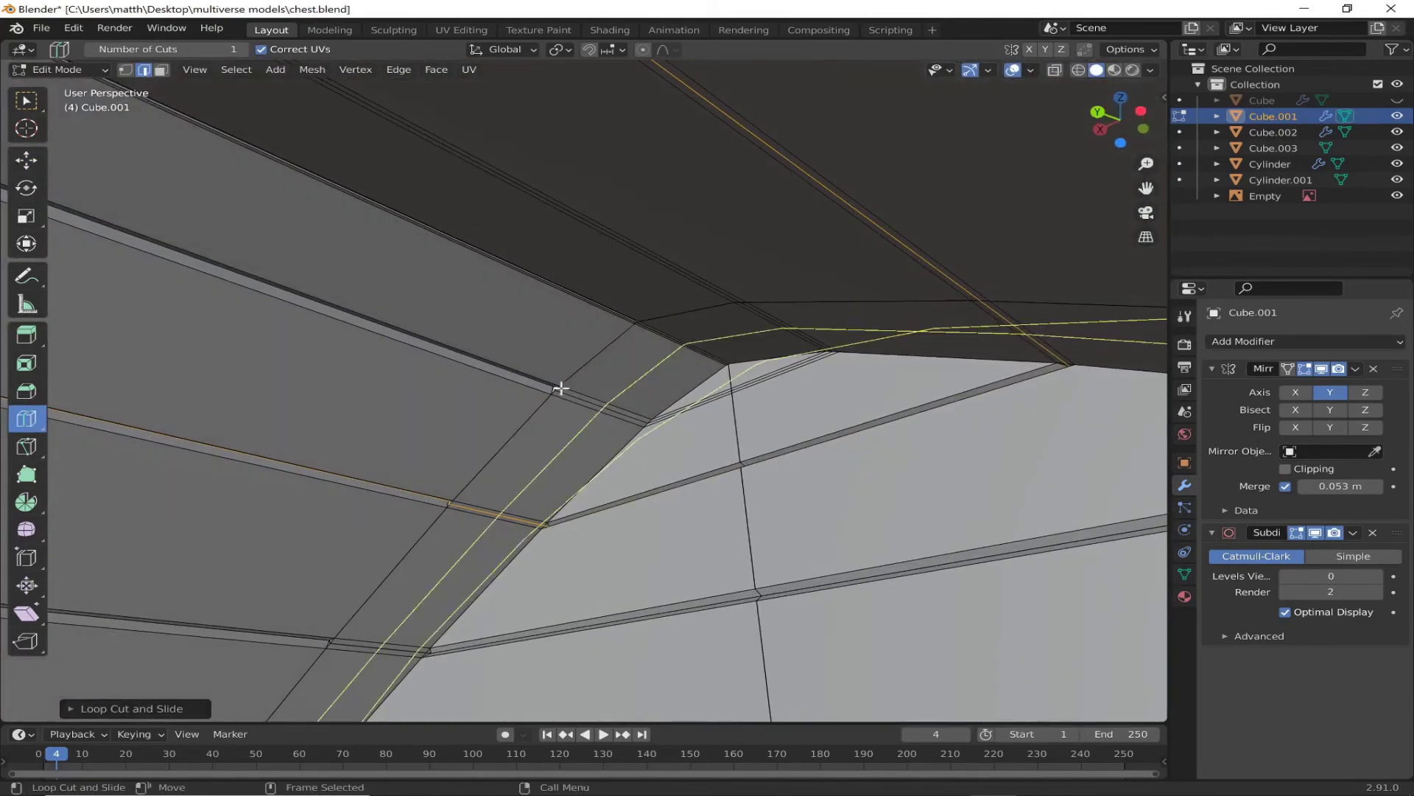
scroll(562, 388, down, 5)
mouse_move(562, 388)
middle_down()
mouse_move(863, 632)
mouse_move(560, 413)
middle_up()
key(ctrl+1)
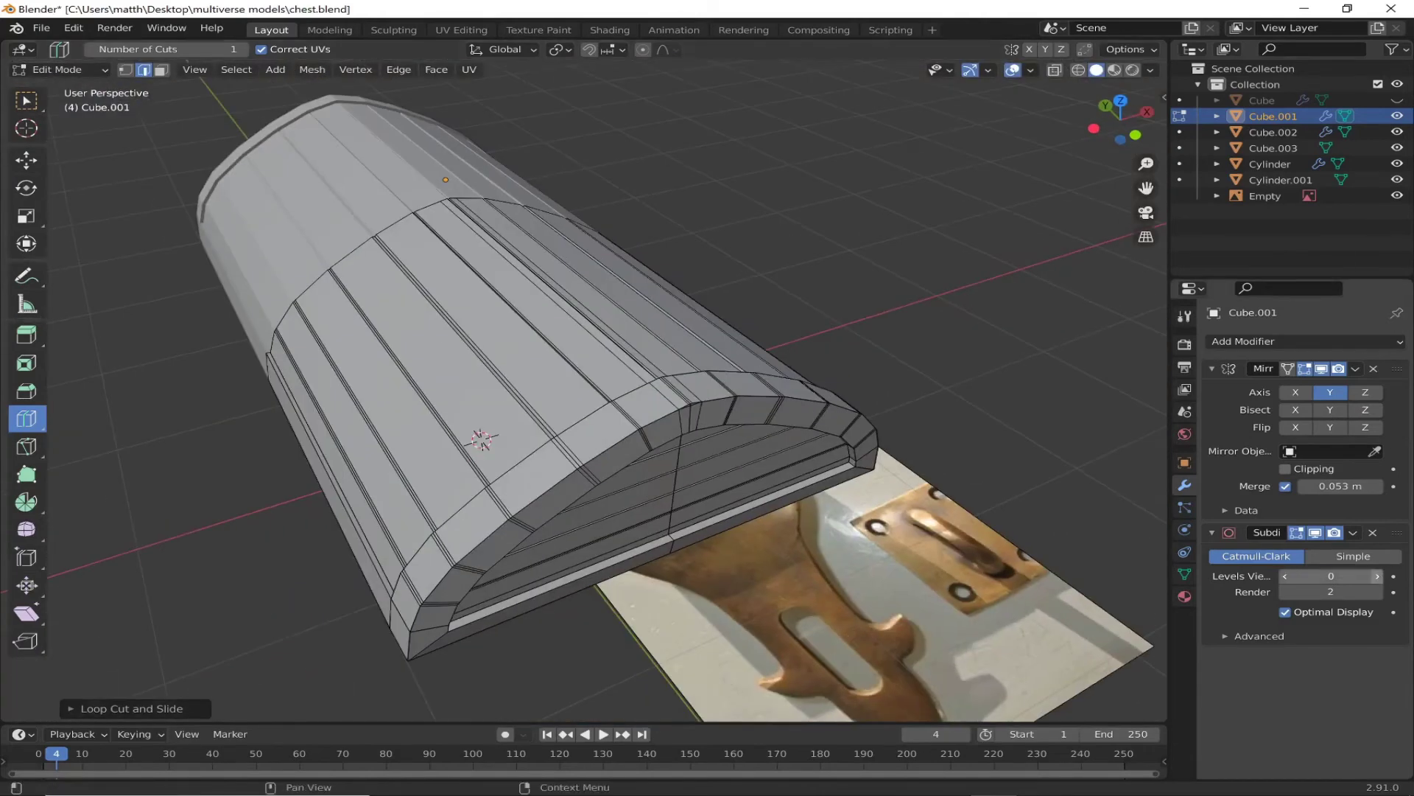
key(Tab)
scroll(521, 360, up, 5)
mouse_move(520, 360)
middle_down()
mouse_move(560, 401)
mouse_move(397, 401)
mouse_move(380, 385)
mouse_move(279, 504)
middle_up()
Step: Select and frame the hinge cylinder, then add a Subdivision Surface modifier to it
scroll(661, 436, down, 5)
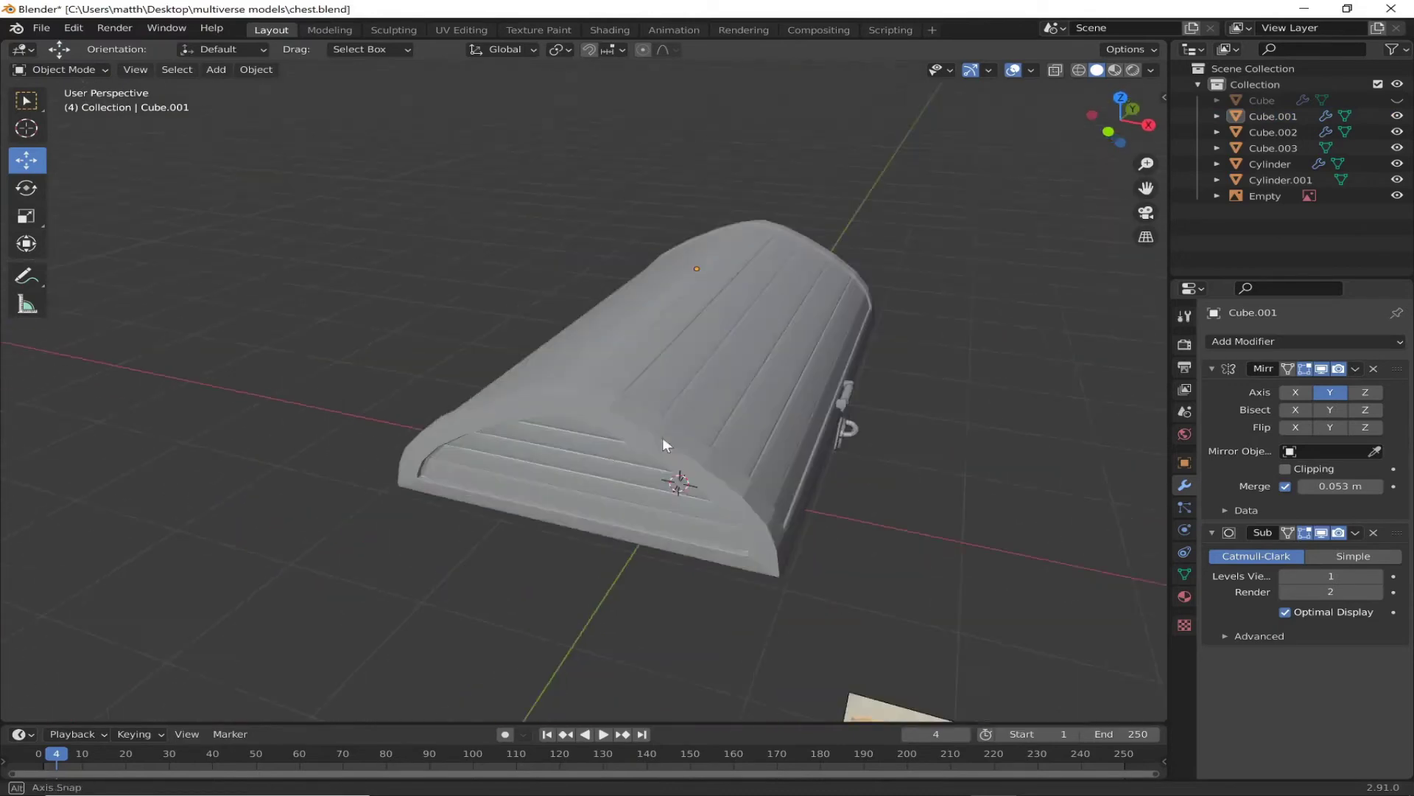
middle_drag(661, 436, 805, 474)
click(622, 409)
key(KP_Decimal)
click(1304, 341)
click(1066, 616)
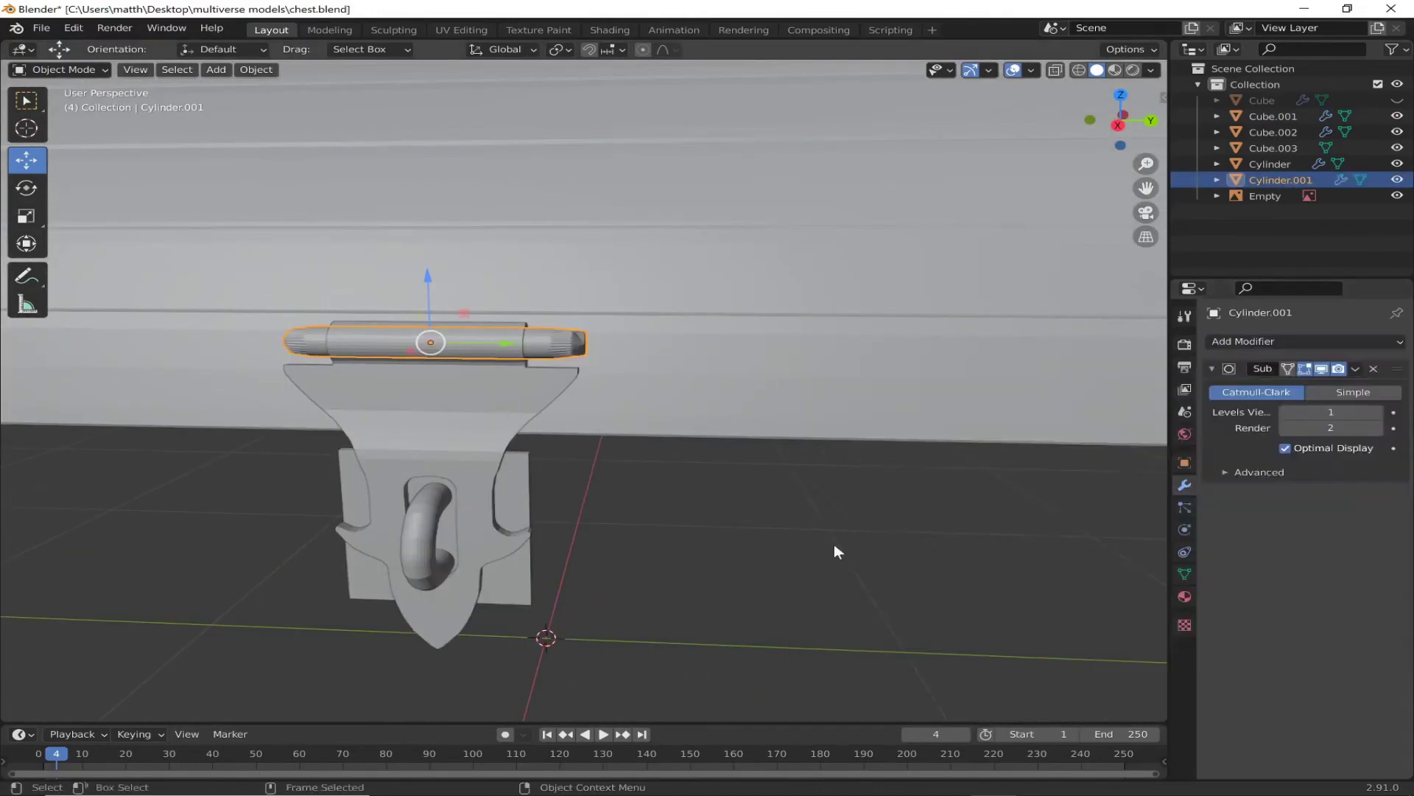
Step: In Edit Mode, loop-cut the hinge cylinder and slide the new loop near its end
middle_drag(834, 543, 284, 295)
click(59, 69)
click(52, 103)
drag(685, 398, 703, 422)
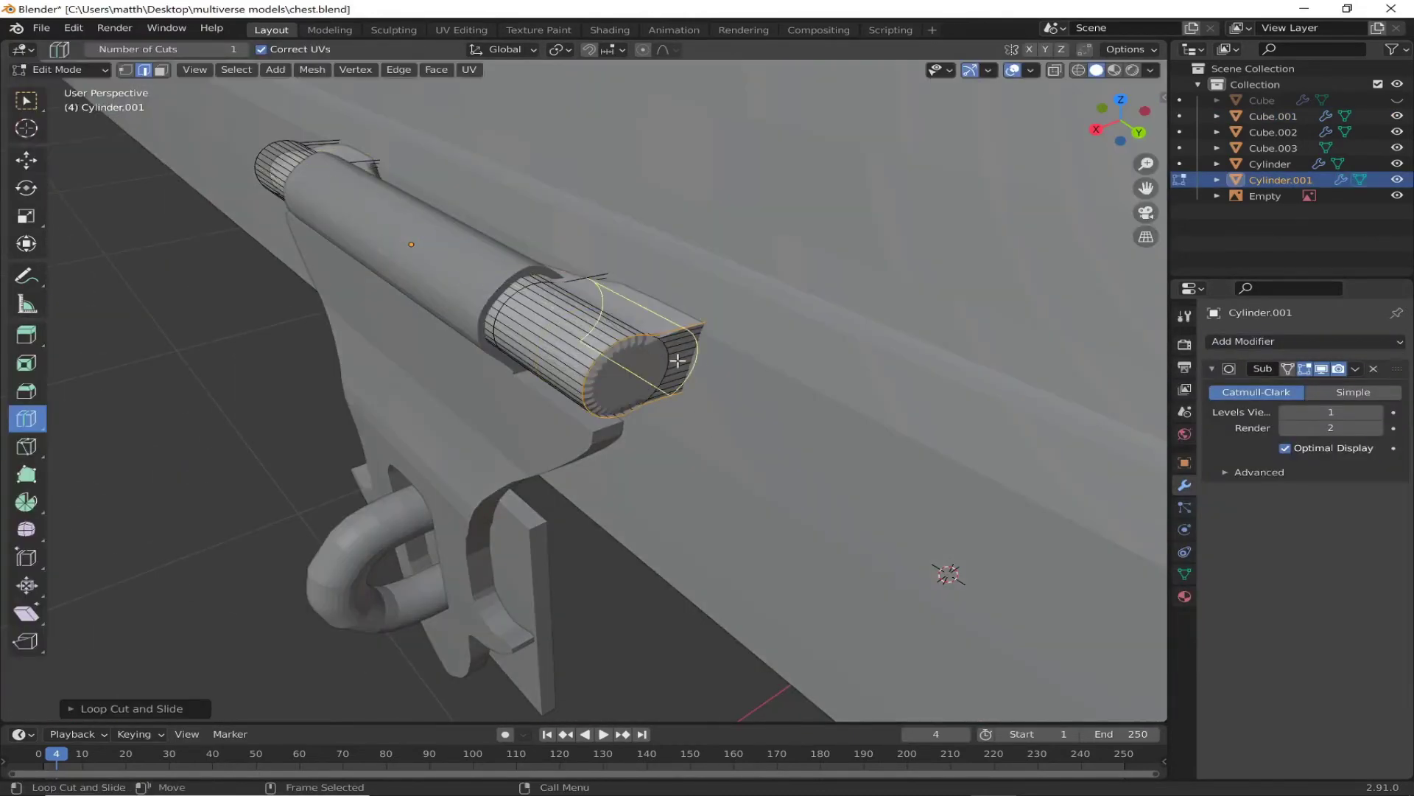
mouse_move(733, 313)
middle_down()
mouse_move(516, 383)
mouse_move(600, 319)
middle_up()
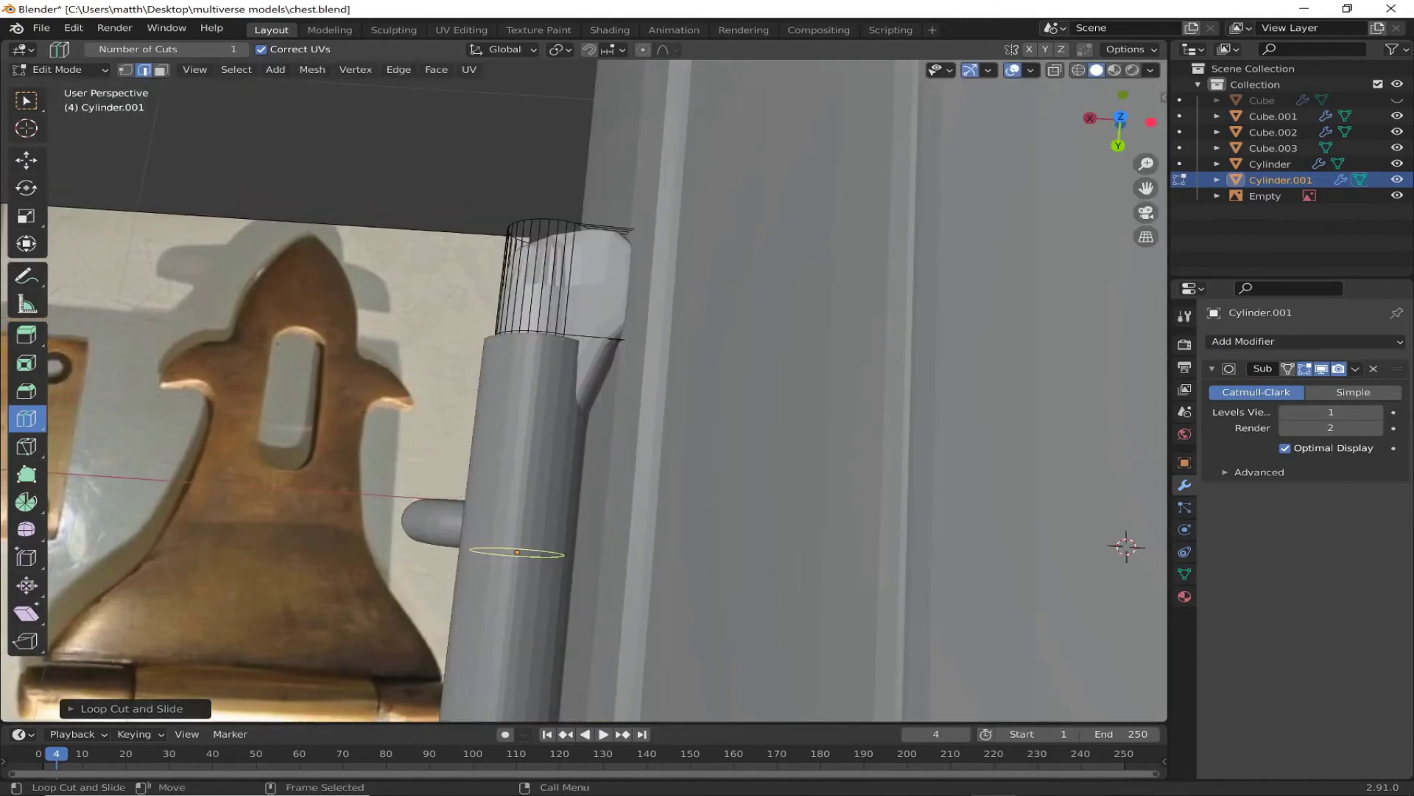
click(600, 318)
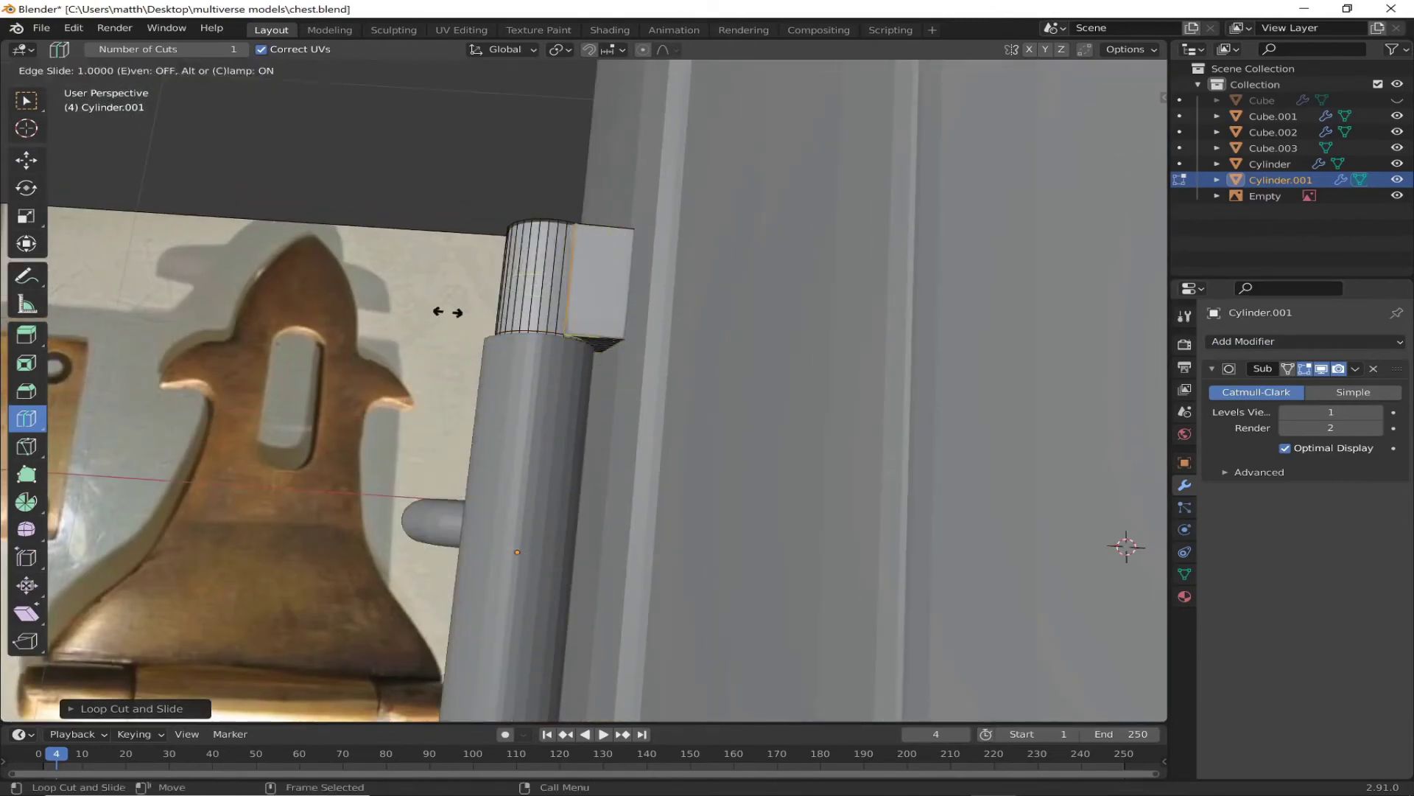
click(442, 310)
middle_drag(442, 309, 590, 484)
middle_drag(360, 474, 625, 427)
Step: Inset both end faces of the hinge cylinder and return to Object Mode
key(3)
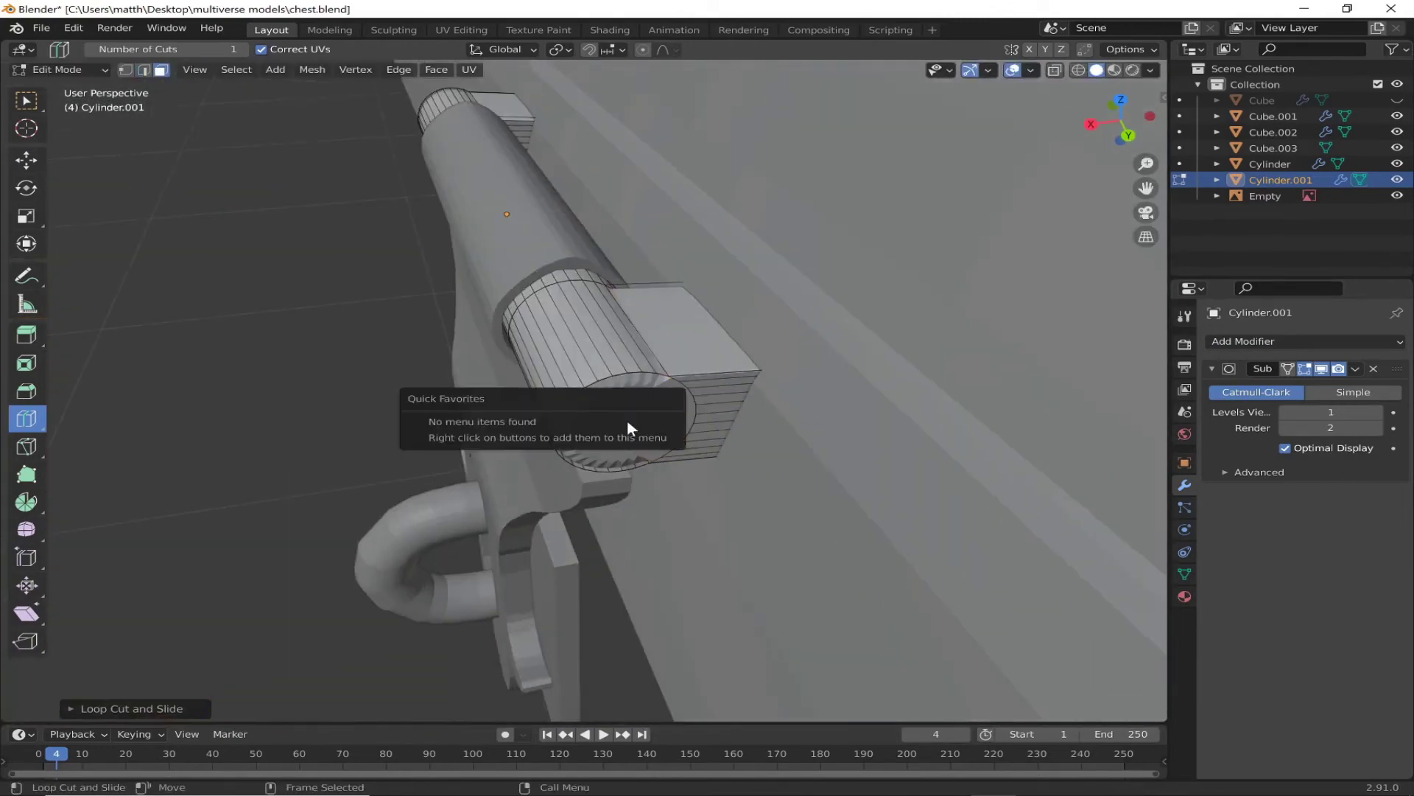
key(i)
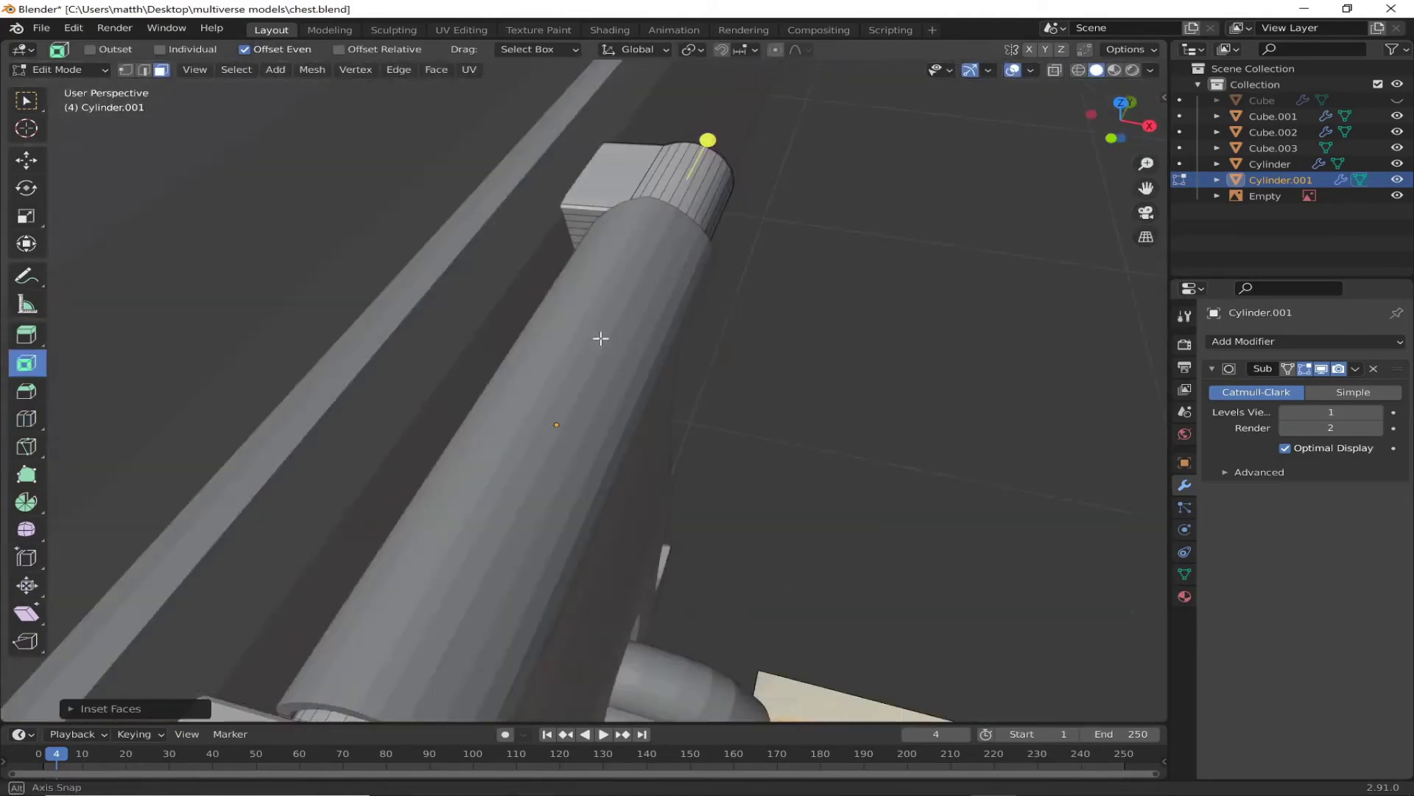
middle_drag(658, 486, 626, 404)
scroll(805, 215, up, 4)
click(806, 215)
scroll(859, 316, down, 5)
middle_drag(858, 316, 211, 395)
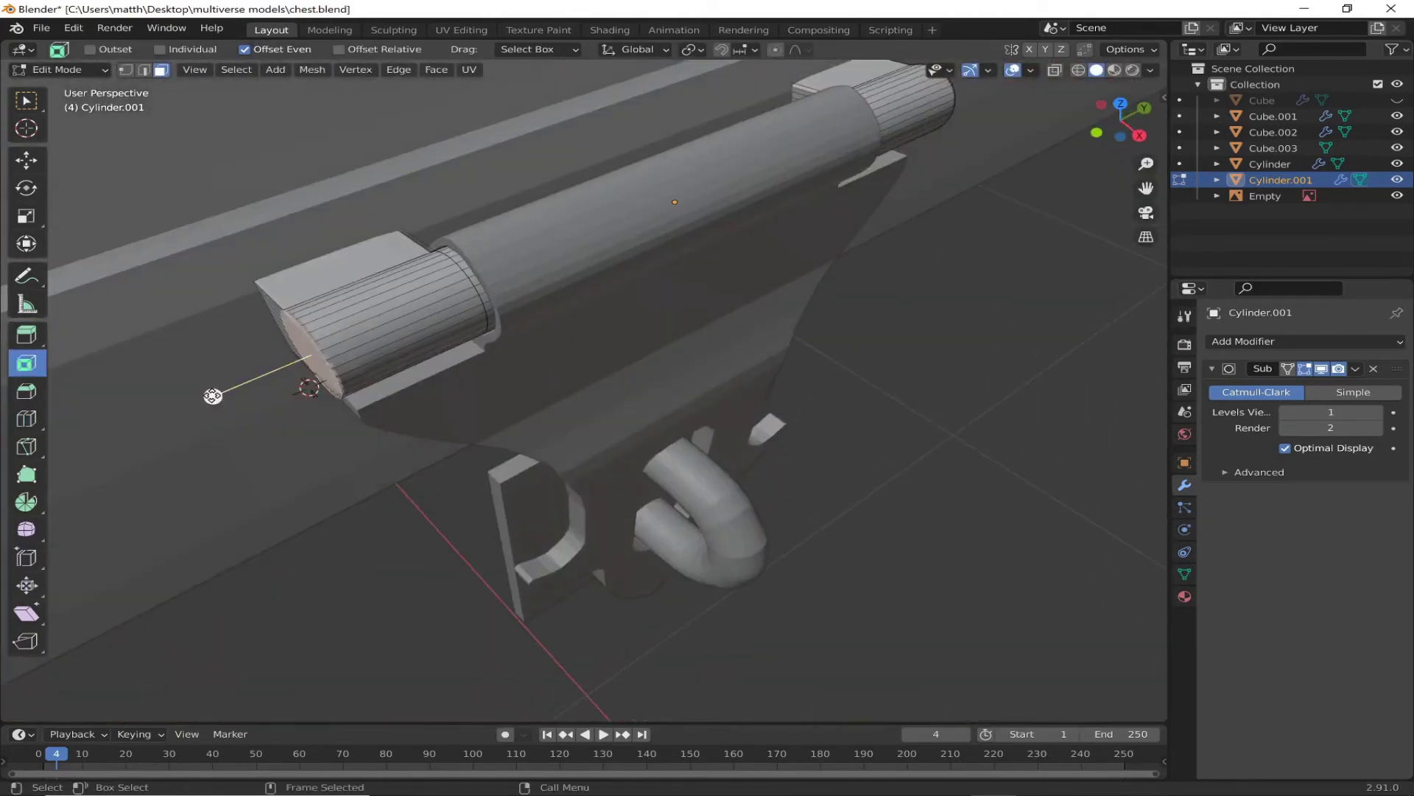
key(i)
click(365, 403)
click(57, 69)
click(700, 295)
Step: Add Subdivision Surface to the latch plate and loop-cut across it toward the edge
click(1244, 341)
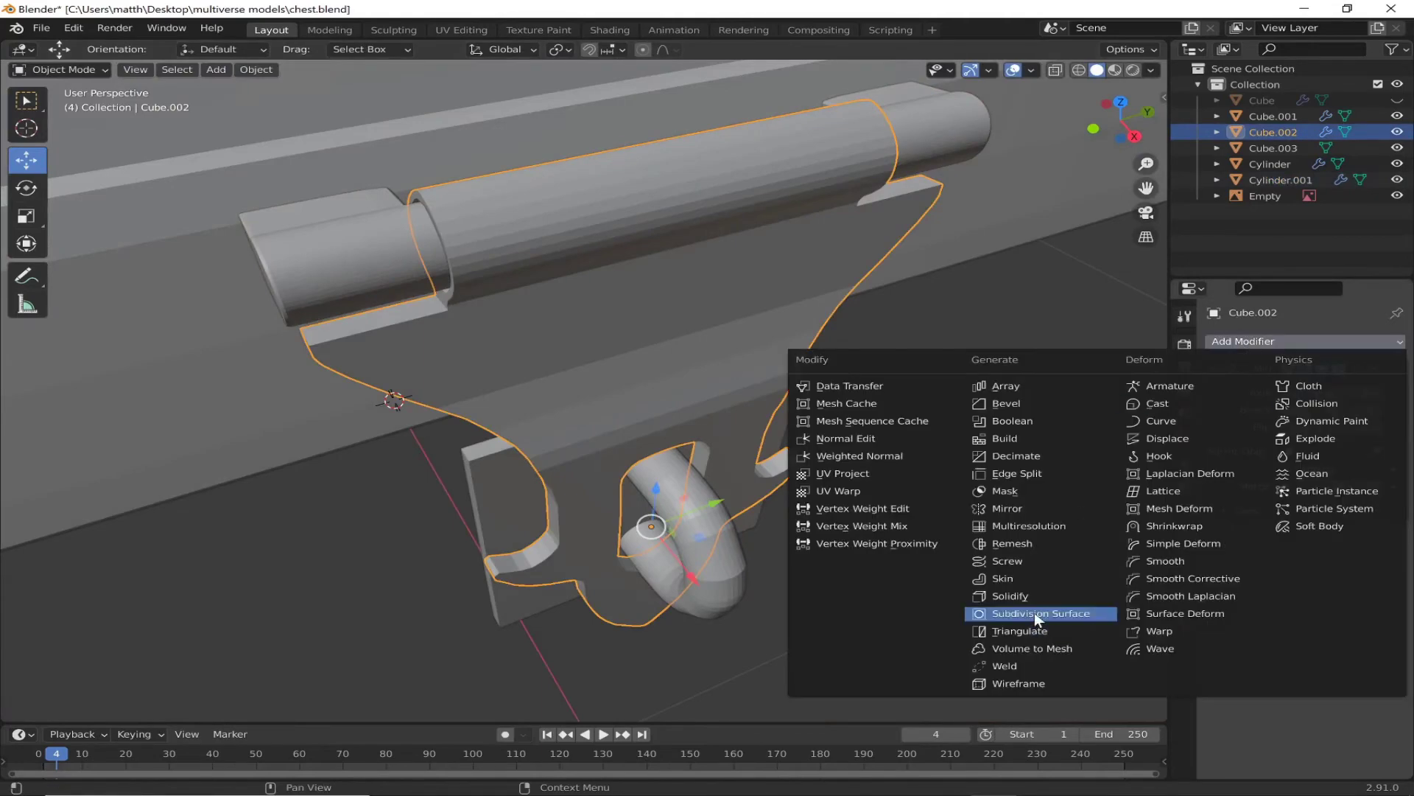
click(1034, 612)
click(59, 69)
key(Tab)
middle_drag(558, 341, 663, 368)
click(27, 418)
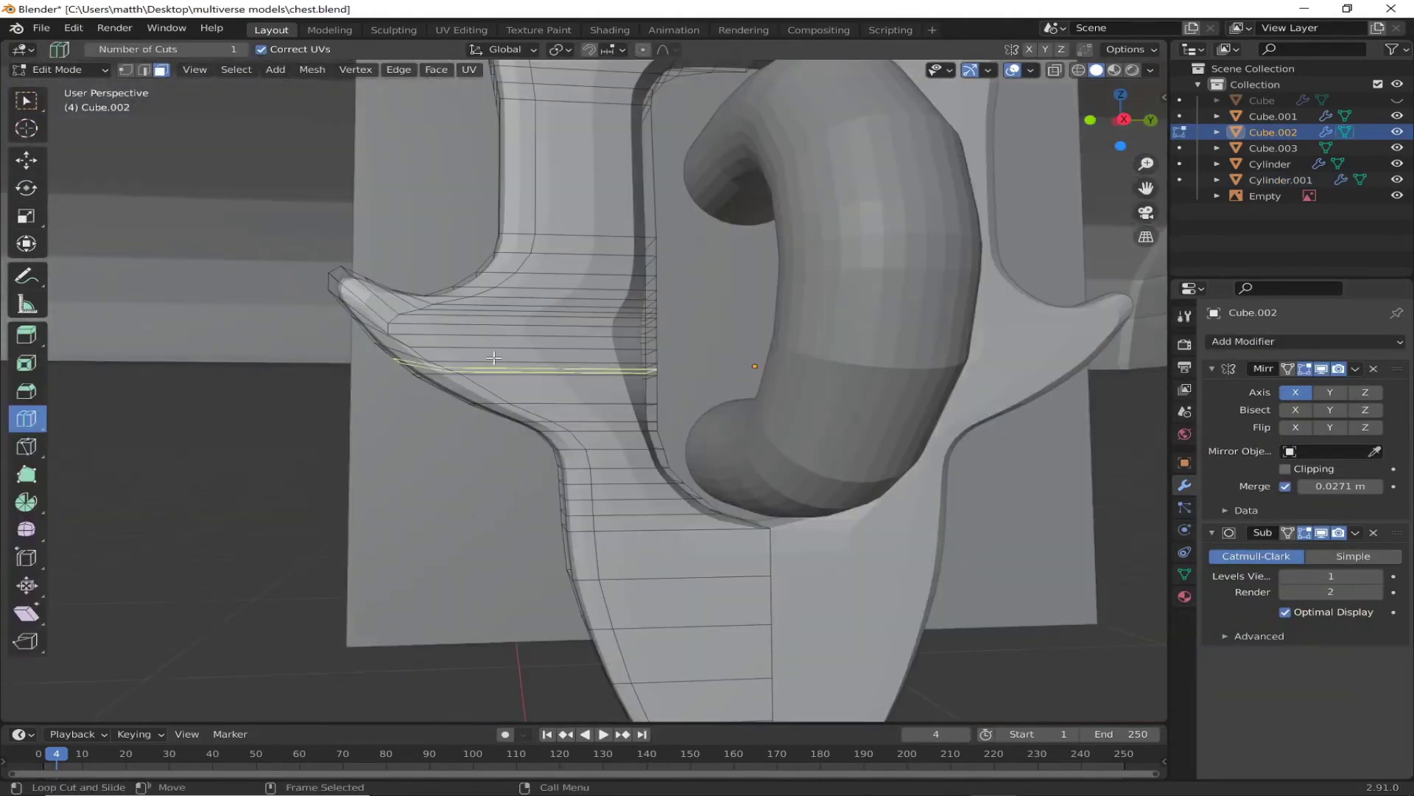
click(515, 361)
mouse_move(805, 404)
middle_down()
mouse_move(751, 526)
mouse_move(687, 366)
mouse_move(252, 405)
mouse_move(402, 417)
mouse_move(534, 459)
mouse_move(490, 569)
middle_up()
Step: Add a supporting edge loop along the latch plate's outline, close to its rim
mouse_move(425, 179)
middle_down()
mouse_move(479, 230)
mouse_move(582, 228)
mouse_move(578, 239)
middle_up()
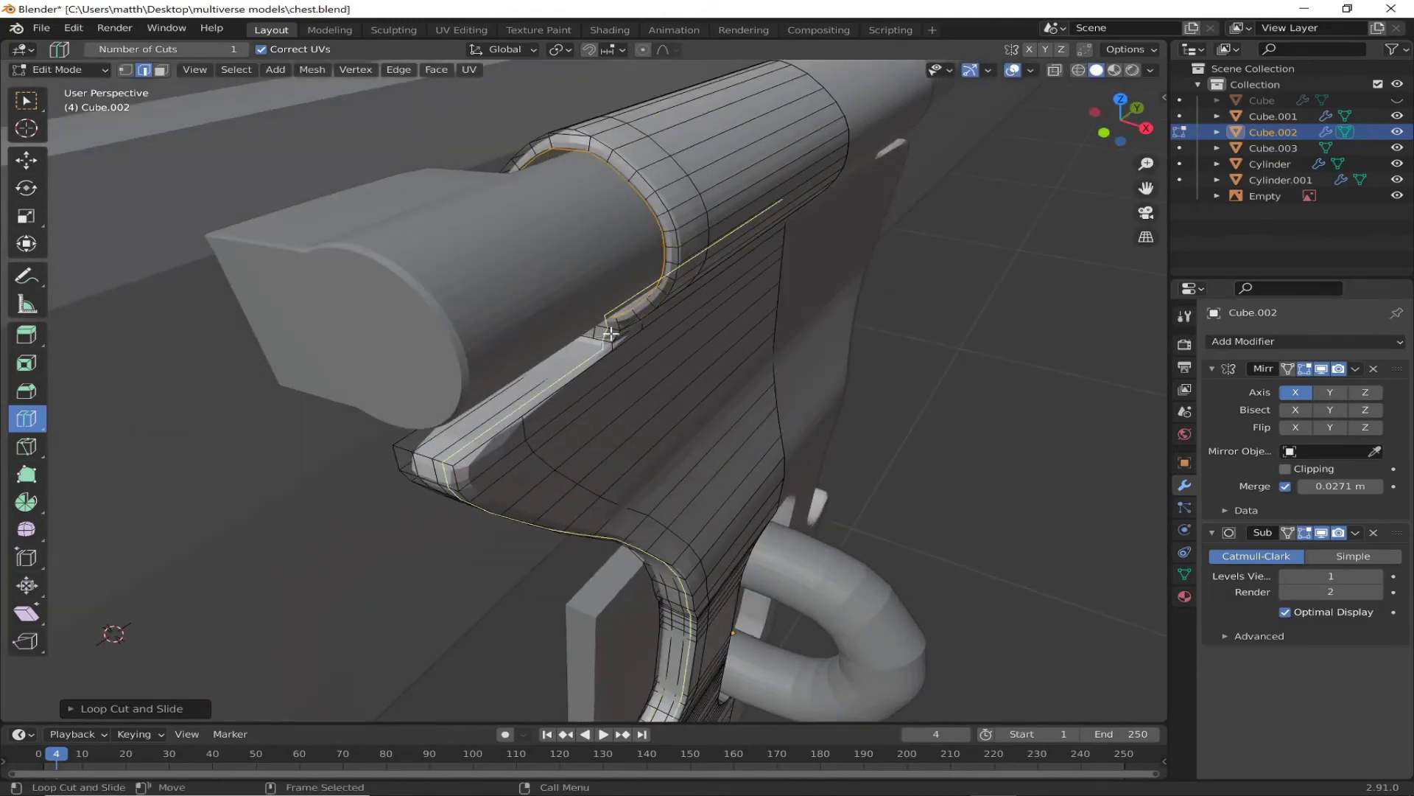
middle_drag(691, 340, 506, 347)
click(505, 347)
scroll(506, 347, up, 3)
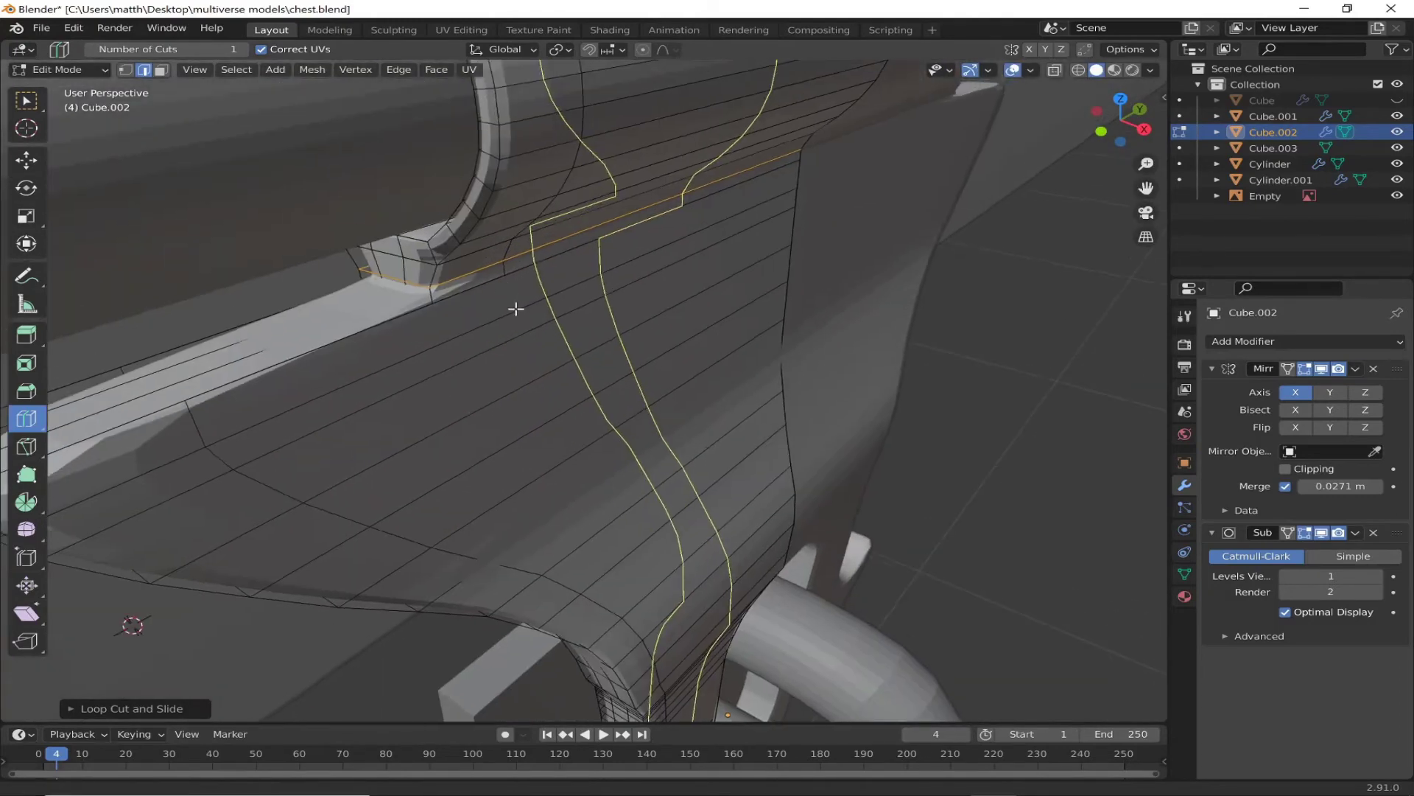
scroll(432, 297, down, 3)
mouse_move(432, 297)
middle_down()
mouse_move(474, 363)
mouse_move(543, 363)
mouse_move(584, 270)
middle_up()
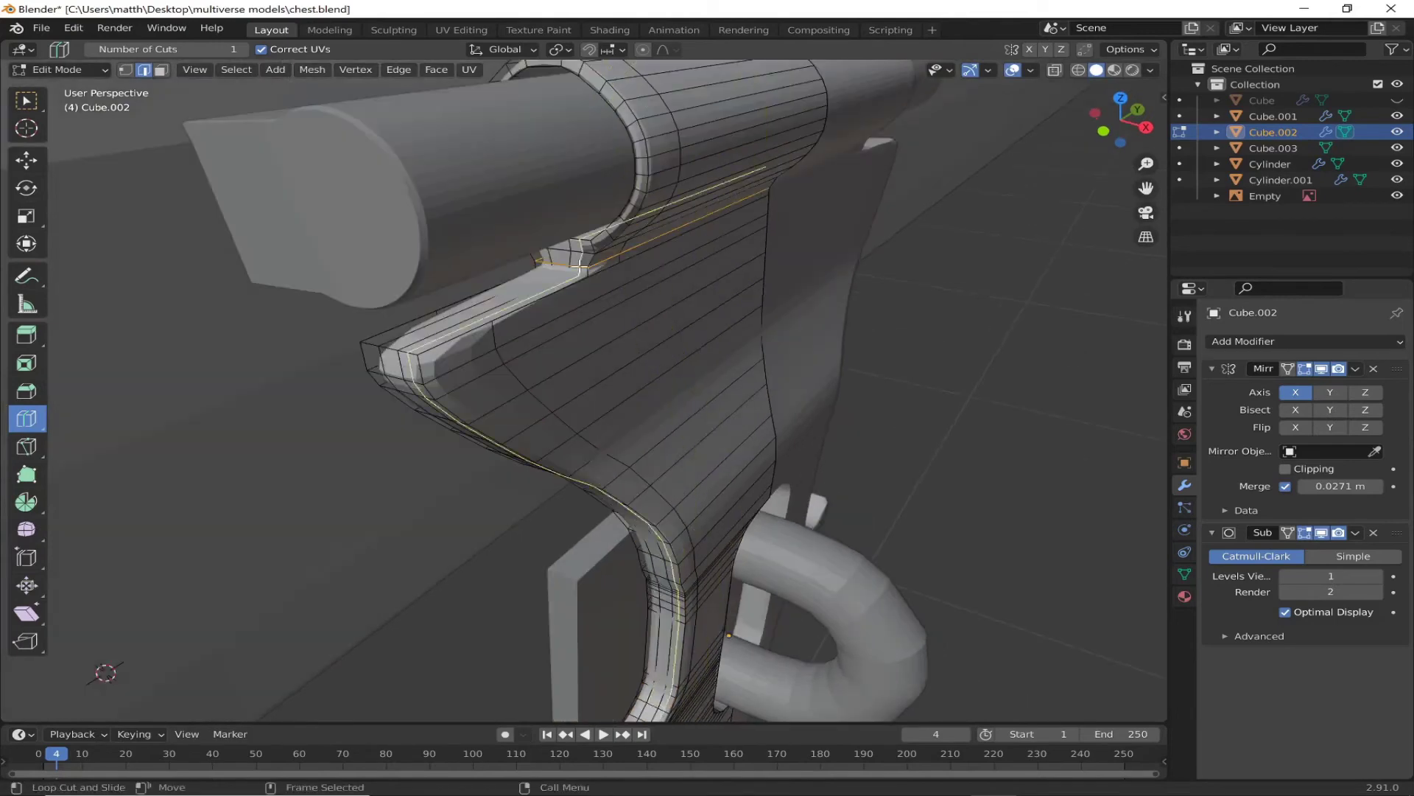
click(582, 269)
scroll(883, 379, down, 5)
click(58, 70)
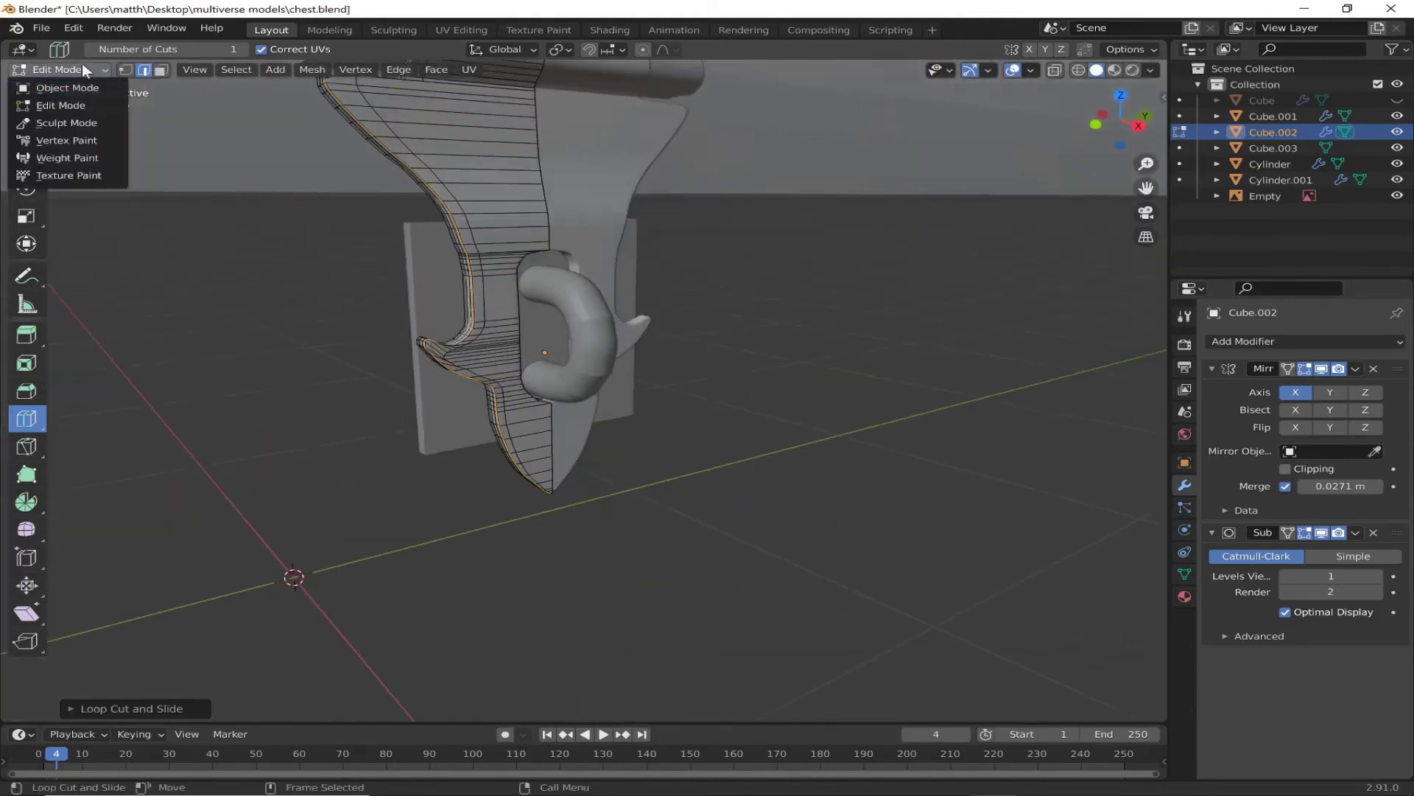
Step: Give the ring handle Subdivision Surface smoothing and a supporting edge loop
click(582, 316)
key(Tab)
click(1304, 341)
click(1027, 616)
middle_drag(1026, 615, 796, 512)
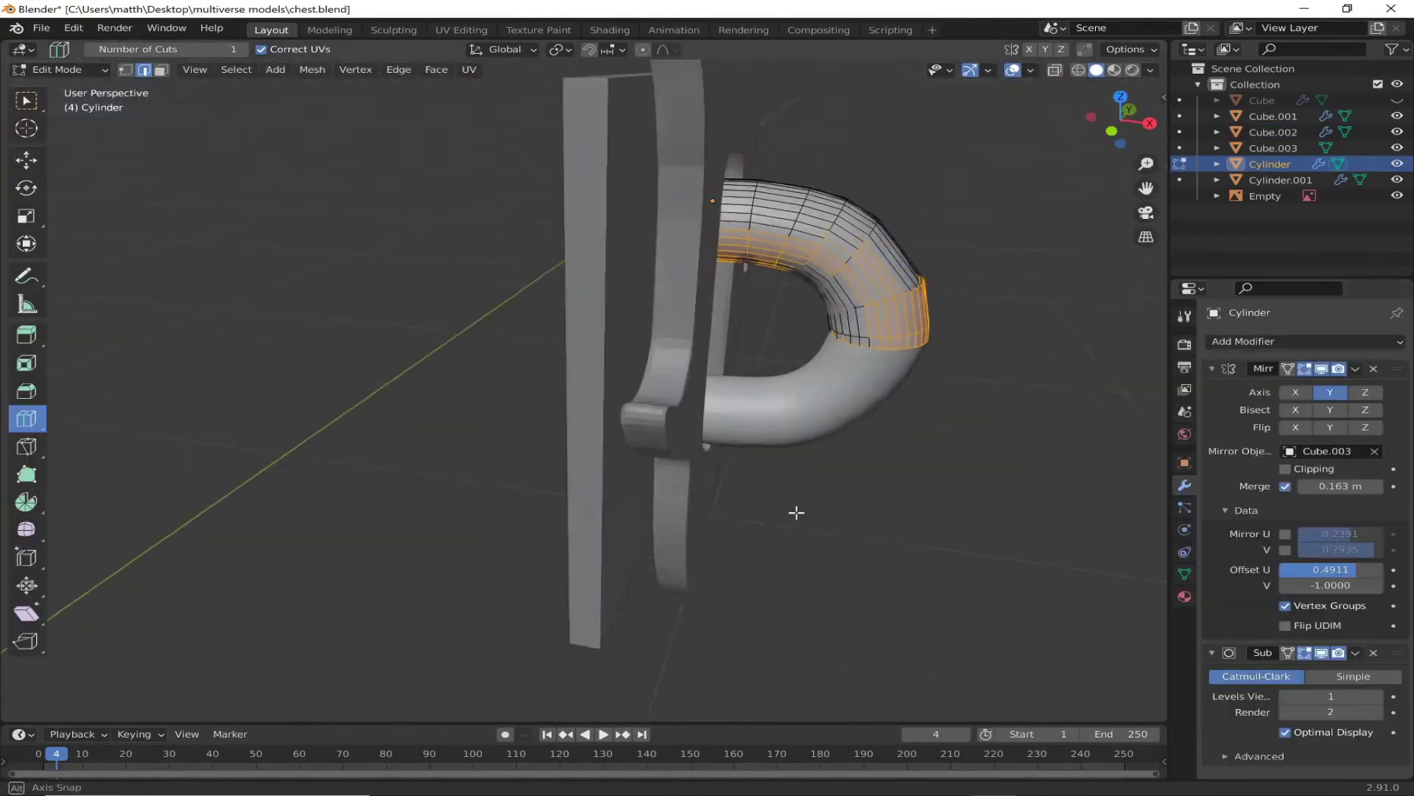
scroll(795, 511, up, 3)
click(617, 318)
middle_drag(663, 628, 1372, 696)
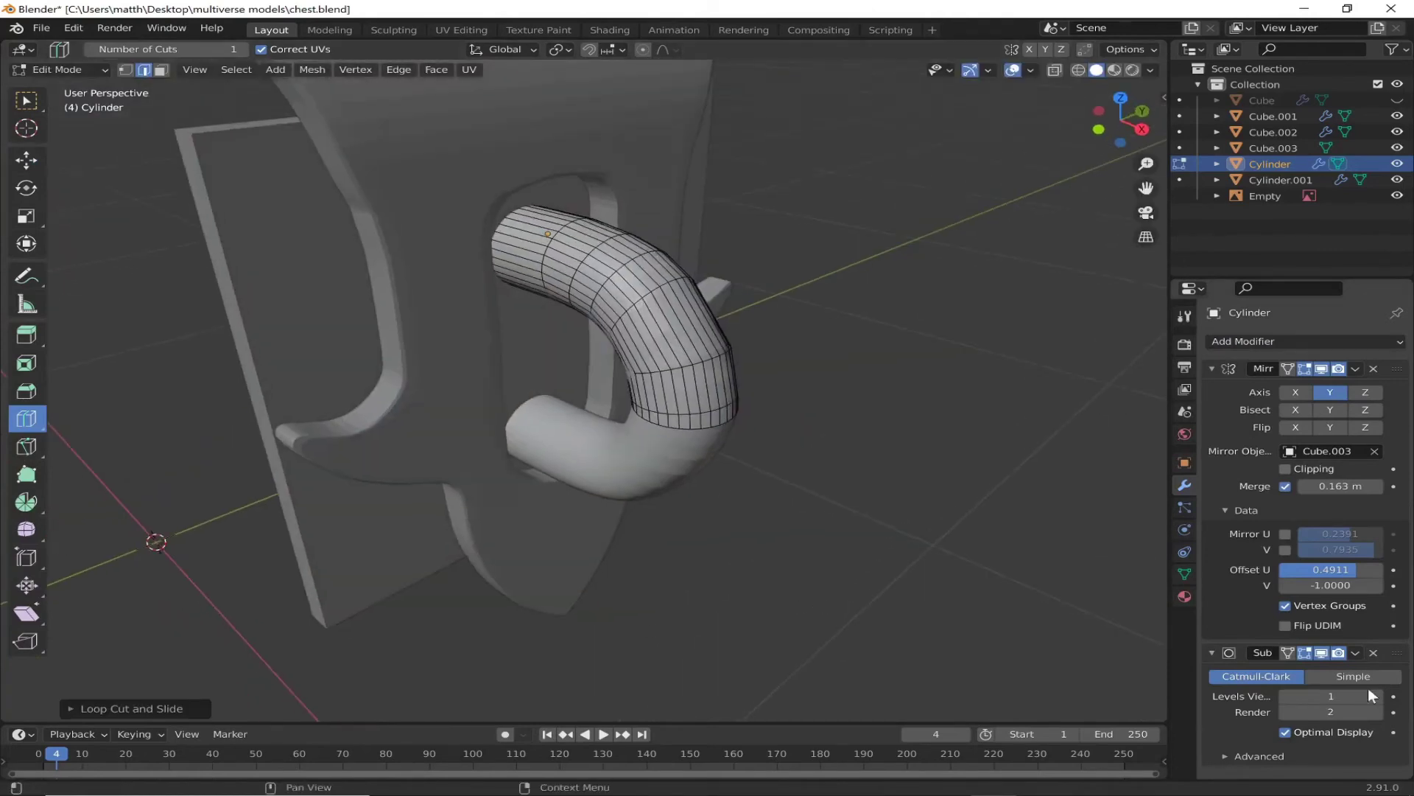
scroll(655, 495, down, 3)
mouse_move(656, 495)
middle_down()
mouse_move(230, 333)
mouse_move(574, 457)
middle_up()
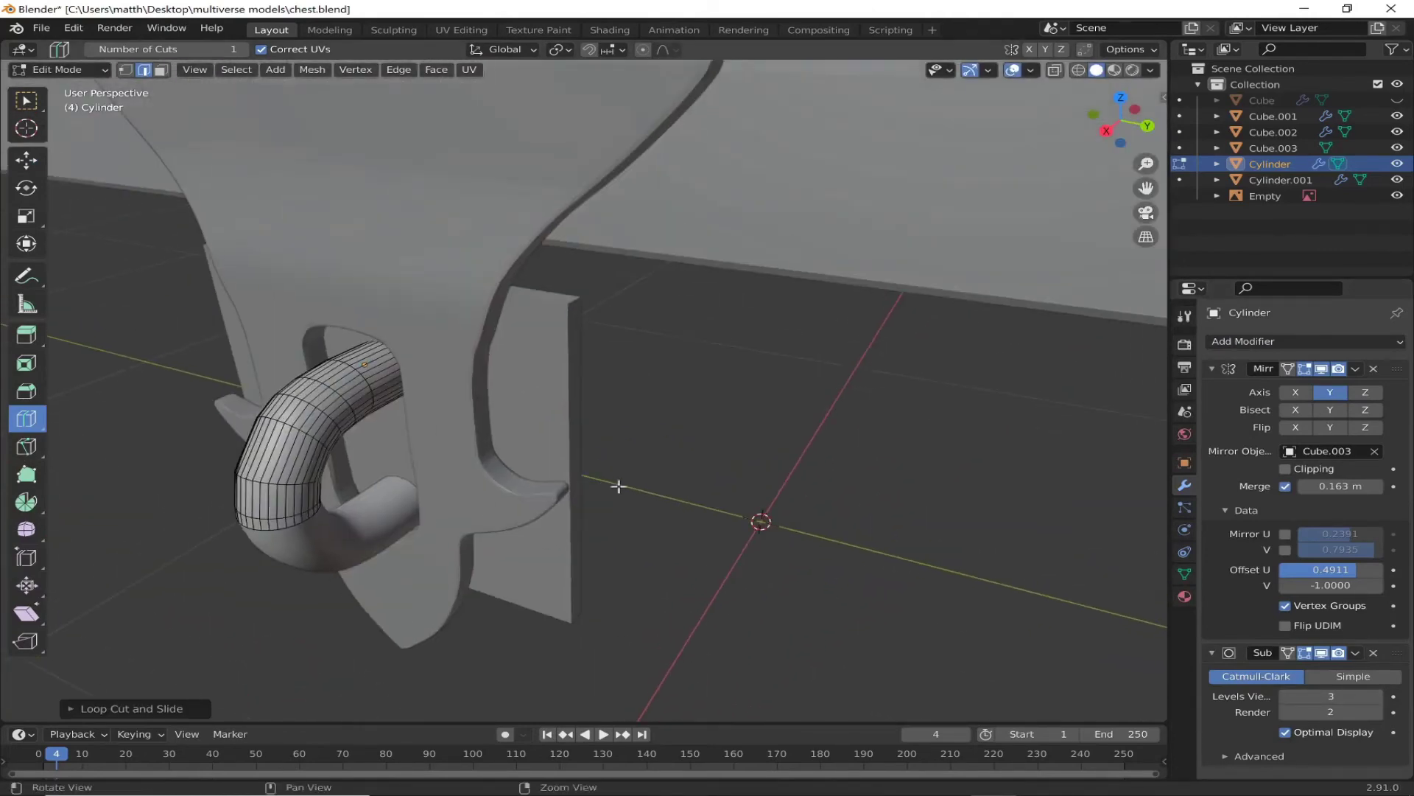
Step: Unhide the chest body in the outliner and start editing its mesh
click(1398, 101)
scroll(663, 479, down, 5)
key(Tab)
scroll(224, 433, down, 3)
middle_drag(224, 432, 692, 442)
click(692, 442)
key(Tab)
Step: Cut an edge loop near the body's top rim and set its viewport subdivision to 3
click(498, 416)
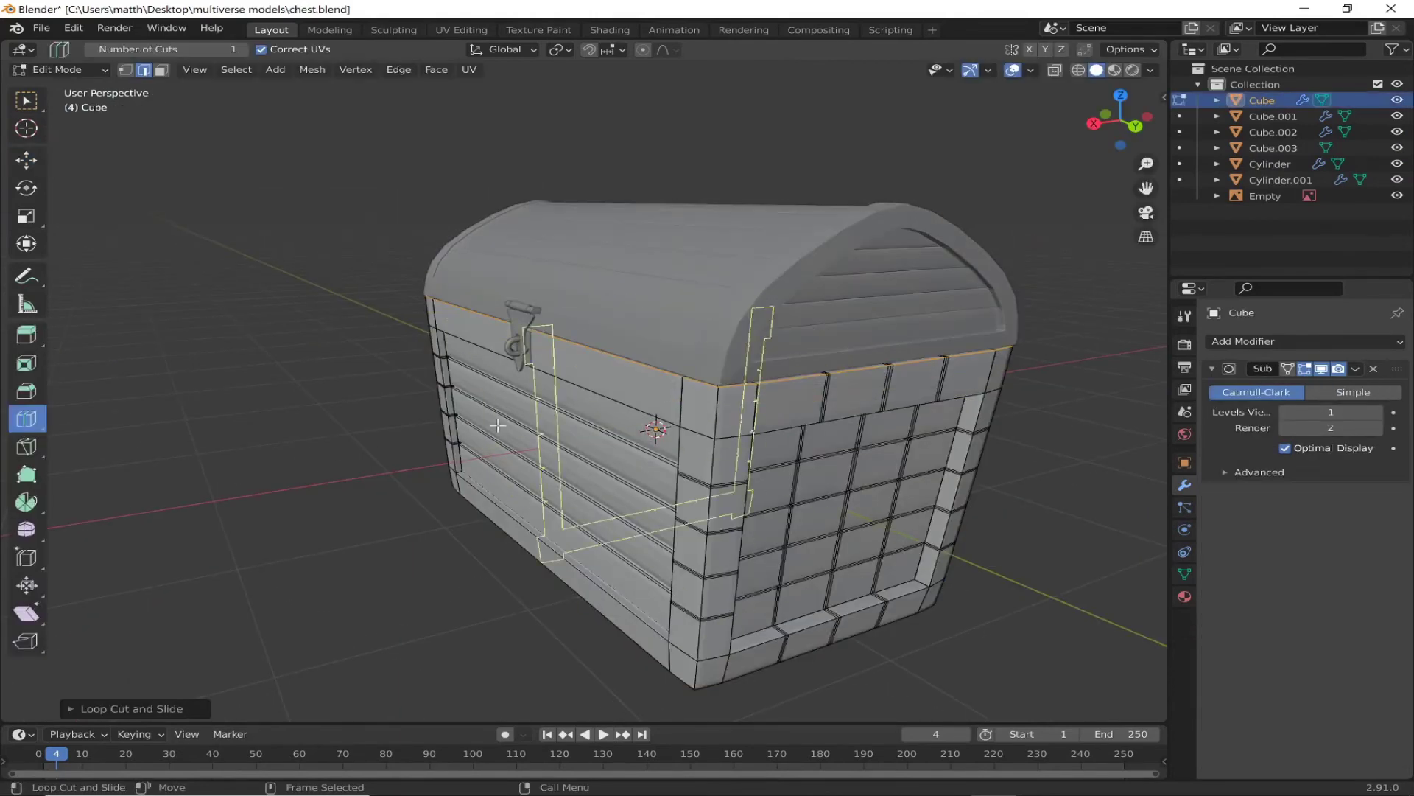
key(Tab)
click(1376, 412)
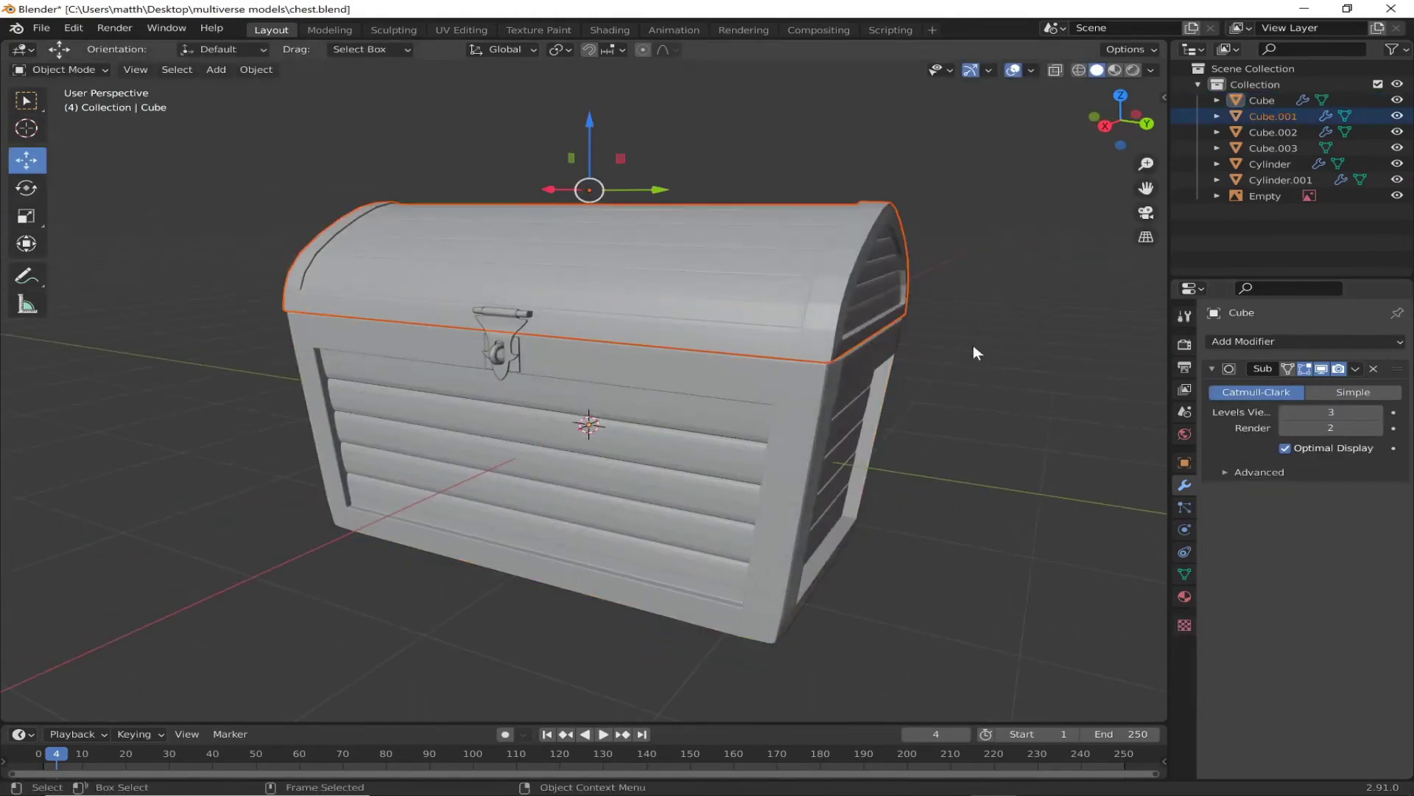
click(1376, 413)
Step: Raise the latch plate's viewport subdivision level to 3 and save chest.blend
click(499, 326)
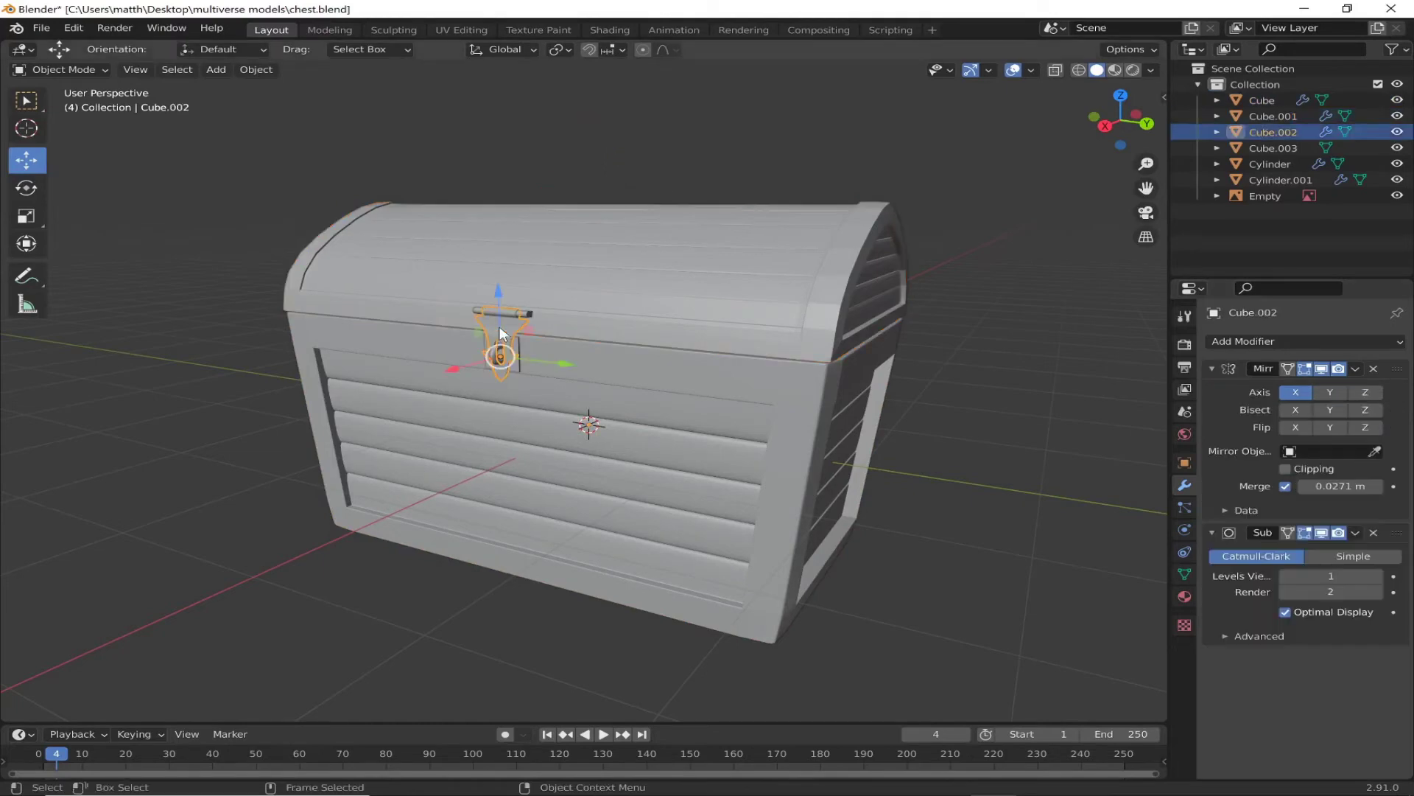
scroll(436, 357, up, 5)
middle_drag(436, 357, 685, 320)
click(1379, 579)
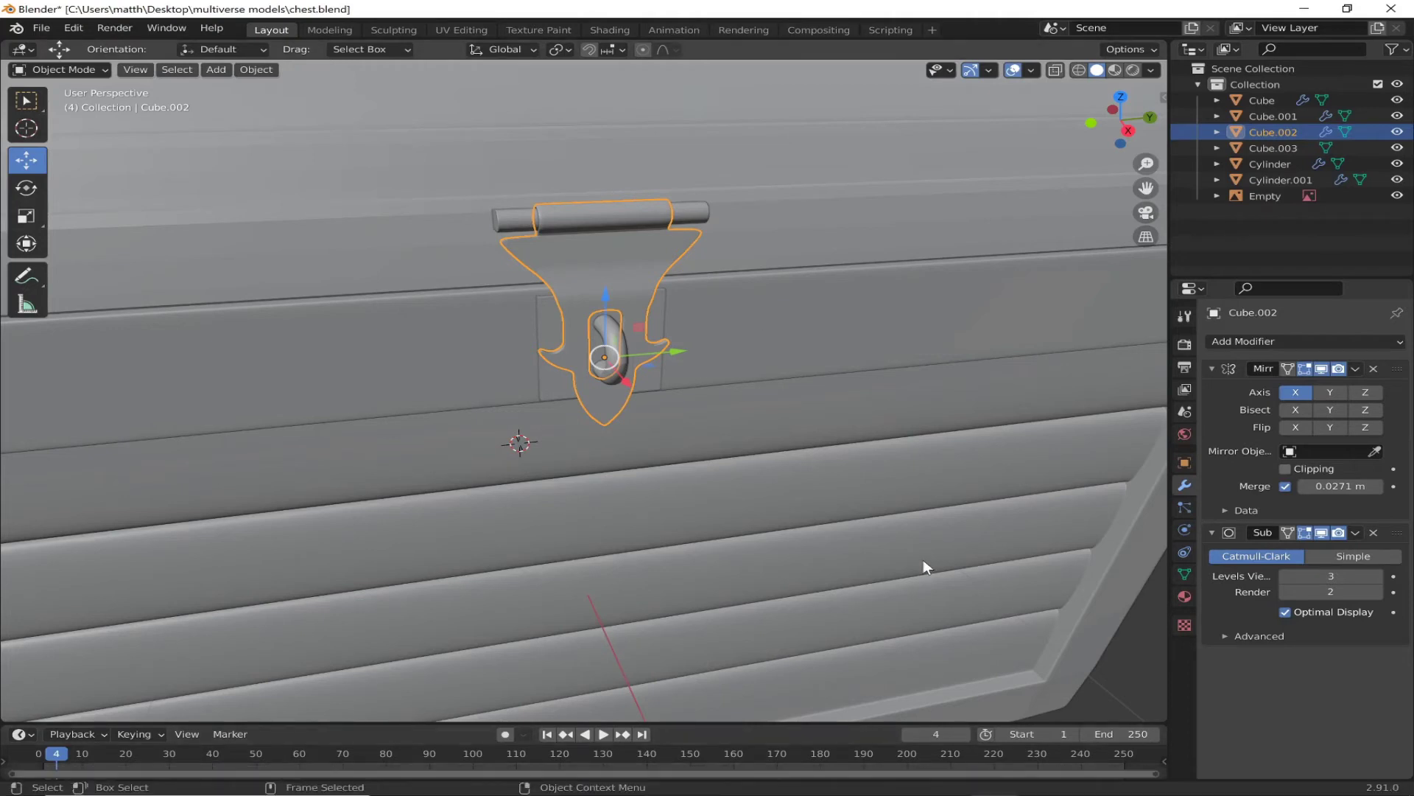
click(42, 27)
click(95, 131)
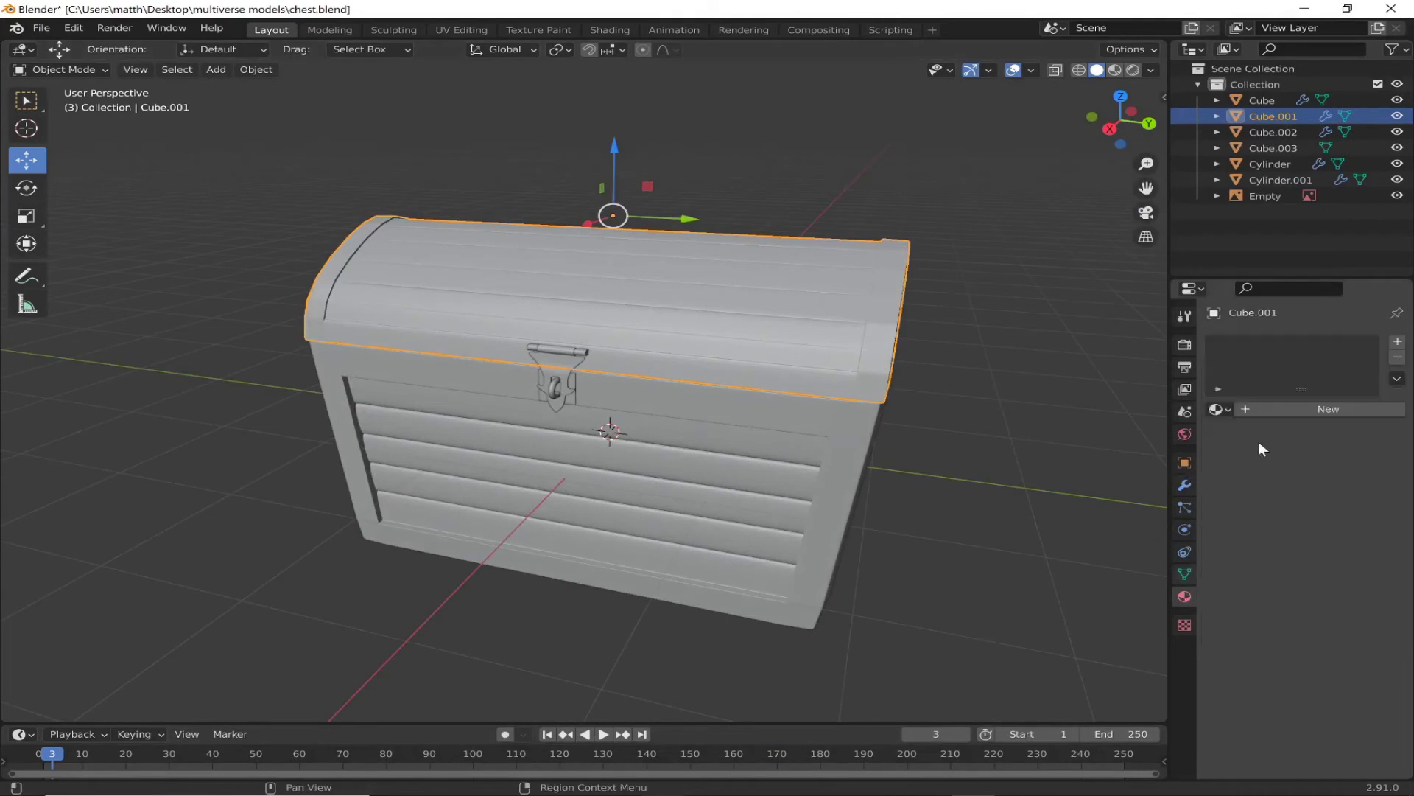
Step: Create a new lid material with a dark brown base colour, viewed in Material Preview
click(1325, 408)
click(1326, 574)
click(1115, 69)
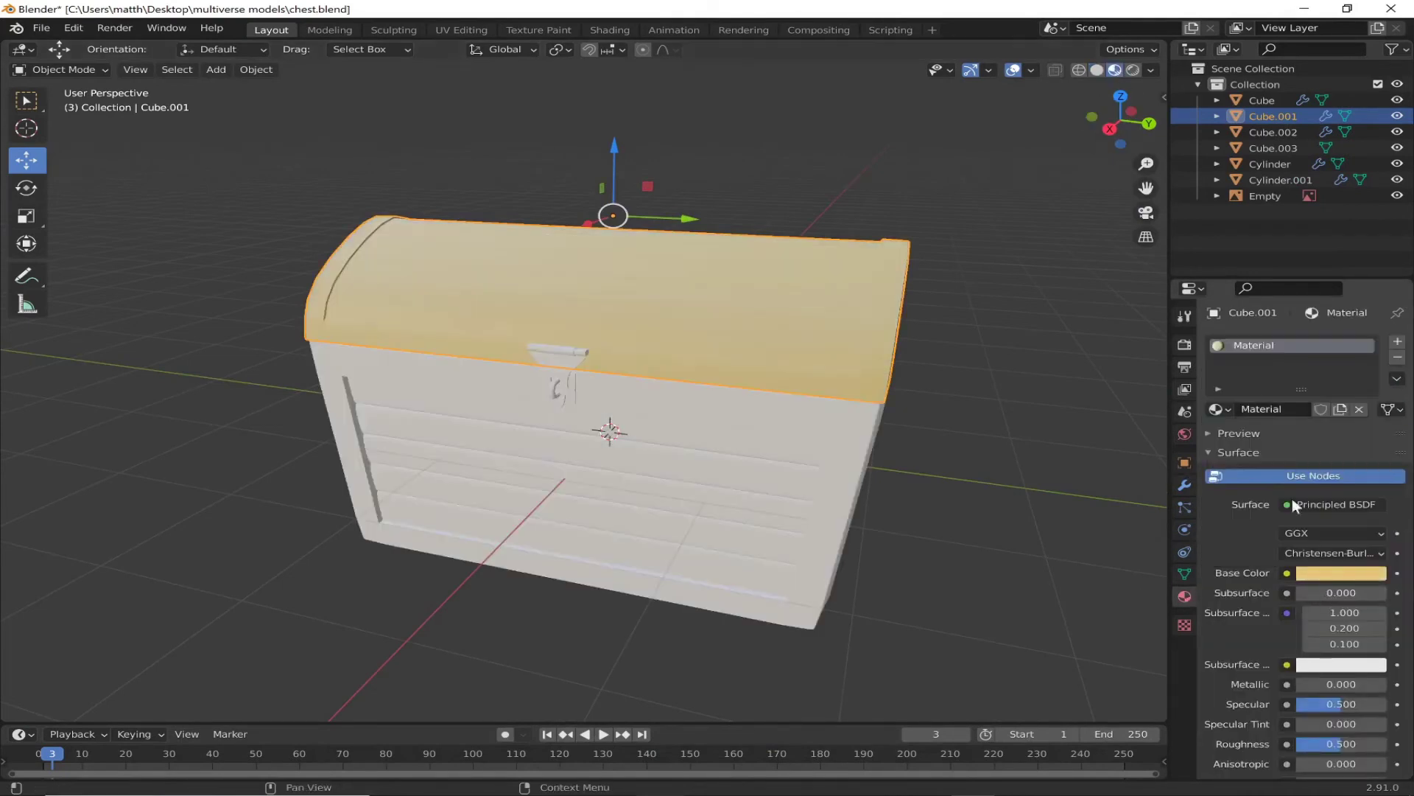
click(1341, 573)
drag(1285, 517, 1348, 517)
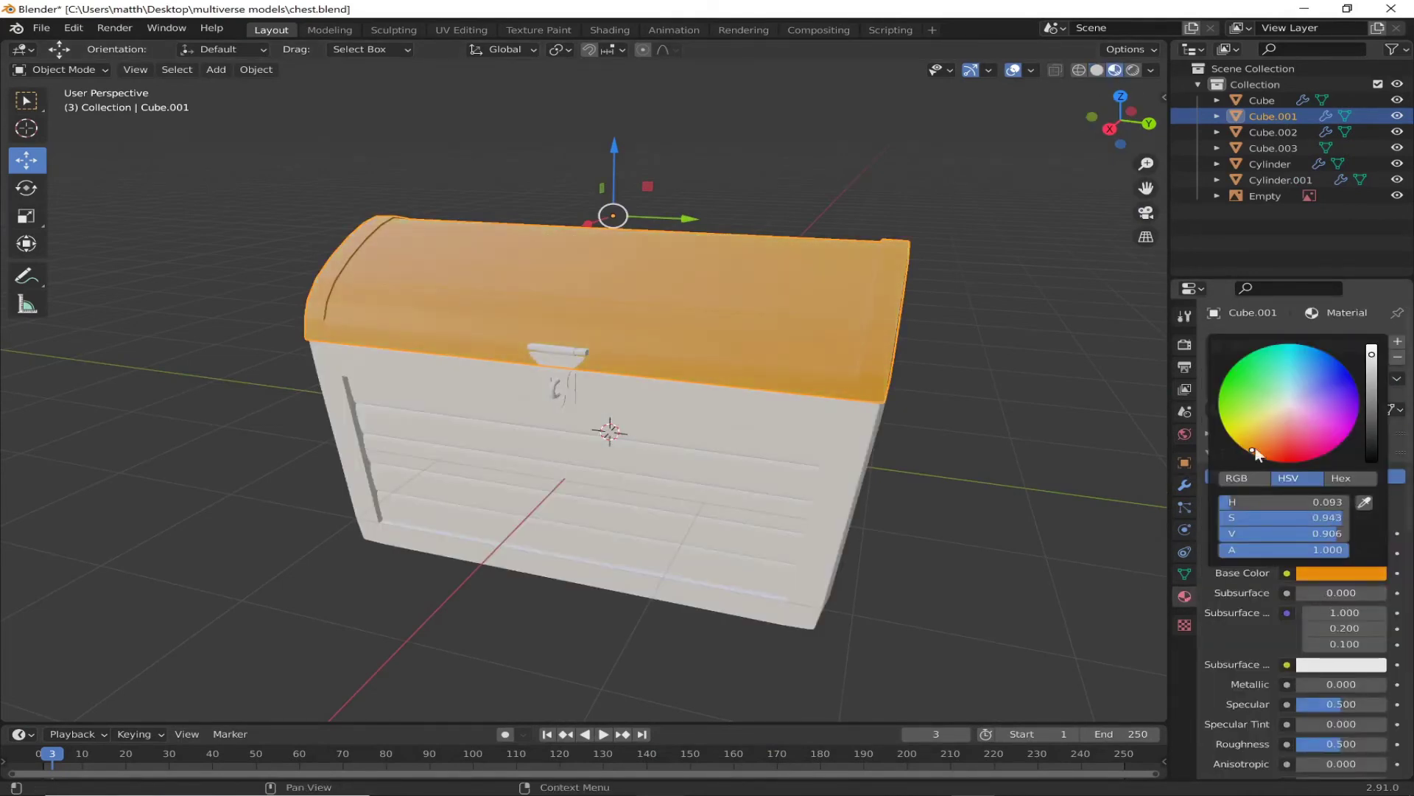
drag(1371, 356, 1371, 402)
Step: Orbit around the chest and switch the lid into Edit Mode
mouse_move(1032, 368)
middle_down()
mouse_move(941, 517)
mouse_move(1006, 308)
middle_up()
key(Tab)
key(ctrl+r)
mouse_move(756, 376)
middle_down()
mouse_move(661, 417)
mouse_move(636, 470)
middle_up()
key(shift+space)
Step: Hide the chest body and select the band of faces along the lid's rim
key(g)
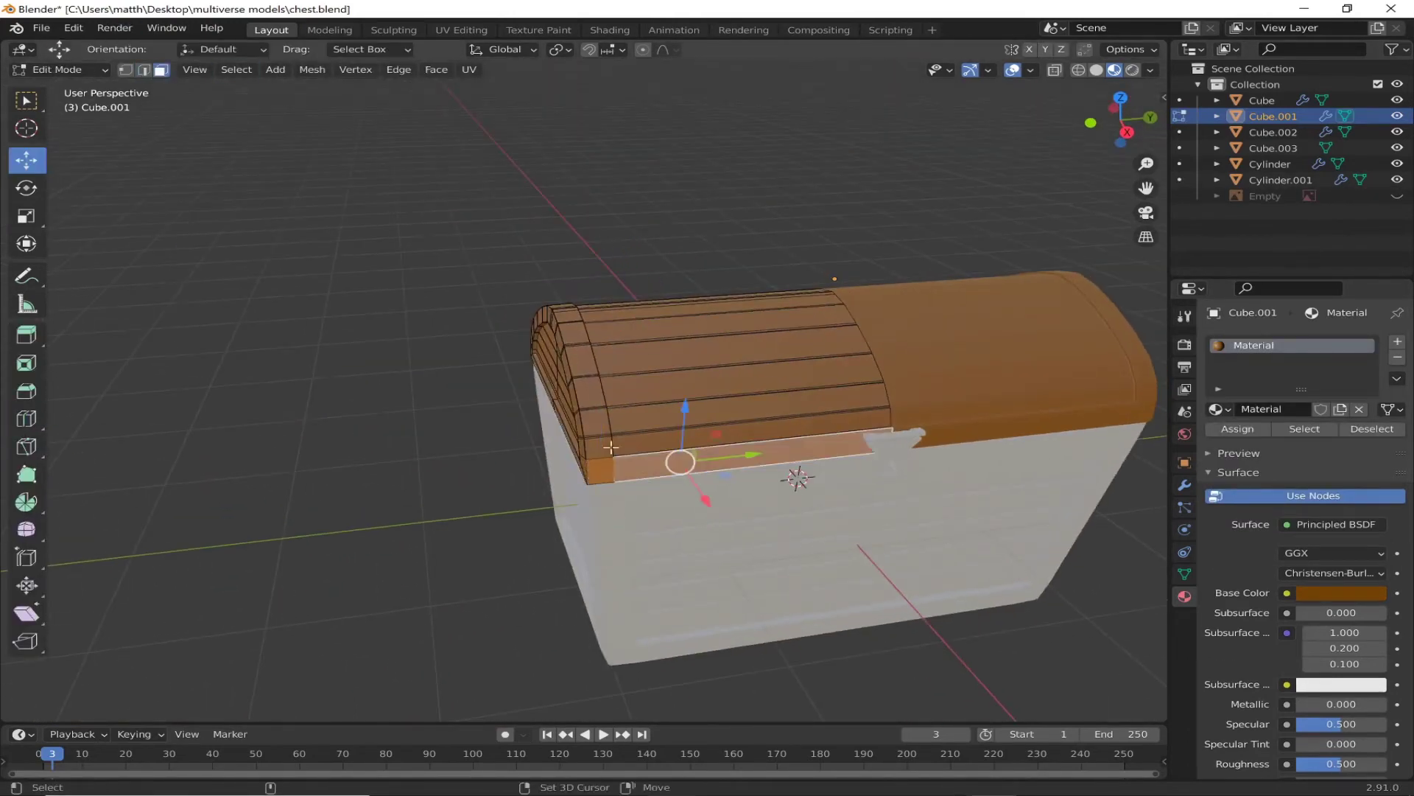
click(611, 447)
click(1398, 101)
scroll(576, 377, up, 5)
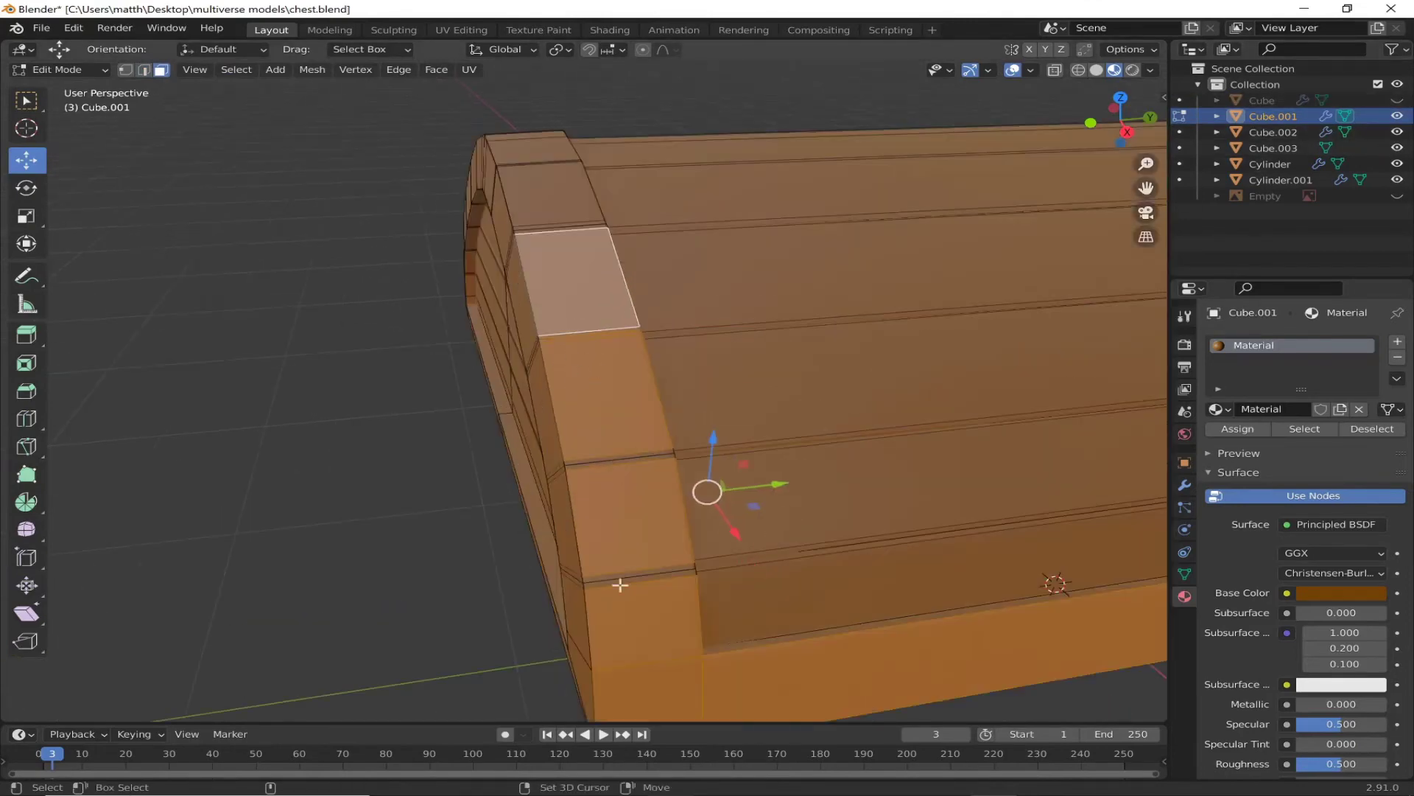
mouse_move(587, 479)
middle_down()
mouse_move(578, 495)
mouse_move(795, 508)
mouse_move(679, 397)
mouse_move(682, 420)
mouse_move(584, 385)
middle_up()
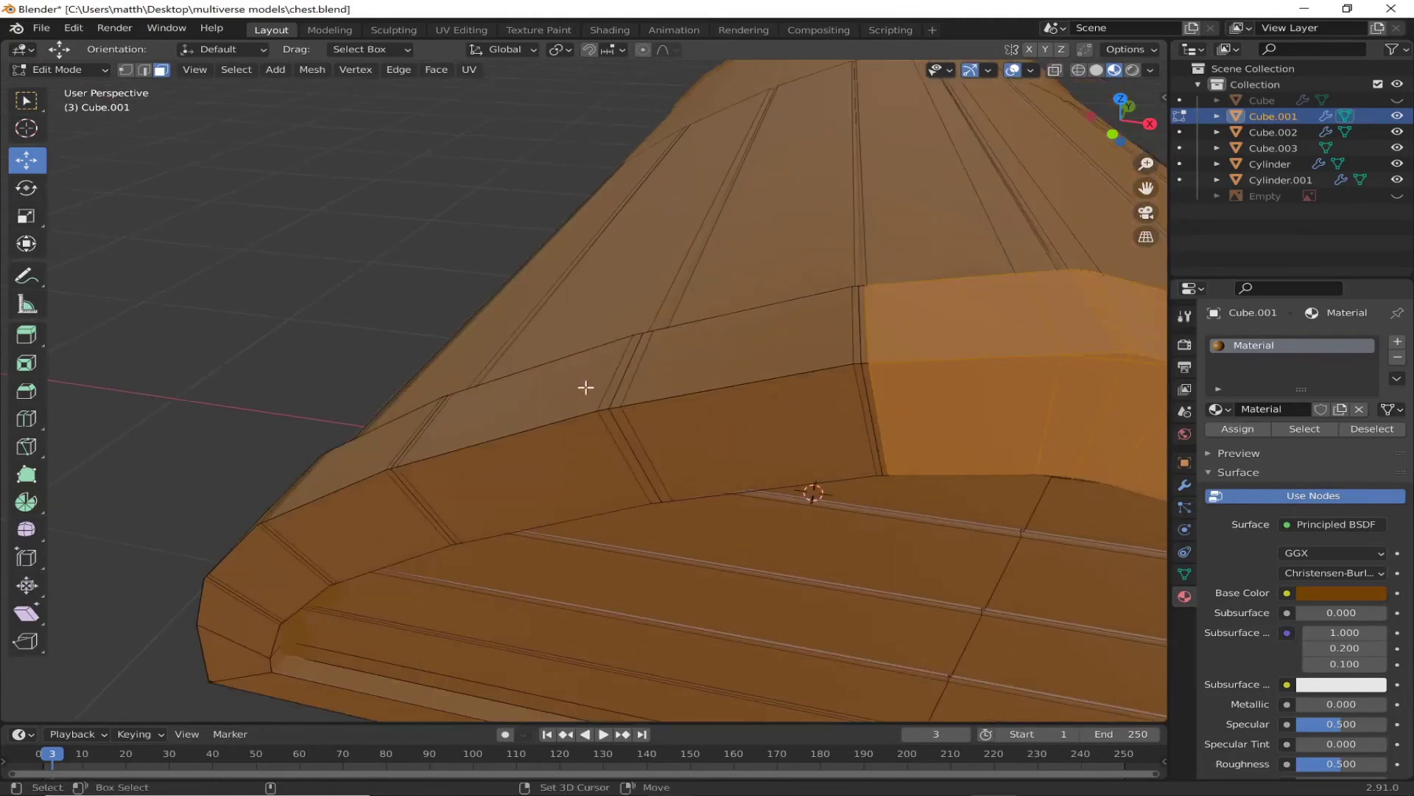
alt+click(506, 511)
middle_drag(506, 511, 830, 350)
shift+click(829, 350)
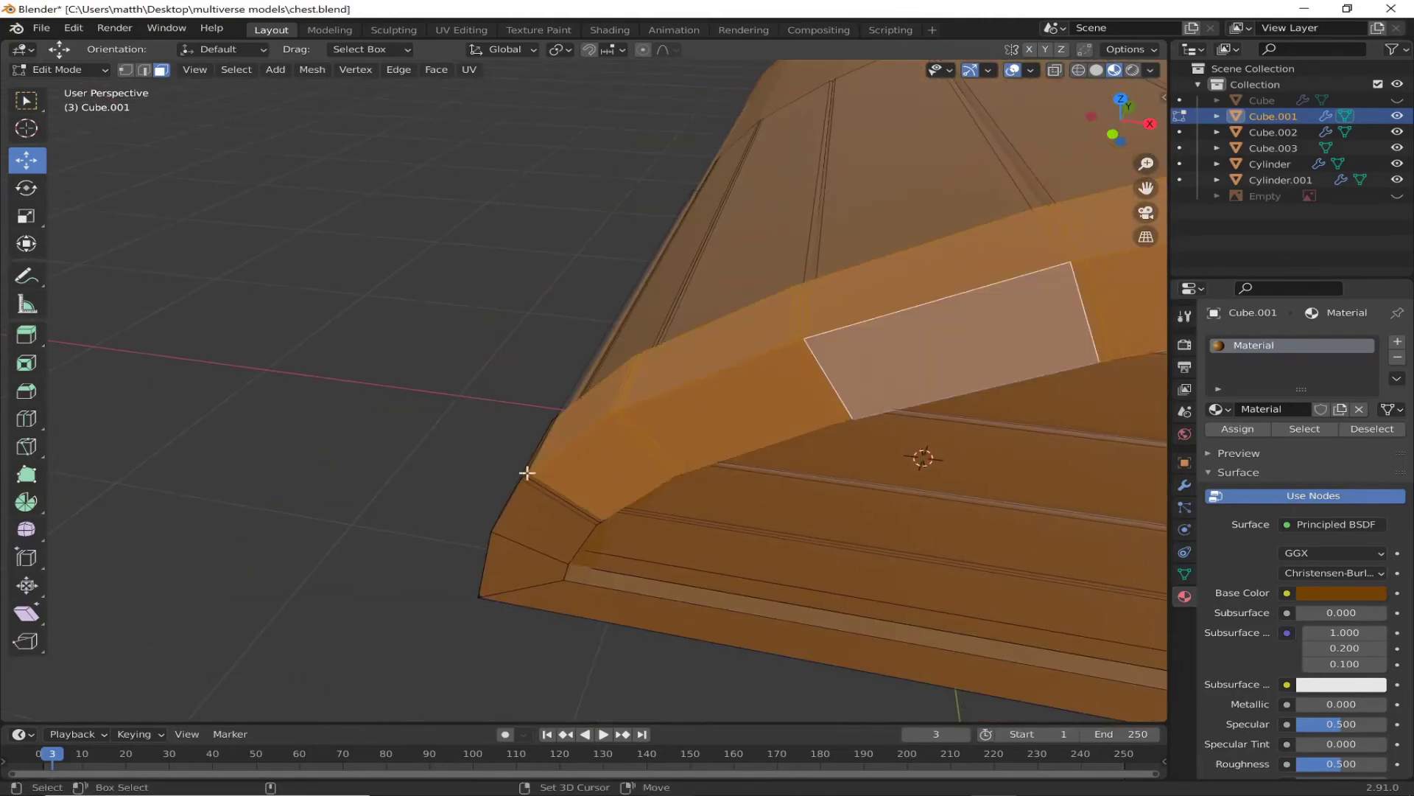
middle_drag(508, 439, 609, 451)
drag(647, 649, 468, 584)
scroll(468, 584, up, 4)
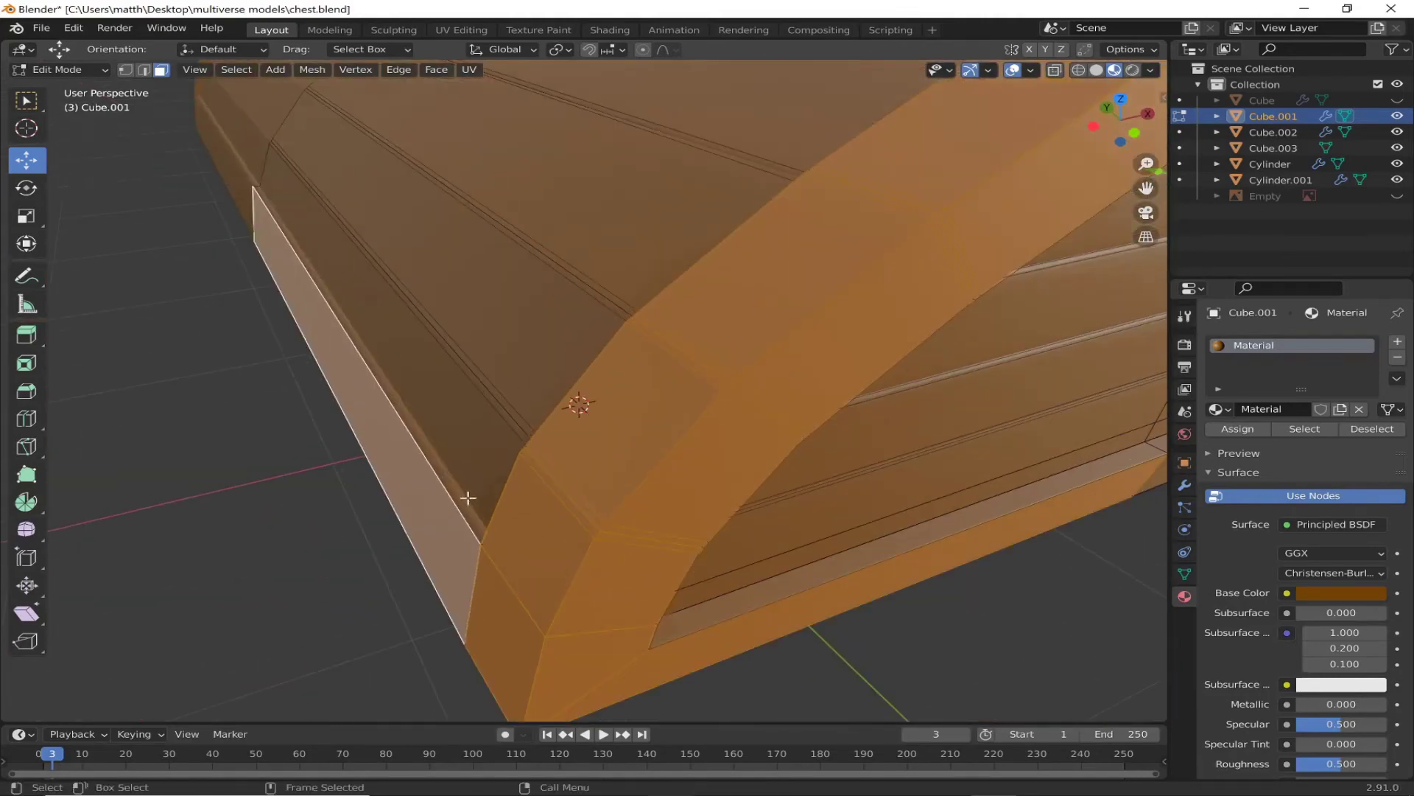
scroll(354, 559, up, 3)
middle_drag(272, 628, 512, 571)
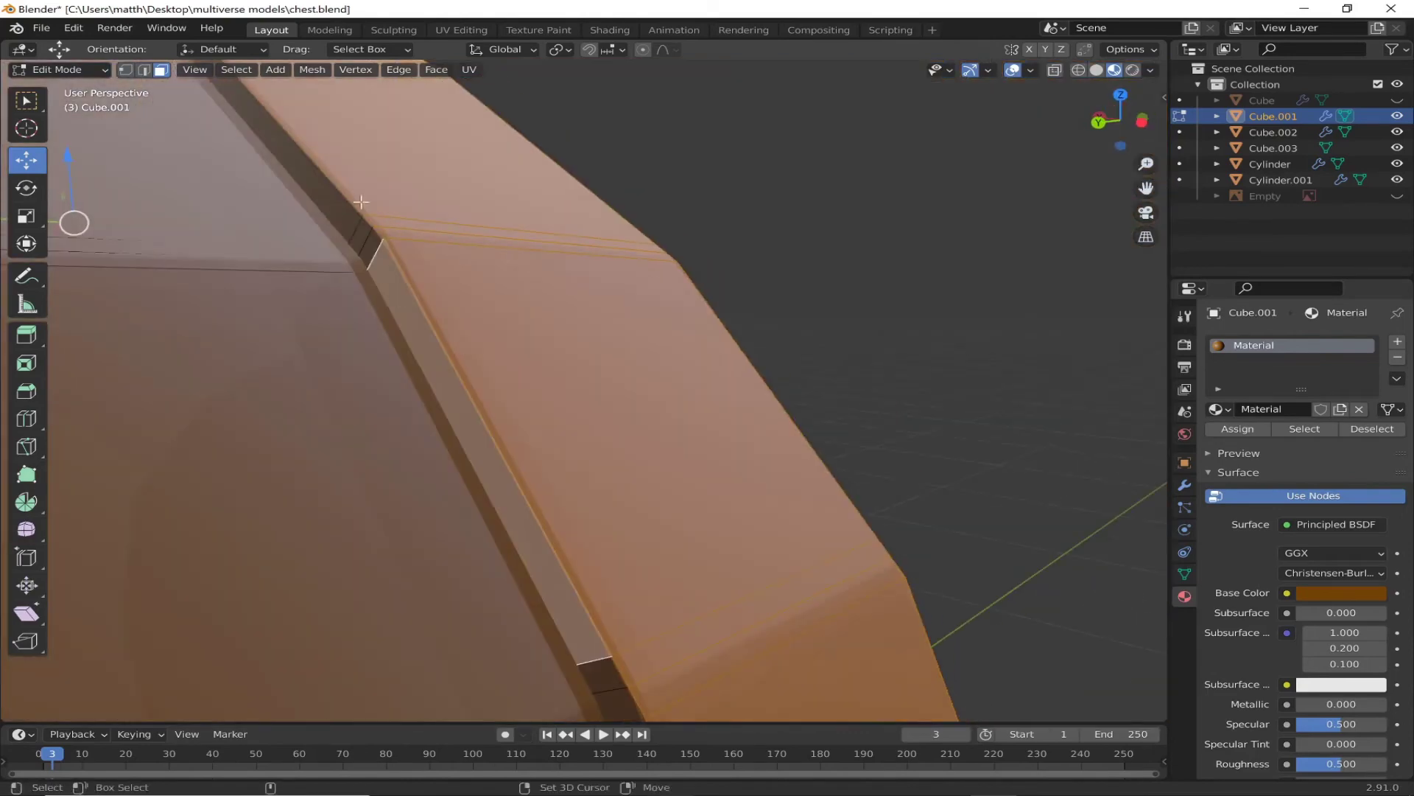
mouse_move(345, 206)
middle_down()
mouse_move(511, 240)
mouse_move(641, 552)
mouse_move(599, 578)
mouse_move(558, 443)
mouse_move(380, 333)
middle_up()
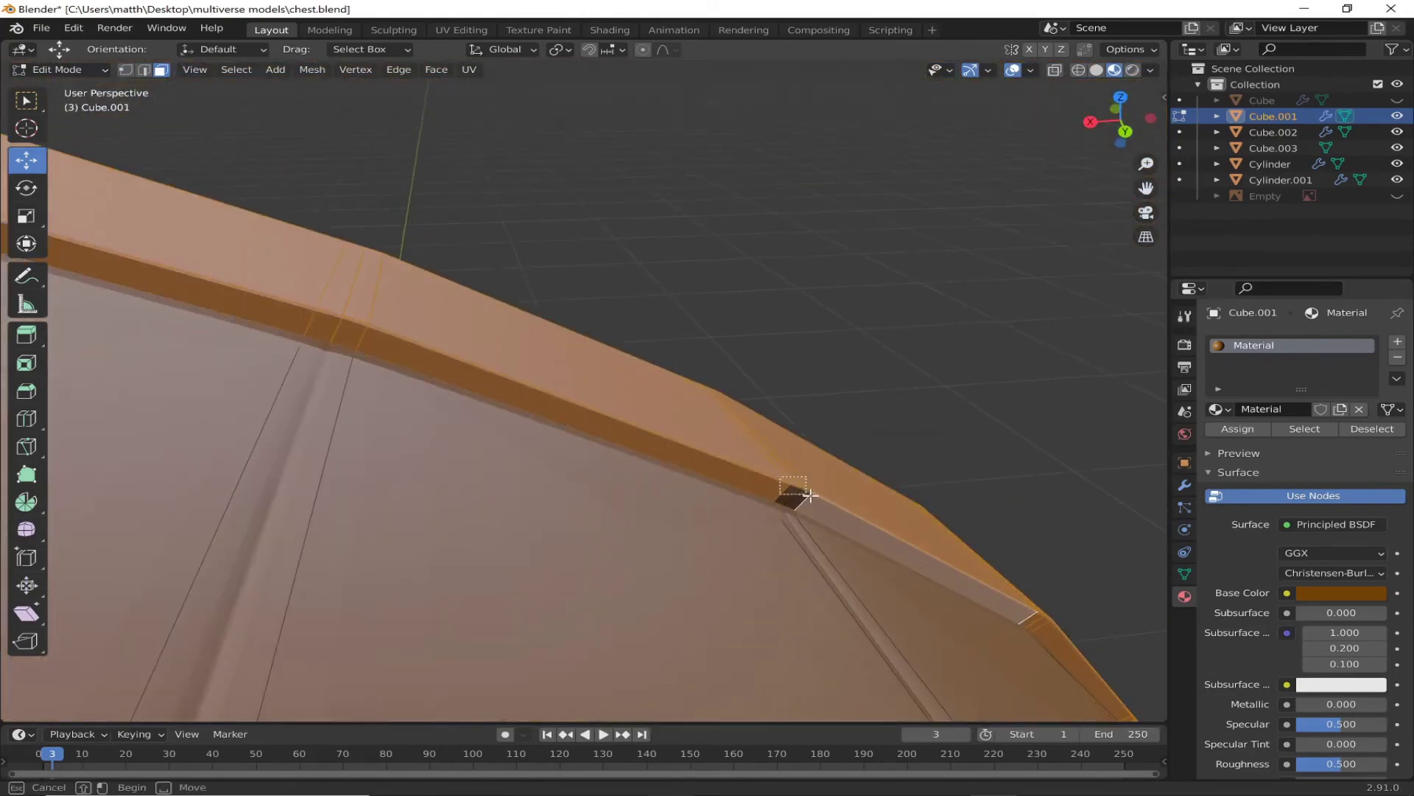
shift+drag(780, 477, 809, 496)
Step: Add a second material slot with new Material.001 and assign it to the rim faces
click(1398, 341)
click(1296, 441)
click(1237, 460)
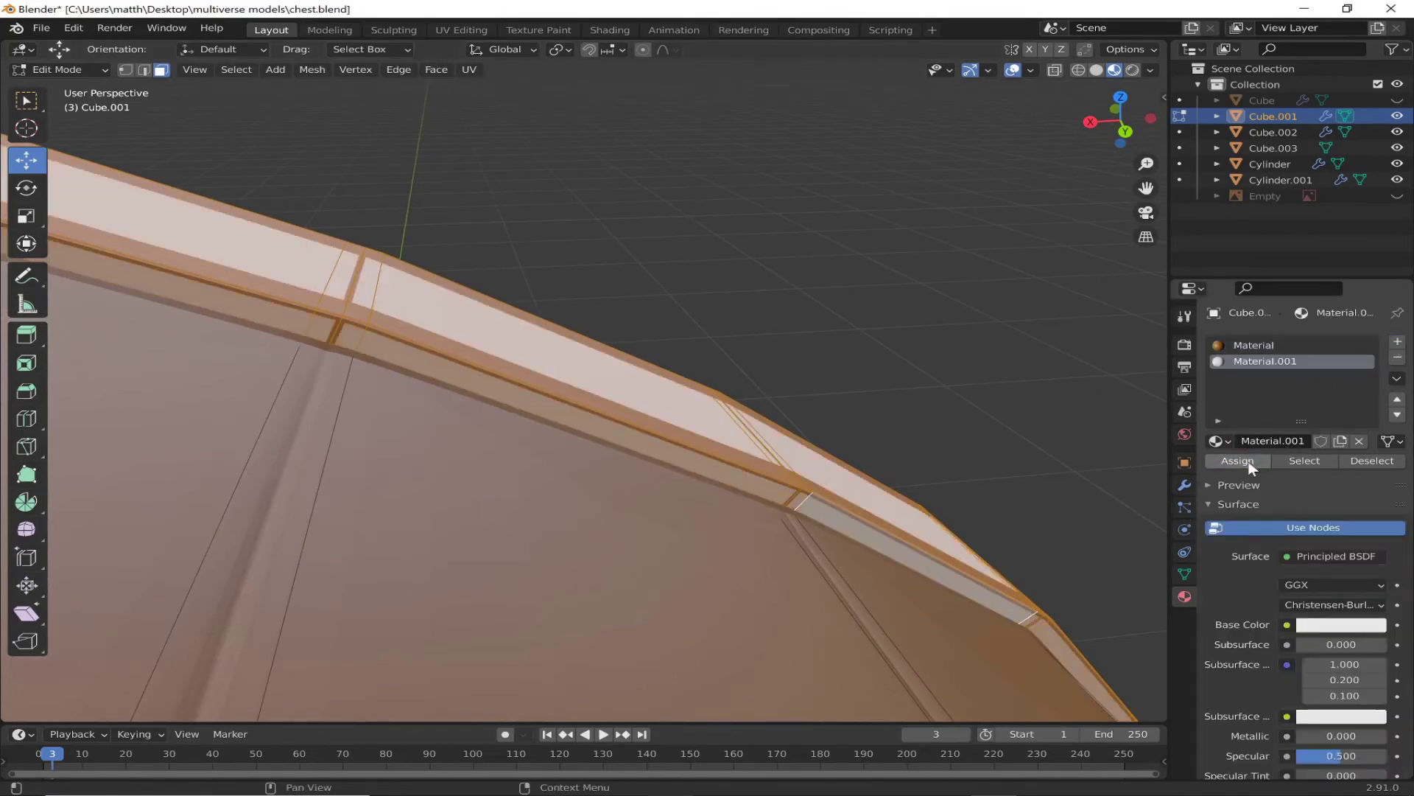
mouse_move(373, 458)
middle_down()
mouse_move(483, 484)
mouse_move(480, 341)
middle_up()
Step: Undo and refine the box selection of faces along the lid rim corner
click(918, 368)
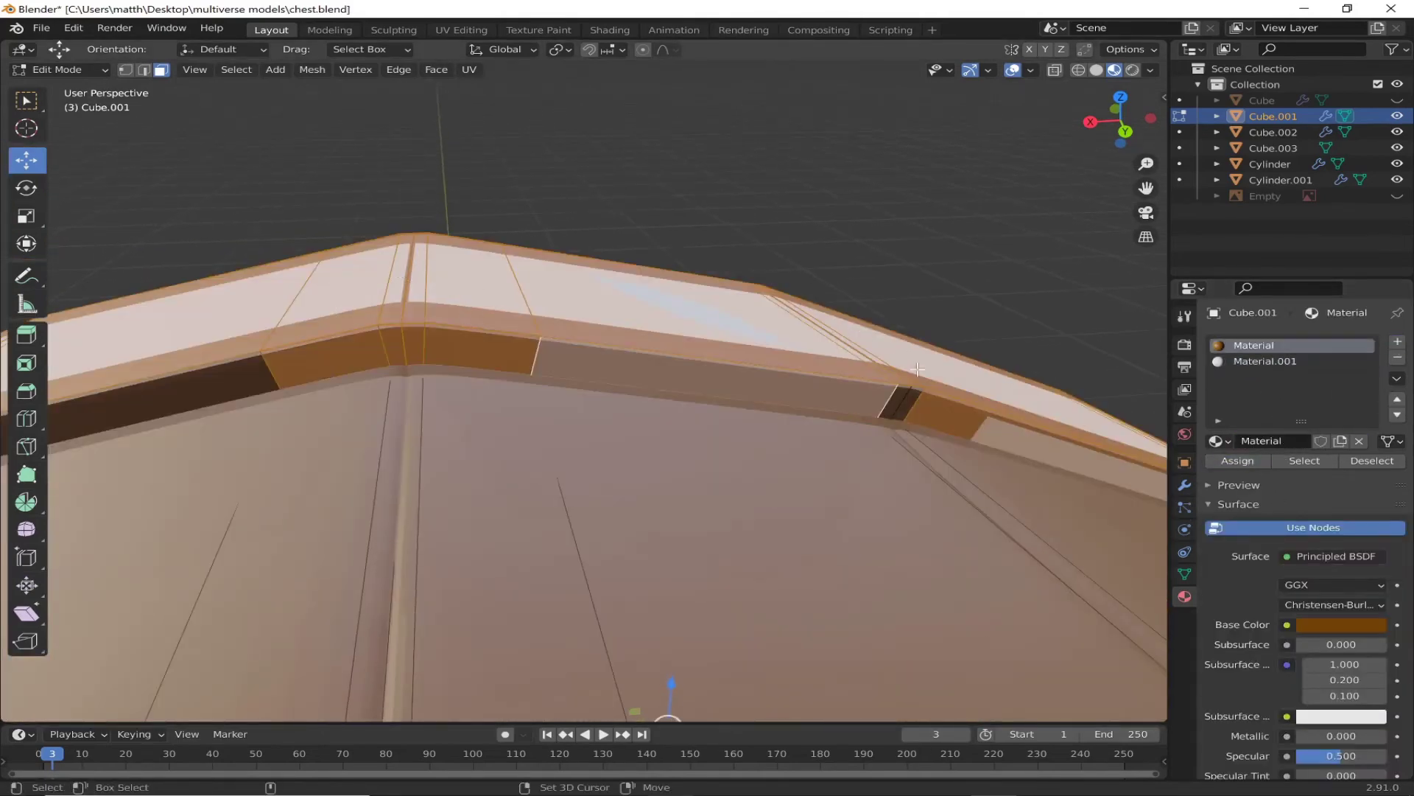
key(ctrl+z)
shift+drag(769, 330, 948, 398)
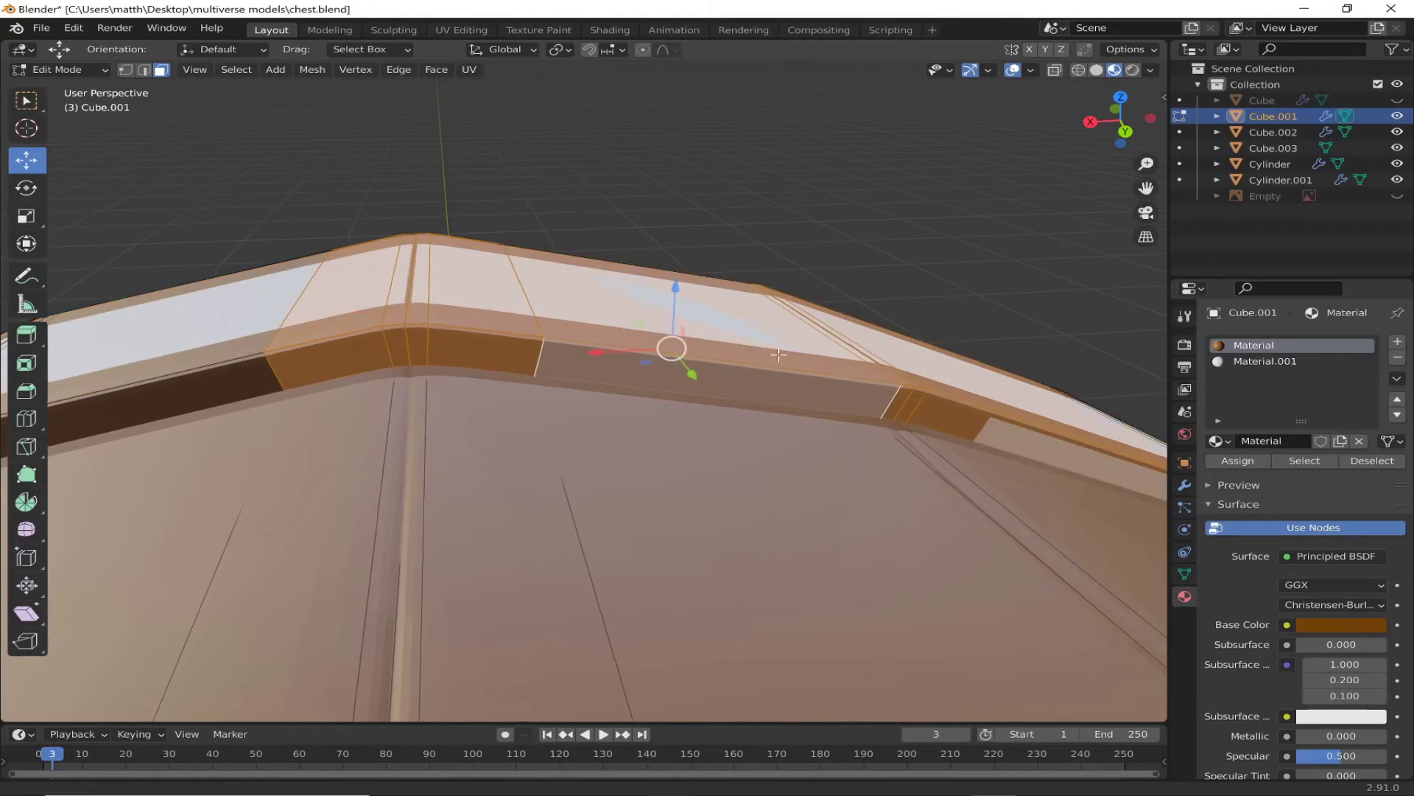
middle_drag(948, 398, 916, 329)
shift+drag(916, 329, 979, 363)
middle_drag(980, 363, 773, 333)
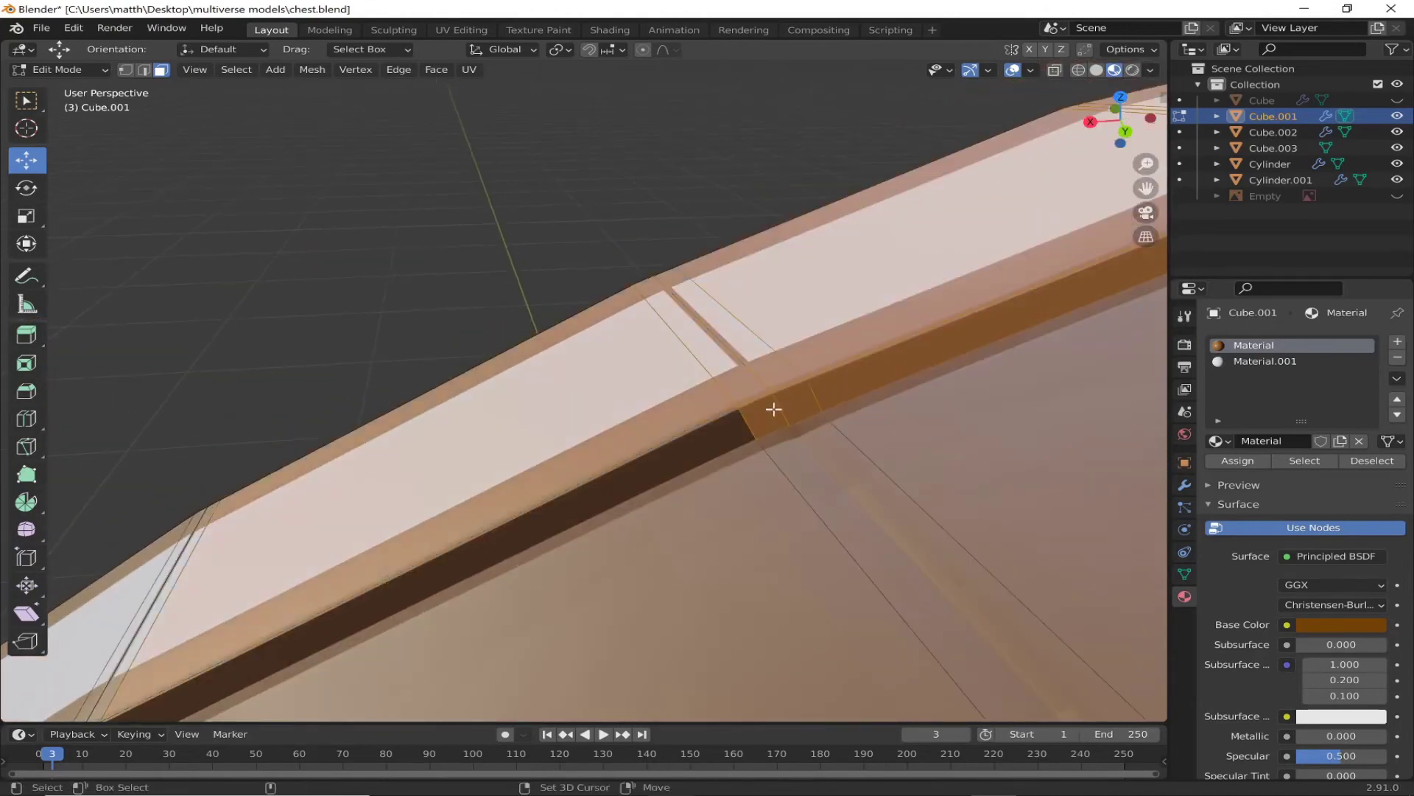
middle_drag(773, 409, 606, 376)
shift+drag(706, 324, 707, 325)
mouse_move(707, 325)
middle_down()
mouse_move(649, 274)
mouse_move(574, 353)
middle_up()
Step: Reassign the brown wood and white trim materials to the selected rim faces
shift+click(578, 365)
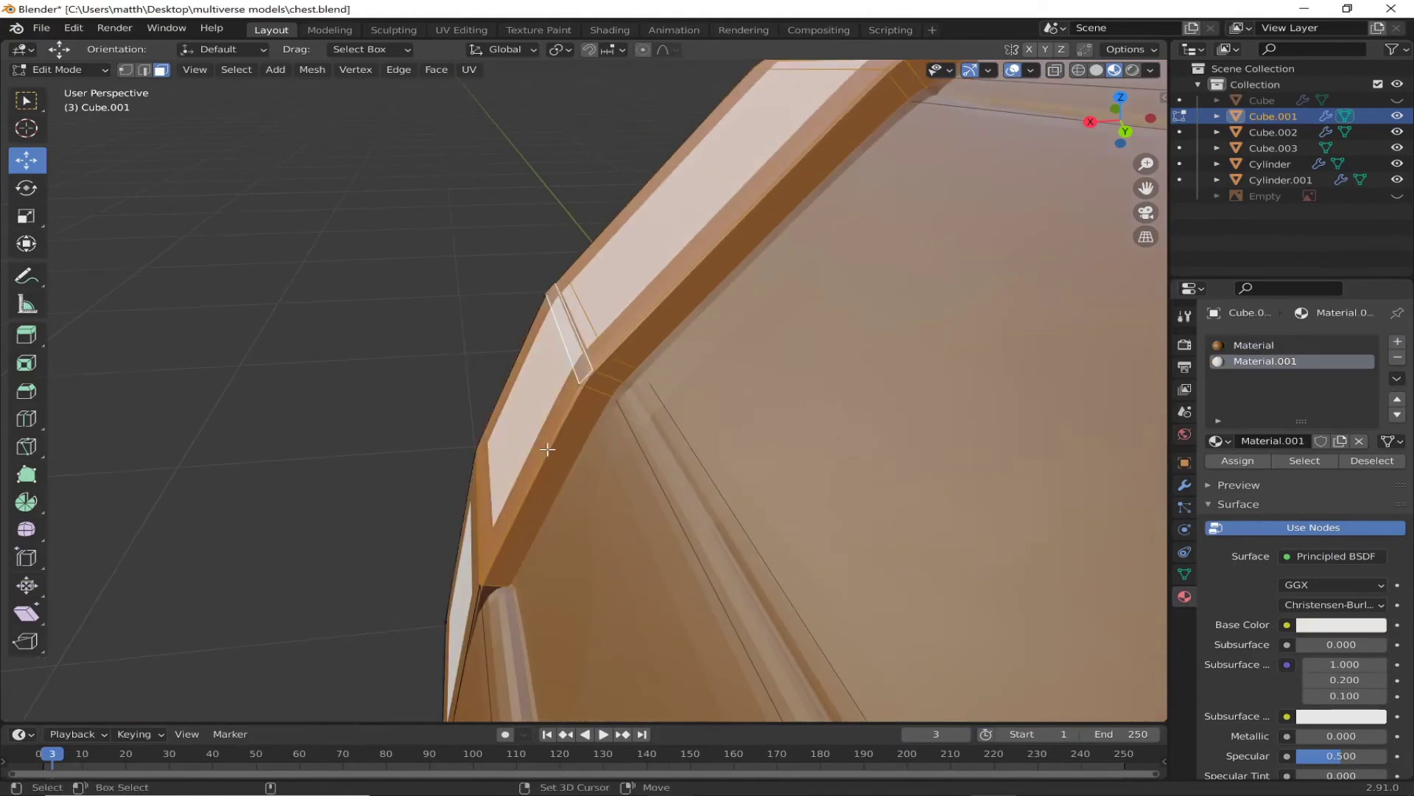
mouse_move(543, 449)
middle_down()
mouse_move(609, 552)
mouse_move(761, 571)
middle_up()
click(575, 545)
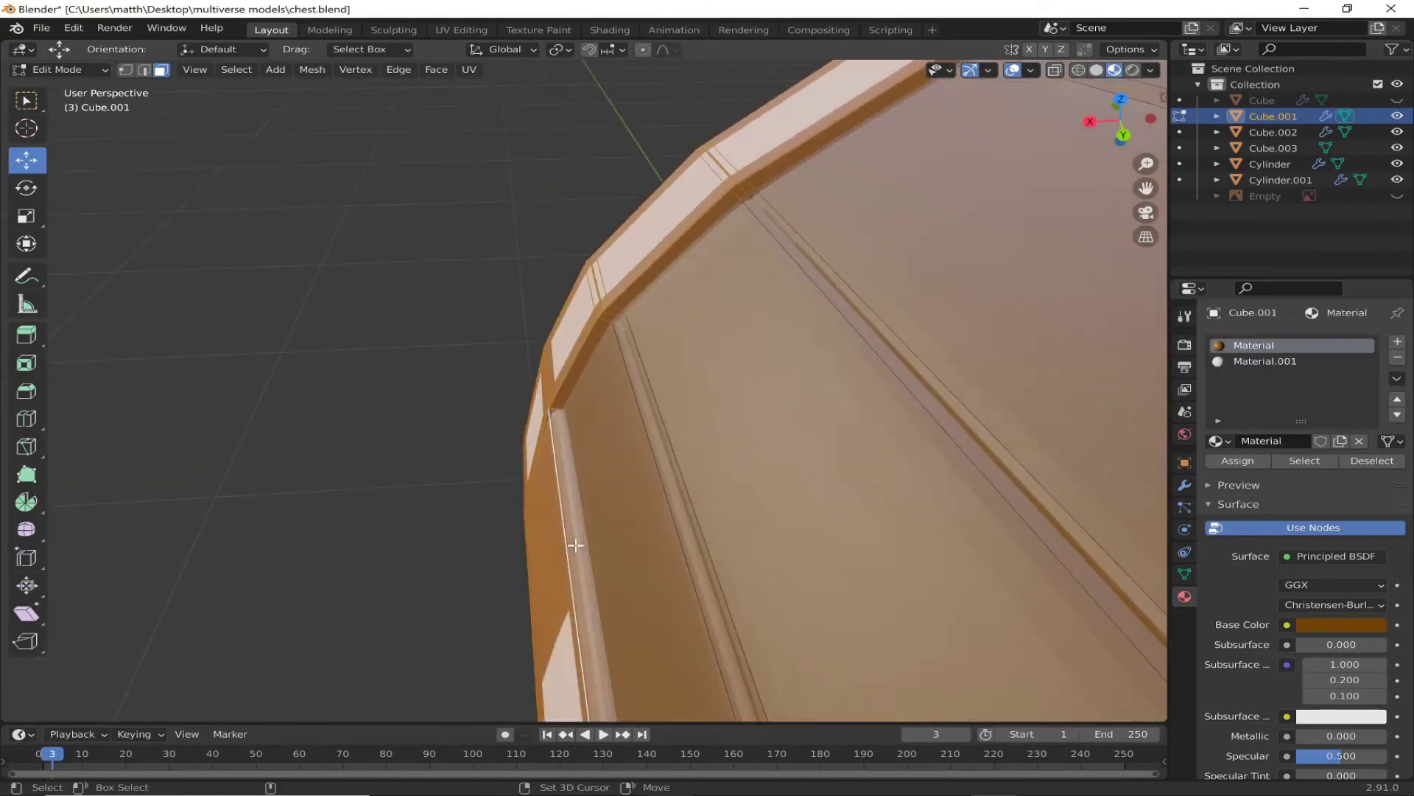
click(1247, 466)
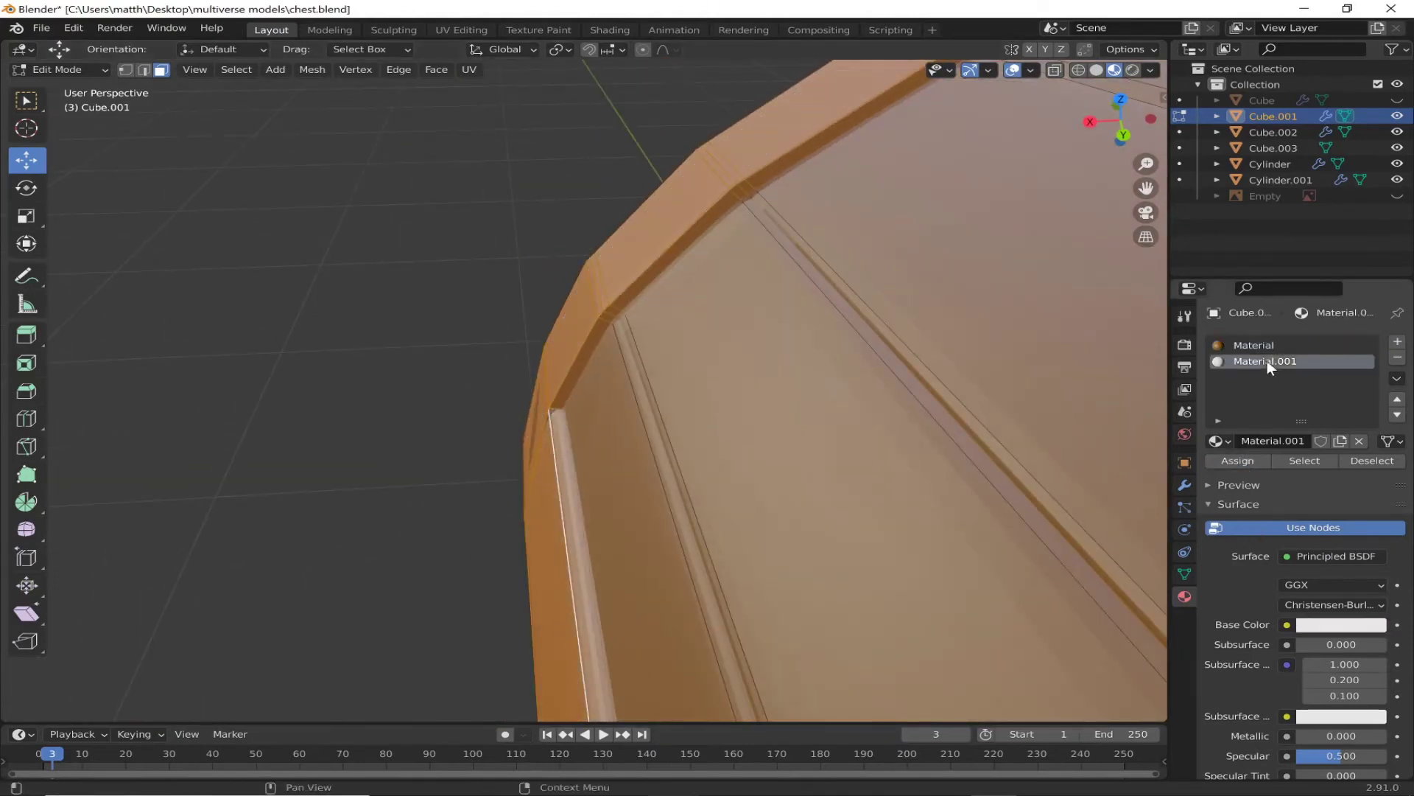
click(1241, 465)
Step: Select the lid's lower edge strip and give it the white trim material
scroll(814, 252, down, 5)
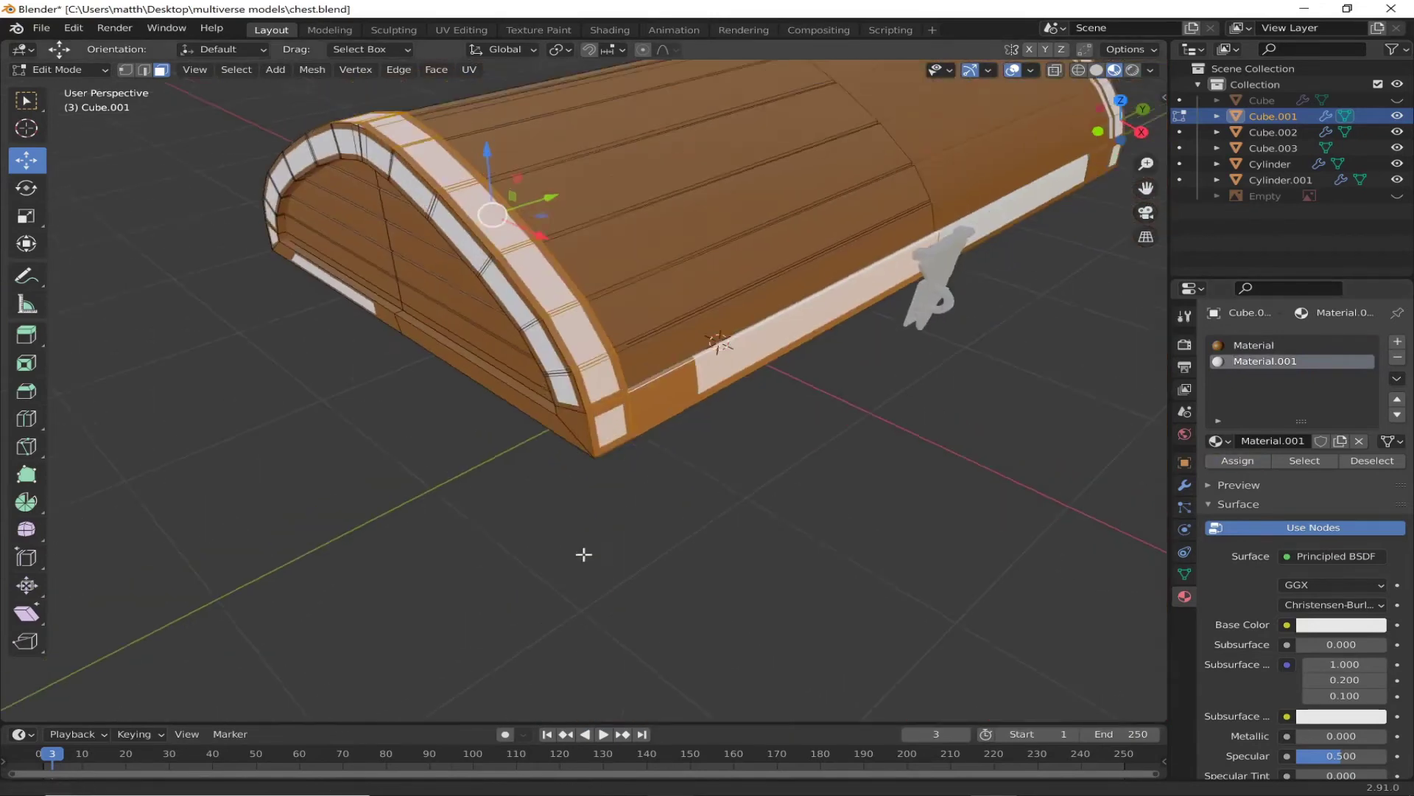
middle_drag(581, 555, 688, 493)
scroll(688, 493, up, 4)
drag(611, 441, 613, 513)
scroll(612, 513, down, 3)
mouse_move(505, 546)
middle_down()
mouse_move(508, 599)
mouse_move(302, 330)
middle_up()
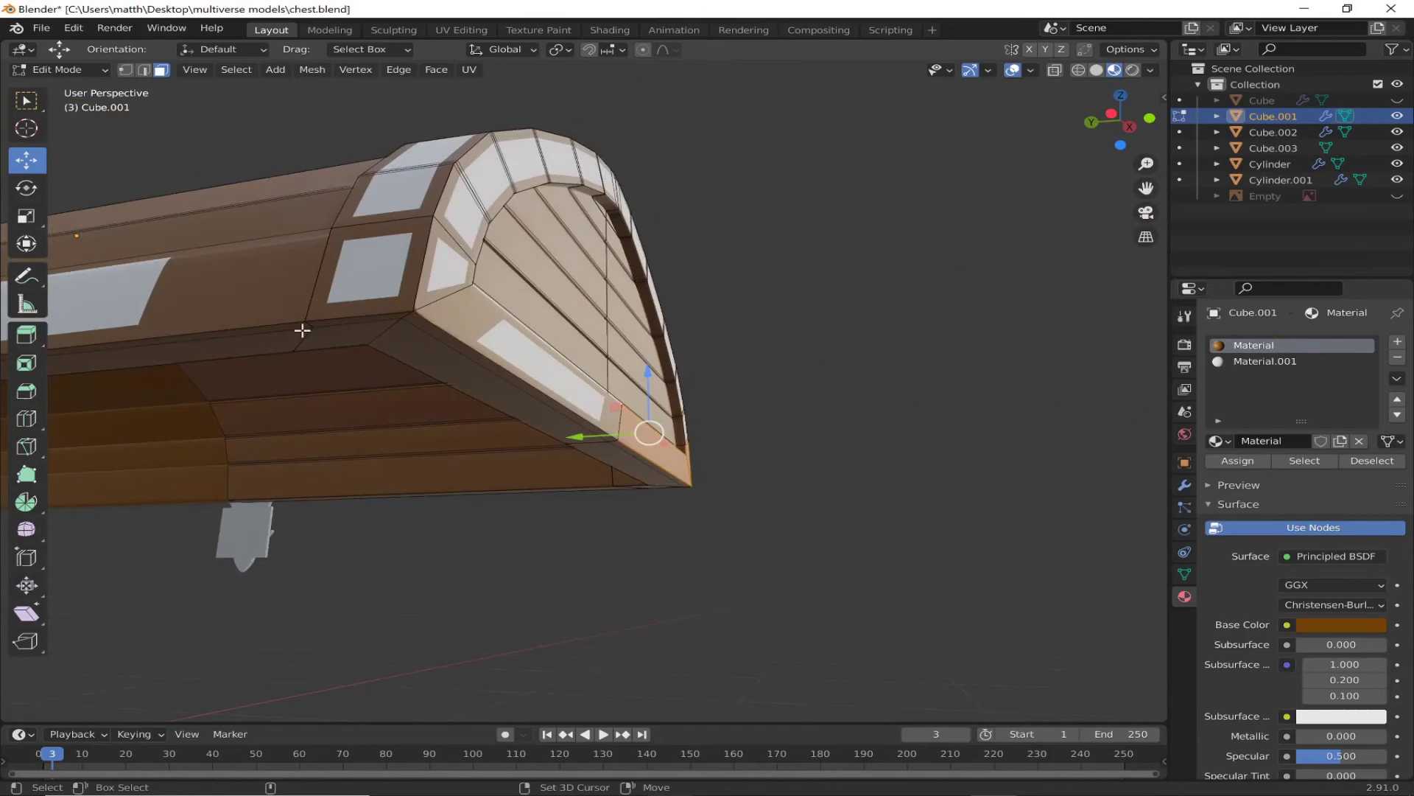
alt+click(413, 325)
middle_drag(413, 325, 584, 500)
scroll(708, 515, up, 3)
click(848, 514)
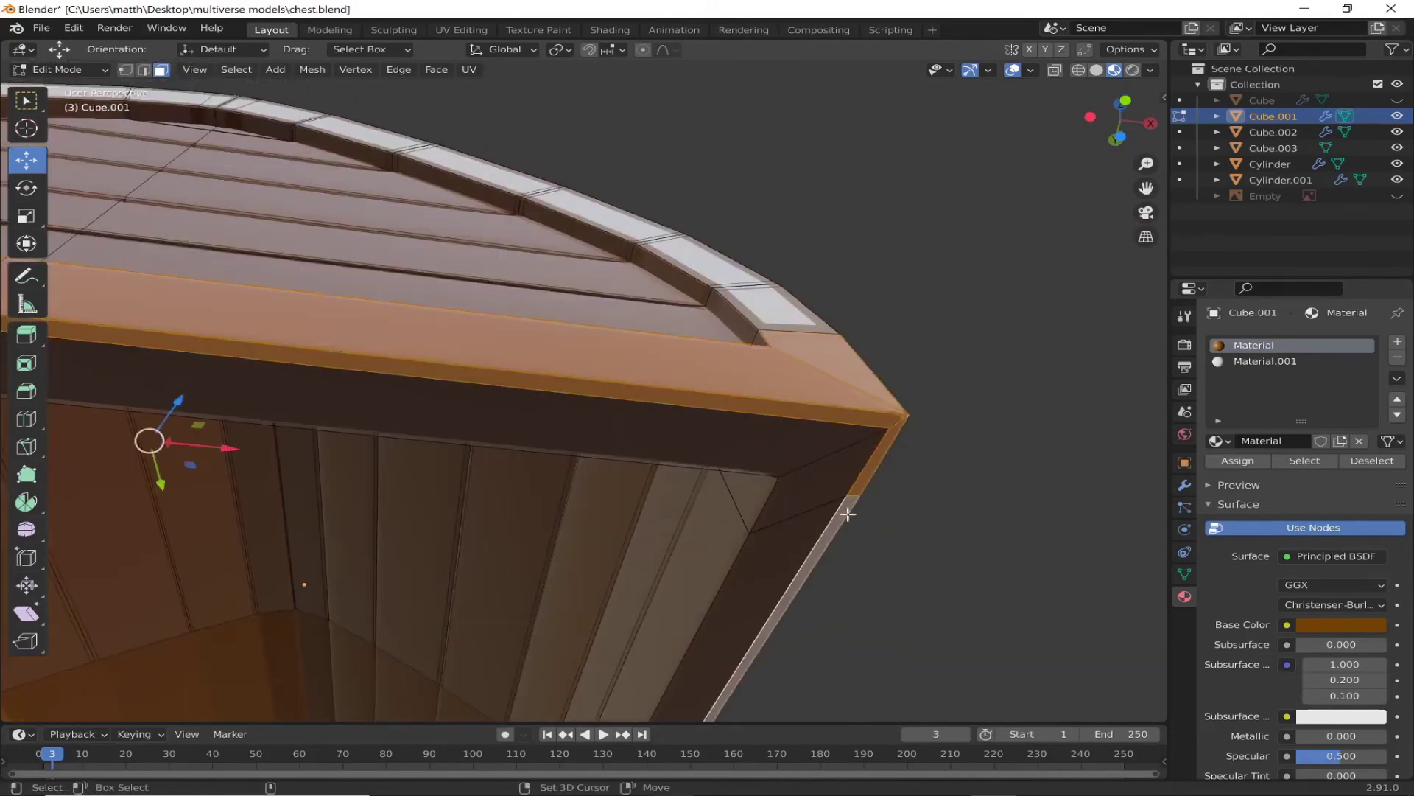
middle_drag(849, 515, 568, 533)
scroll(568, 533, up, 3)
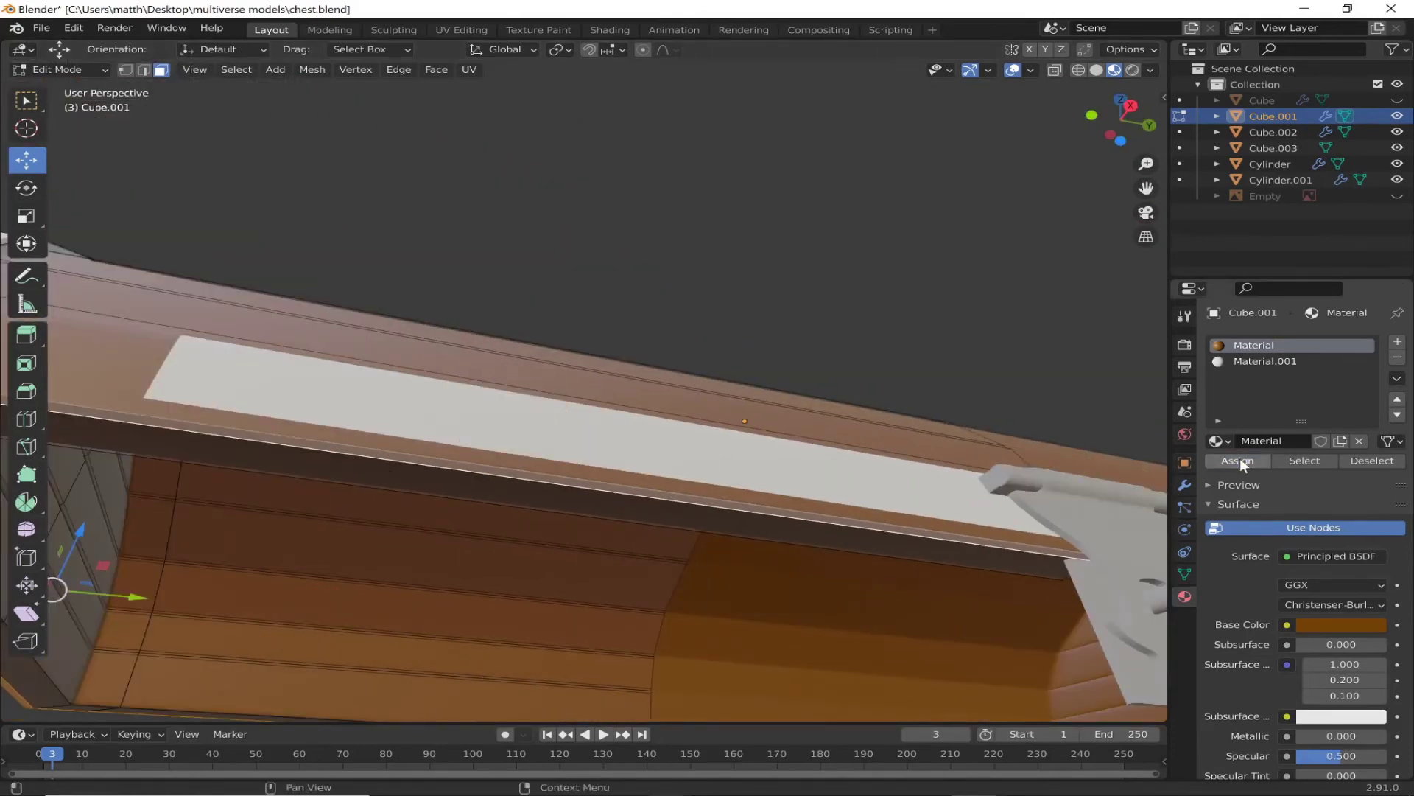
click(1254, 361)
click(1243, 460)
Step: Box-select the remaining arched rim faces and make them white
mouse_move(851, 525)
middle_down()
mouse_move(521, 444)
mouse_move(802, 481)
middle_up()
click(922, 505)
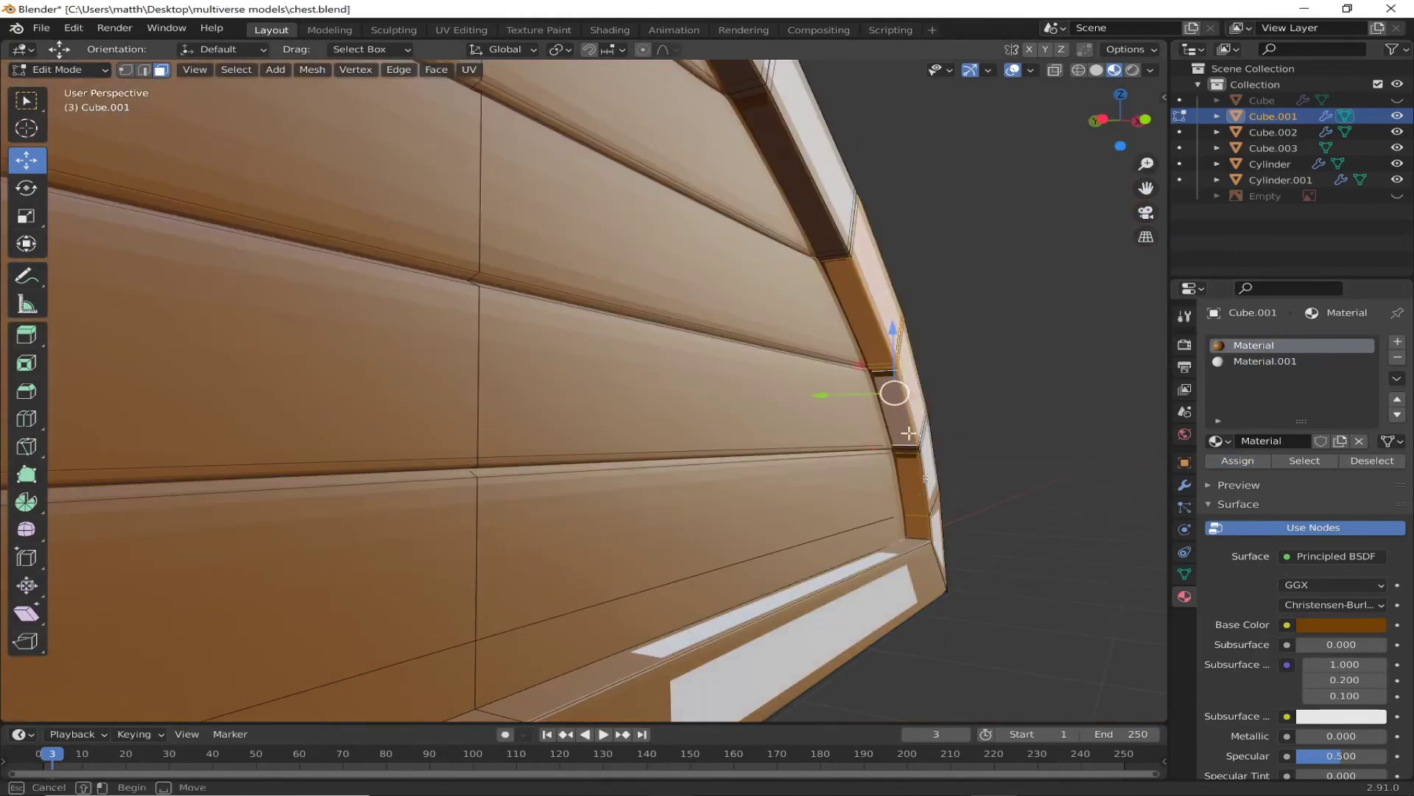
middle_drag(749, 74, 568, 418)
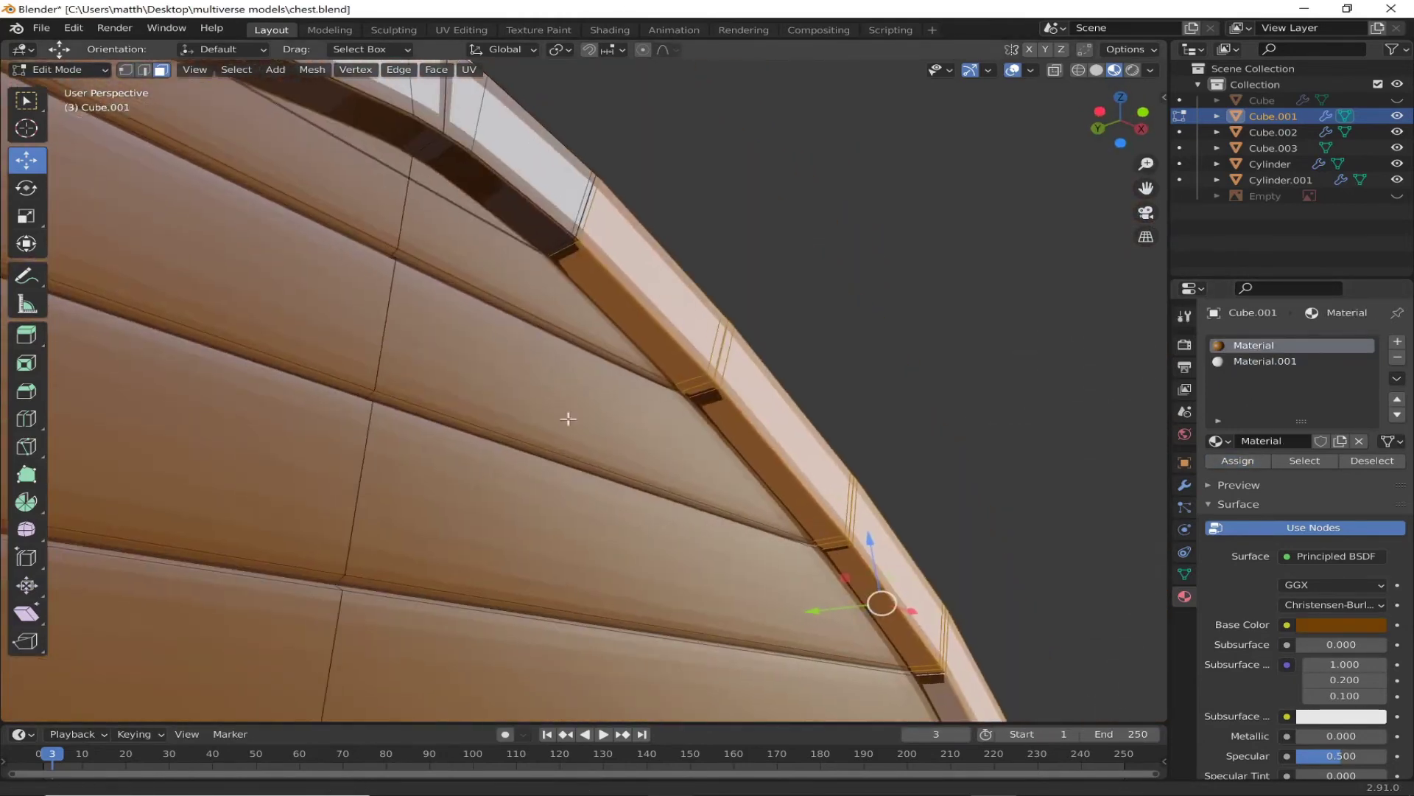
middle_drag(455, 140, 413, 199)
middle_drag(228, 254, 523, 228)
key(b)
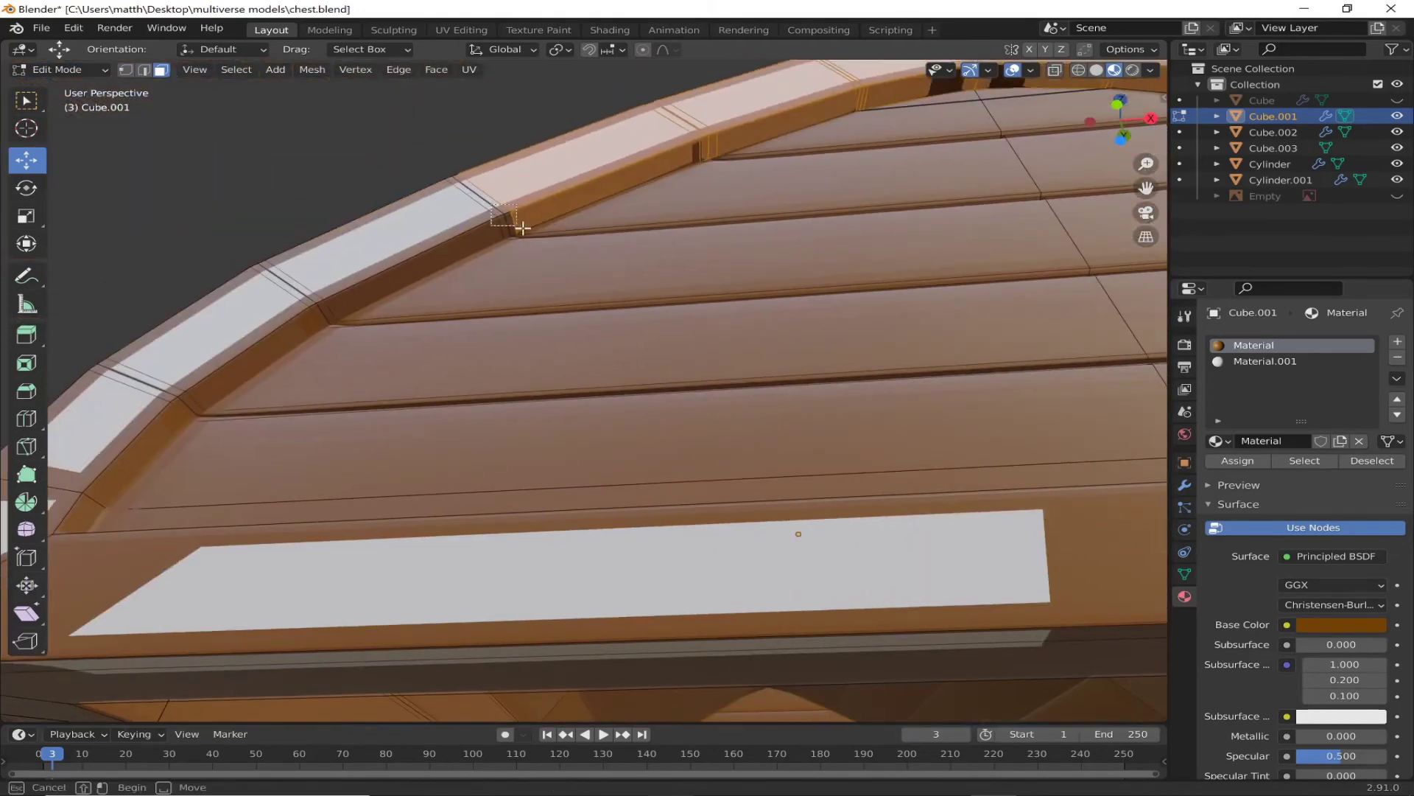
drag(184, 403, 88, 511)
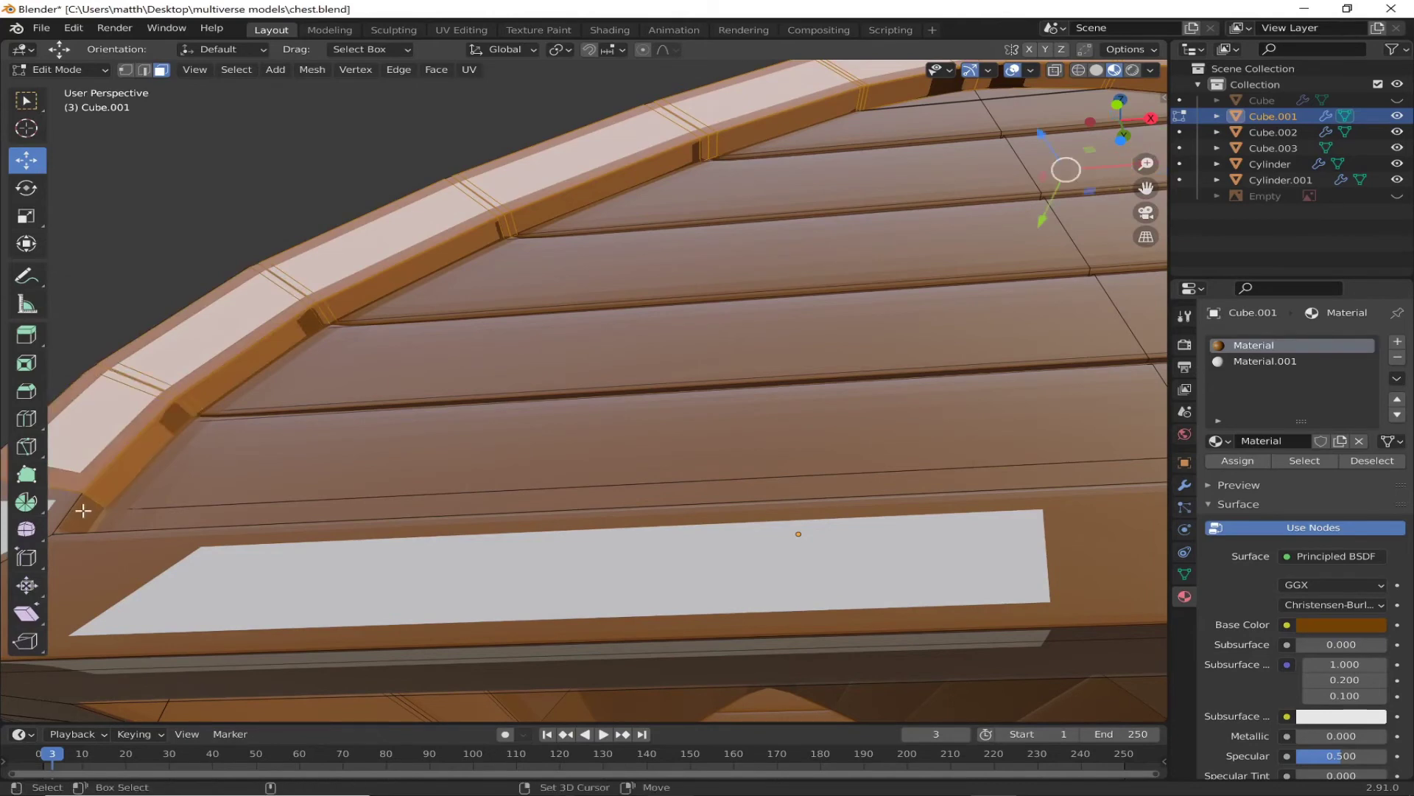
middle_drag(88, 512, 868, 356)
click(1264, 361)
click(1237, 460)
Step: Cut an edge loop across the lid rim and slide it along the rim
middle_drag(652, 539, 703, 382)
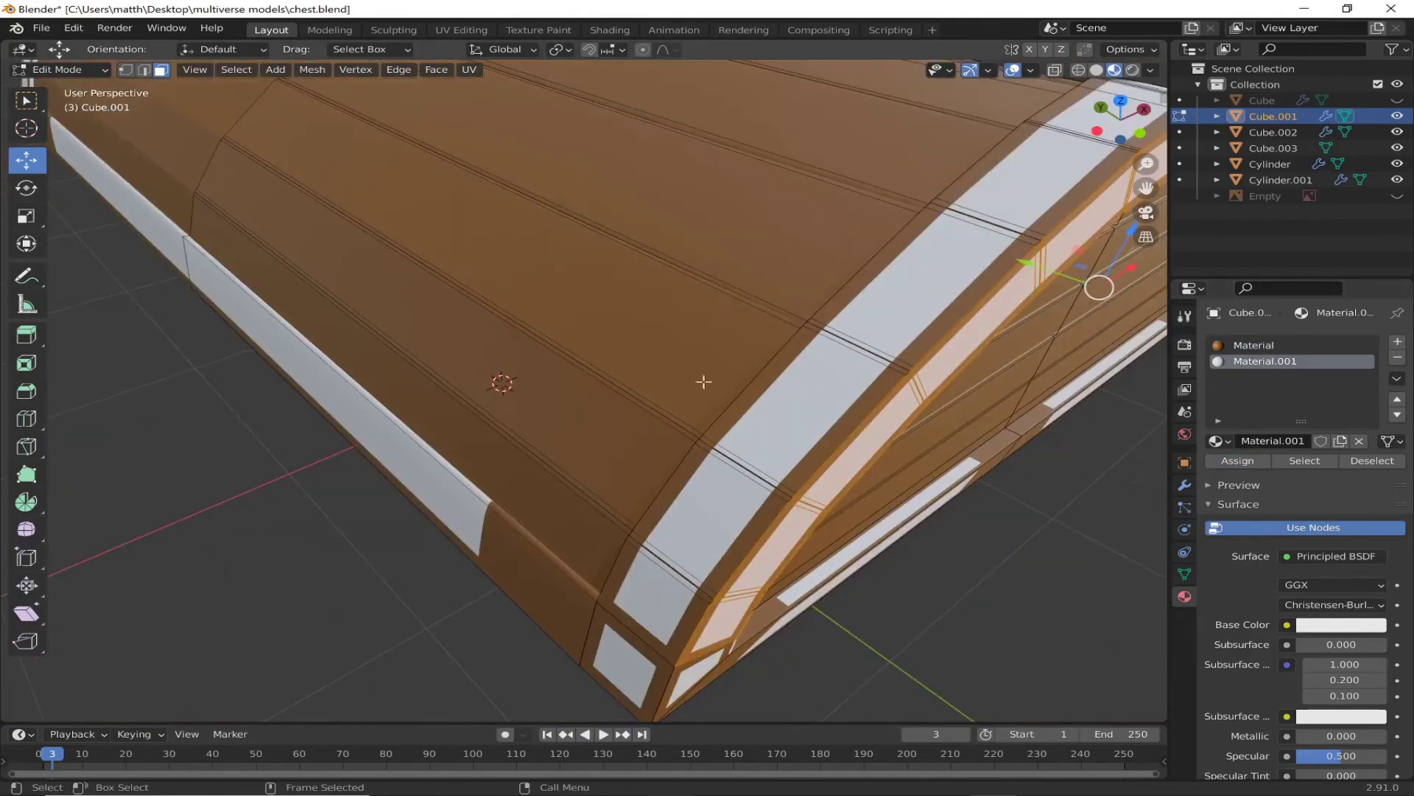
click(27, 418)
click(1184, 485)
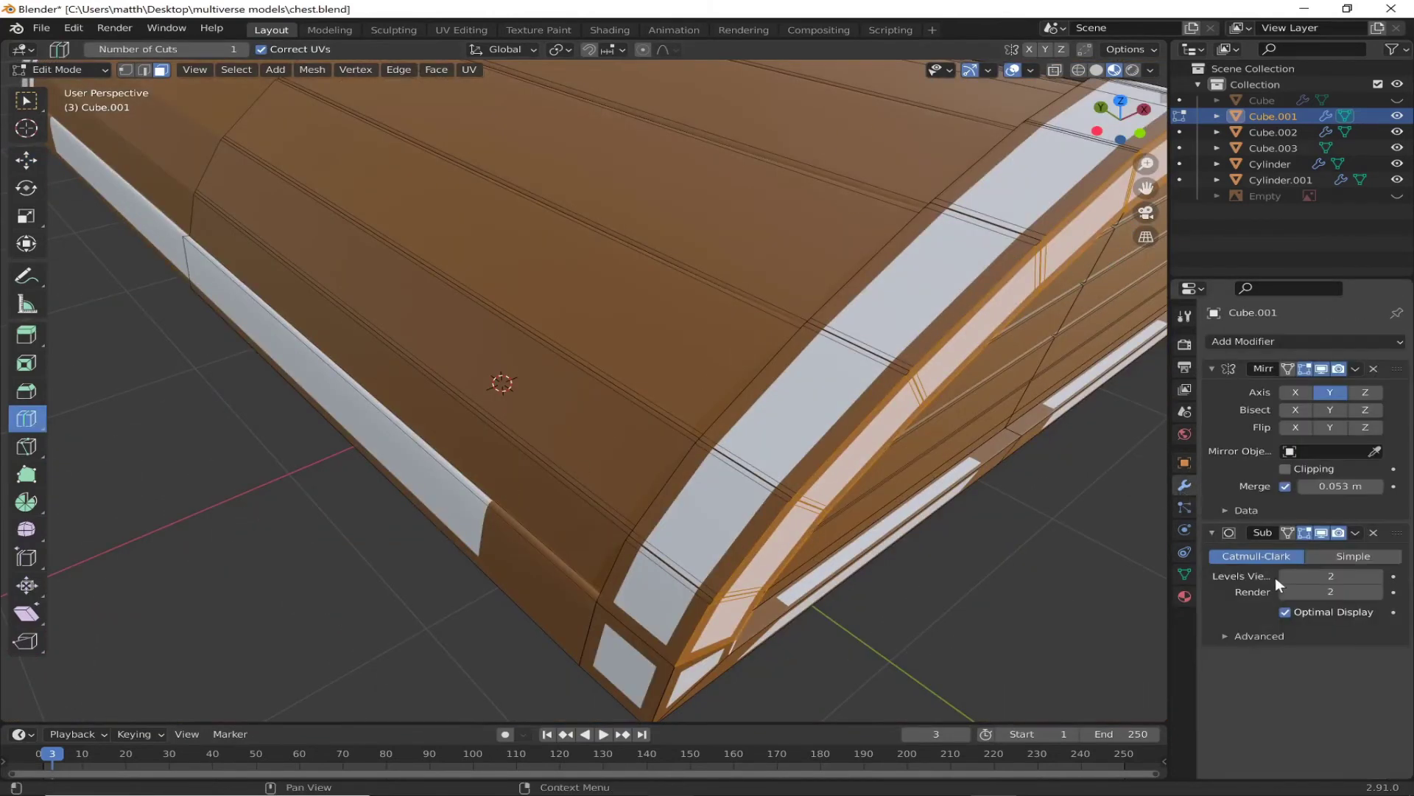
mouse_move(774, 413)
middle_down()
mouse_move(698, 467)
mouse_move(798, 402)
middle_up()
drag(798, 402, 770, 387)
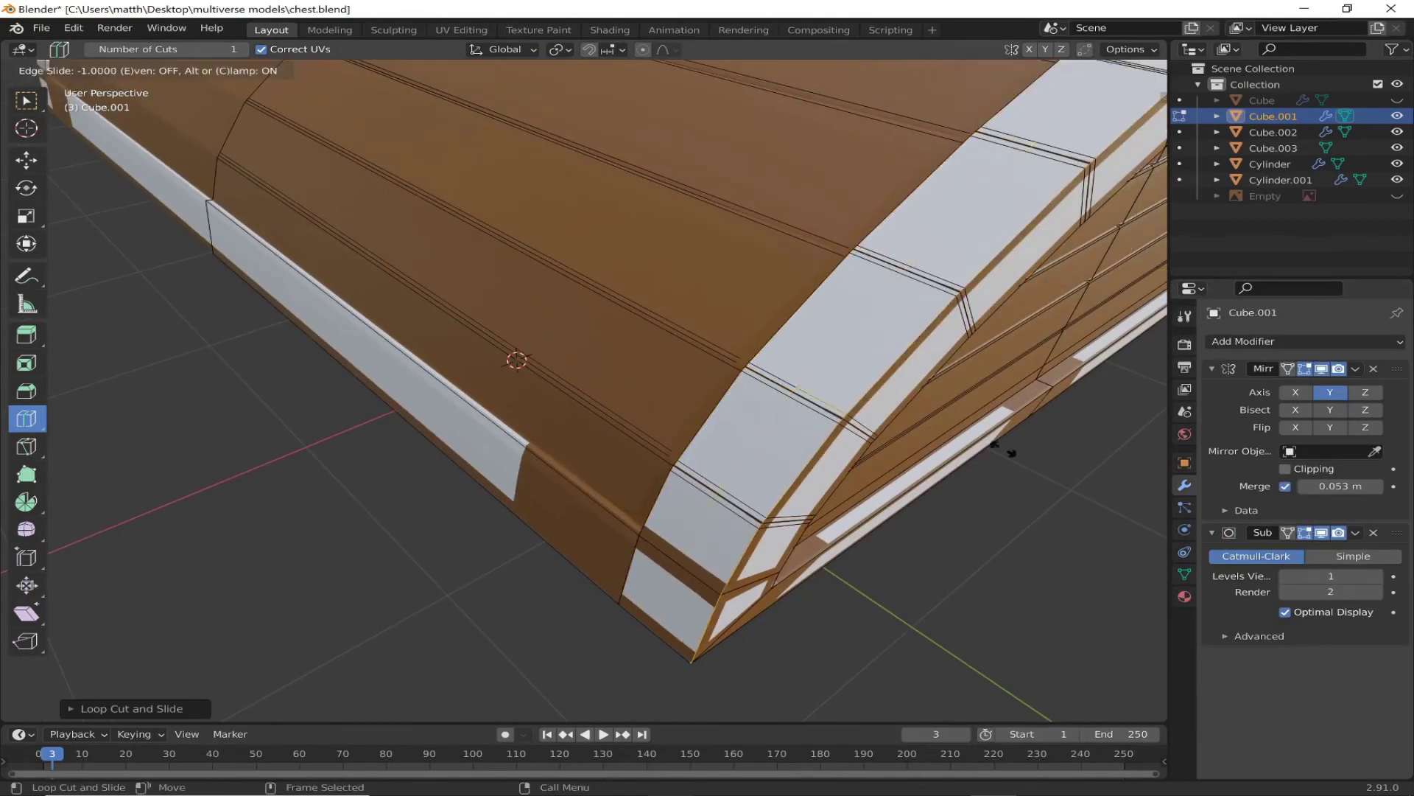
Step: Cut a horizontal loop along the lid side, undoing a stray vertical cut
middle_drag(1010, 461, 801, 535)
drag(802, 535, 805, 506)
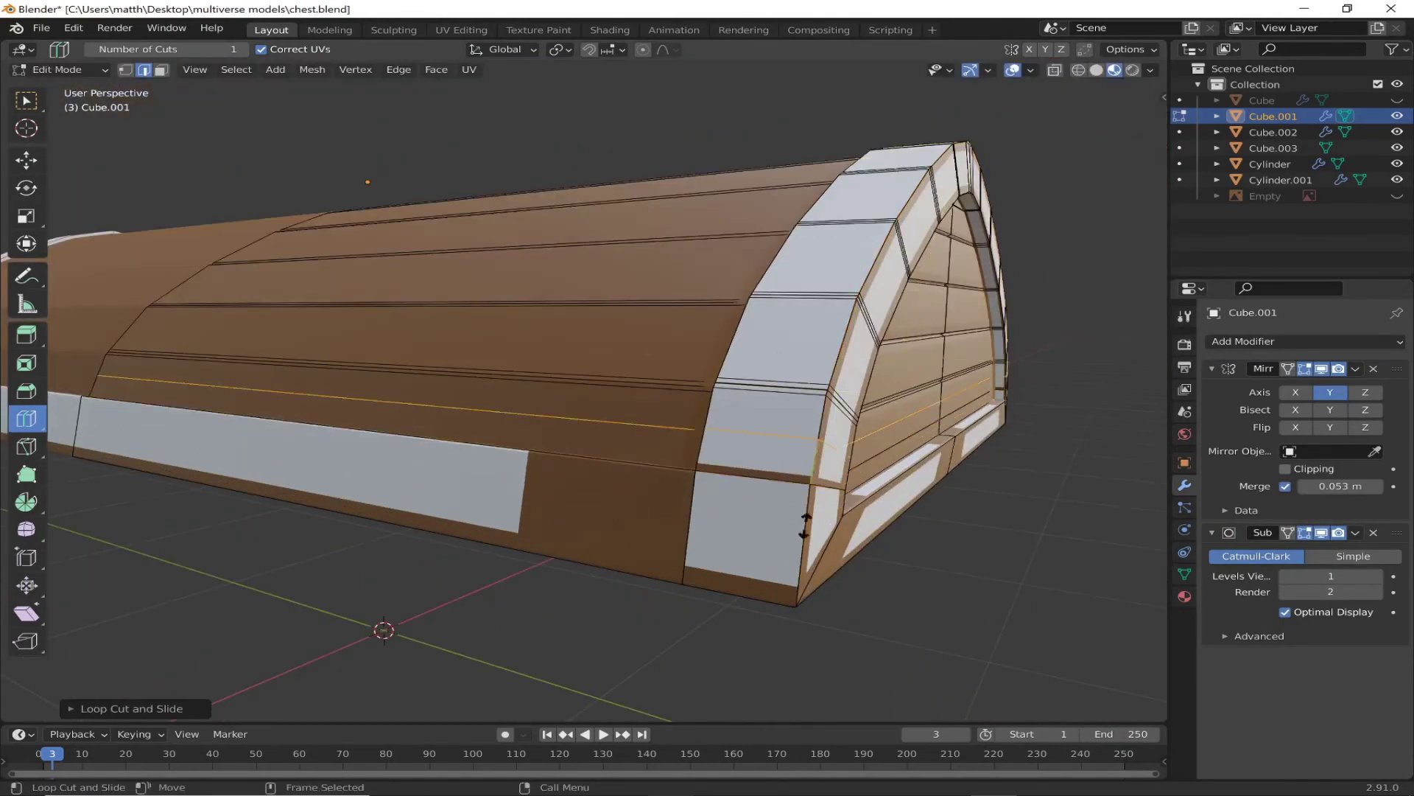
drag(512, 458, 896, 427)
key(ctrl+z)
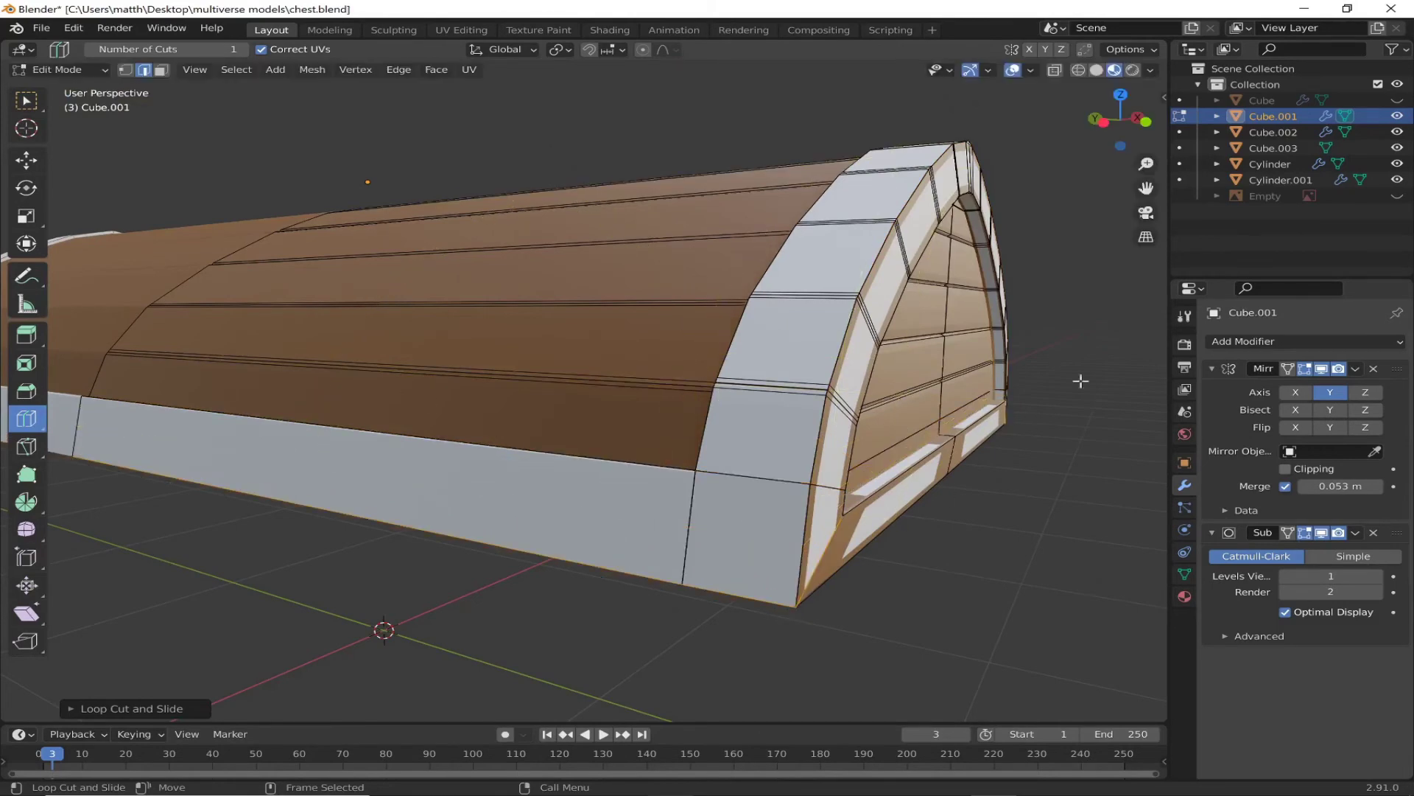
key(ctrl+z)
key(ctrl+z)
key(ctrl+z)
key(ctrl+z)
Step: Add and slide further edge loops across the lid front and other side
middle_drag(835, 390, 560, 472)
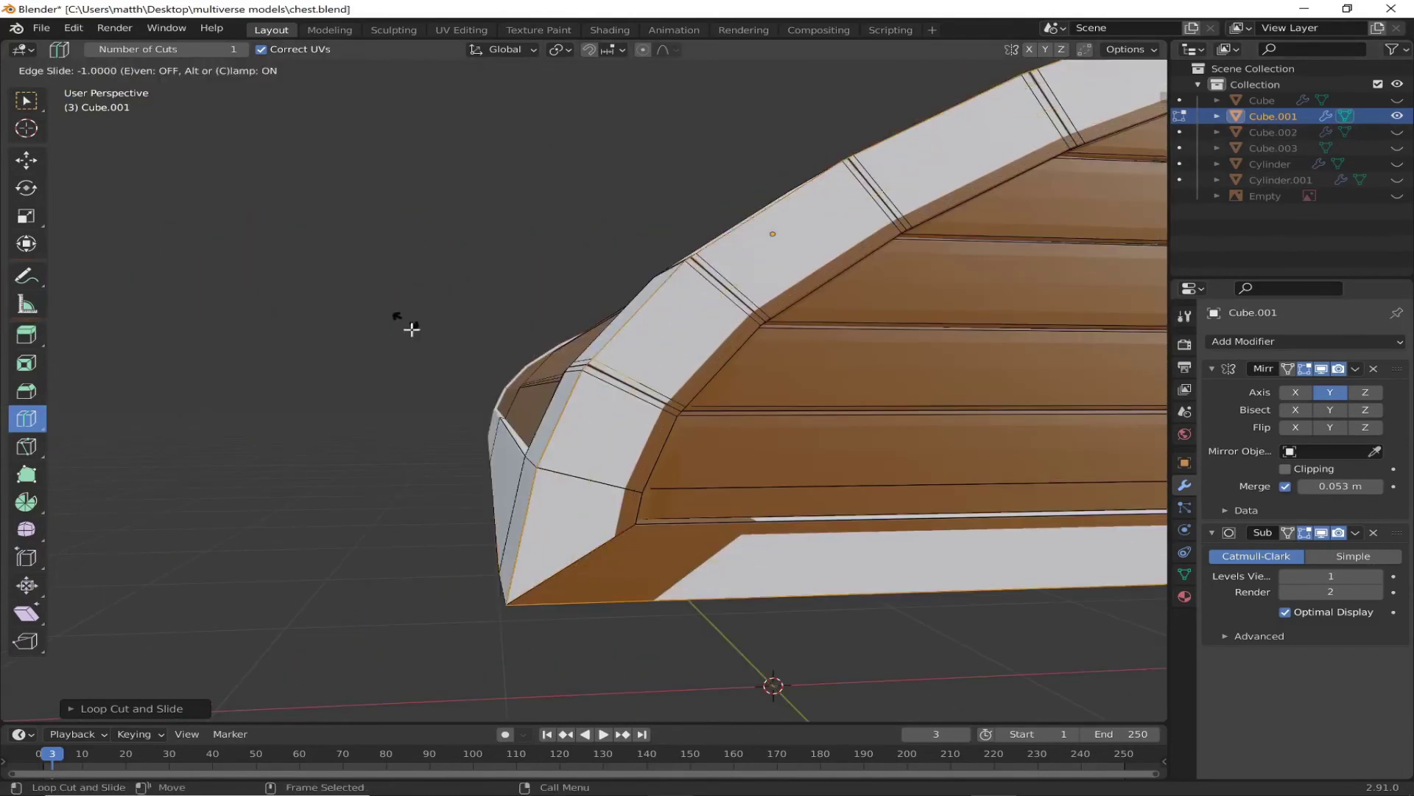
drag(907, 546, 995, 524)
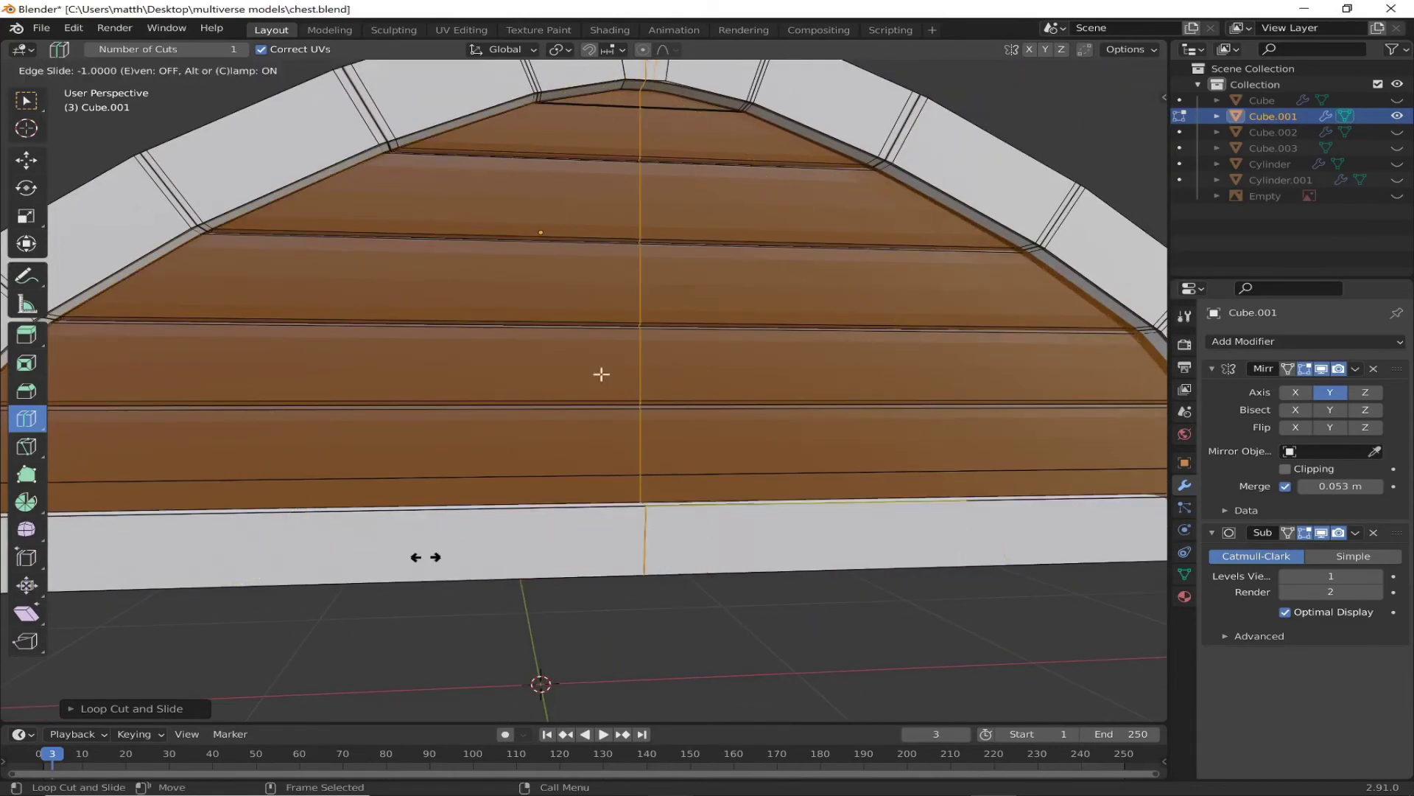
middle_drag(599, 372, 671, 490)
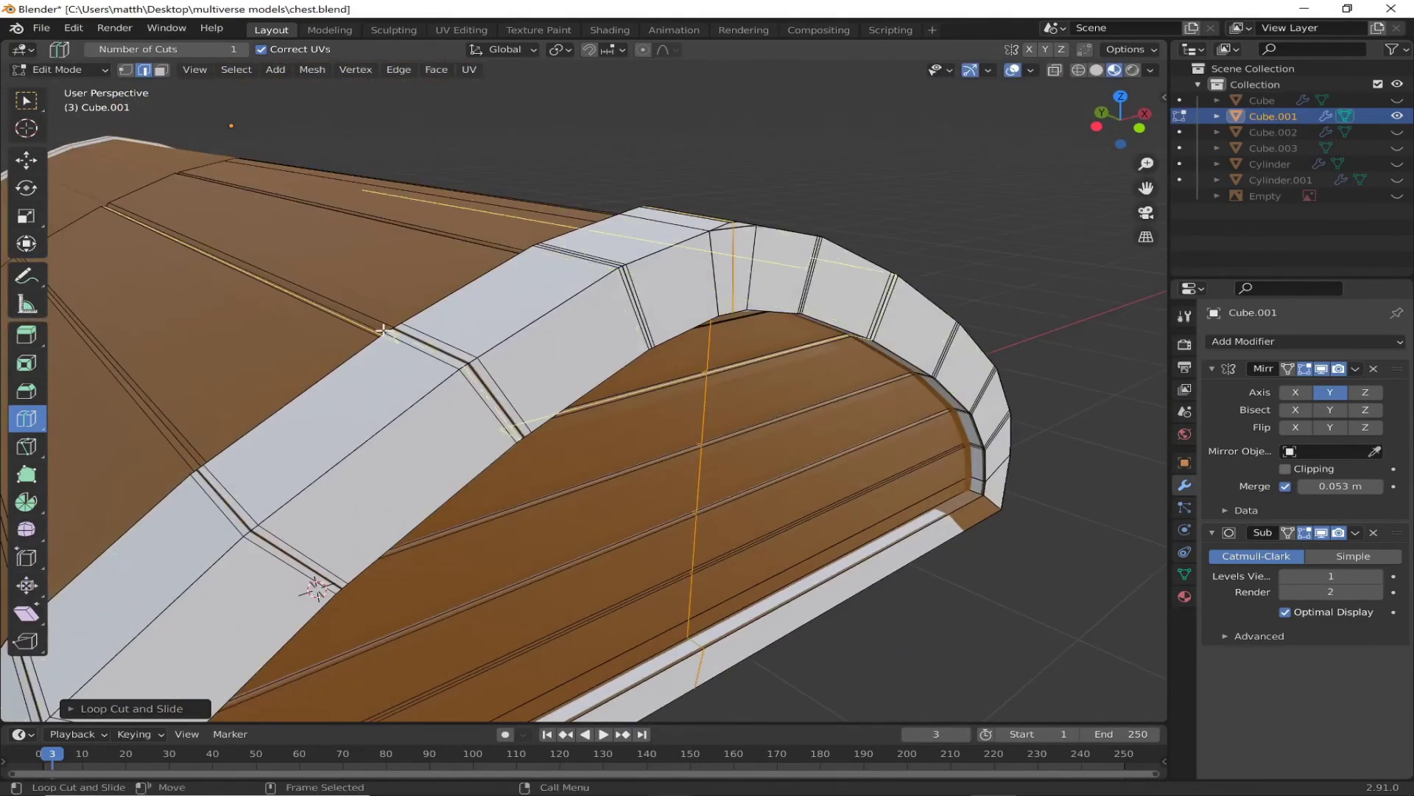
drag(383, 331, 388, 349)
scroll(388, 350, up, 2)
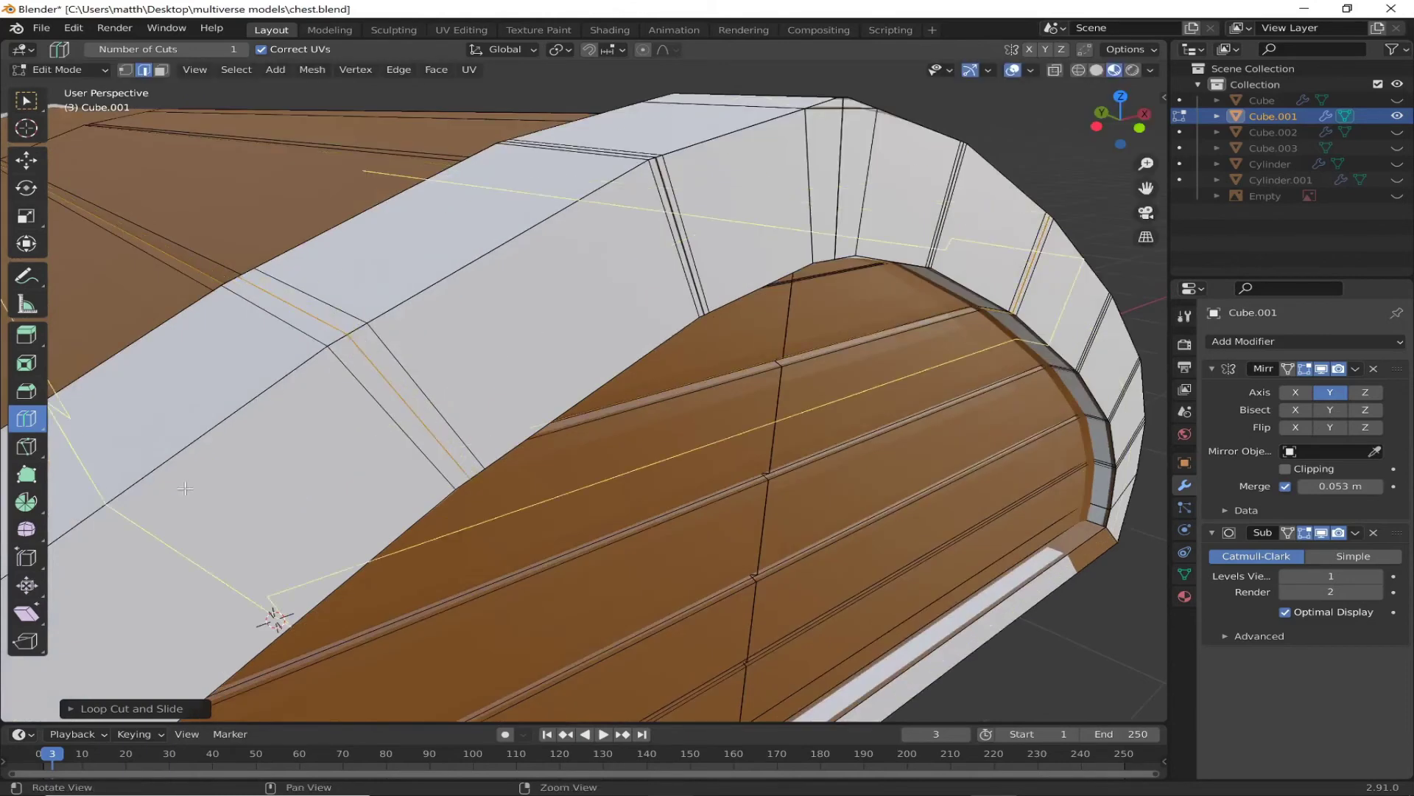
scroll(185, 488, up, 3)
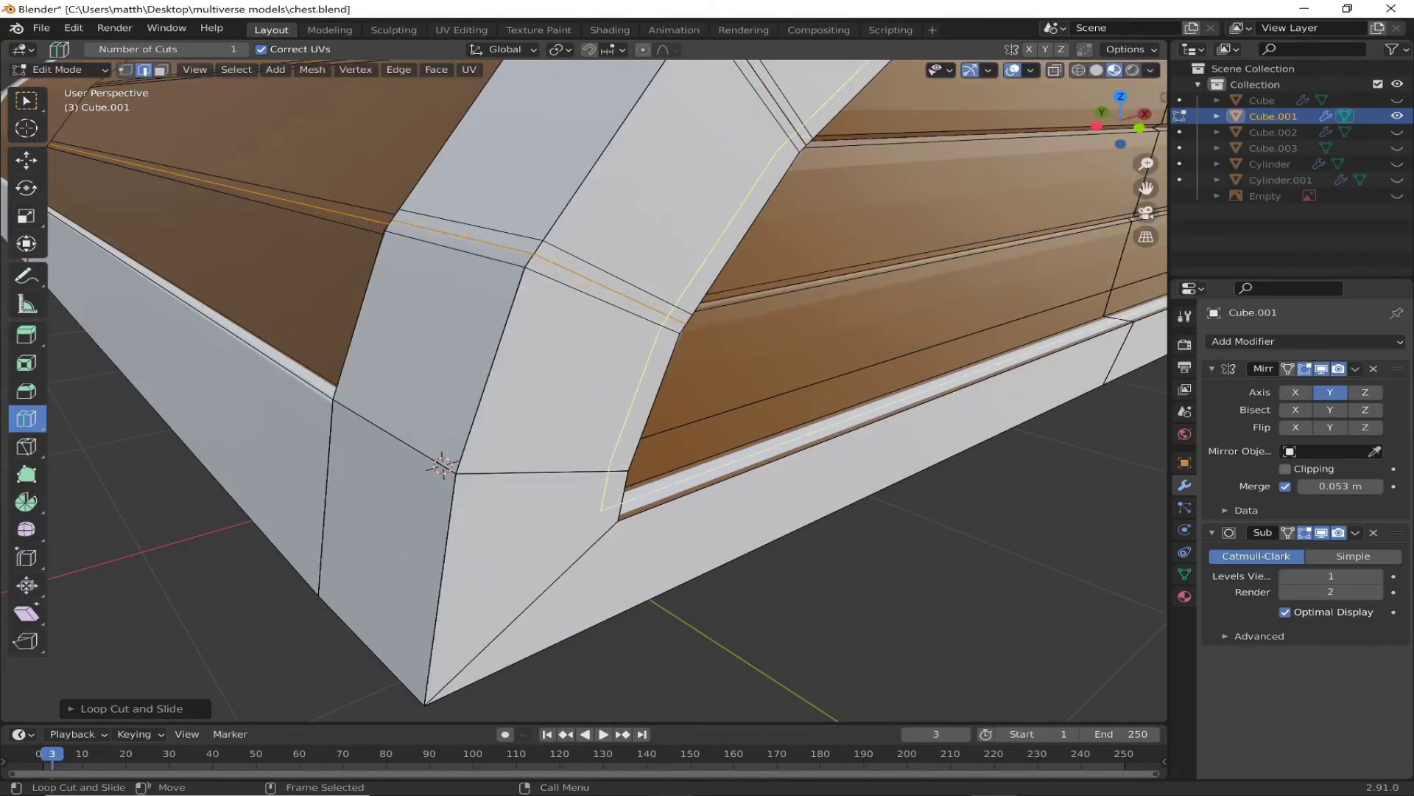
click(442, 465)
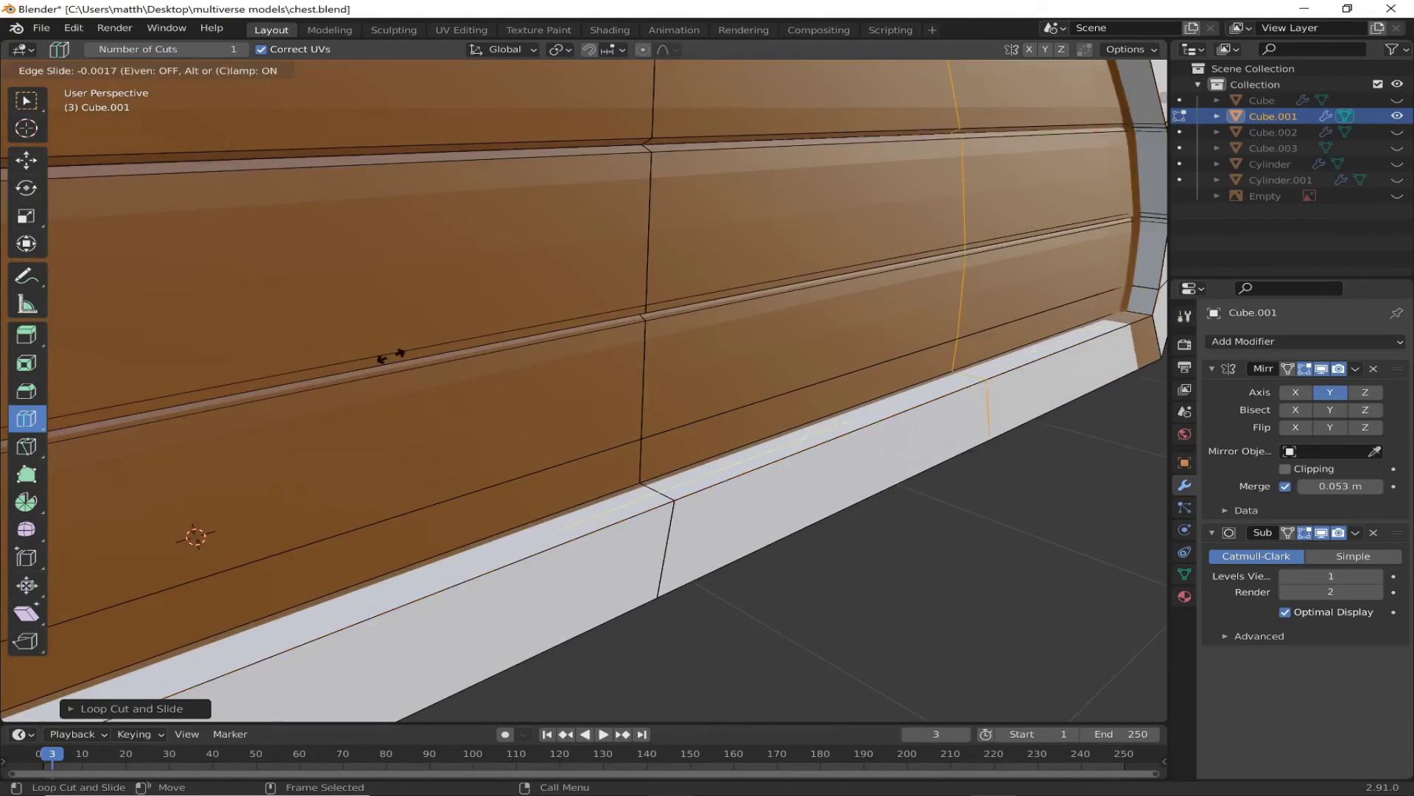
click(371, 342)
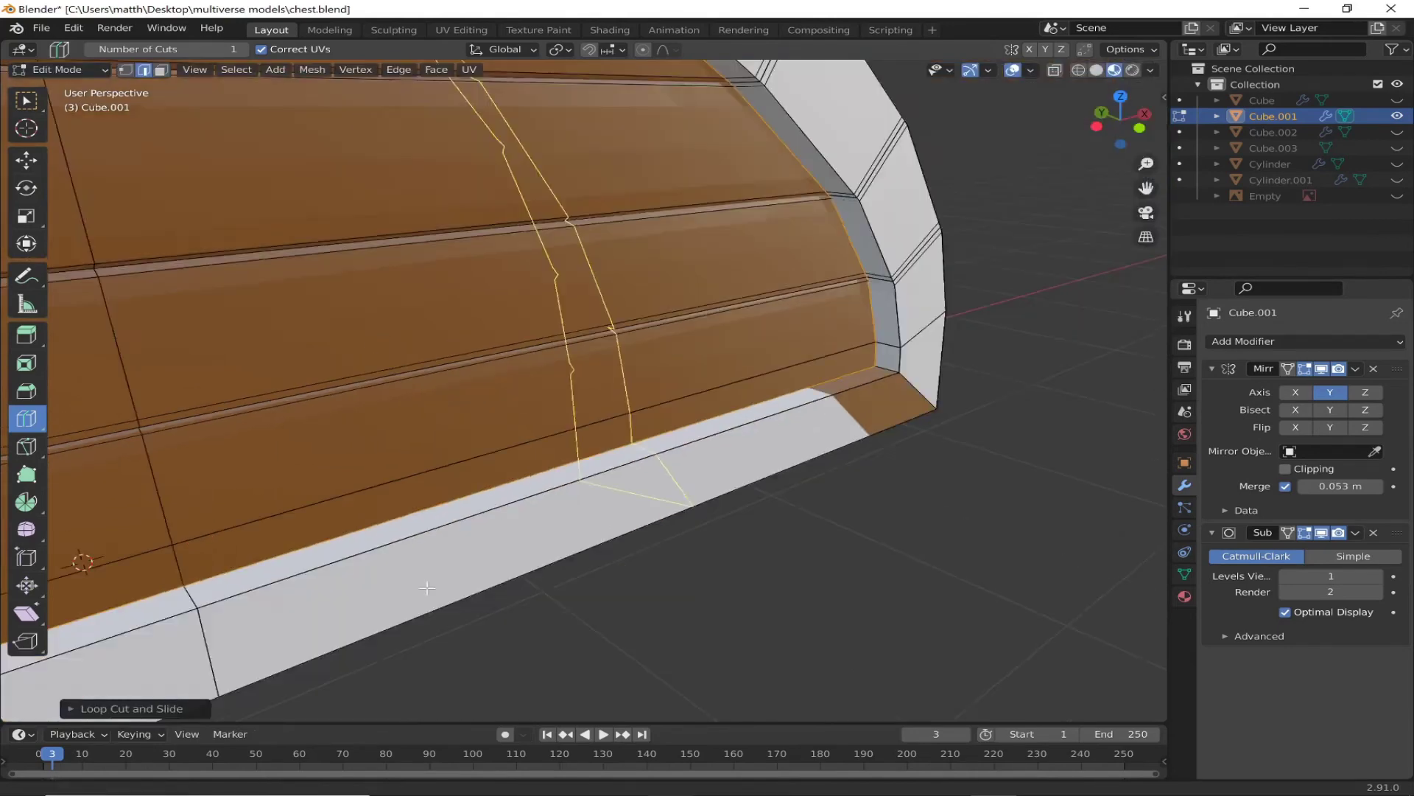
Step: Inspect the curved lid and bring up its material settings
scroll(427, 587, down, 2)
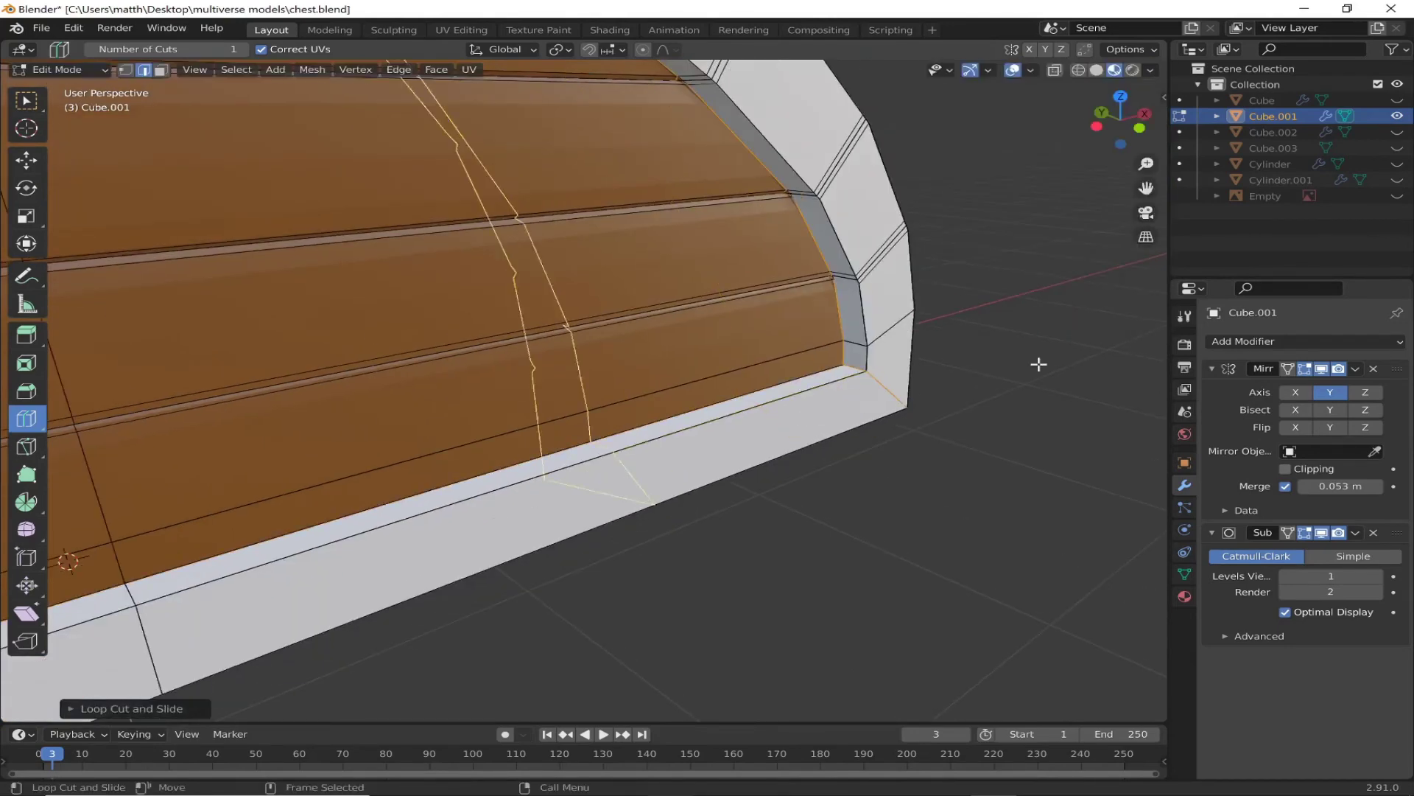
mouse_move(1039, 366)
middle_down()
mouse_move(530, 584)
mouse_move(511, 419)
mouse_move(310, 530)
mouse_move(610, 620)
mouse_move(549, 619)
middle_up()
click(1185, 596)
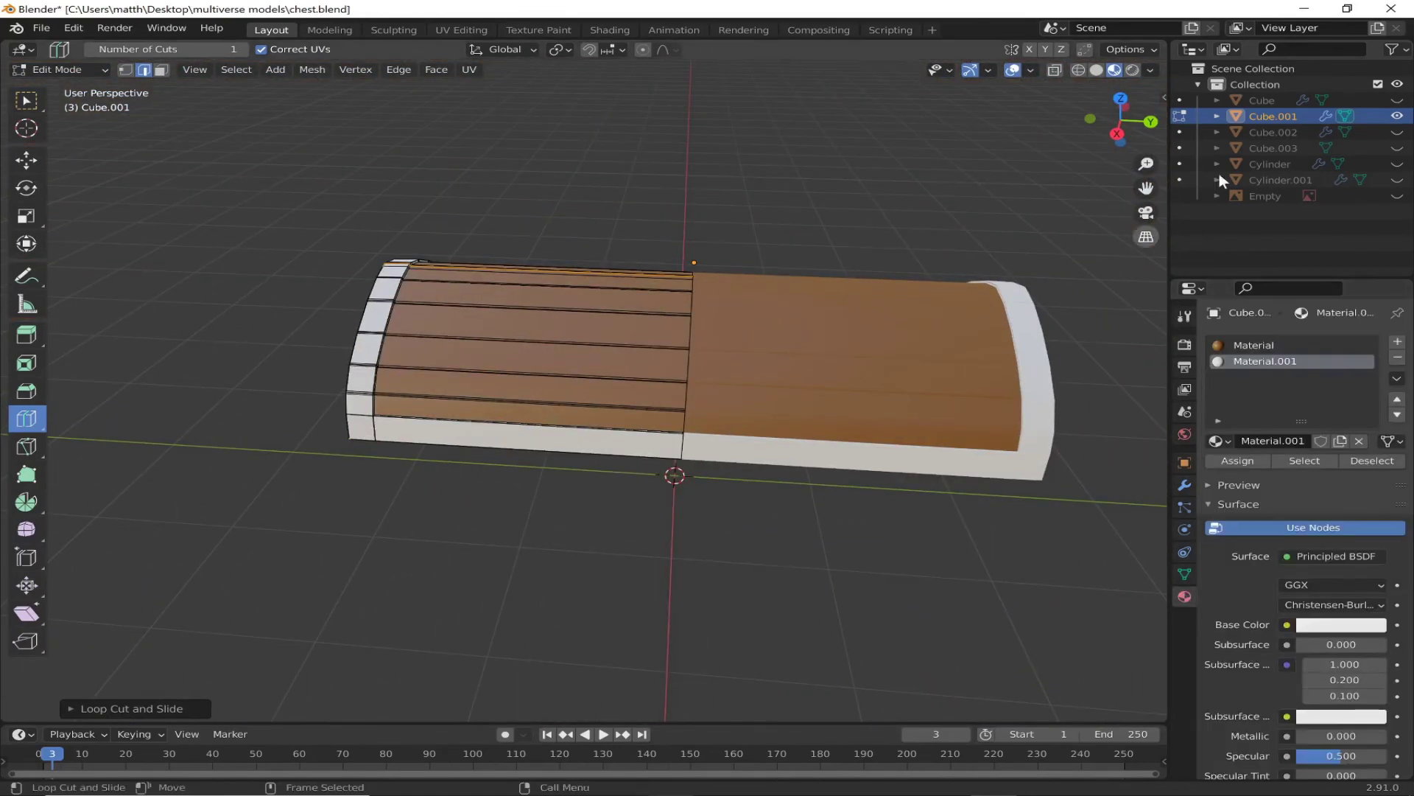
click(1217, 132)
Step: Back in object mode, hide the lid and latch, show the body, and select it
key(Tab)
click(1397, 131)
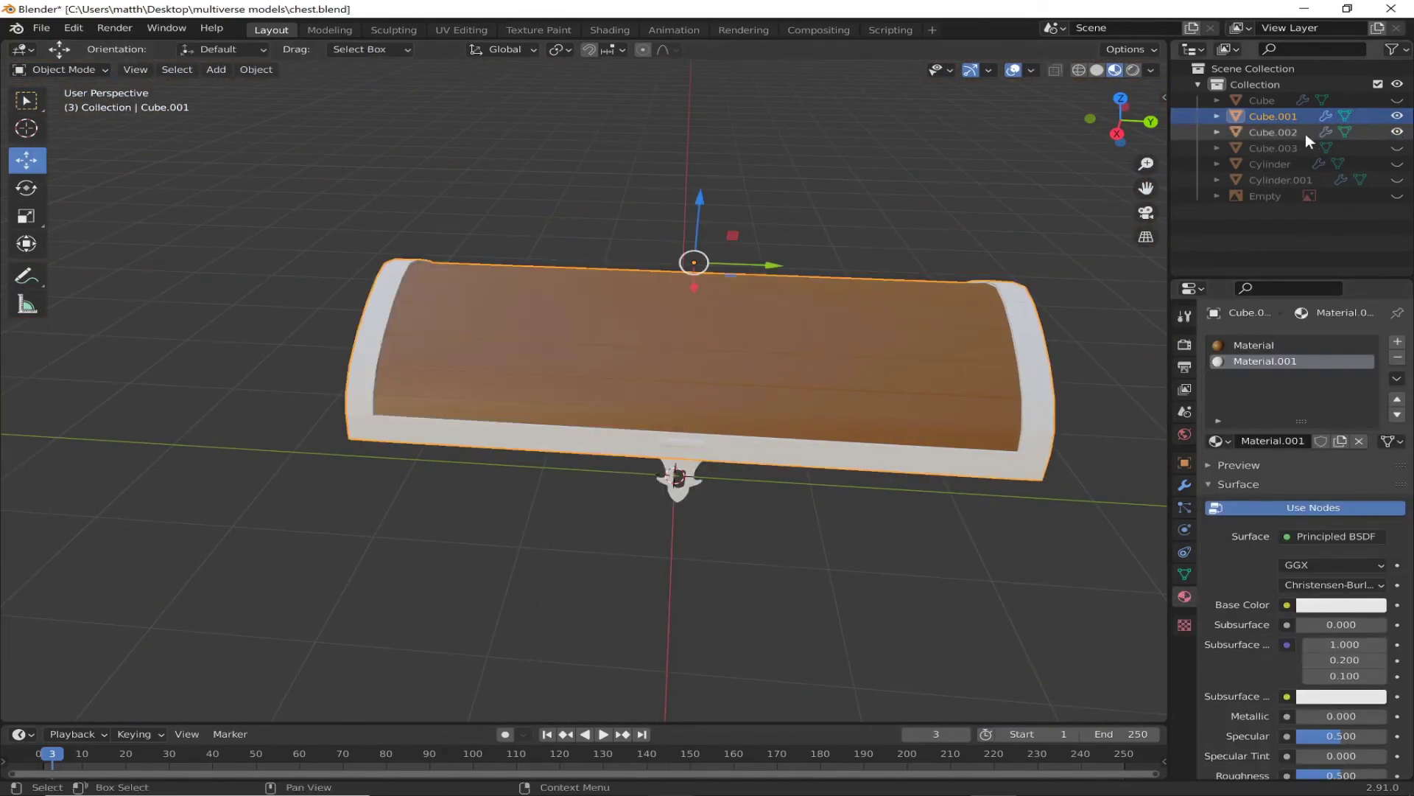
click(1398, 99)
click(1398, 115)
click(1398, 131)
middle_drag(663, 471, 394, 505)
click(394, 501)
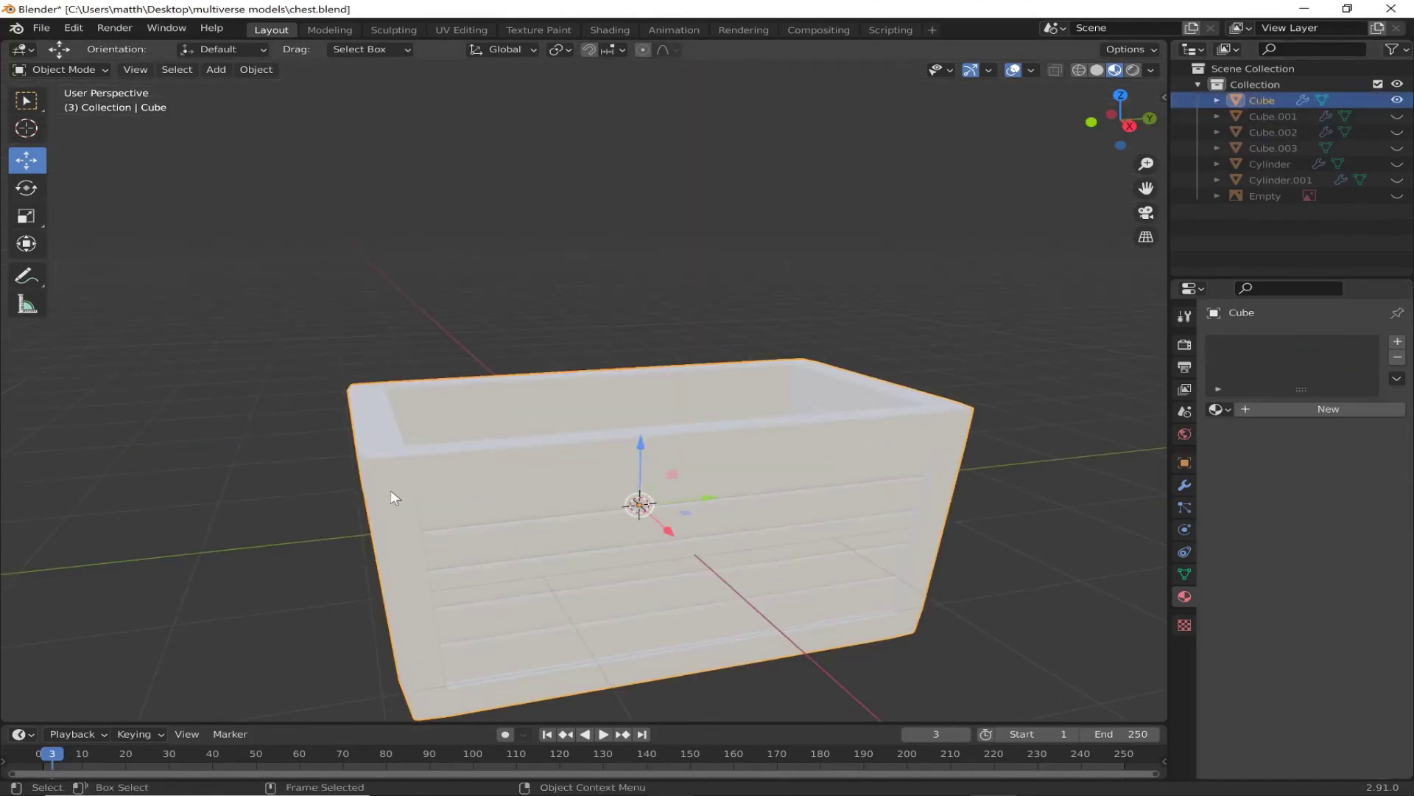
Step: Give the chest body a new brown-orange material, Material.002
click(1349, 406)
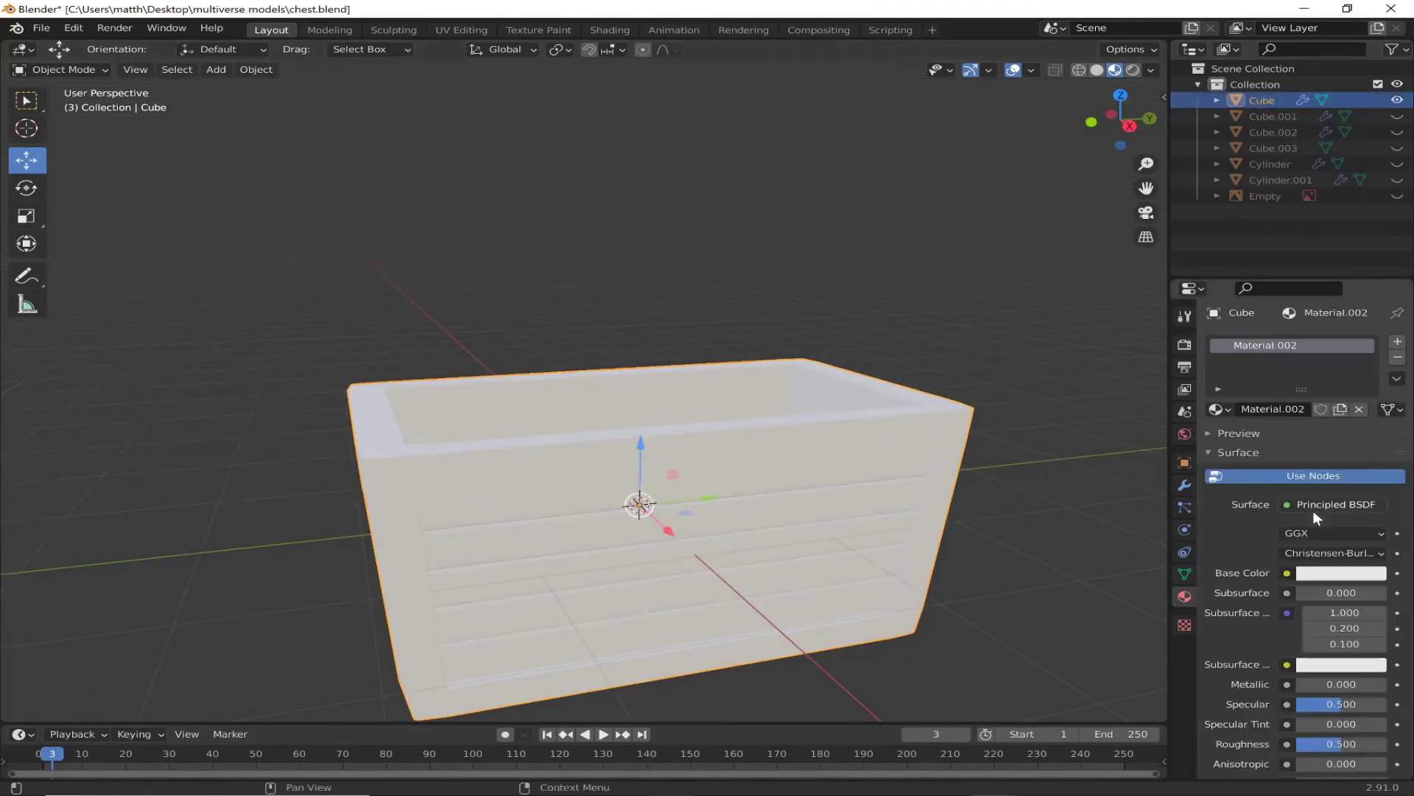
click(1341, 572)
click(1267, 431)
click(1217, 117)
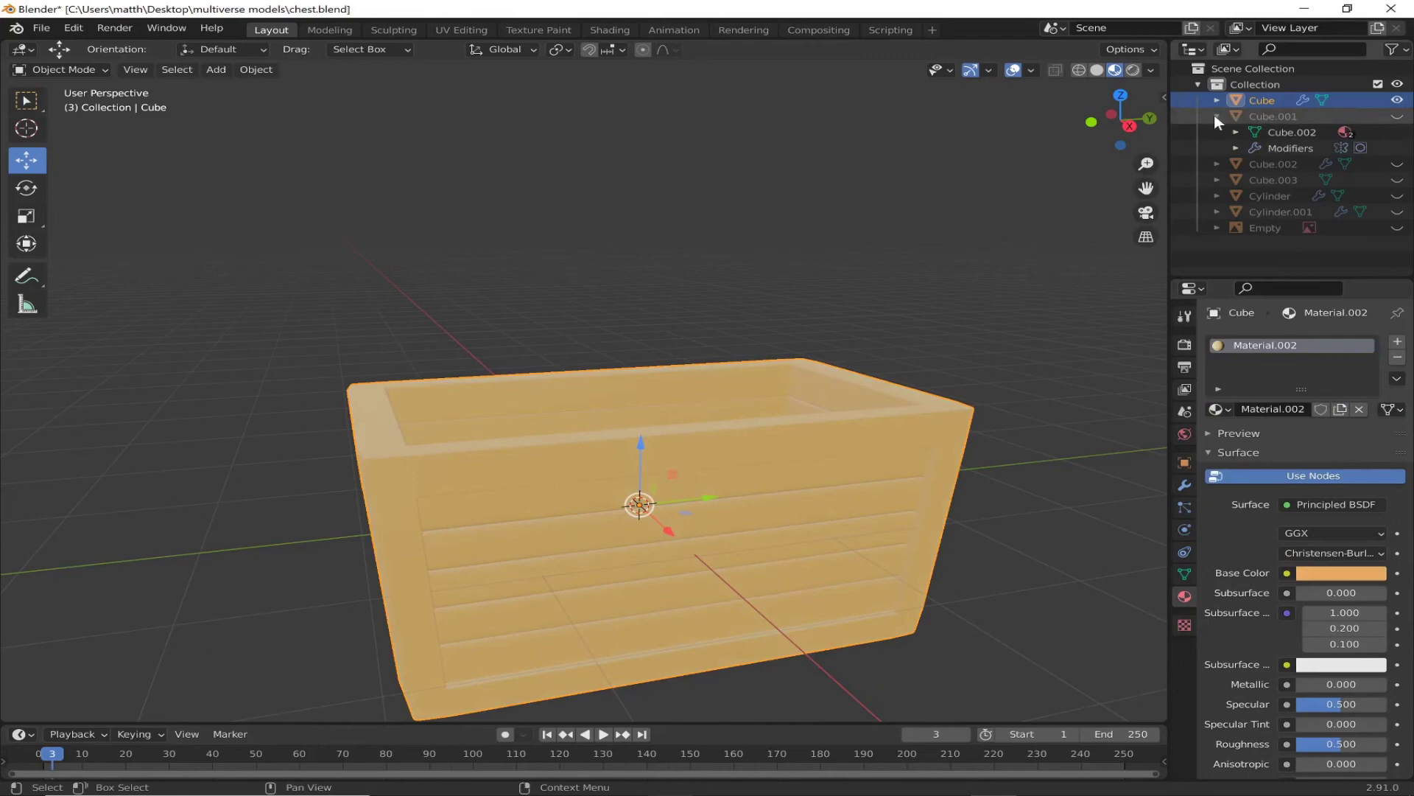
Step: Hide the lid with H and make the chest body the active object
click(1397, 116)
click(1273, 116)
click(1326, 606)
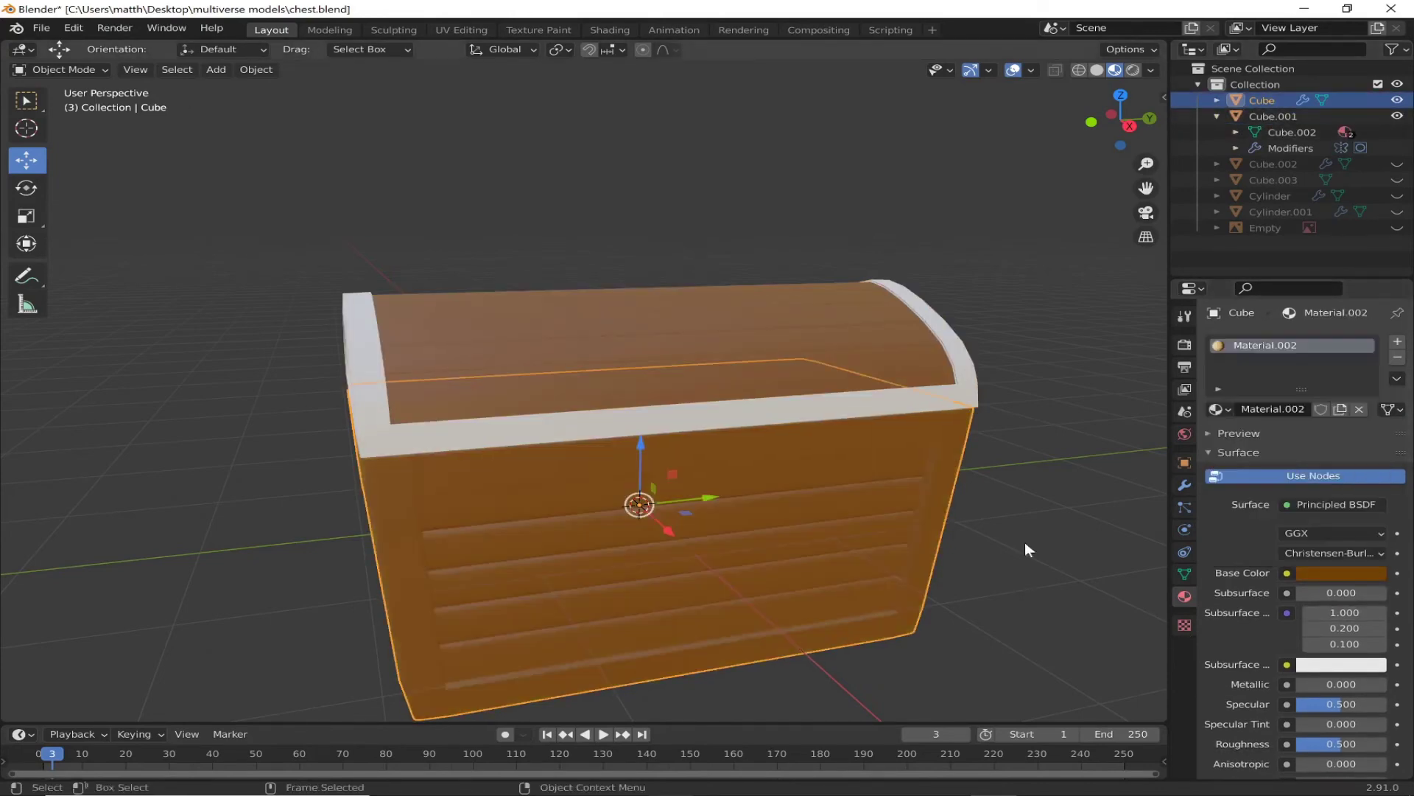
click(916, 304)
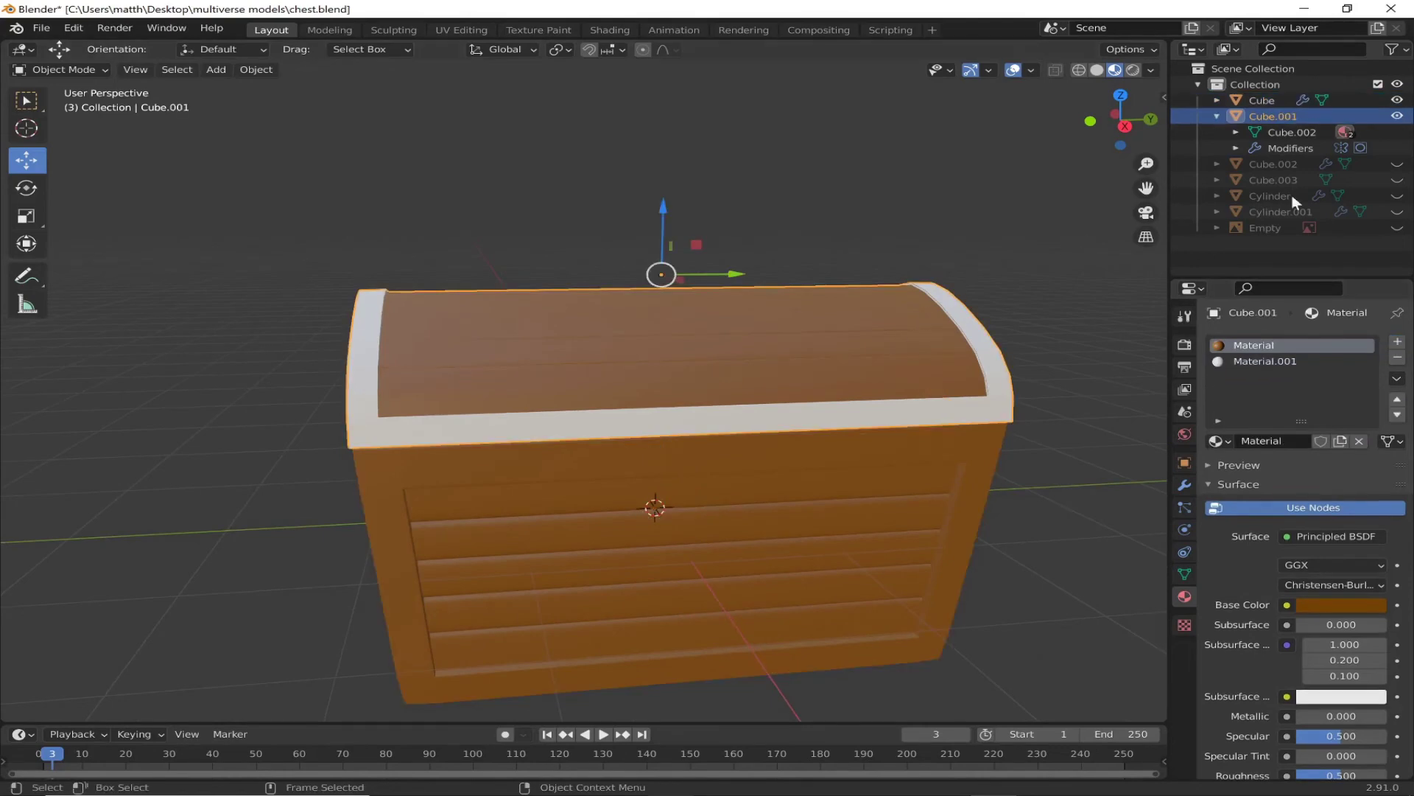
key(h)
middle_drag(856, 368, 551, 370)
click(552, 372)
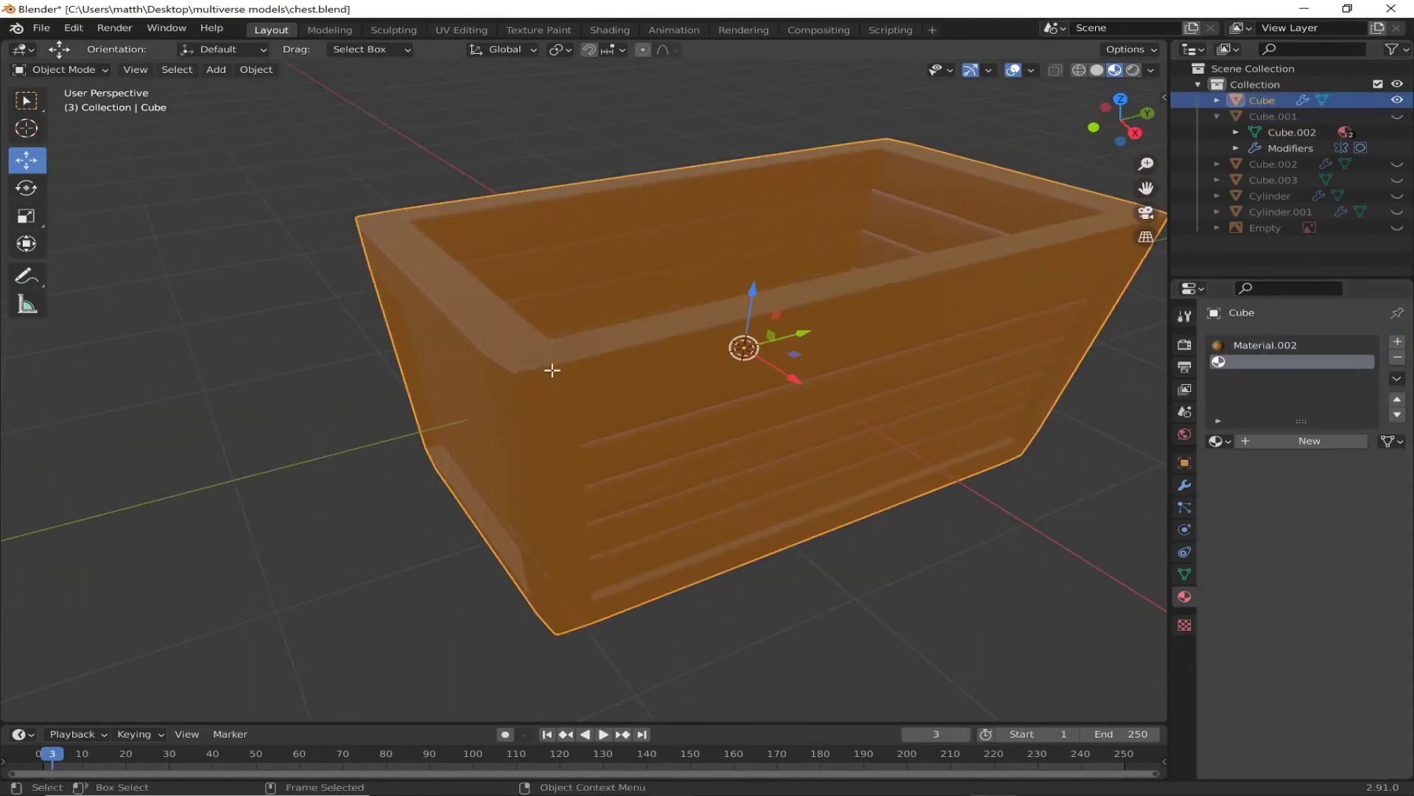
Step: In face-select edit mode, select border faces along the chest's front edges
key(Tab)
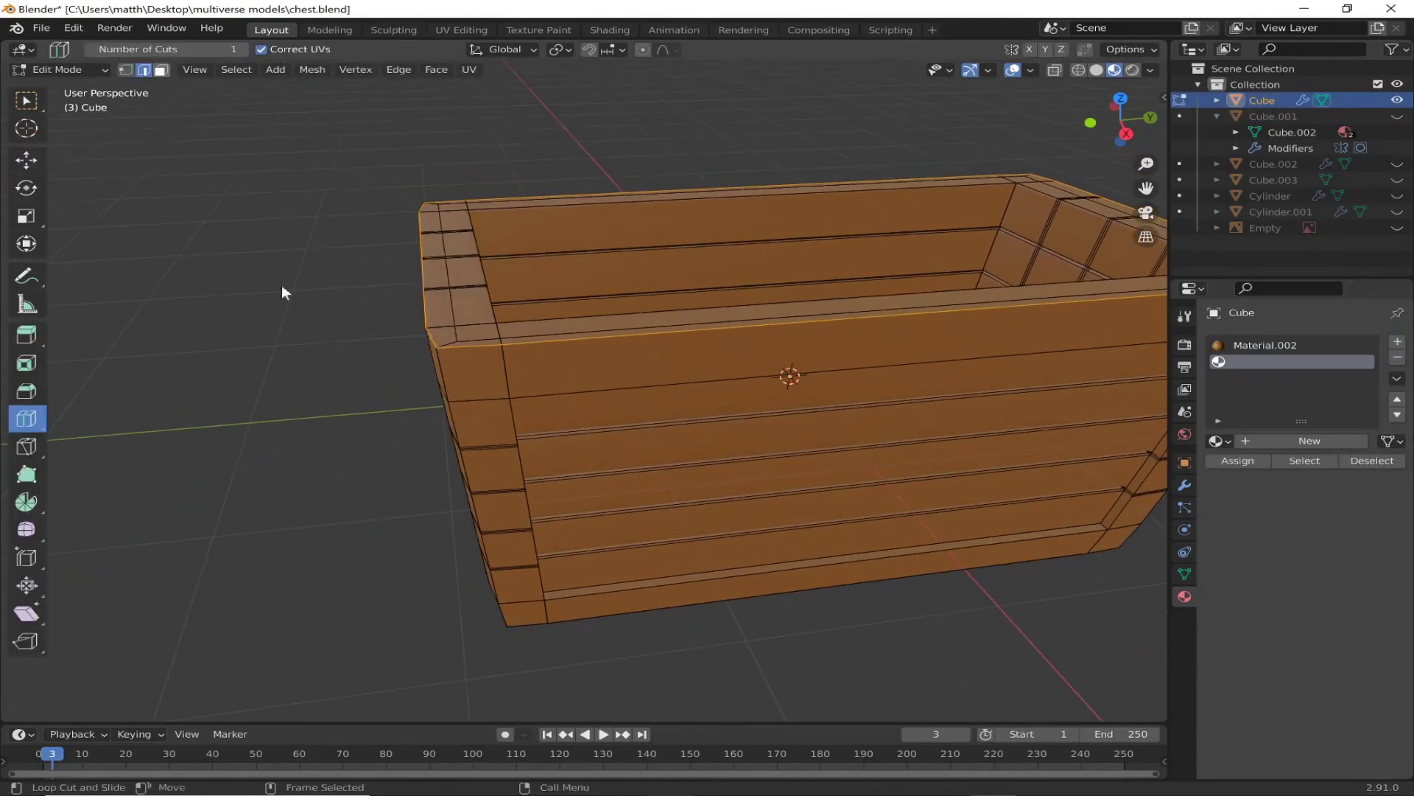
key(3)
alt+click(487, 449)
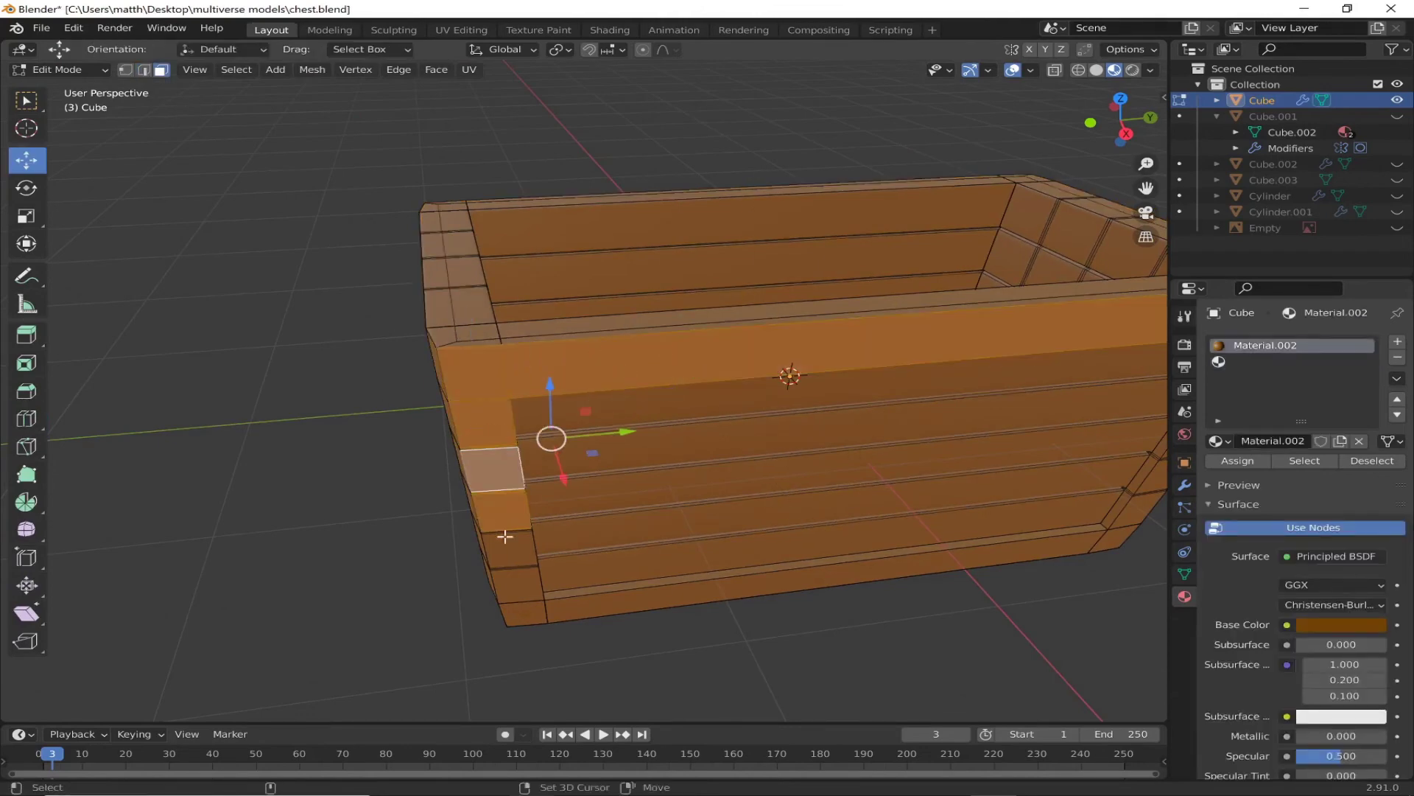
mouse_move(446, 640)
middle_down()
mouse_move(1107, 534)
mouse_move(756, 551)
middle_up()
drag(803, 207, 805, 310)
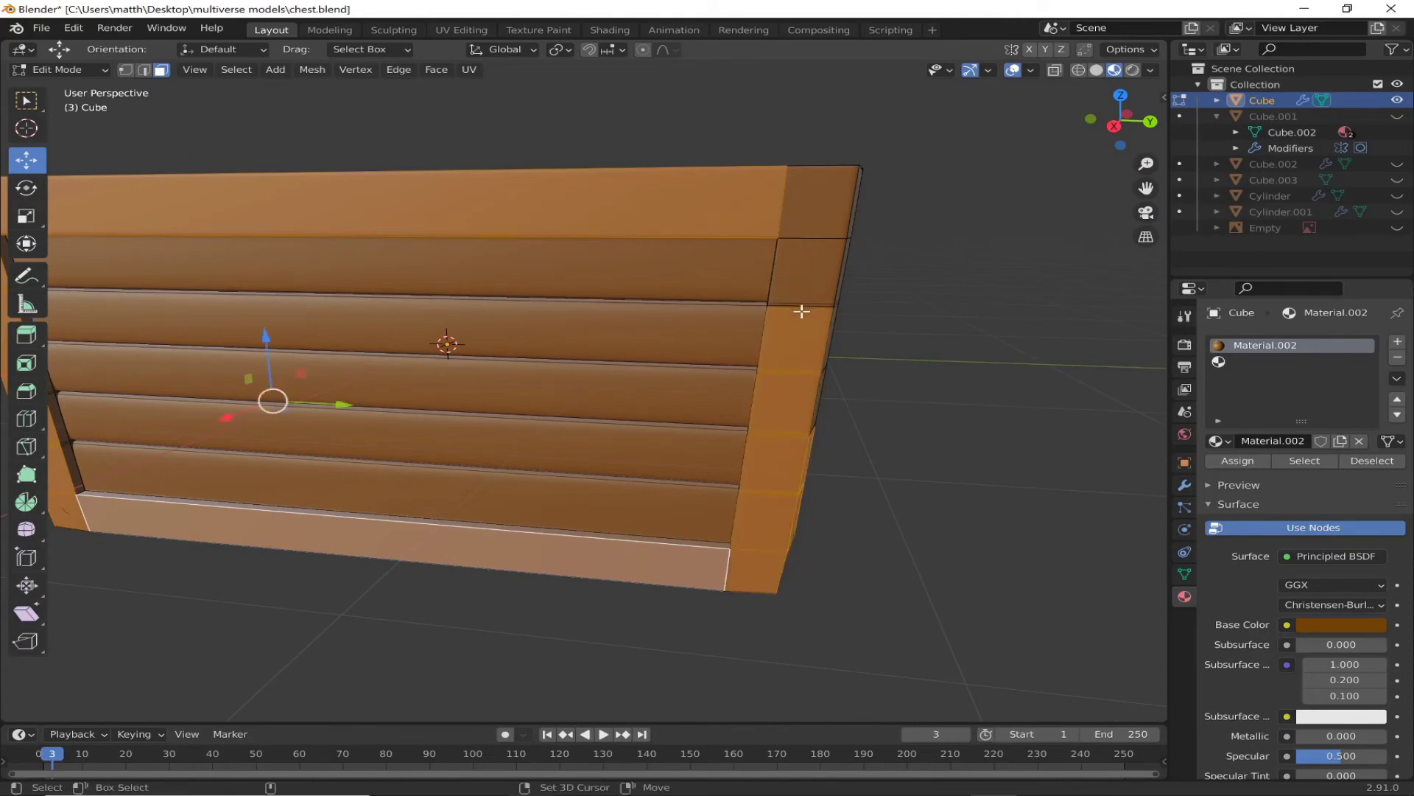
Step: Add the left-edge face strip to the selection and try moving it
middle_drag(805, 309, 672, 400)
mouse_move(404, 453)
mouse_down()
mouse_move(374, 247)
mouse_move(379, 308)
mouse_up()
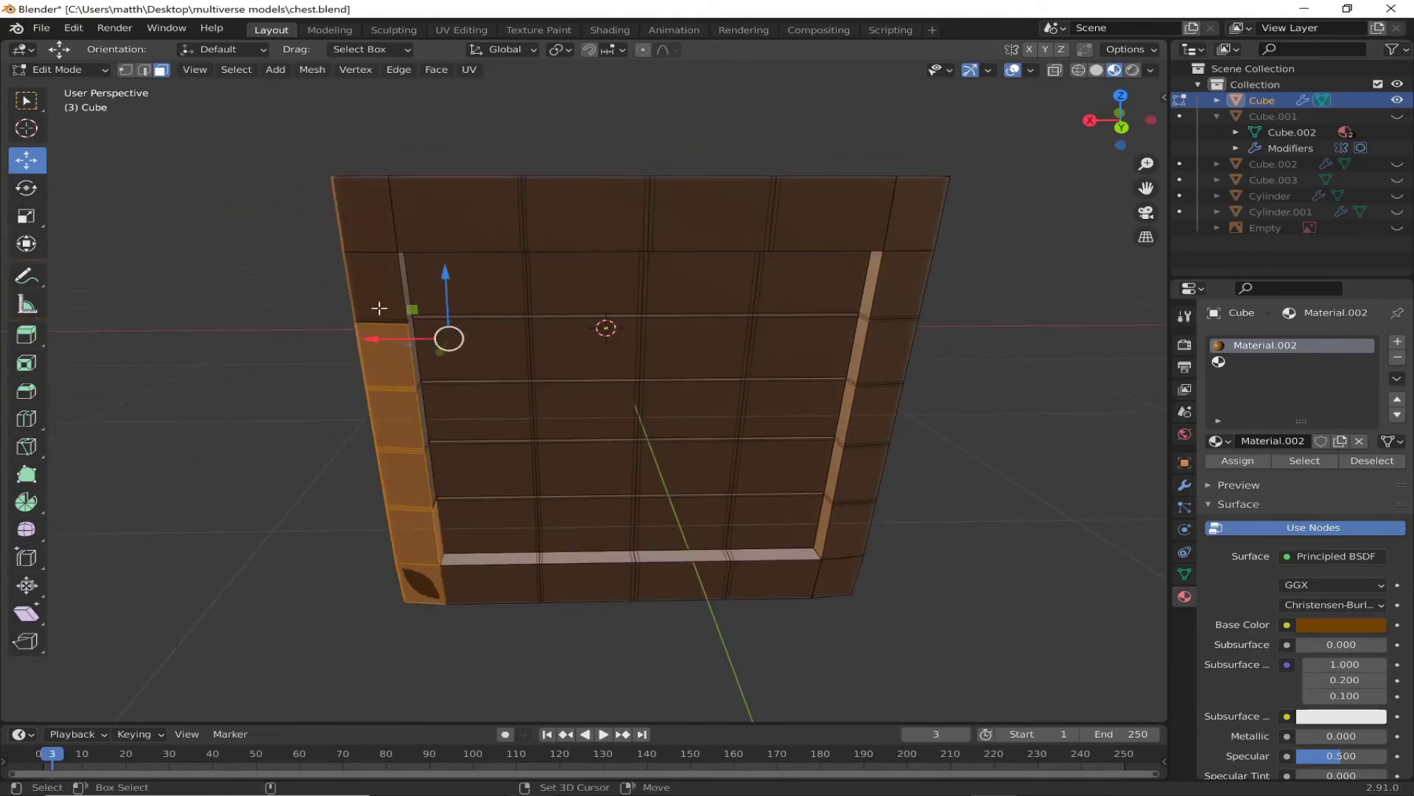
key(shift+y)
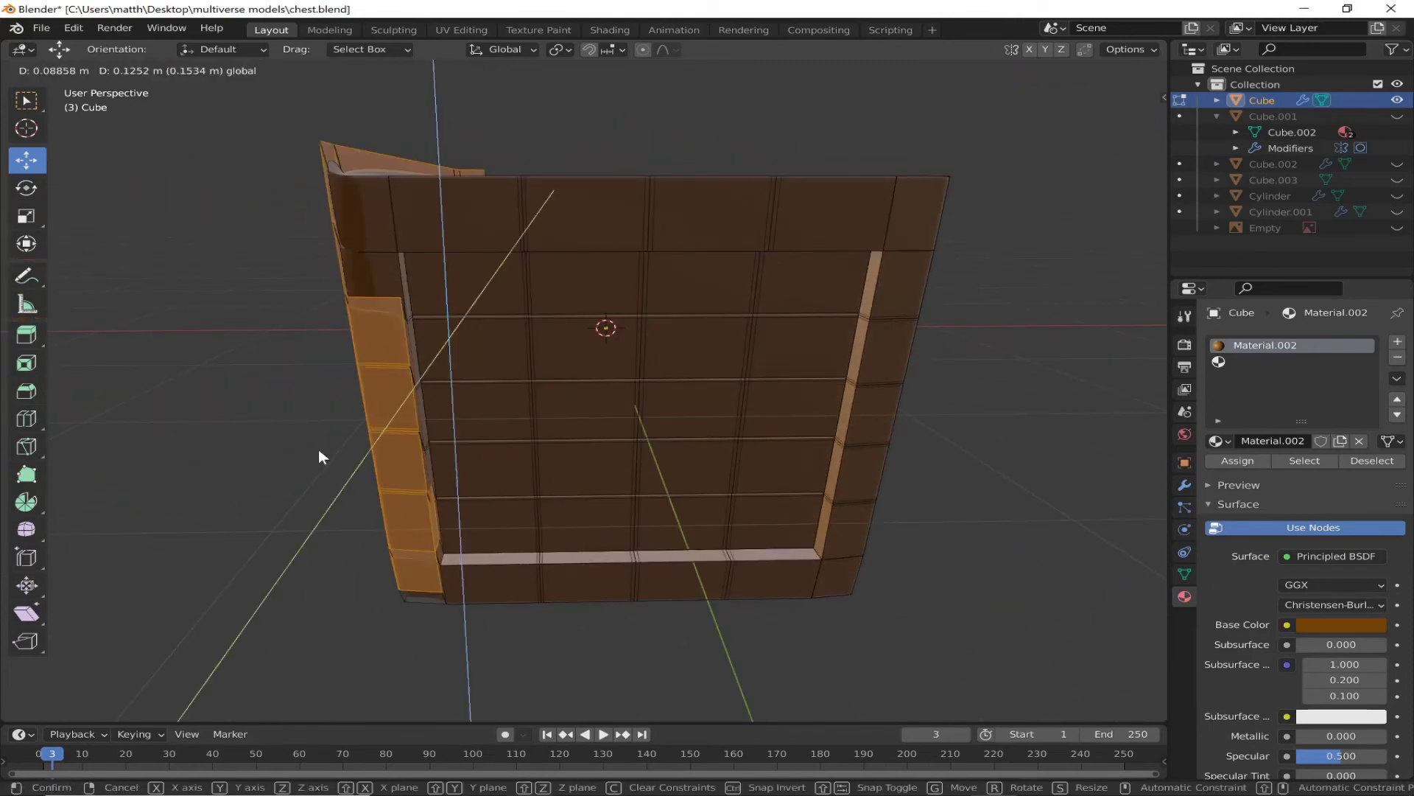
click(408, 410)
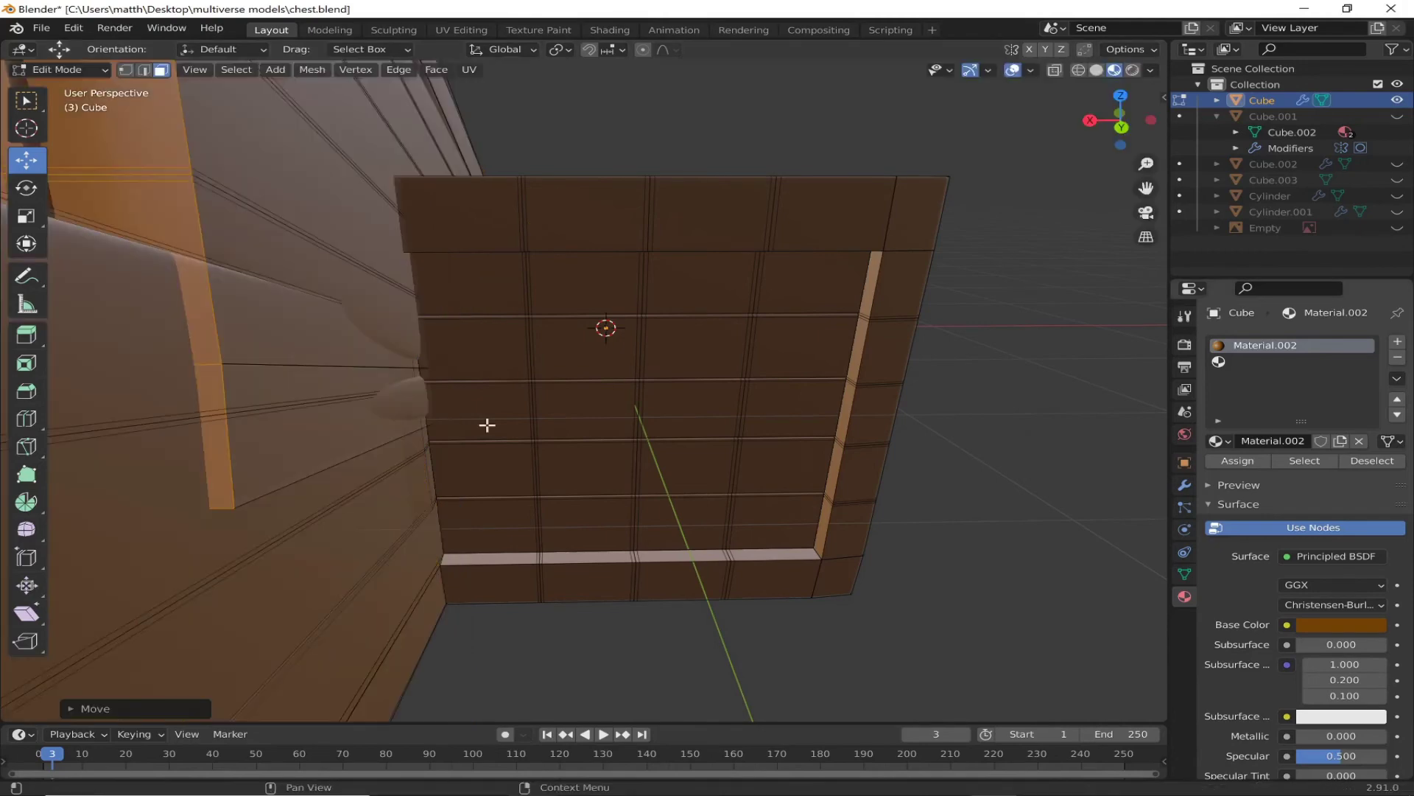
mouse_move(486, 425)
middle_down()
mouse_move(489, 440)
mouse_move(509, 439)
mouse_move(492, 452)
middle_up()
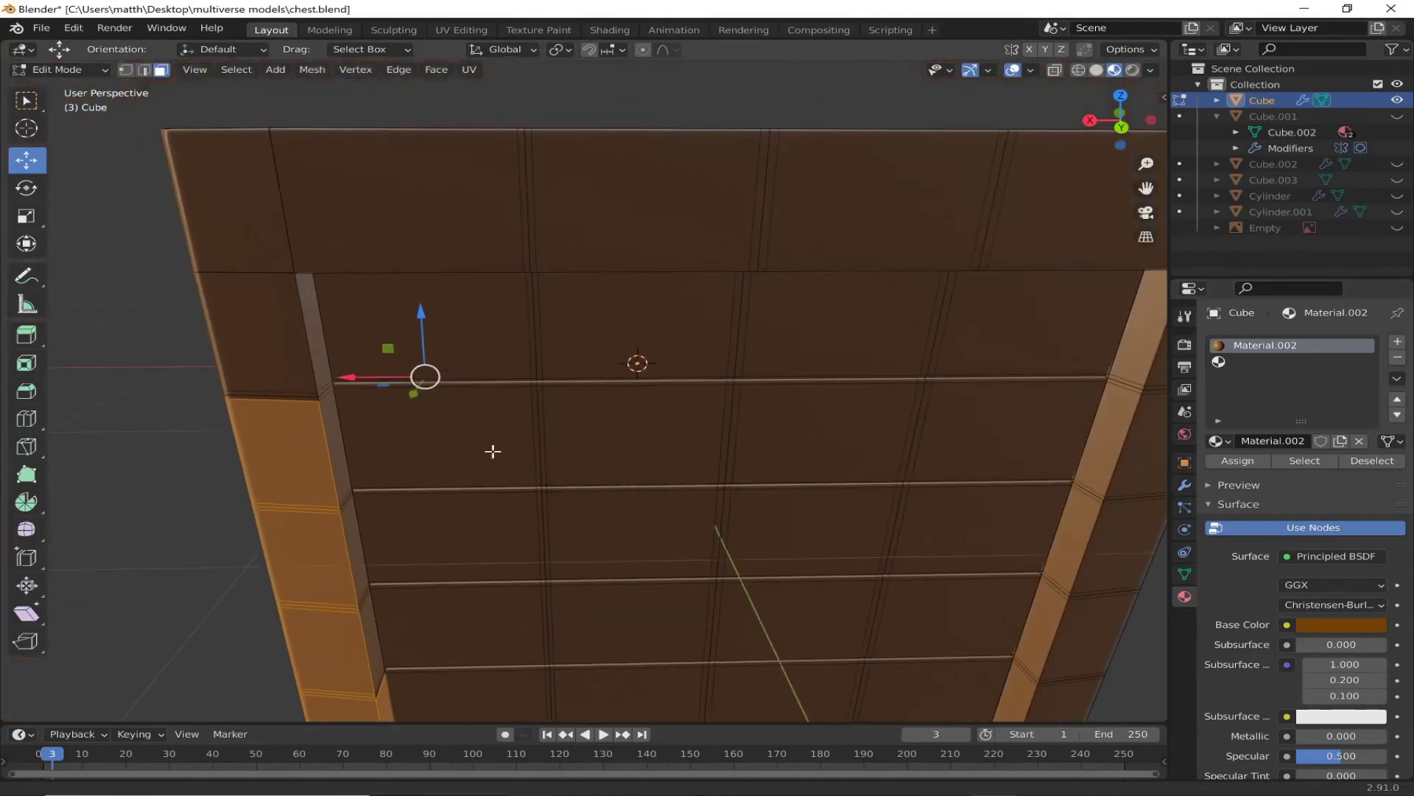
mouse_move(276, 365)
middle_down()
mouse_move(1054, 206)
mouse_move(499, 272)
middle_up()
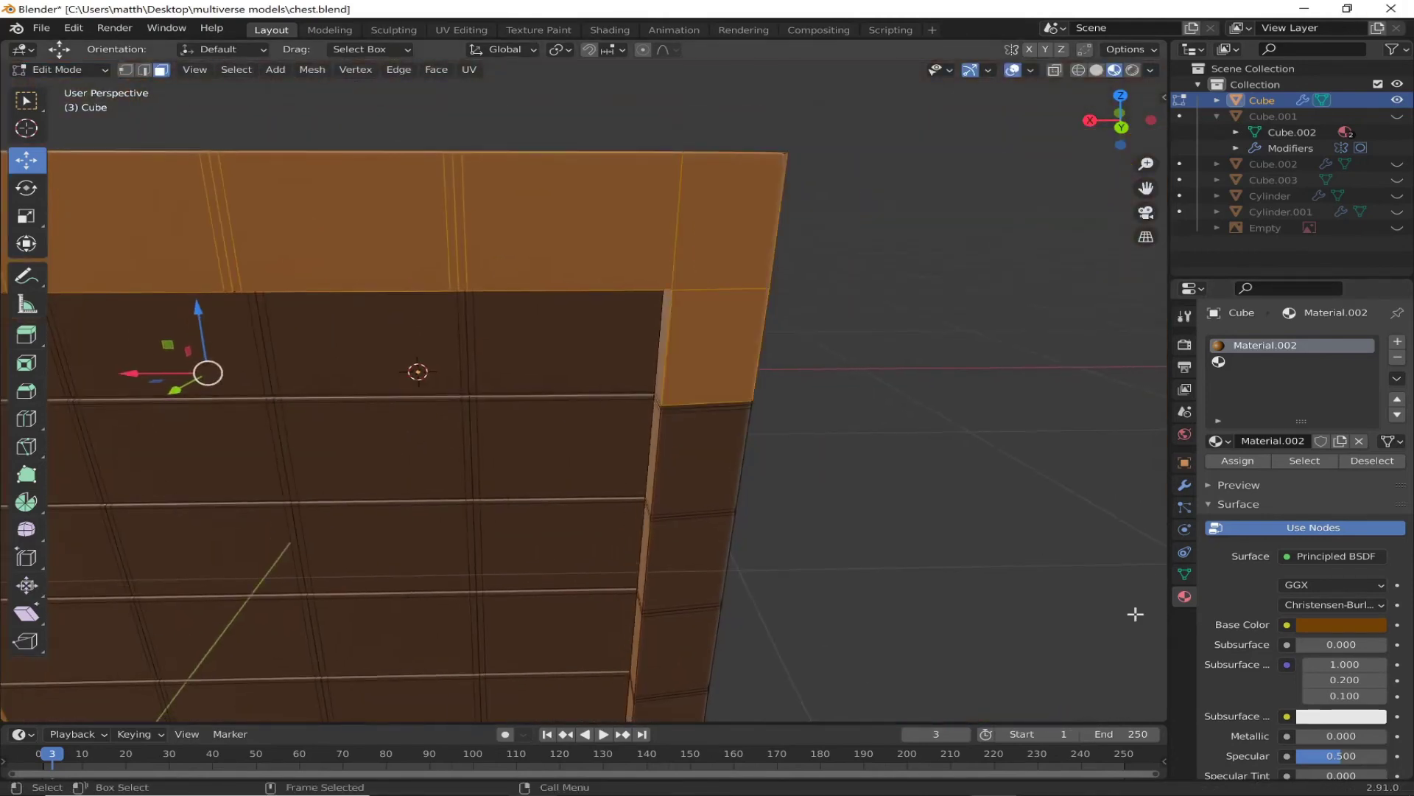
Step: Set the body's Subdivision modifier viewport level to 1
click(1184, 485)
double_click(1285, 413)
text(1)
key(Return)
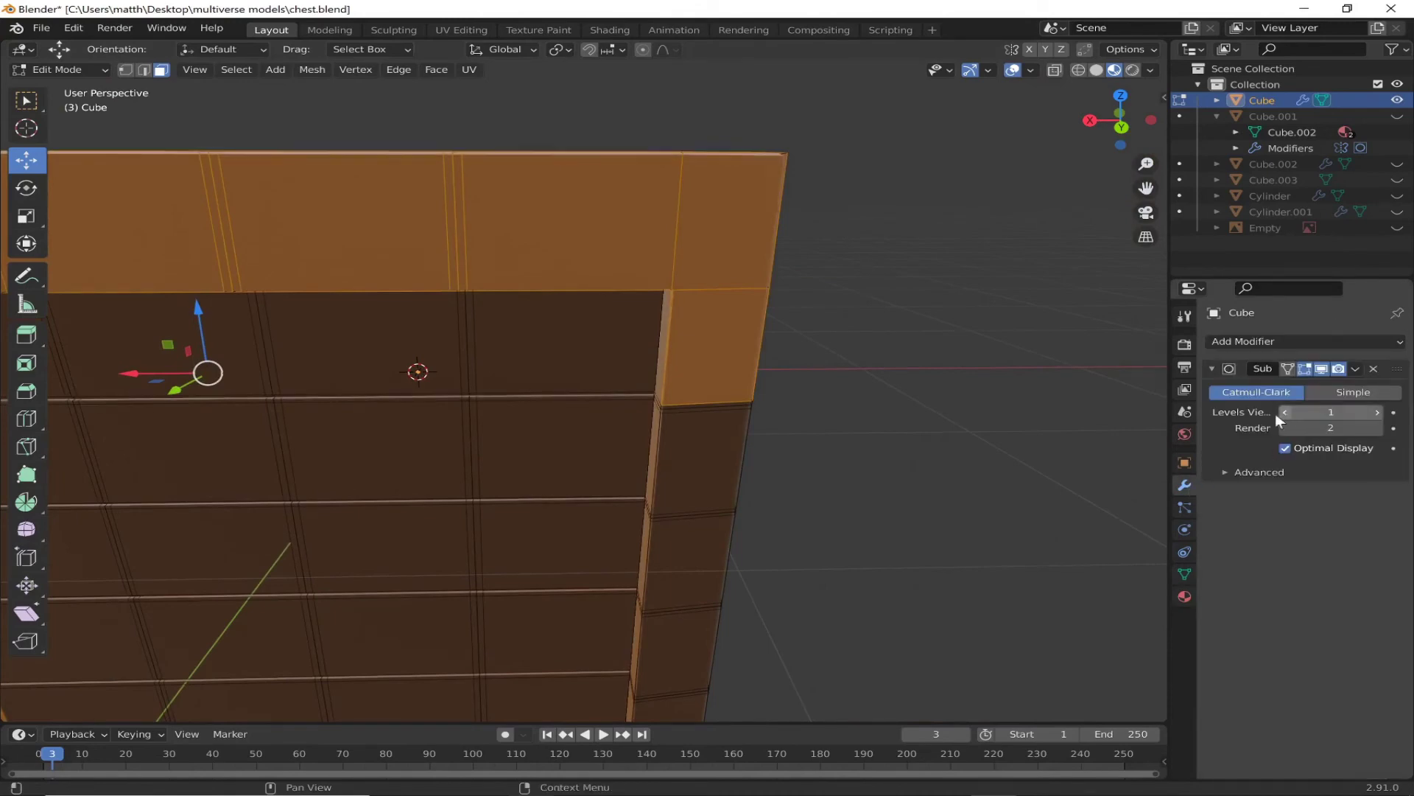
Step: Select the bottom row of border faces on the chest
mouse_move(663, 294)
middle_down()
mouse_move(639, 243)
mouse_move(594, 606)
mouse_move(626, 379)
mouse_move(341, 426)
mouse_move(818, 374)
middle_up()
alt+click(679, 383)
shift+middle_drag(630, 568, 644, 520)
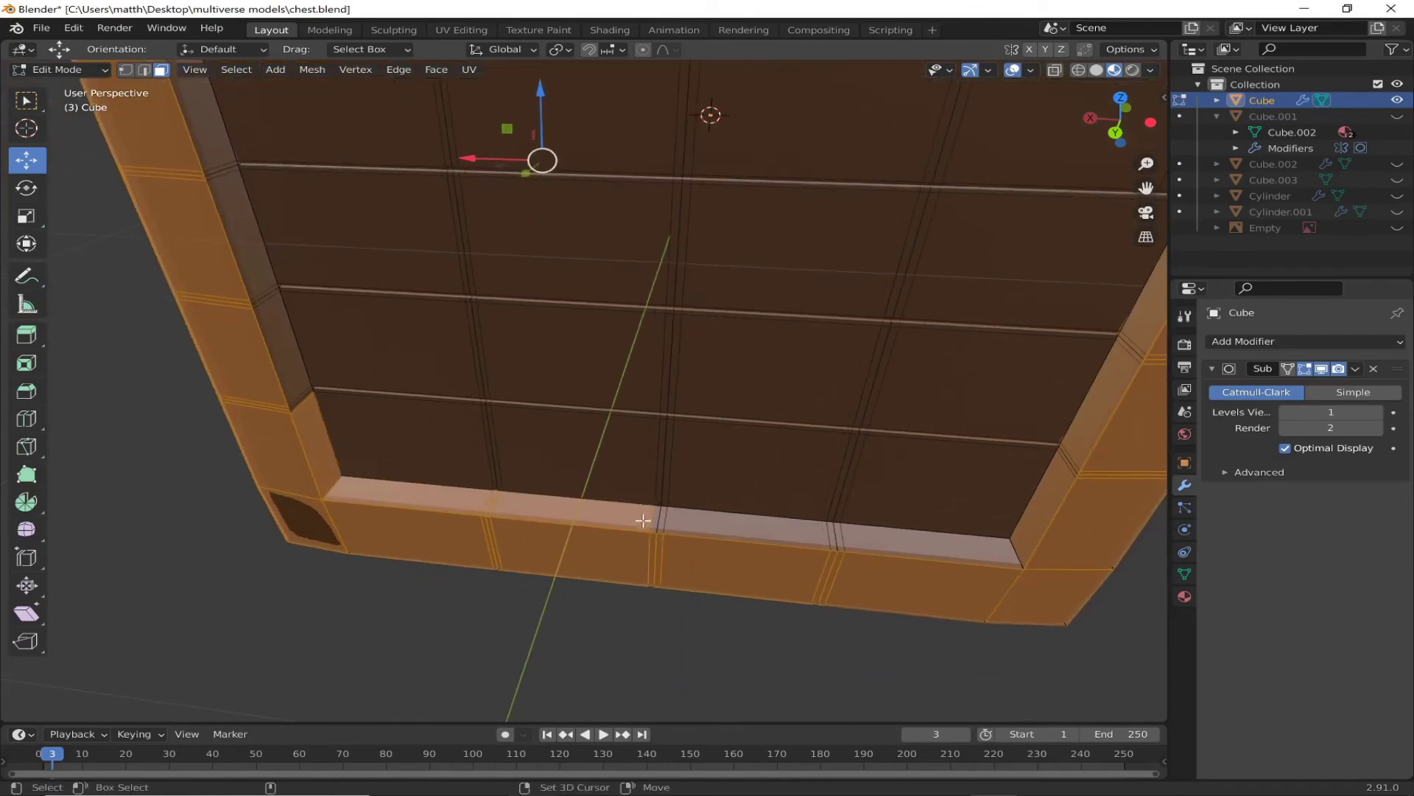
middle_drag(839, 568, 333, 384)
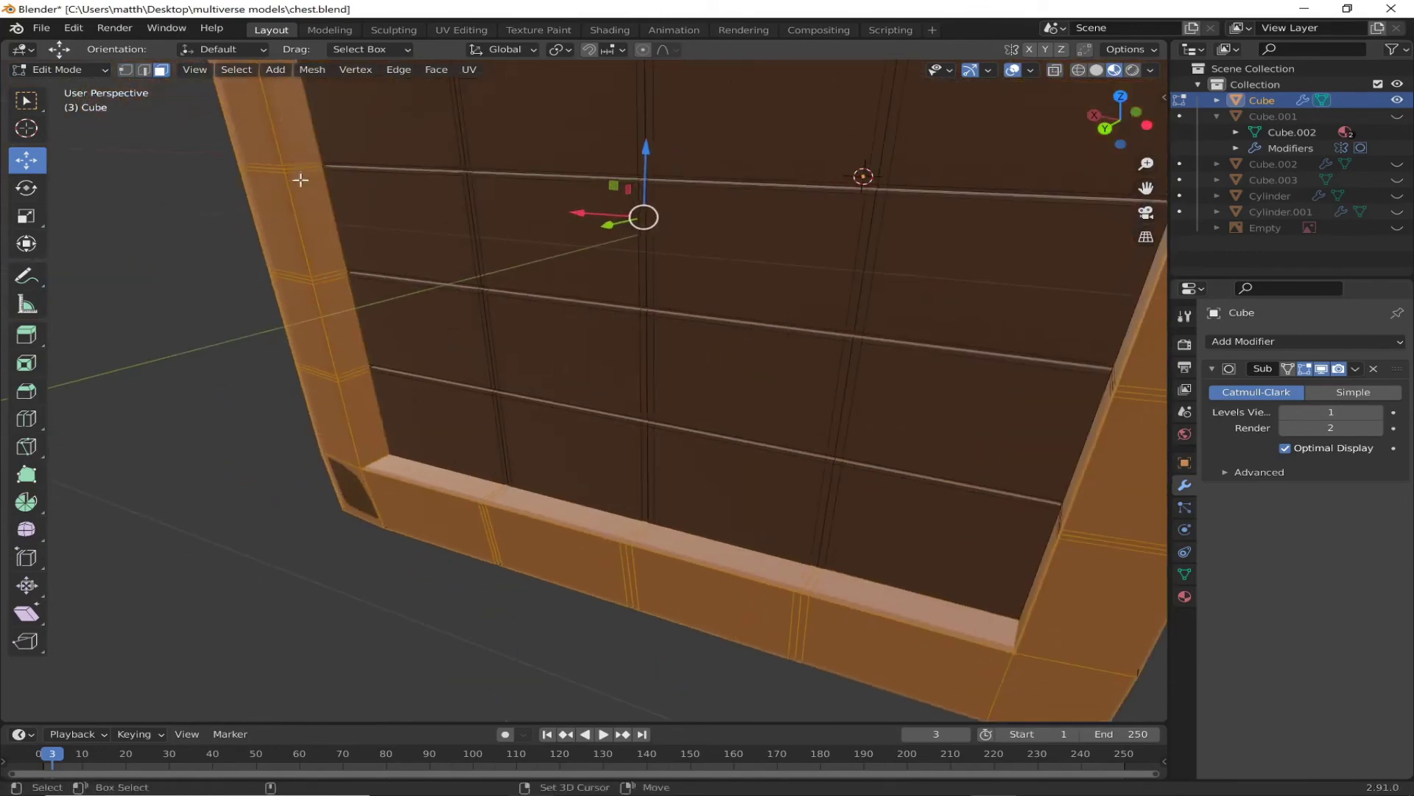
middle_drag(301, 179, 341, 493)
Step: Add the top, left vertical and bottom face strips of the end panel
drag(318, 197, 431, 235)
drag(735, 96, 804, 137)
middle_drag(804, 137, 396, 216)
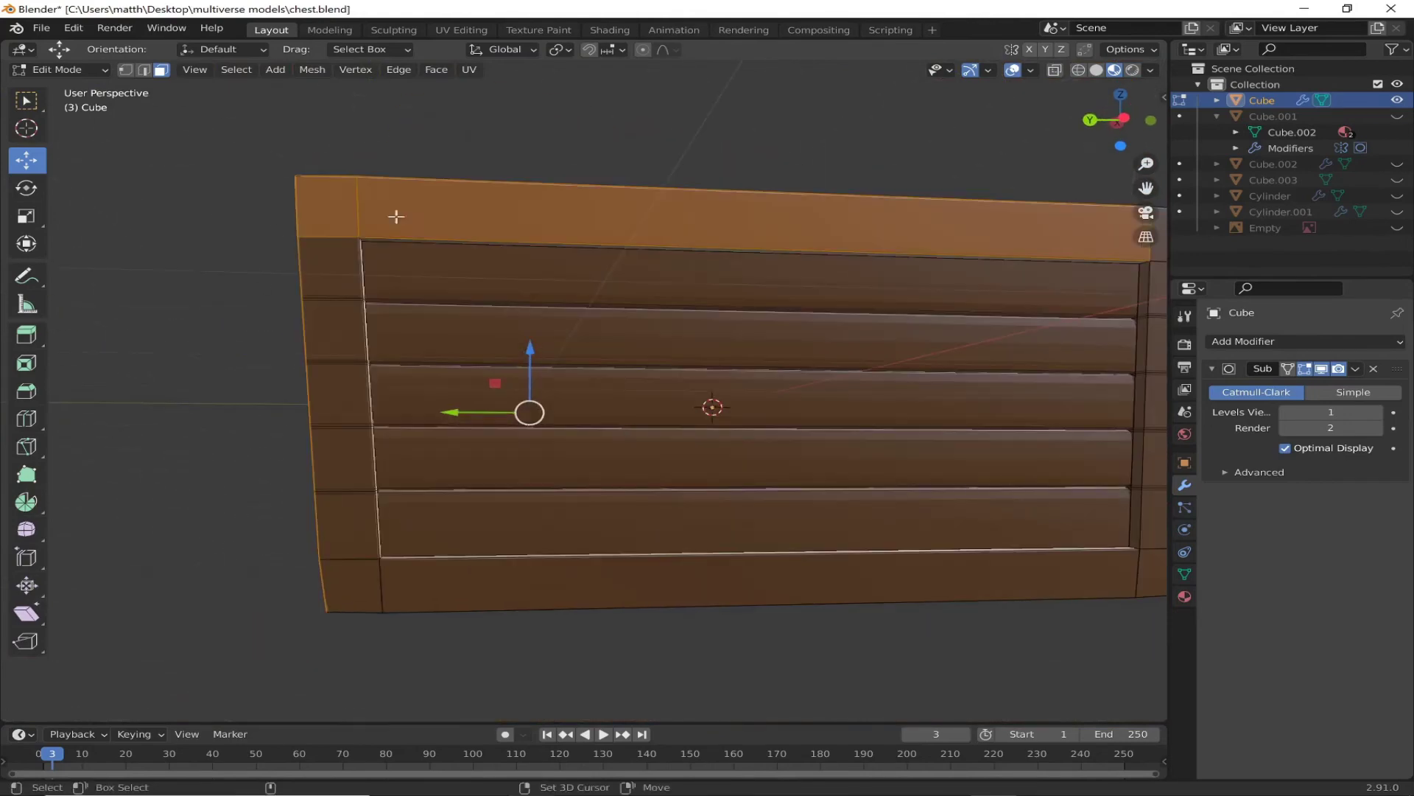
alt+shift+click(338, 587)
alt+shift+click(413, 594)
middle_drag(906, 593, 597, 512)
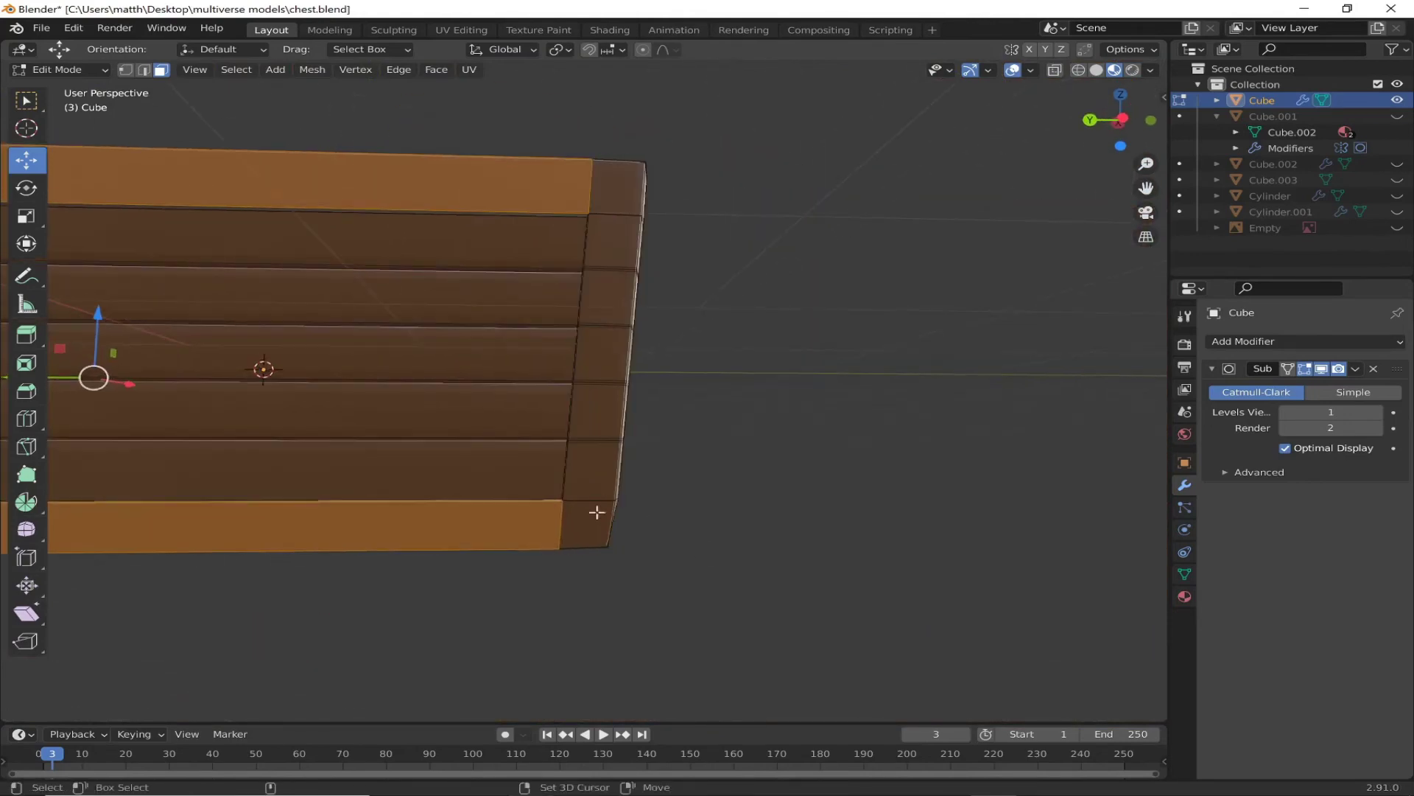
middle_drag(671, 291, 455, 316)
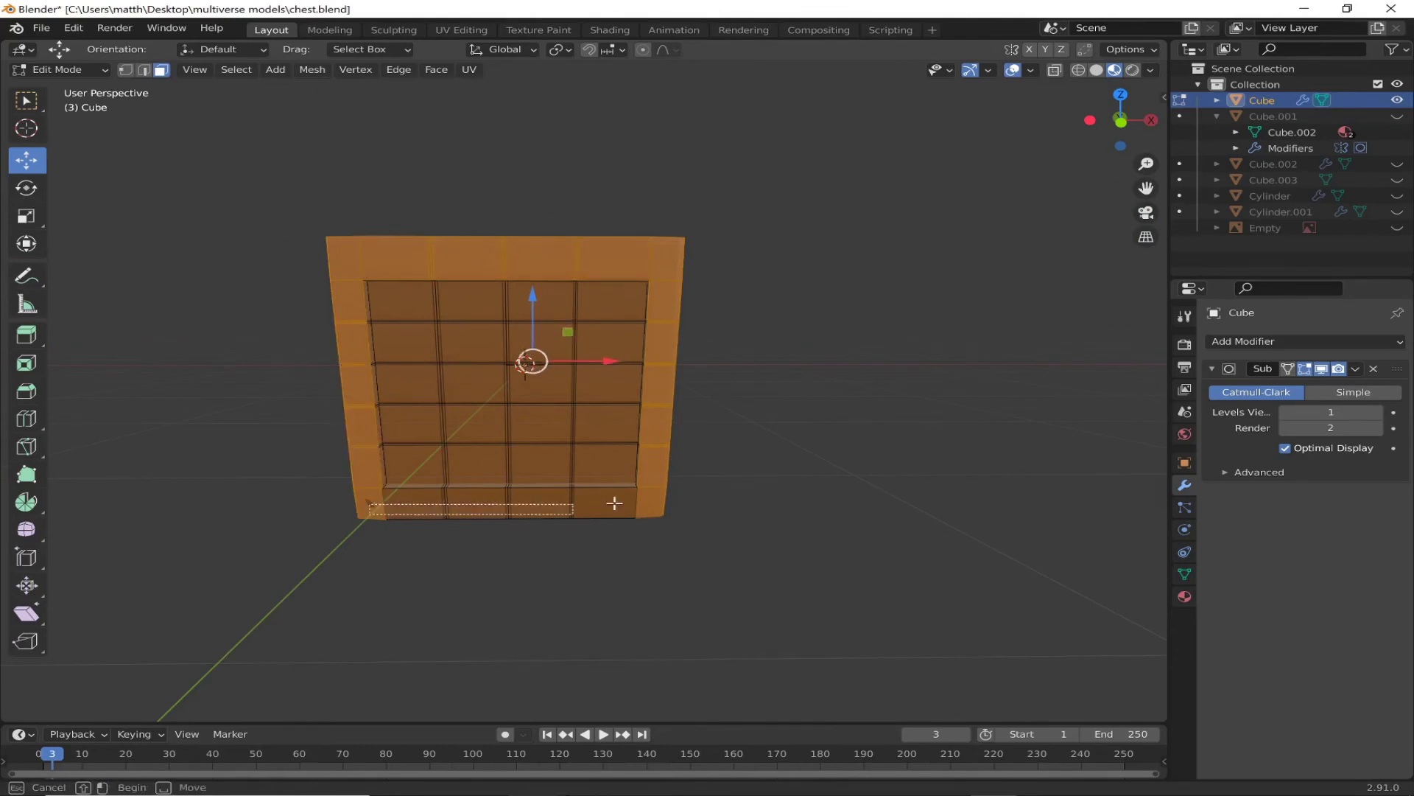
Step: Add a material slot with new Material.003 and assign it to the border strips
click(1186, 598)
click(1303, 360)
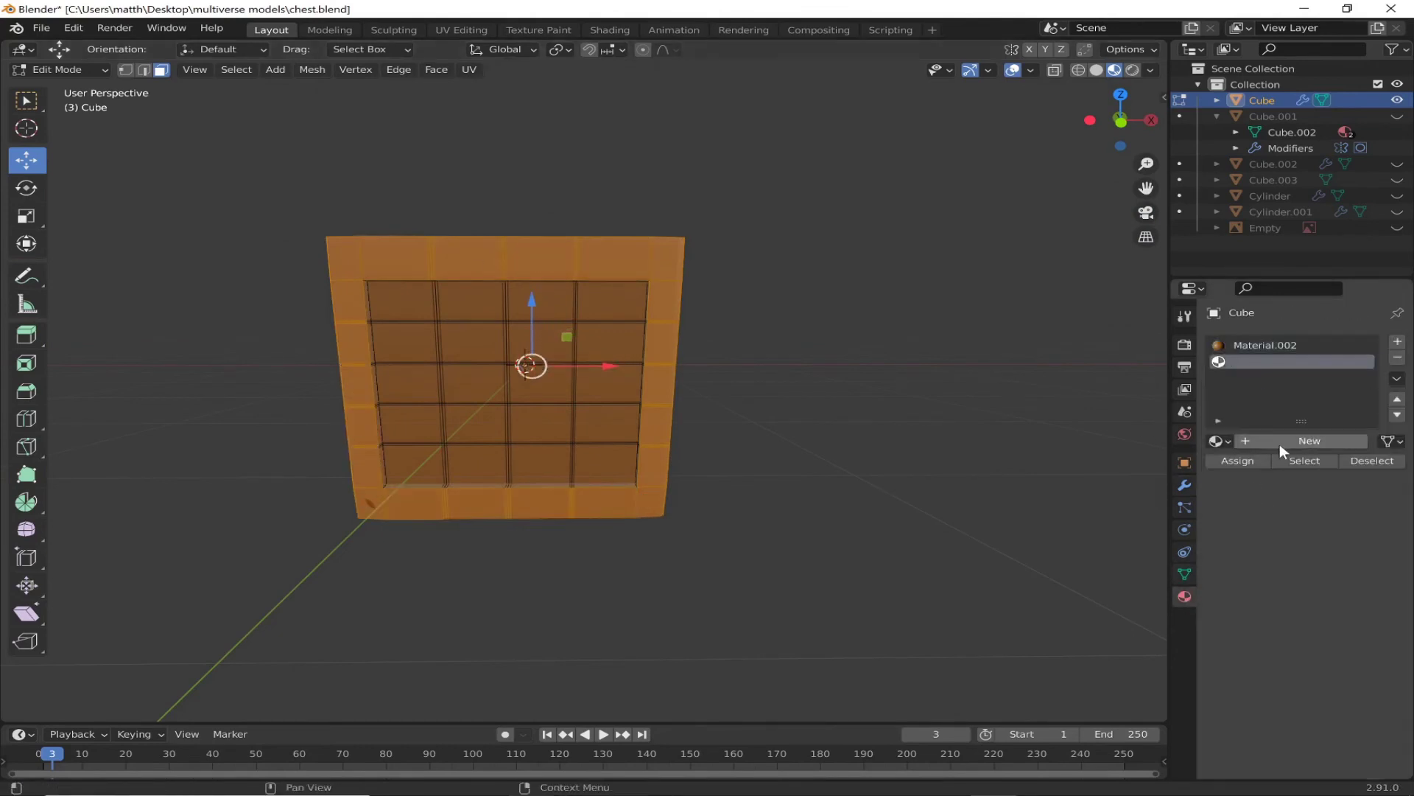
click(1279, 443)
click(1237, 461)
scroll(871, 495, up, 3)
middle_drag(871, 495, 415, 563)
Step: Reassign stray plank panel faces back to brown Material.002
key(b)
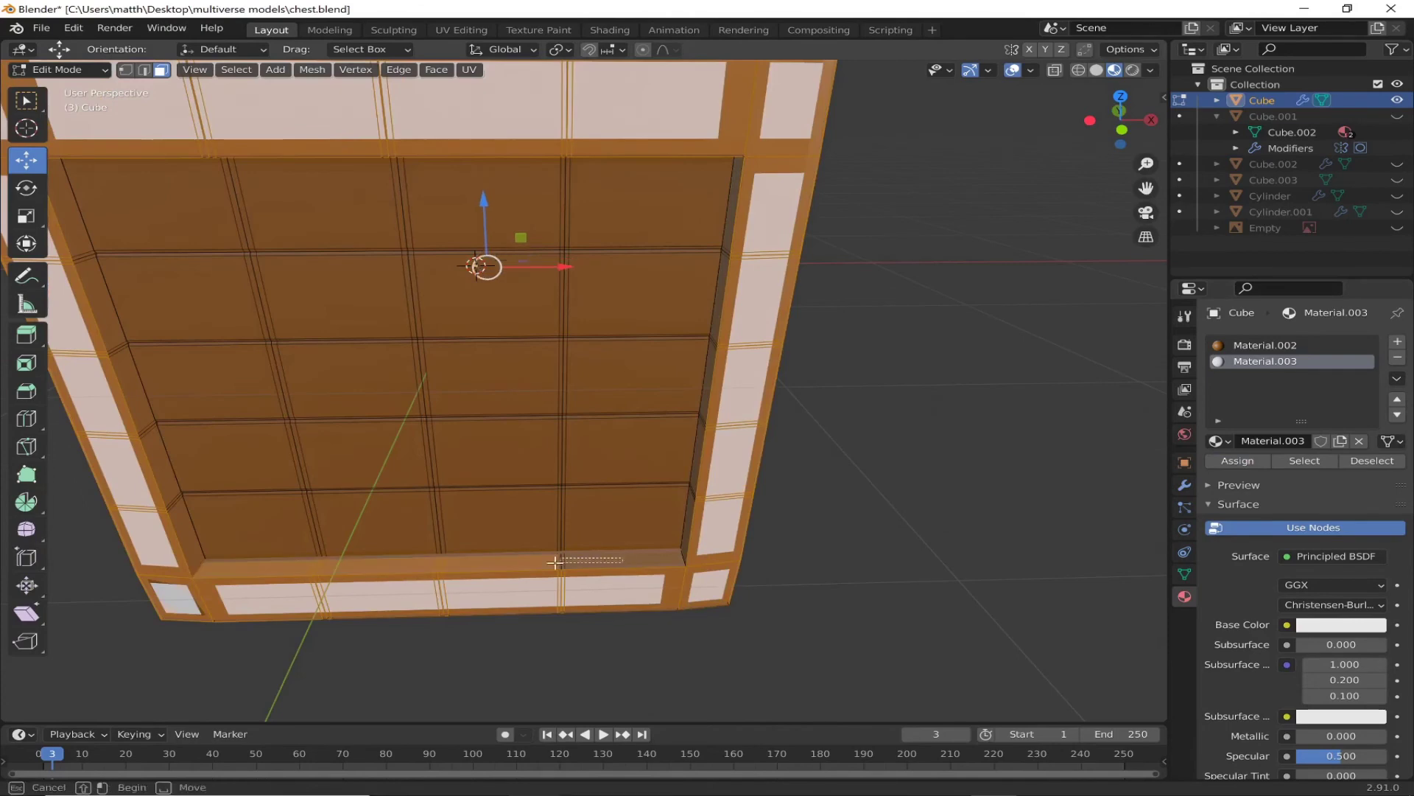
middle_drag(556, 563, 691, 522)
mouse_move(681, 247)
middle_down()
mouse_move(600, 404)
mouse_move(284, 253)
middle_up()
mouse_move(632, 252)
middle_down()
mouse_move(385, 453)
mouse_move(475, 278)
middle_up()
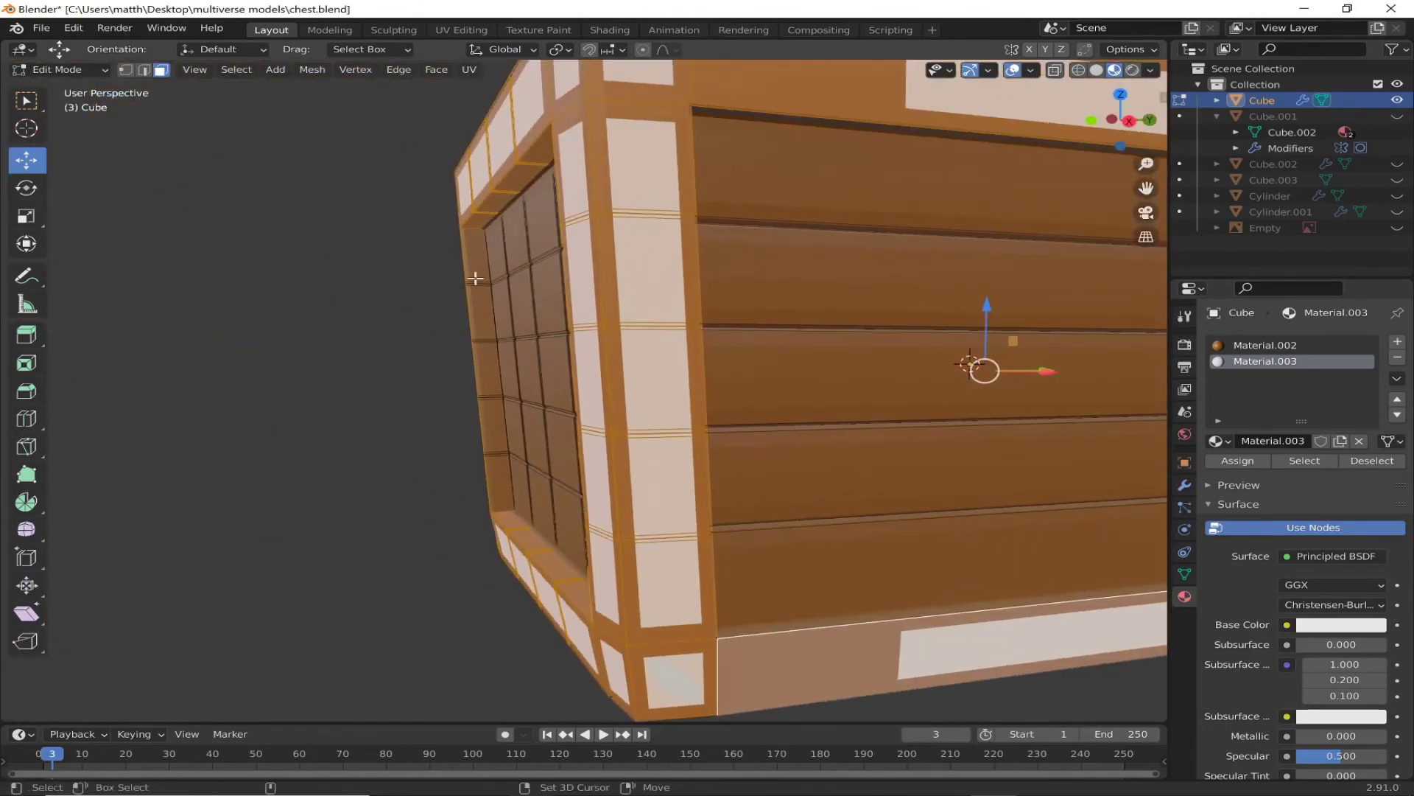
click(1105, 447)
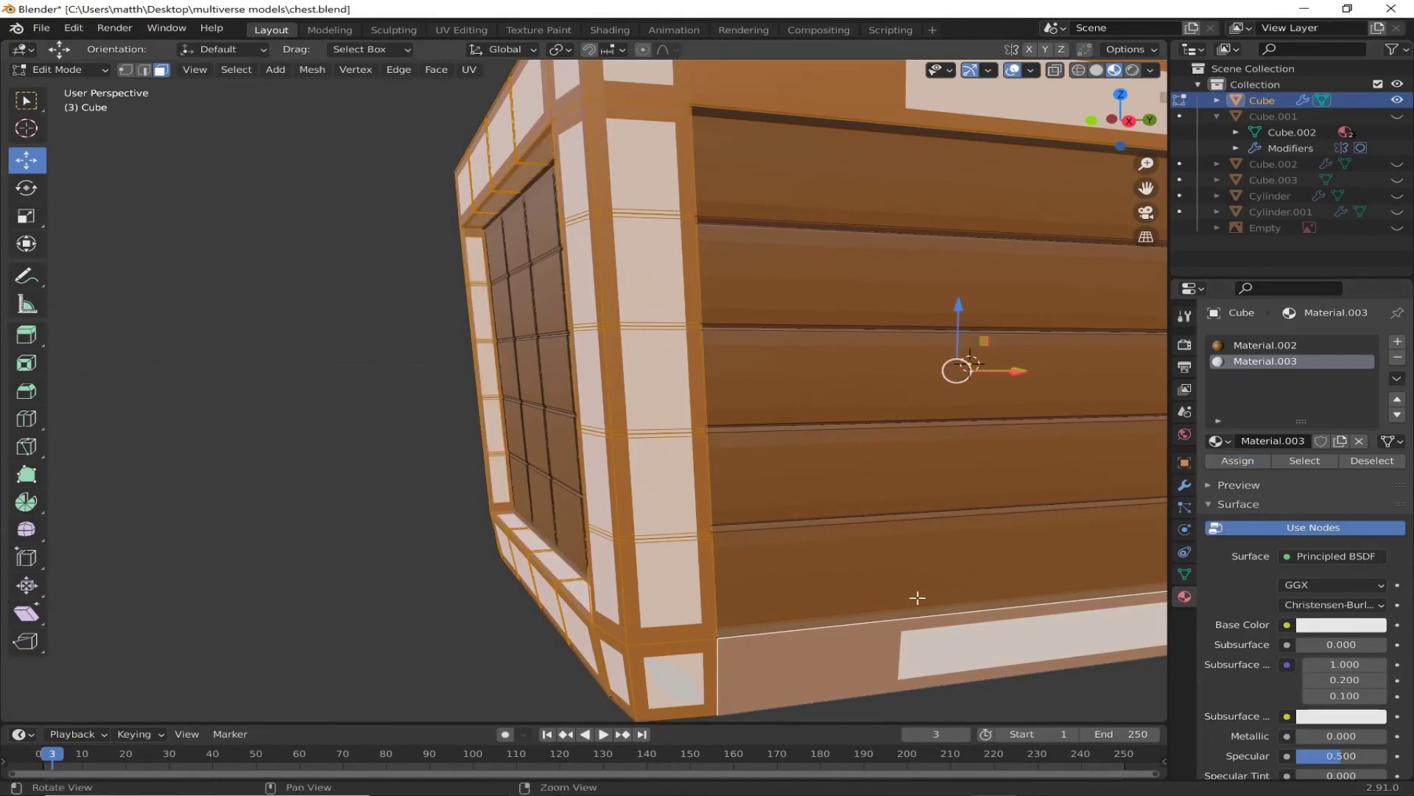
mouse_move(916, 594)
middle_down()
mouse_move(622, 552)
mouse_move(472, 507)
mouse_move(438, 420)
middle_up()
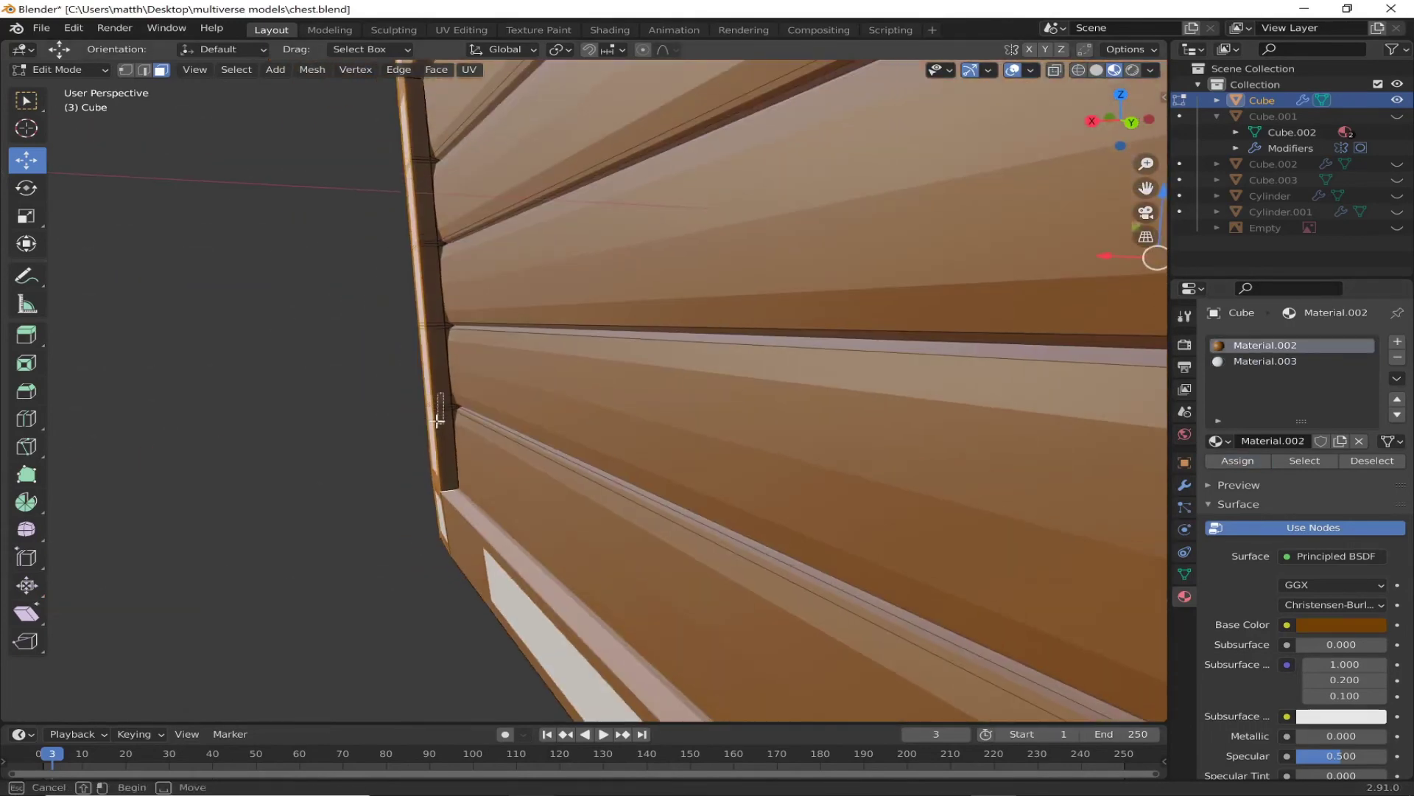
mouse_move(415, 245)
middle_down()
mouse_move(410, 341)
mouse_move(543, 401)
mouse_move(474, 299)
mouse_move(414, 458)
mouse_move(736, 468)
middle_up()
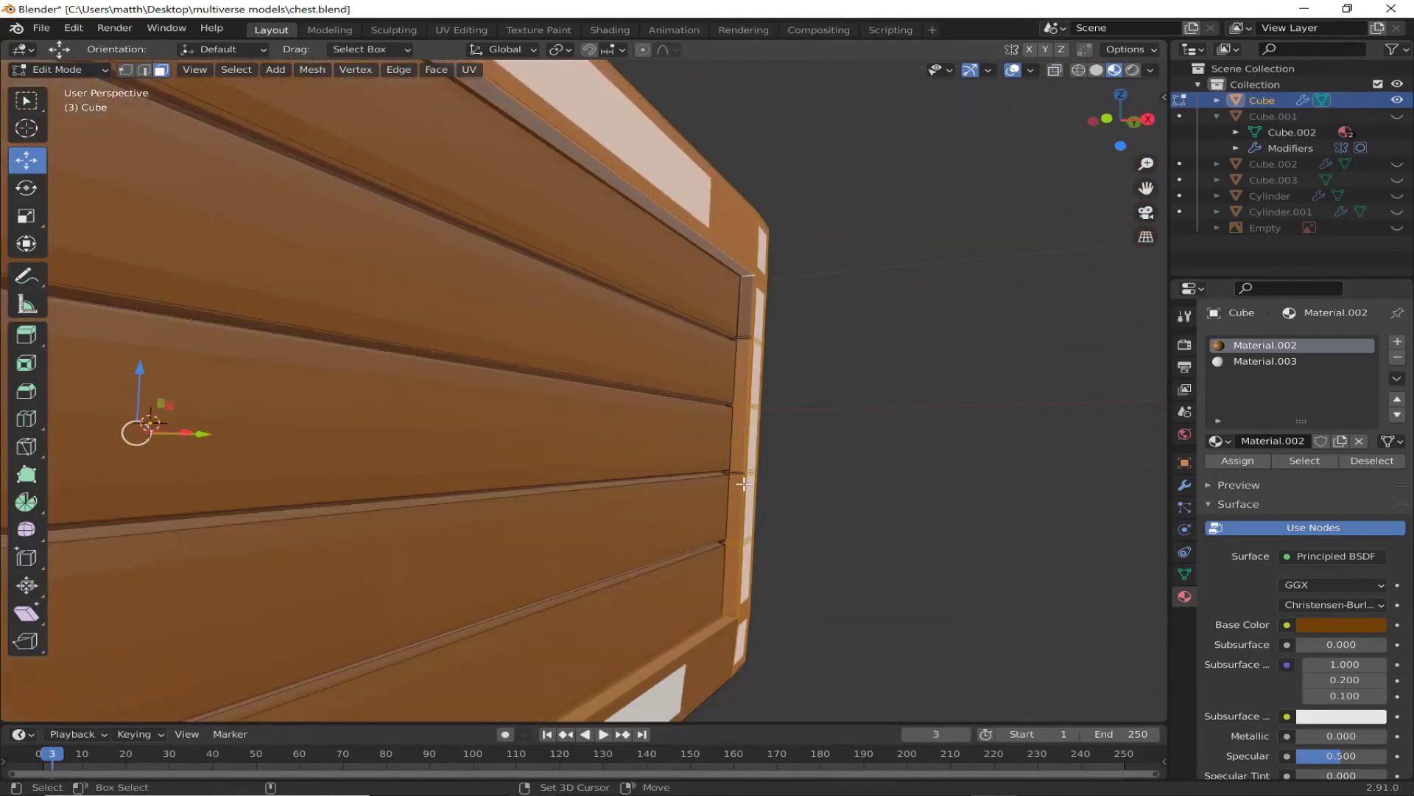
click(1238, 461)
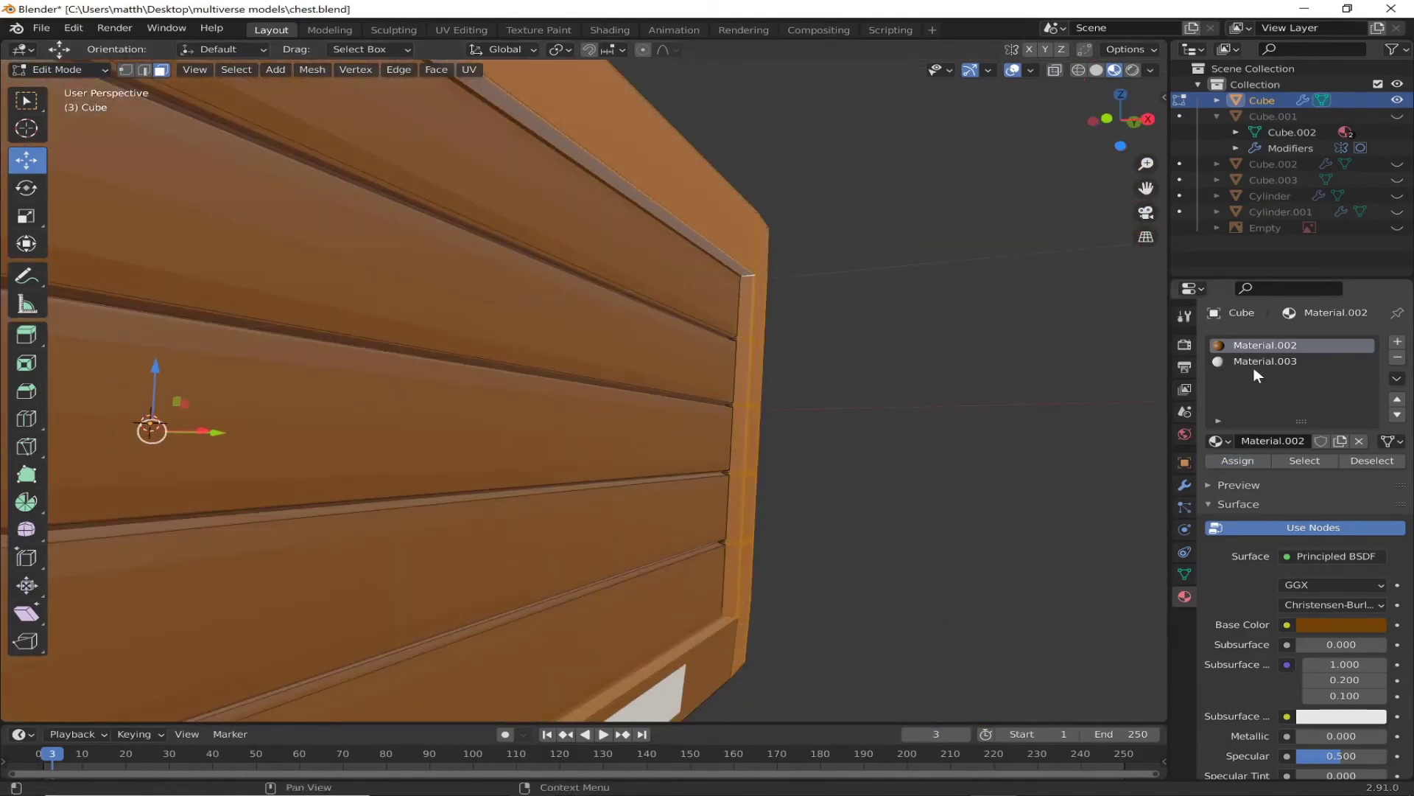
Step: Assign Material.003 to the face column on the chest's left side
scroll(656, 562, down, 5)
mouse_move(656, 562)
middle_down()
mouse_move(663, 442)
mouse_move(442, 516)
middle_up()
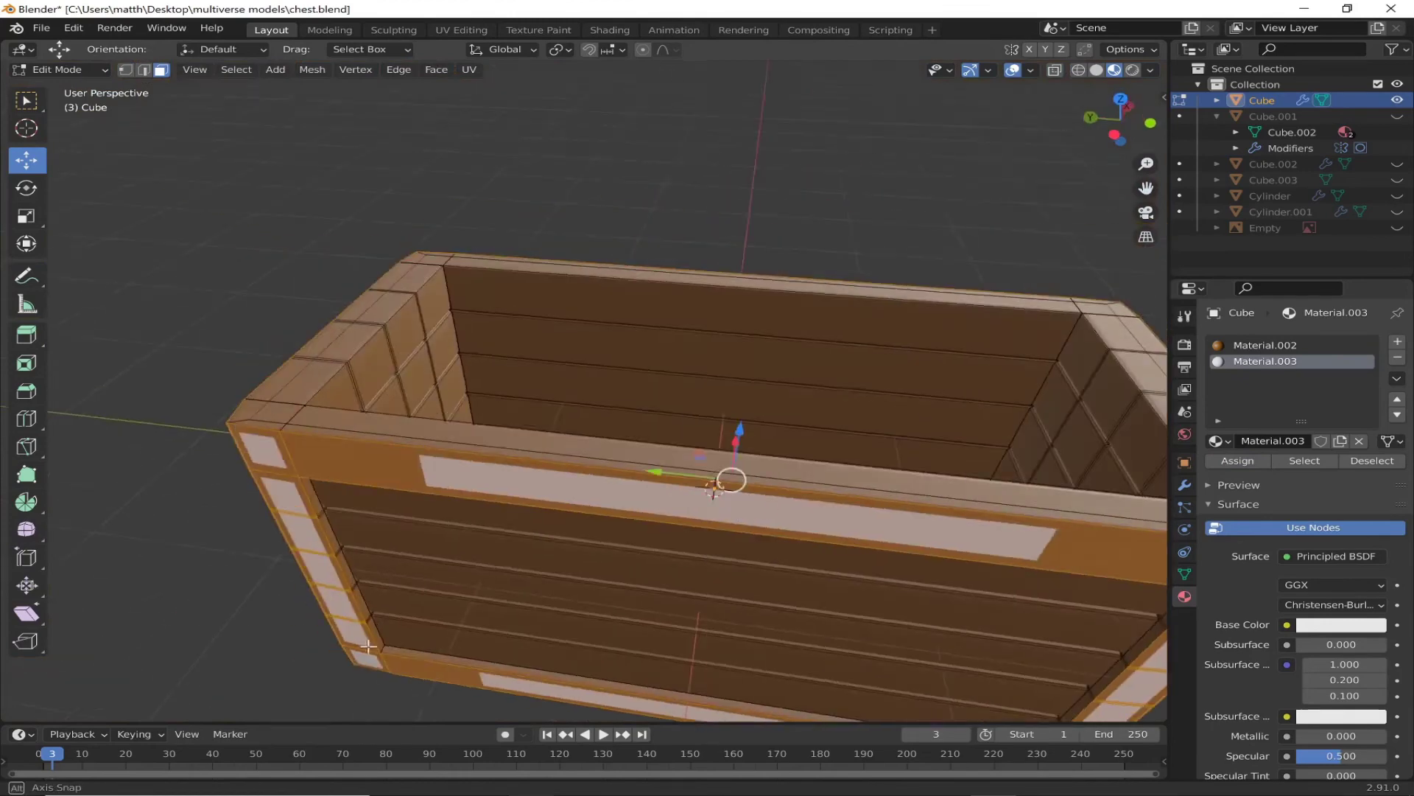
click(392, 551)
shift+click(374, 362)
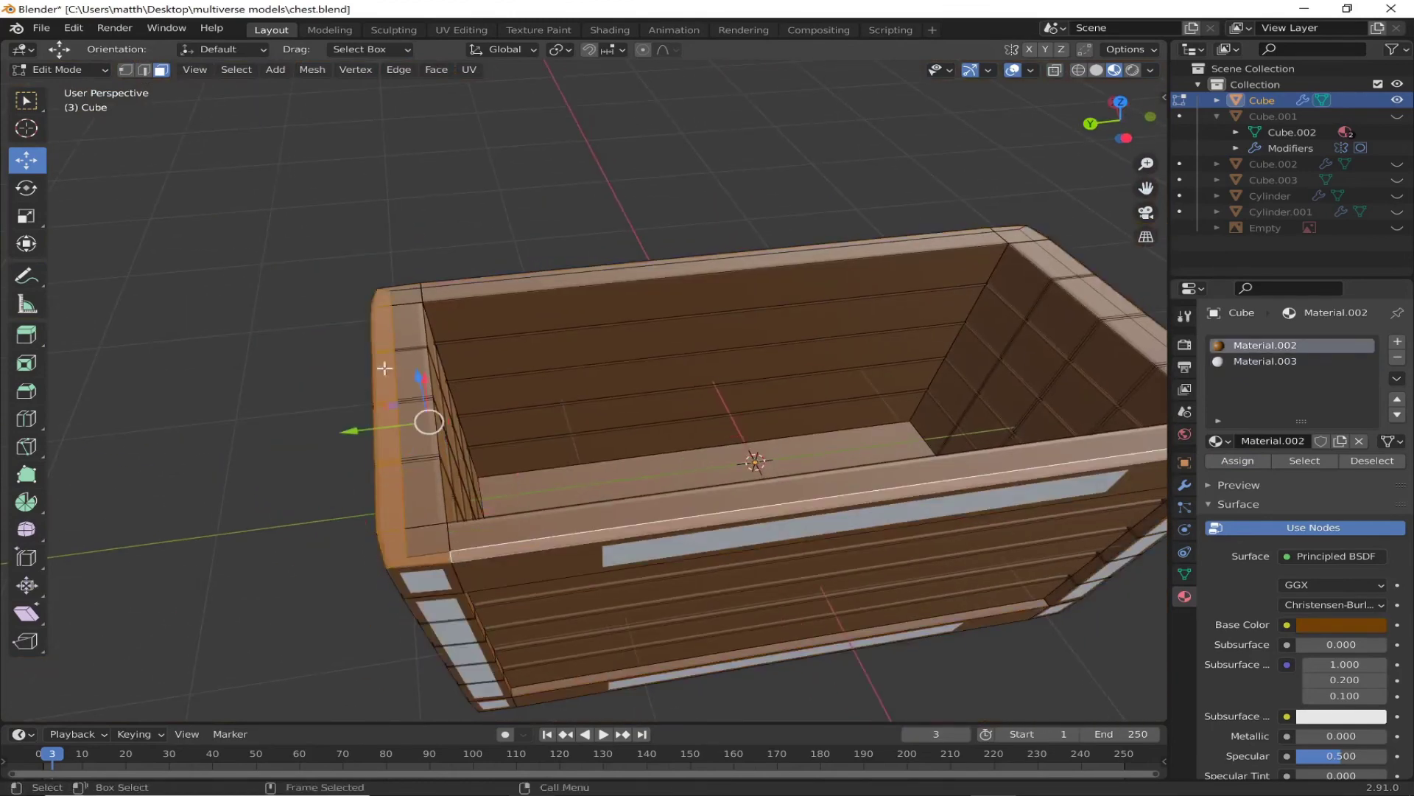
middle_drag(384, 368, 346, 398)
scroll(336, 406, up, 3)
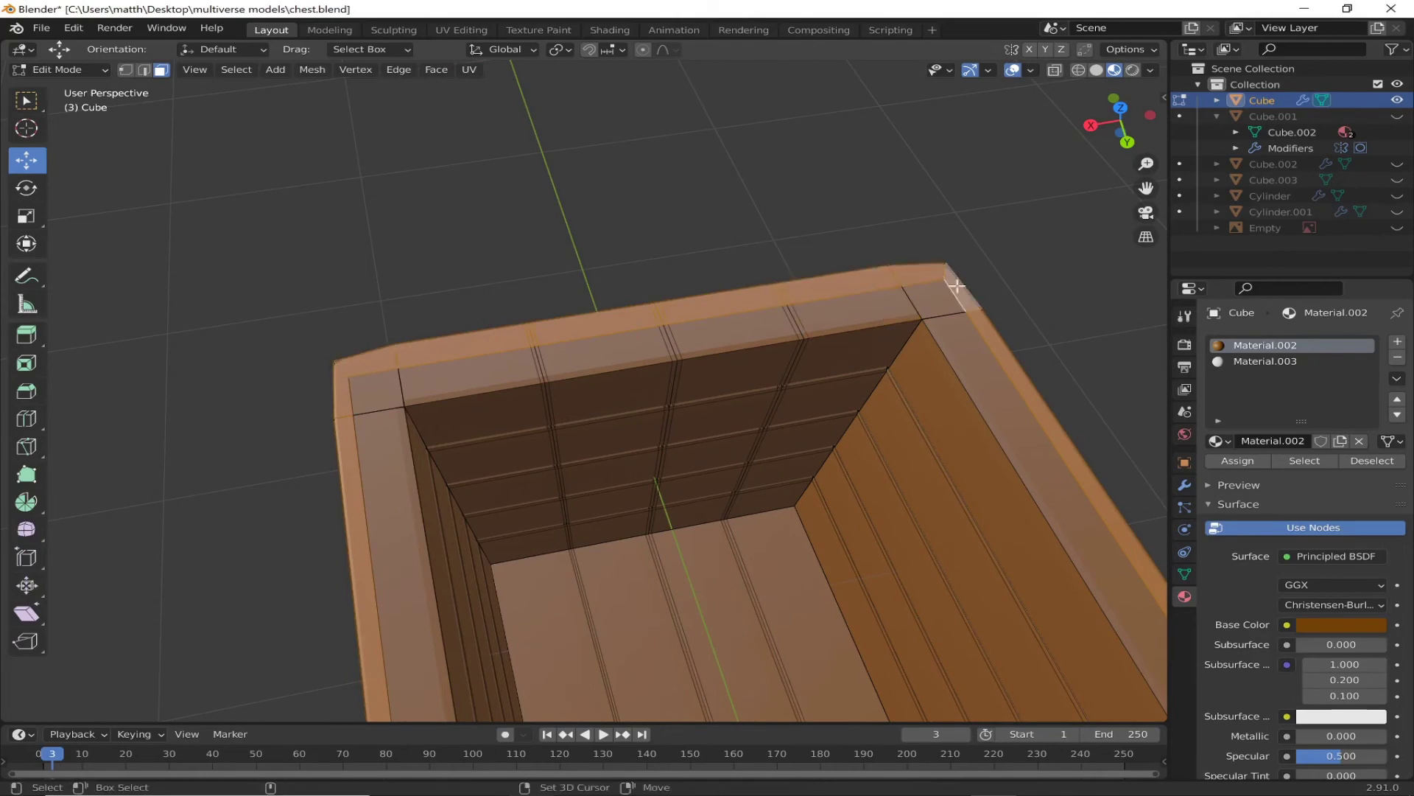
click(1265, 361)
click(1238, 460)
Step: From below, assign Material.003 to the chest's bottom strip
mouse_move(410, 542)
middle_down()
mouse_move(474, 505)
mouse_move(399, 383)
mouse_move(660, 268)
middle_up()
alt+click(660, 268)
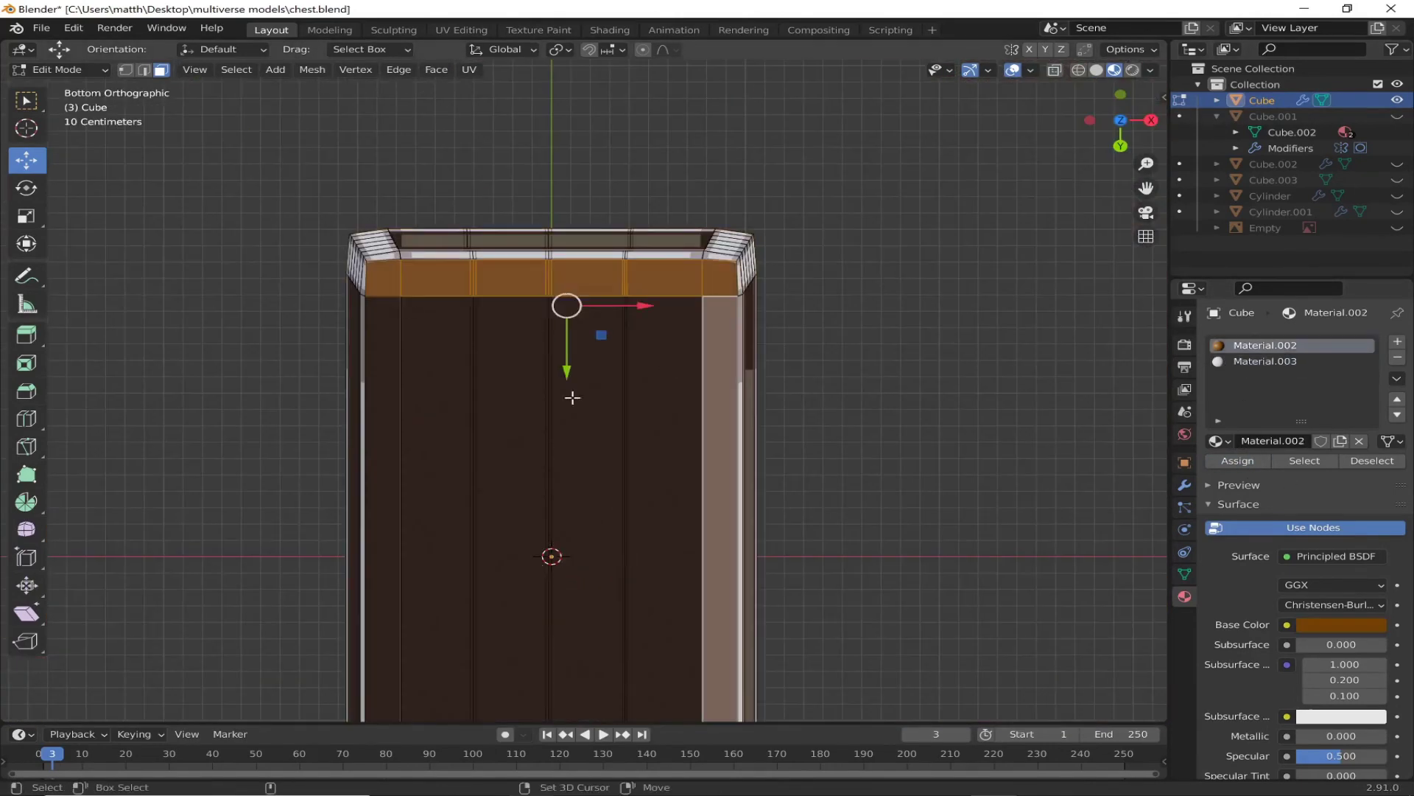
scroll(494, 542, down, 4)
scroll(494, 542, up, 4)
shift+click(546, 353)
click(1285, 359)
click(1222, 460)
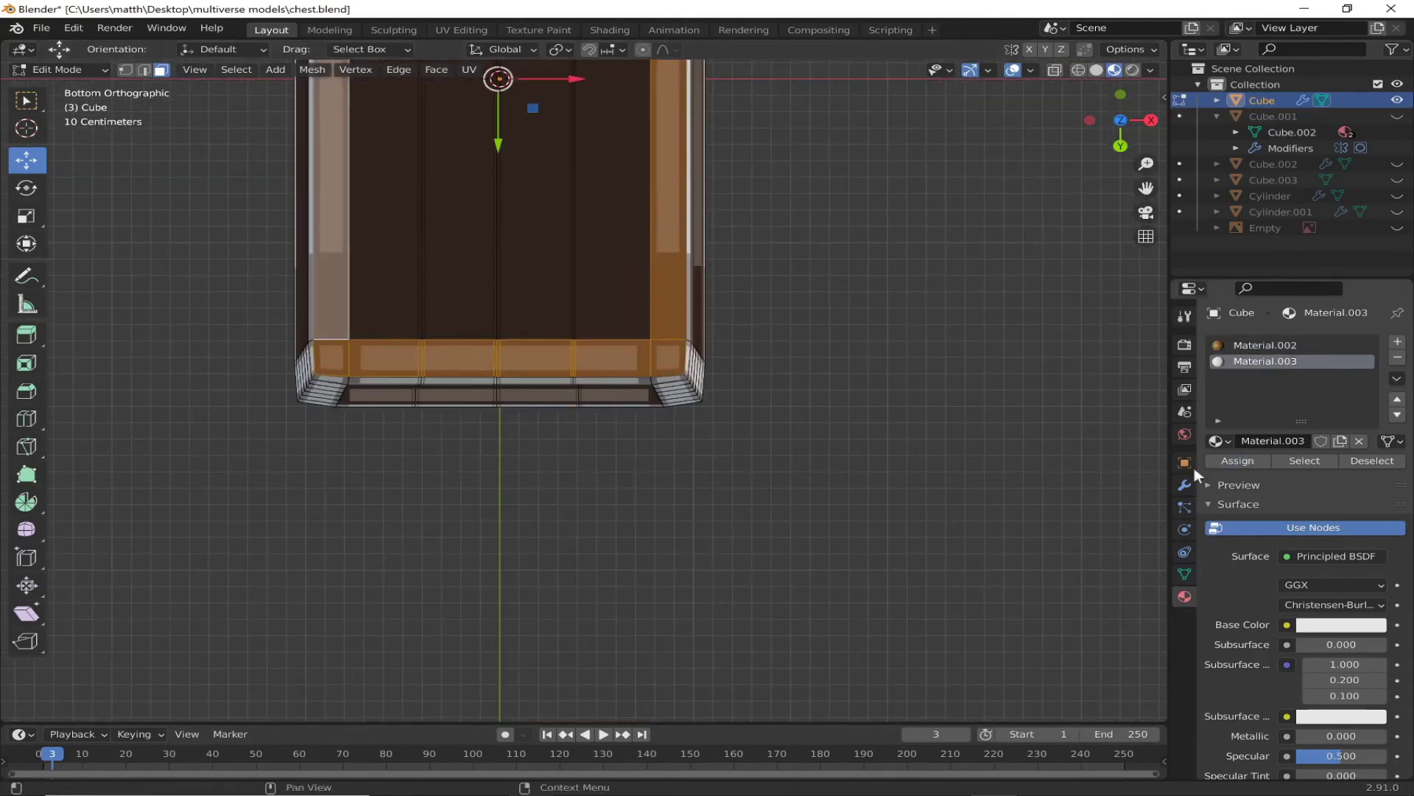
Step: Assign Material.003 to the remaining underside edge strip faces
mouse_move(1195, 467)
middle_down()
mouse_move(803, 303)
mouse_move(458, 496)
mouse_move(805, 490)
middle_up()
alt+click(806, 490)
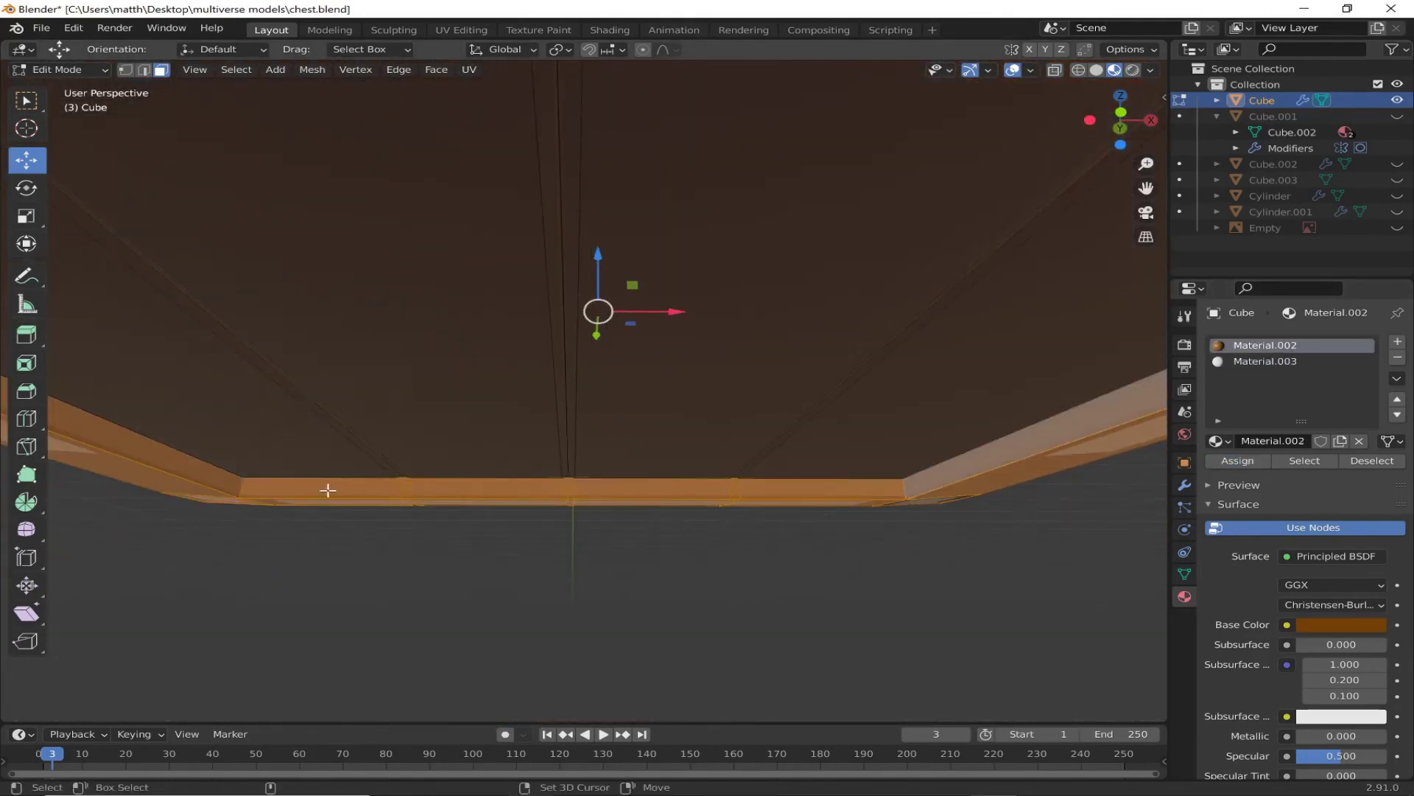
middle_drag(329, 490, 592, 500)
scroll(565, 572, down, 5)
scroll(480, 528, up, 5)
middle_drag(480, 528, 399, 557)
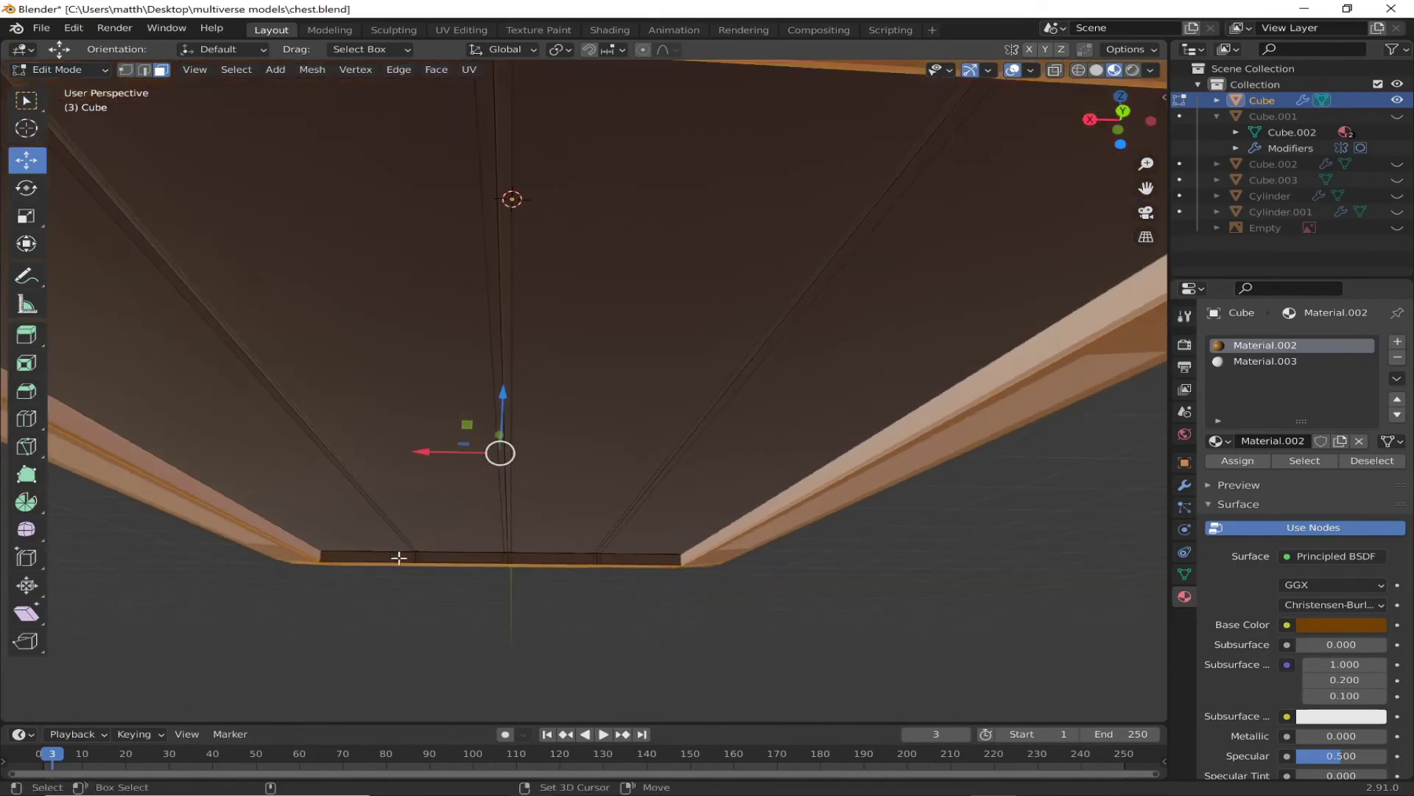
drag(582, 560, 681, 566)
click(1265, 361)
click(1237, 461)
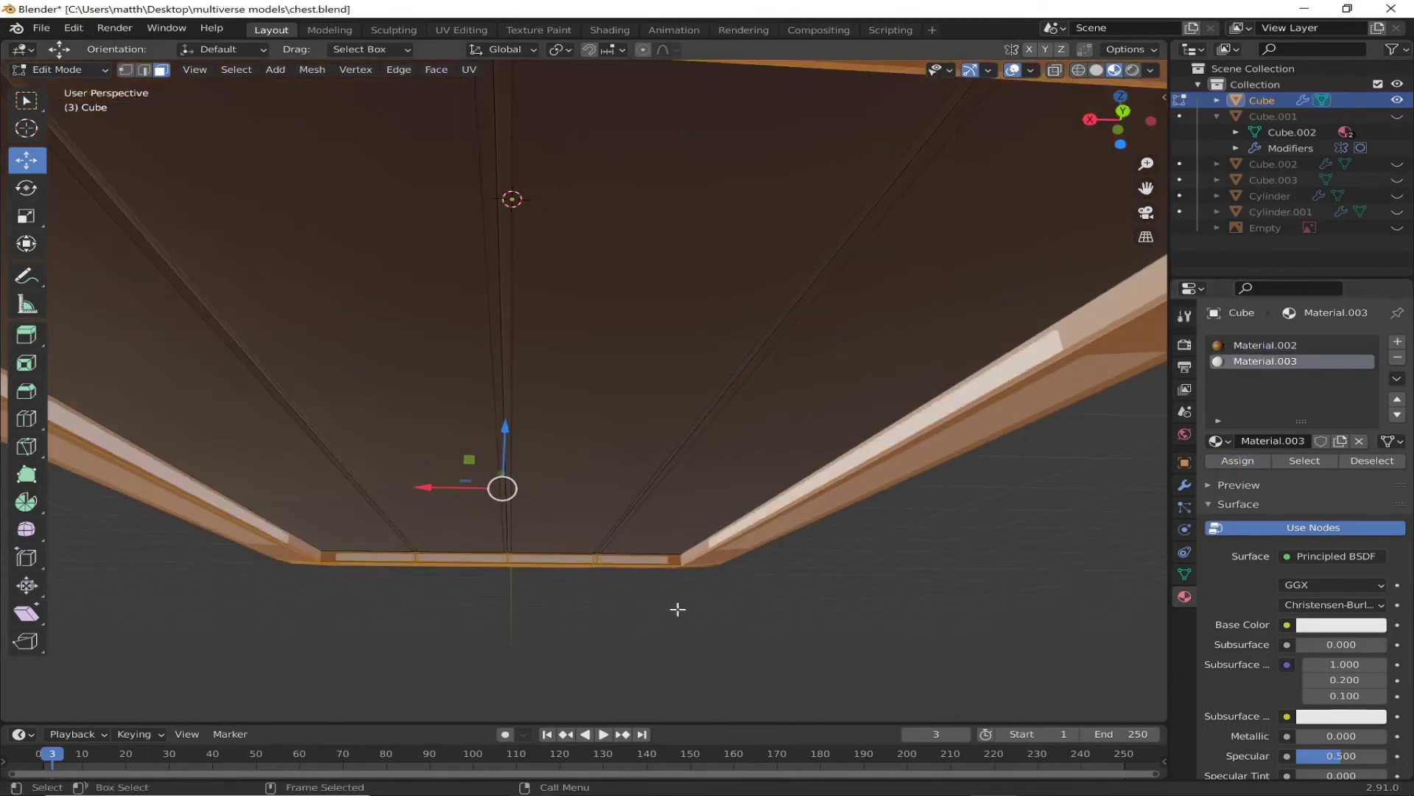
mouse_move(679, 606)
middle_down()
mouse_move(828, 527)
mouse_move(615, 478)
middle_up()
click(26, 418)
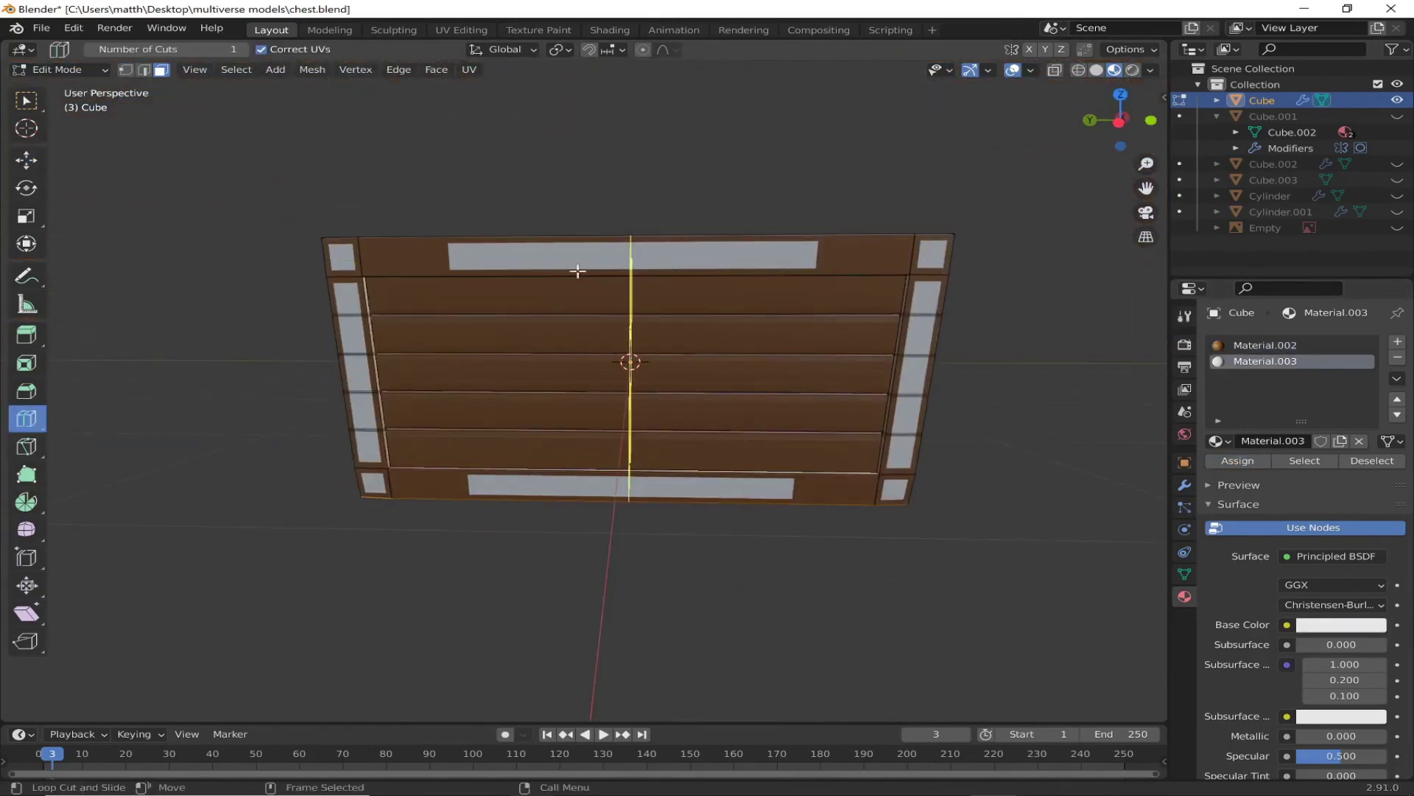
Step: Add loop cuts across the top trim, the right side and the front rim
click(646, 241)
key(g)
key(g)
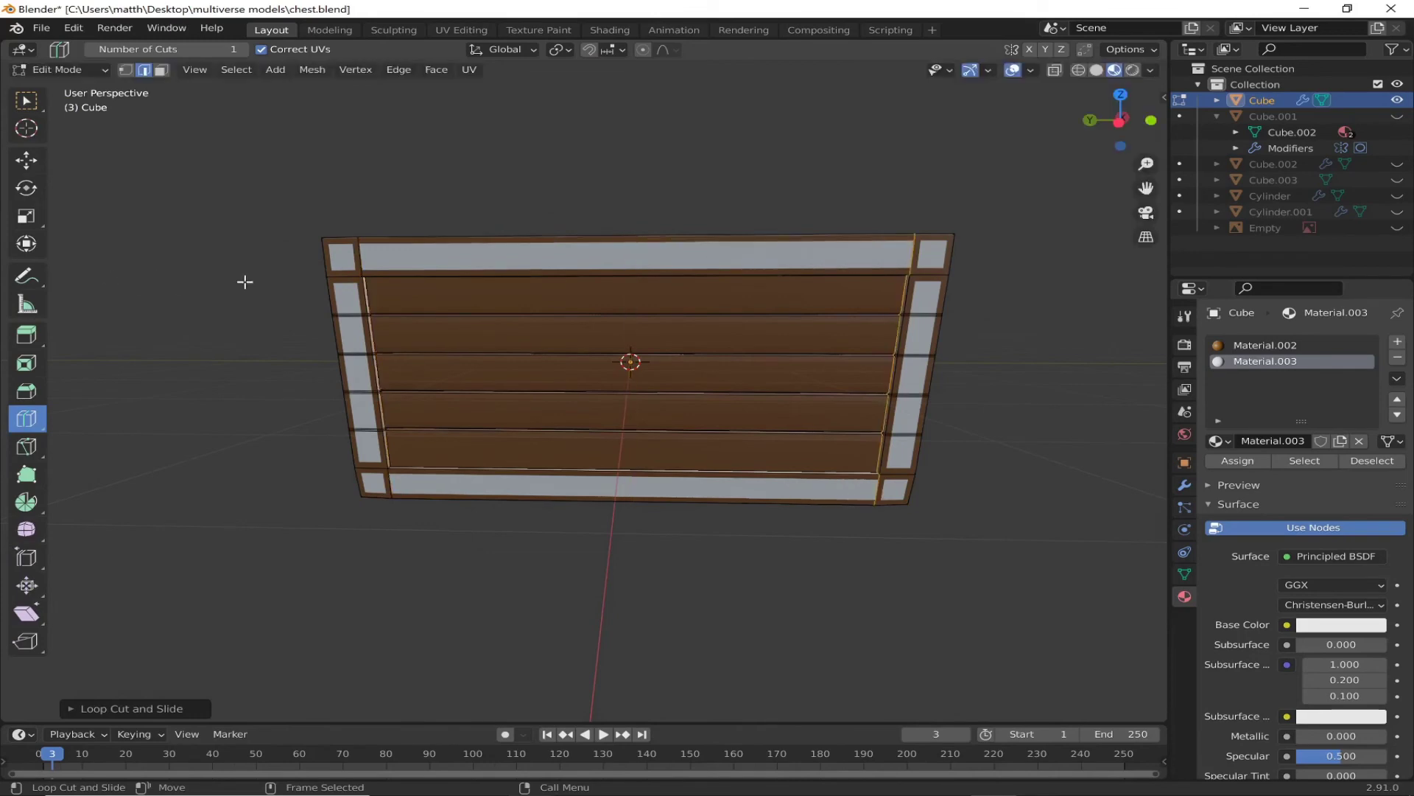
right_click(551, 282)
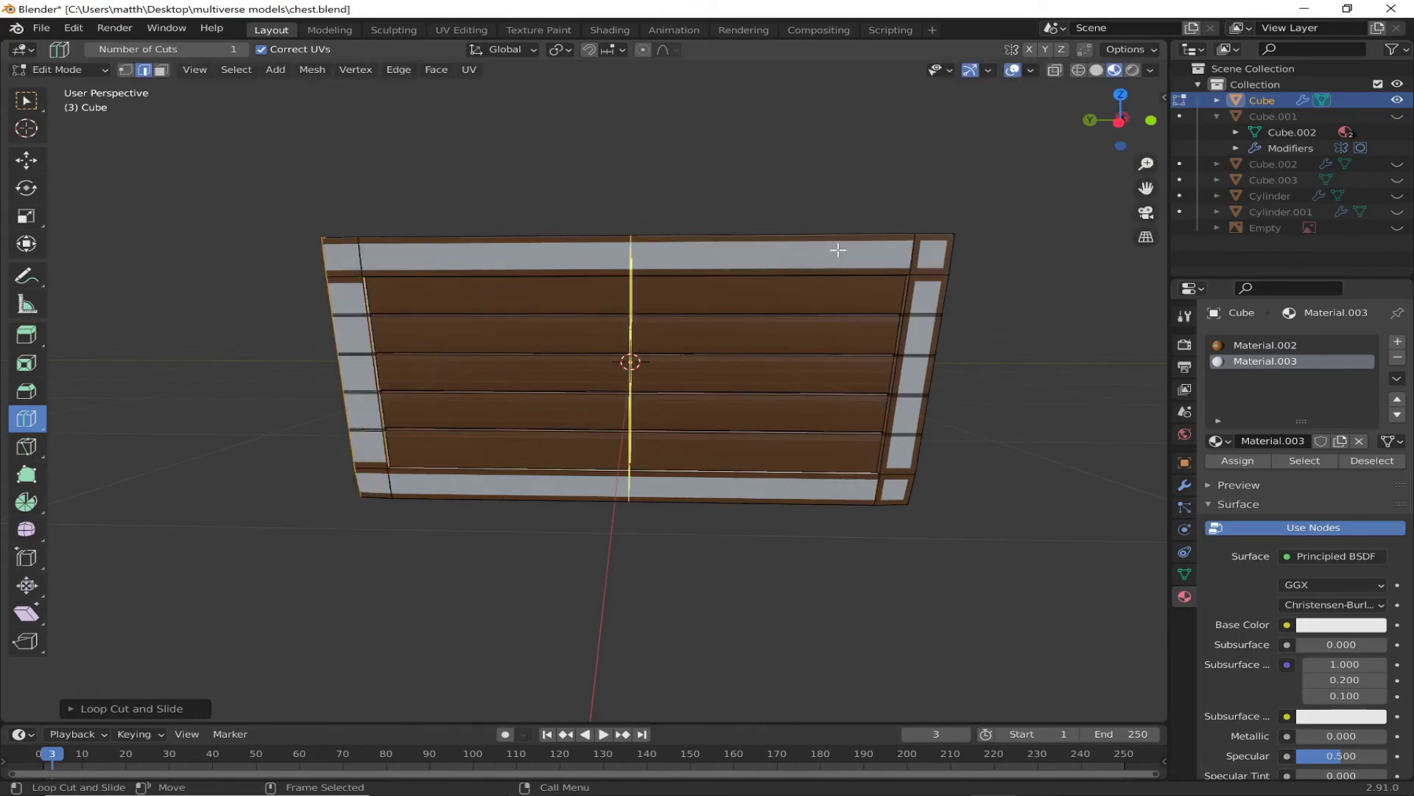
mouse_move(935, 251)
middle_down()
mouse_move(1004, 212)
mouse_move(906, 431)
middle_up()
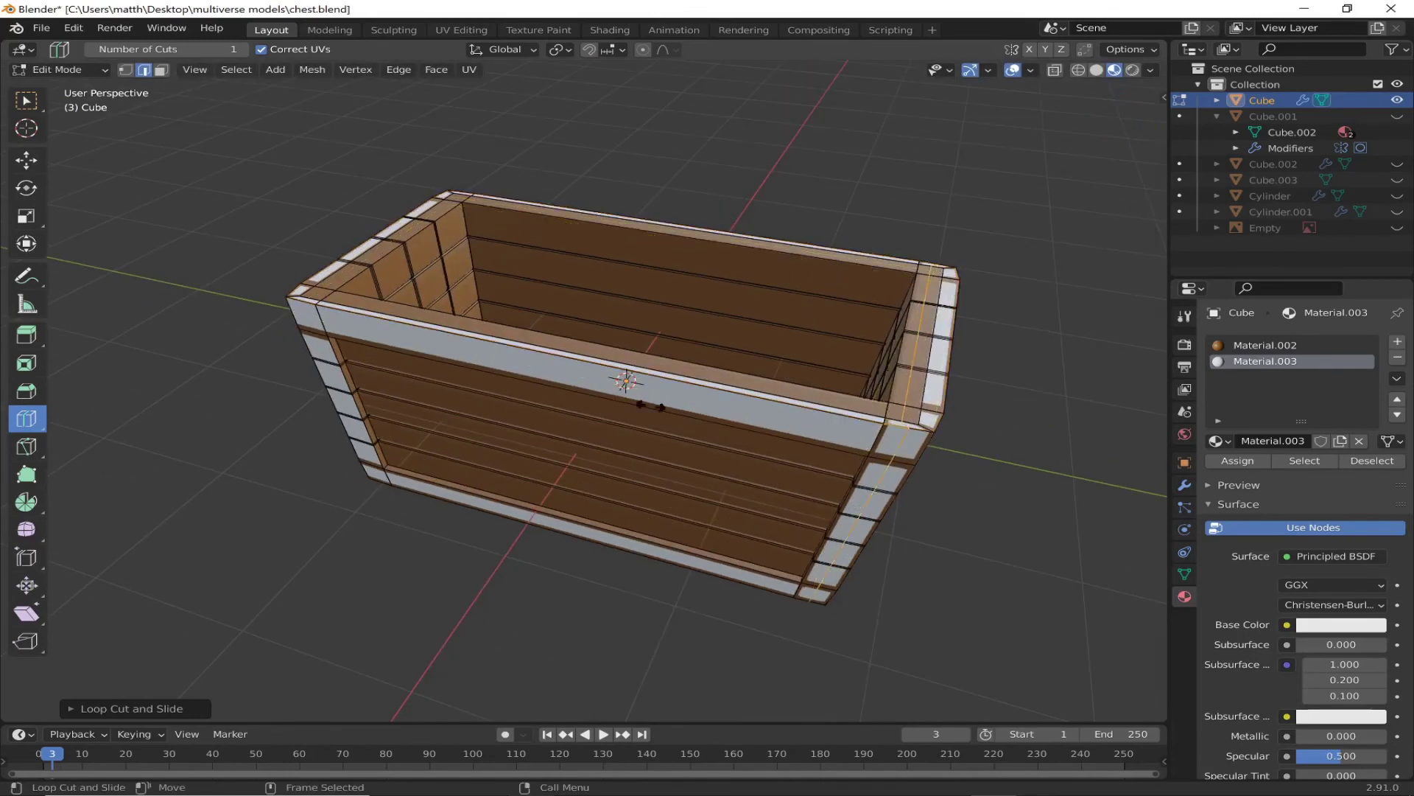
click(648, 405)
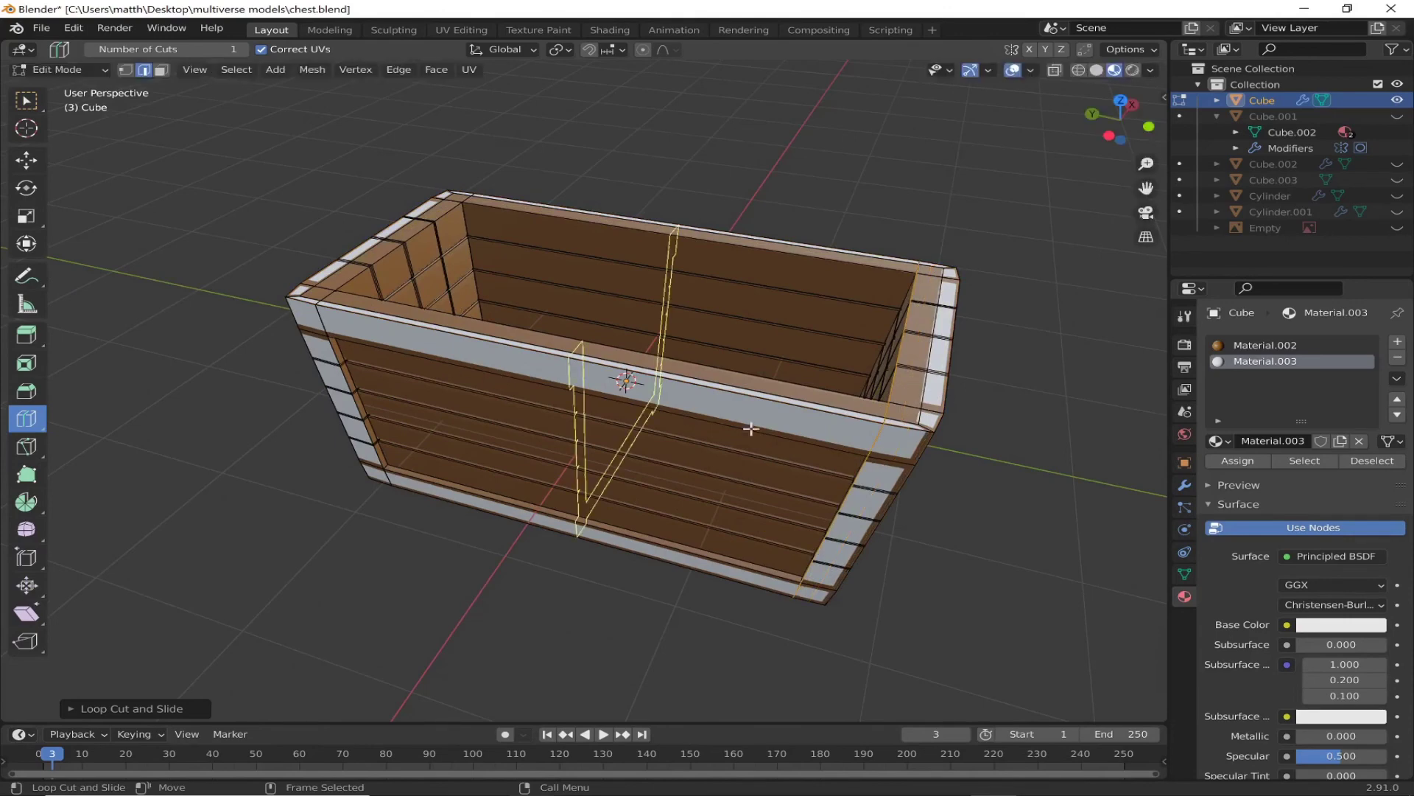
click(710, 374)
Step: Inspect the chest corner and shift the last loop toward the strip's outer edge
scroll(530, 294, up, 5)
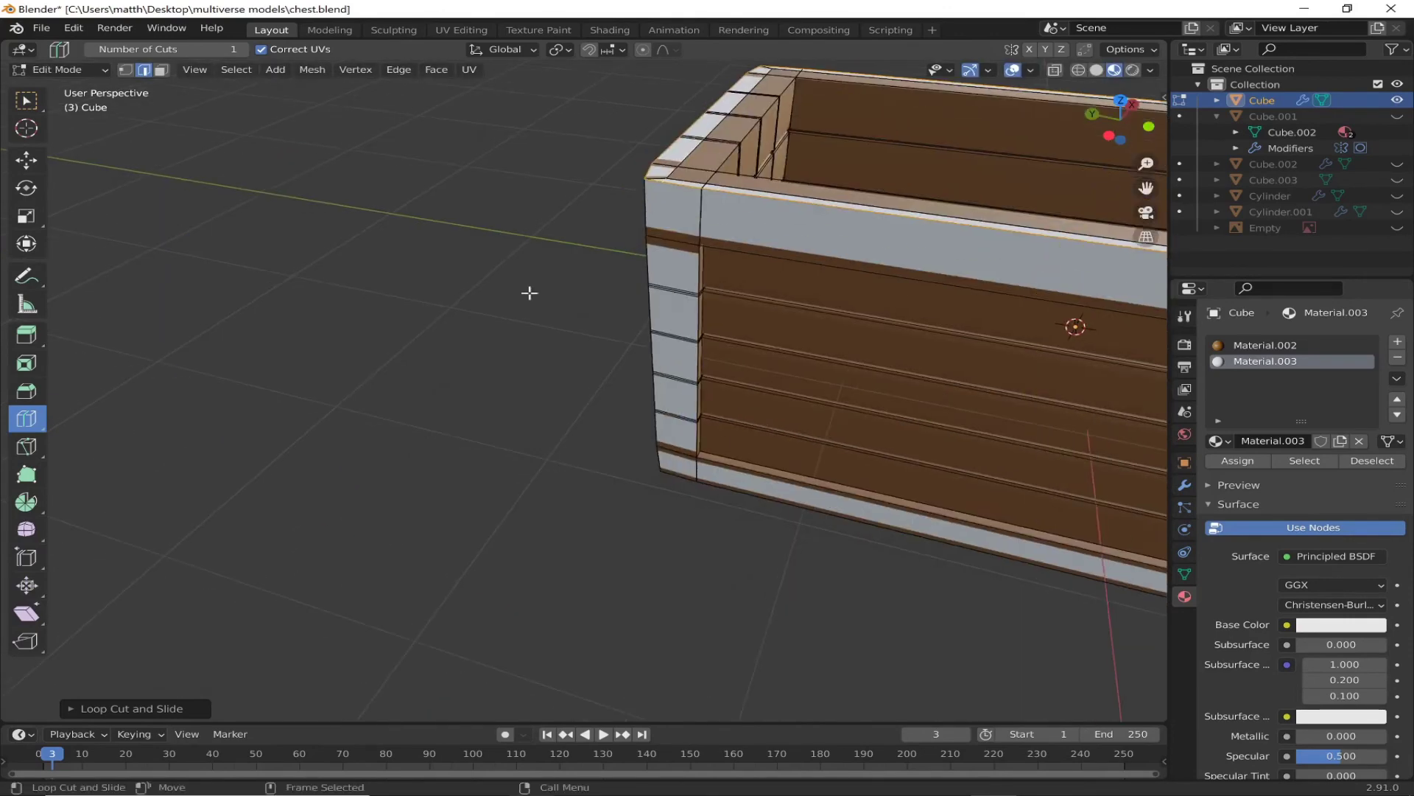
scroll(663, 295, up, 3)
scroll(686, 236, up, 4)
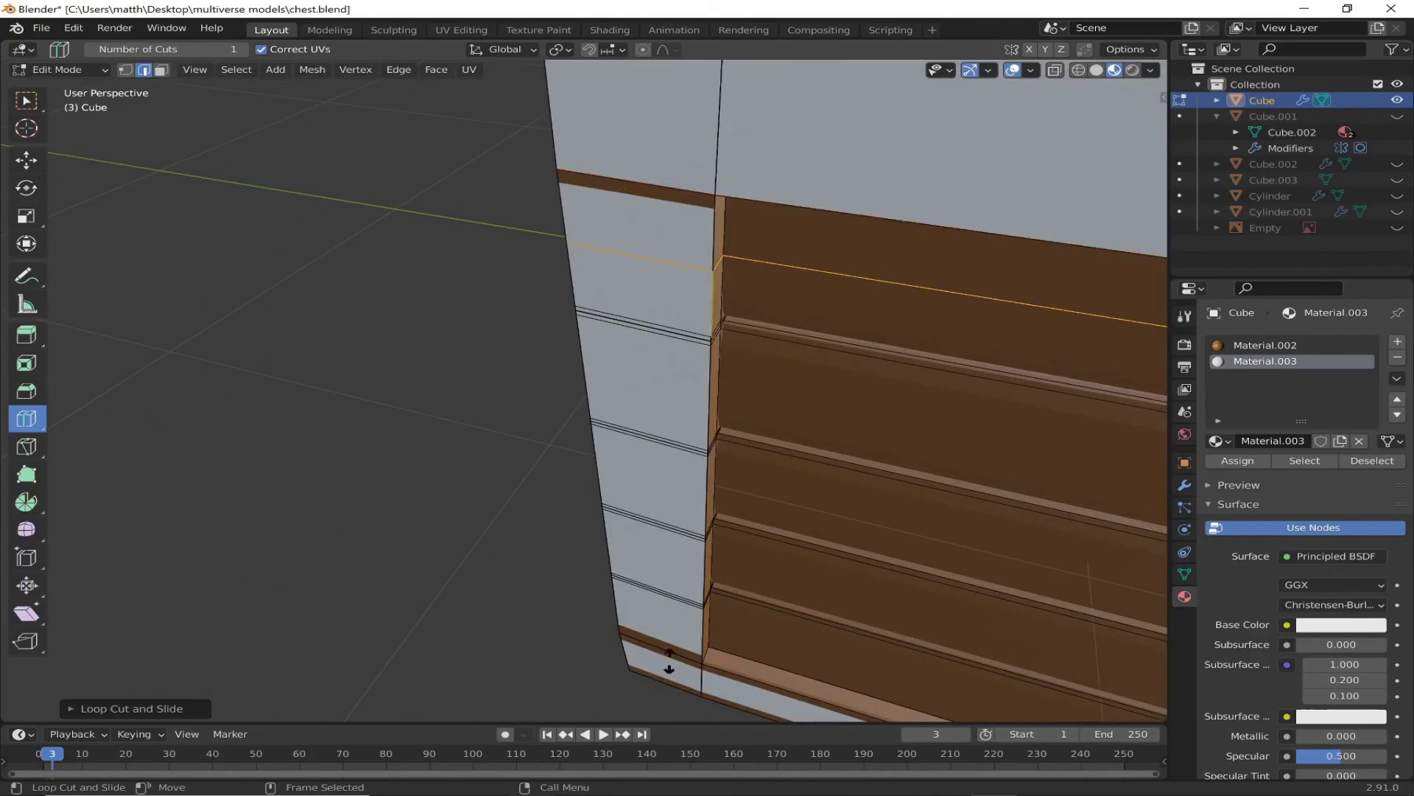
scroll(668, 659, down, 3)
mouse_move(536, 474)
middle_down()
mouse_move(797, 506)
mouse_move(556, 568)
middle_up()
scroll(780, 507, up, 3)
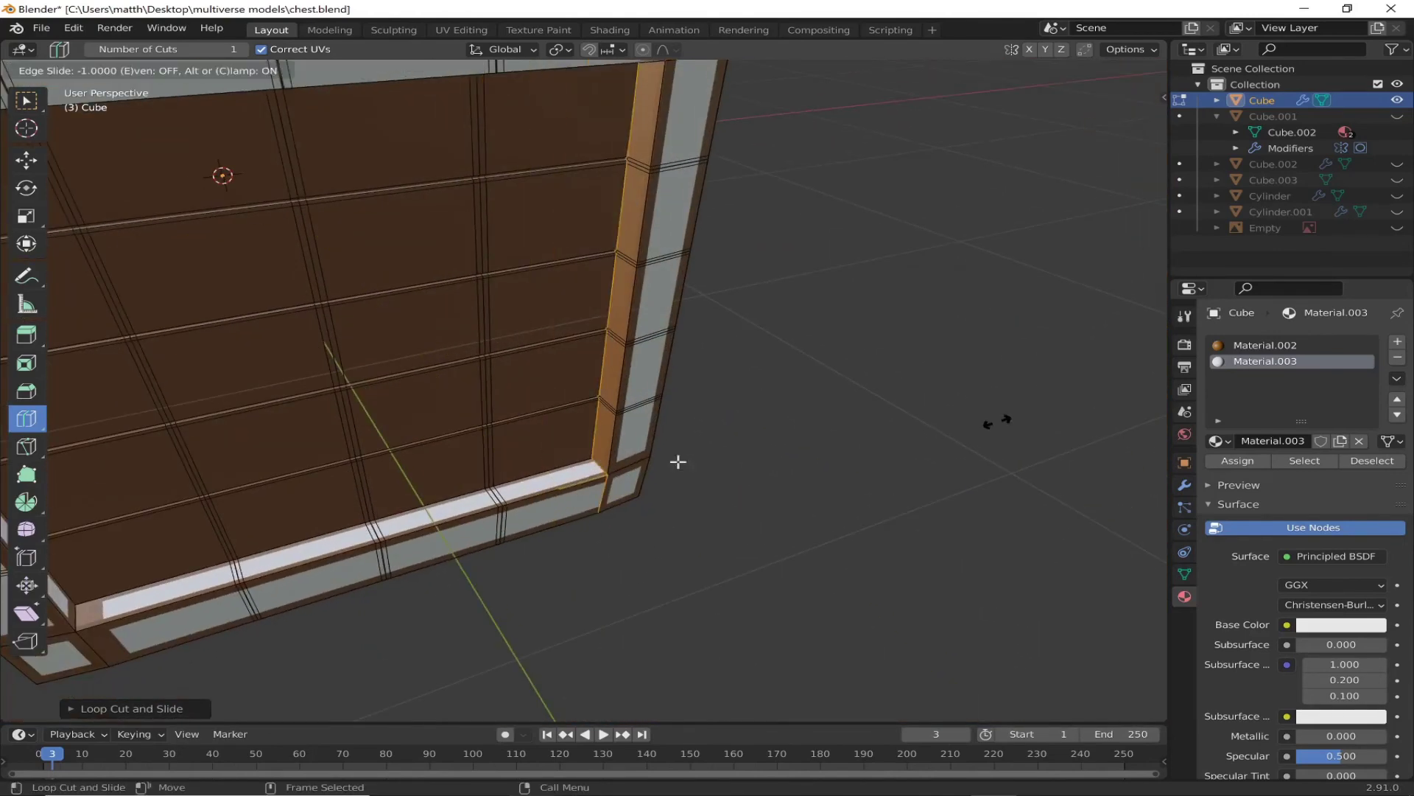
key(ctrl+z)
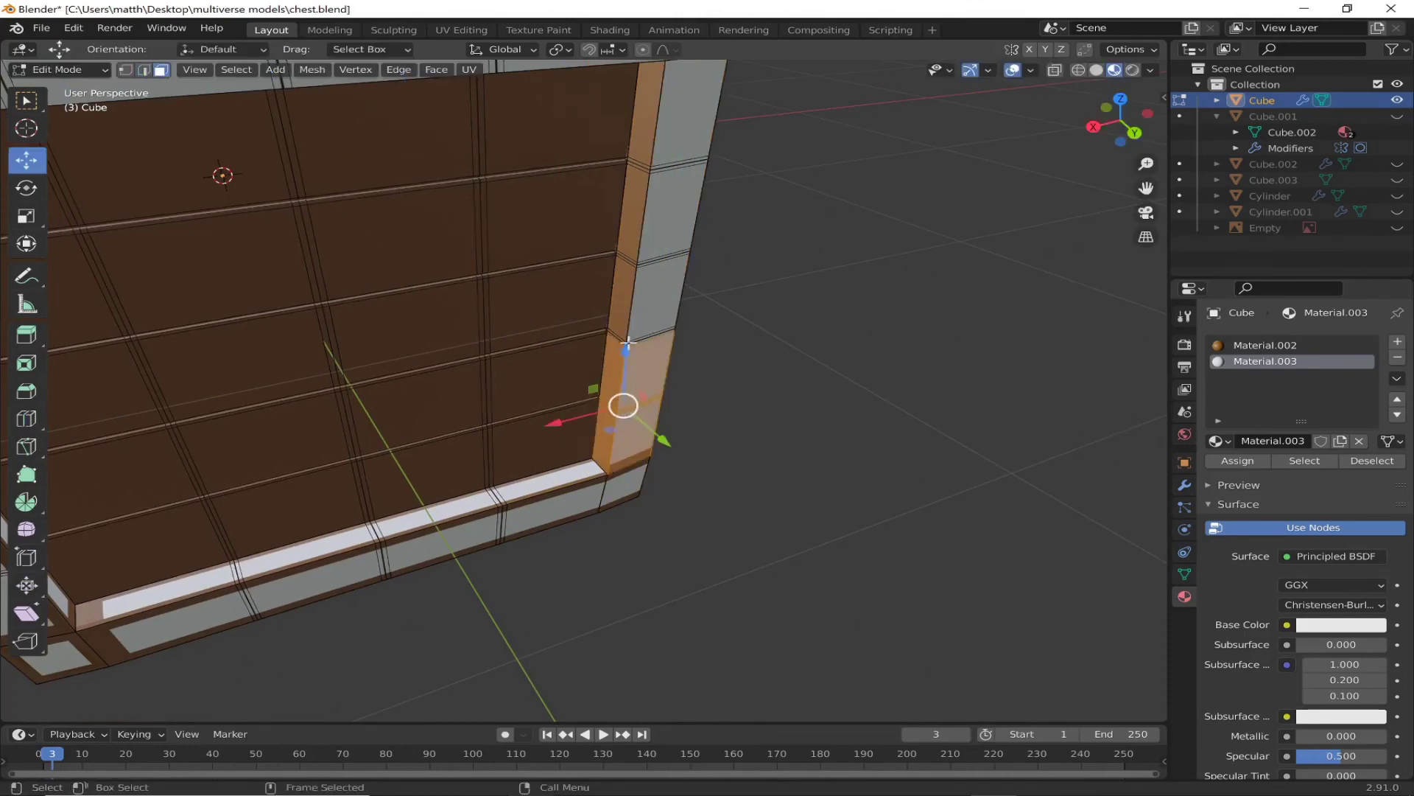
Step: Assign the light trim material to the side trim strip faces
alt+click(628, 243)
click(1245, 460)
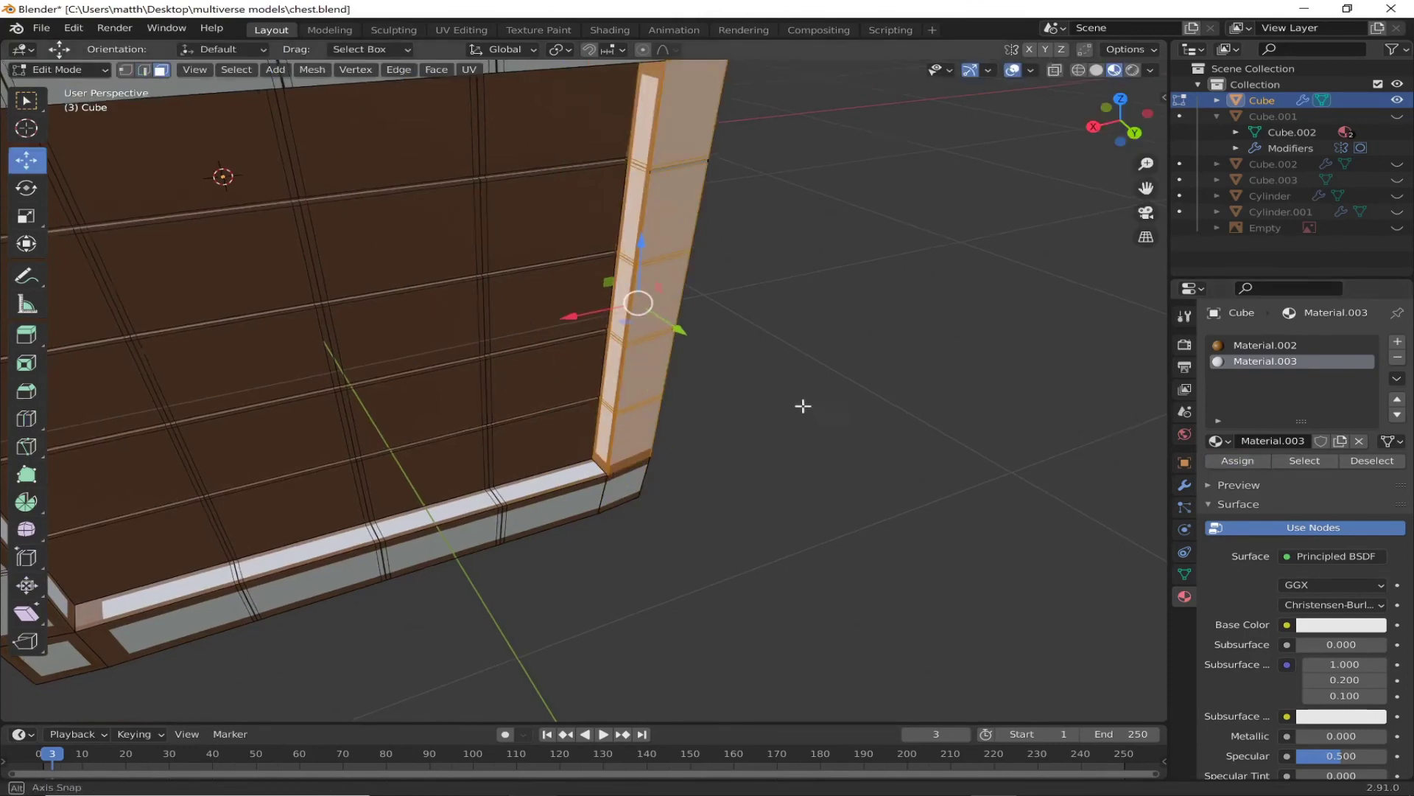
mouse_move(802, 403)
middle_down()
mouse_move(821, 484)
mouse_move(723, 571)
middle_up()
click(1265, 345)
click(1216, 461)
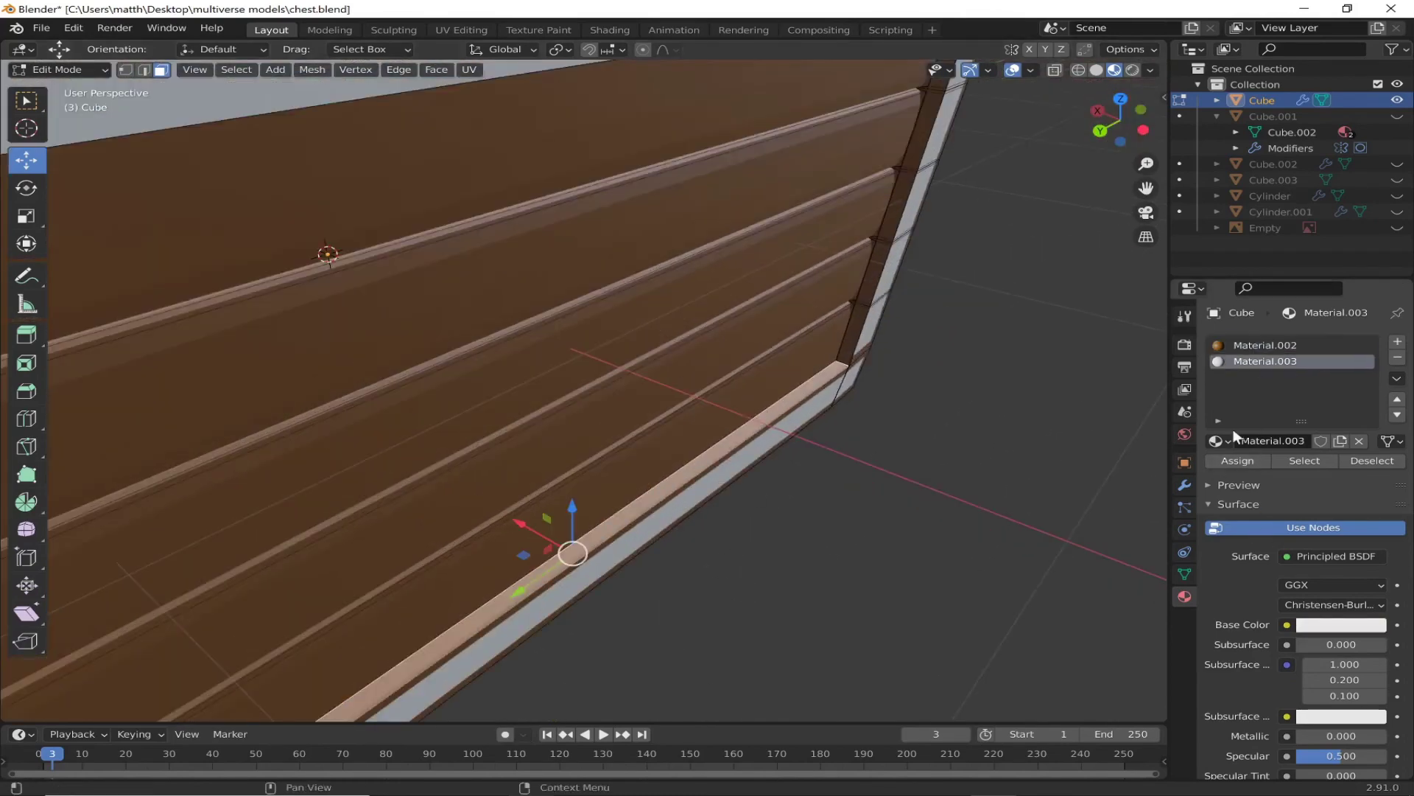
mouse_move(1031, 472)
middle_down()
mouse_move(856, 500)
mouse_move(683, 478)
middle_up()
Step: Box-select the vertical face strip at the front panel's end and give it the light trim material
key(ctrl+z)
middle_drag(840, 616, 705, 468)
key(b)
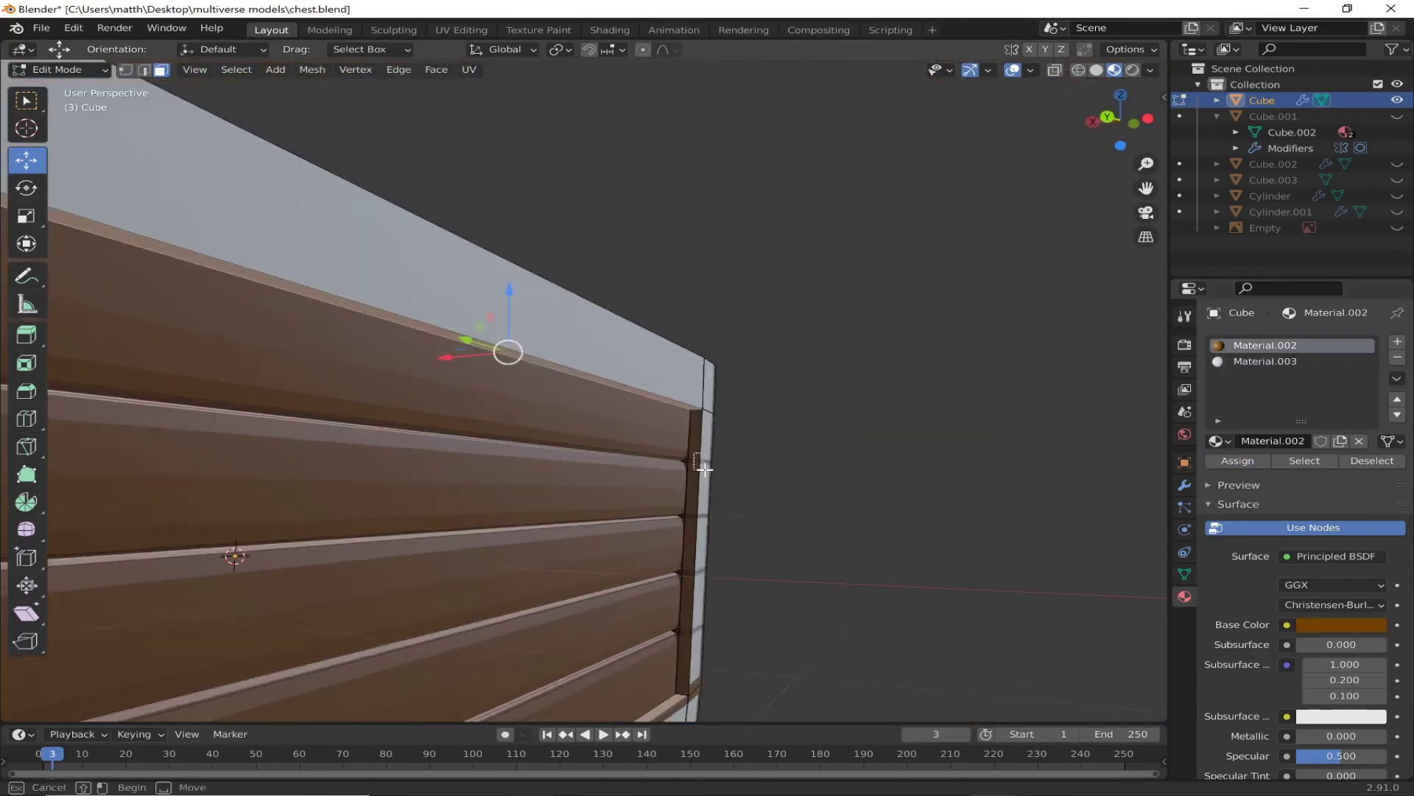
drag(705, 468, 696, 707)
click(1261, 361)
click(1238, 460)
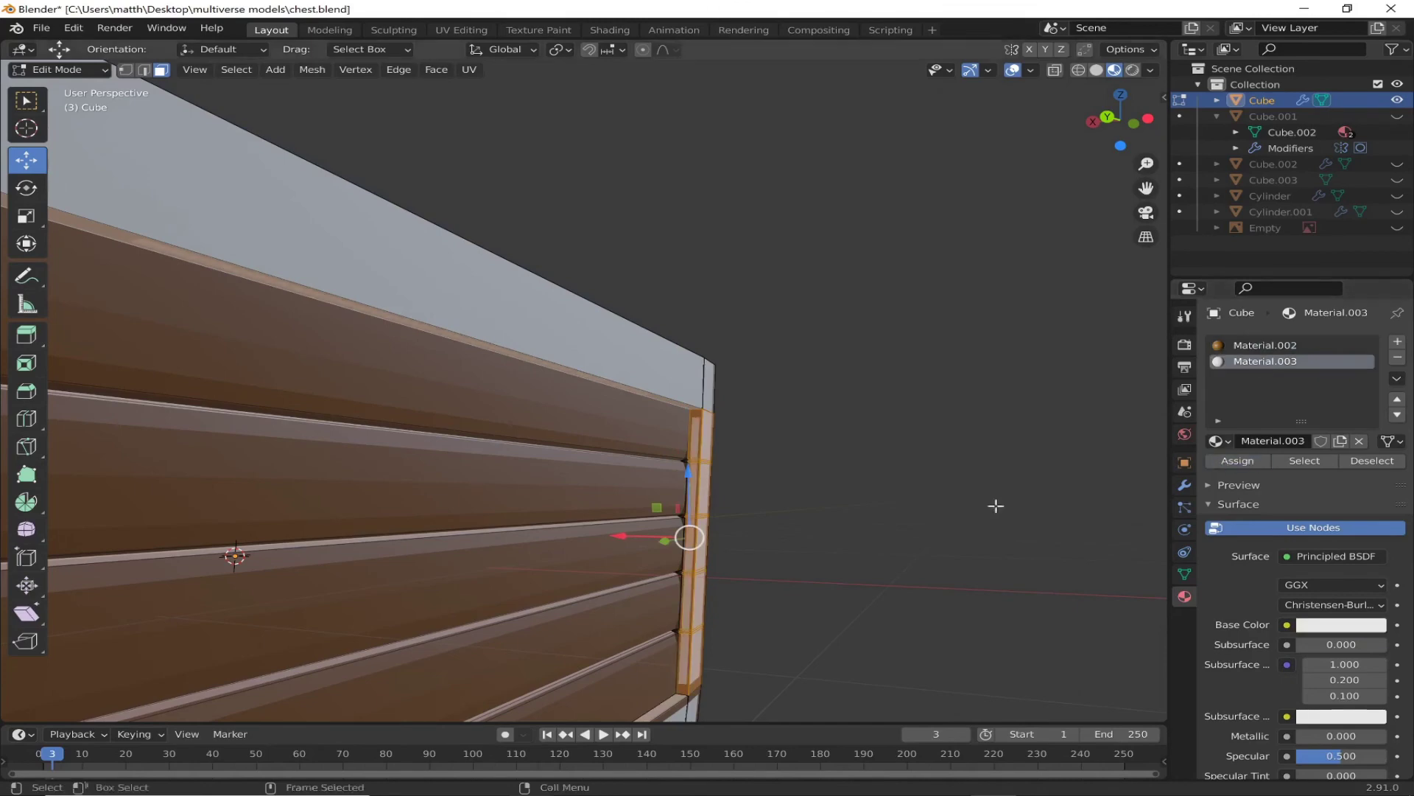
middle_drag(994, 506, 614, 367)
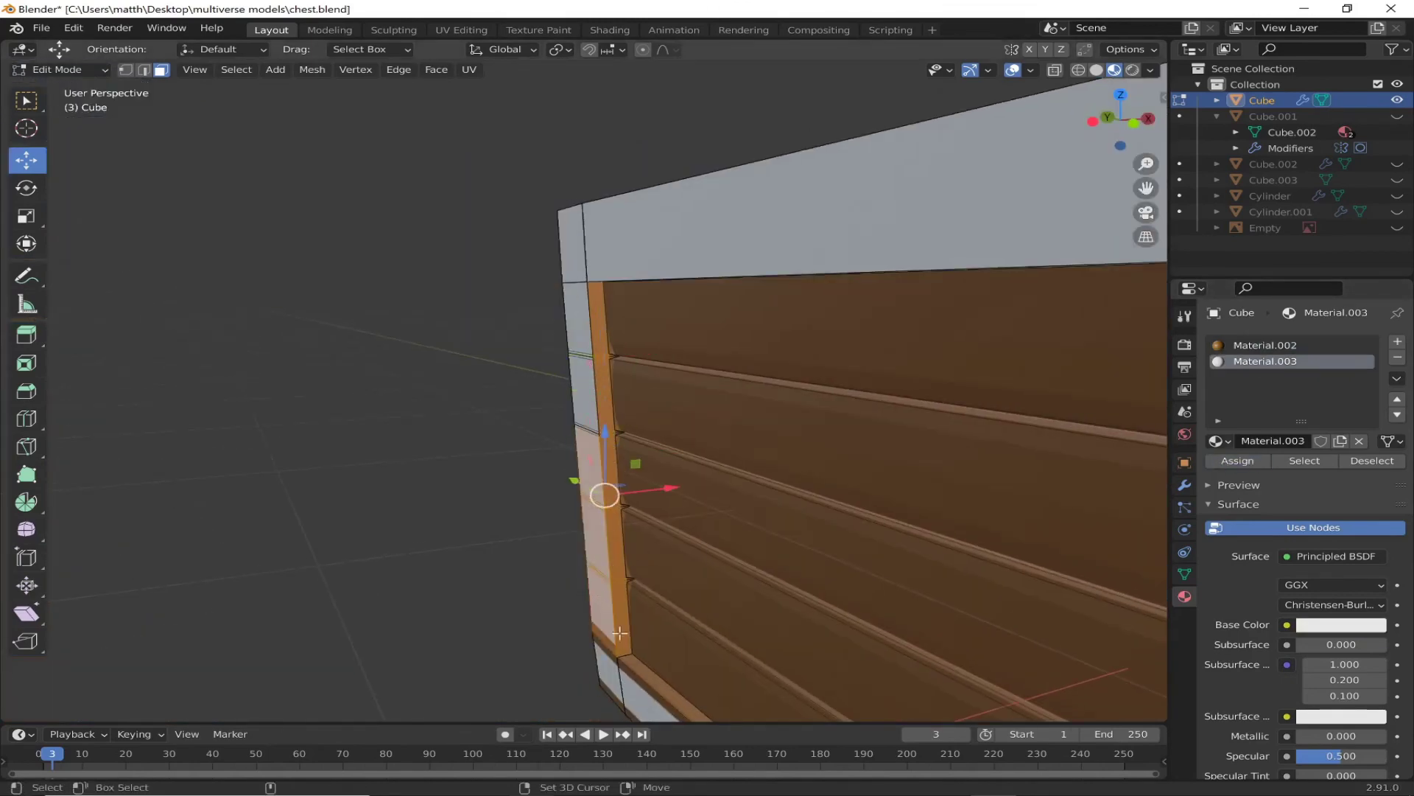
middle_drag(620, 633, 847, 516)
scroll(1063, 542, down, 5)
mouse_move(811, 575)
middle_down()
mouse_move(735, 593)
mouse_move(602, 429)
mouse_move(663, 471)
middle_up()
Step: Add a loop cut around the chest and slide it down near the bottom trim
click(27, 417)
click(346, 575)
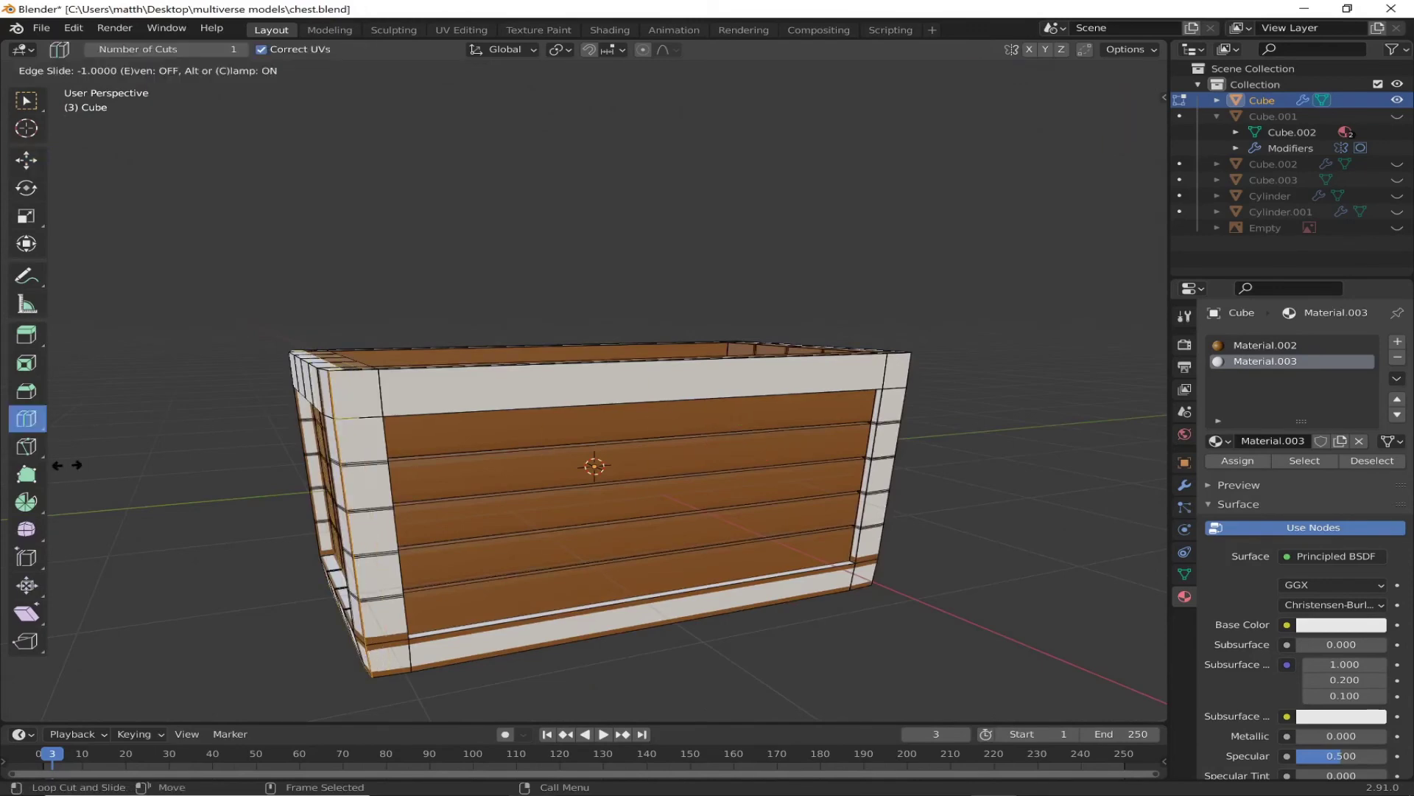
scroll(451, 405, up, 5)
drag(471, 324, 470, 380)
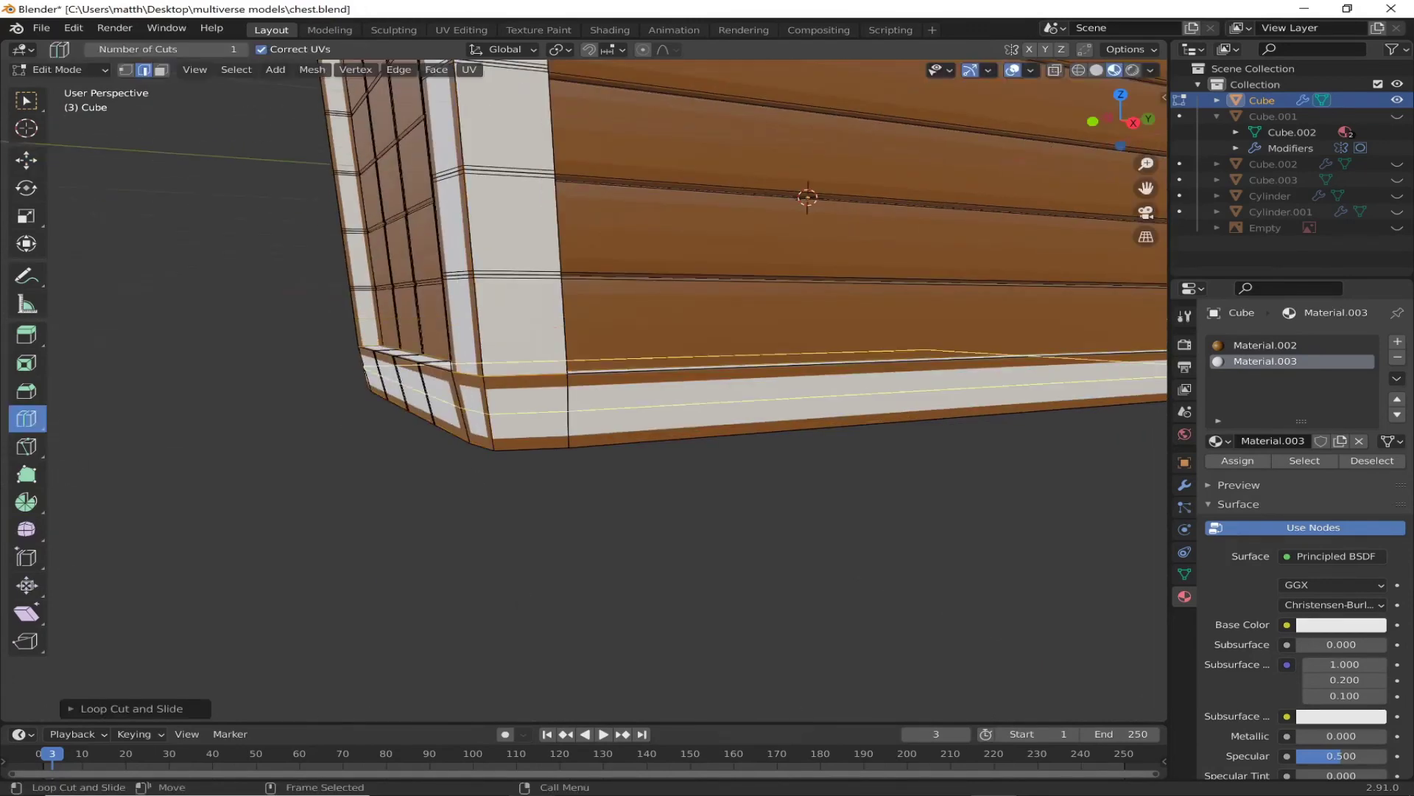
scroll(520, 568, down, 3)
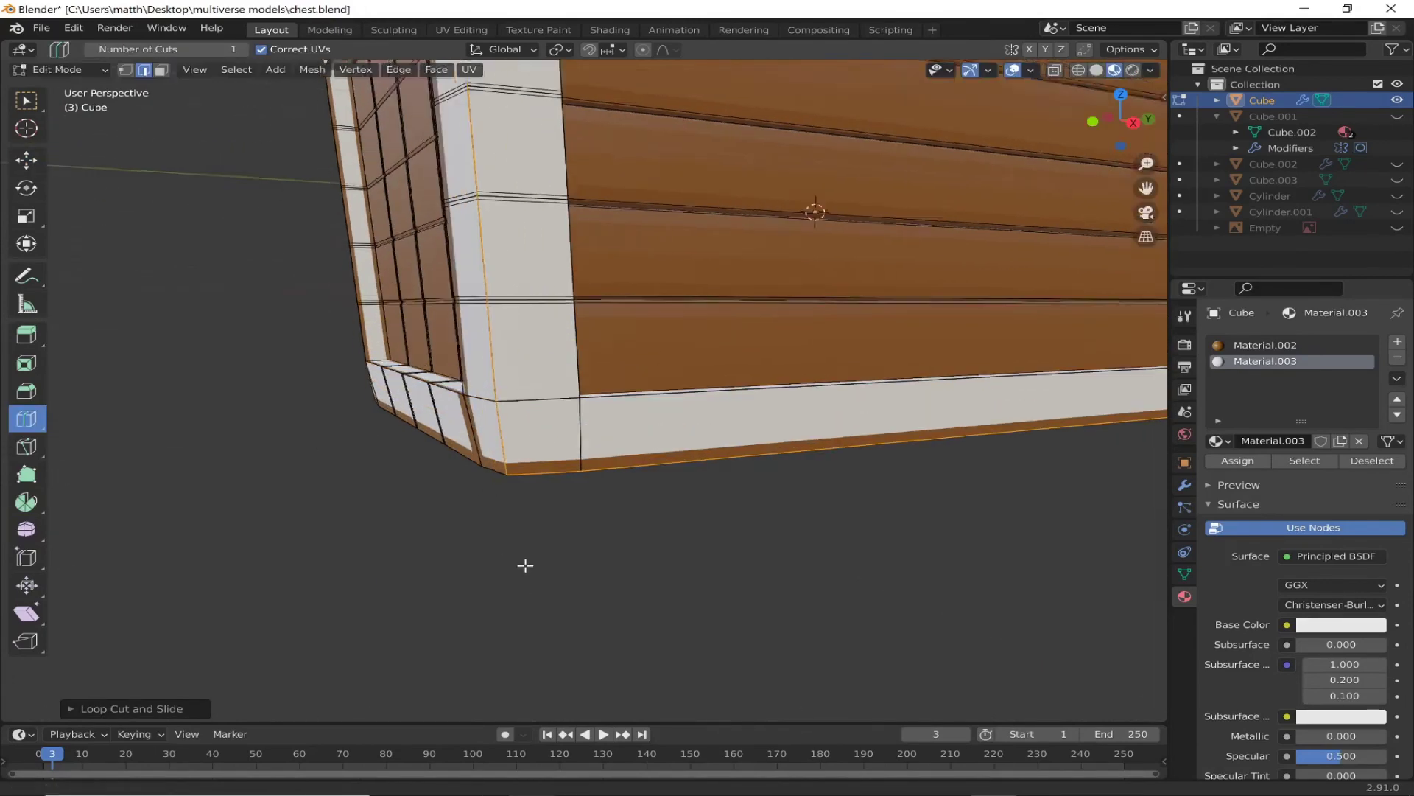
middle_drag(521, 568, 710, 410)
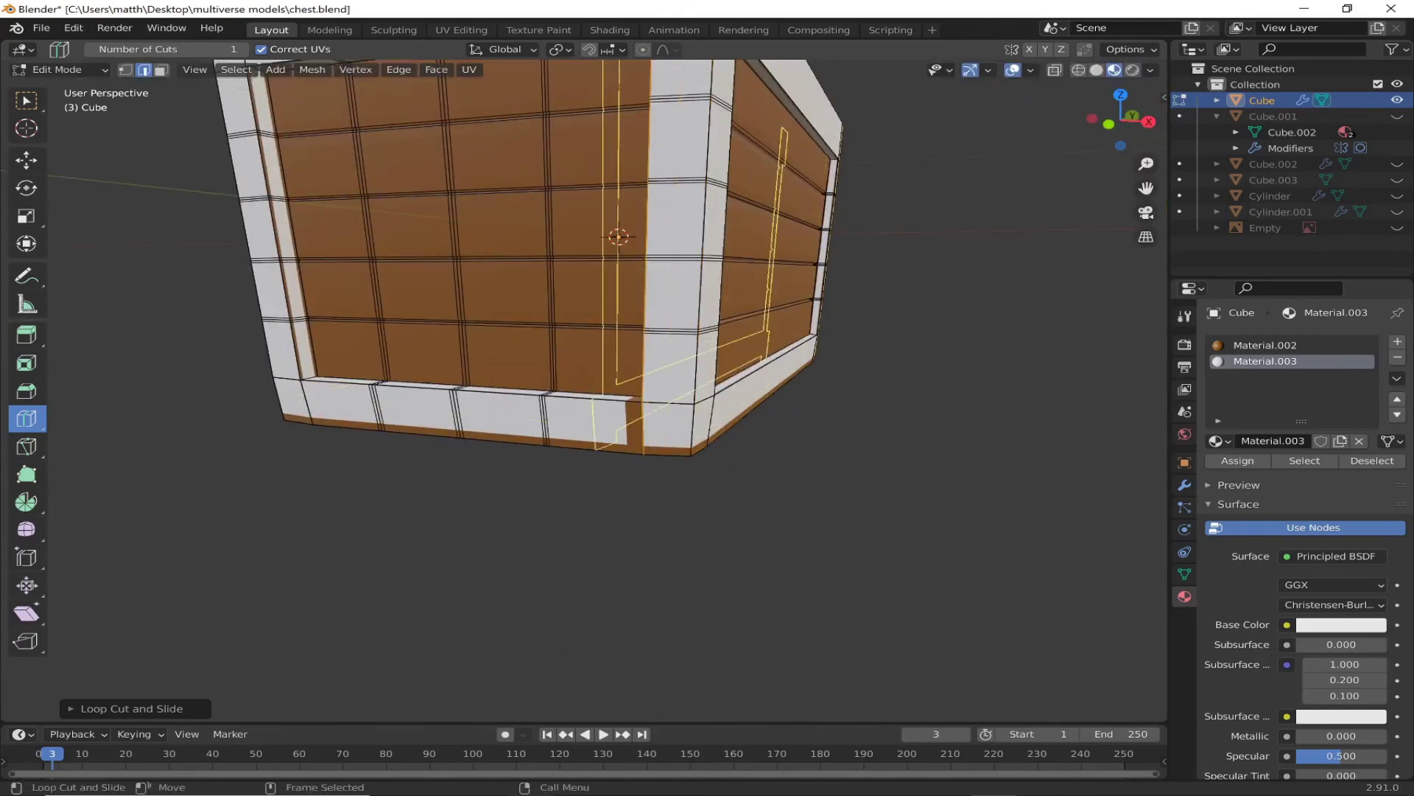
click(100, 462)
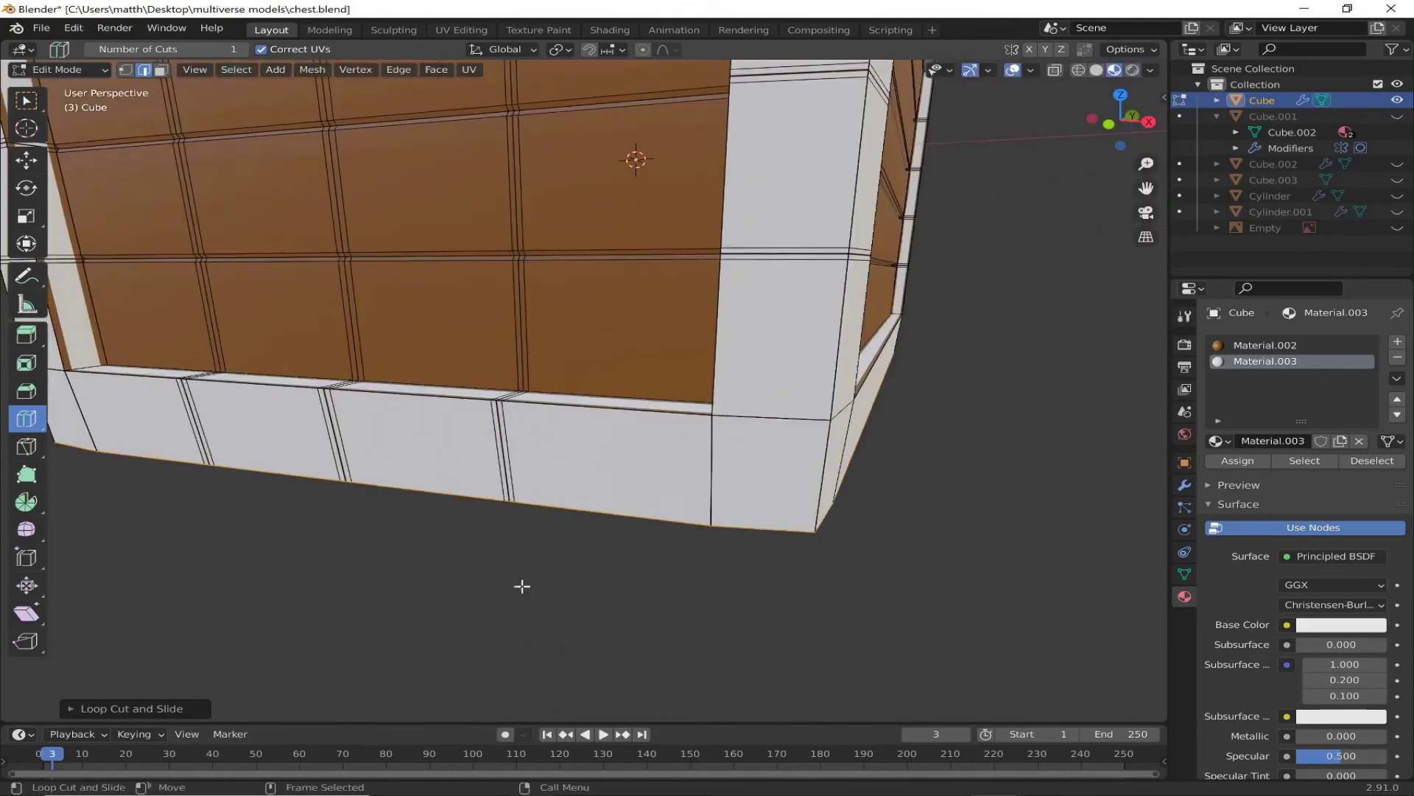
Step: Inspect the chest's underside and inner wall, then fix the slid edge loop in place
middle_drag(522, 586, 180, 528)
scroll(150, 483, up, 4)
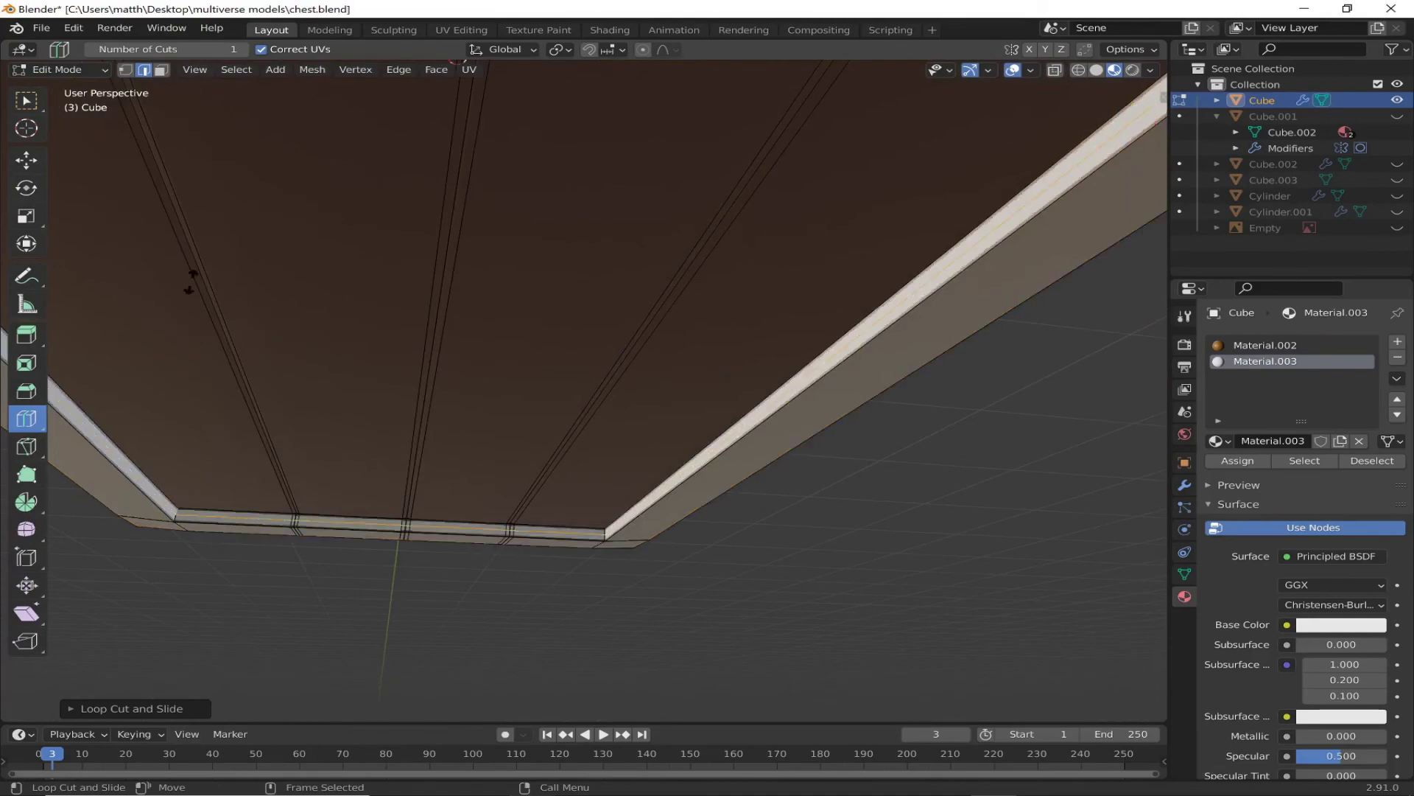
mouse_move(190, 281)
middle_down()
mouse_move(209, 395)
mouse_move(300, 546)
mouse_move(552, 419)
mouse_move(477, 450)
middle_up()
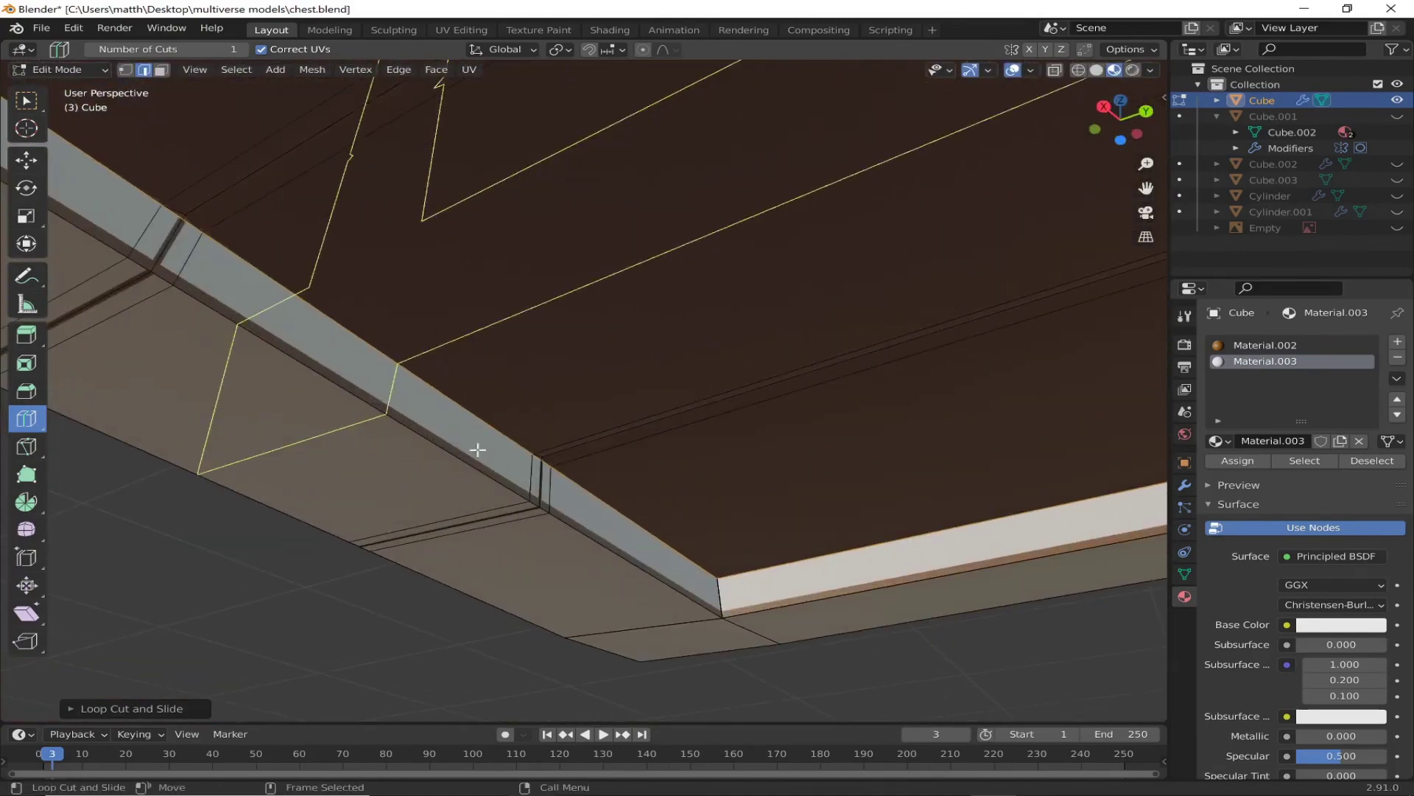
scroll(477, 449, down, 1)
scroll(240, 432, down, 1)
scroll(260, 410, down, 2)
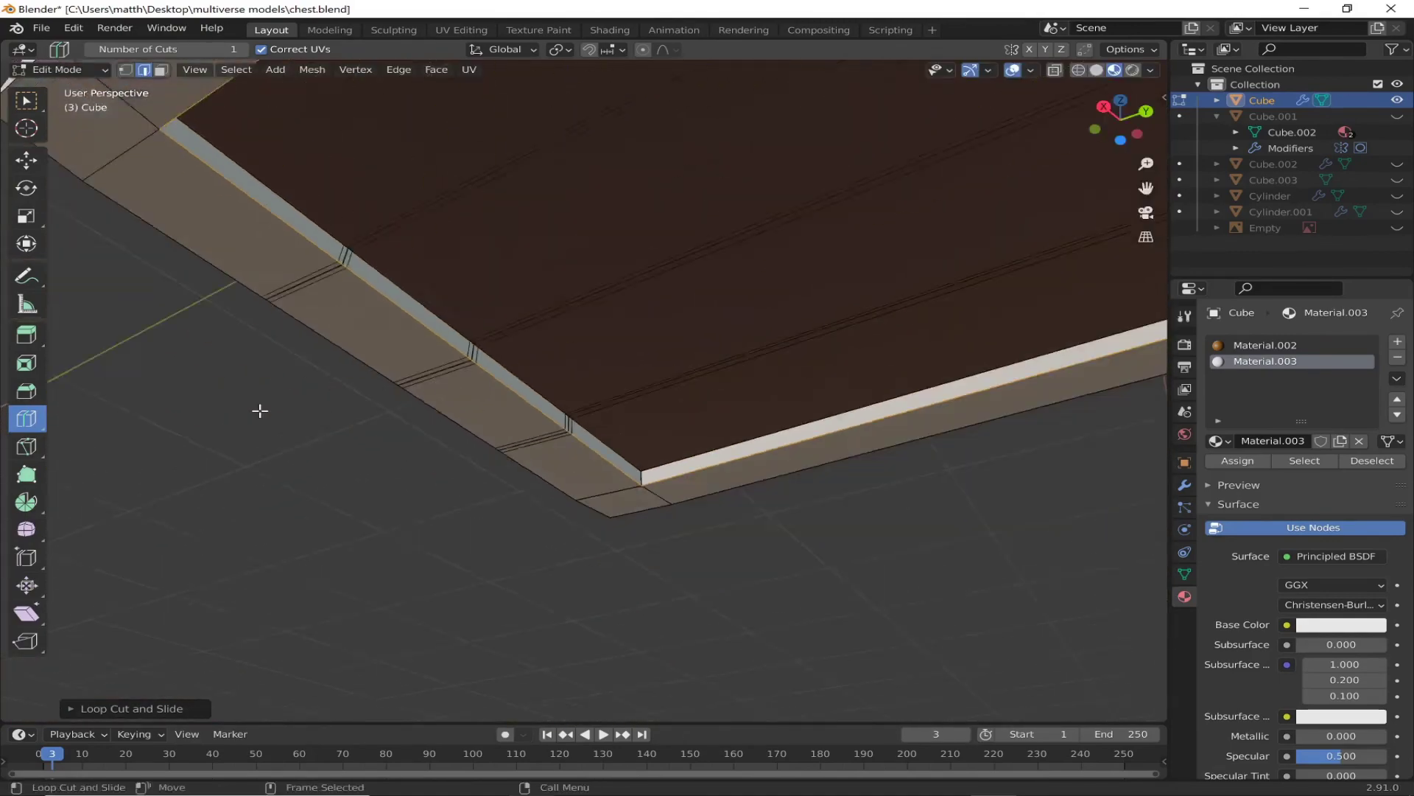
mouse_move(260, 410)
middle_down()
mouse_move(341, 363)
mouse_move(347, 429)
mouse_move(230, 366)
mouse_move(391, 481)
mouse_move(606, 398)
mouse_move(665, 448)
middle_up()
scroll(391, 481, up, 3)
click(598, 513)
Step: Cut edge loops across the grey band and the grey corner post
scroll(562, 436, up, 3)
middle_drag(693, 132, 649, 259)
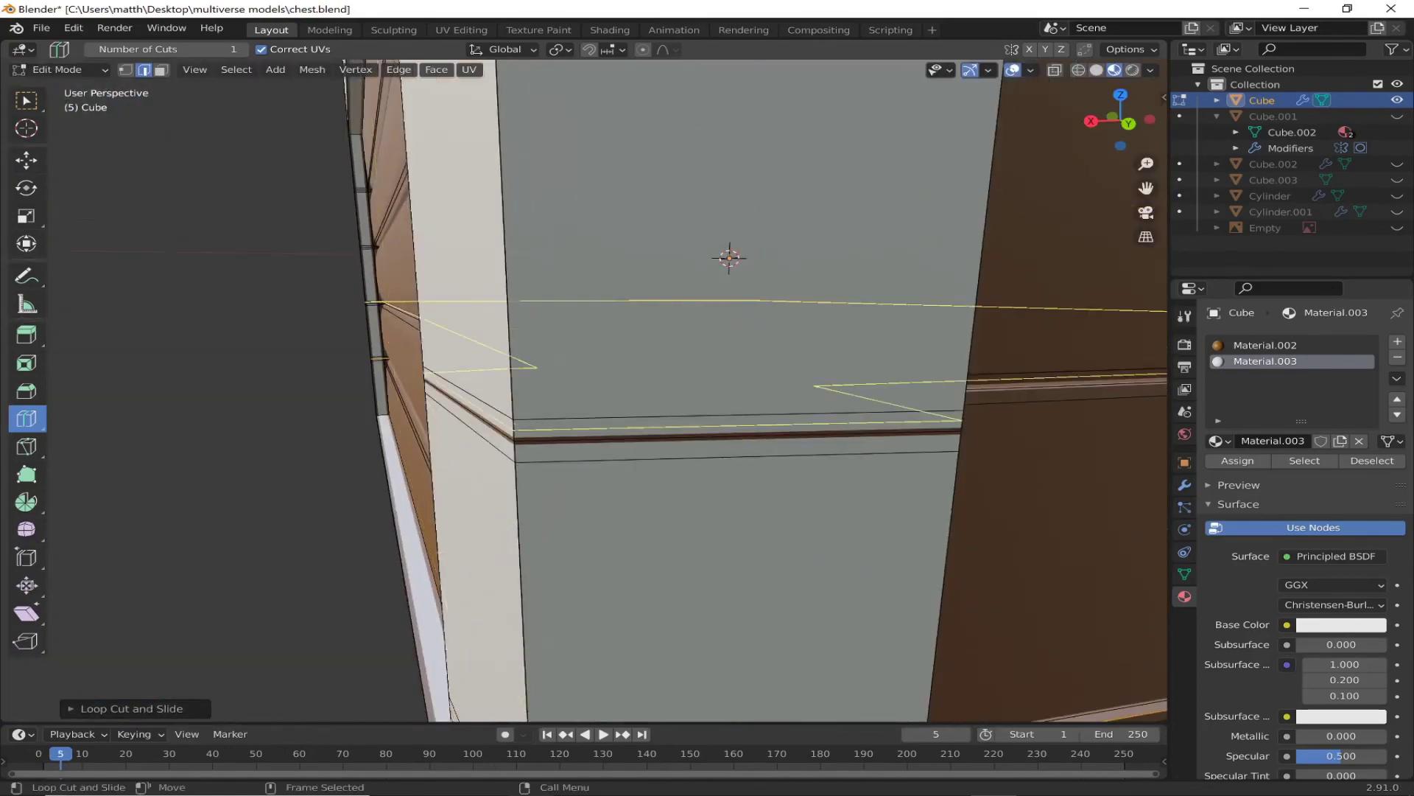
click(494, 563)
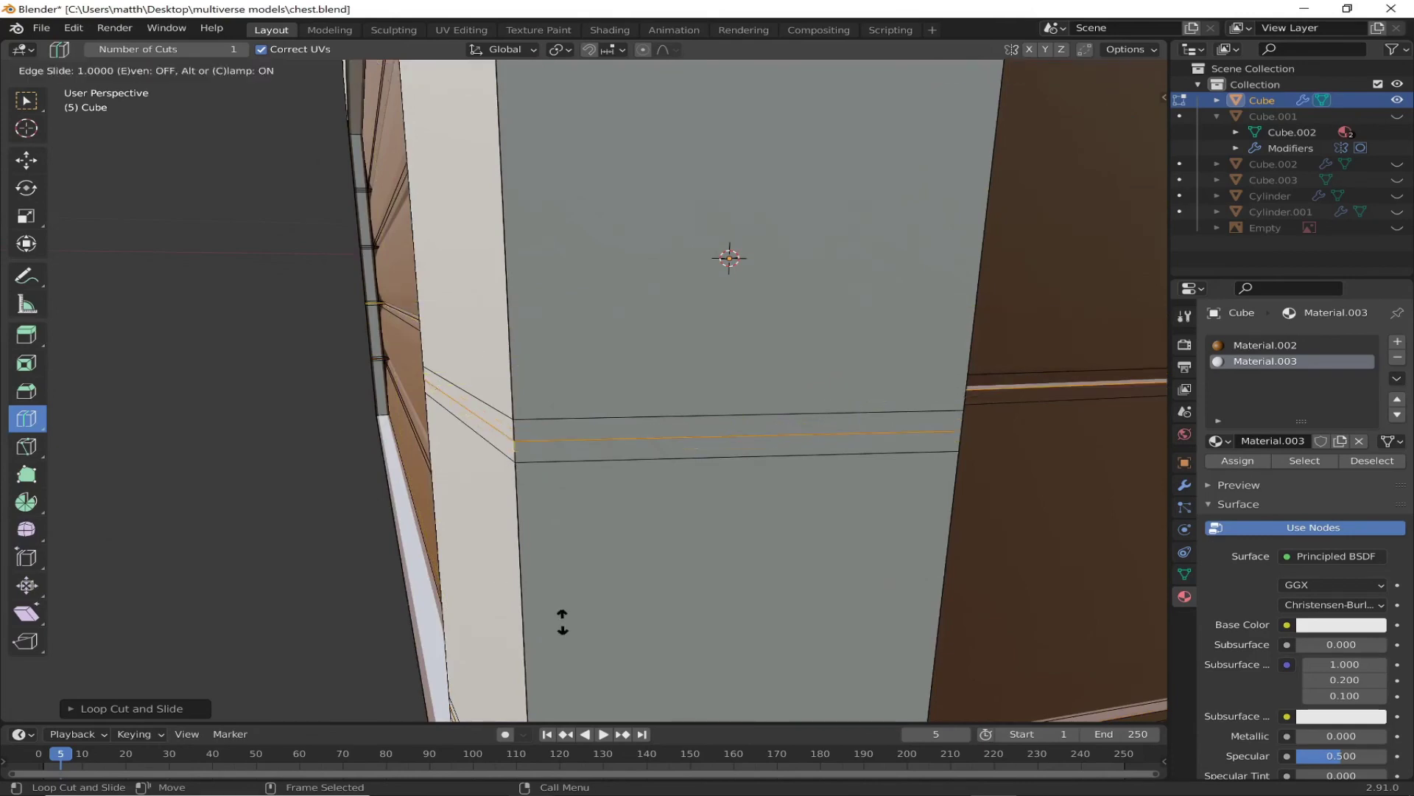
mouse_move(562, 622)
middle_down()
mouse_move(543, 590)
mouse_move(344, 638)
mouse_move(300, 510)
mouse_move(407, 487)
mouse_move(267, 434)
middle_up()
scroll(406, 486, up, 5)
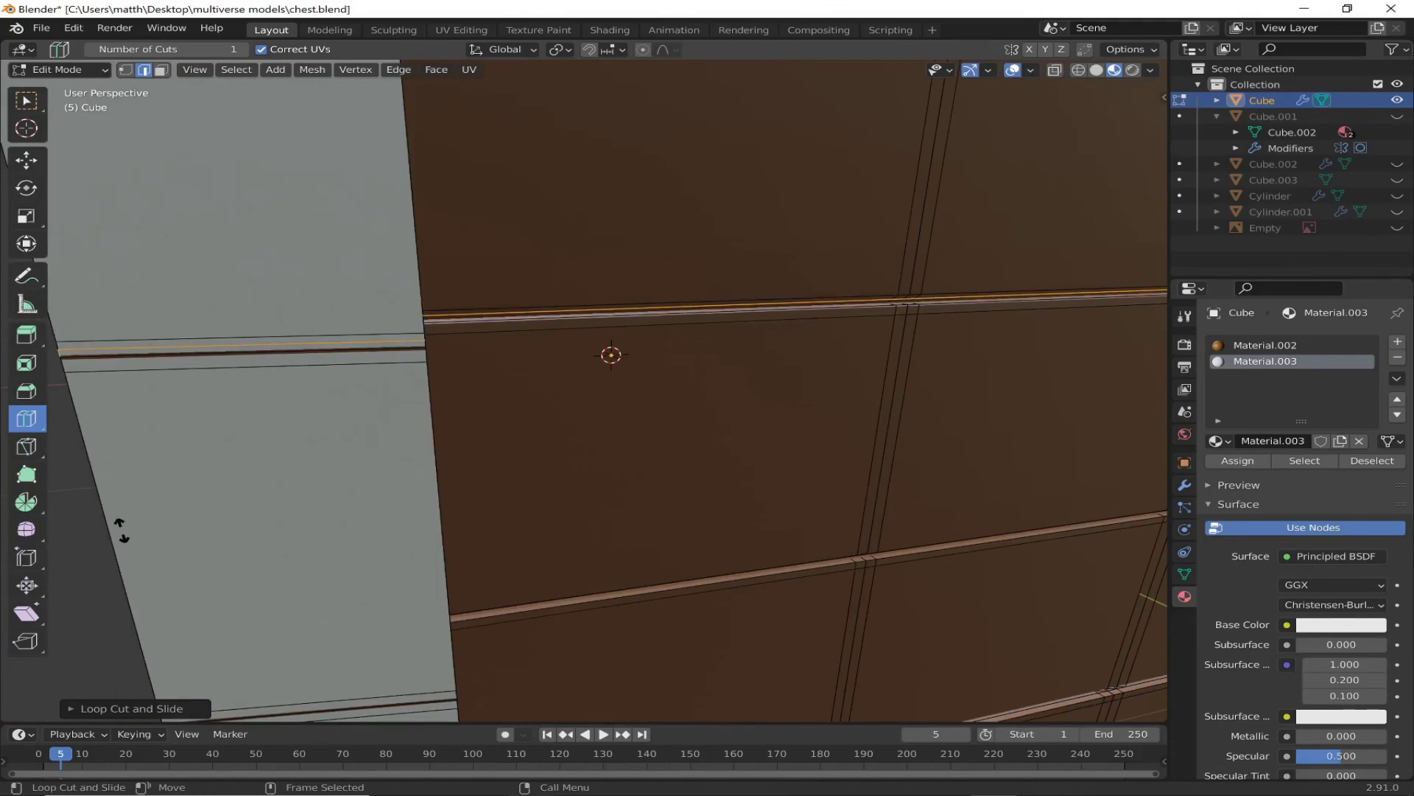
middle_drag(120, 529, 624, 256)
drag(624, 256, 626, 398)
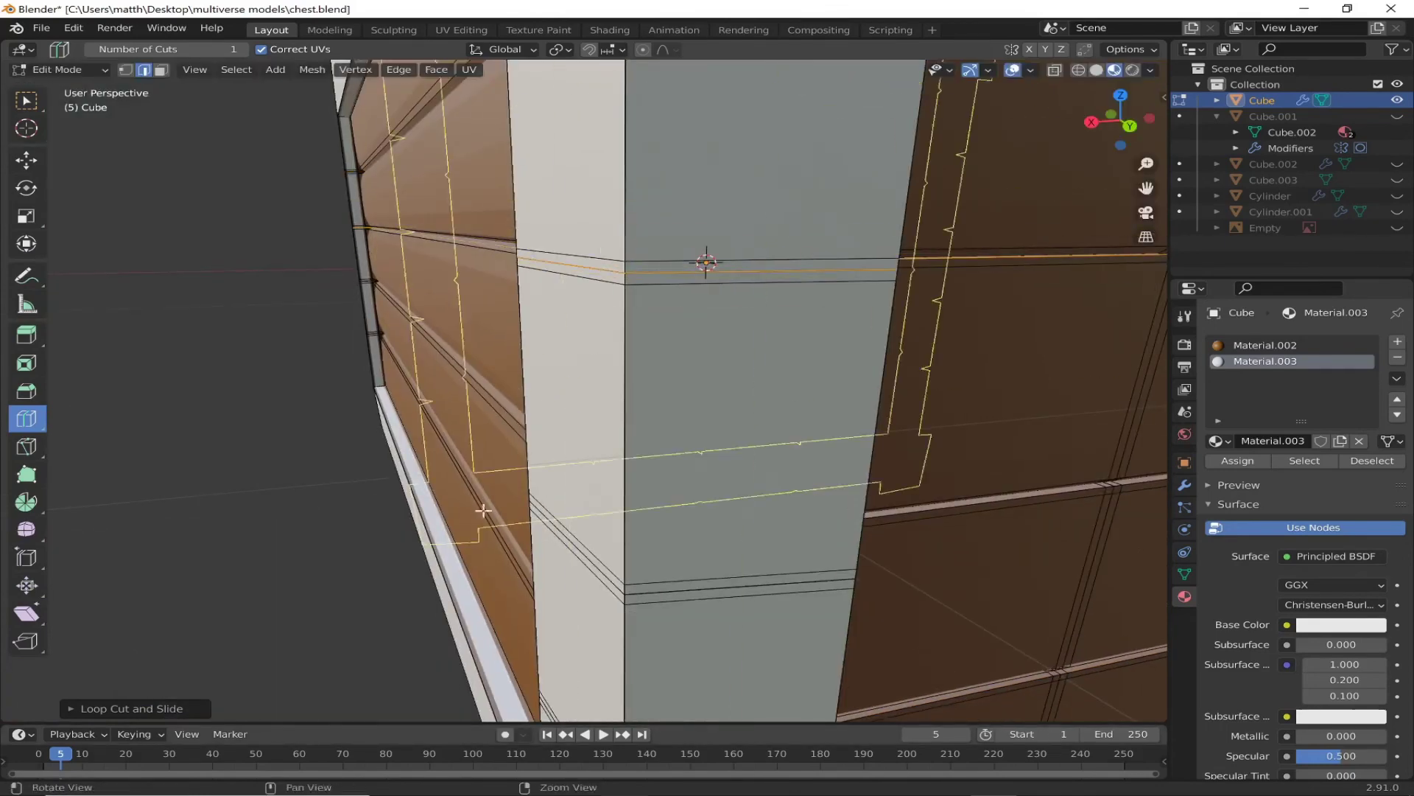
Step: Slide new edge loops up against the brown panel's groove edges and confirm them
mouse_move(713, 661)
middle_down()
mouse_move(700, 514)
mouse_move(276, 472)
middle_up()
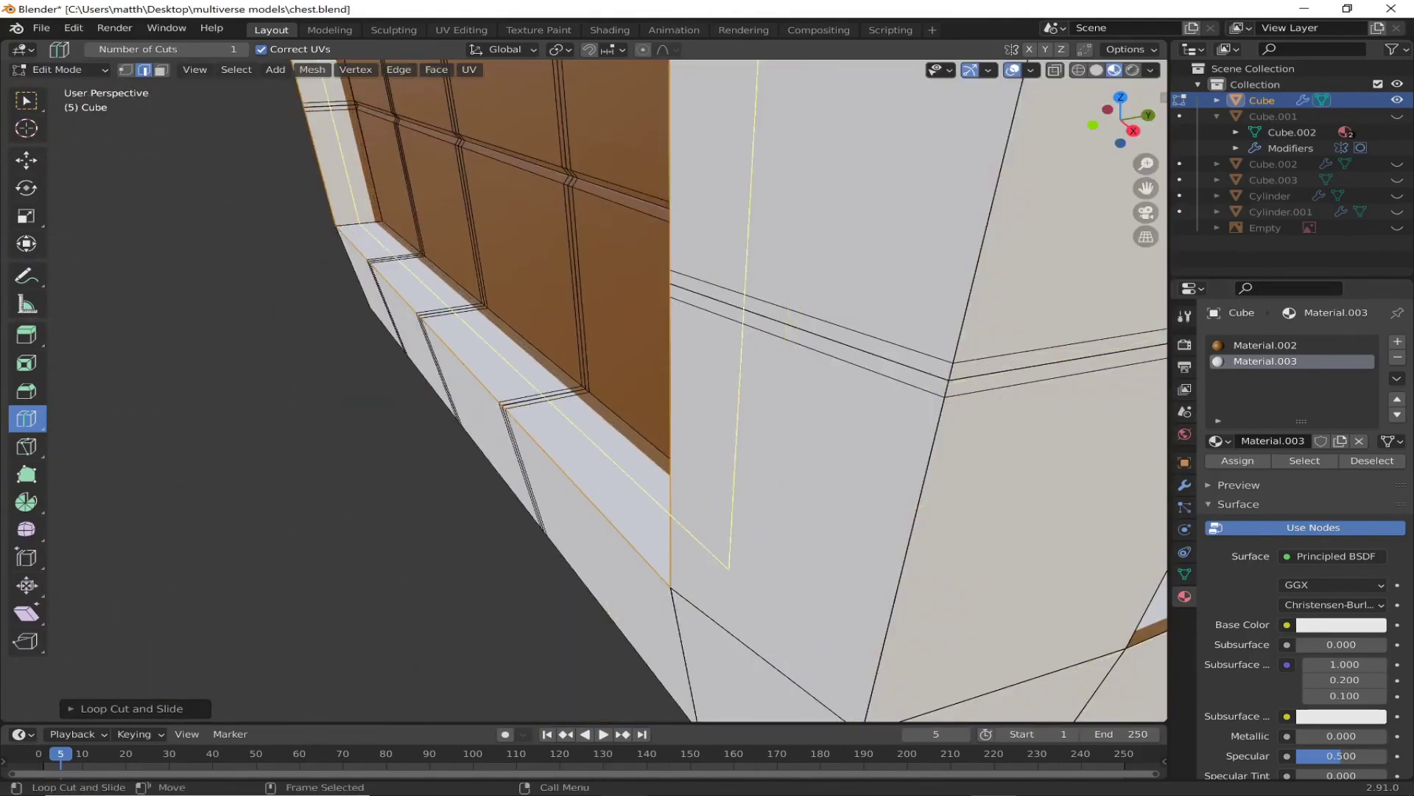
middle_drag(511, 473, 685, 442)
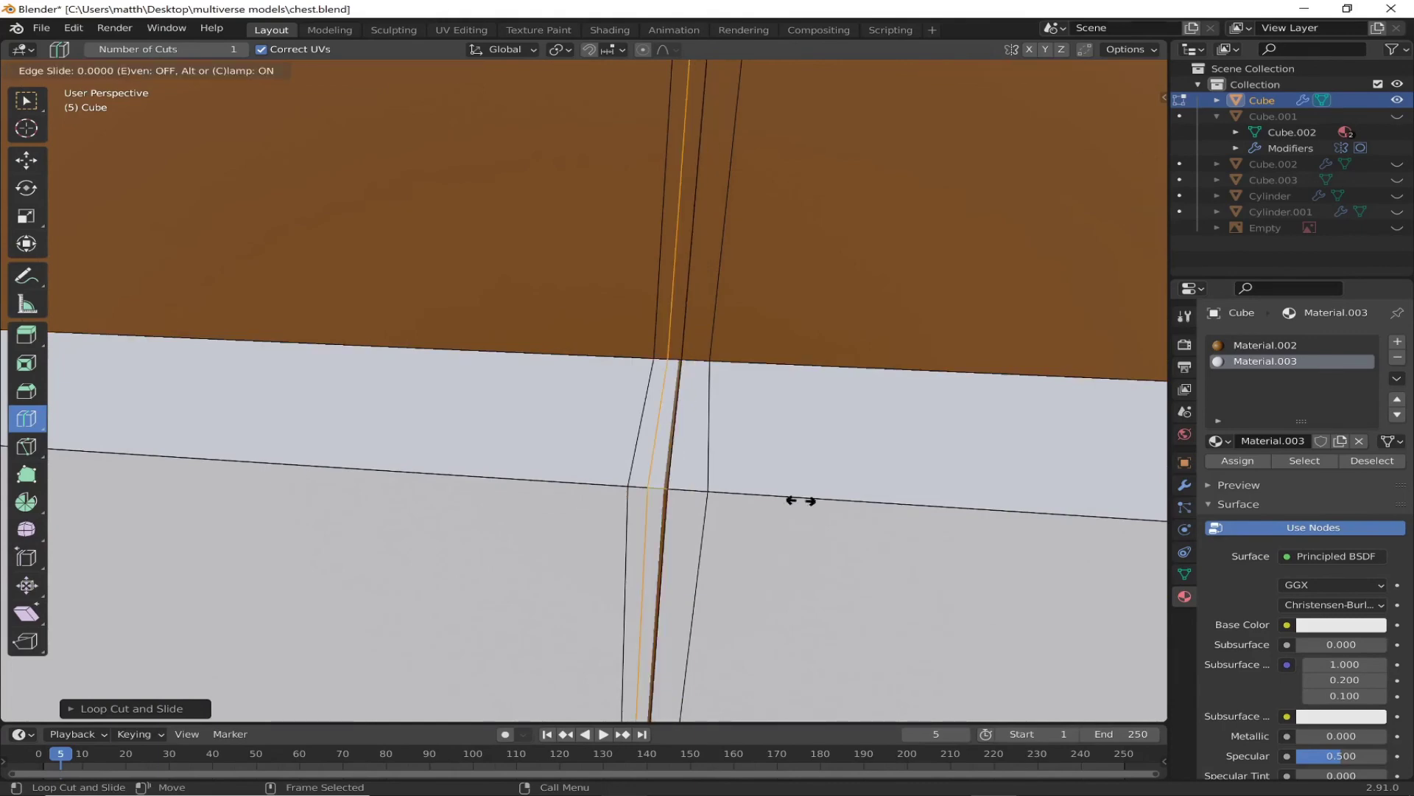
middle_drag(789, 498, 212, 464)
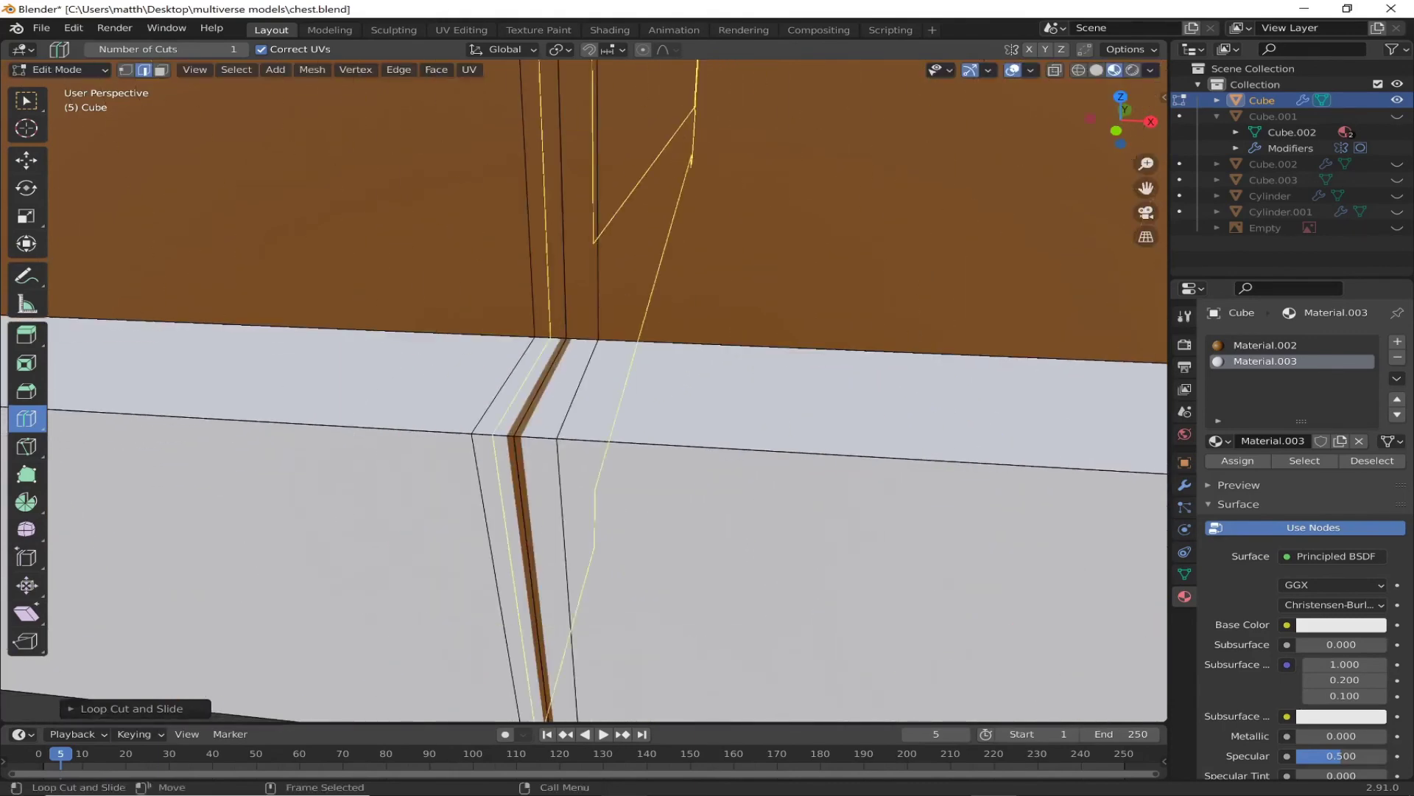
click(773, 460)
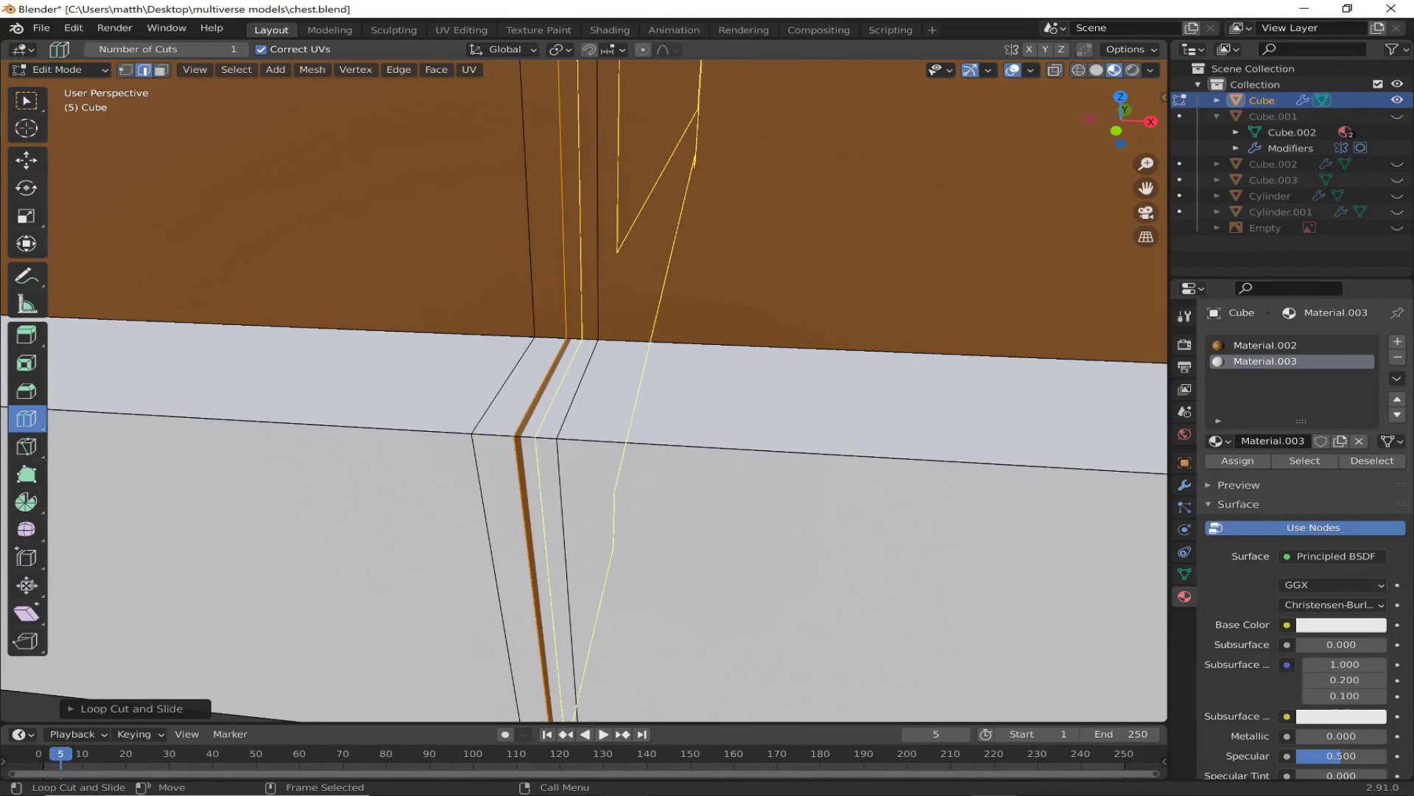
click(150, 394)
middle_drag(361, 332, 998, 448)
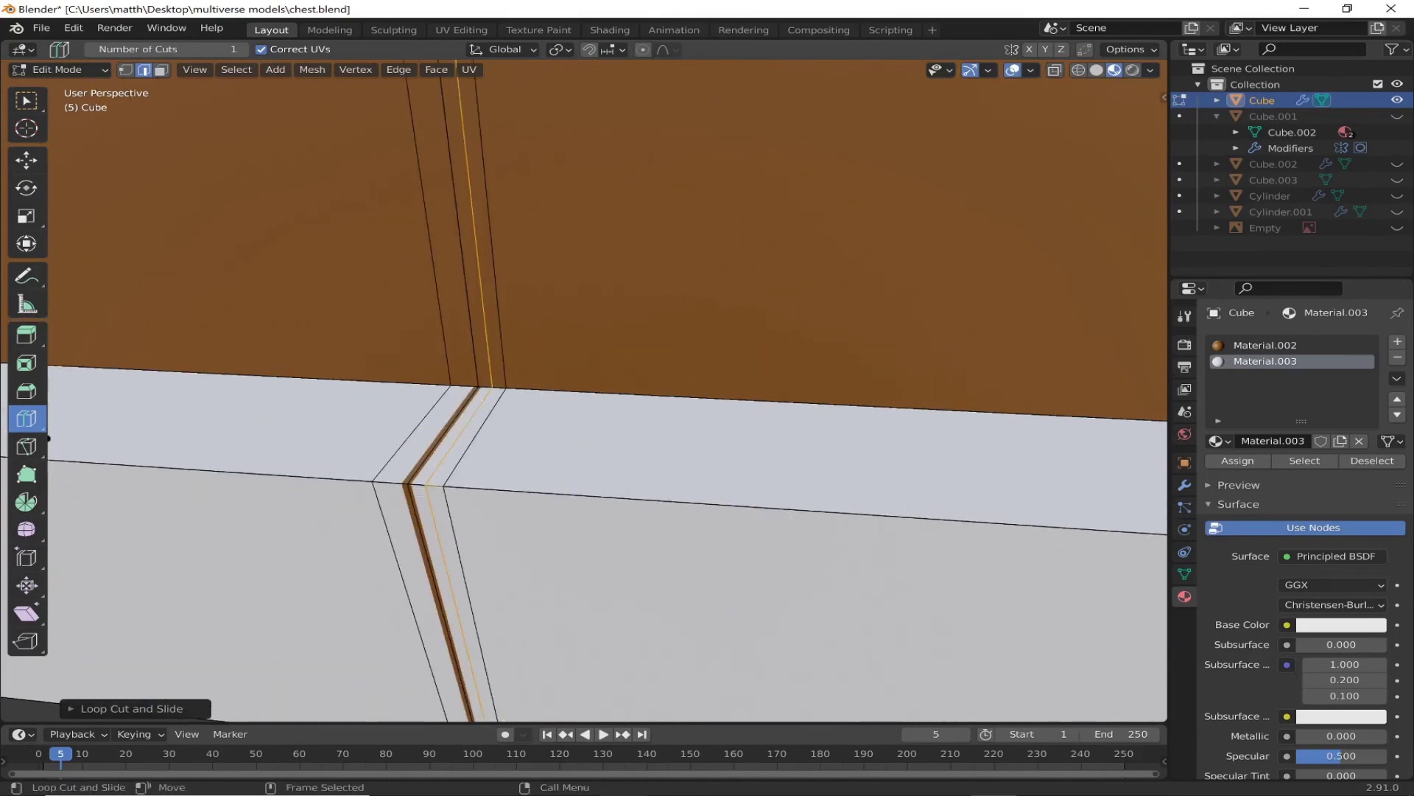
click(826, 510)
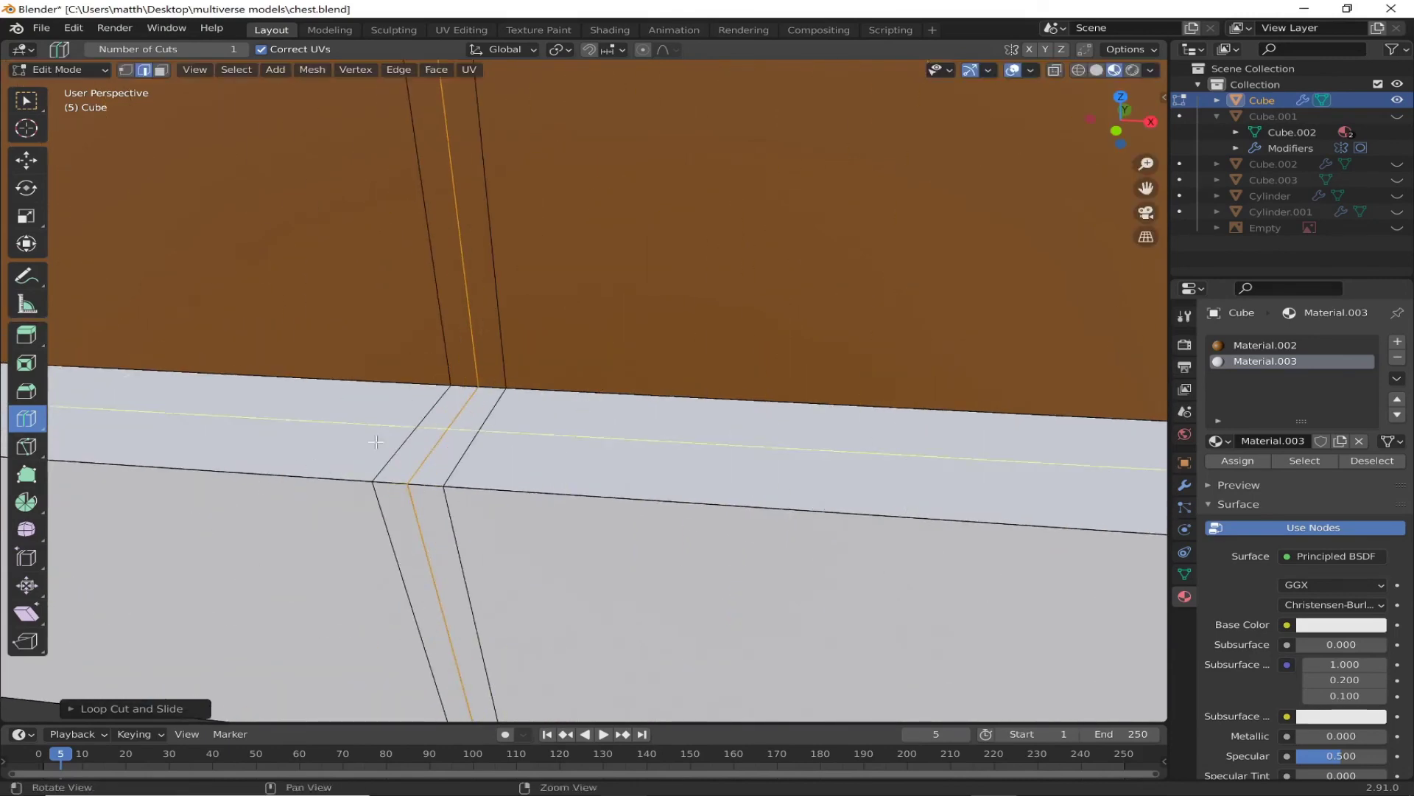
Step: Place loop cuts tight against the front panel's top edge
middle_drag(826, 510, 460, 234)
scroll(461, 234, down, 5)
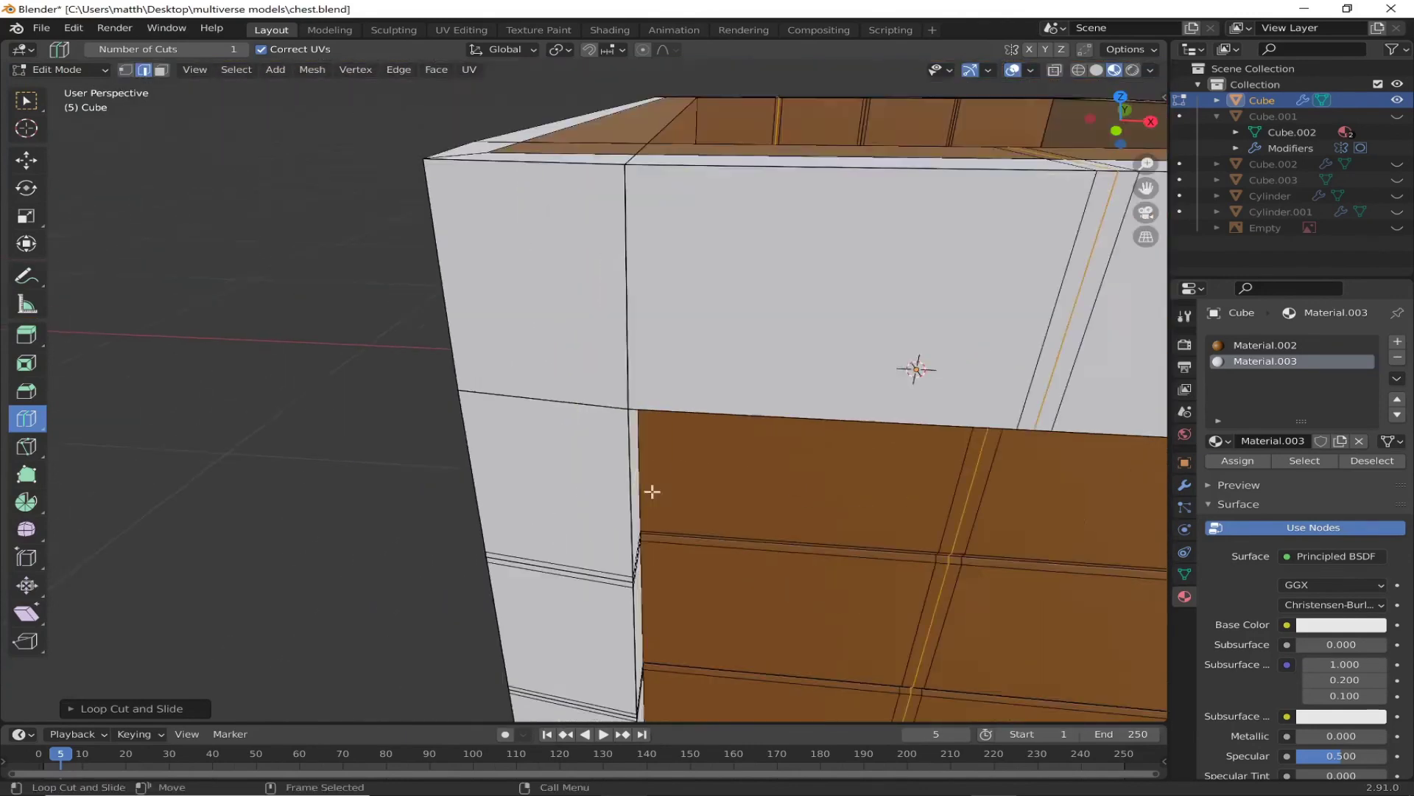
scroll(650, 489, up, 5)
scroll(308, 545, down, 5)
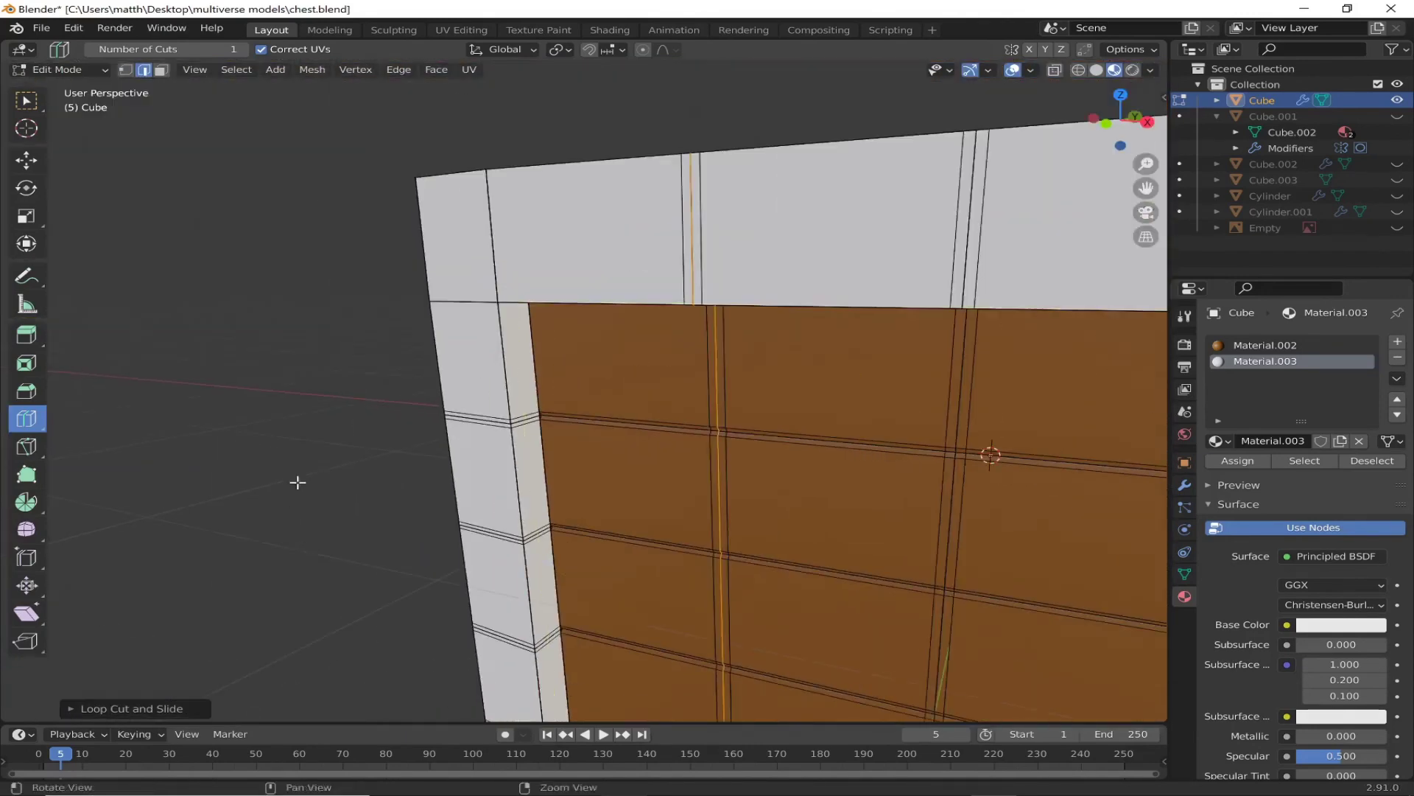
mouse_move(294, 480)
middle_down()
mouse_move(568, 360)
mouse_move(461, 284)
middle_up()
scroll(719, 269, up, 4)
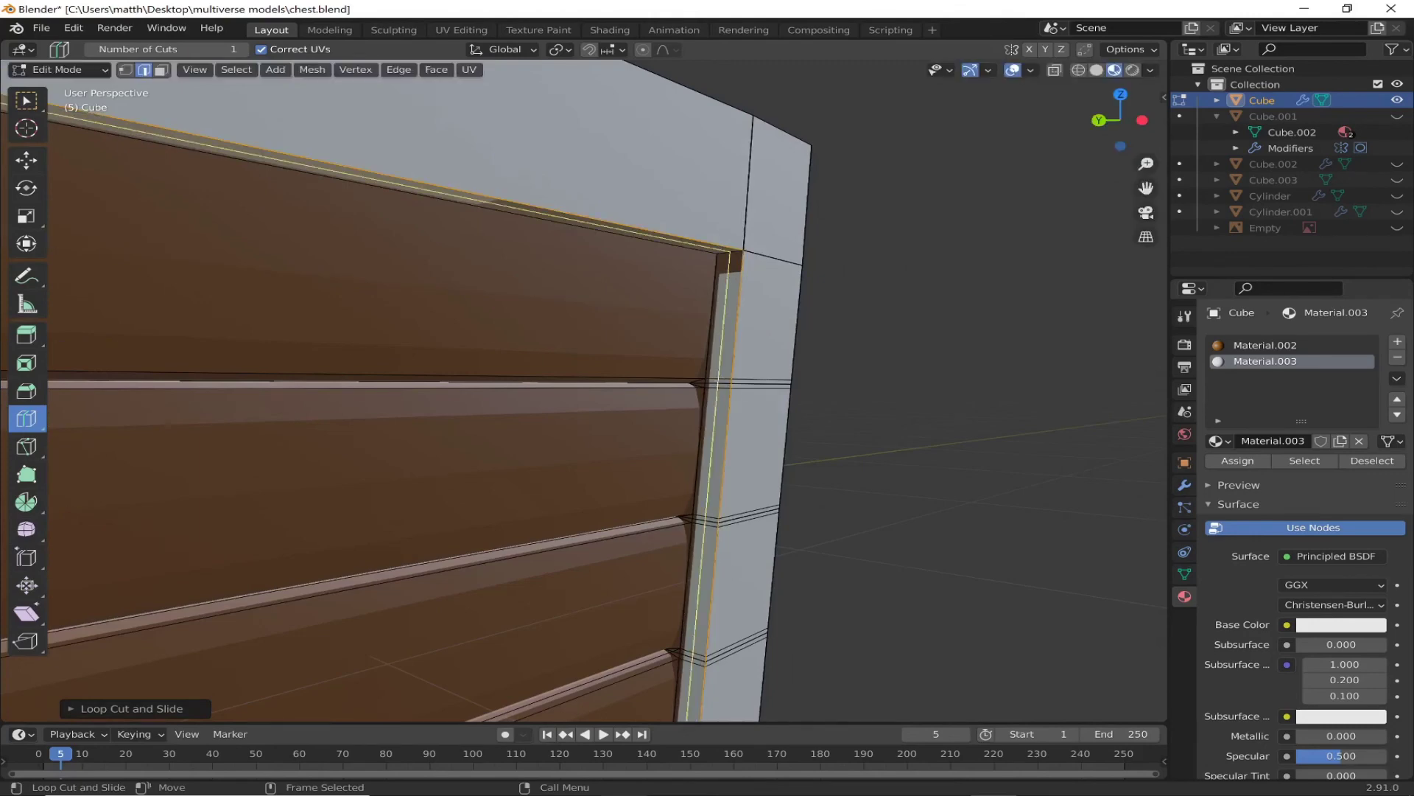
click(1155, 305)
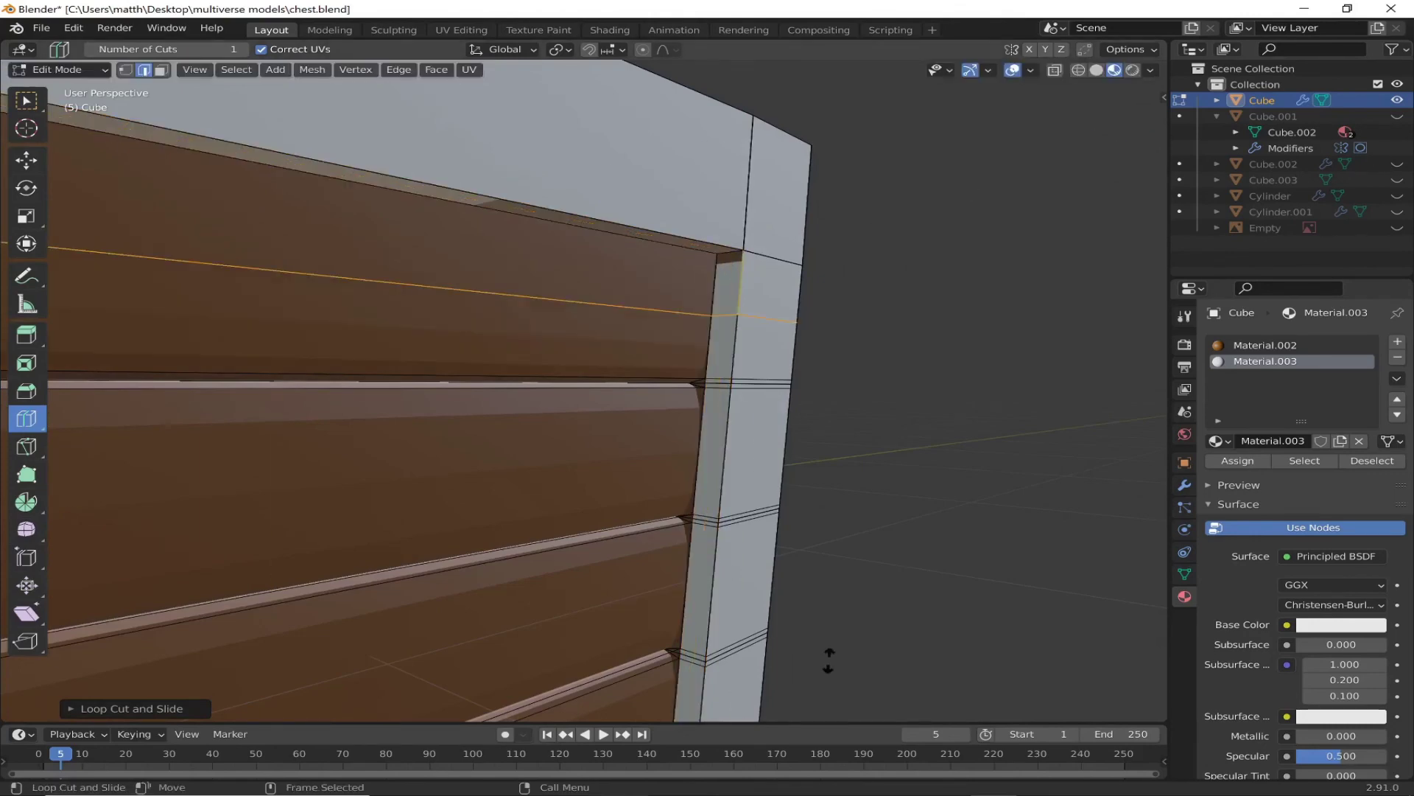
ctrl+middle_drag(828, 659, 824, 560)
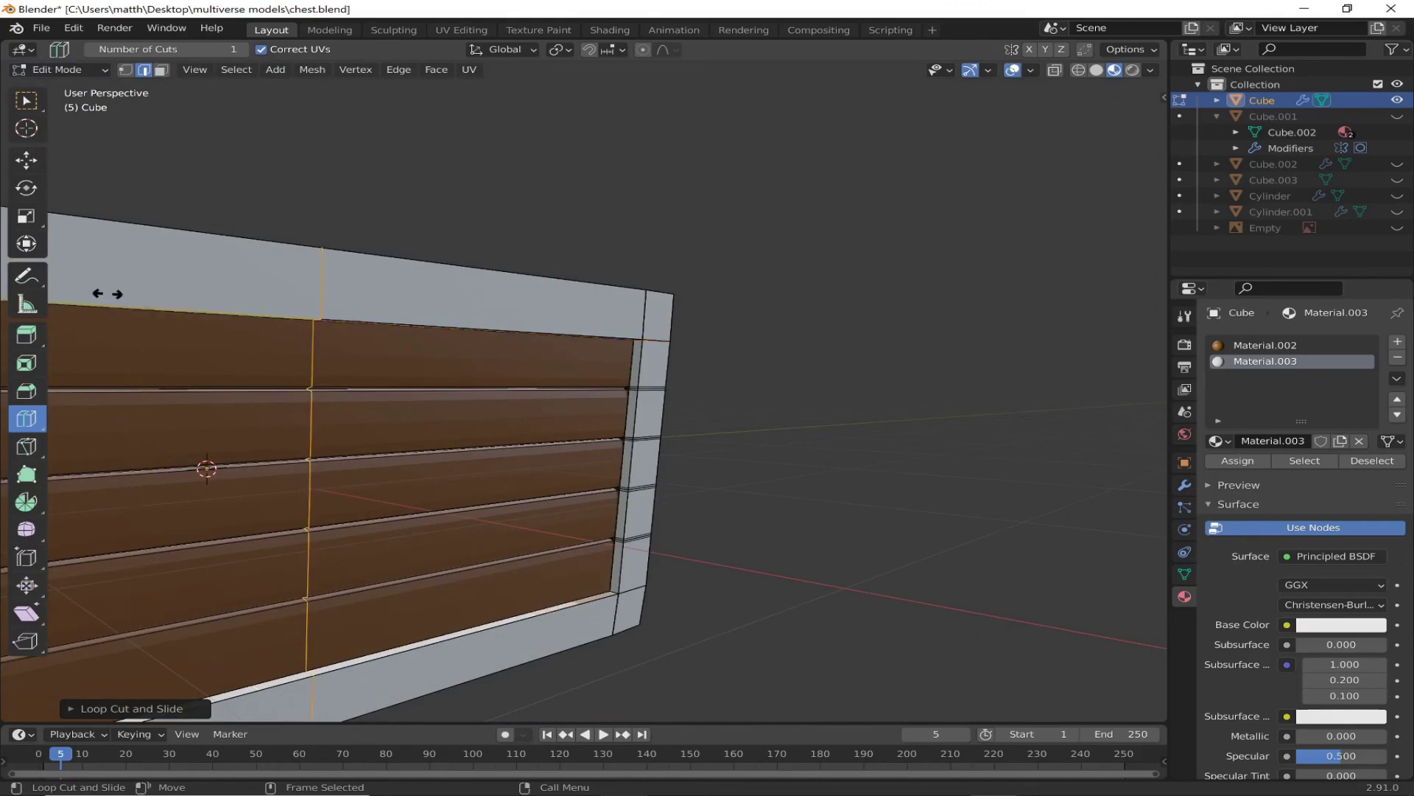
click(290, 307)
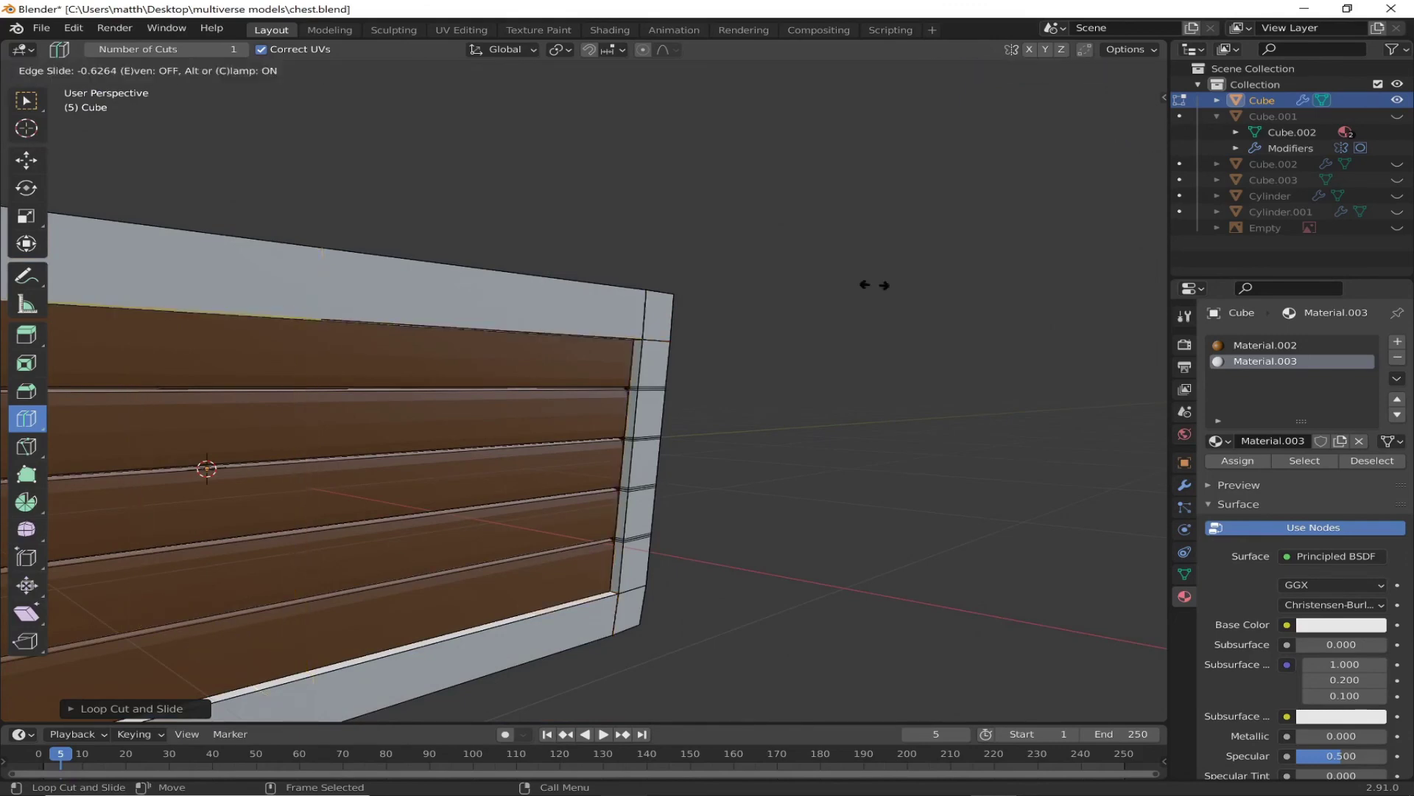
click(871, 328)
Step: Add vertical loops beside the side trim, sliding them to the side panel's left border
middle_drag(549, 427, 657, 442)
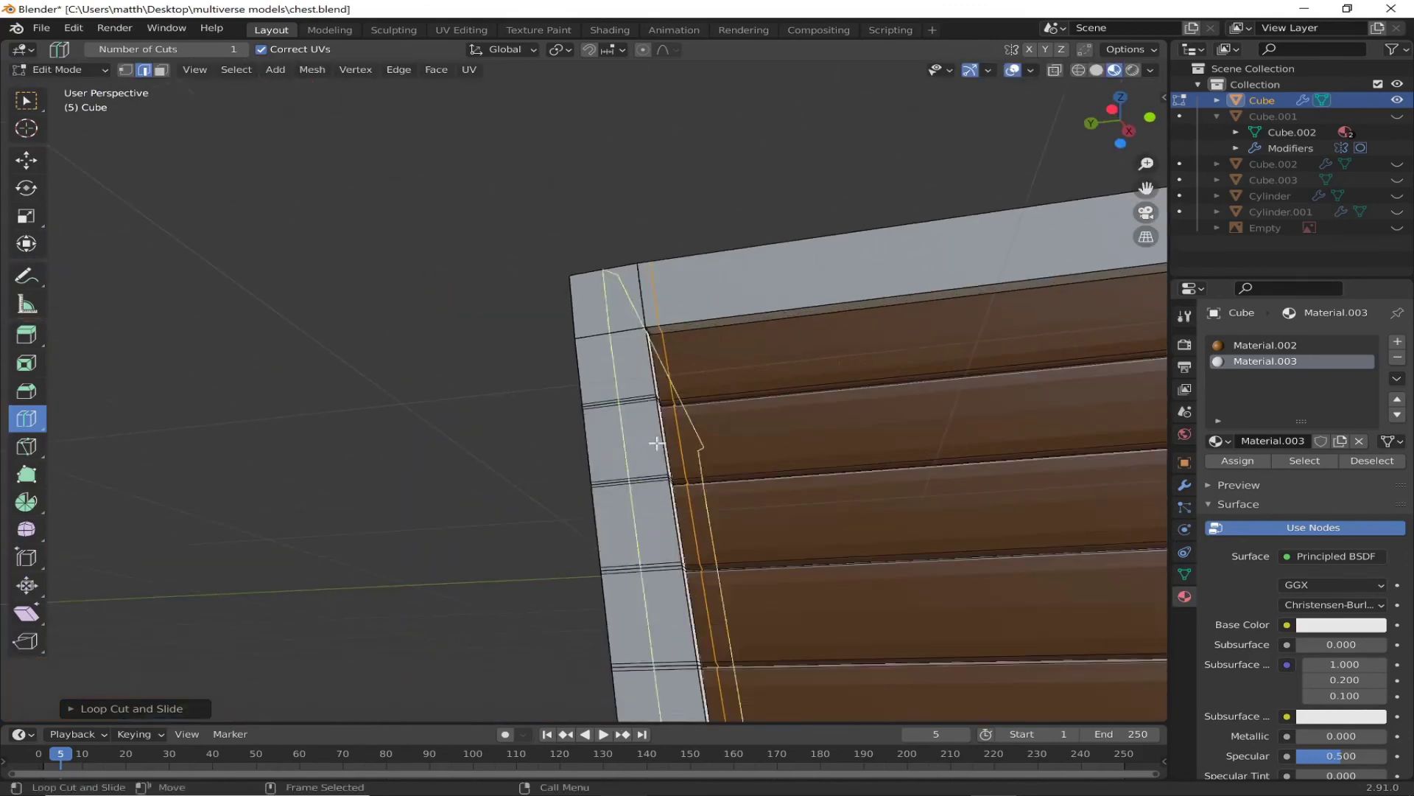
middle_drag(854, 314, 978, 191)
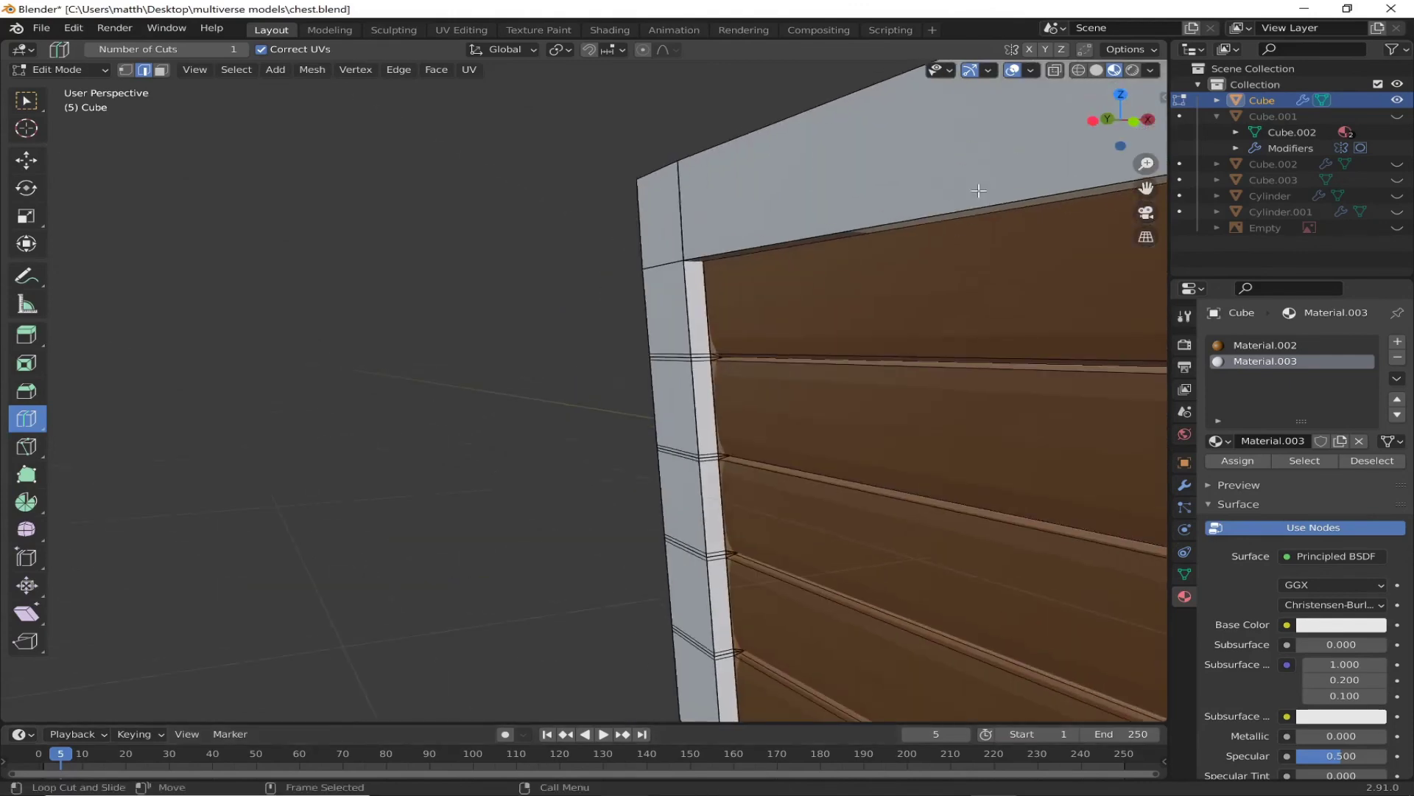
click(625, 206)
middle_drag(783, 385, 913, 400)
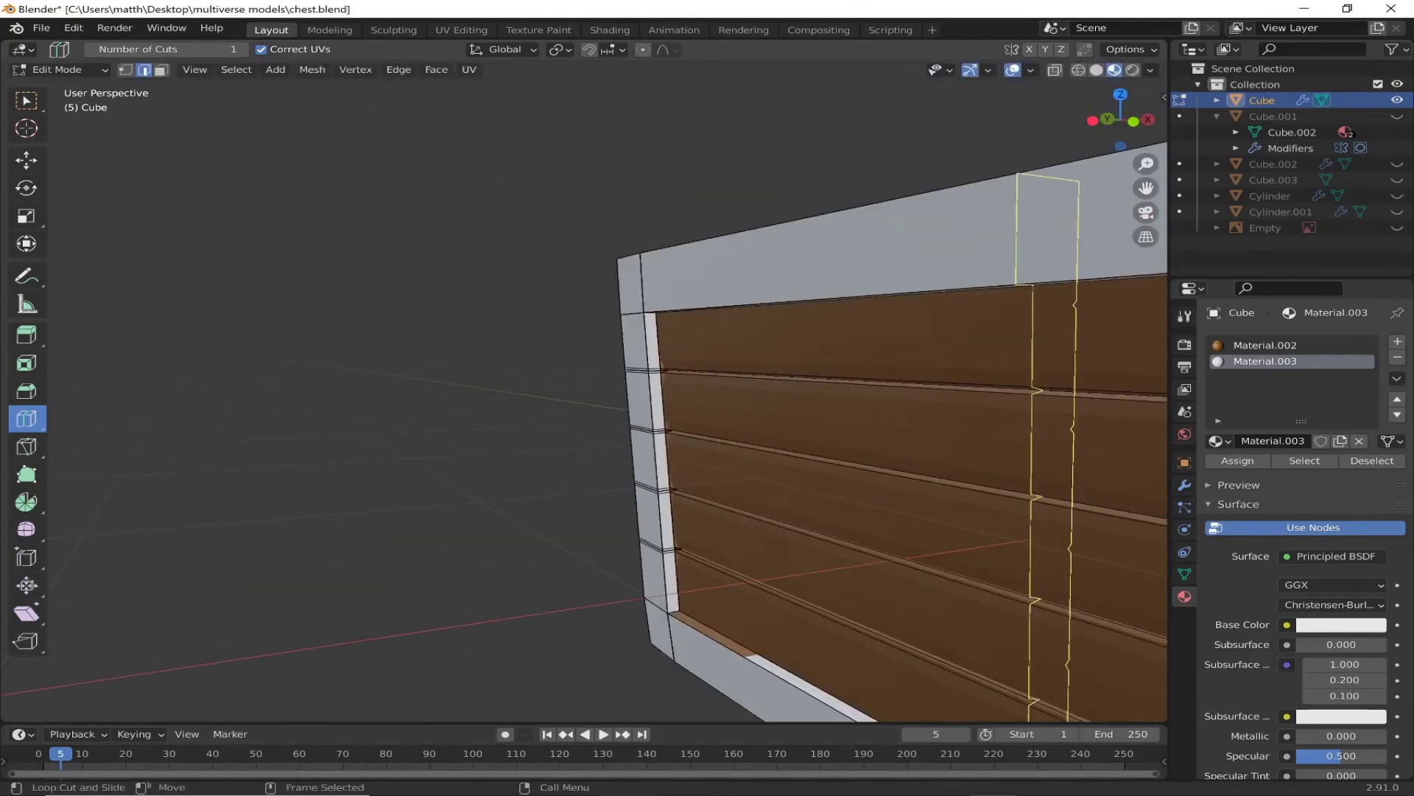
drag(748, 319, 418, 254)
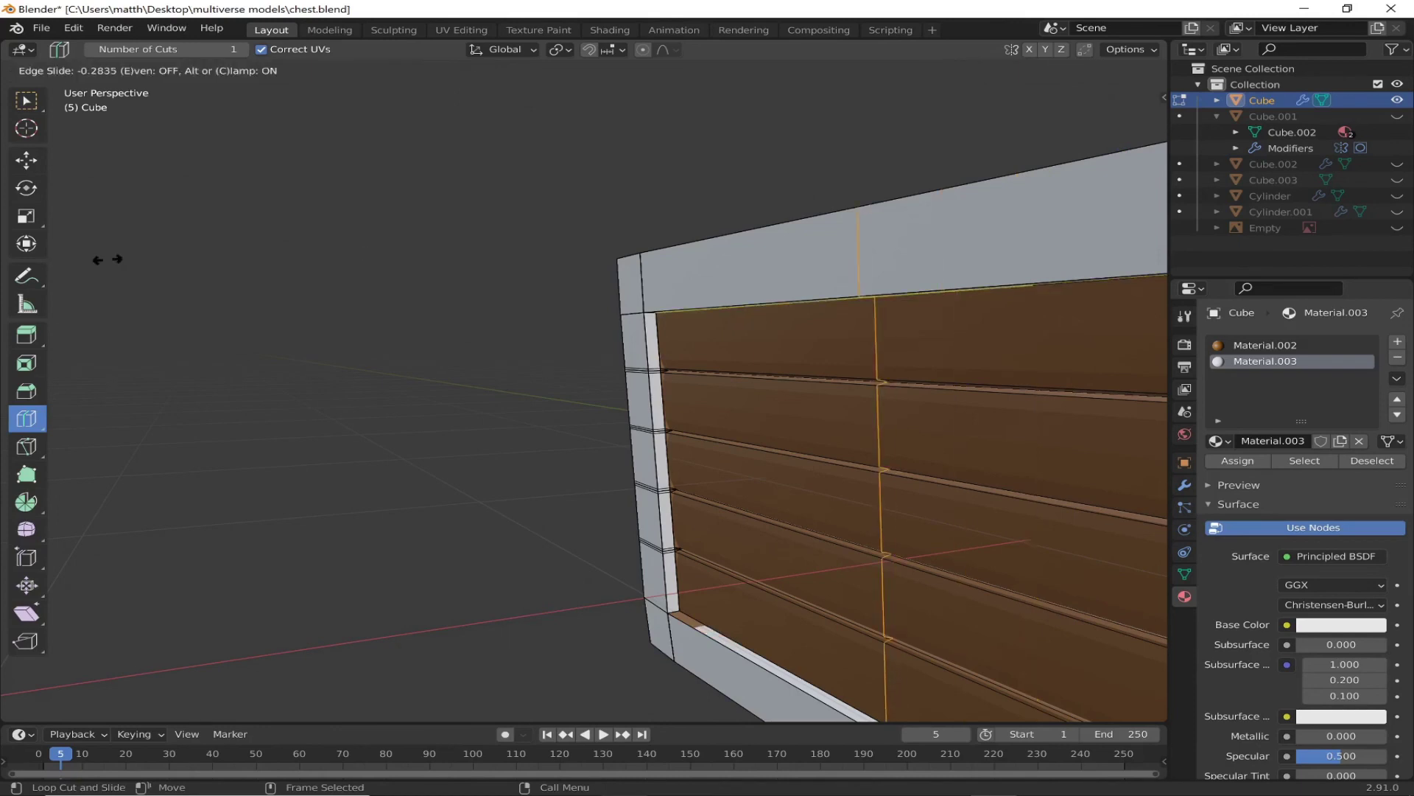
drag(189, 309, 169, 309)
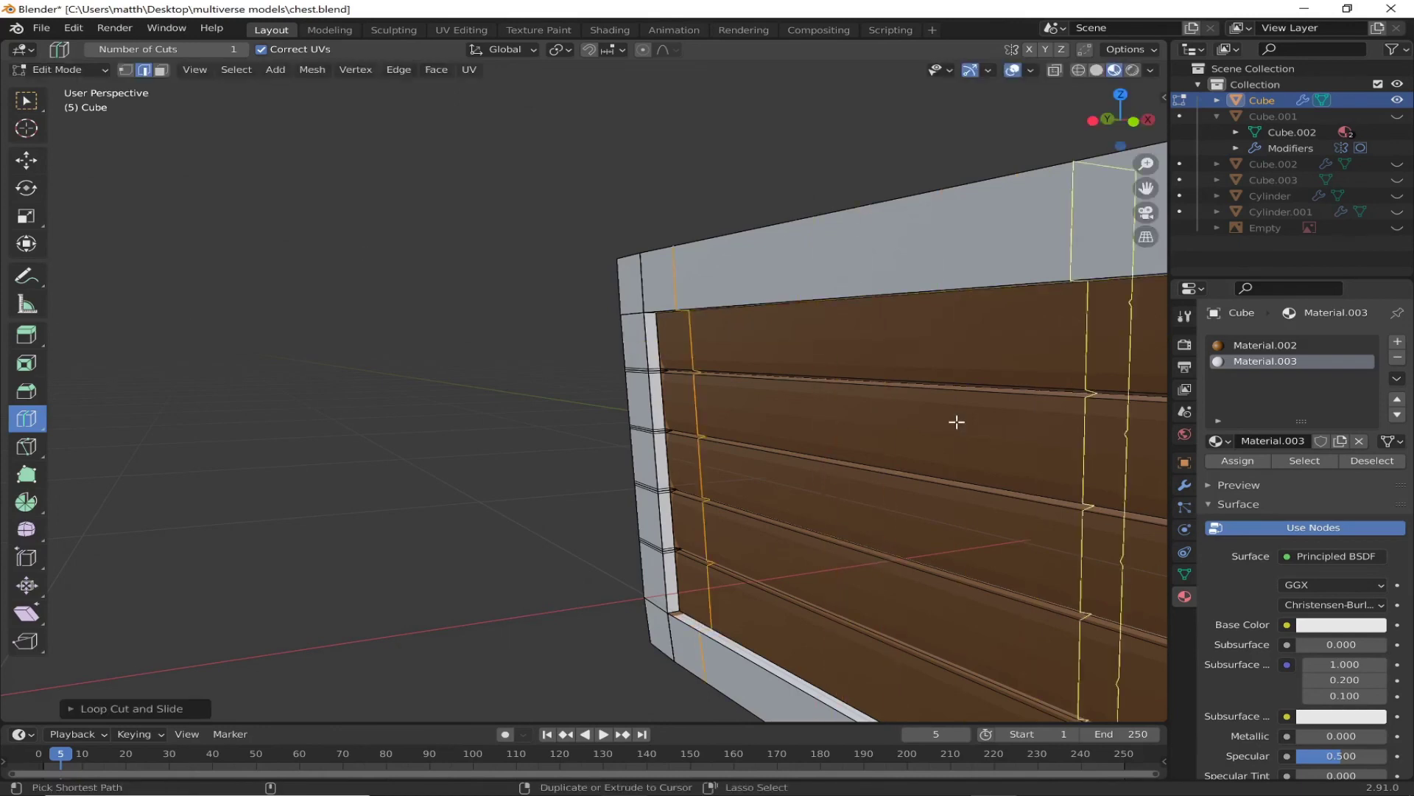
click(1184, 485)
drag(920, 368, 388, 394)
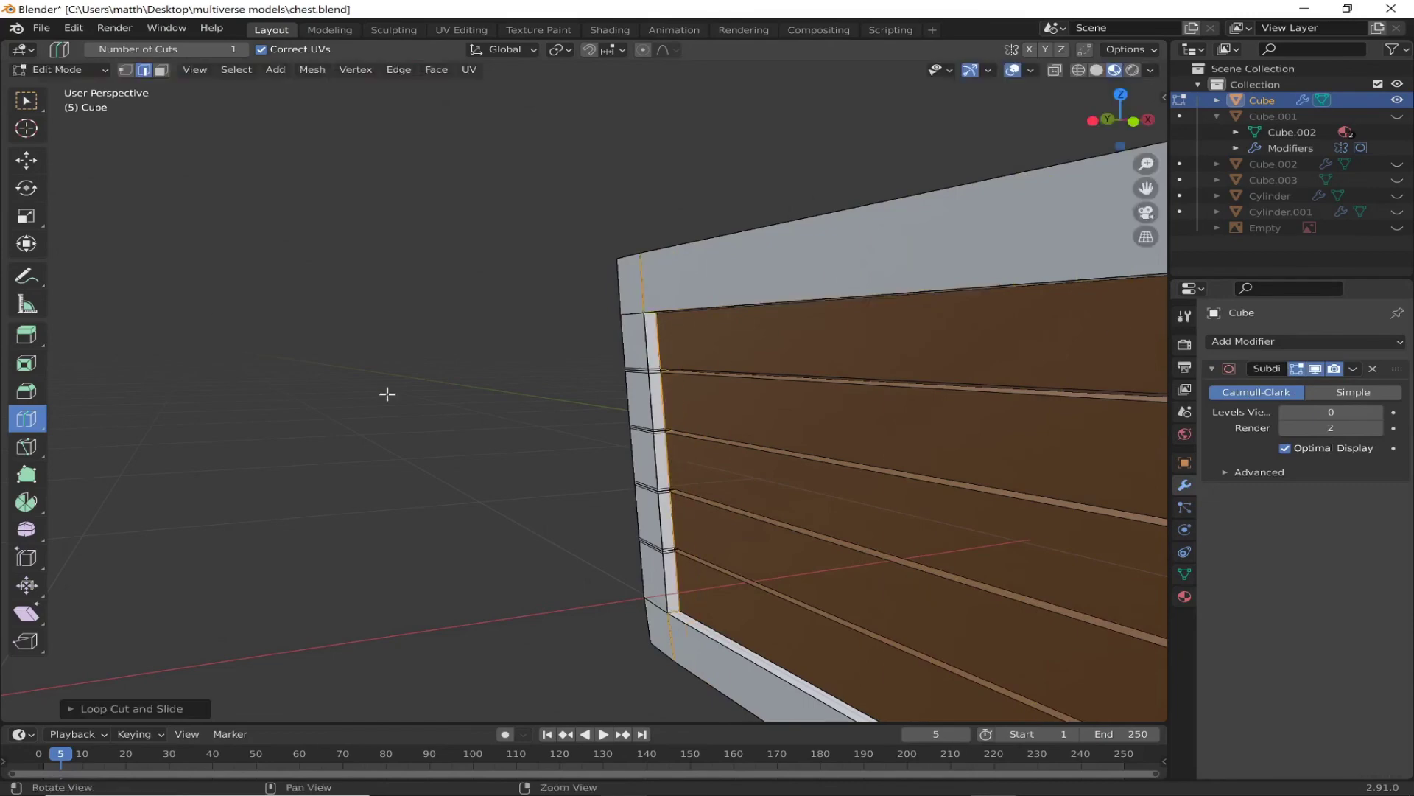
Step: Raise viewport subdivision to 1 and add an edge loop along the pillar's right edge
middle_drag(387, 394, 516, 331)
scroll(515, 331, down, 2)
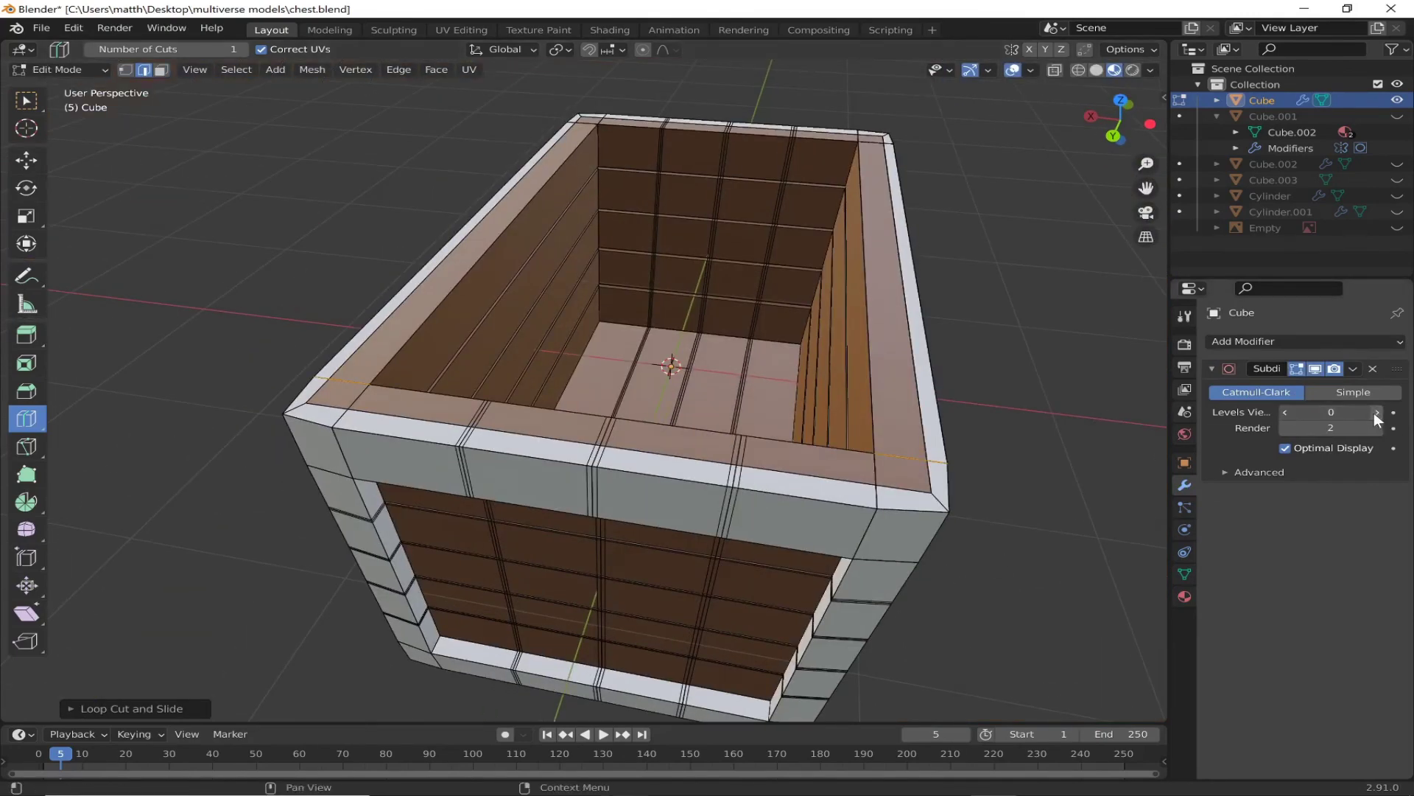
click(1376, 419)
middle_drag(1068, 457, 1007, 312)
scroll(887, 502, up, 5)
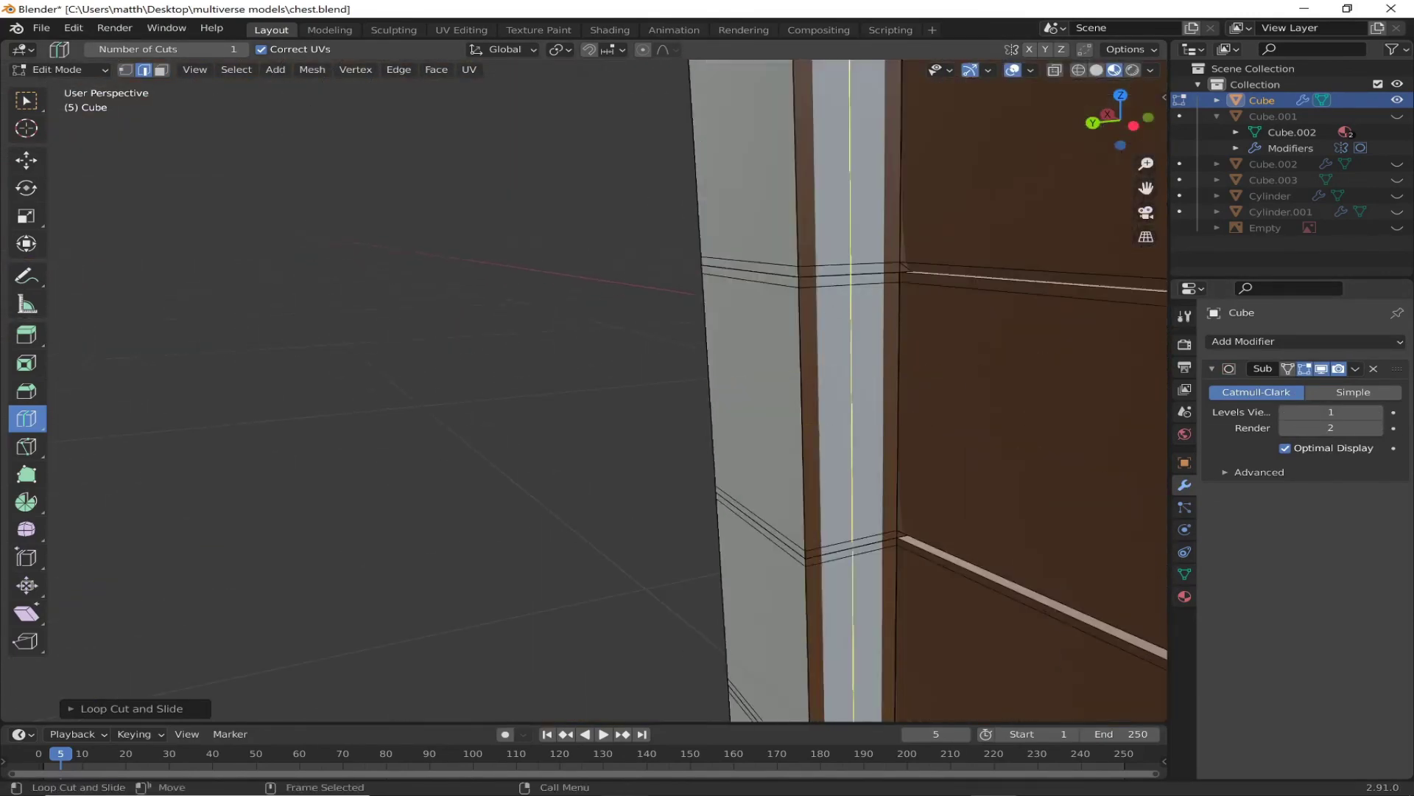
drag(851, 391, 248, 243)
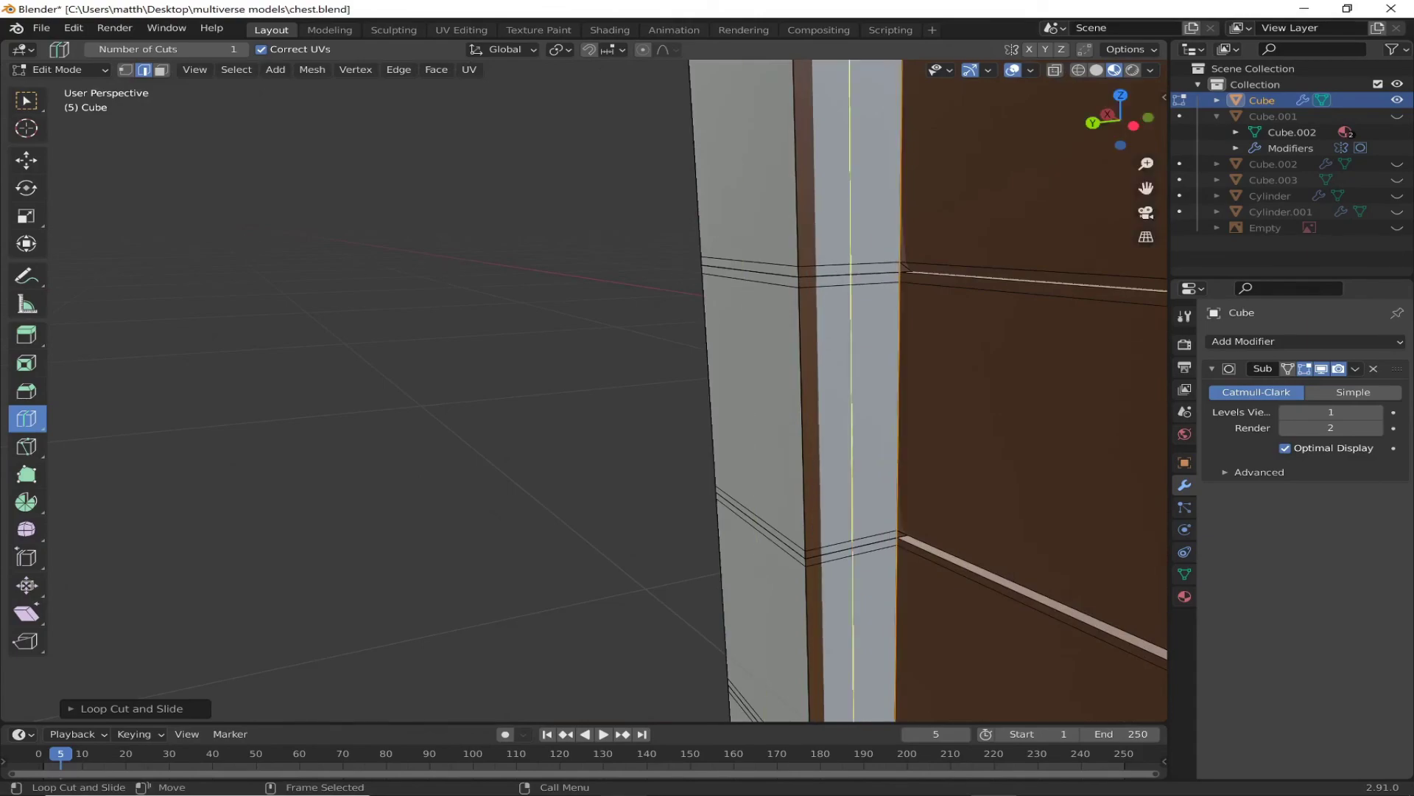
scroll(887, 386, down, 4)
mouse_move(887, 385)
middle_down()
mouse_move(903, 331)
mouse_move(924, 447)
mouse_move(868, 489)
mouse_move(808, 571)
mouse_move(634, 444)
mouse_move(553, 562)
mouse_move(619, 582)
mouse_move(722, 518)
mouse_move(810, 500)
middle_up()
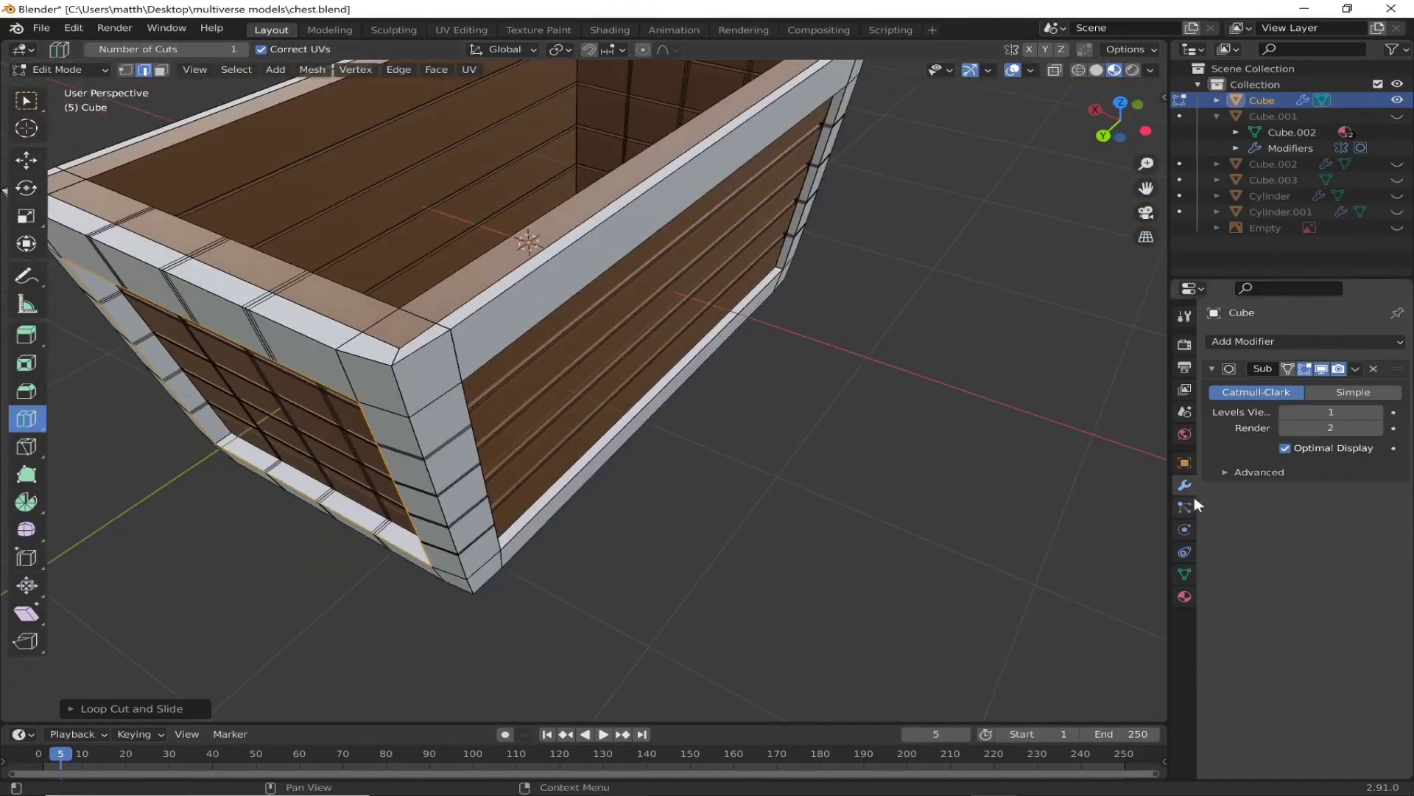
Step: Darken the trim Material.003 base colour to dark grey 4C4C4C
click(1185, 596)
click(1325, 625)
drag(1371, 406, 1371, 479)
mouse_move(921, 442)
middle_down()
mouse_move(850, 464)
mouse_move(906, 471)
mouse_move(442, 263)
middle_up()
click(1319, 624)
key(Return)
Step: Unhide the lid, return to Object Mode and select the lid
click(1398, 116)
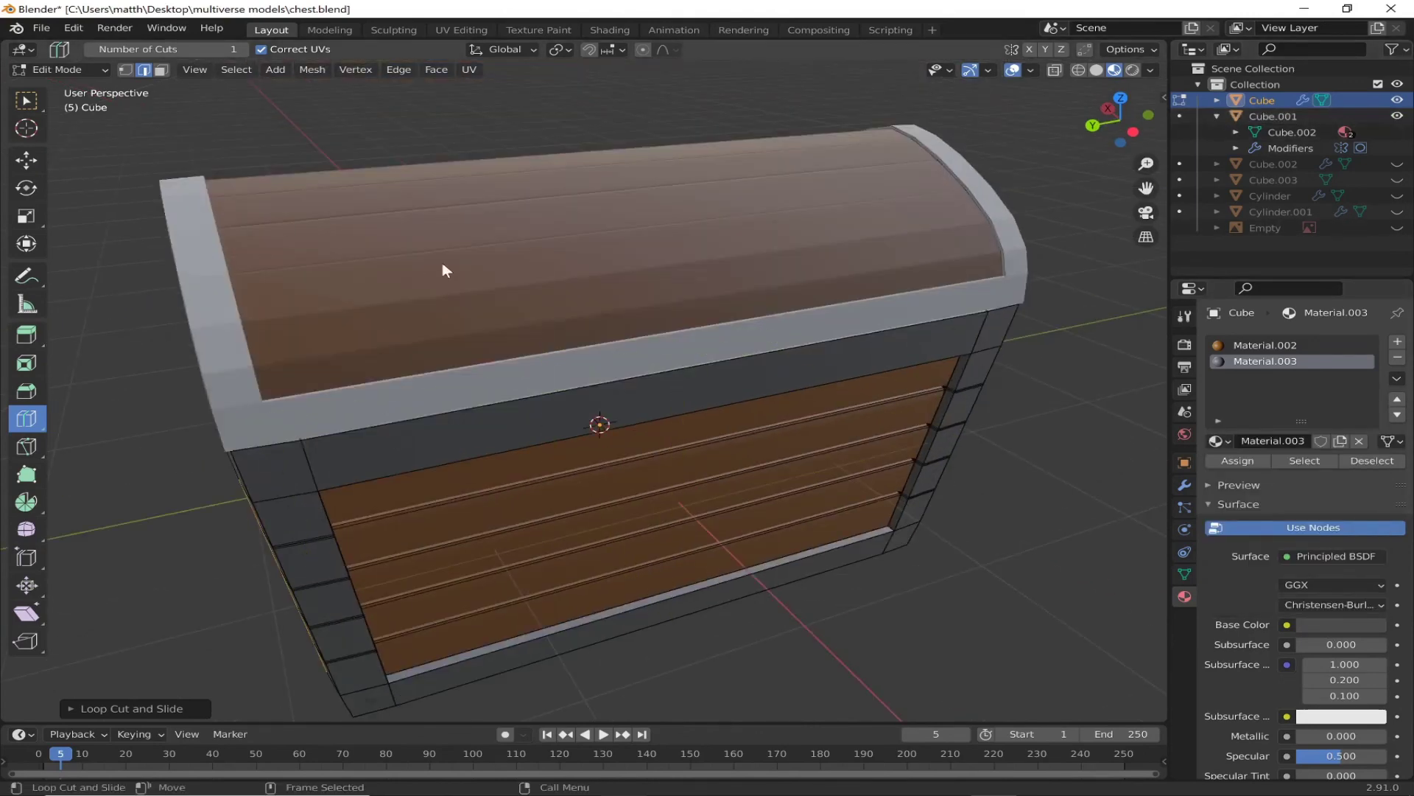
key(Tab)
click(442, 262)
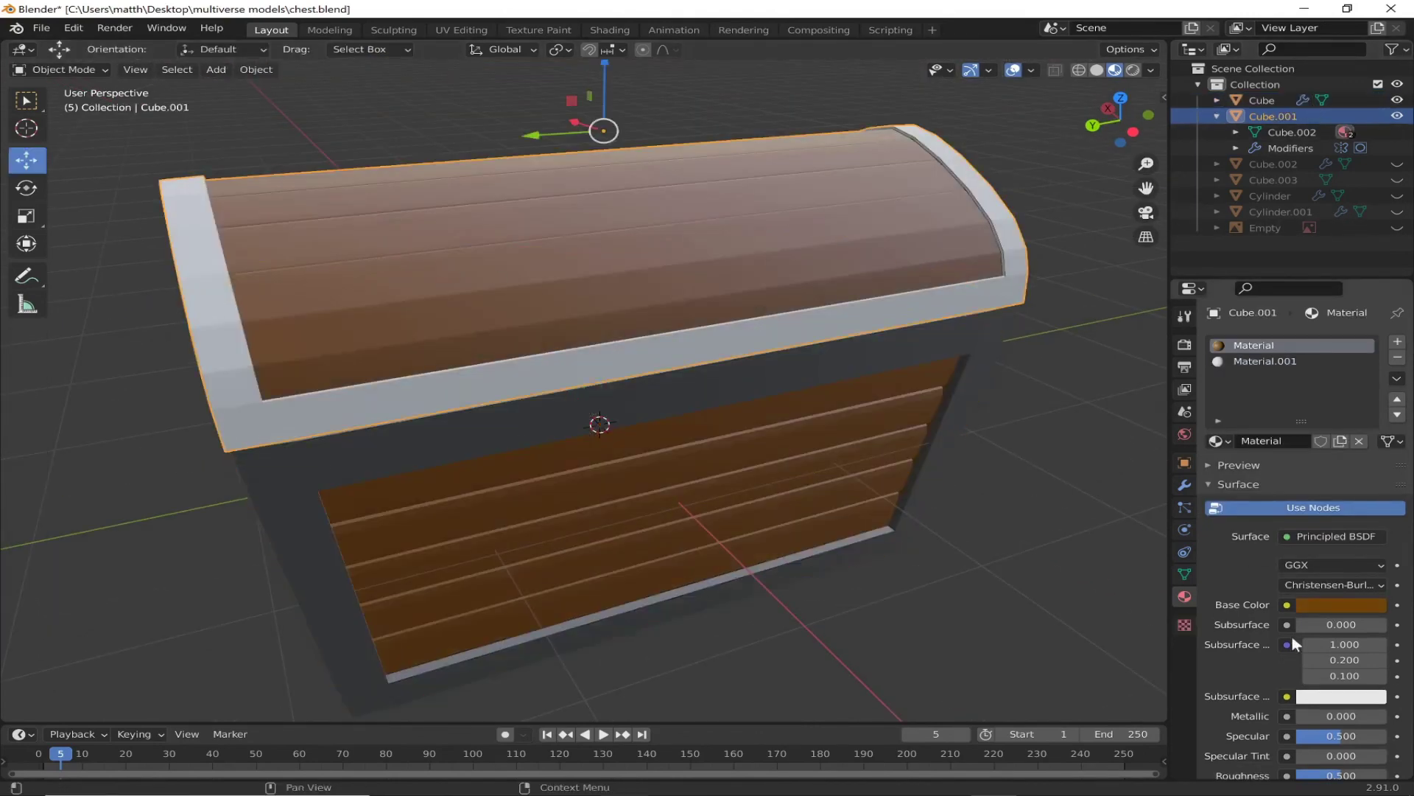
Step: Set the lid trim to dark grey 4C4C4C, then unhide and select the latch plate
click(1341, 605)
key(Return)
mouse_move(957, 516)
middle_down()
mouse_move(682, 510)
mouse_move(926, 452)
middle_up()
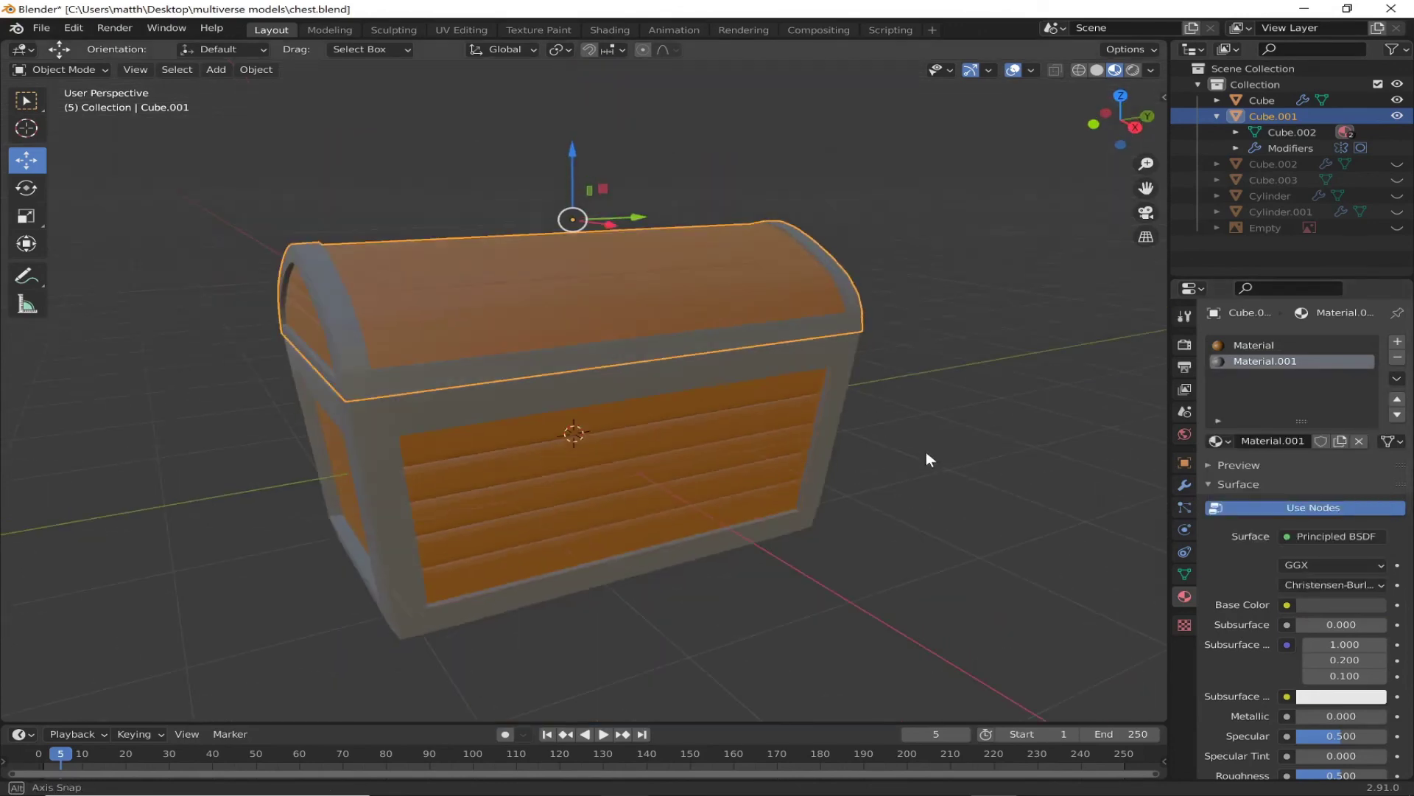
click(1217, 116)
click(1397, 132)
scroll(975, 417, up, 2)
click(716, 330)
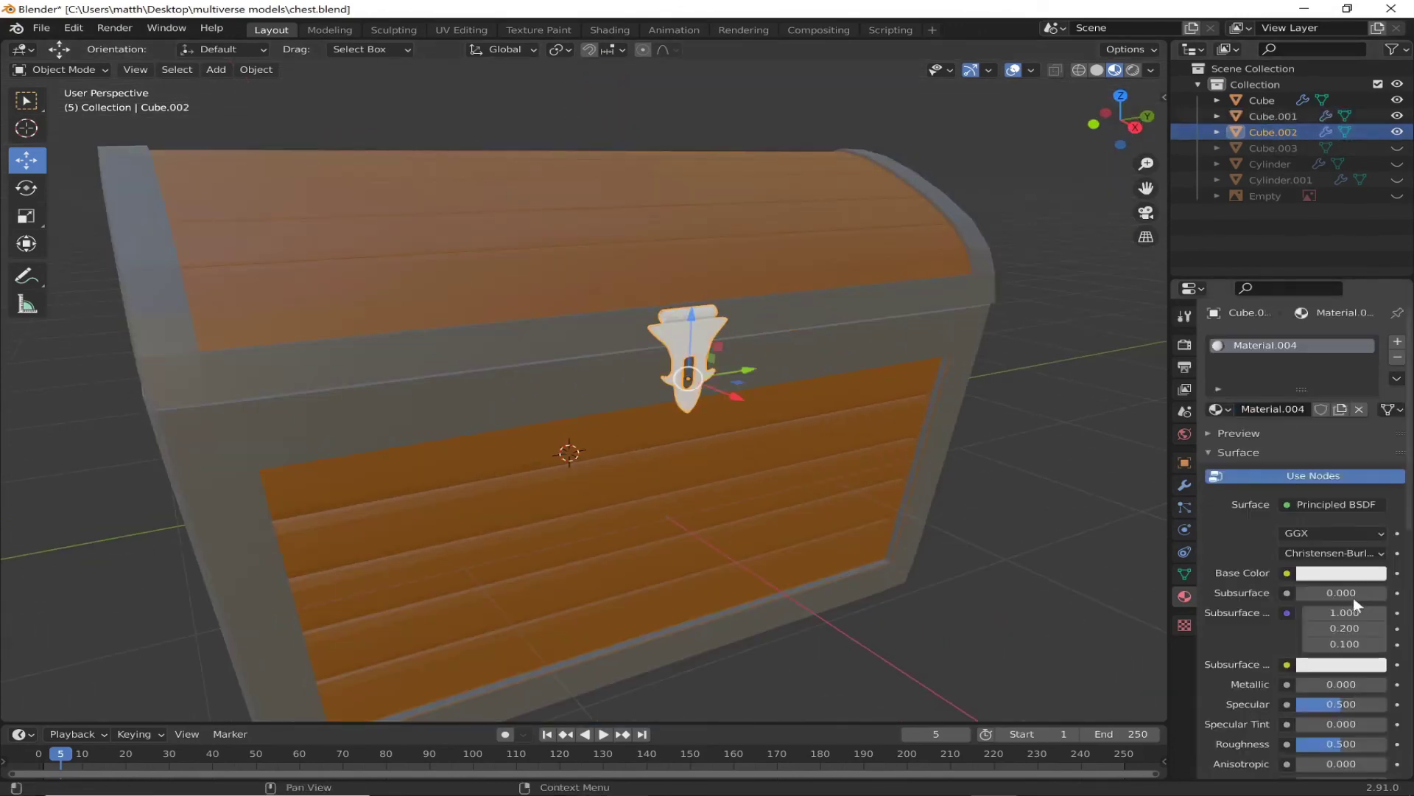
click(1341, 573)
Step: Unhide the small latch piece and set its base colour to hex 4C4C4C
click(1397, 147)
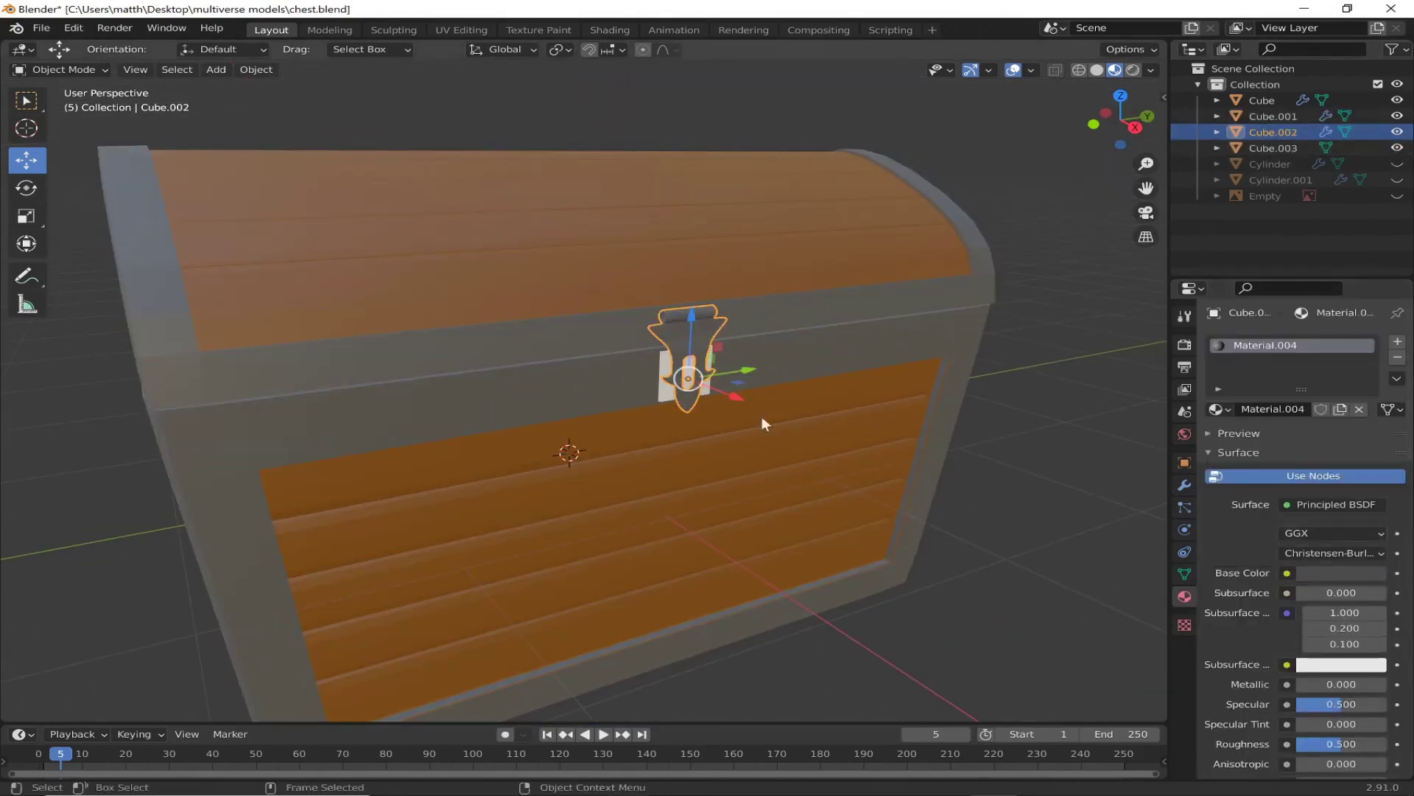
click(666, 391)
click(1341, 573)
click(1294, 502)
text(4C4C4C)
key(Return)
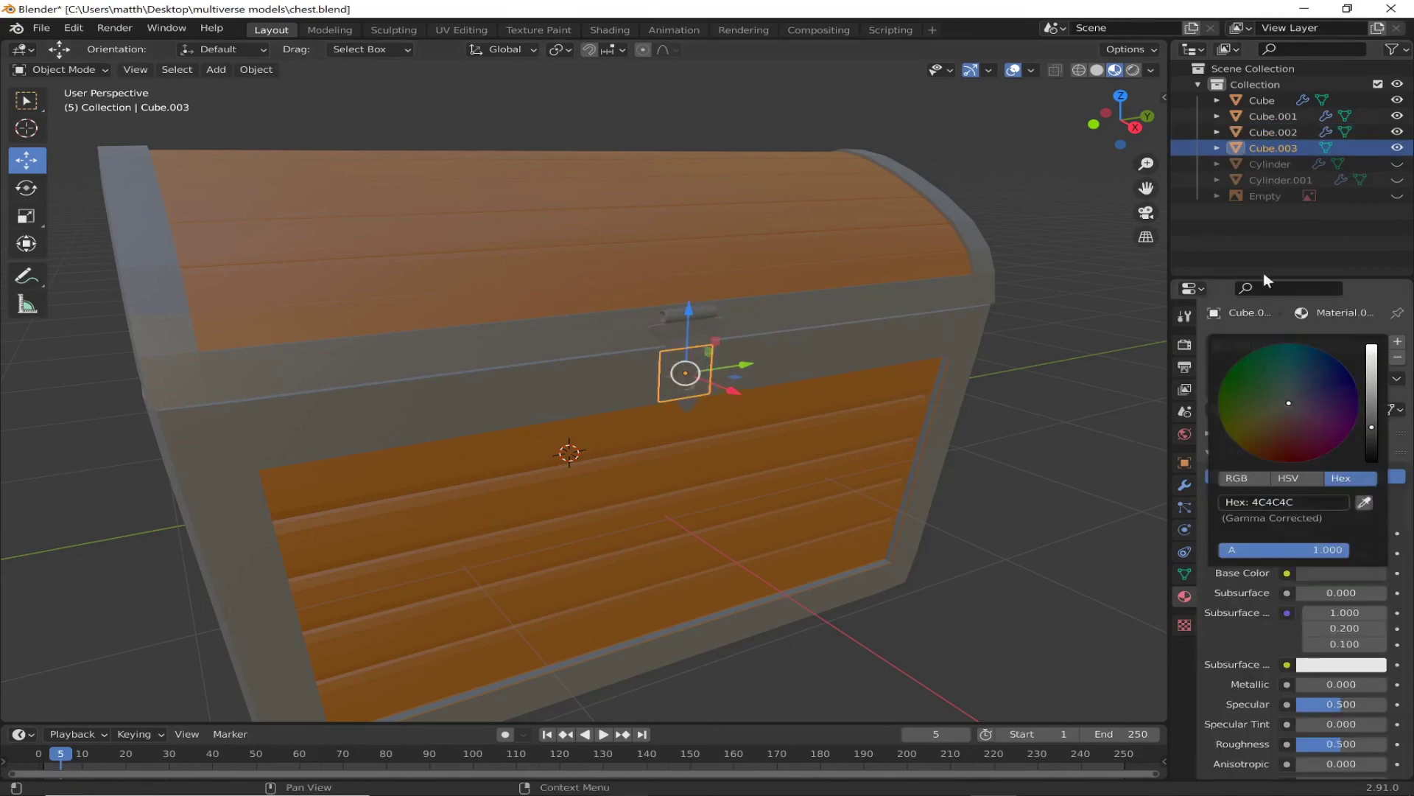
Step: Give the latch ring and latch pin new dark grey 4C4C4C materials
click(1398, 164)
click(697, 377)
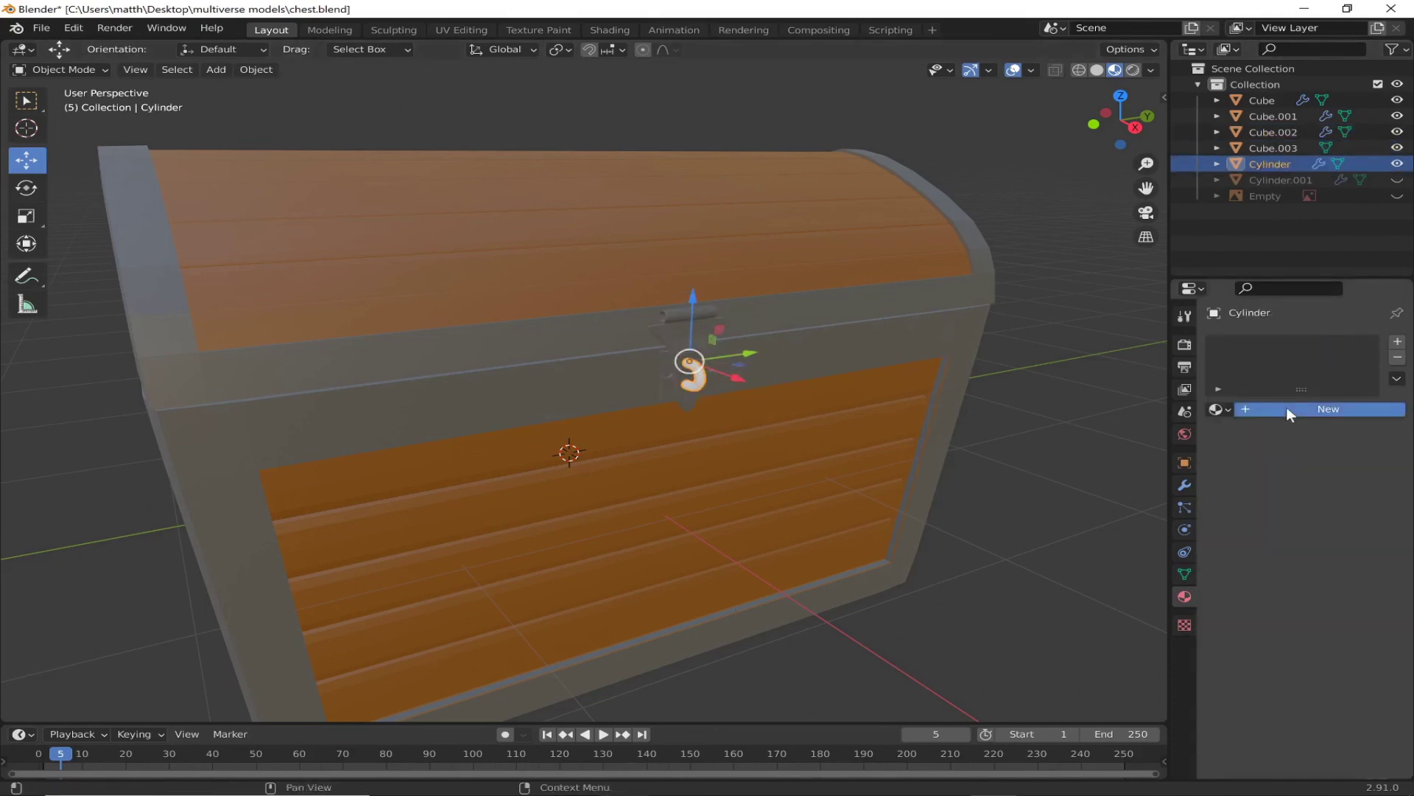
click(1287, 407)
click(1340, 573)
click(1373, 180)
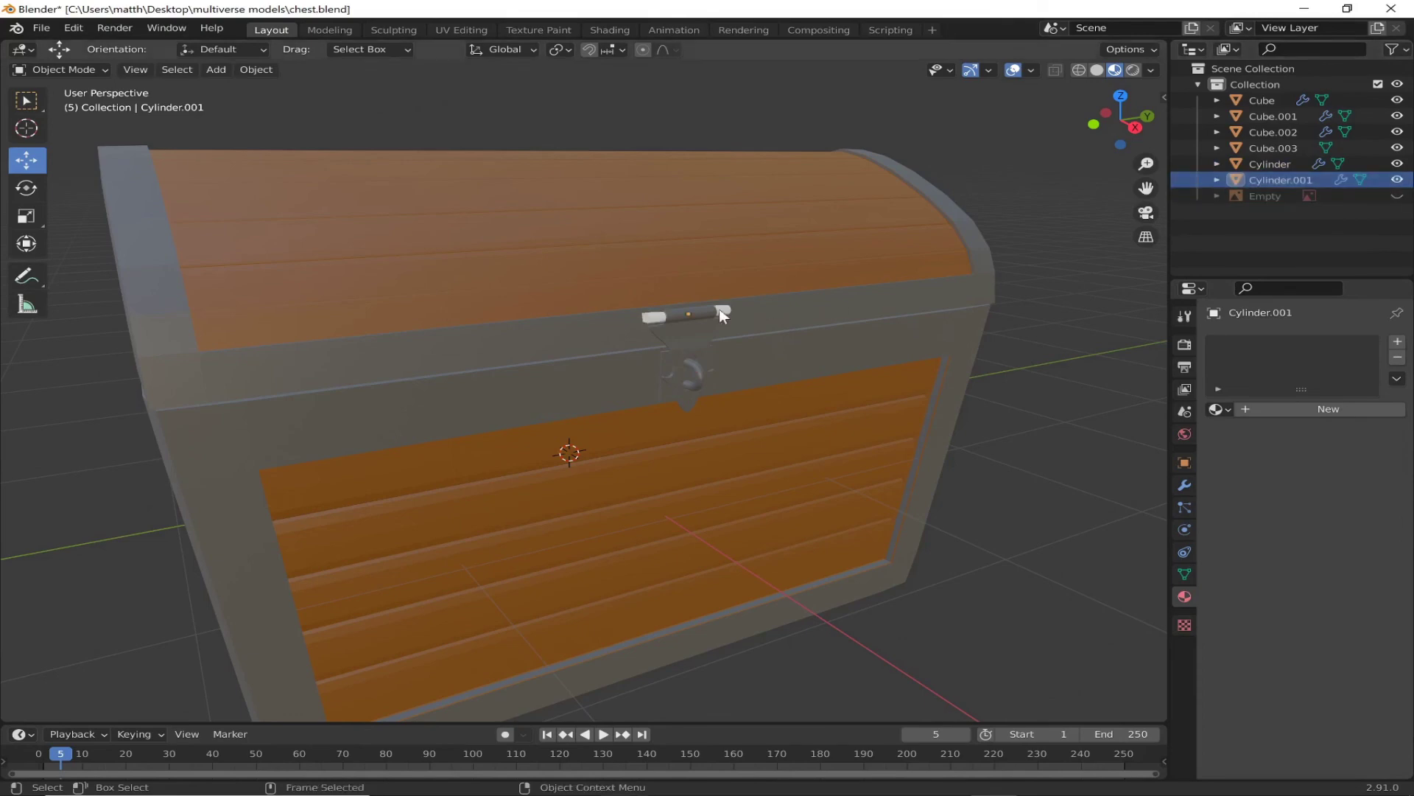
click(1290, 410)
click(1339, 574)
key(Return)
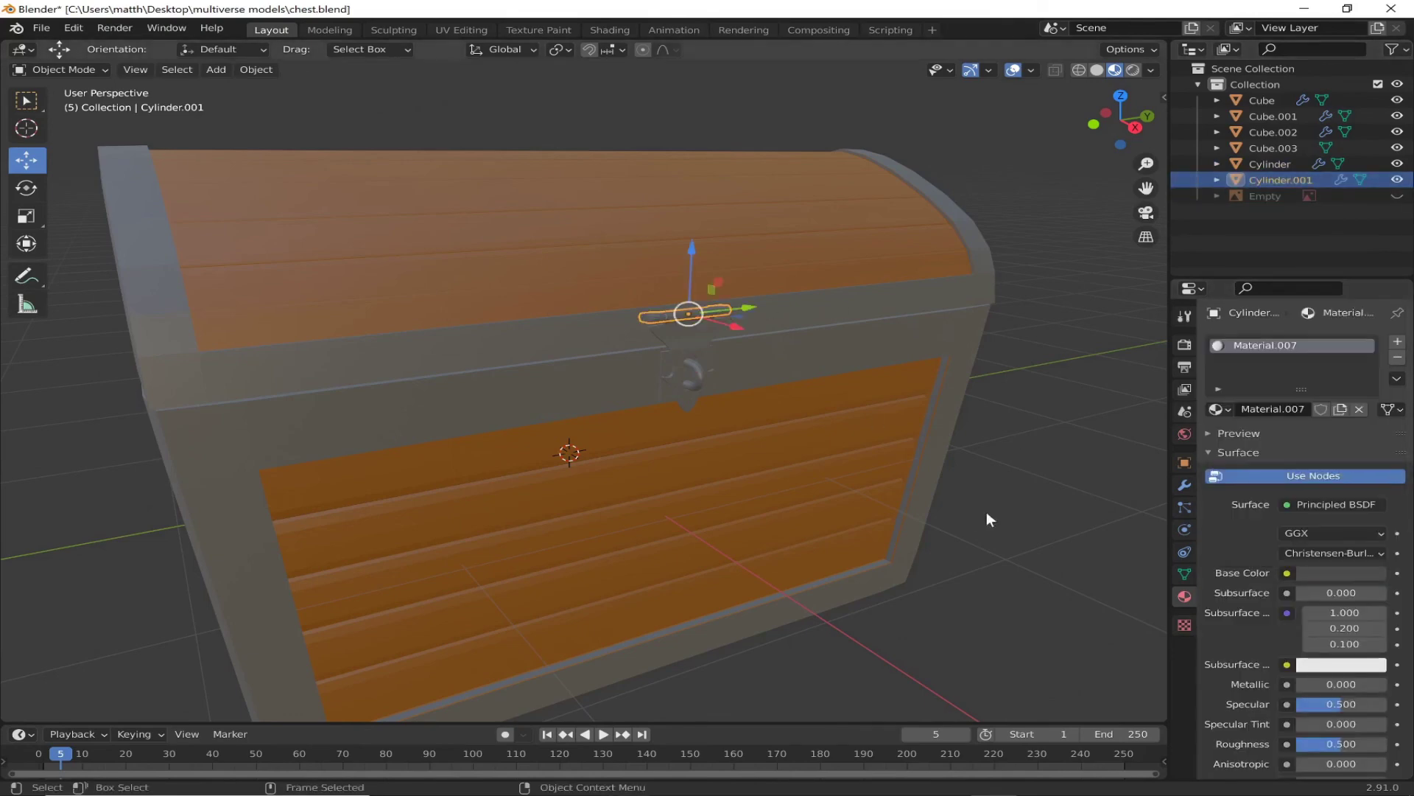
Step: Hide the chest body so only the lid and latch pieces remain visible
click(987, 511)
mouse_move(987, 511)
middle_down()
mouse_move(740, 516)
mouse_move(825, 412)
mouse_move(548, 432)
mouse_move(423, 465)
mouse_move(577, 410)
middle_up()
click(1397, 101)
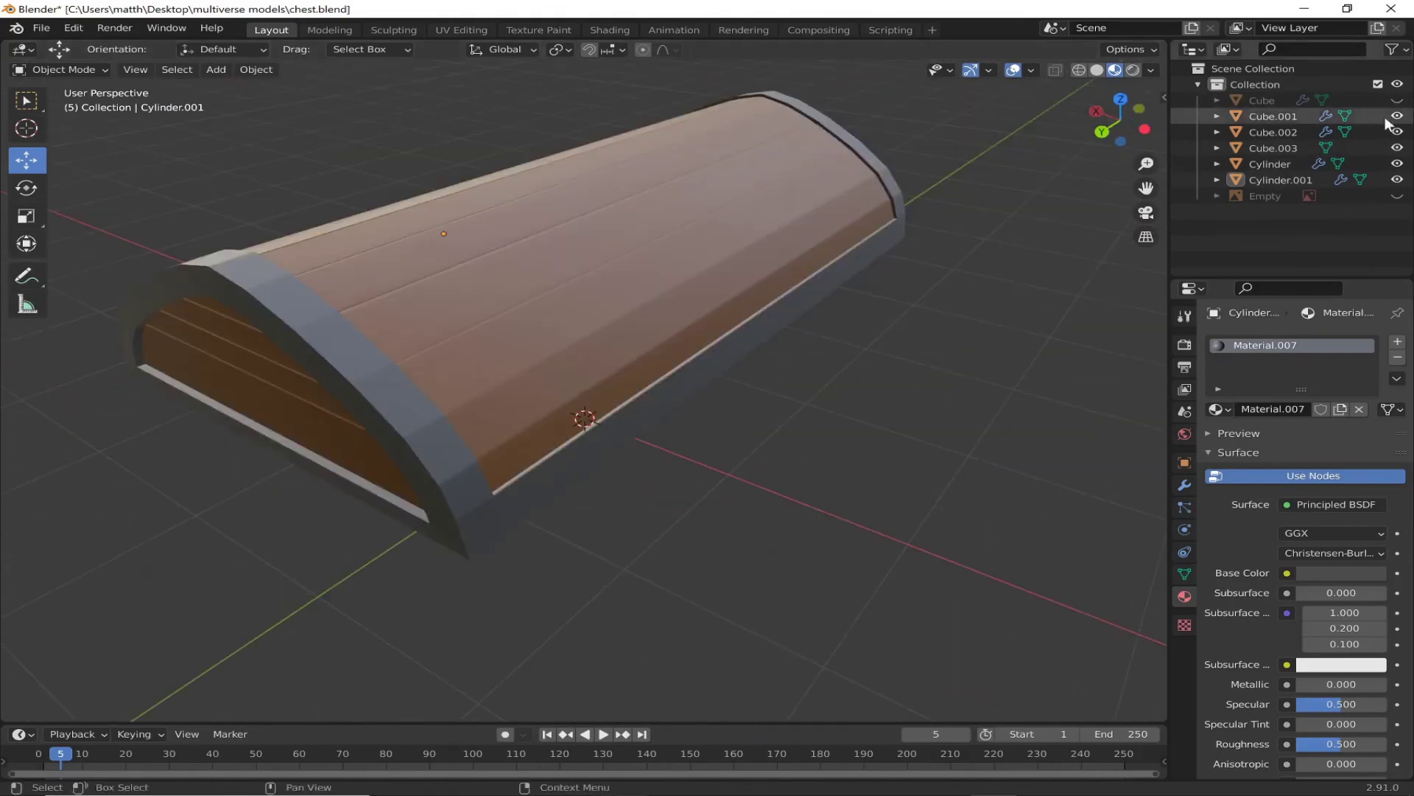